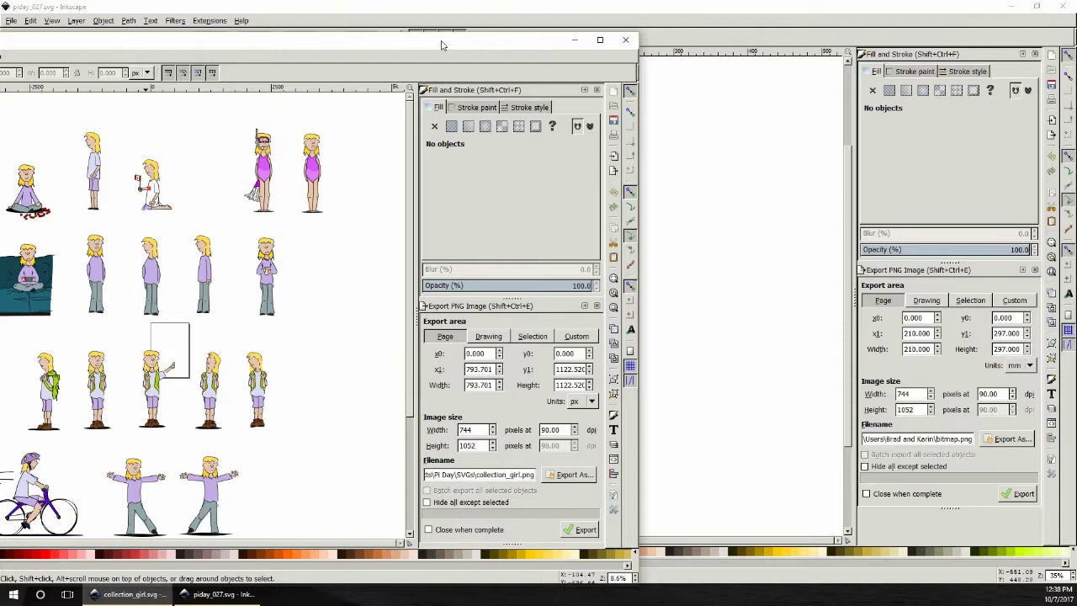
- Move the collection_girl.svg window aside and position the collection_frames.svg window over the piday_027.svg drawing
left_click_drag(440, 41, 56, 57)
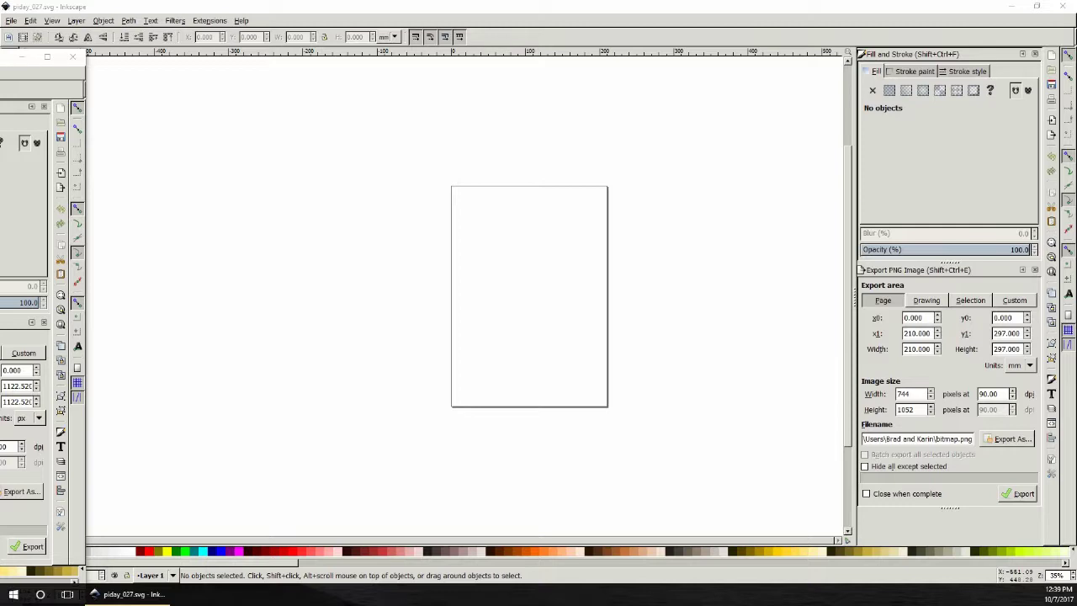
mouse_move(56, 57)
left_mouse_down()
mouse_move(4, 68)
mouse_move(162, 73)
mouse_move(44, 60)
left_mouse_up()
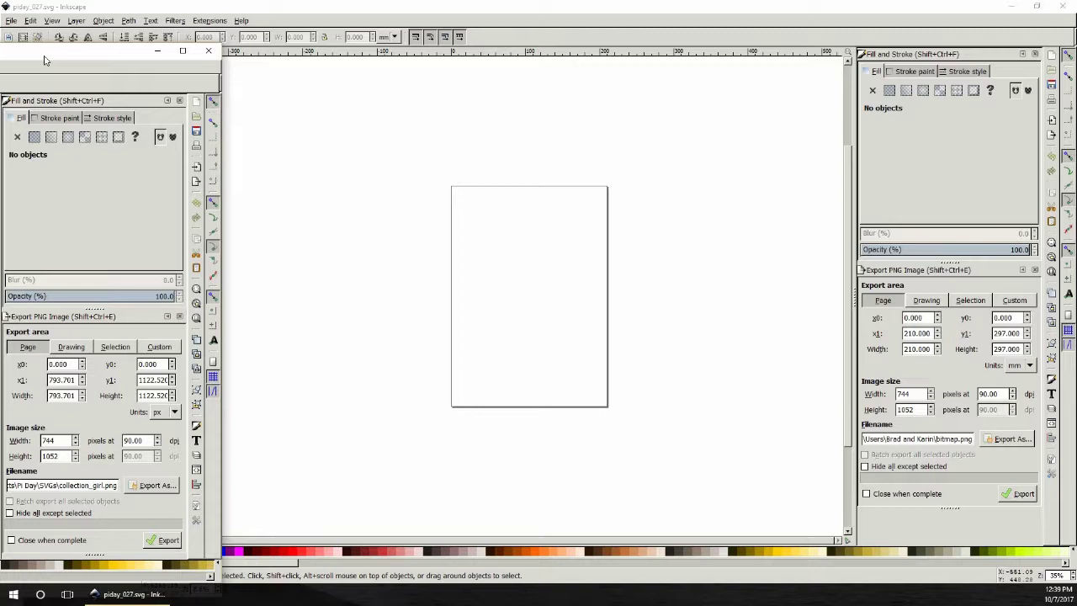
left_click_drag(45, 60, 35, 50)
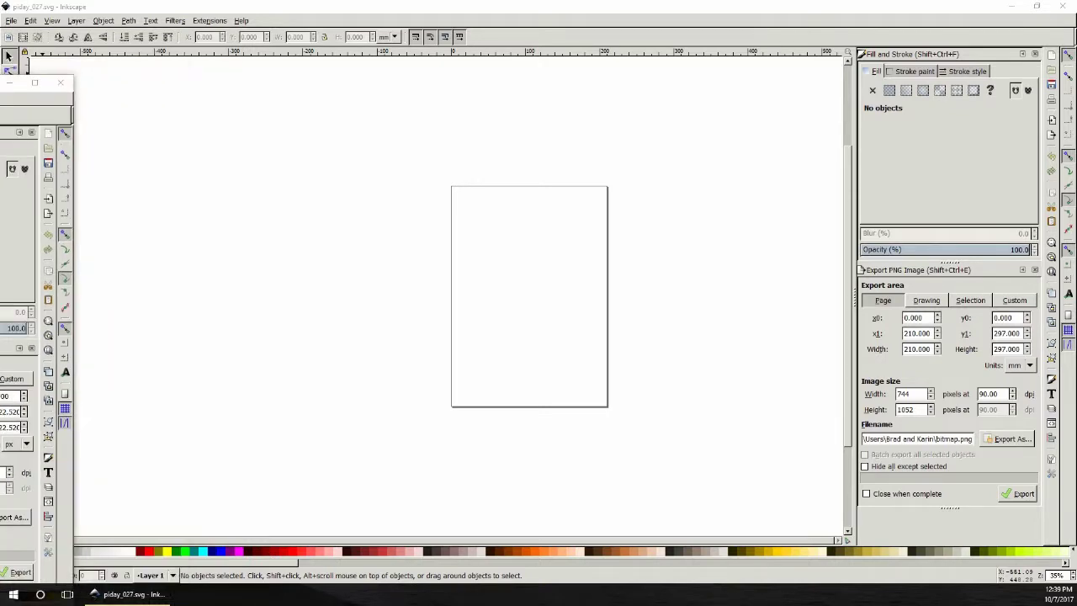
left_click_drag(0, 88, 225, 96)
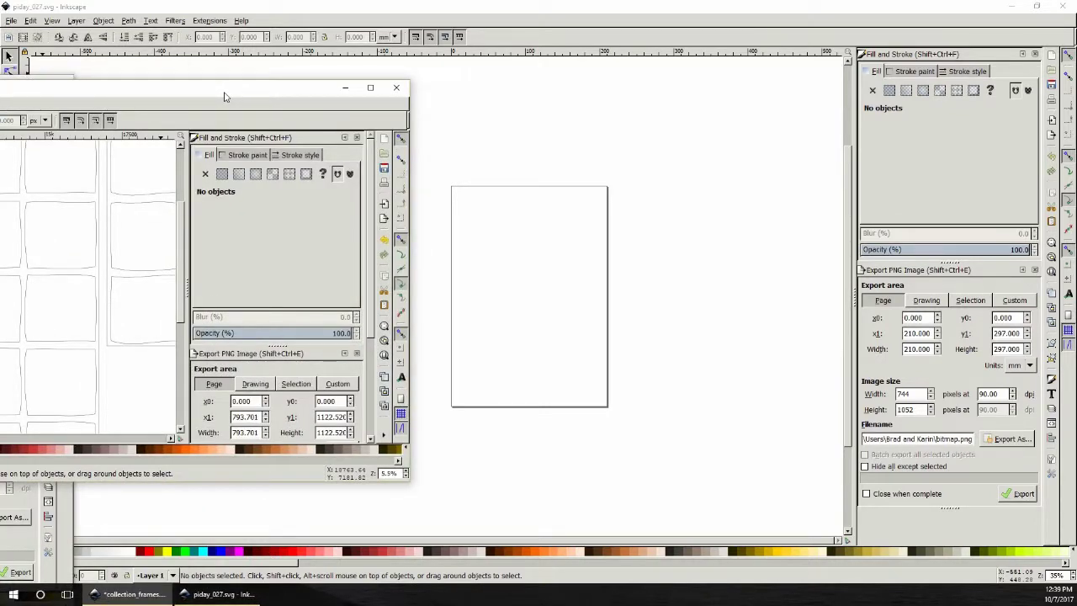
left_click_drag(224, 96, 682, 123)
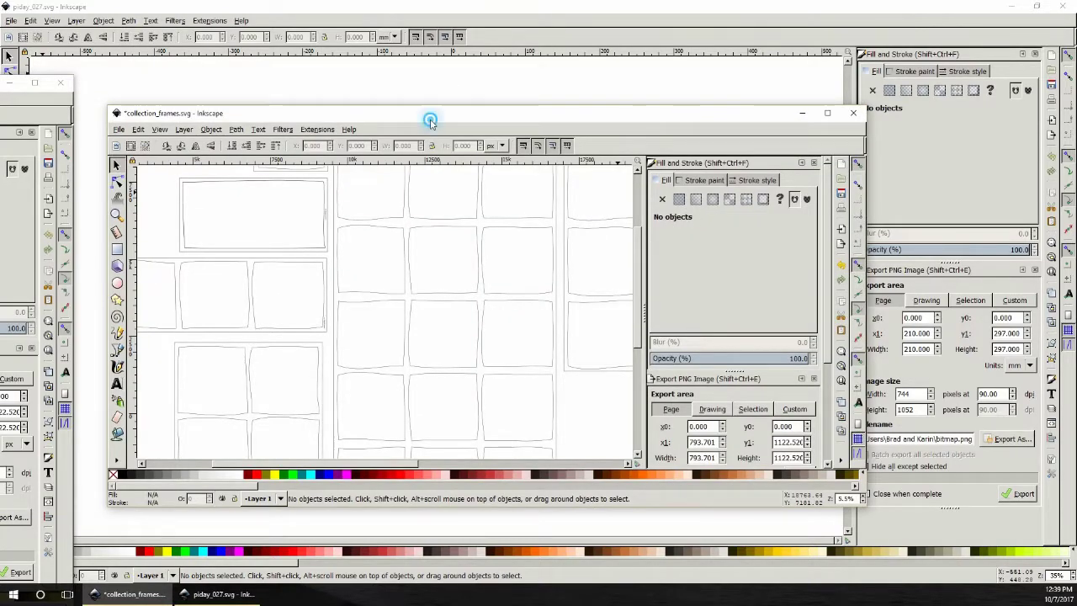
left_click_drag(429, 120, 694, 86)
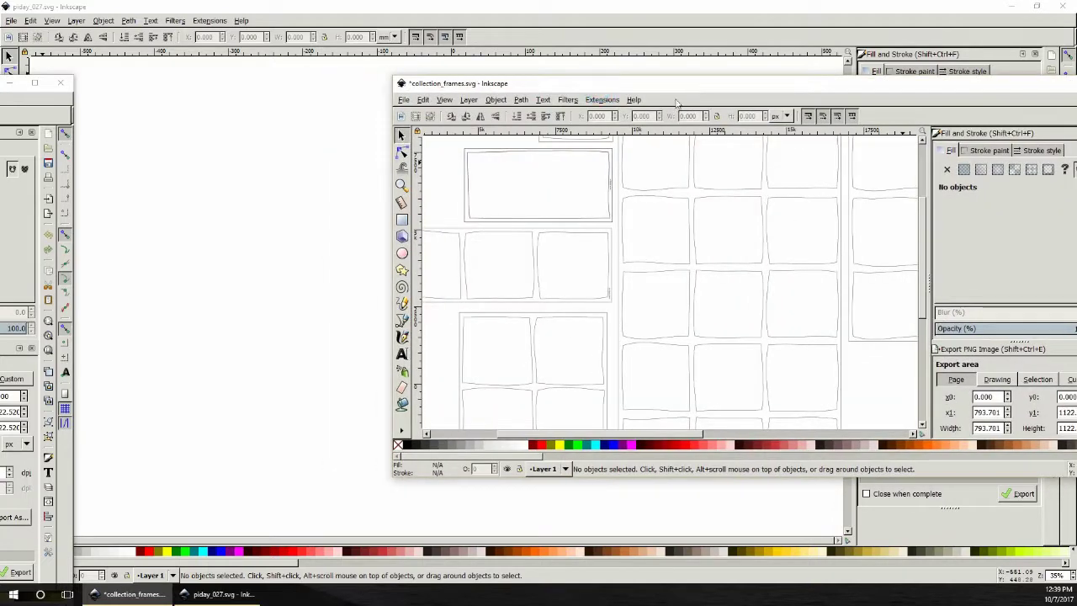
- Copy the two-by-two four-panel comic frame from collection_frames.svg into piday_027.svg
left_click(565, 321)
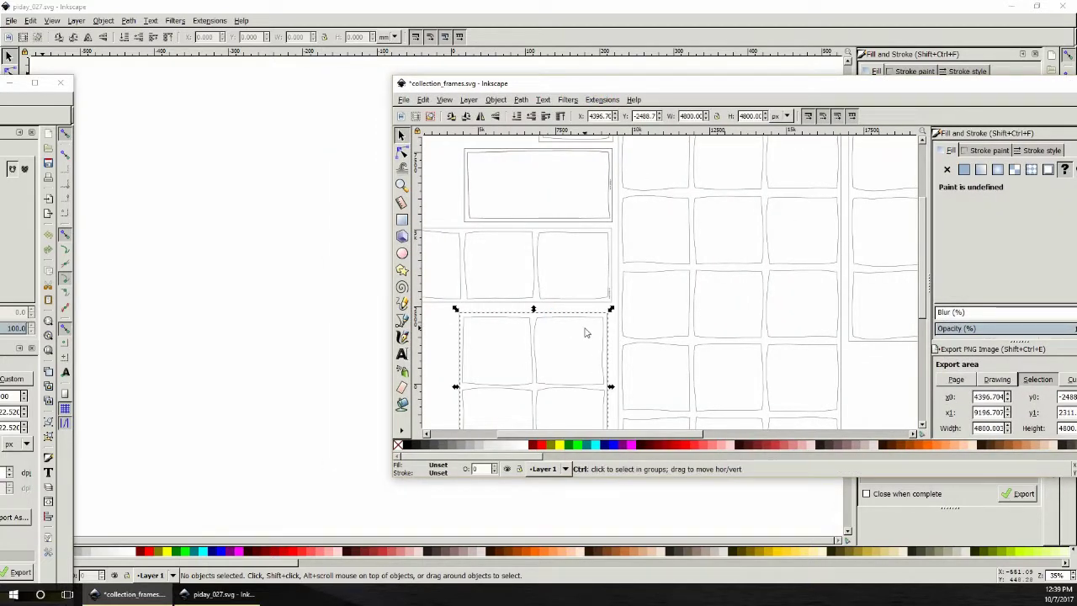
key("ctrl")
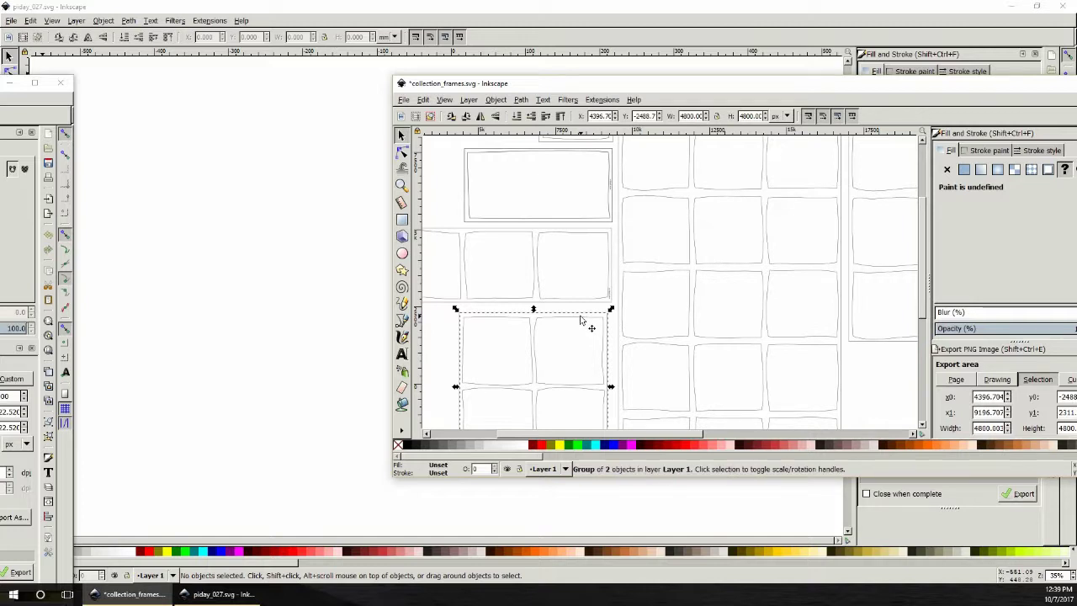
left_click(283, 255)
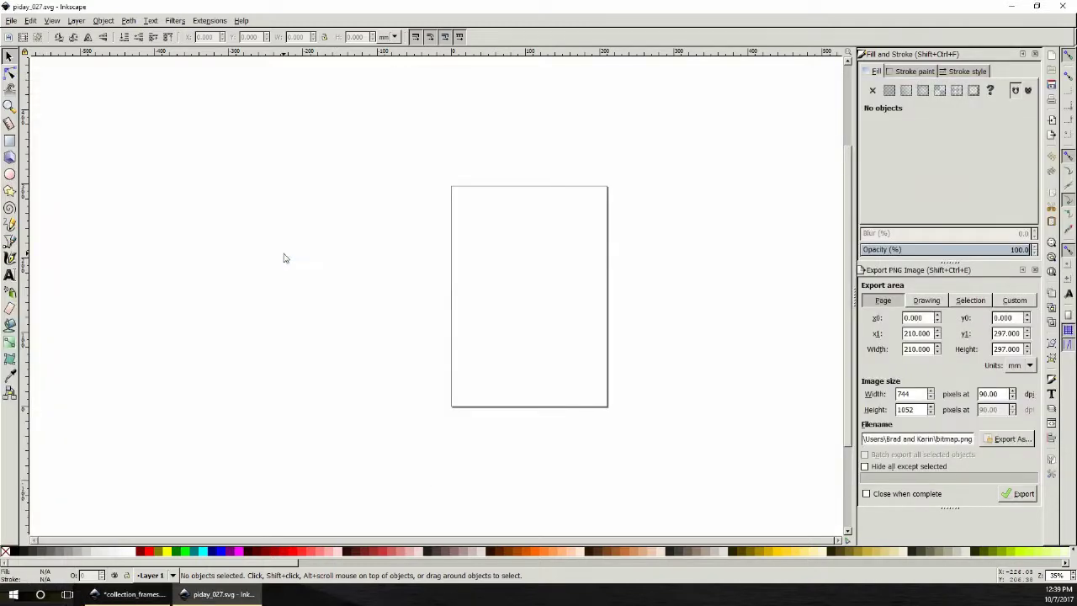
key("ctrl+v")
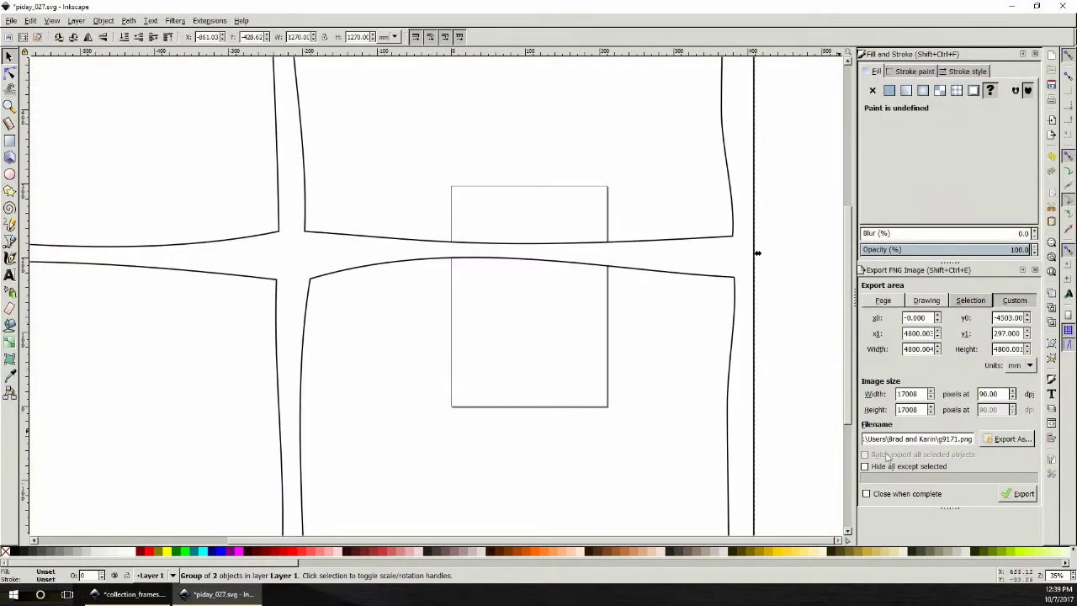
- Move the pasted four-panel frame clear of the page, to its left, and rotate it 90° clockwise
left_click(1072, 579)
left_click(1072, 579)
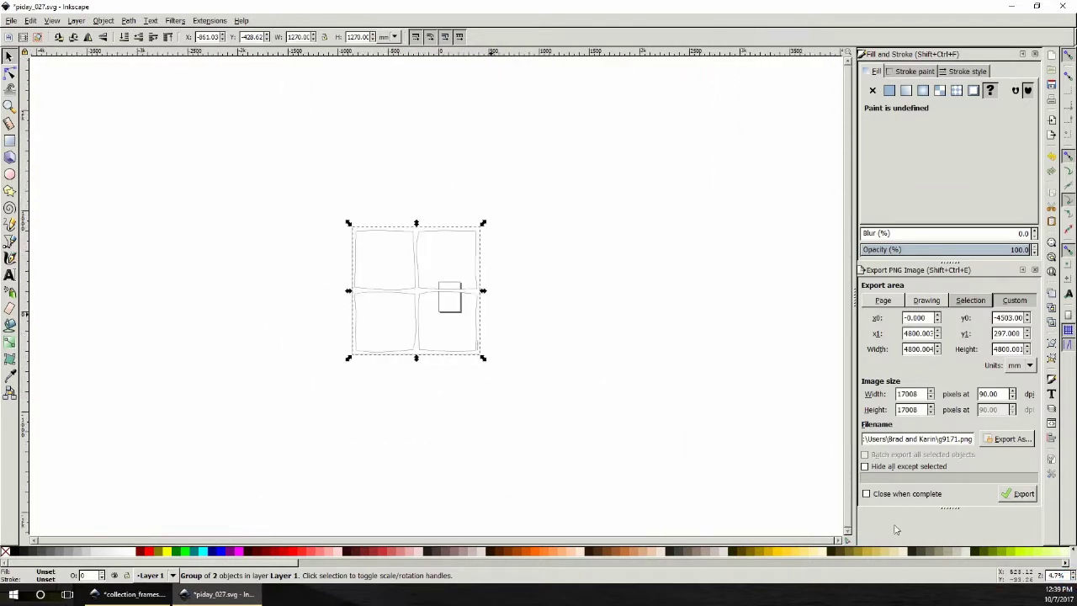
left_click(10, 106)
left_click(395, 255)
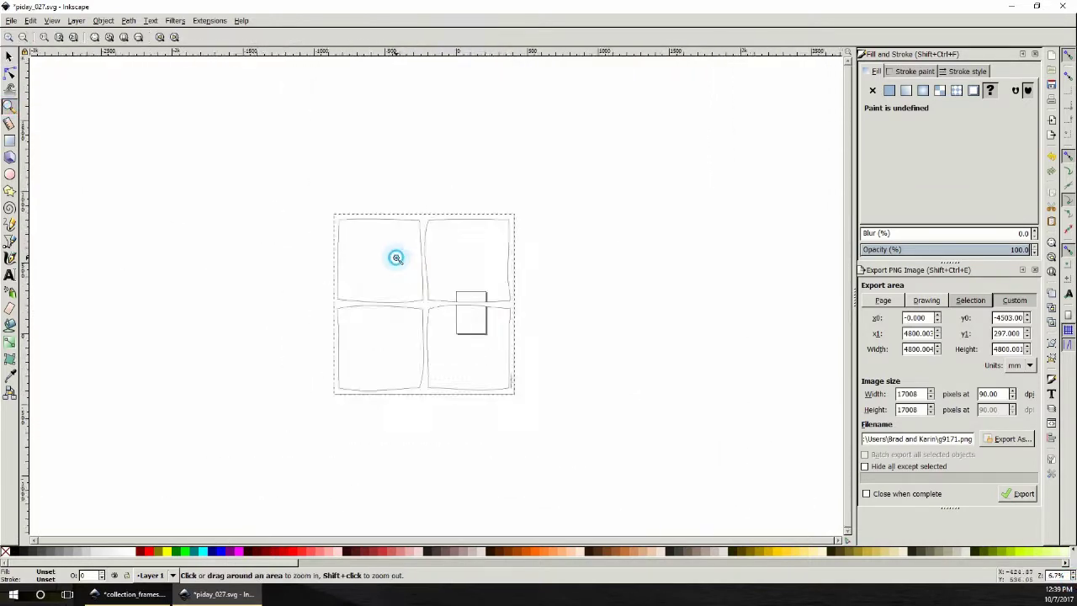
scroll(694, 310, "down", 1)
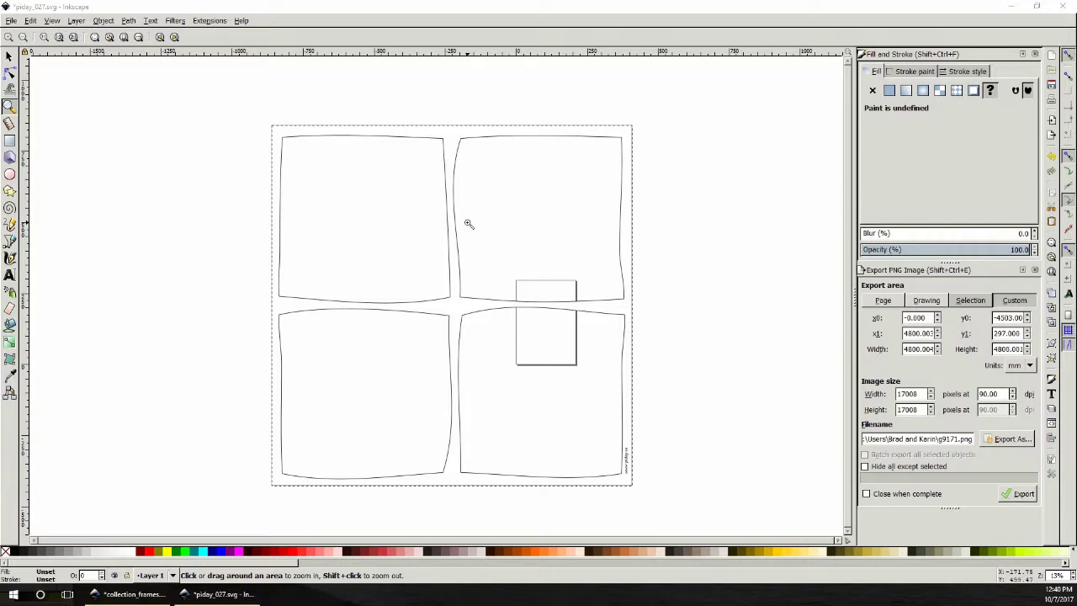
left_click(8, 56)
left_click_drag(446, 134, 304, 125)
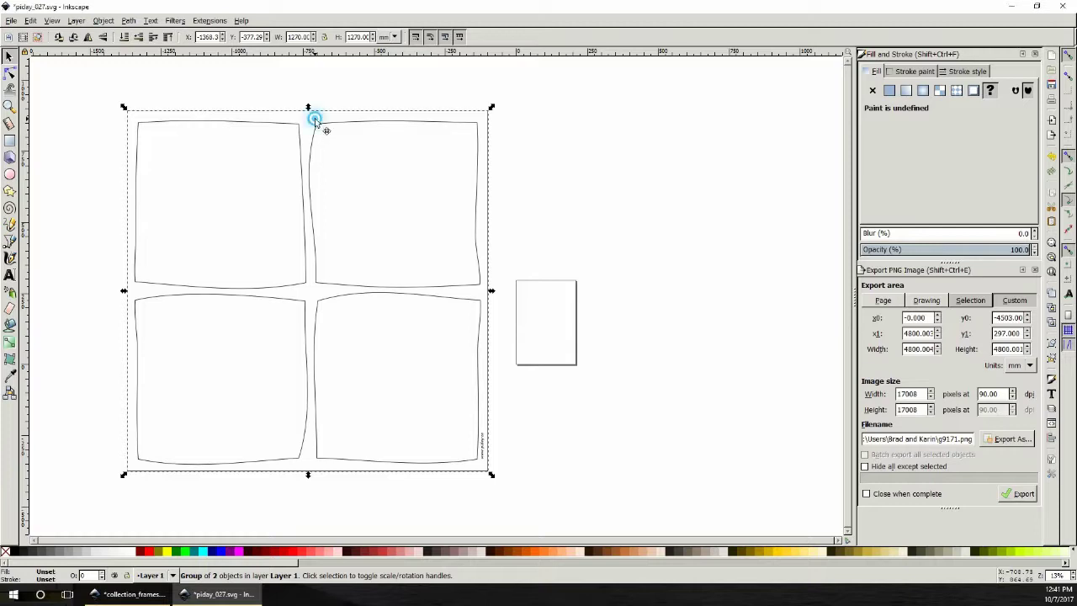
mouse_move(315, 116)
left_mouse_down()
mouse_move(433, 135)
mouse_move(435, 124)
mouse_move(335, 117)
left_mouse_up()
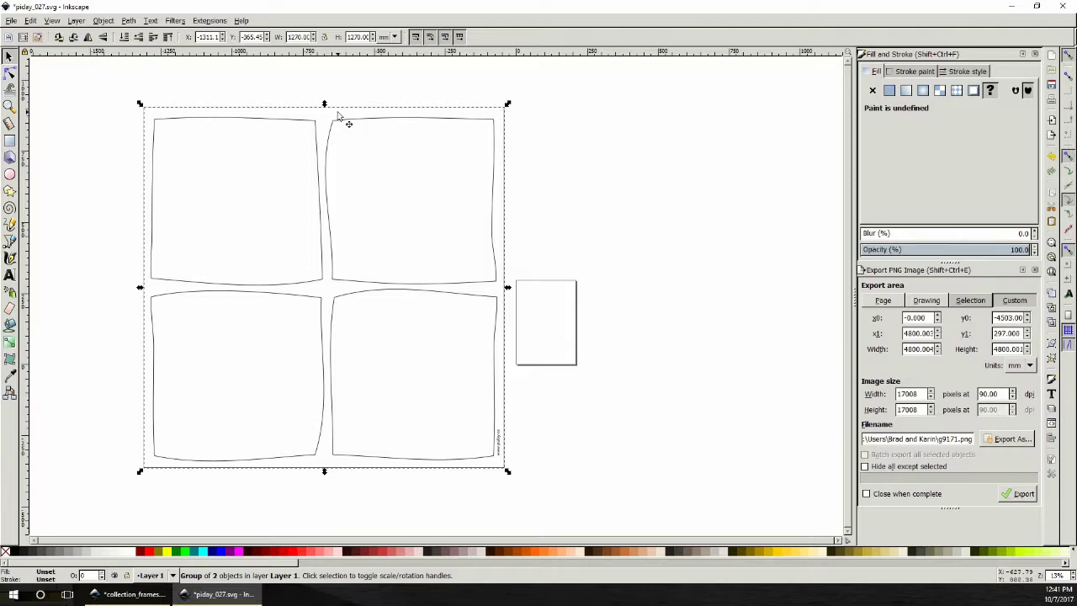
left_click_drag(337, 112, 313, 118)
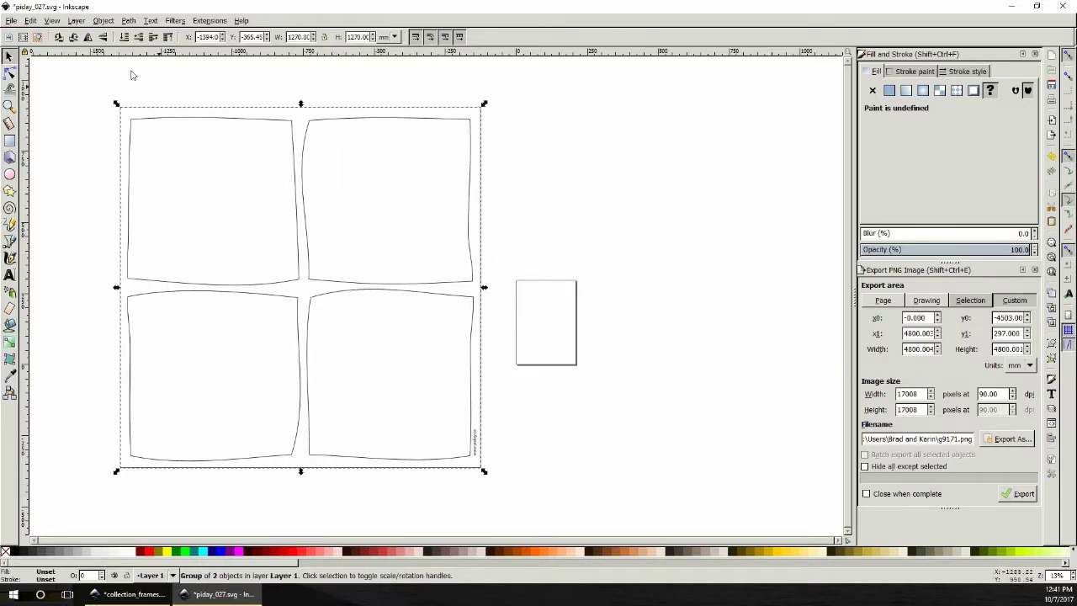
left_click(74, 37)
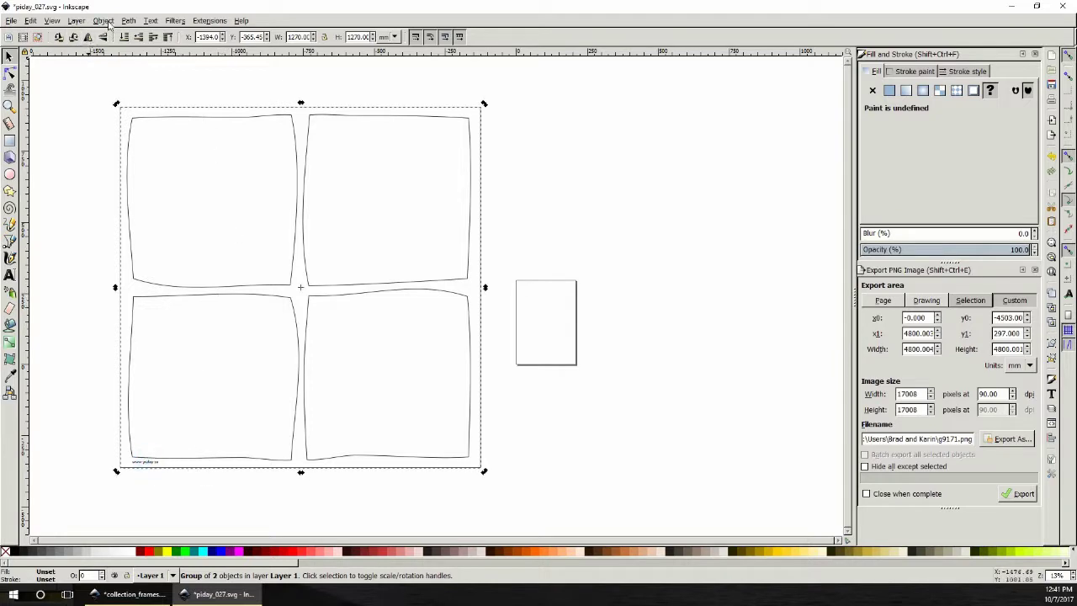
- Ungroup the four-panel frame and move its small website text out to just below the page
left_click(103, 21)
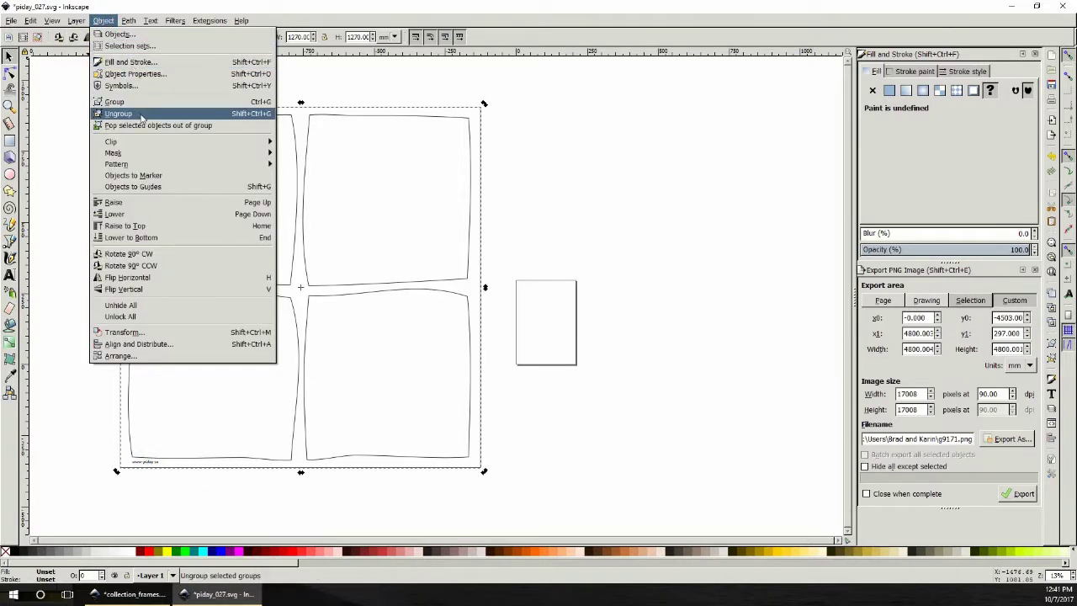
left_click(118, 113)
left_click(197, 505)
left_click(149, 457)
left_click(149, 461)
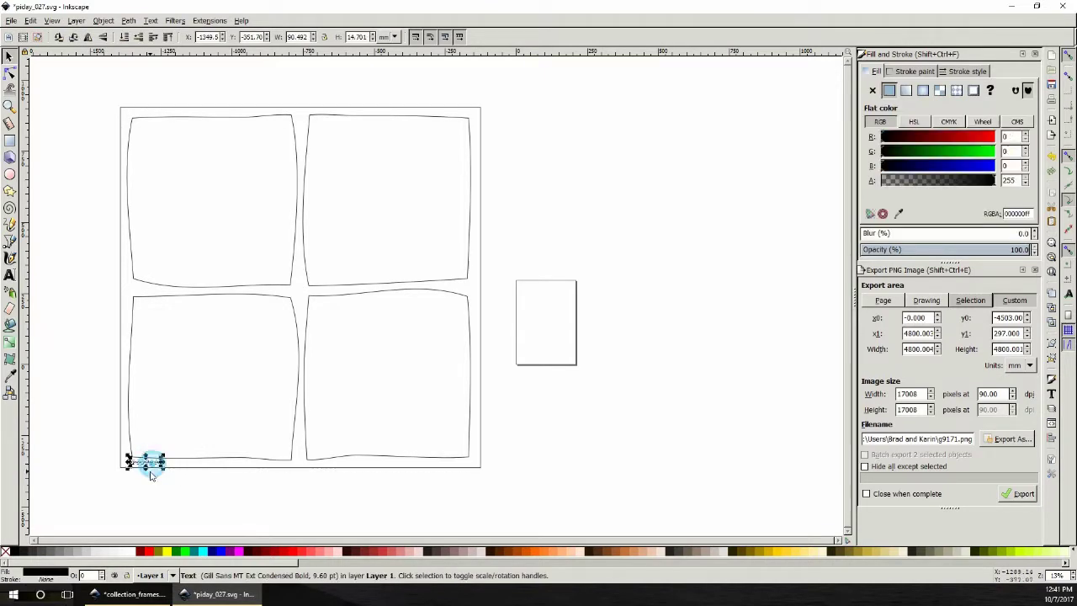
mouse_move(149, 465)
left_mouse_down()
mouse_move(182, 477)
mouse_move(526, 416)
mouse_move(531, 403)
left_mouse_up()
left_click(545, 452)
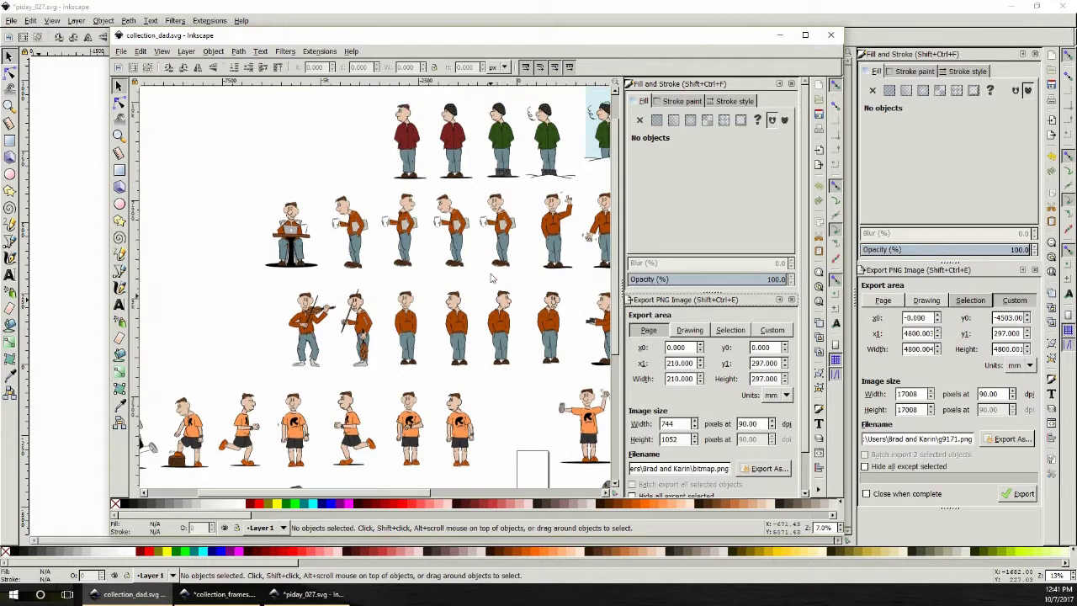
- Copy the dad sitting at the table with a laptop from collection_dad.svg, close that file, and paste him into piday_027.svg above the page
scroll(492, 278, "down", 2)
scroll(492, 279, "up", 2)
left_click_drag(423, 491, 446, 491)
scroll(402, 377, "down", 2)
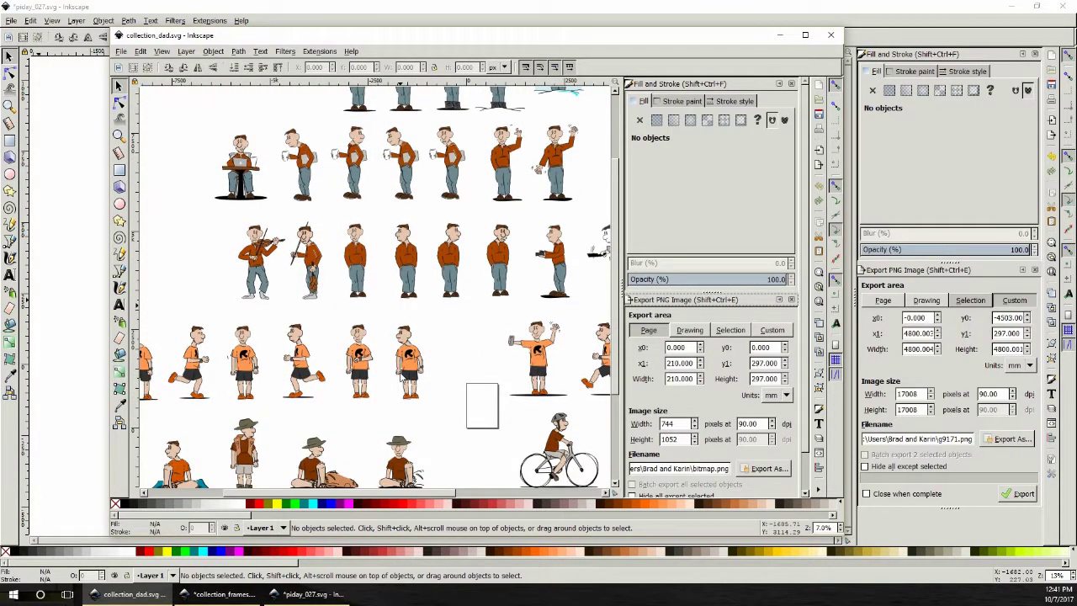
scroll(403, 378, "up", 2)
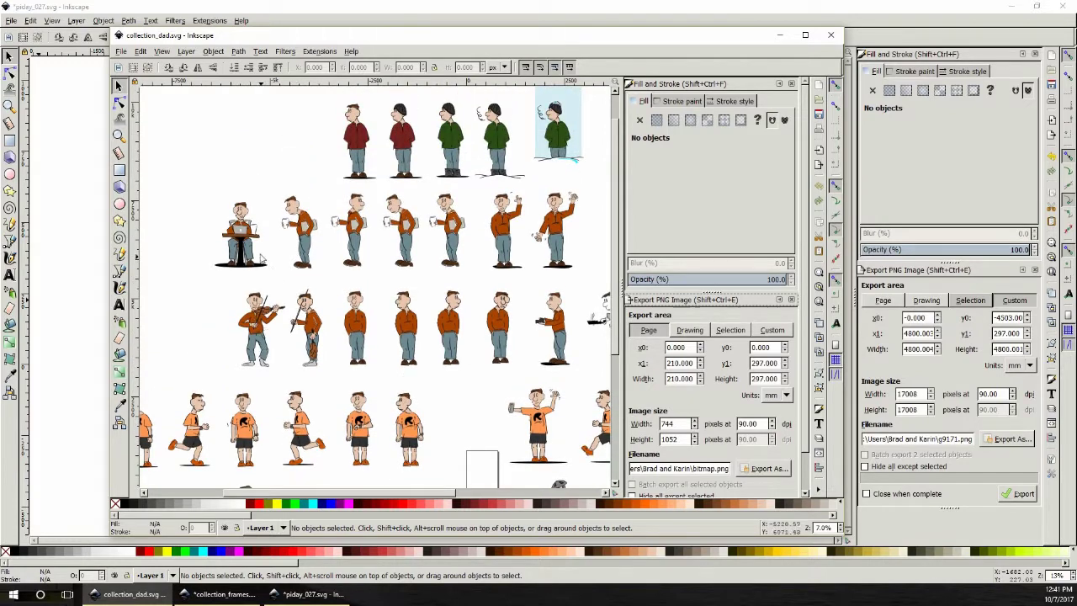
left_click(261, 259)
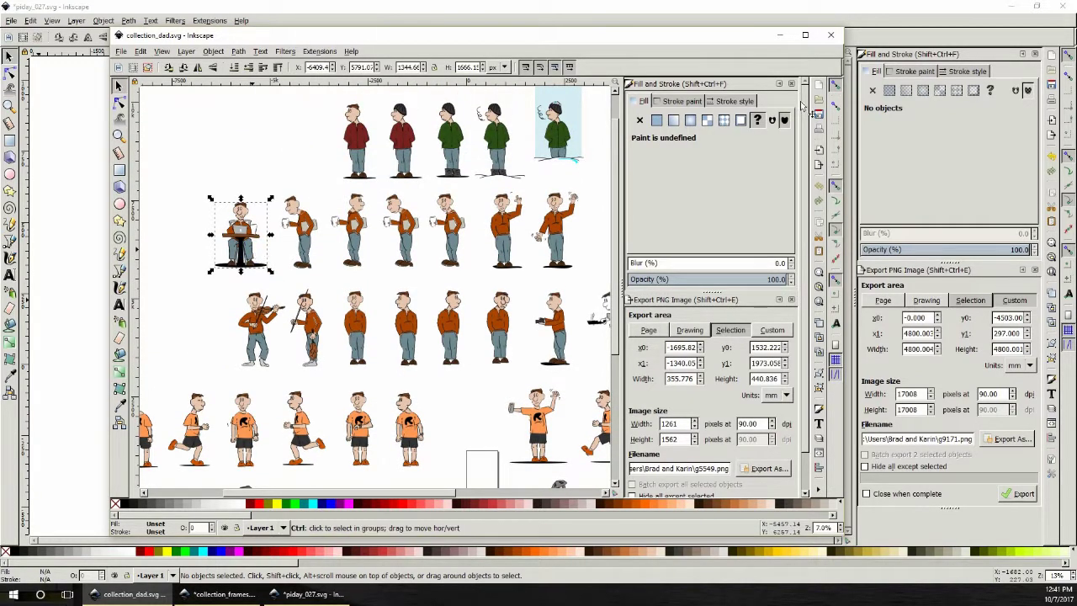
key("ctrl+w")
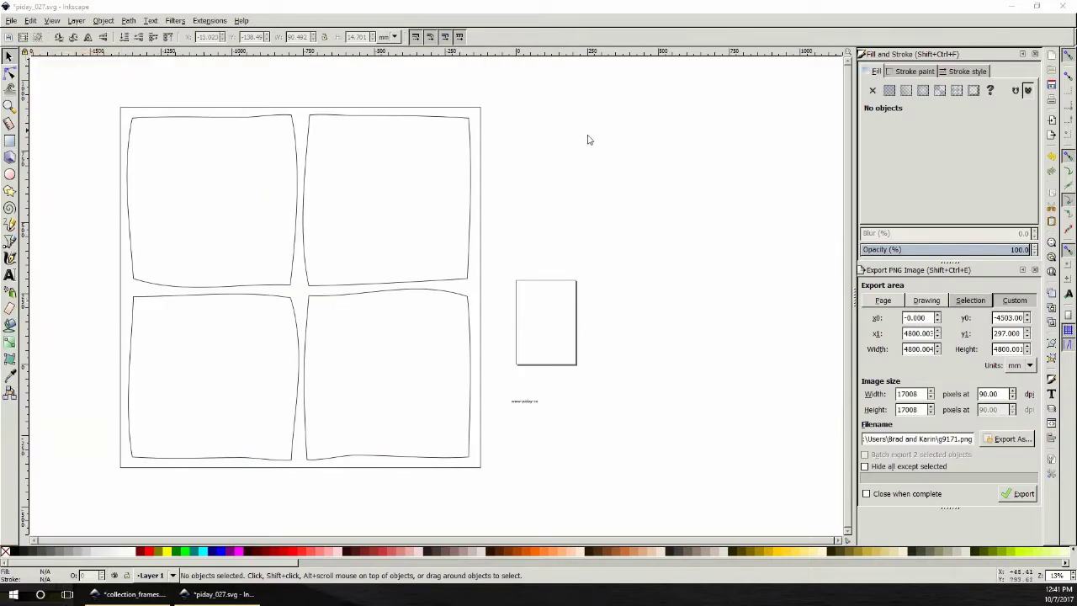
left_click(627, 155)
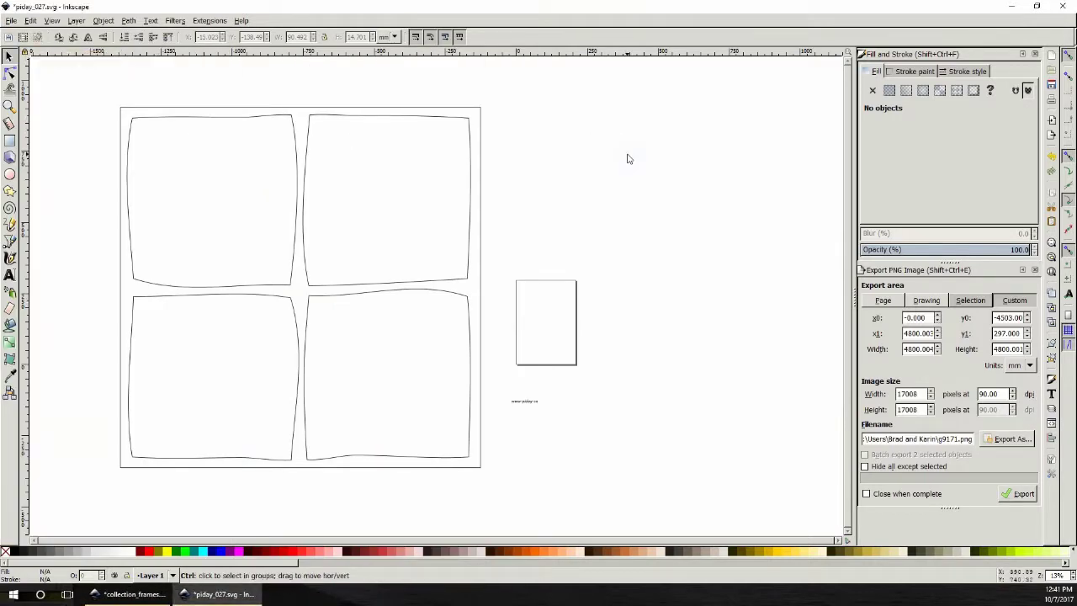
key("ctrl+v")
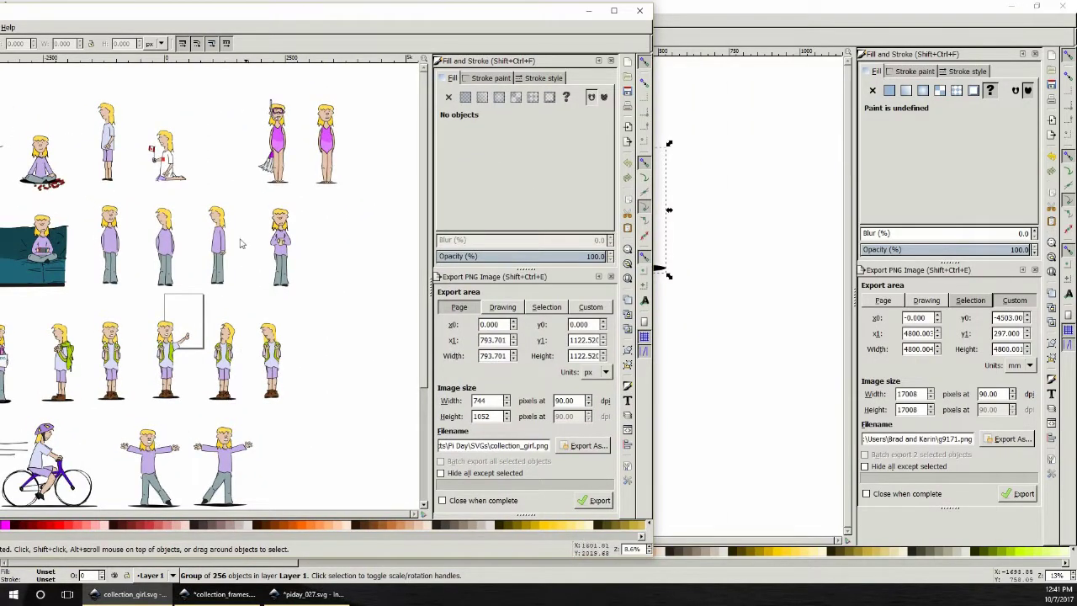
- Copy the standing girl in the purple top from collection_girl.svg into piday_027.svg and place her between the frame and the seated dad
left_click(120, 229)
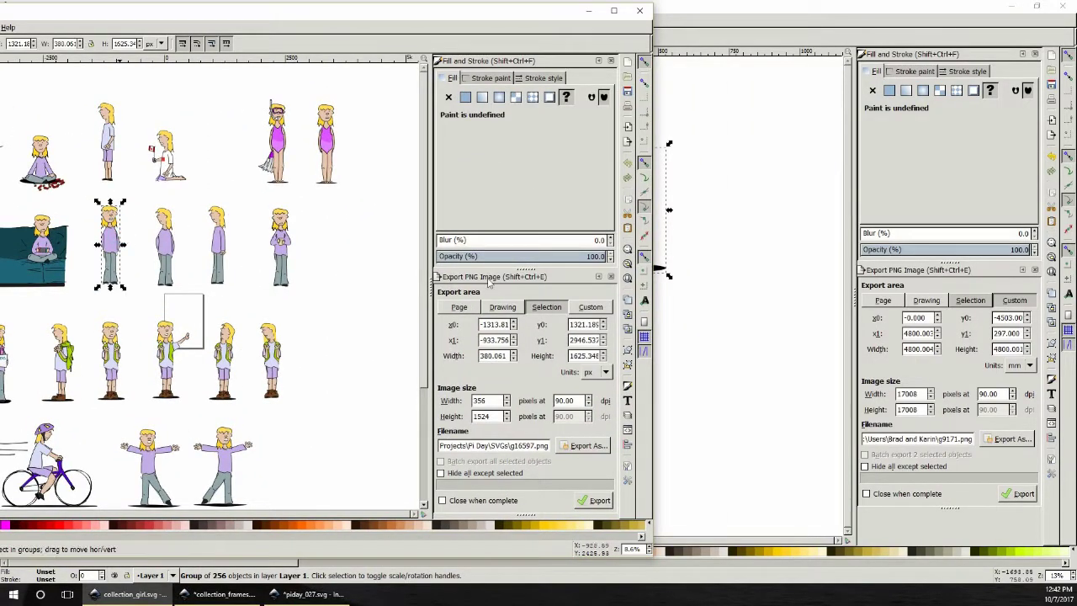
left_click(787, 284)
key("ctrl+v")
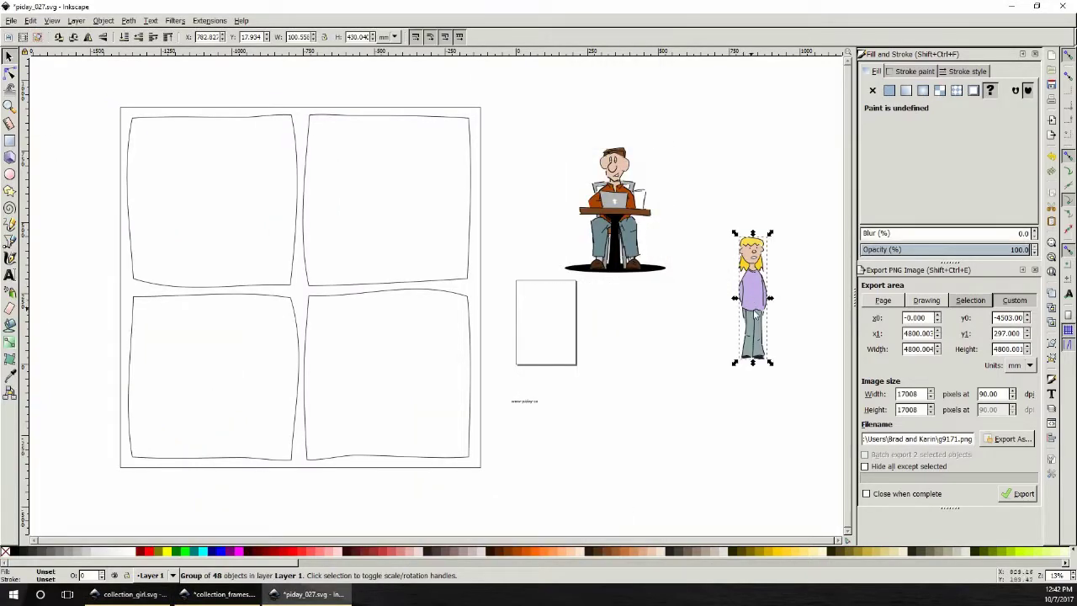
mouse_move(755, 311)
left_mouse_down()
mouse_move(684, 193)
mouse_move(544, 222)
left_mouse_up()
left_click(545, 222)
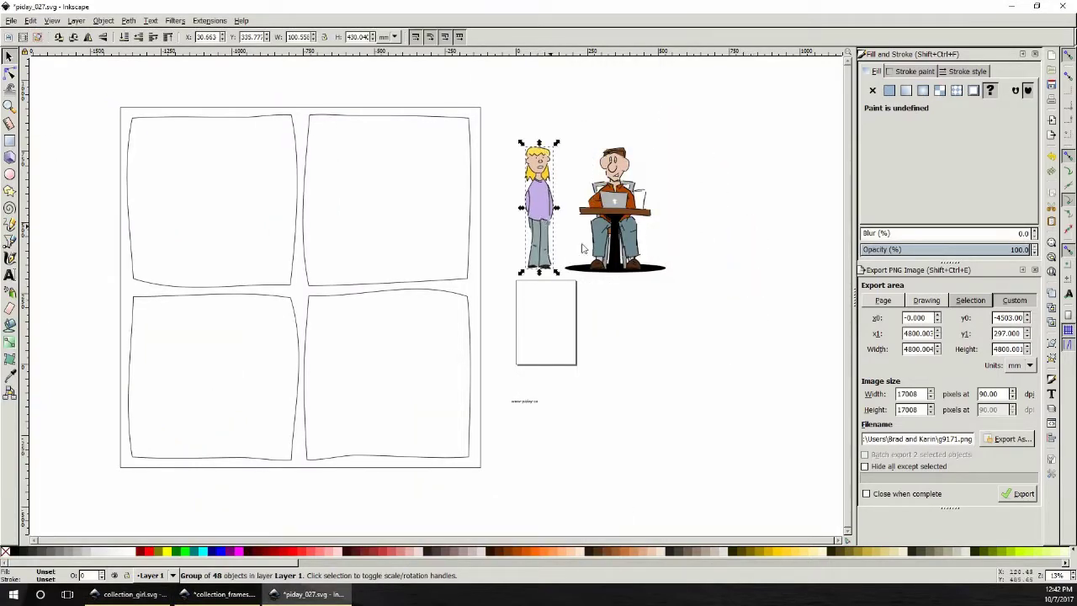
left_click(697, 263)
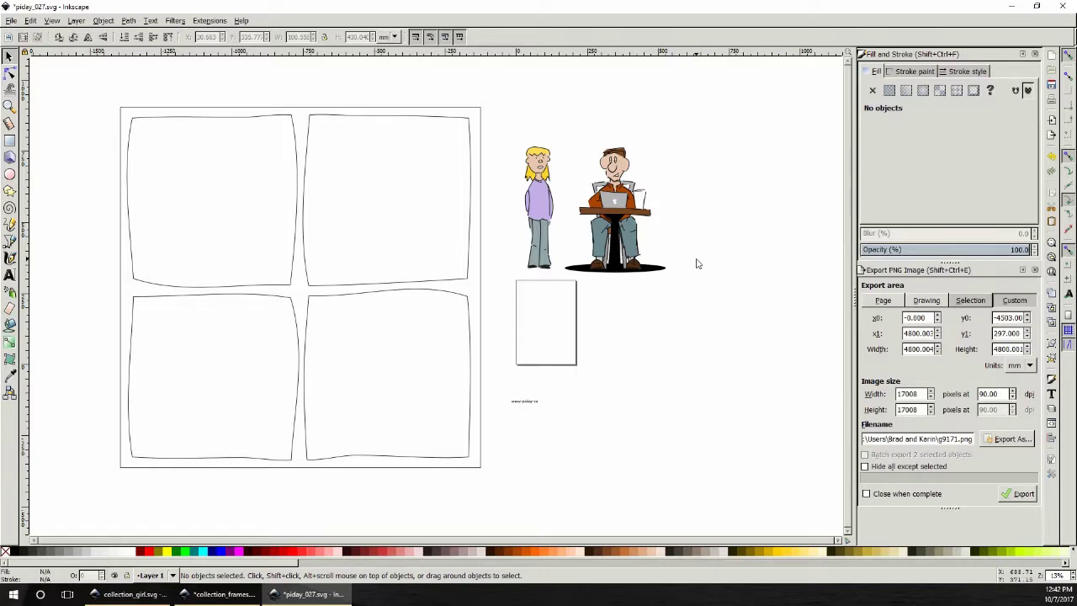
- Return to collection_girl.svg and look through the rows of available girl poses
left_click(130, 594)
key("ctrl+w")
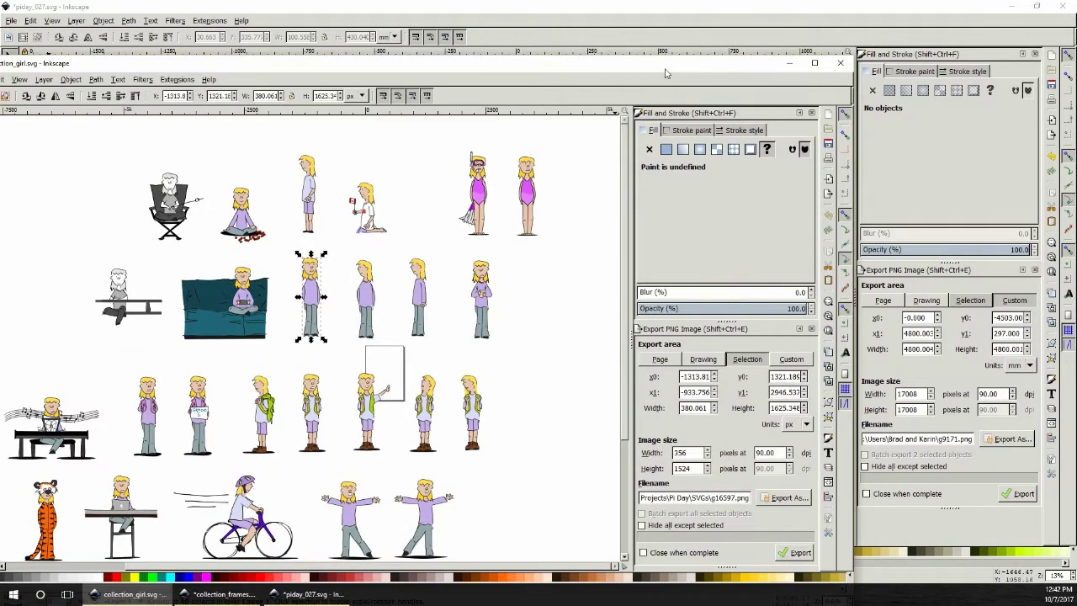
left_click_drag(664, 73, 611, 50)
scroll(428, 261, "down", 5)
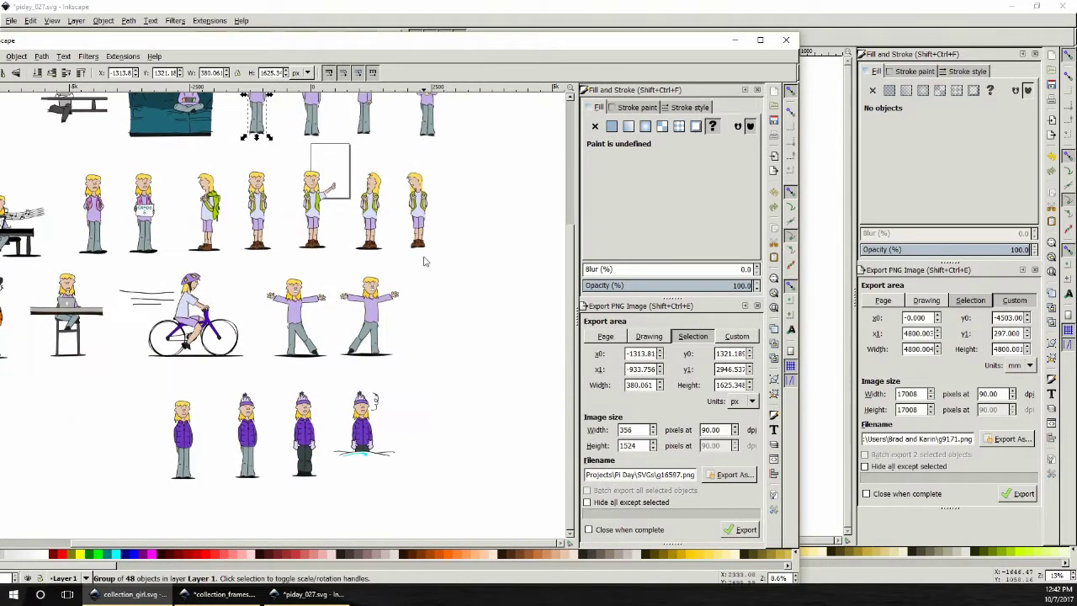
scroll(425, 261, "up", 5)
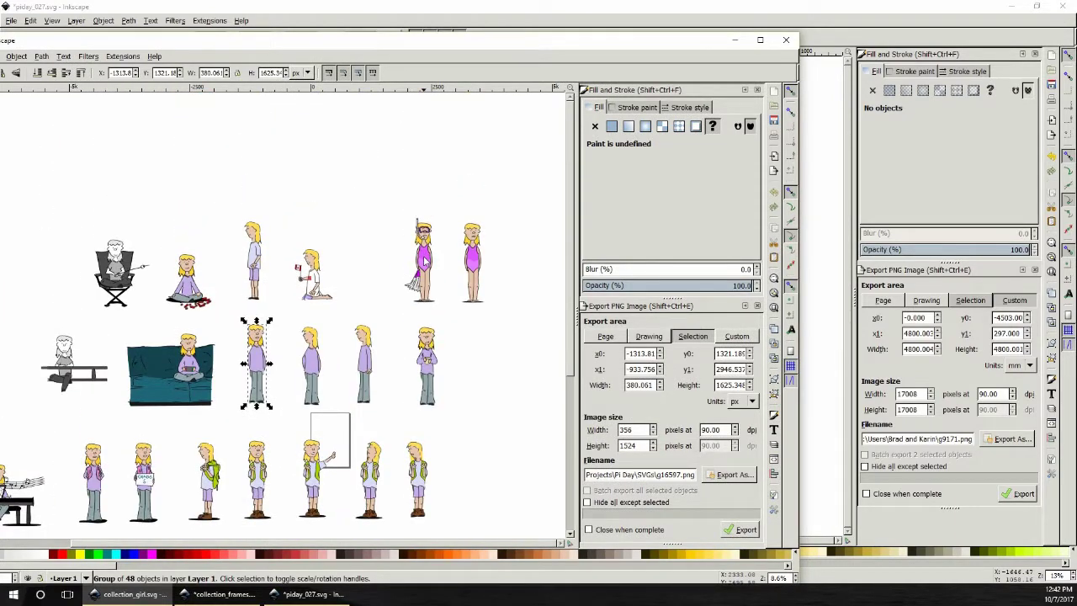
scroll(425, 261, "down", 5)
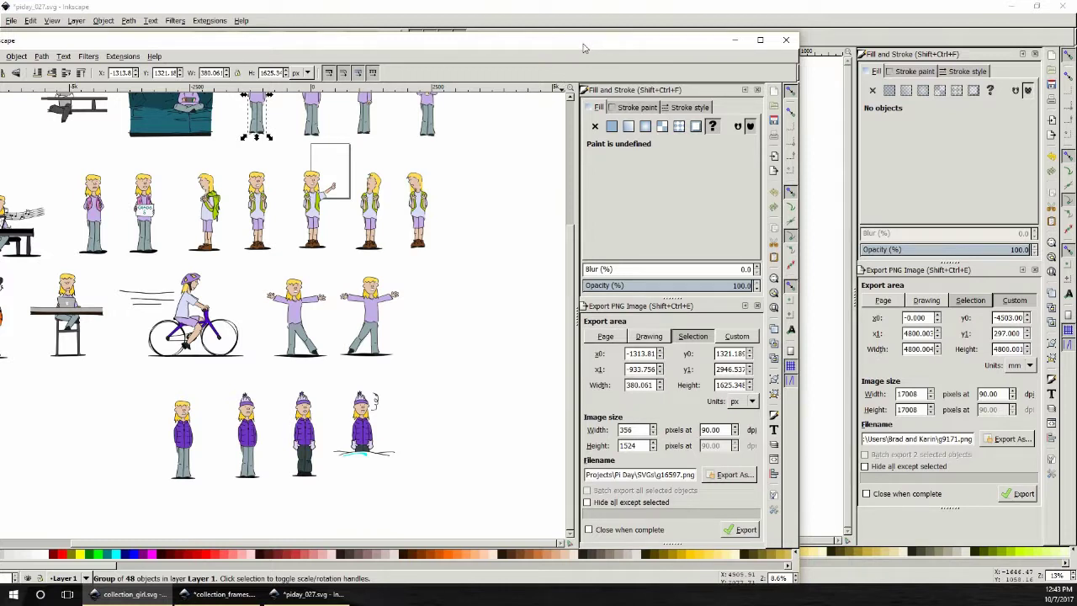
scroll(510, 217, "up", 6)
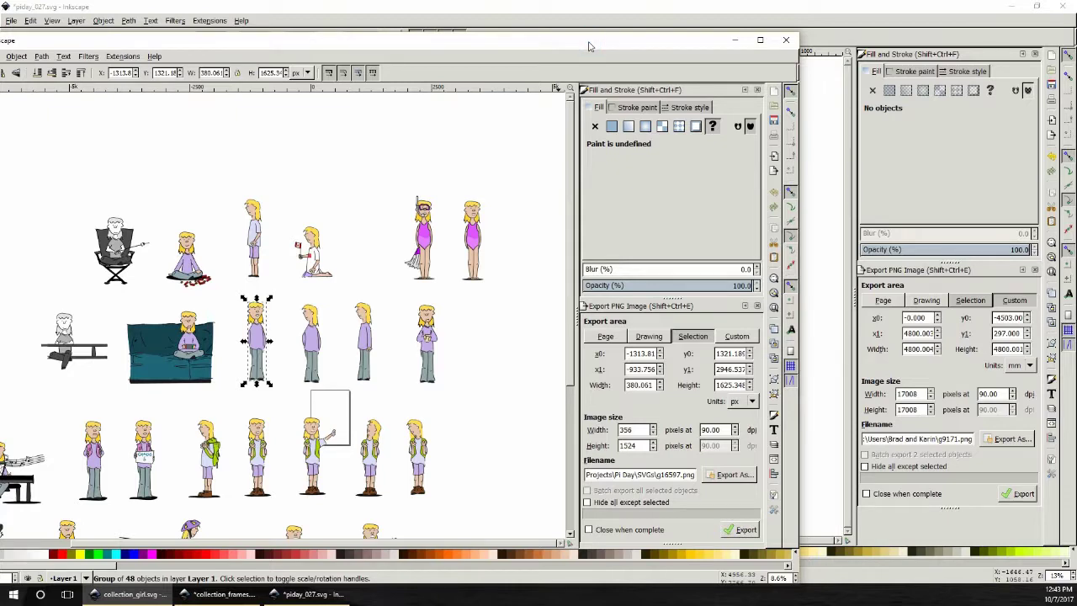
- Close collection_girl.svg, paste the girl sitting at a desk with a laptop into piday_027.svg and place her right of the seated dad
key("ctrl+w")
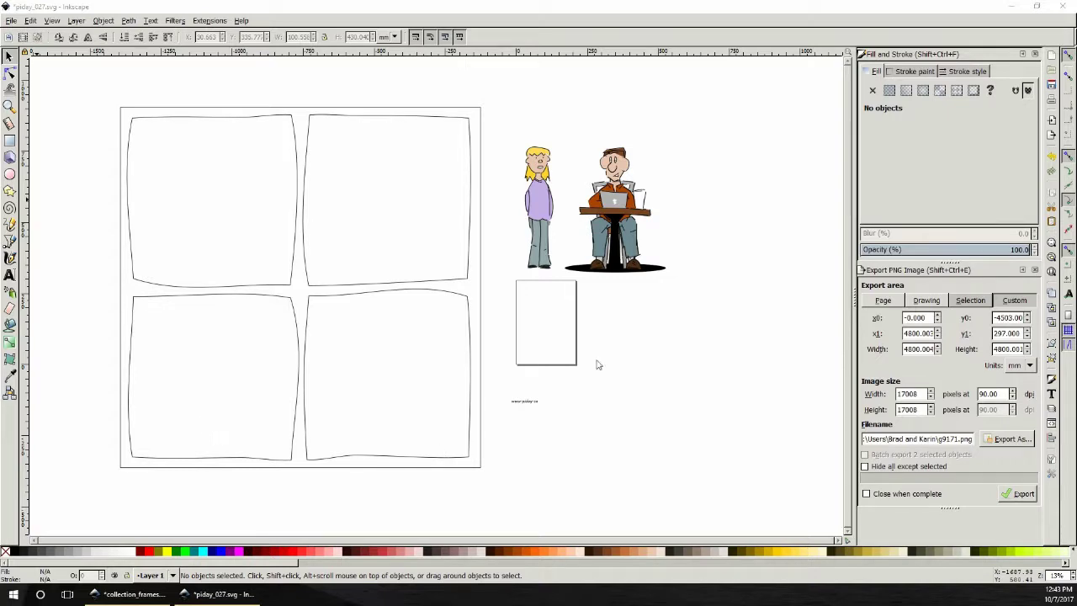
left_click(680, 341)
key("ctrl+v")
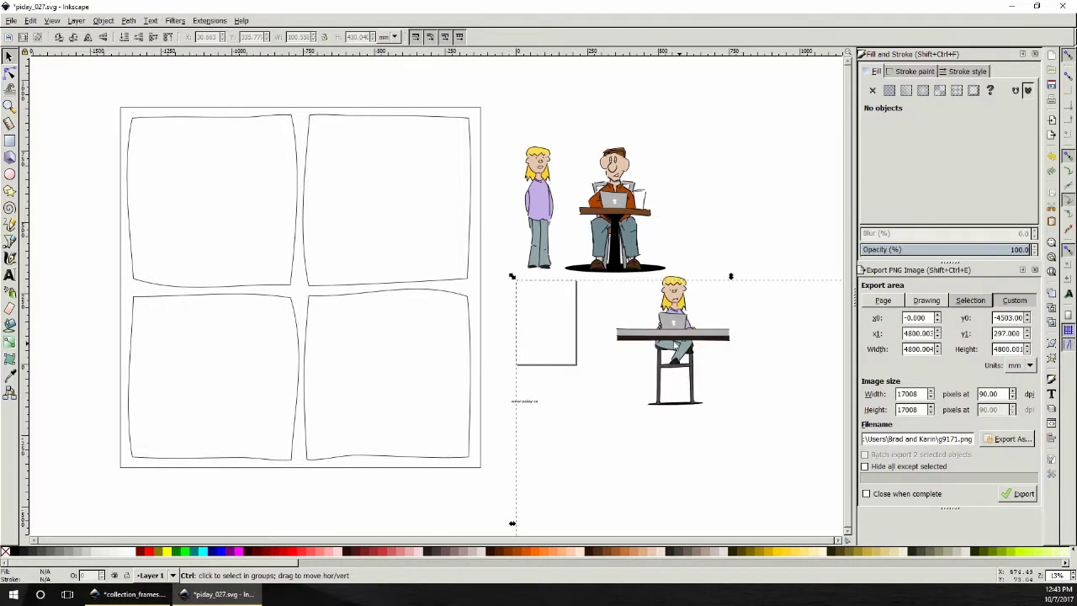
left_click_drag(678, 341, 731, 215)
left_click(722, 349)
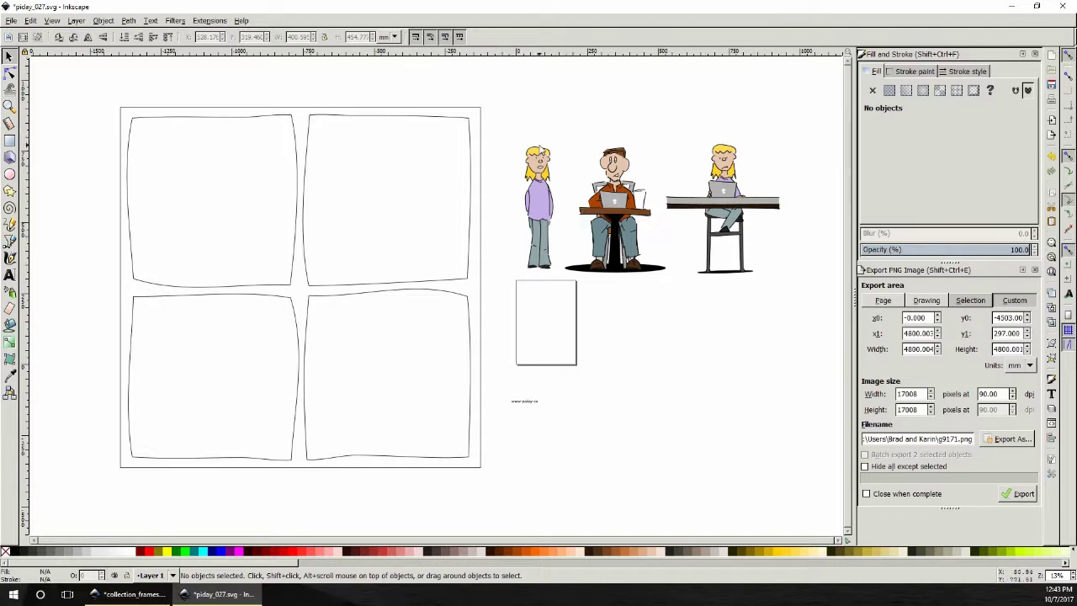
- Shift the standing girl slightly left towards the frame and lower the seated dad a little so the figures line up
left_click_drag(543, 187, 530, 187)
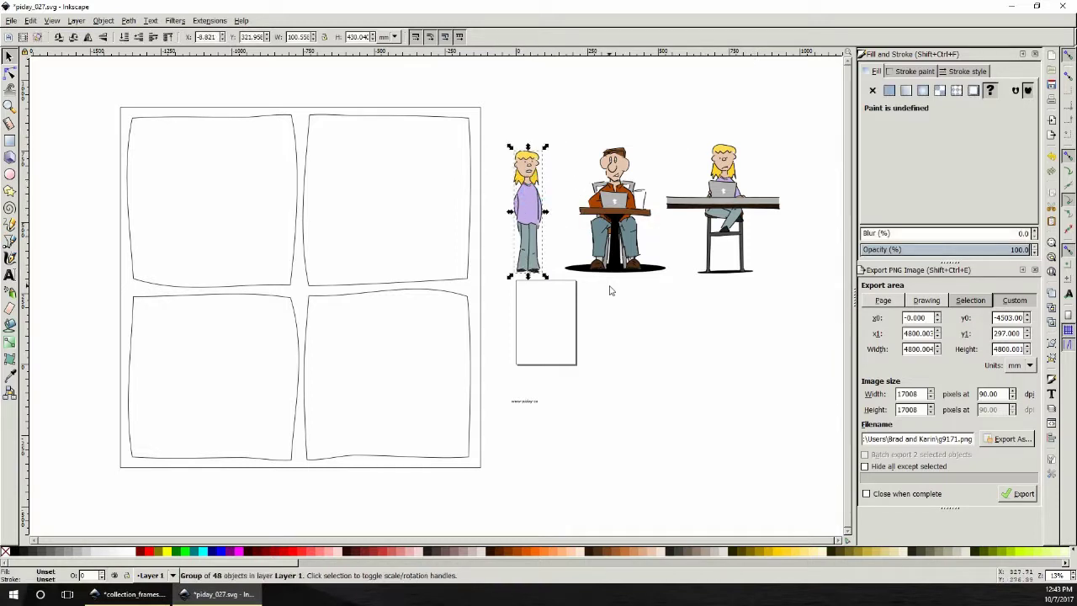
left_click(681, 291)
left_click_drag(681, 291, 580, 160)
left_click(620, 214)
left_click_drag(621, 214, 618, 220)
left_click(665, 293)
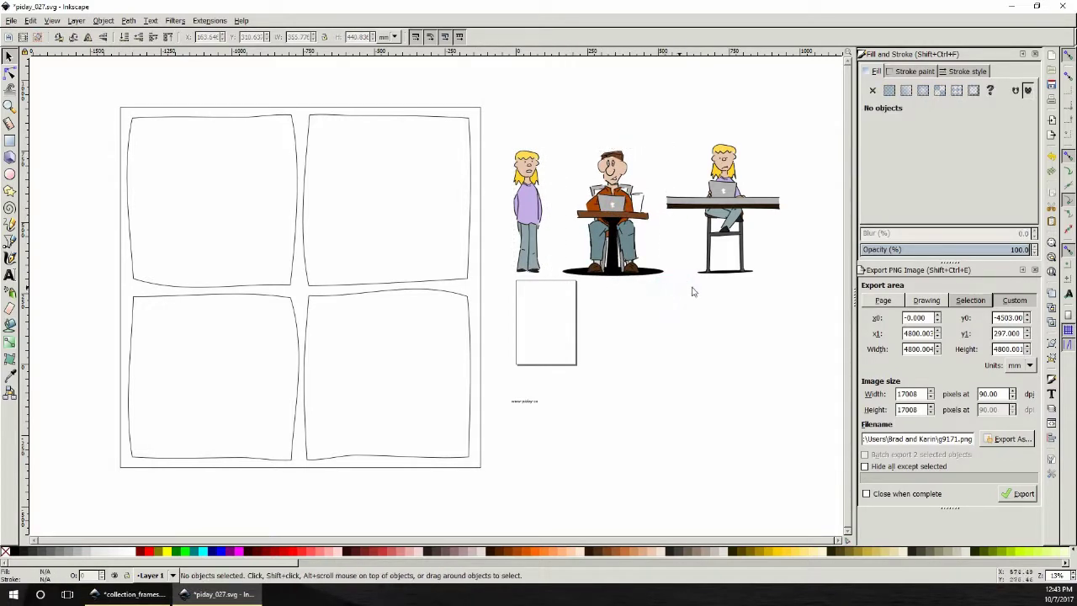
left_click_drag(807, 284, 660, 132)
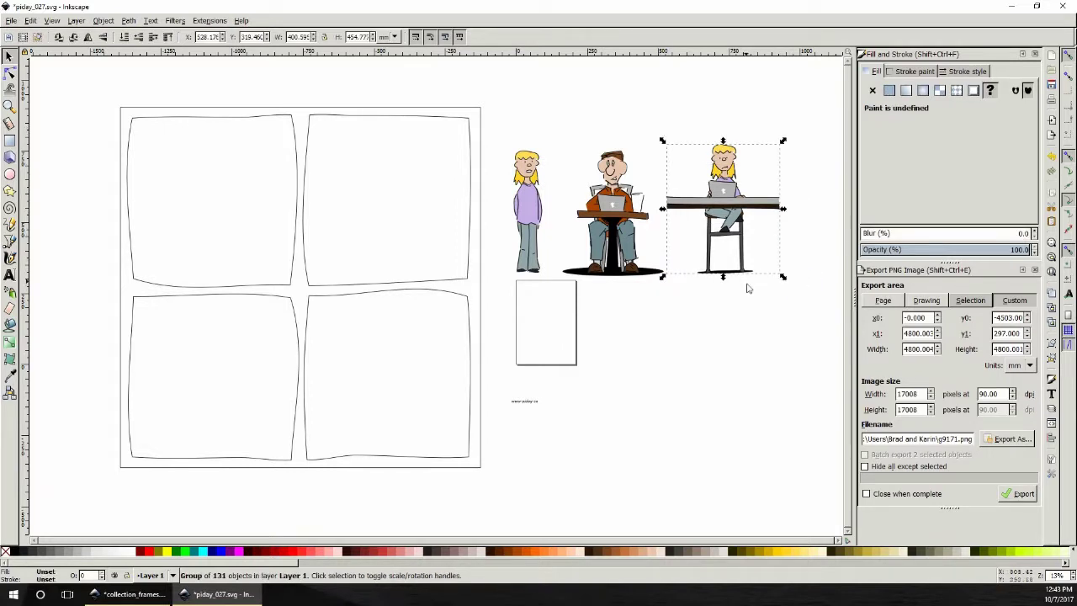
left_click(749, 295)
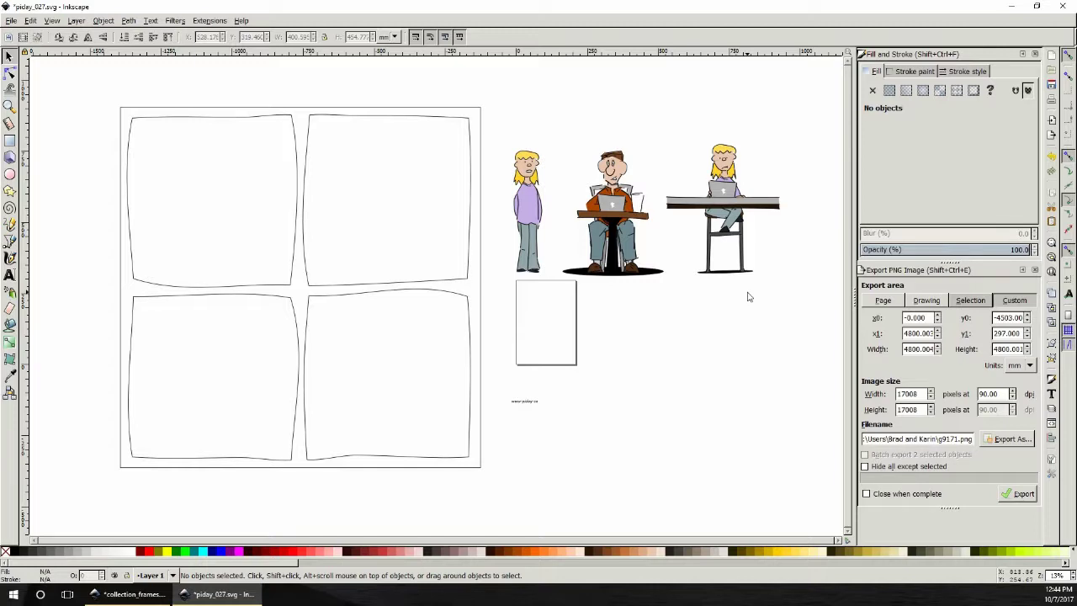
- Move the small website text to just below the frame's lower-right corner, keeping the girl at the desk beside the seated dad
left_click(742, 229)
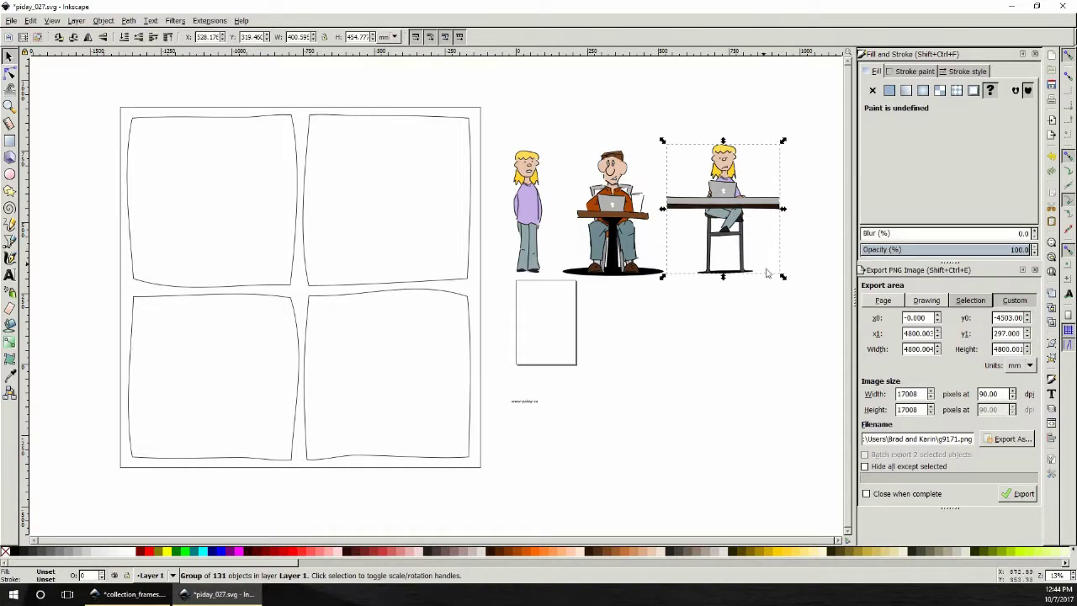
left_click(784, 298)
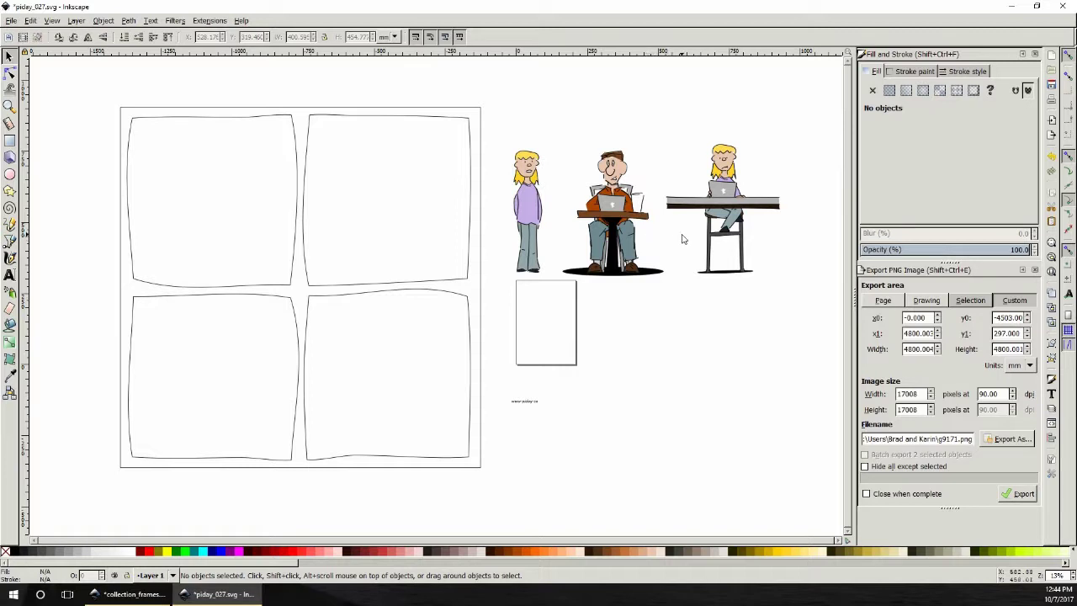
left_click(728, 214)
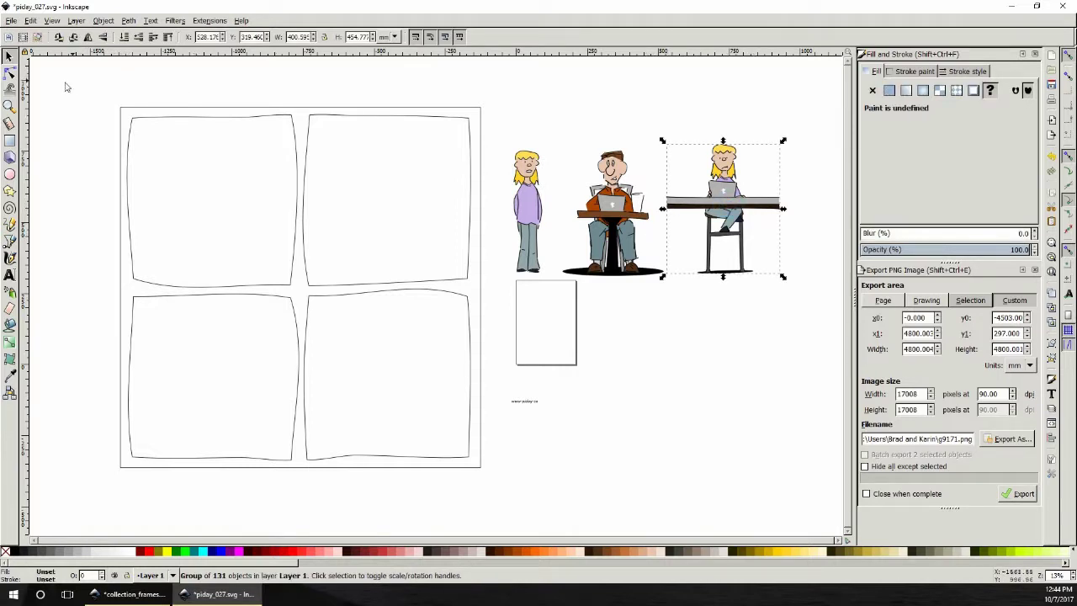
left_click_drag(744, 202, 679, 334)
left_click(532, 407)
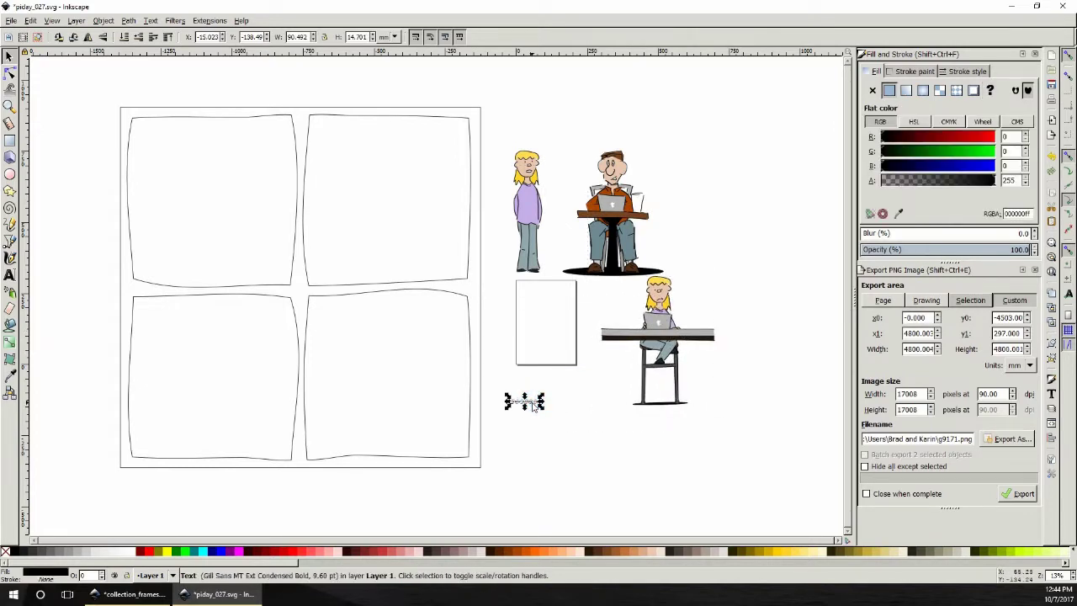
left_click_drag(530, 404, 470, 482)
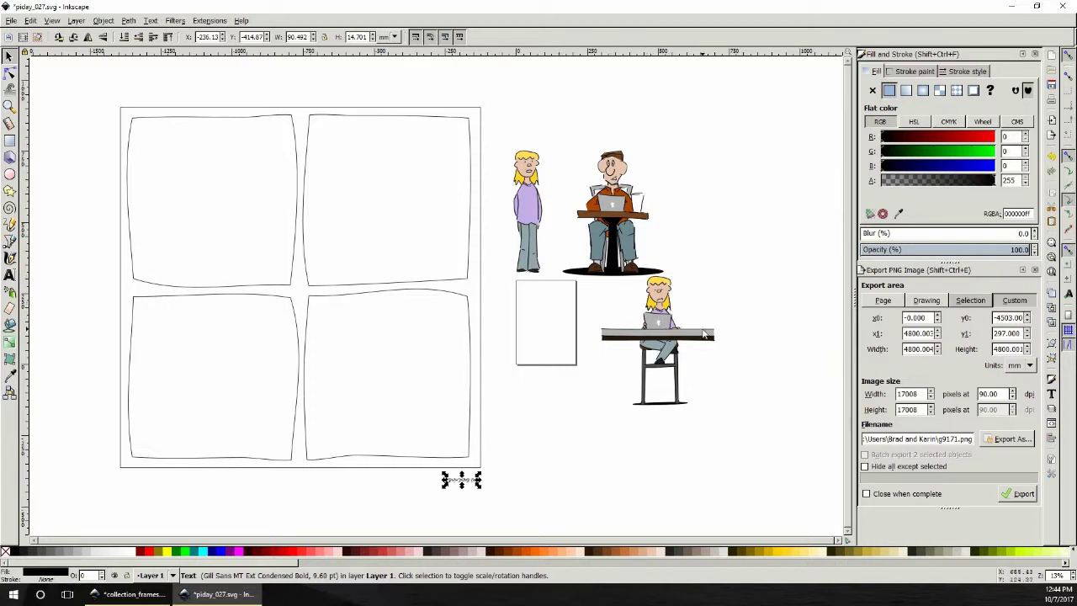
left_click_drag(704, 334, 775, 208)
left_click(727, 311)
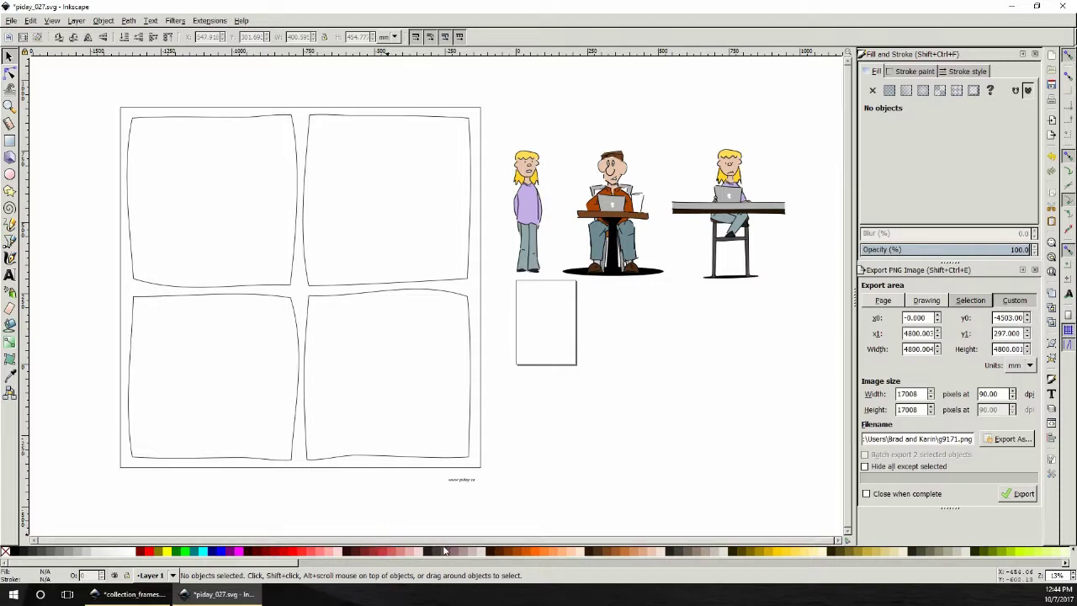
- Nudge the girl at the desk slightly up and left beside the dad, and ungroup her drawing
left_click(615, 180)
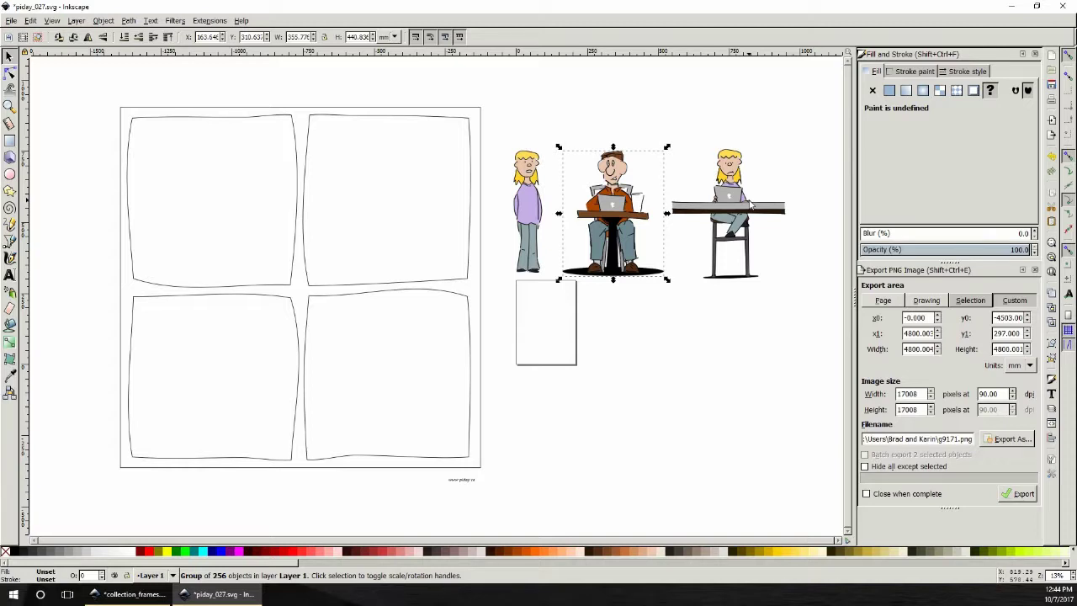
mouse_move(750, 215)
left_mouse_down()
mouse_move(731, 207)
mouse_move(624, 225)
mouse_move(739, 217)
mouse_move(741, 207)
left_mouse_up()
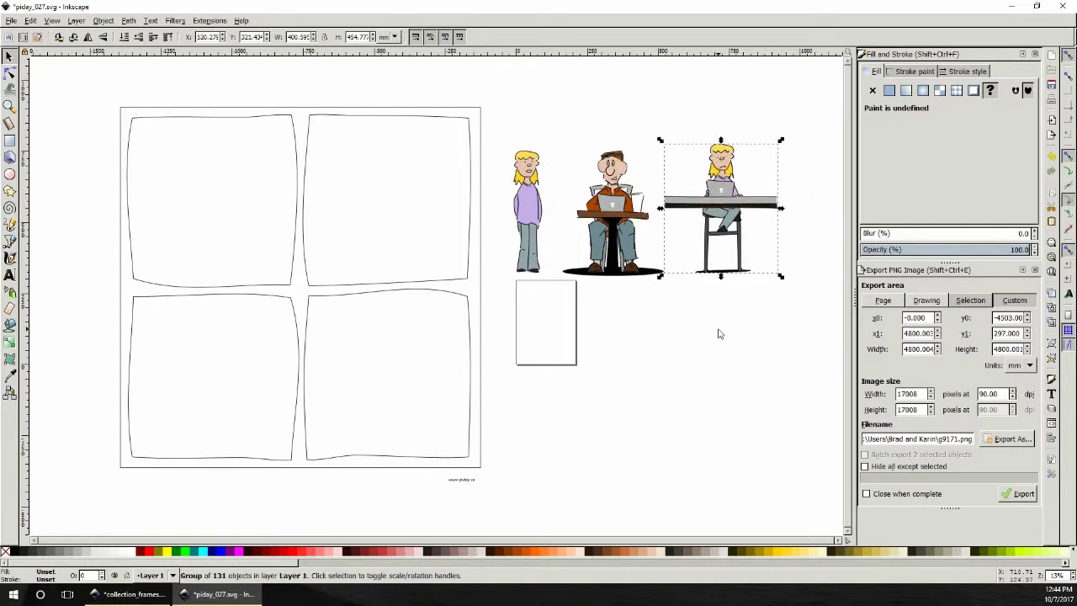
left_click(716, 330)
left_click(729, 207)
left_click(103, 20)
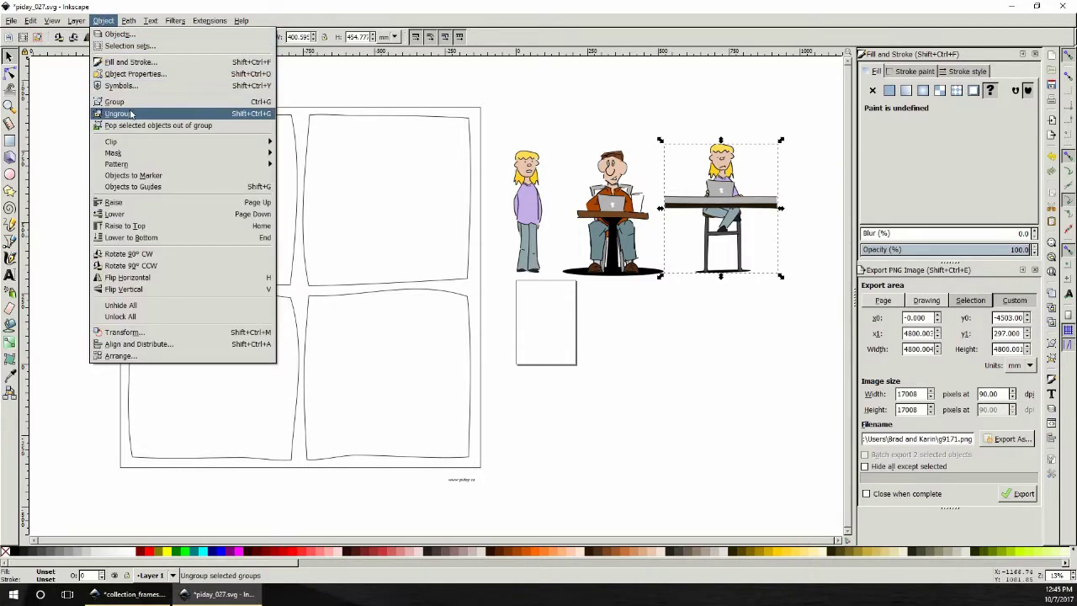
left_click(122, 112)
left_click(764, 315)
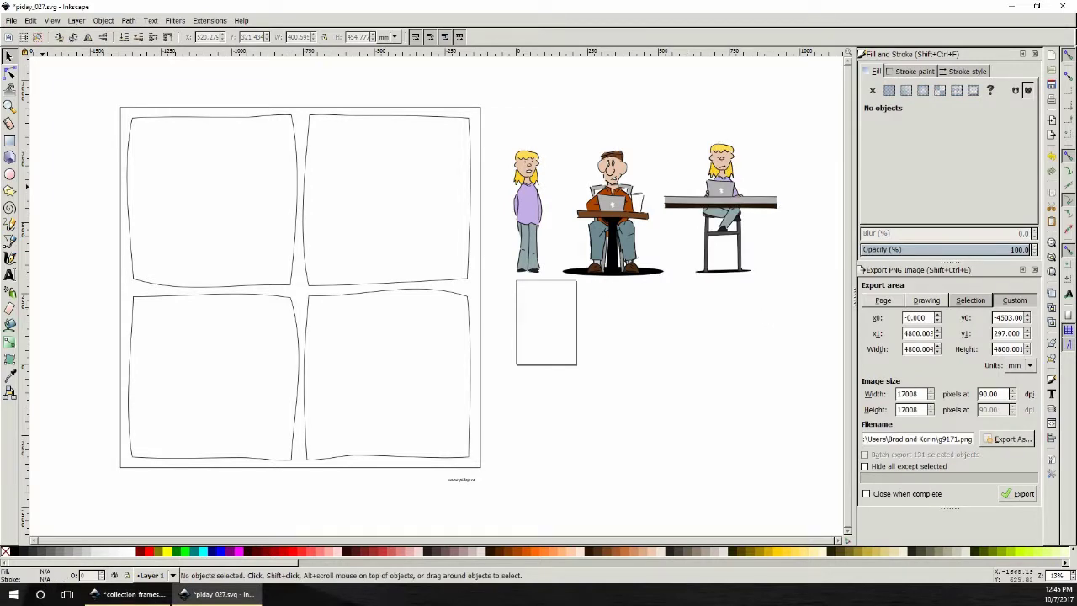
- Duplicate the desk, laptop and overlapping upper-body pieces of the seated girl and move the copy to the empty area below her
left_click_drag(800, 222, 649, 166)
right_click(762, 207)
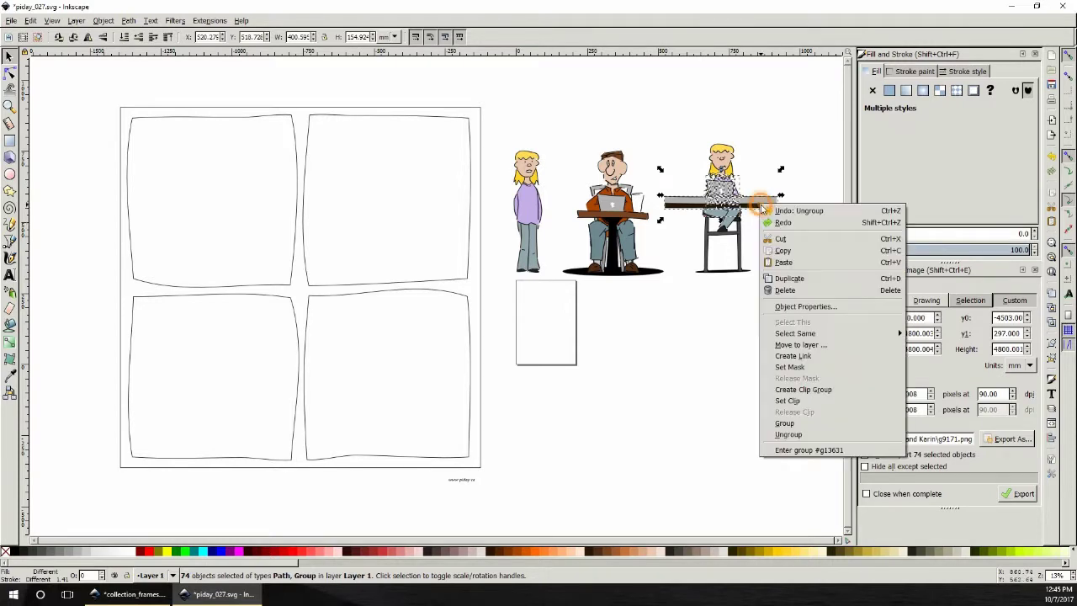
left_click(787, 277)
left_click(760, 205)
mouse_move(761, 225)
left_mouse_down()
mouse_move(743, 344)
mouse_move(706, 392)
mouse_move(625, 371)
left_mouse_up()
left_click(753, 320)
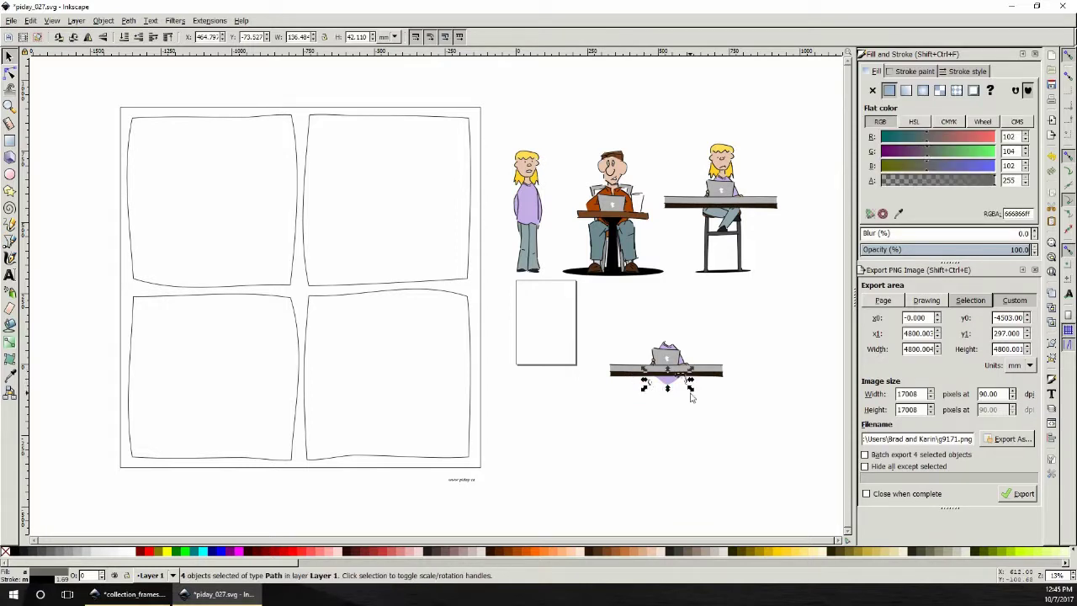
- Remove the leftover trouser and purple shirt pieces from the copied desk and laptop
left_click(692, 397)
left_click_drag(635, 323, 699, 375)
left_click(677, 377)
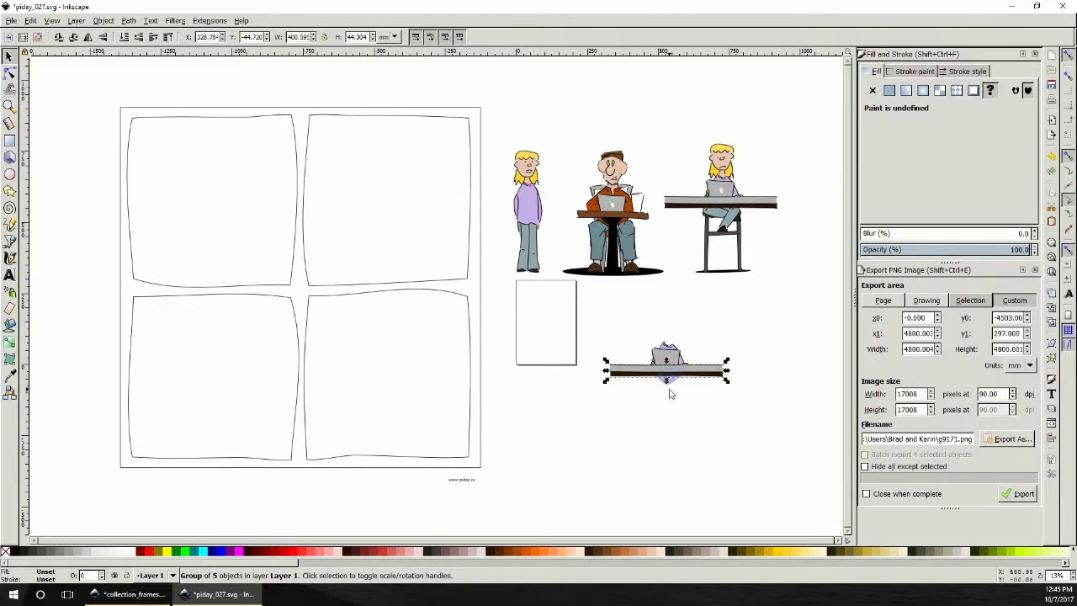
left_click(669, 374, "ctrl")
left_click(689, 379)
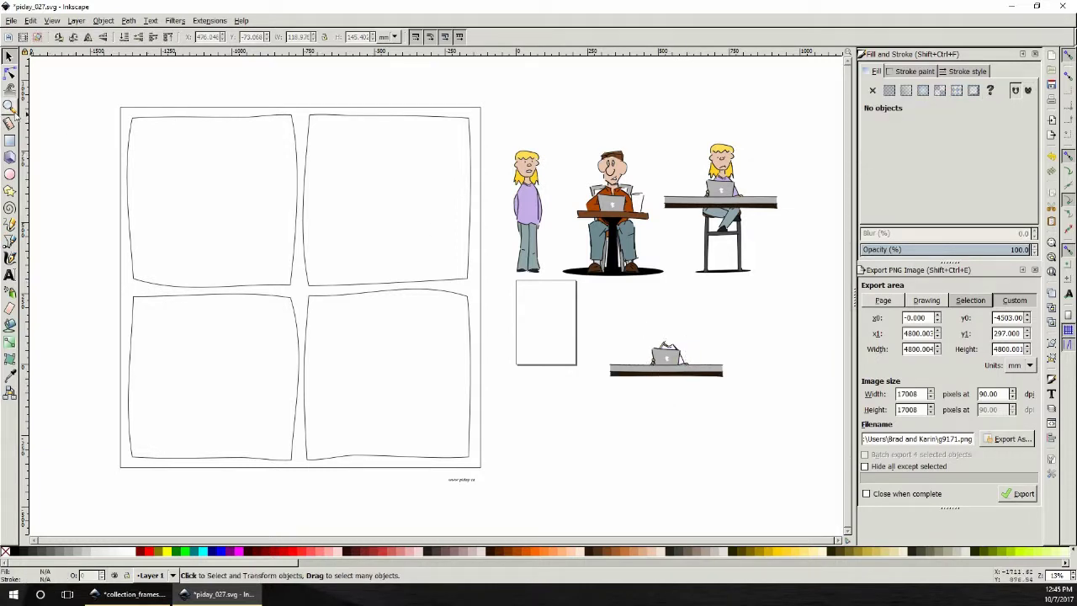
- Delete the girl's hand and sleeve pieces on the right side of the copied laptop
left_click(9, 106)
left_click(612, 347)
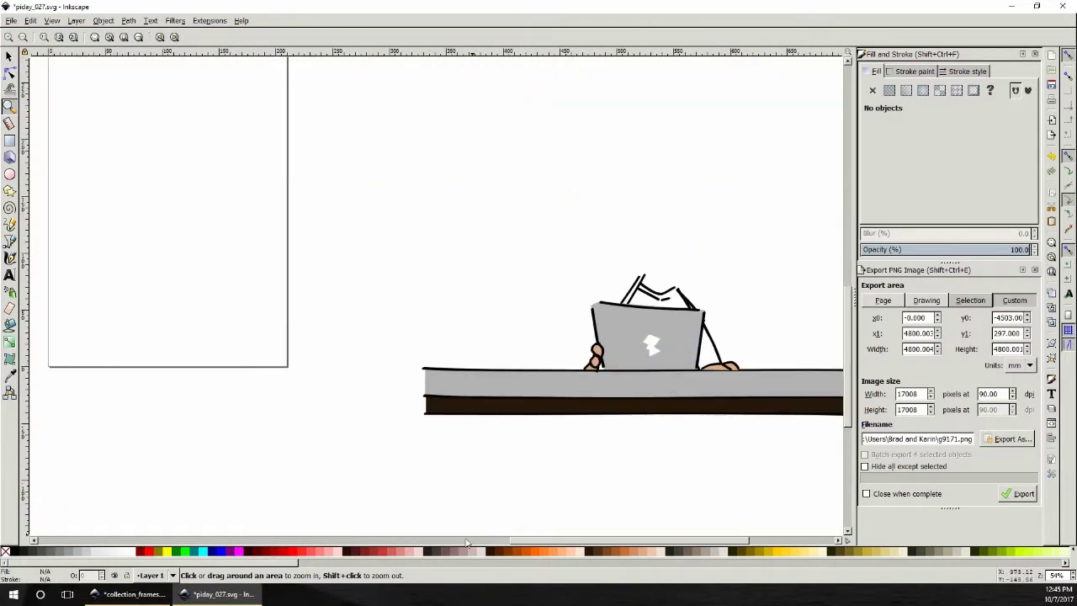
scroll(524, 545, "right", 2)
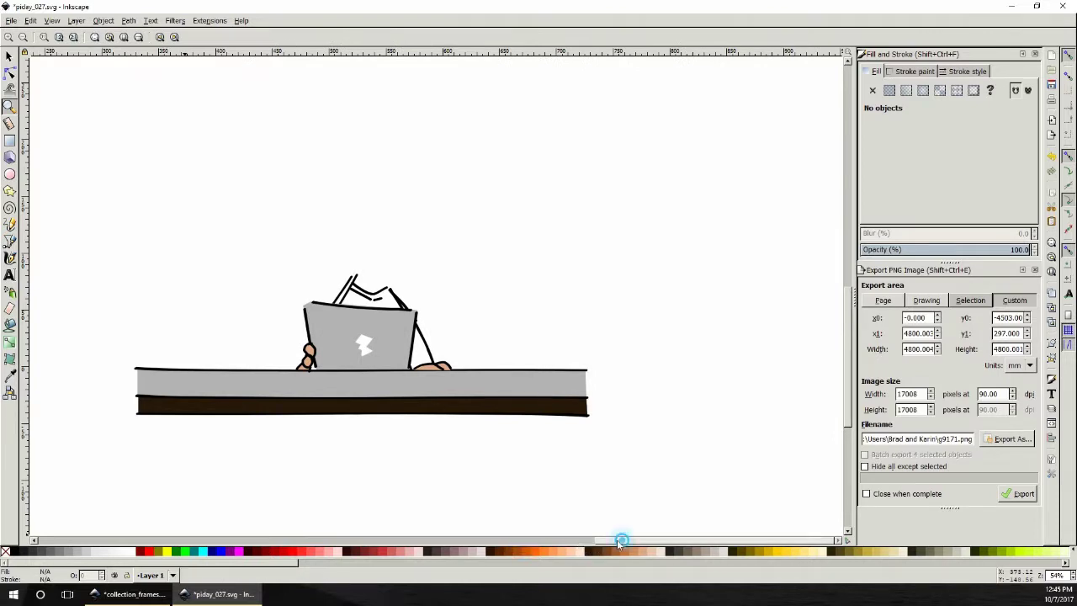
scroll(620, 543, "left", 1)
left_click(8, 56)
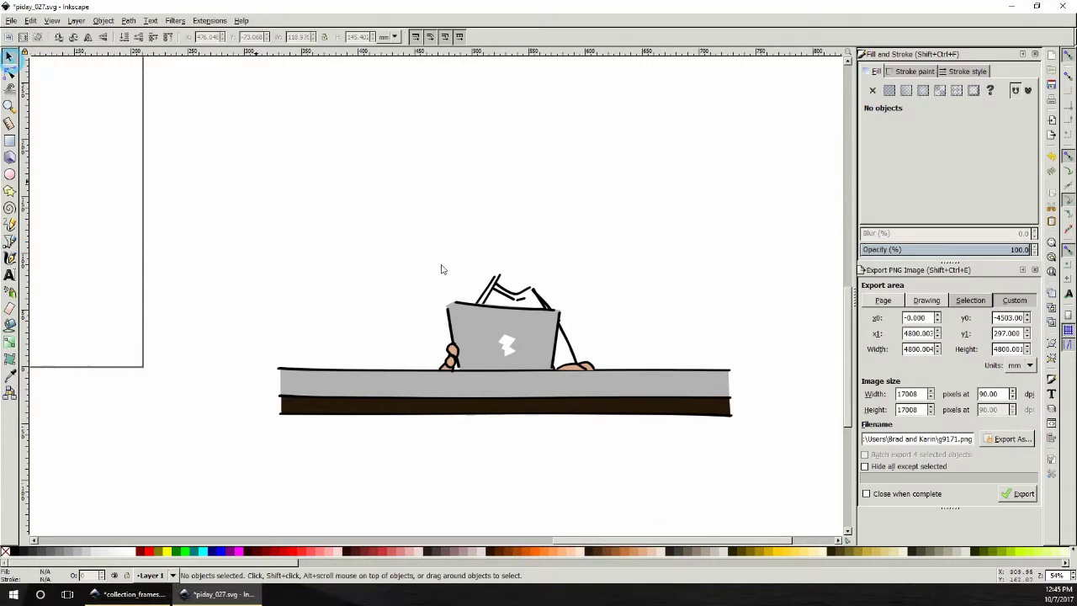
left_click(537, 326)
left_click(579, 369)
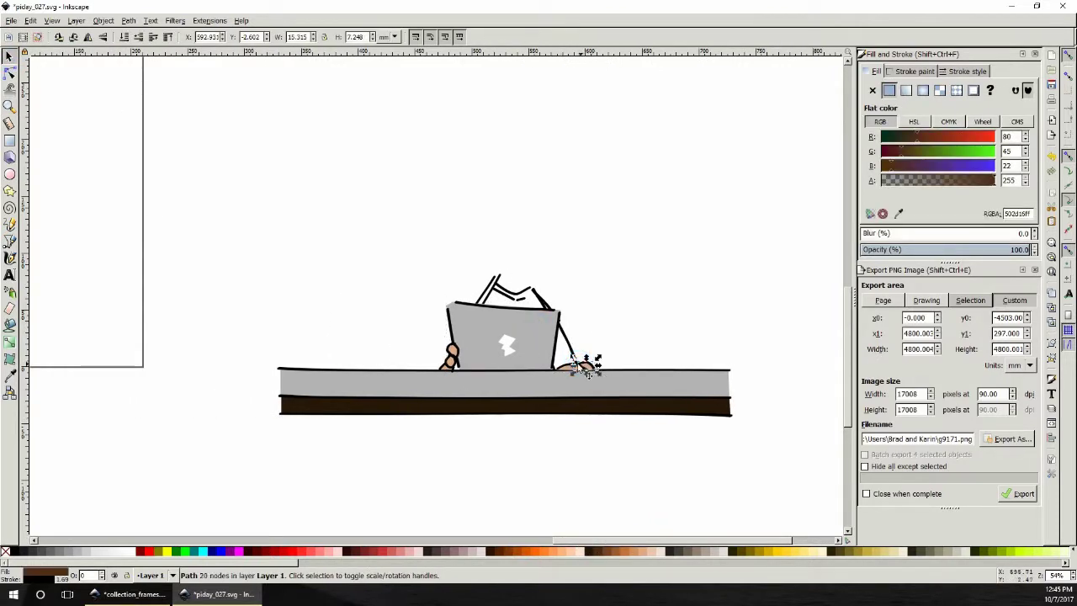
left_click(579, 367)
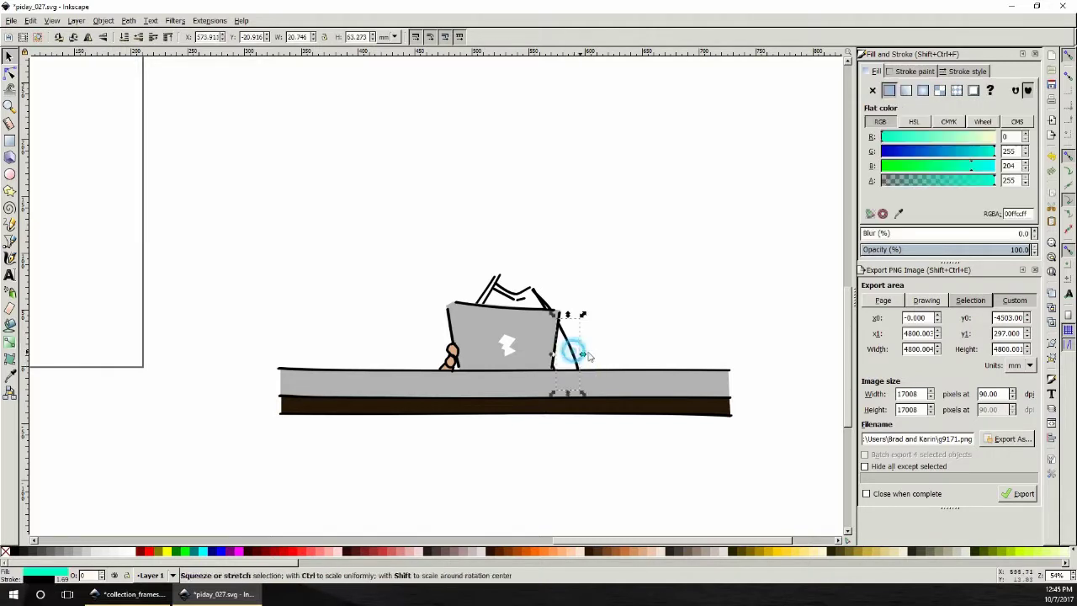
key("Delete")
- Delete the leftover shoulder, collar and hair line pieces above the copied laptop
left_click(530, 299)
left_click(543, 290)
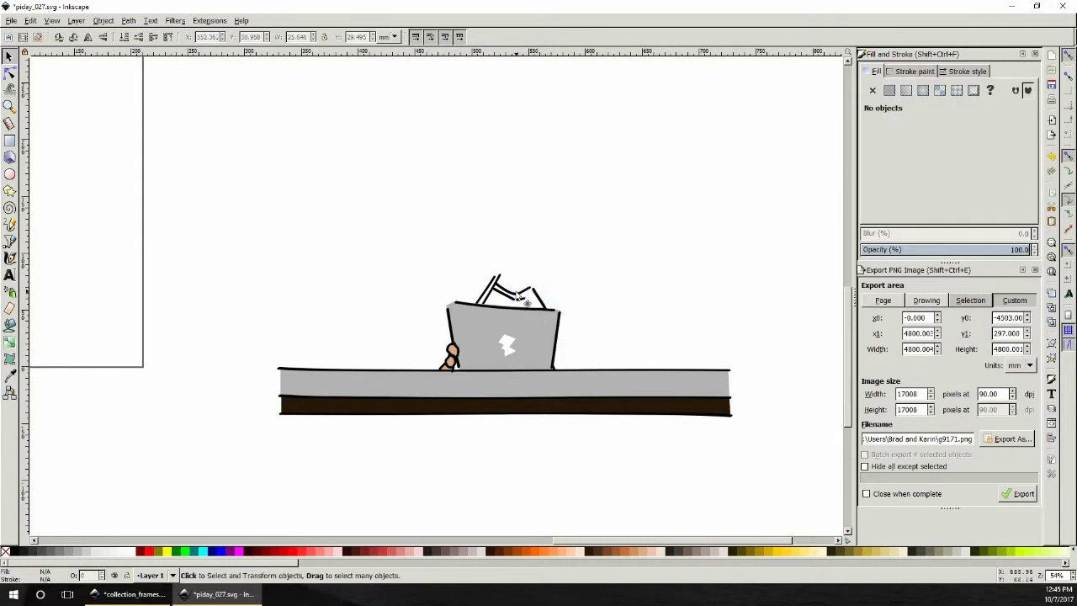
left_click(541, 288)
left_click(512, 281)
key("Delete")
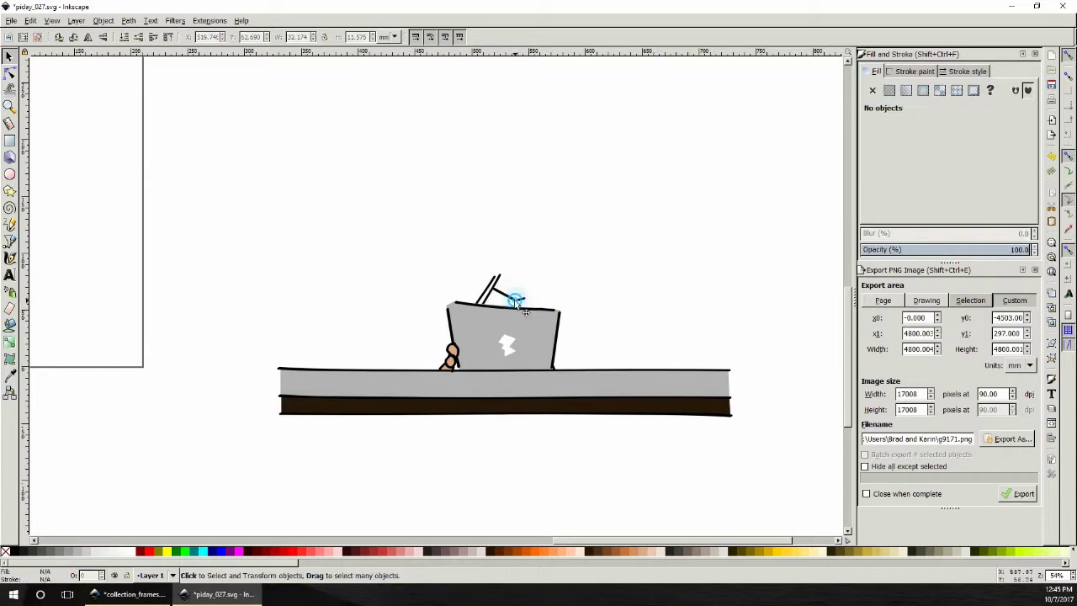
left_click(520, 300)
left_click(498, 286)
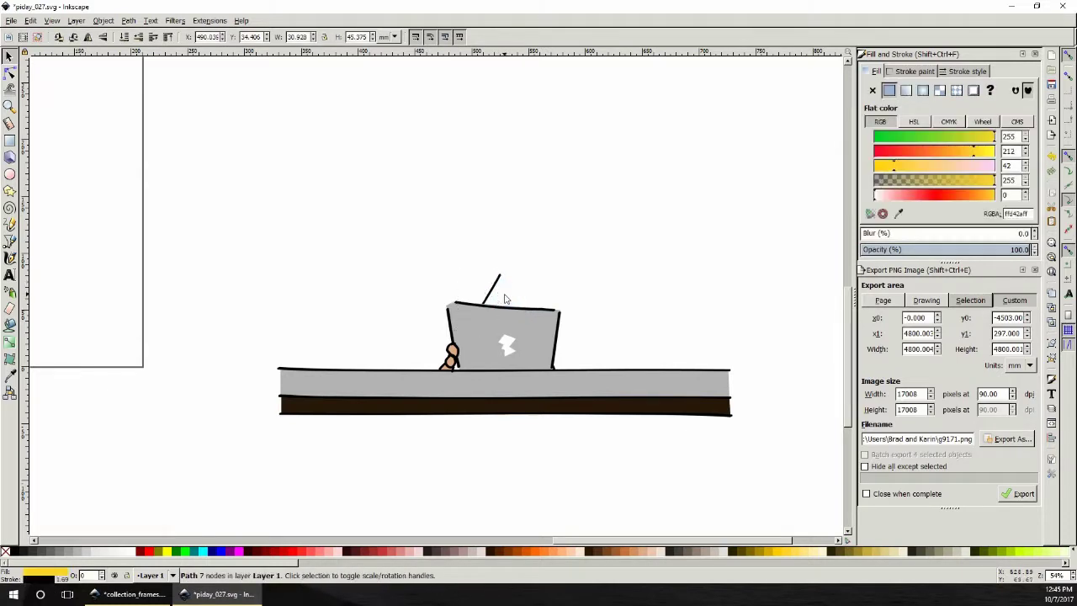
key("Delete")
- Delete the fingers and remaining arm pieces on the left side of the copied laptop
left_click(453, 360)
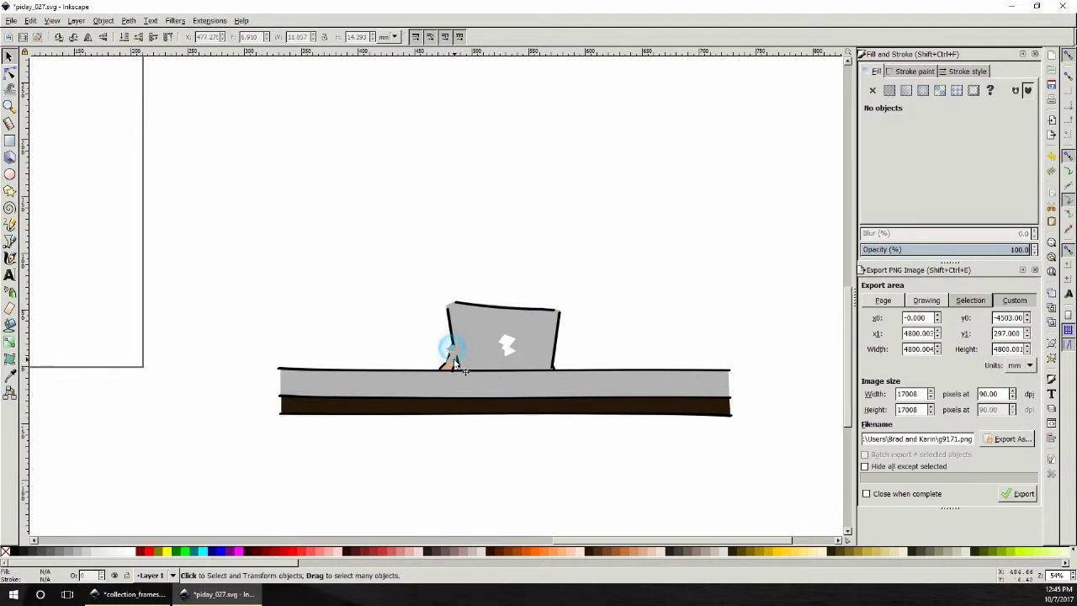
key("Delete")
left_click(448, 367)
key("Delete")
left_click(451, 363)
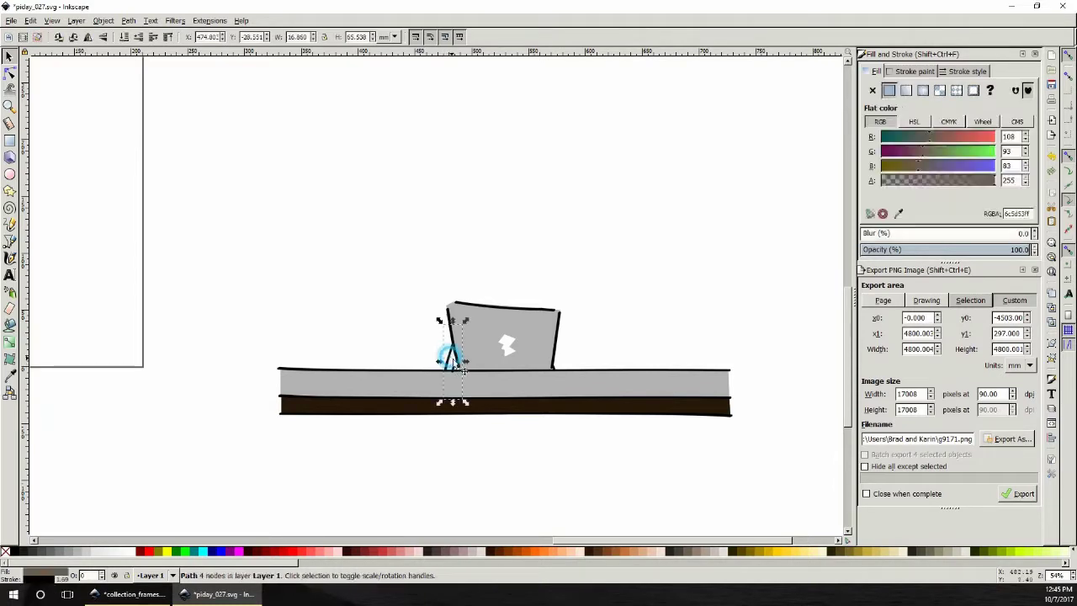
key("Delete")
left_click(454, 367)
key("Delete")
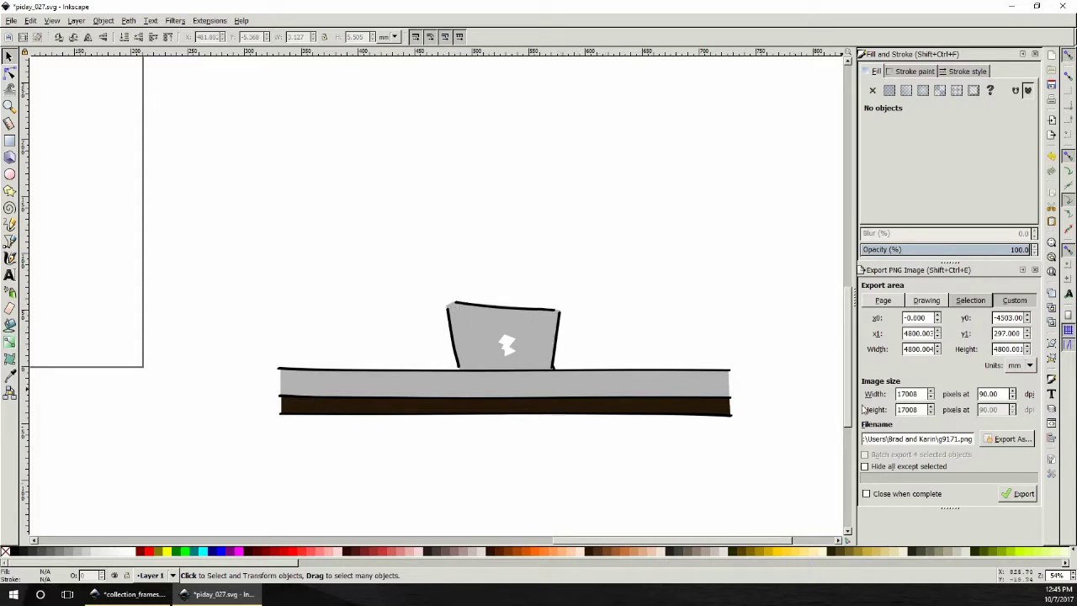
- Move the seated man group down so he sits behind the separate gray desk and laptop
scroll(839, 264, "down", 5)
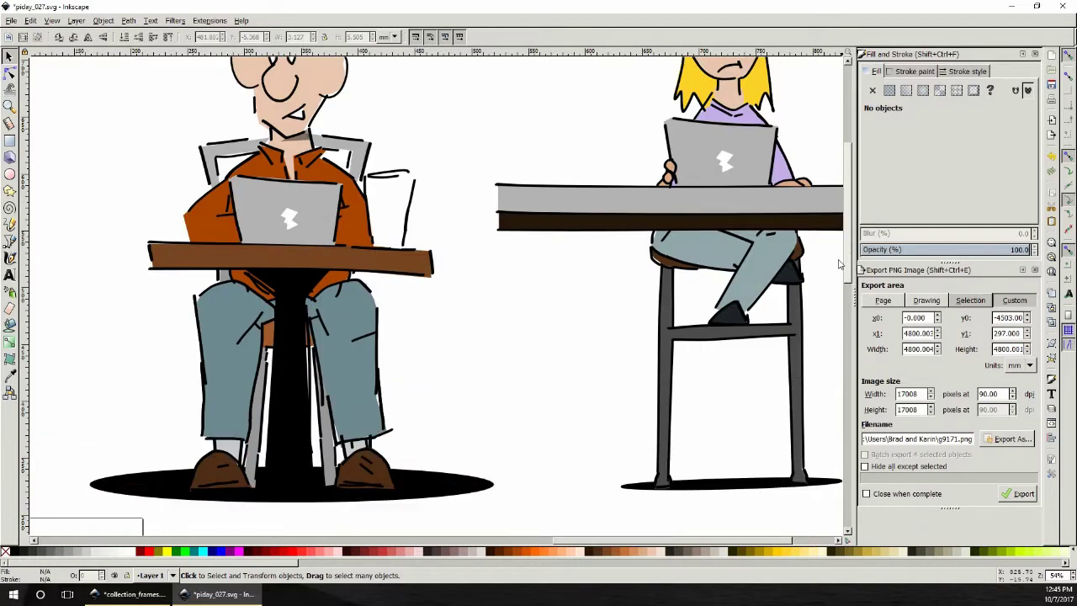
scroll(808, 311, "down", 5)
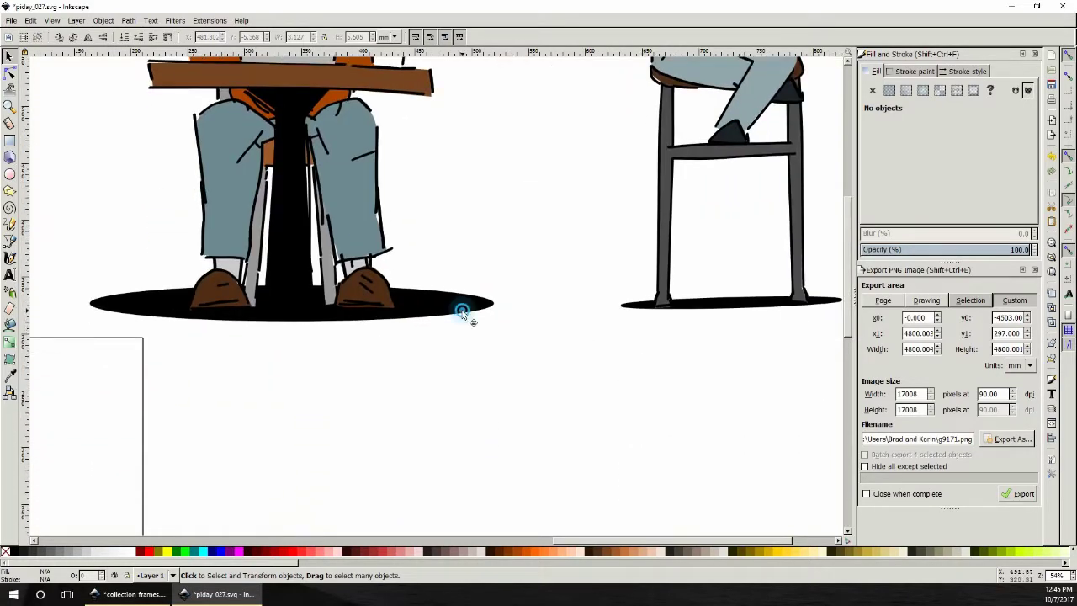
left_click(433, 303)
scroll(352, 272, "up", 2)
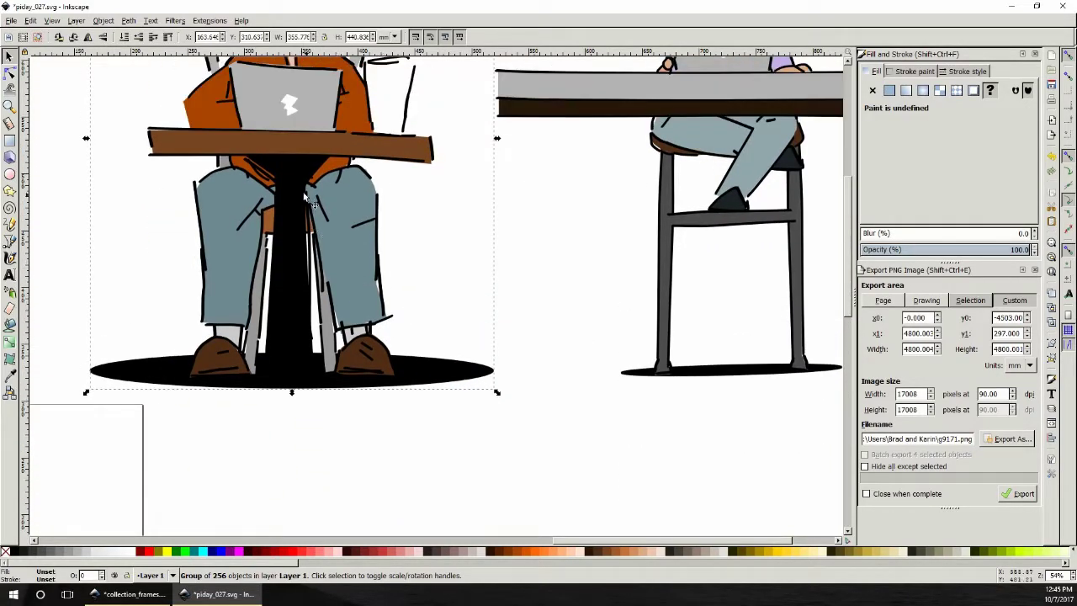
left_click_drag(311, 203, 393, 371)
scroll(402, 253, "down", 10)
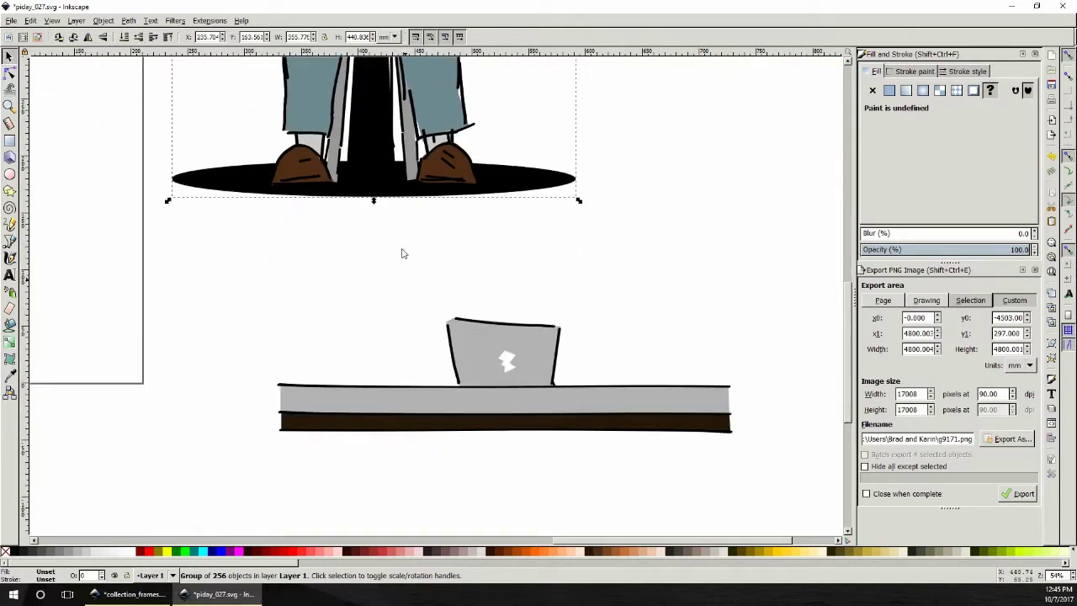
left_click_drag(379, 115, 510, 515)
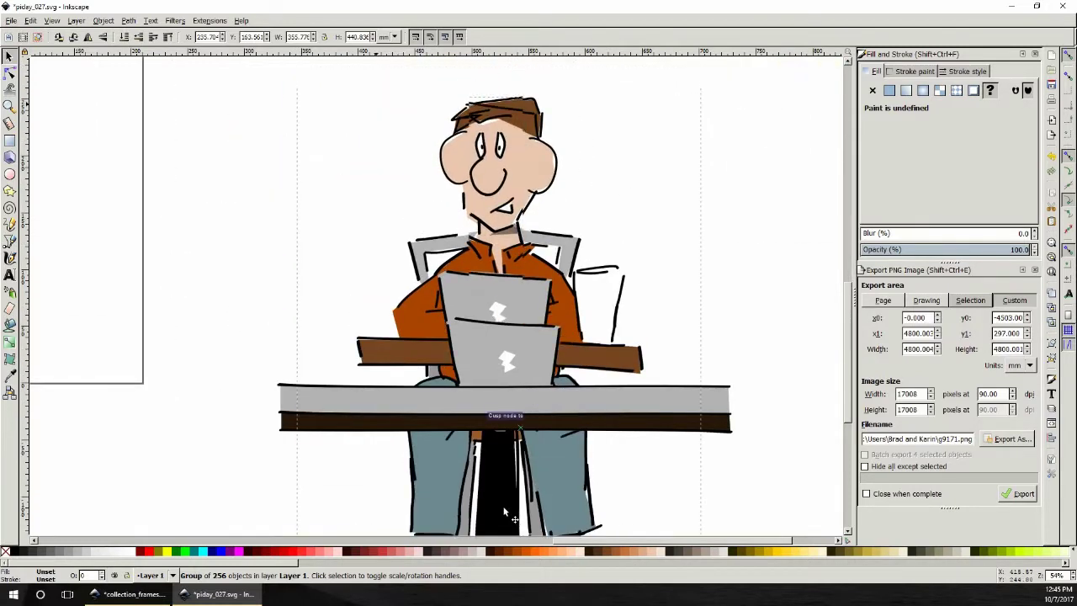
scroll(720, 280, "down", 2)
left_click_drag(524, 189, 530, 236)
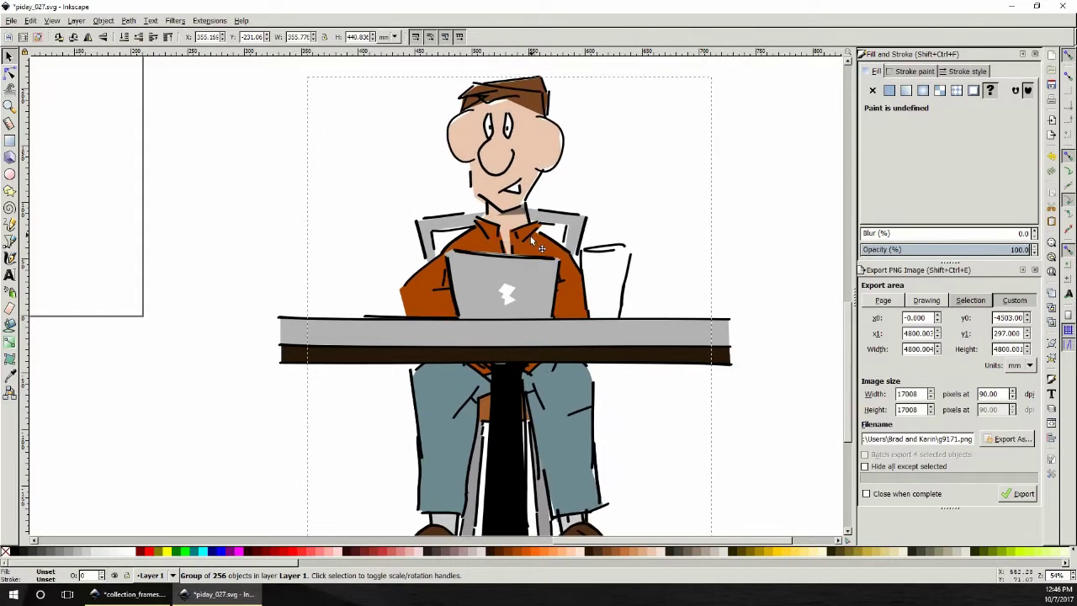
scroll(738, 242, "down", 2)
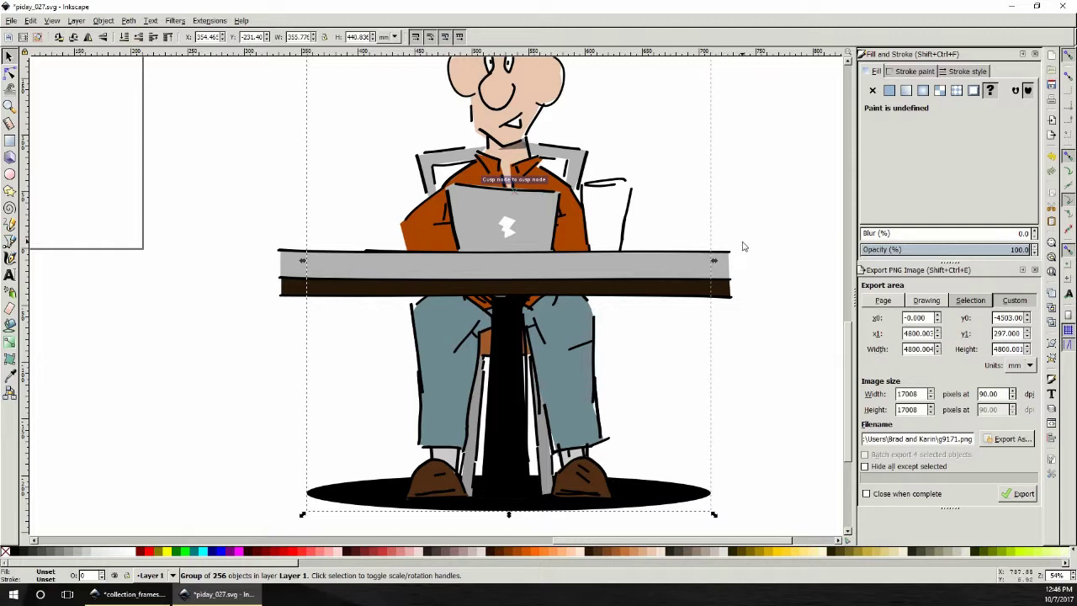
- Duplicate the stool with its shoes, trouser lines and shadow beneath the girl's desk
scroll(745, 247, "up", 8)
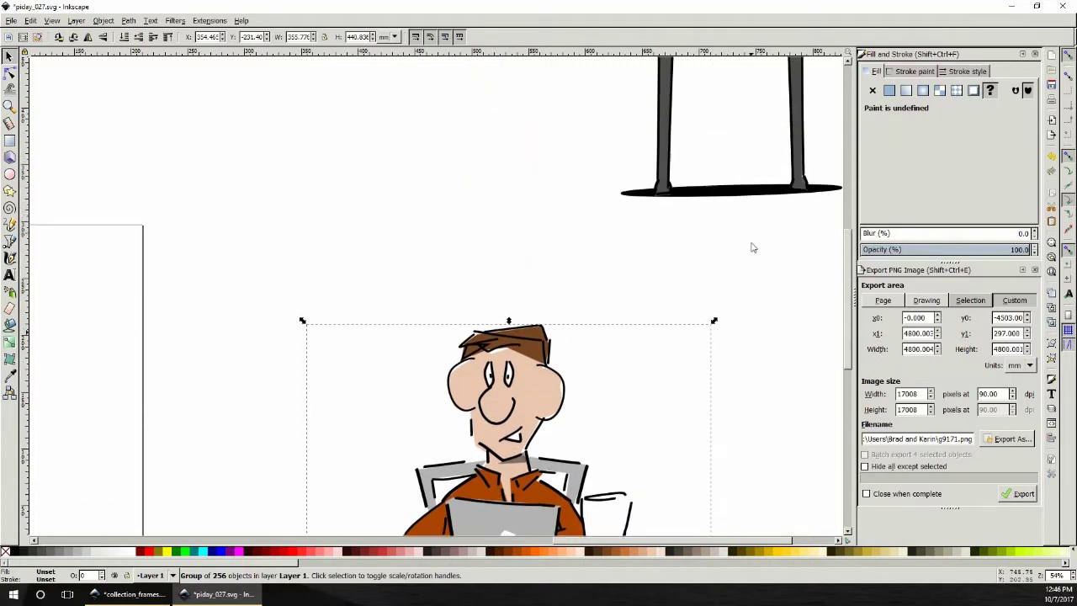
scroll(753, 248, "up", 2)
left_click_drag(594, 540, 634, 541)
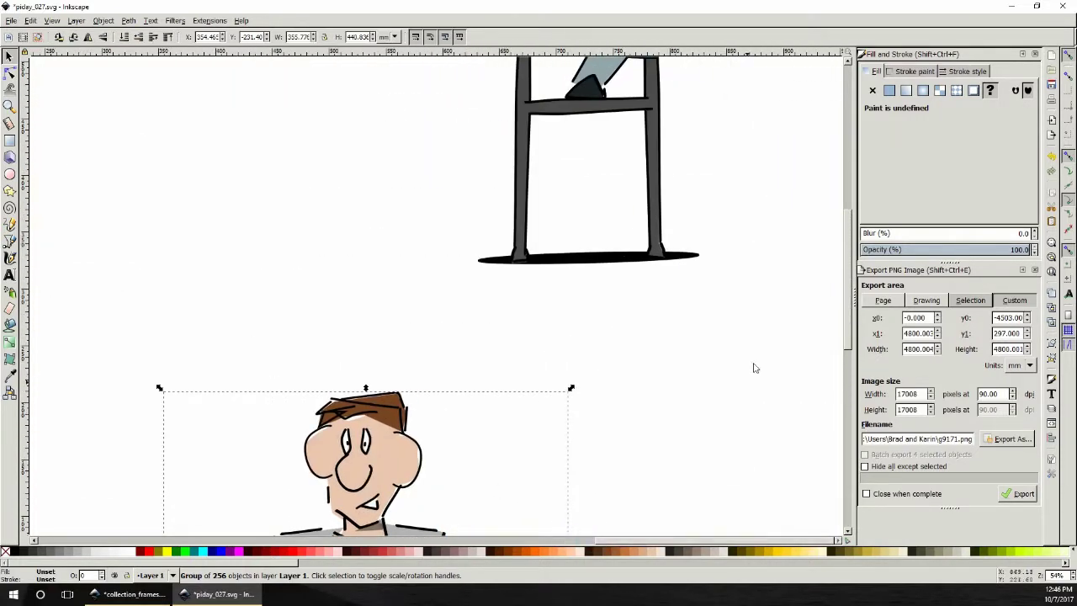
scroll(757, 362, "up", 4)
left_click_drag(739, 460, 463, 159)
right_click(522, 203)
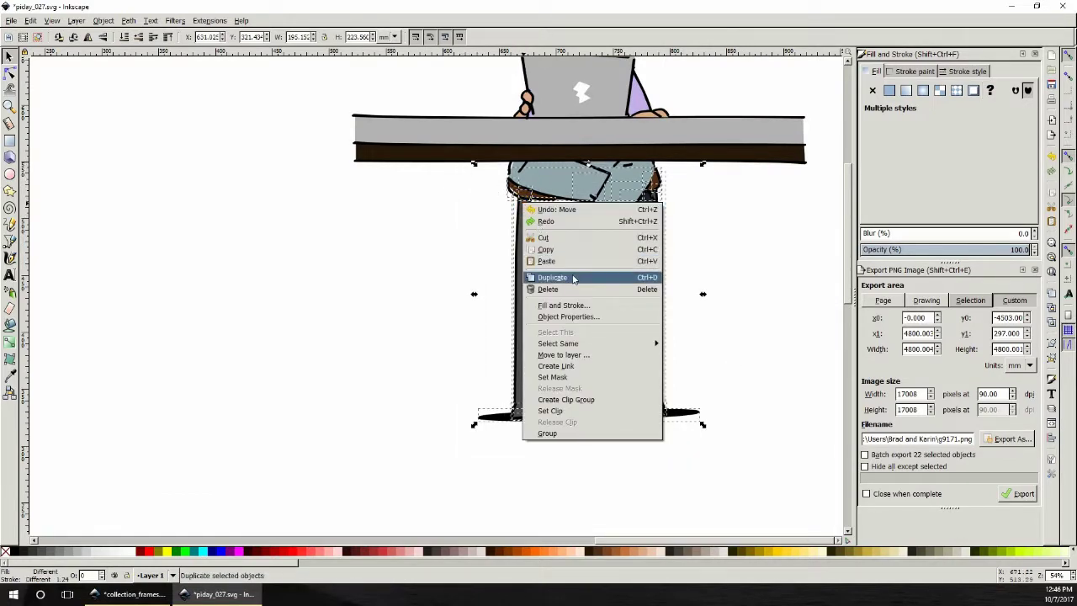
left_click(573, 279)
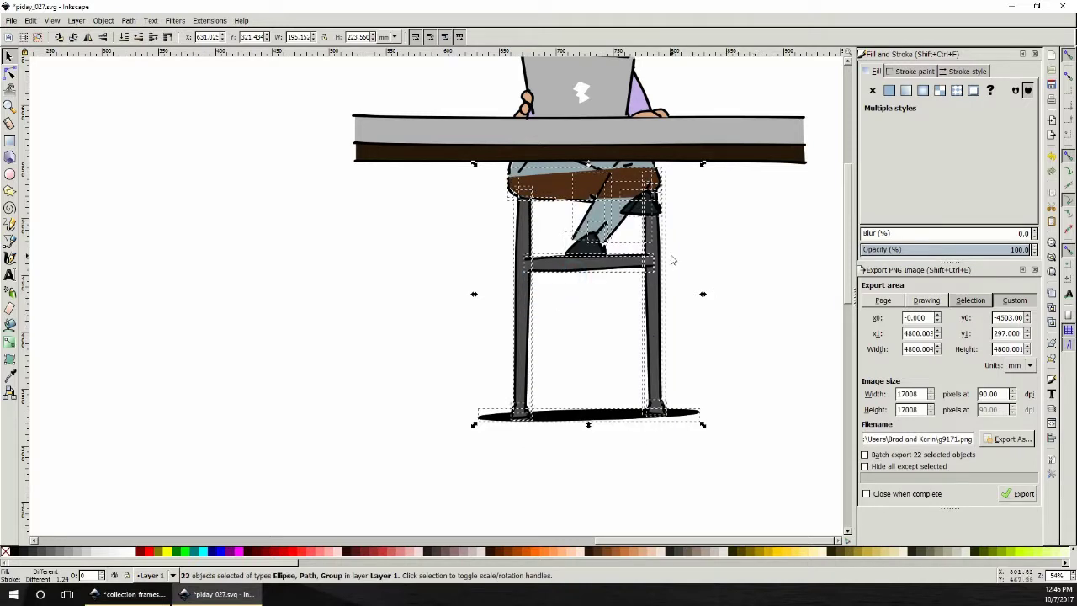
- Move the stool copy under the separate gray desk, over the man's legs, and group its pieces
left_click_drag(648, 290, 502, 577)
scroll(606, 404, "down", 6)
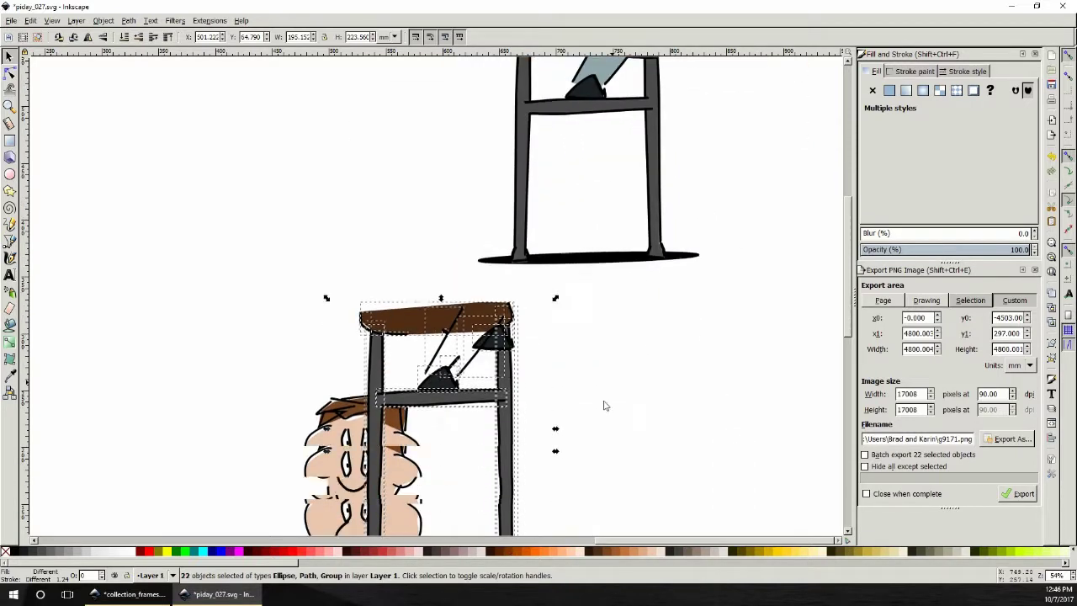
scroll(563, 271, "down", 4)
left_click_drag(508, 110, 428, 502)
scroll(623, 447, "down", 5)
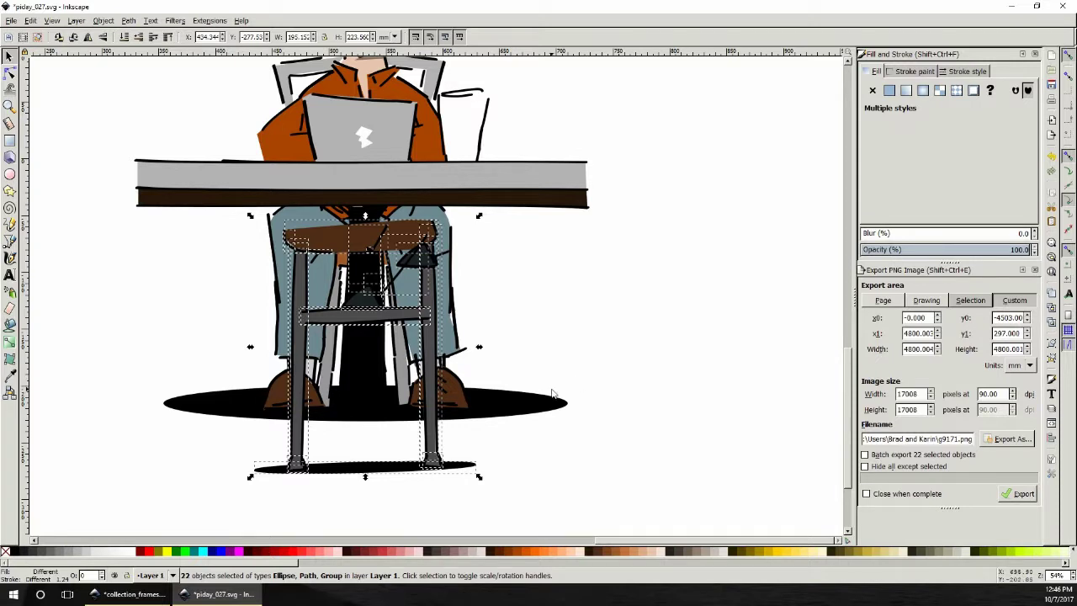
left_click(102, 20)
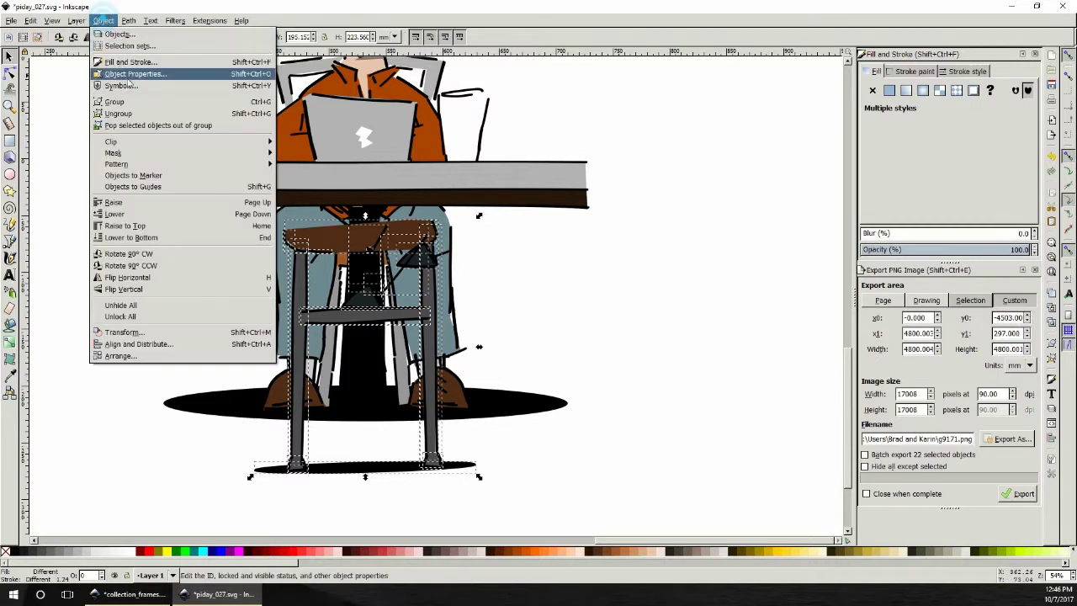
left_click(122, 105)
- Ungroup the seated man and move his black floor ellipse down to the feet of the stool
left_click(560, 397)
left_click(524, 402)
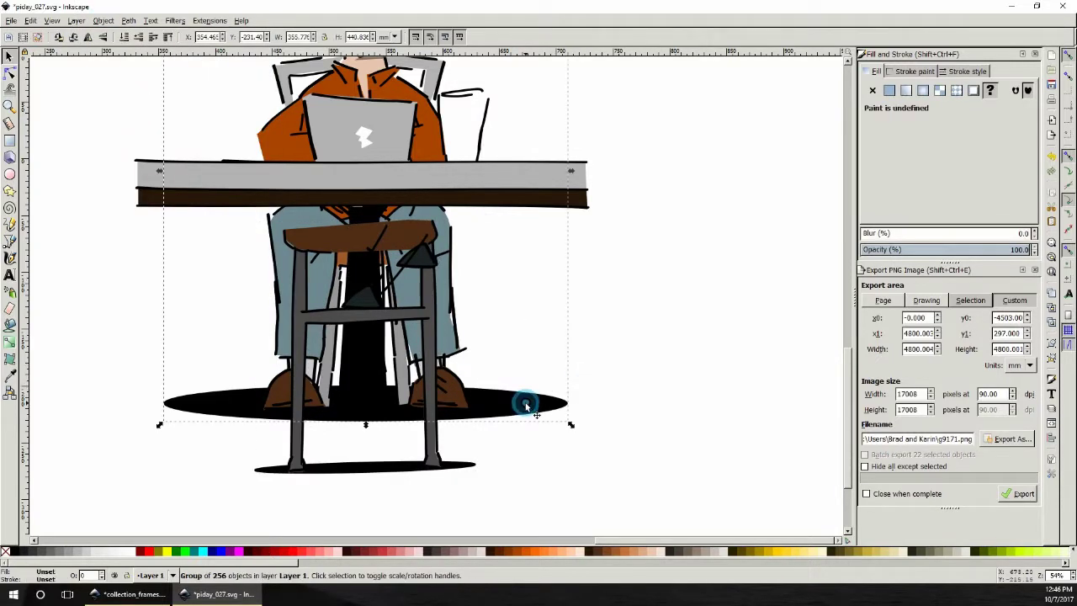
left_click(103, 20)
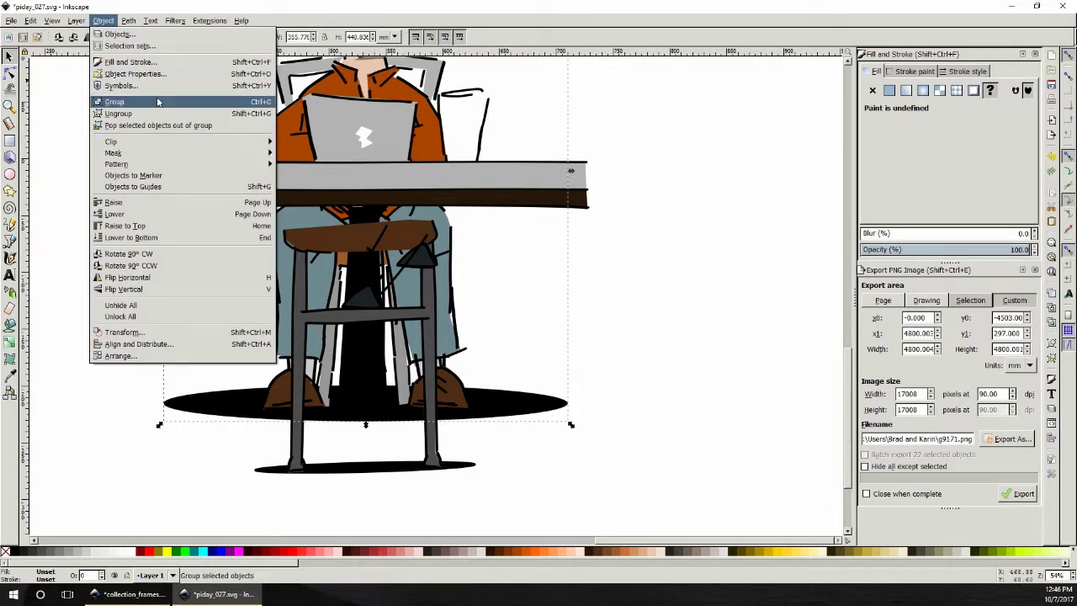
left_click(149, 112)
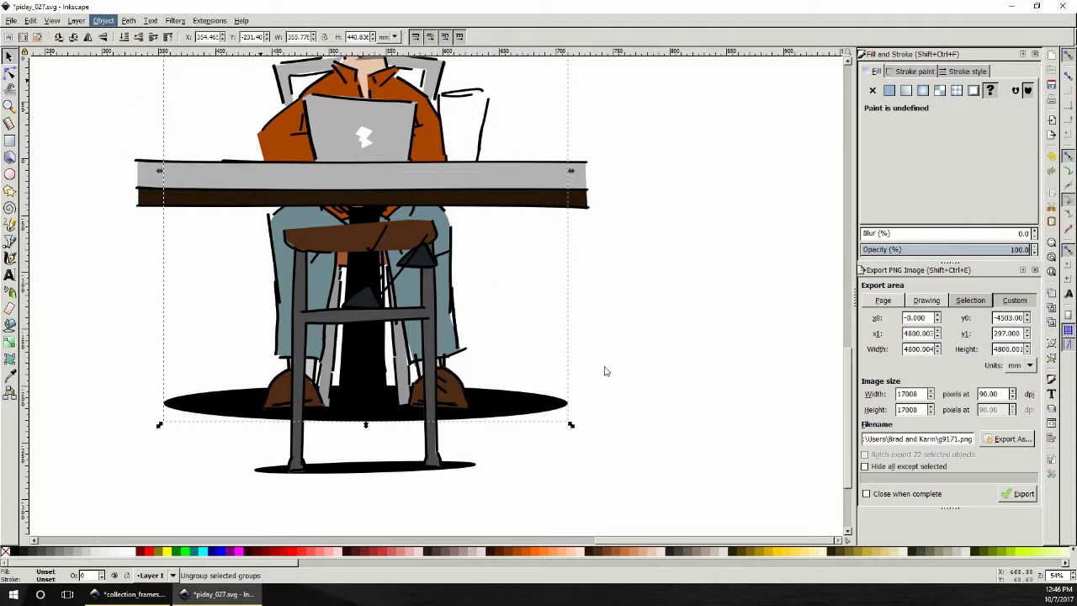
left_click(605, 395)
left_click(438, 268)
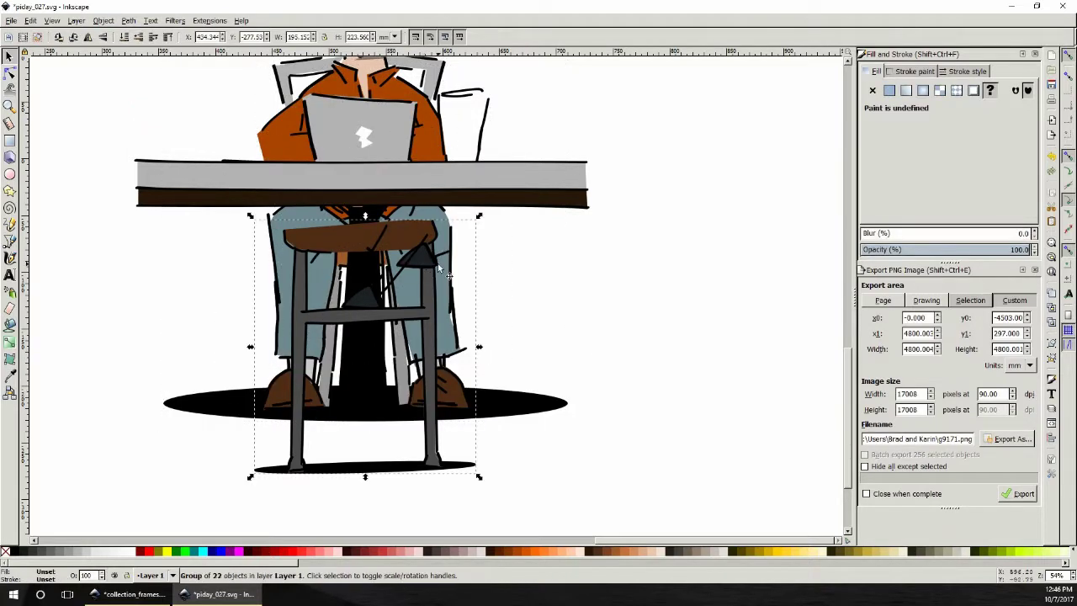
left_click(533, 402)
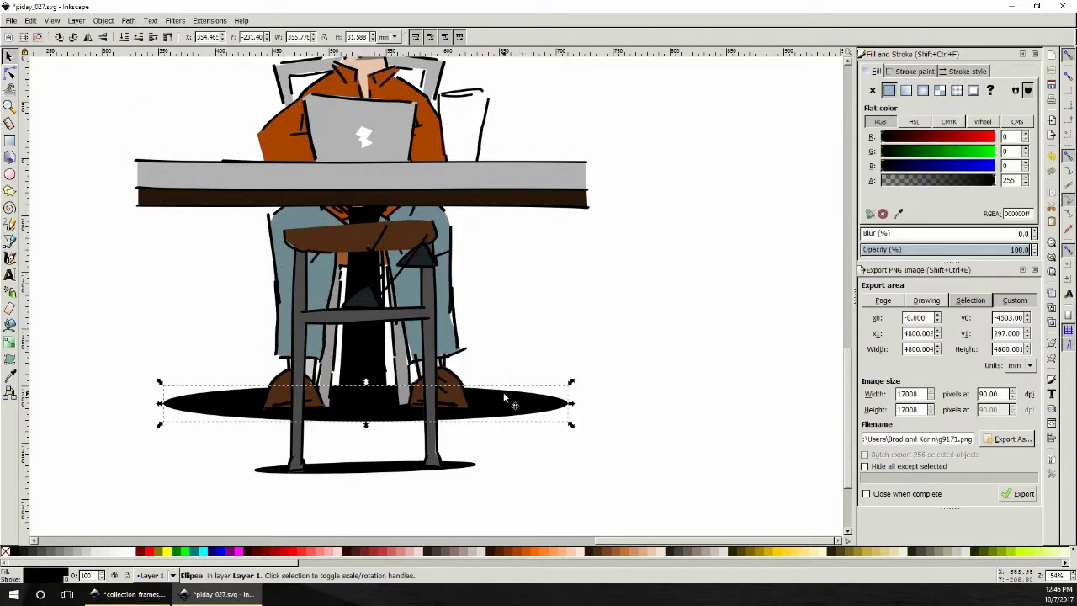
left_click_drag(505, 398, 505, 468)
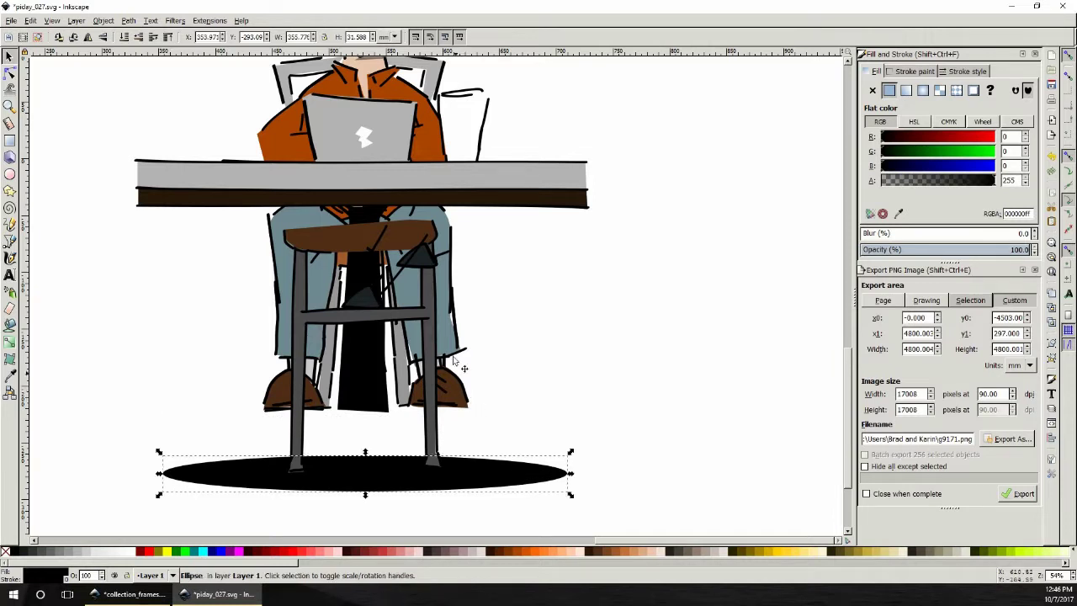
- Delete the black table post and the gray chair leg pieces between the man's feet
left_click(386, 387)
left_click(398, 389)
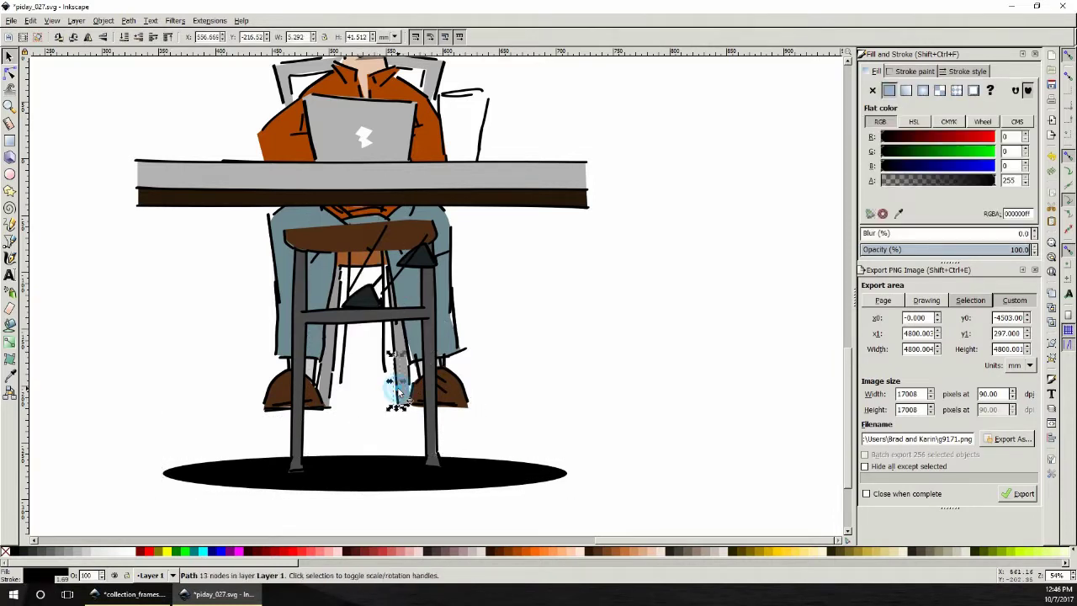
key("Delete")
left_click(346, 383)
key("Delete")
left_click(330, 377)
key("Delete")
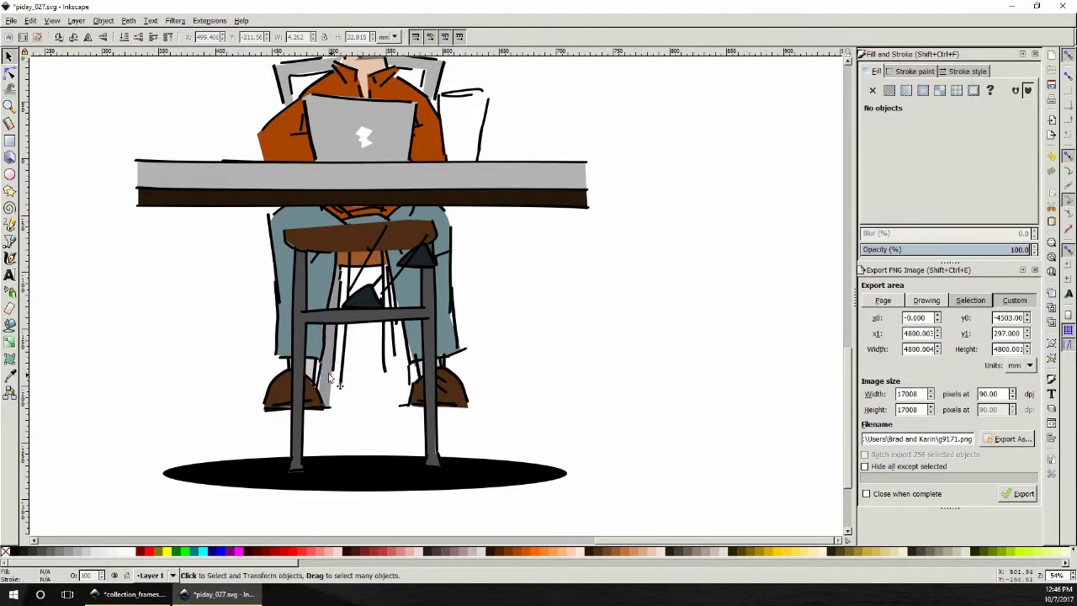
left_click(328, 373)
key("Delete")
left_click(330, 380)
key("Delete")
left_click(342, 379)
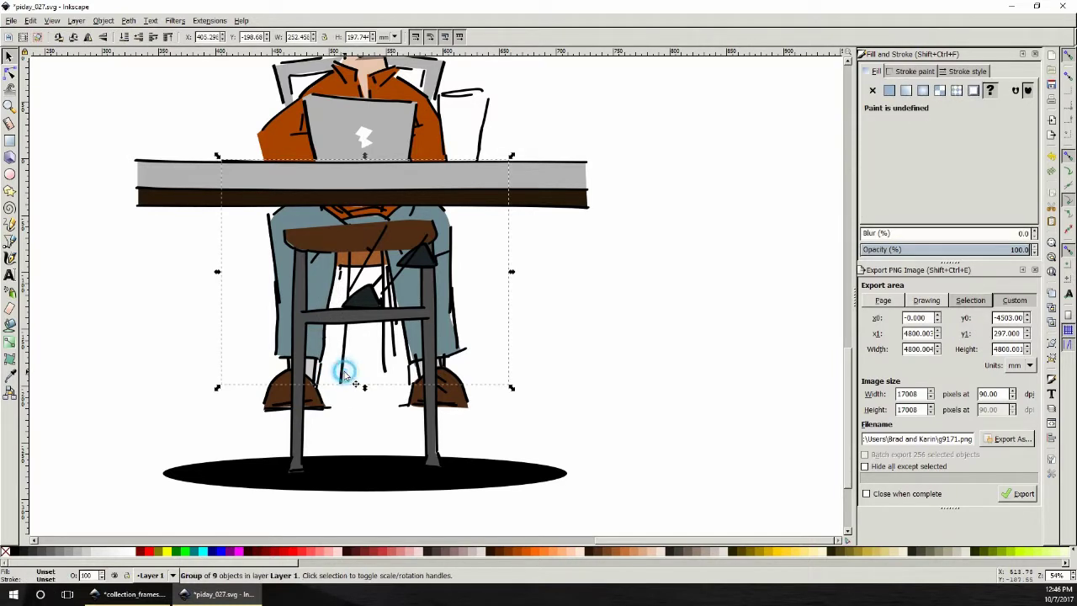
left_click(347, 387)
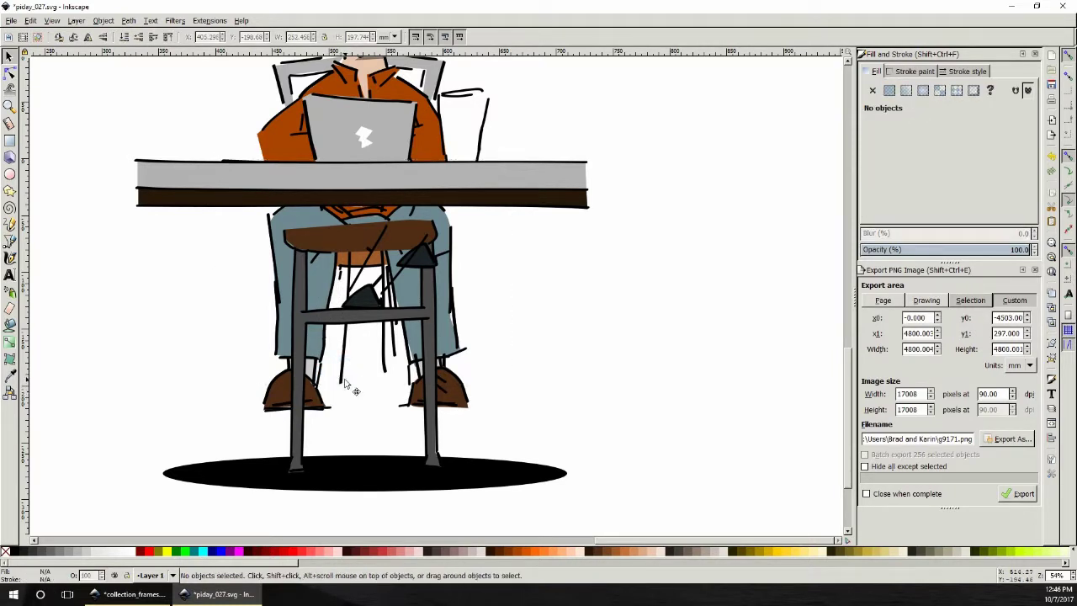
left_click(345, 383)
- Lower the stool group to the bottom of the stack, behind the man's legs
left_click(388, 309)
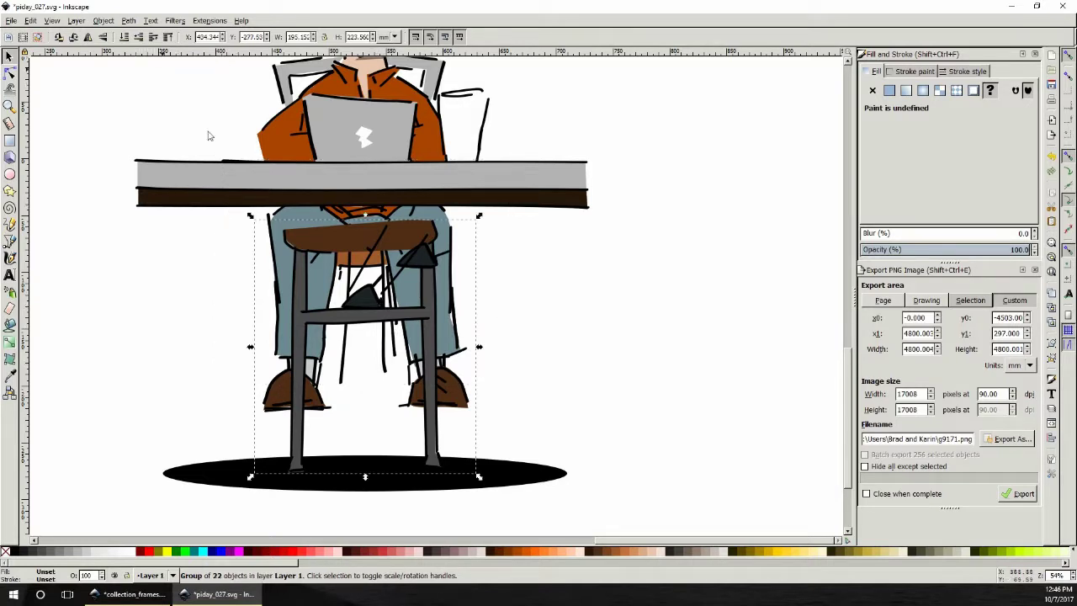
left_click(124, 36)
left_click(476, 290)
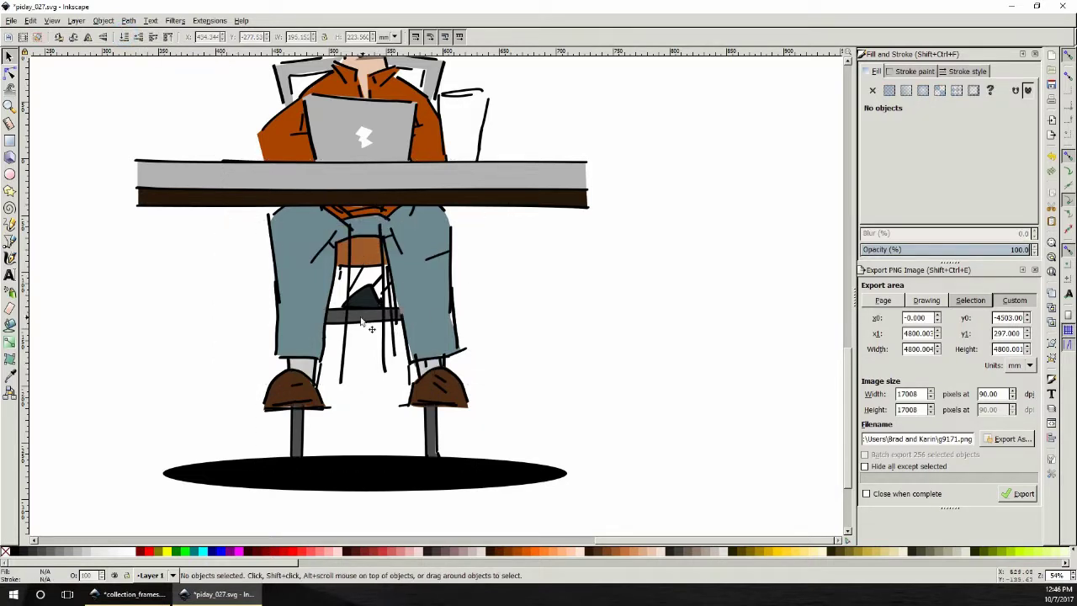
- Ungroup the old brown table's remaining pieces and delete the leftover post and chair leg lines between the man's legs
left_click(360, 313)
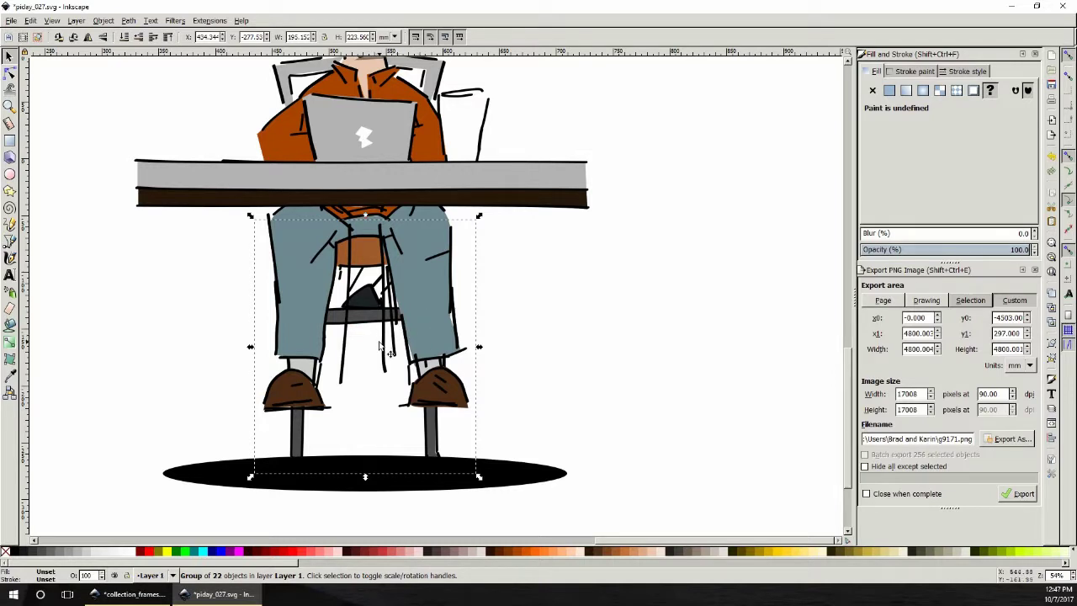
left_click(382, 347)
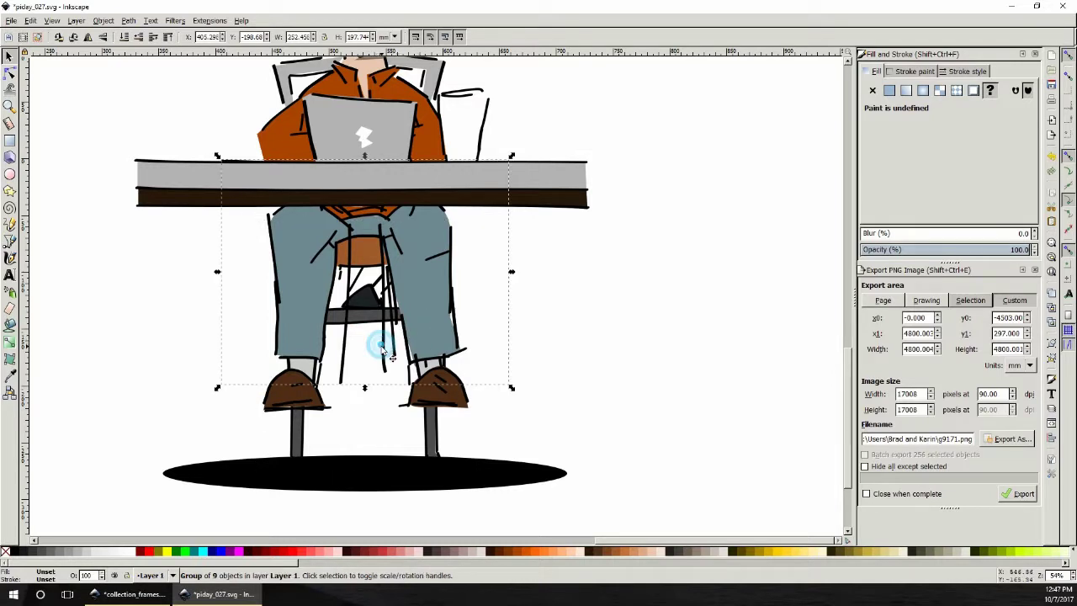
left_click(103, 20)
left_click(136, 115)
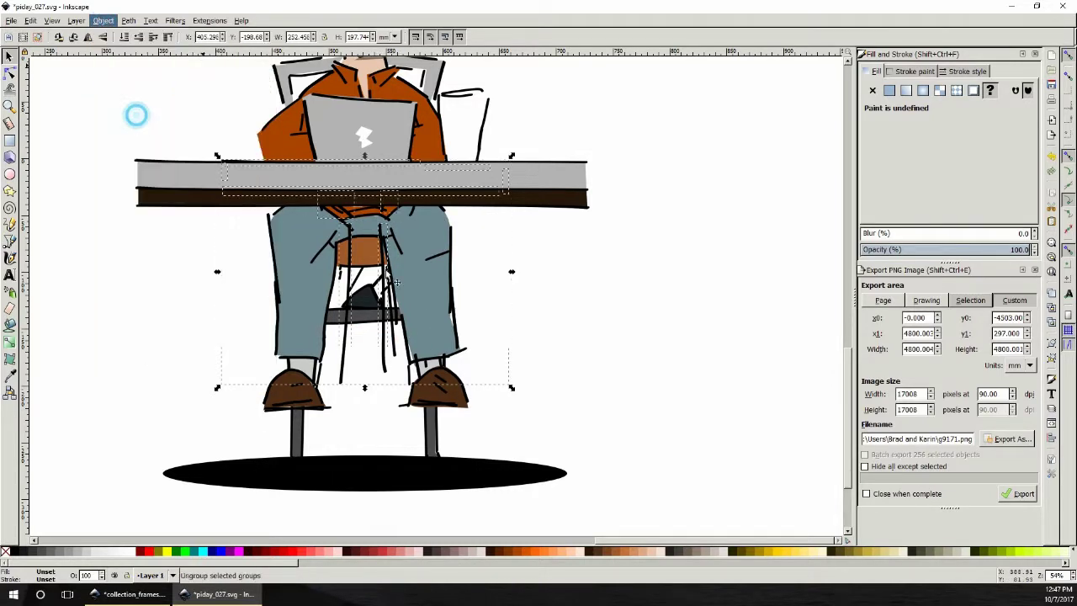
key("Escape")
left_click(386, 356)
key("Delete")
left_click(341, 353)
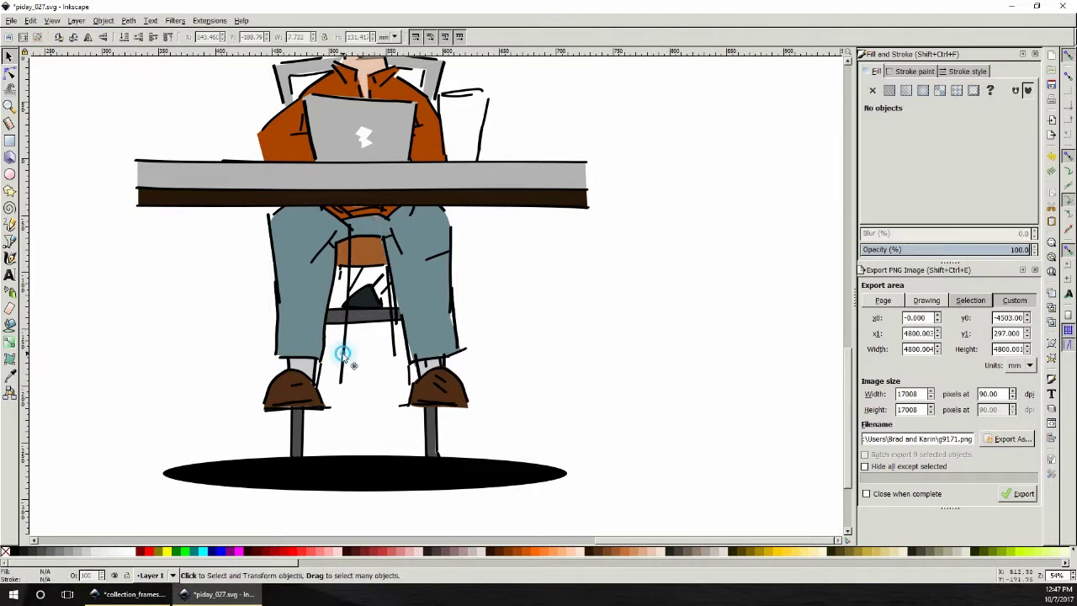
key("Delete")
left_click(395, 341)
- Delete the old orange-brown chair seat and its lower outline between the man's legs
left_click(368, 298)
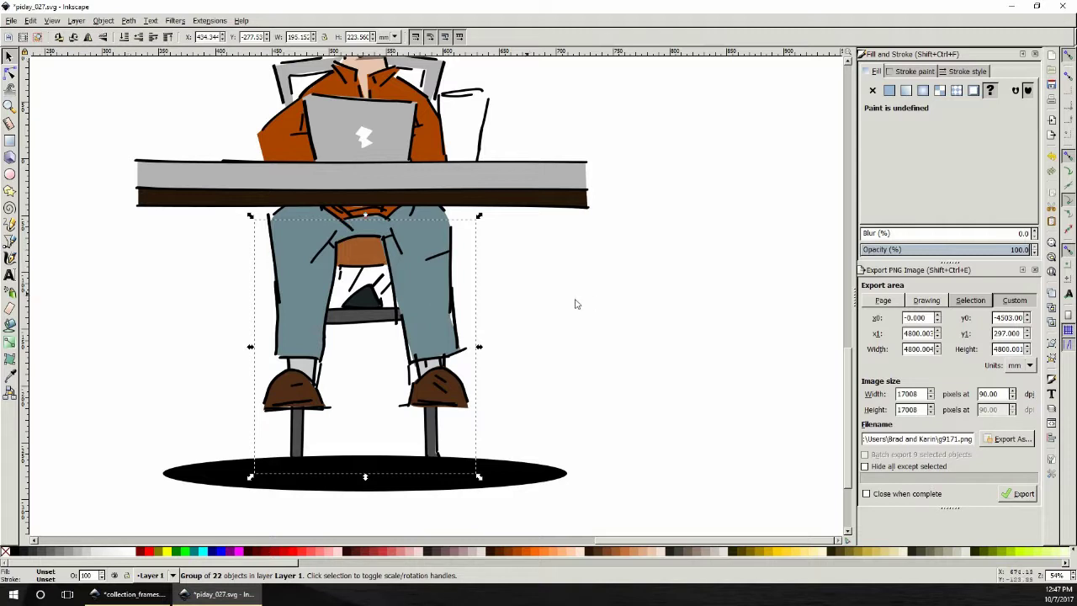
left_click(576, 304)
left_click(375, 290)
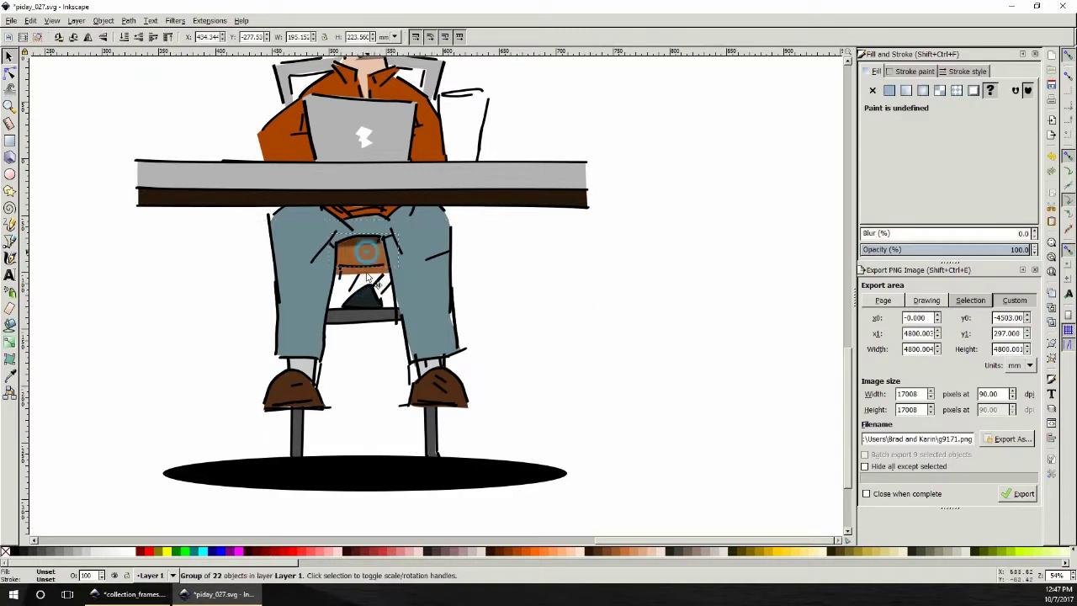
left_click(366, 252, "ctrl")
left_click_drag(366, 256, 570, 278)
key("Delete")
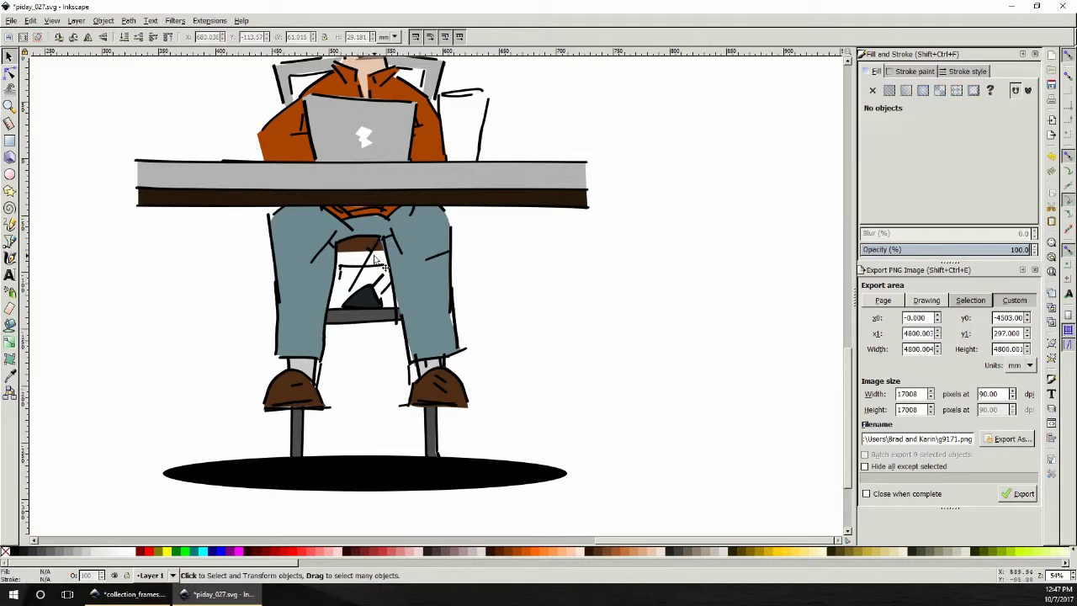
left_click(375, 262)
left_click(375, 267, "ctrl")
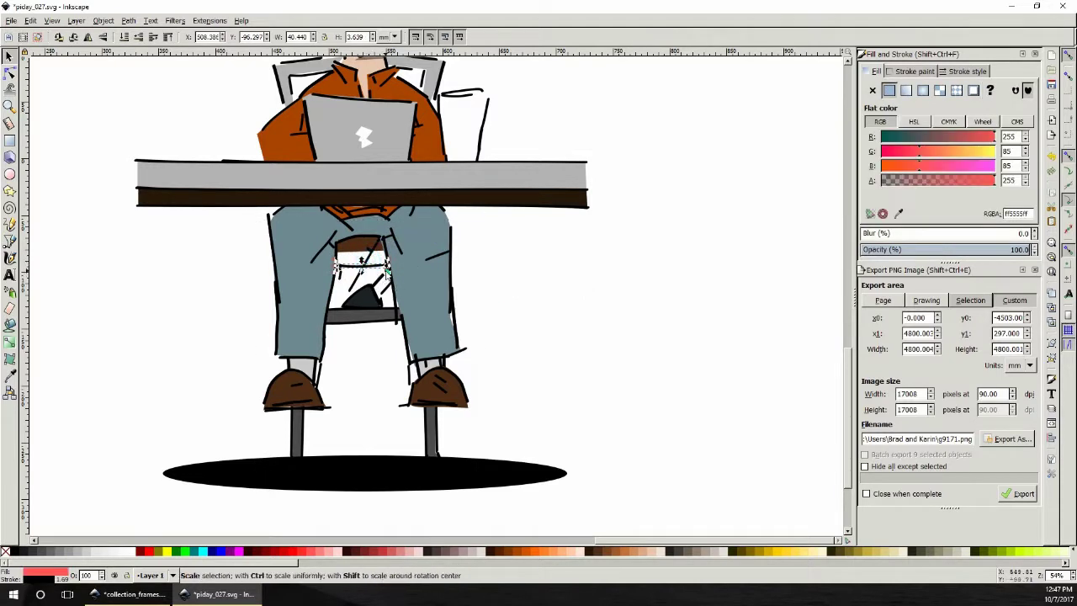
key("Delete")
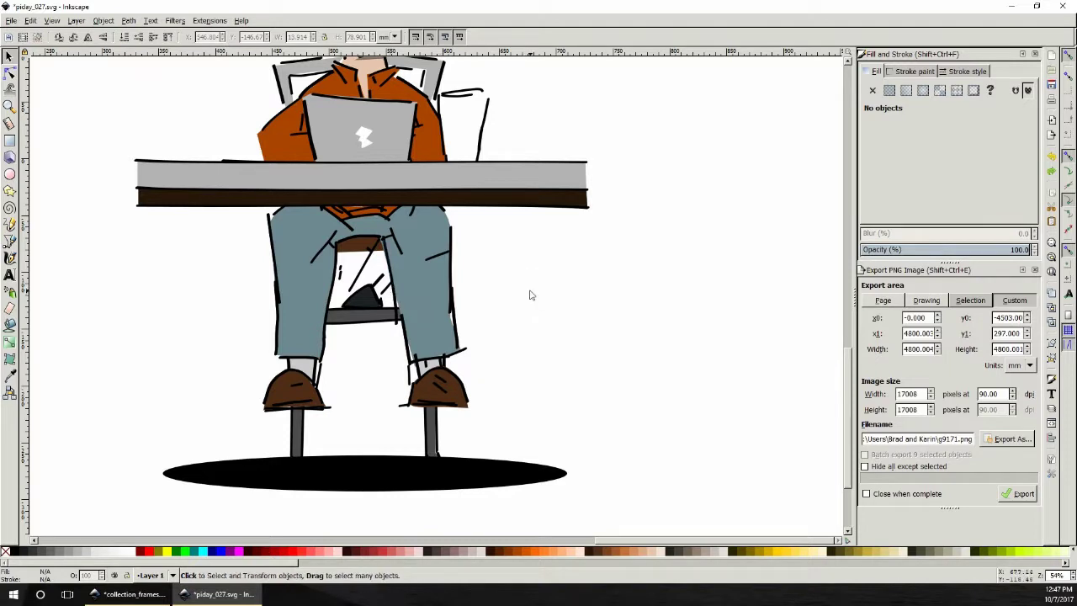
- Delete both of the man's brown shoes together with their outlines, keeping the gray socks
scroll(520, 292, "up", 2)
scroll(520, 292, "up", 1)
scroll(521, 292, "down", 3)
scroll(520, 292, "up", 1)
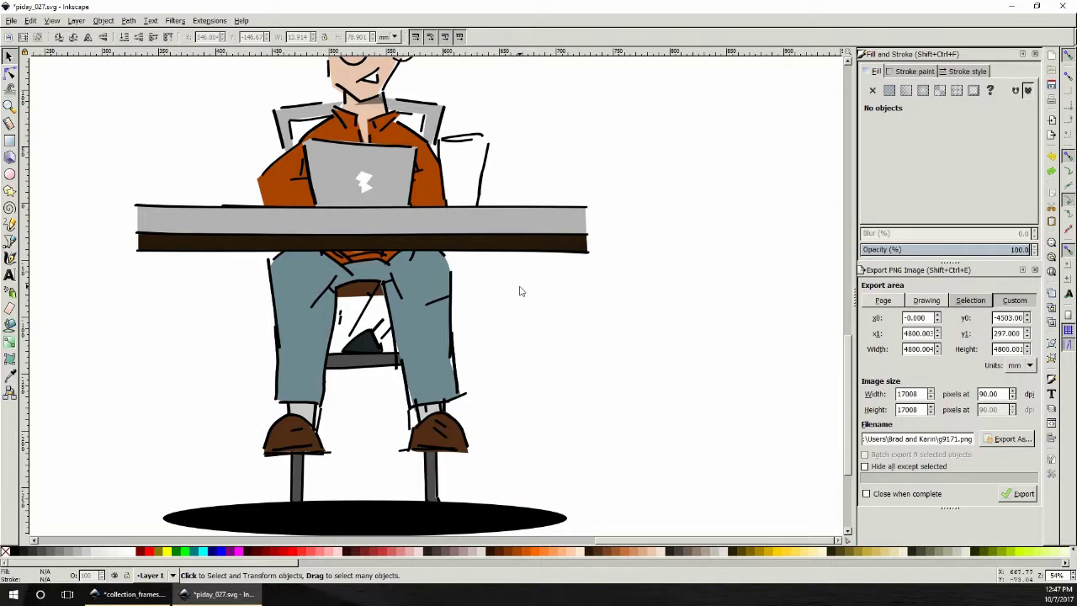
left_click_drag(496, 458, 386, 411)
left_click(456, 439)
left_click(495, 459)
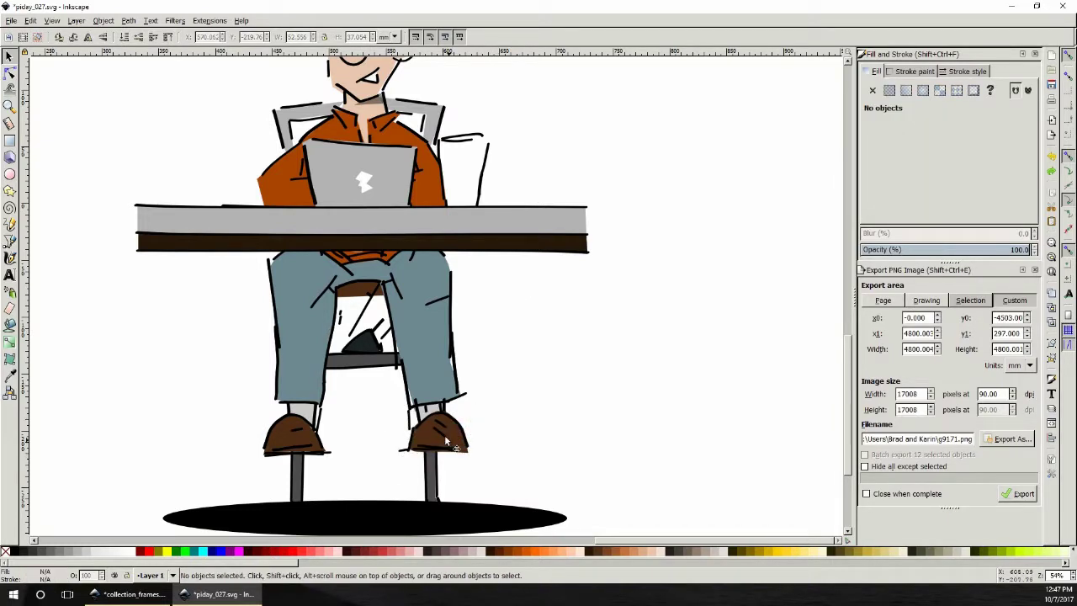
left_click(447, 437)
key("Delete")
left_click(460, 444)
left_click(478, 457)
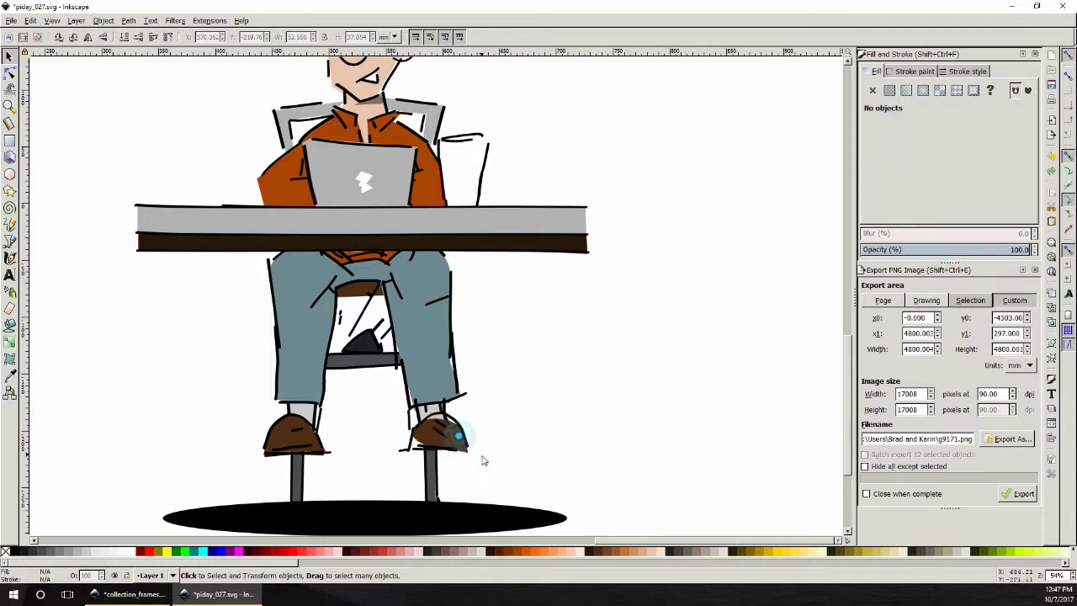
left_click_drag(484, 460, 393, 416)
key("Delete")
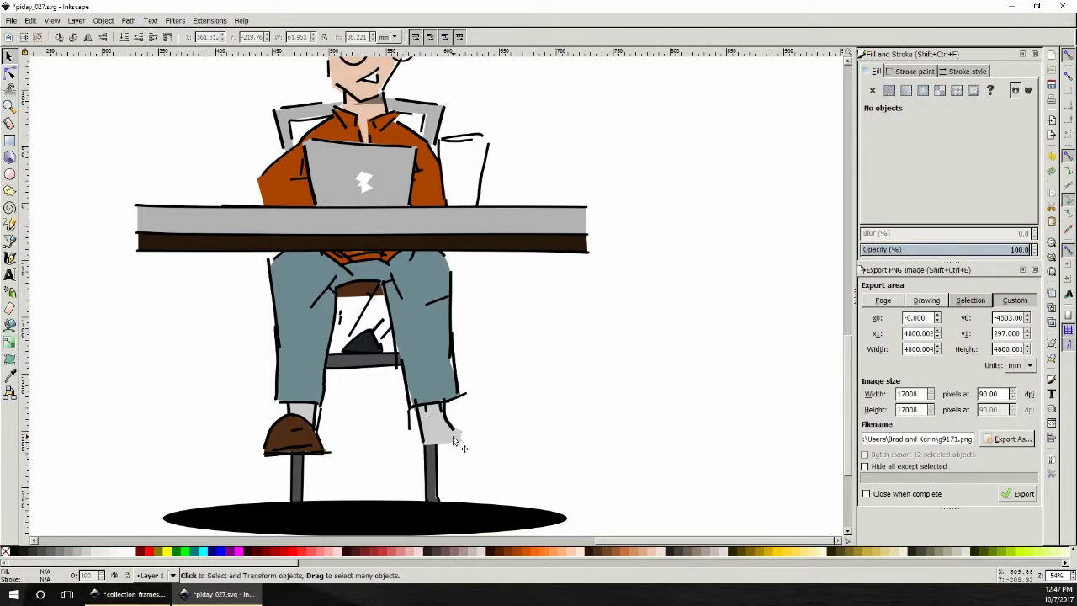
left_click_drag(351, 463, 250, 414)
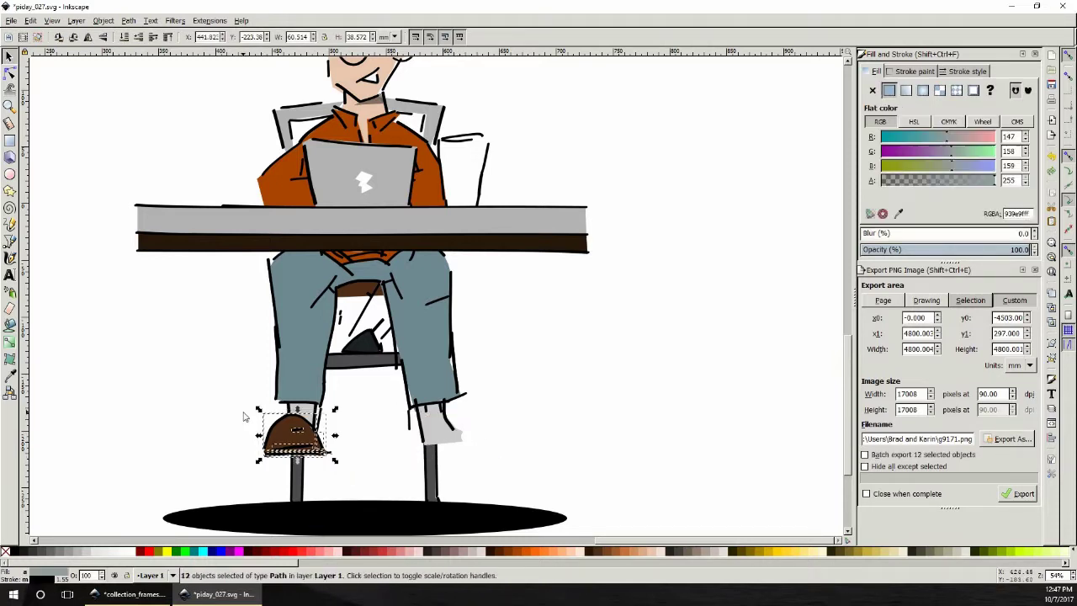
key("Delete")
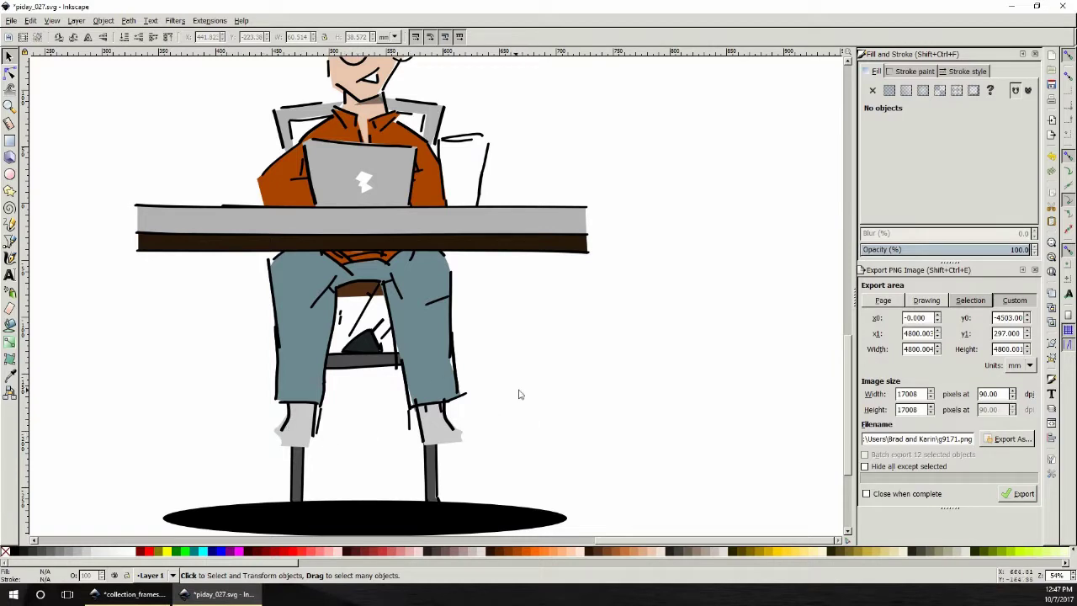
- Delete the outlined cup standing beside the laptop on the man's desk
scroll(520, 393, "up", 5)
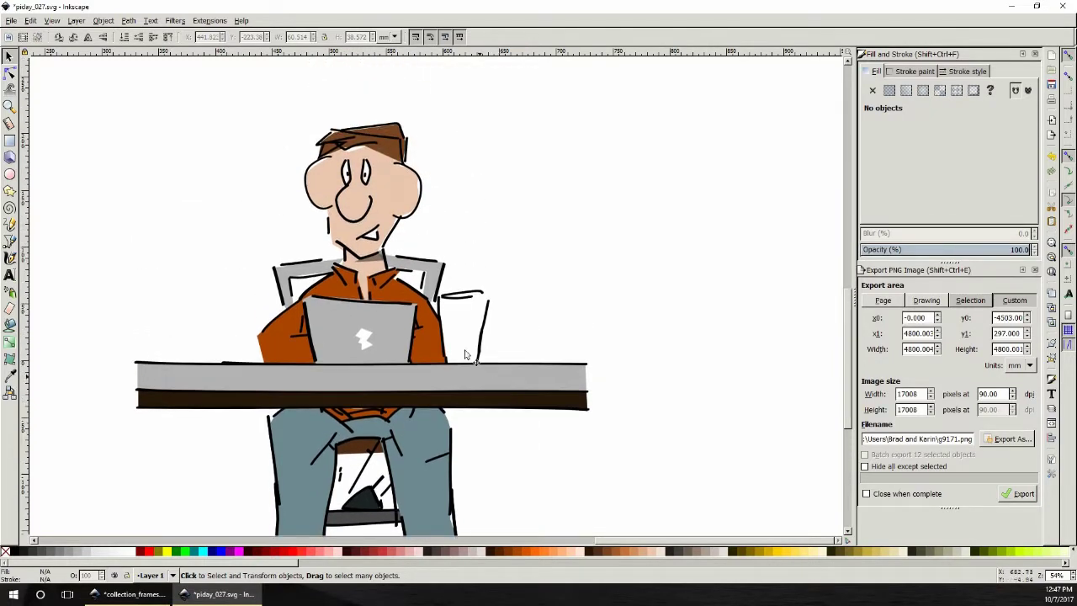
left_click(474, 336)
key("Delete")
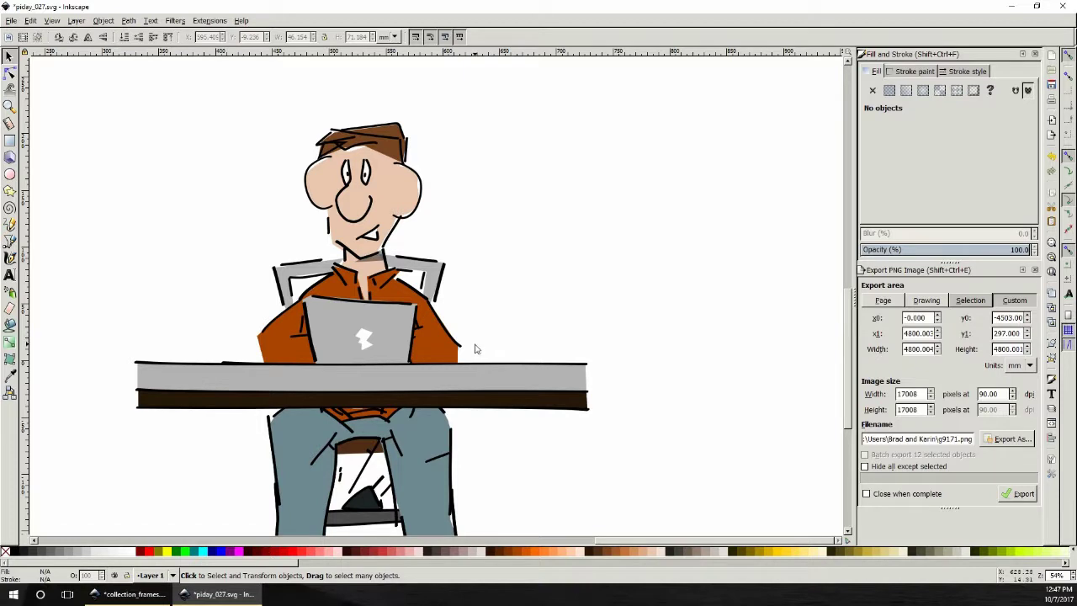
- Ungroup the stool behind the man's legs and delete the dark shoe above its crossbar
scroll(501, 352, "down", 3)
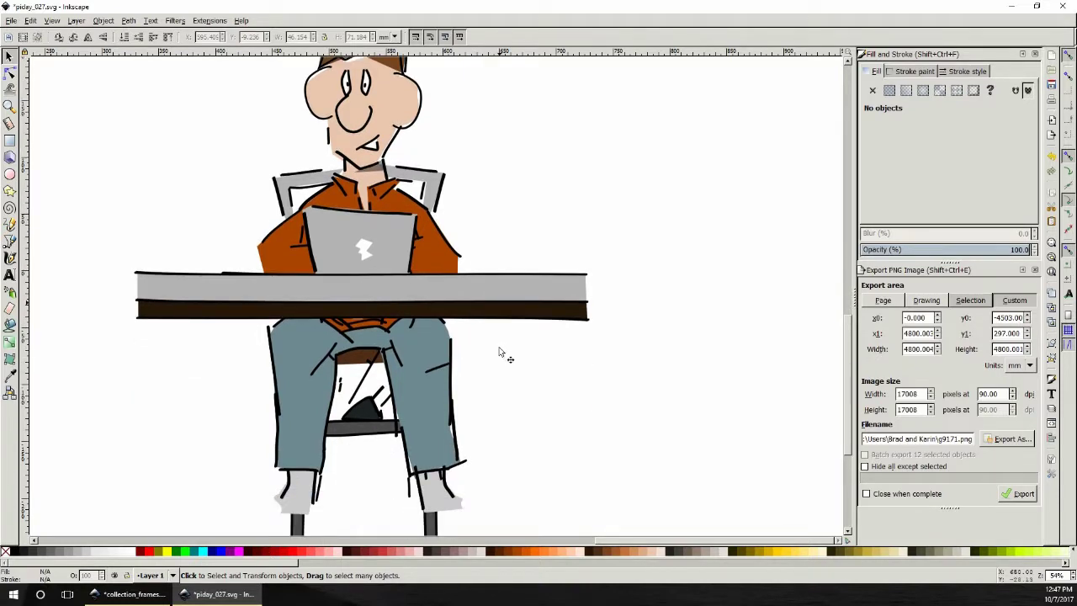
scroll(500, 352, "up", 4)
scroll(501, 352, "down", 5)
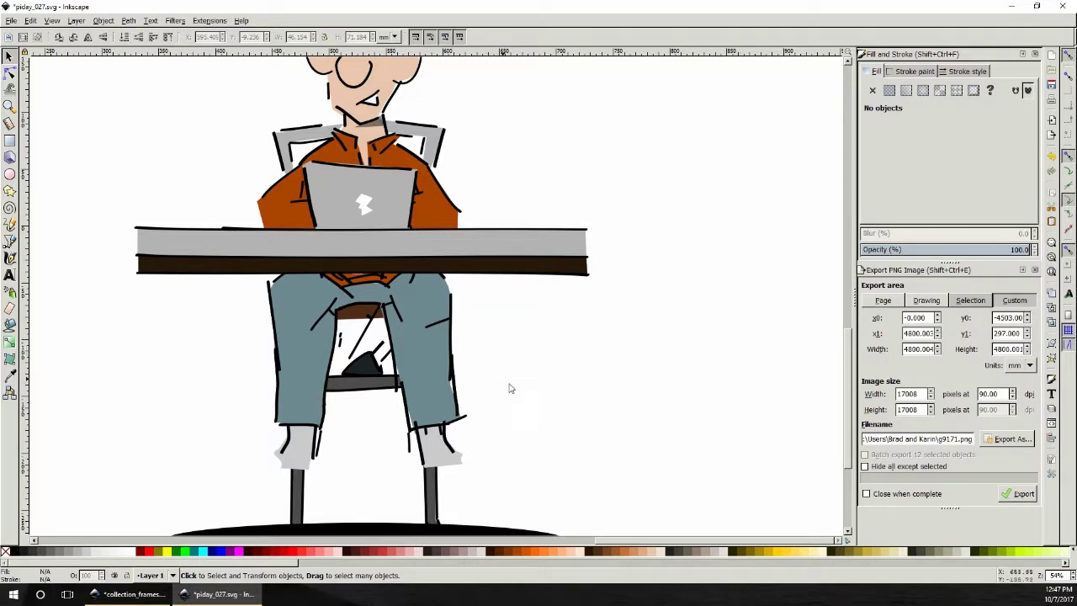
scroll(527, 392, "down", 2)
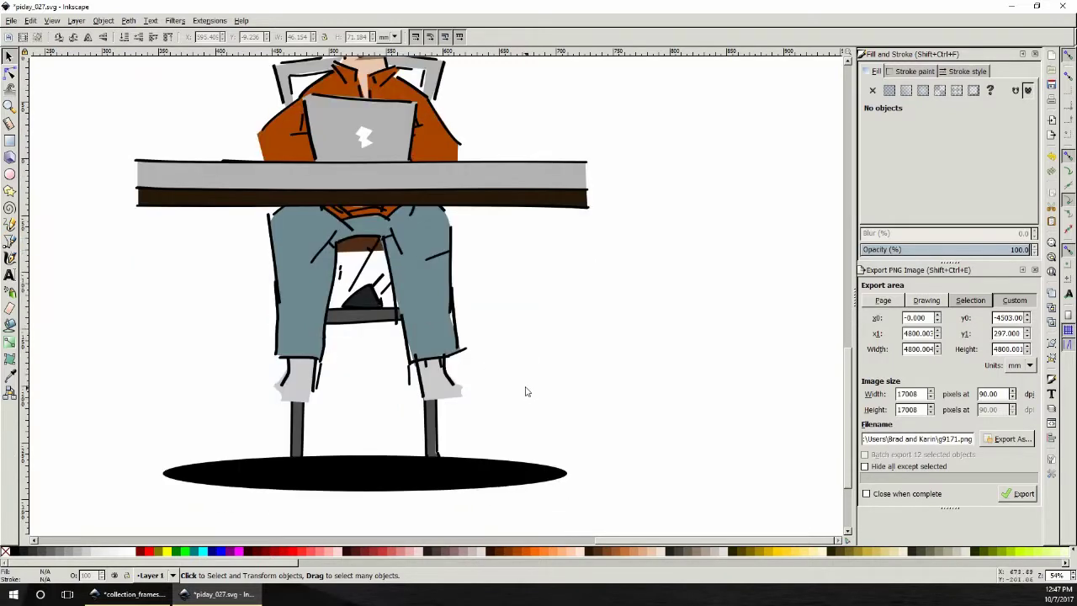
left_click(370, 297)
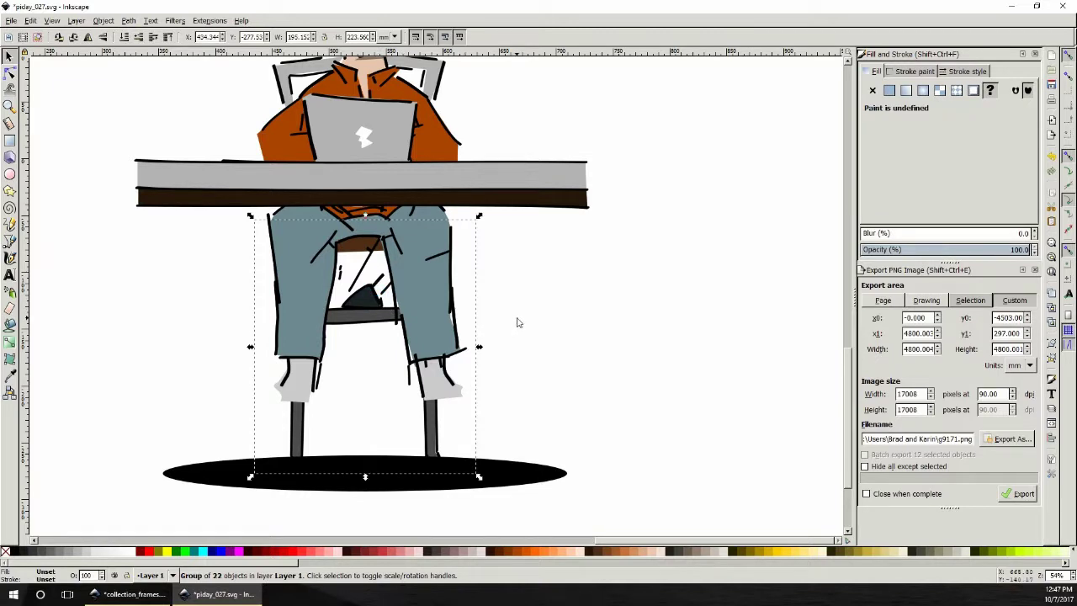
scroll(535, 325, "up", 2)
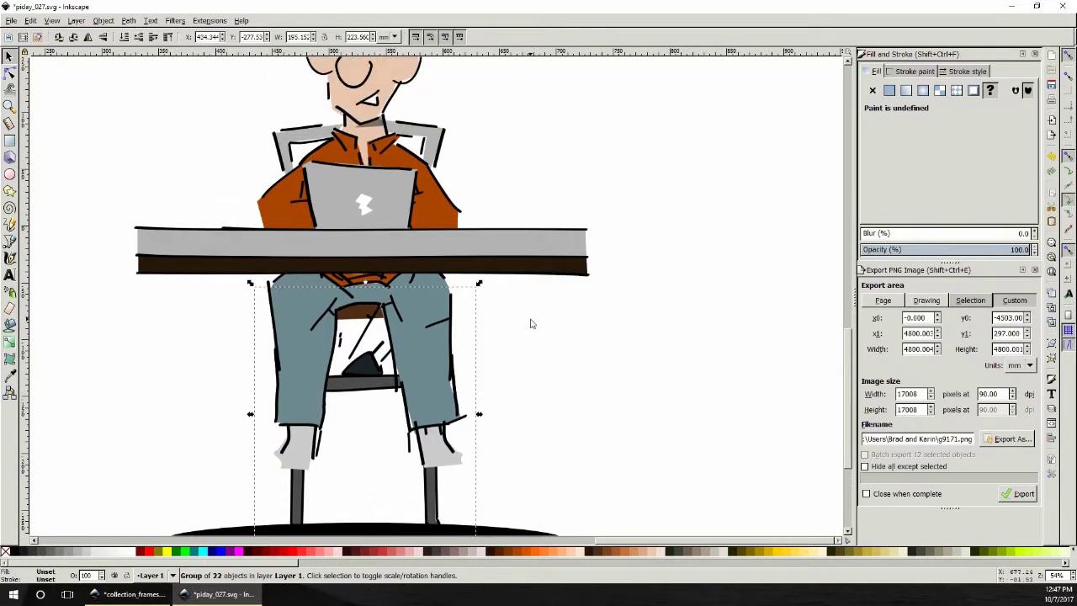
scroll(524, 333, "down", 1)
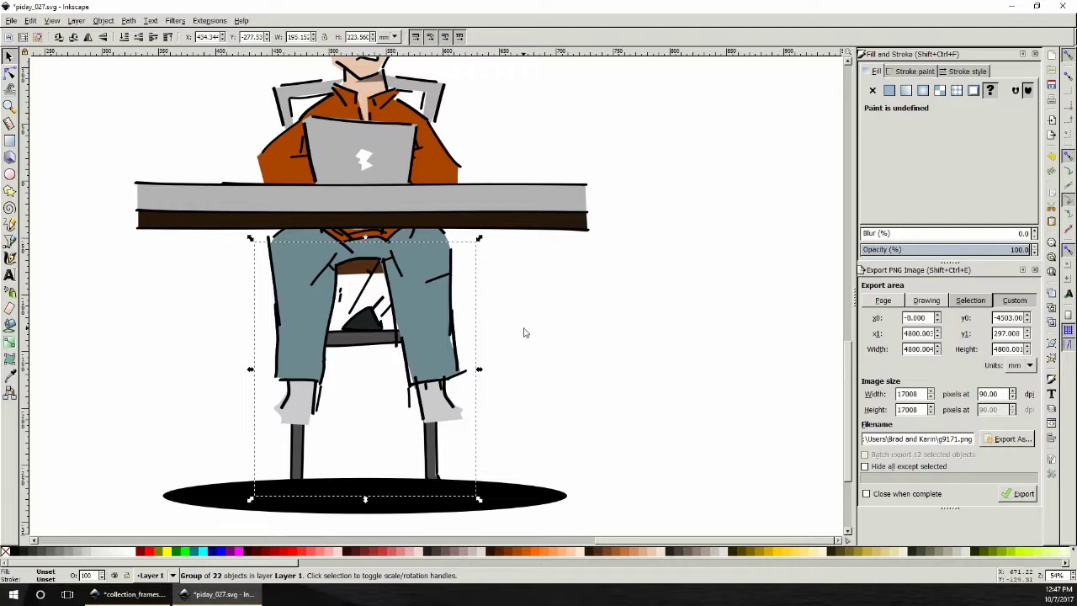
scroll(536, 345, "up", 2)
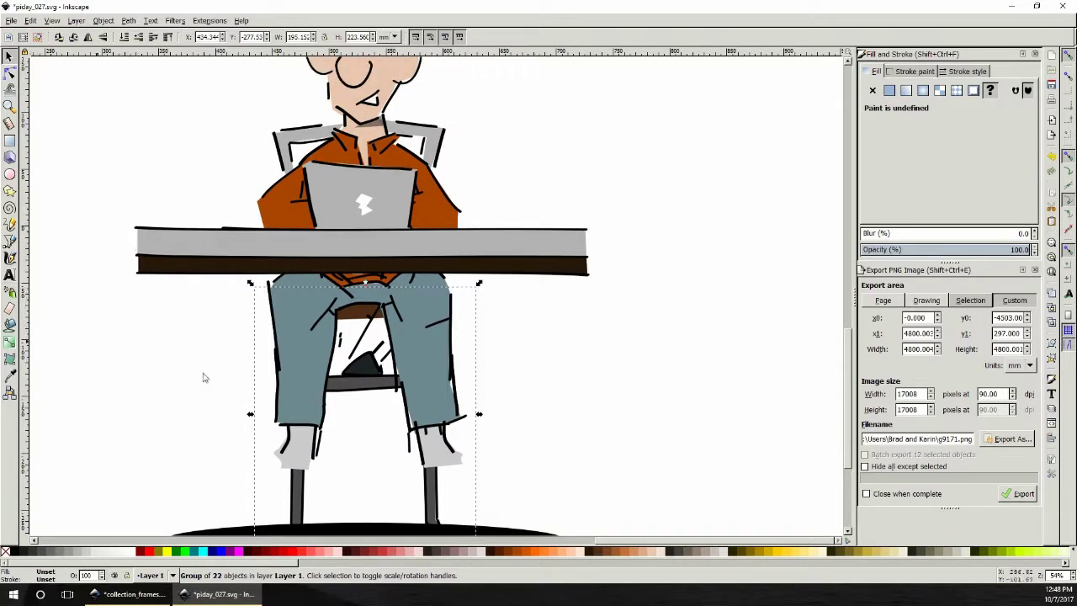
left_click(103, 21)
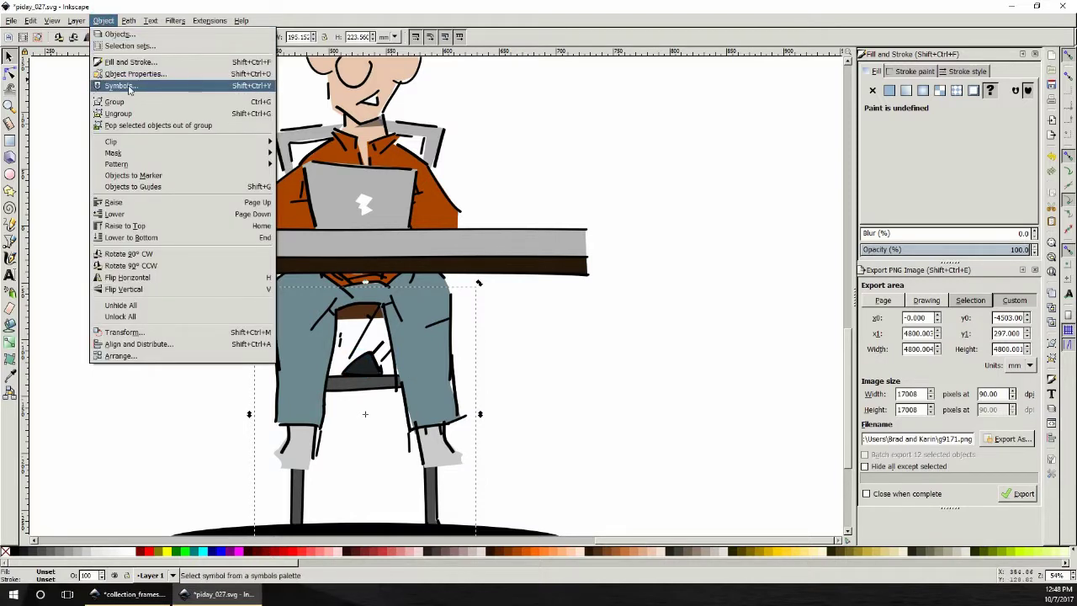
left_click(118, 112)
left_click(584, 379)
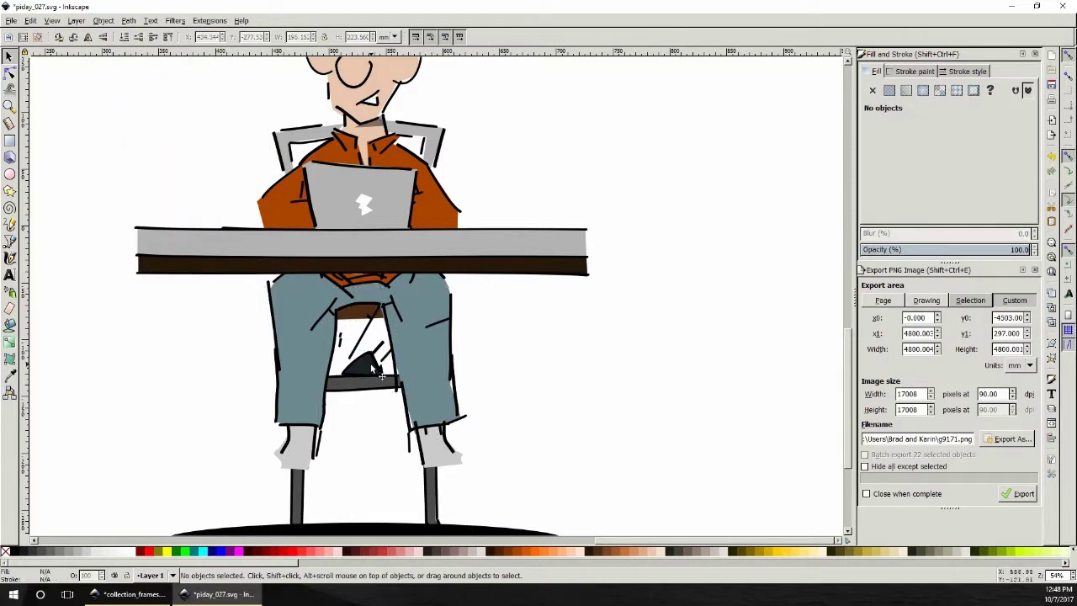
left_click(415, 386)
key("Escape")
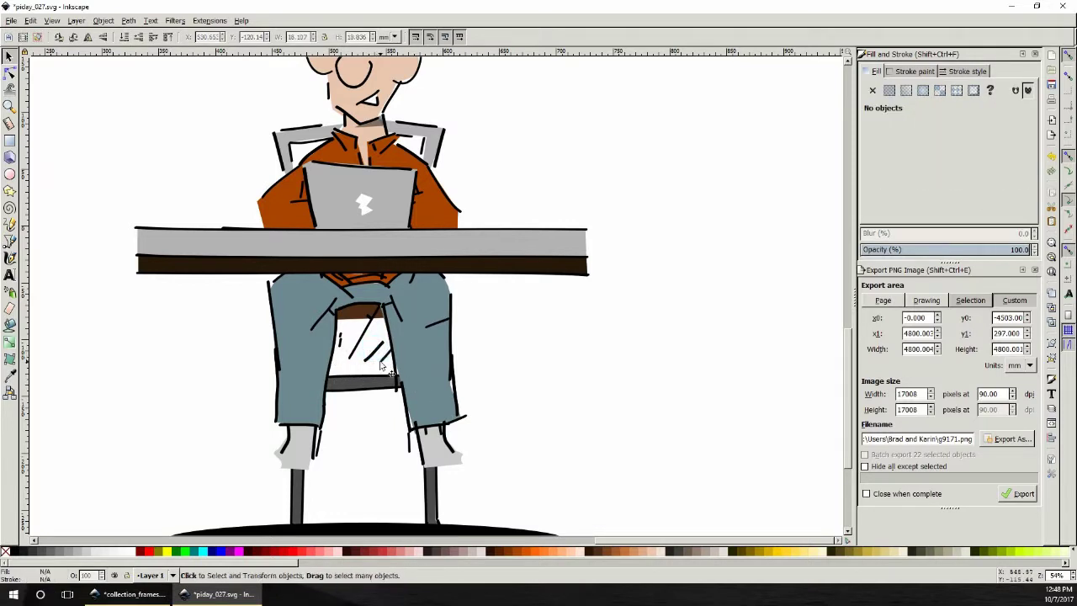
- Delete the stray black trouser and shoe lines left between the man's legs above the stool's crossbar
left_click(376, 360)
left_click(377, 362)
left_click(378, 367)
left_click(380, 363)
left_click(383, 362)
left_click(383, 362)
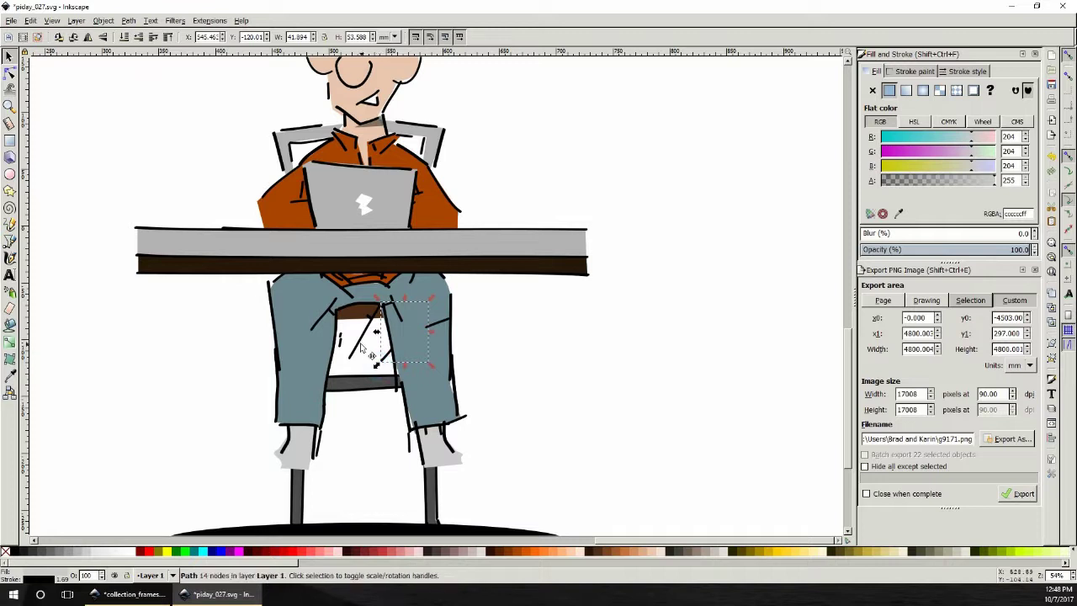
left_click(362, 350)
left_click(368, 330)
left_click(370, 332)
left_click(350, 352)
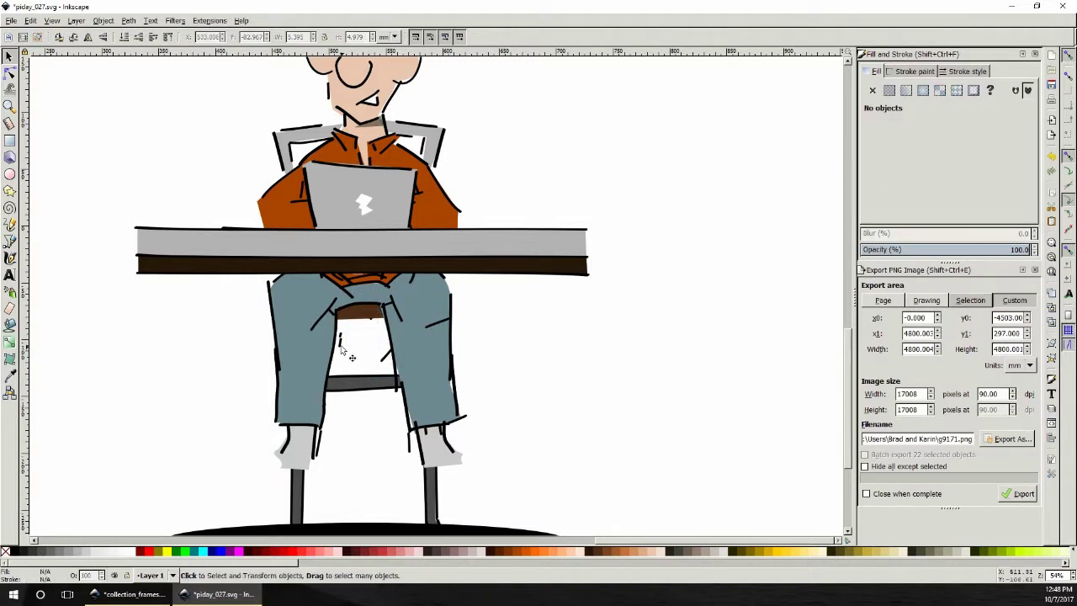
left_click(342, 342)
left_click(371, 332)
left_click(379, 362)
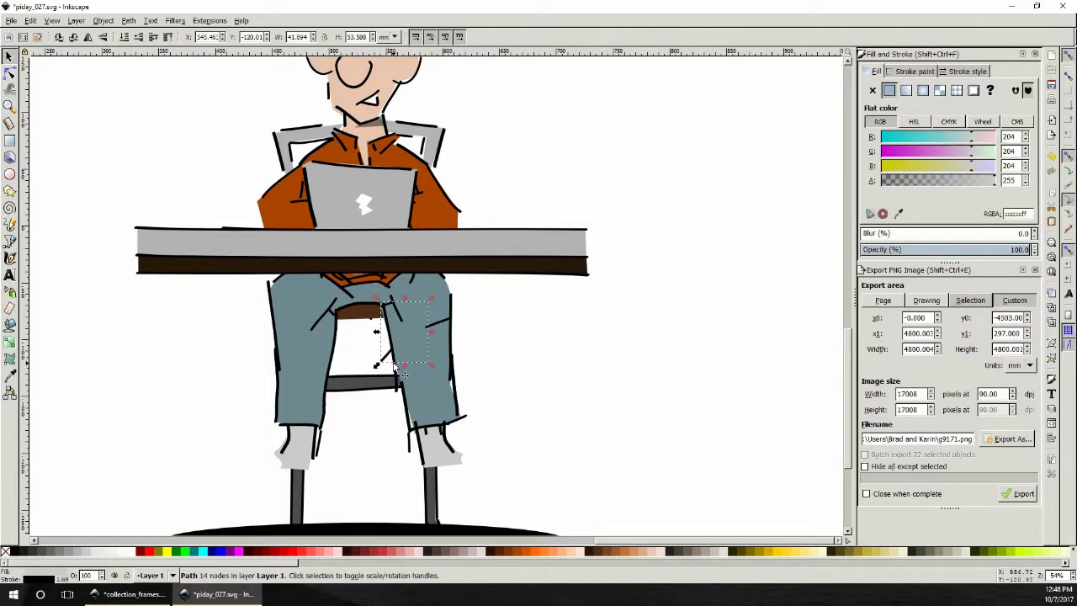
left_click(379, 362)
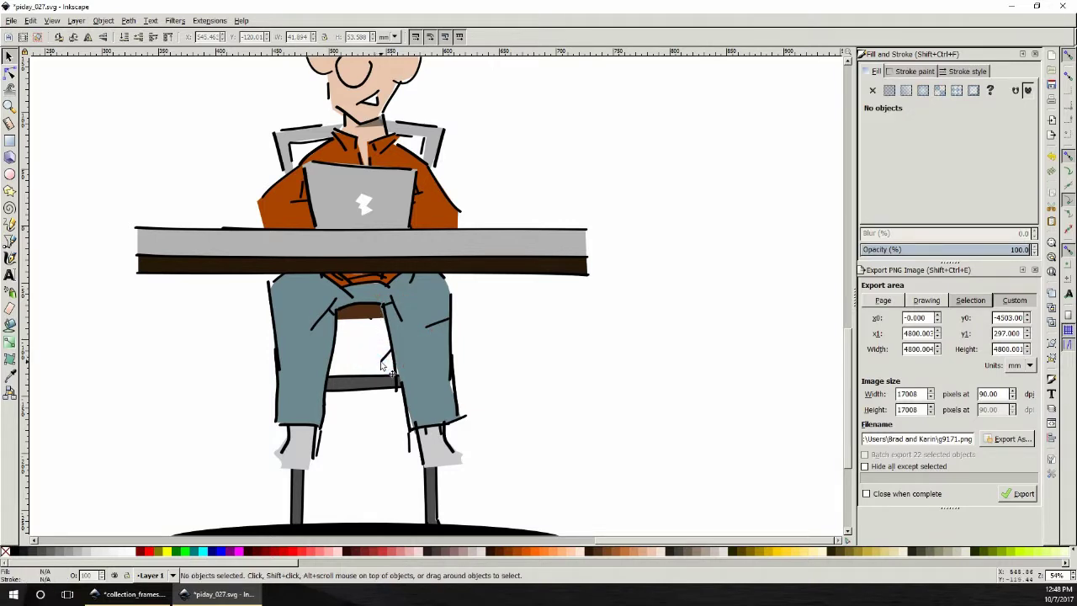
left_click(380, 364)
left_click(380, 364)
- Delete the large black ellipse on the floor under the man's stool
scroll(541, 368, "up", 2)
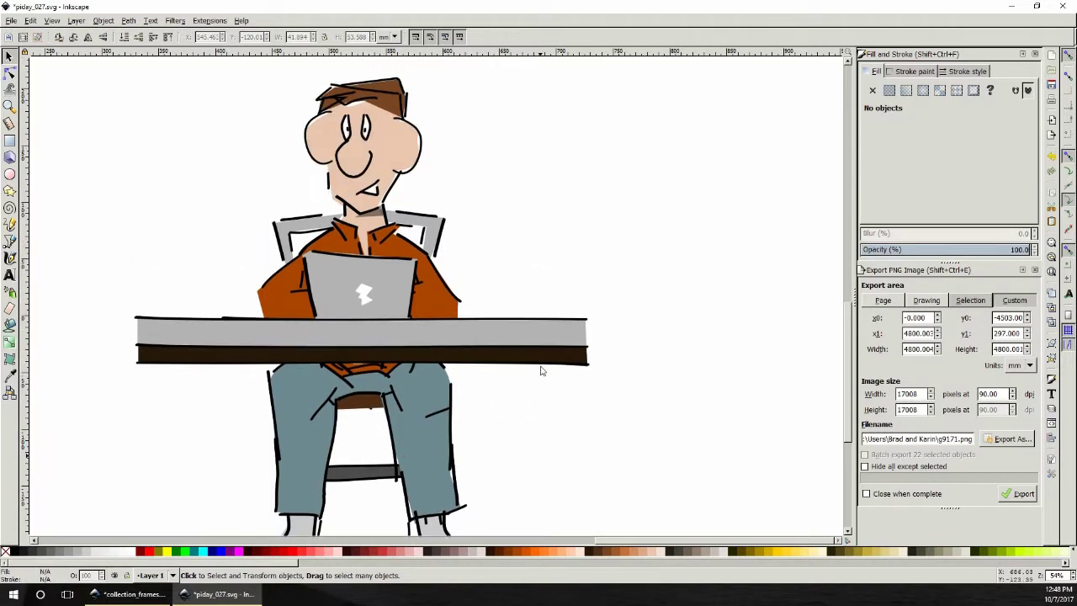
scroll(541, 368, "down", 4)
scroll(541, 370, "down", 3)
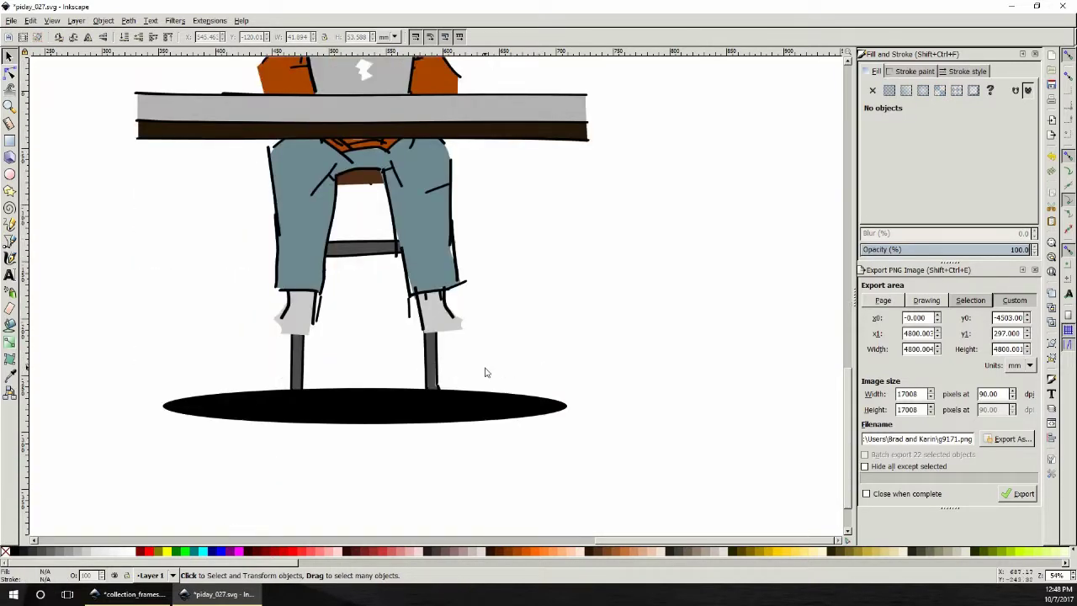
left_click_drag(485, 372, 490, 200)
left_click(554, 228)
scroll(530, 223, "up", 3)
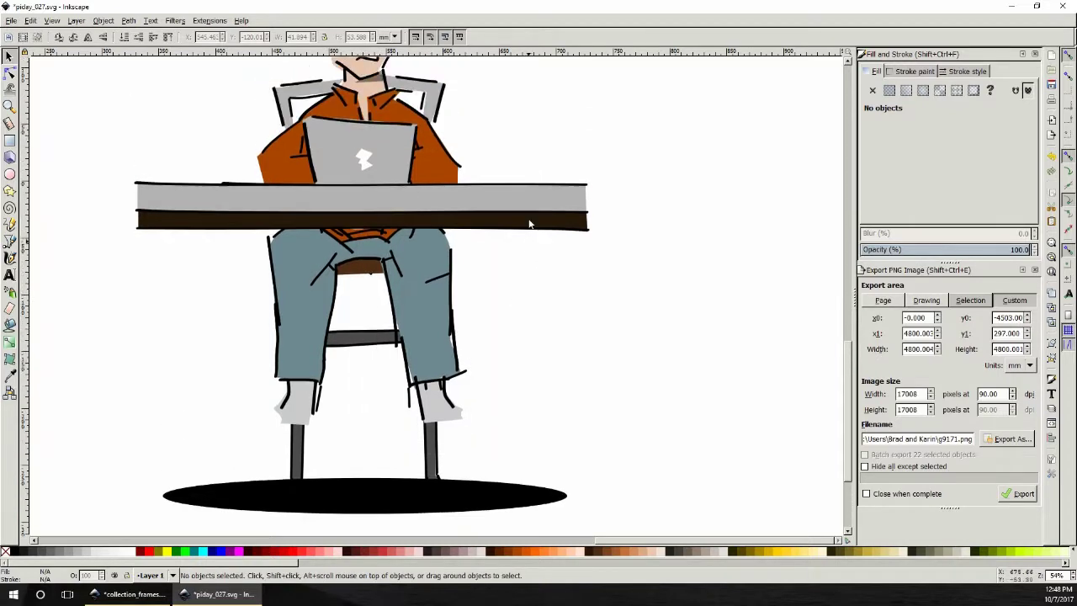
scroll(529, 223, "up", 8)
scroll(532, 224, "down", 2)
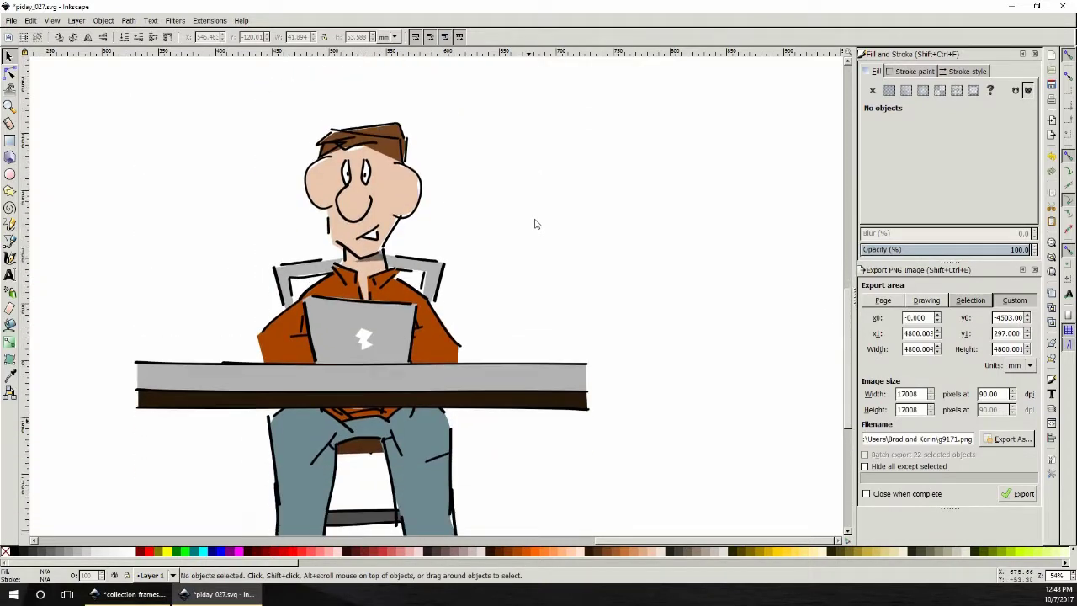
left_click(1020, 444)
scroll(687, 405, "down", 3)
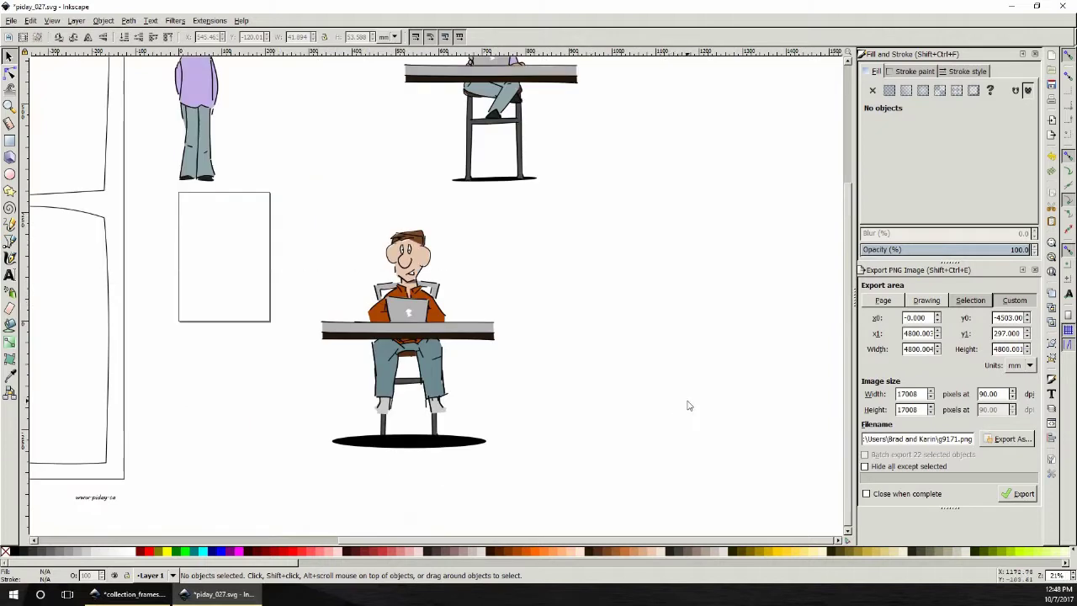
scroll(687, 406, "down", 1)
left_click_drag(513, 515, 311, 297)
left_click(580, 452)
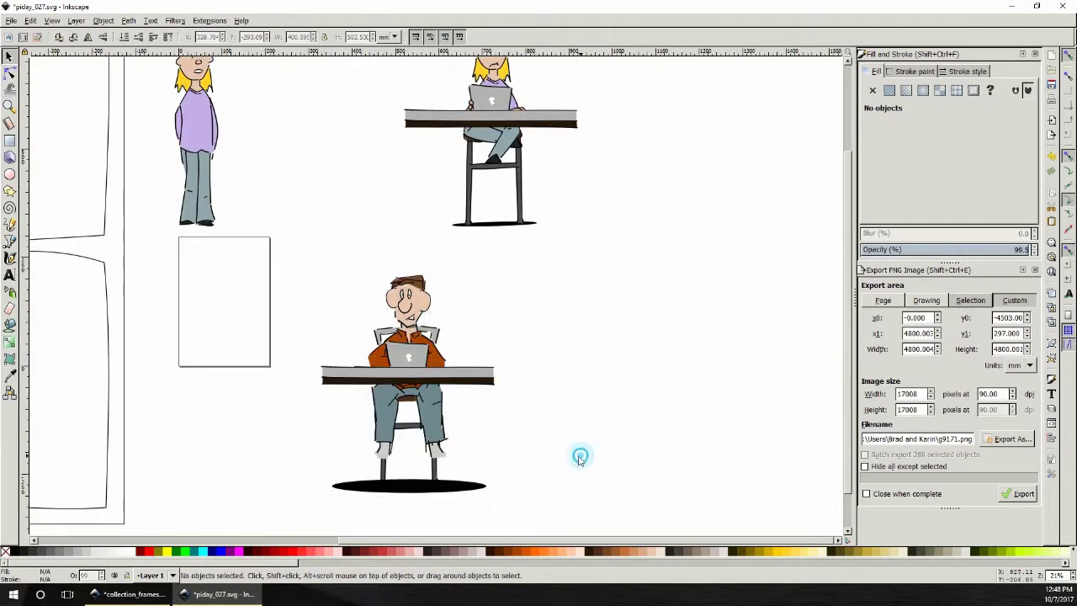
left_click(488, 492)
key("Delete")
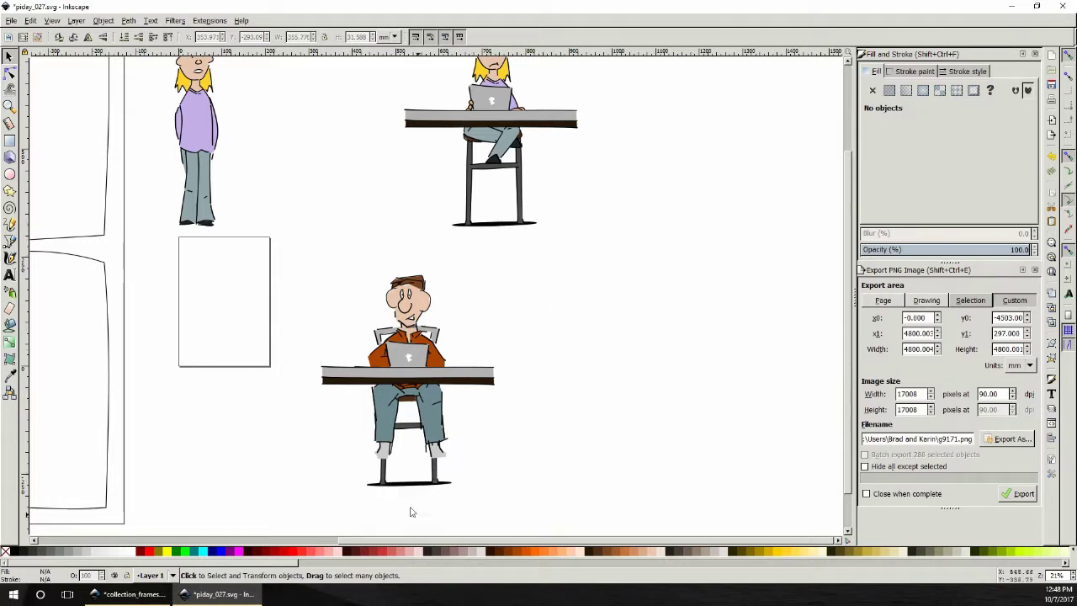
- Stretch the stool's thin black floor shadow to about 256 mm wide and 19 mm high, and level it
left_click(409, 485)
left_click_drag(363, 487, 351, 485)
left_click_drag(458, 487, 470, 487)
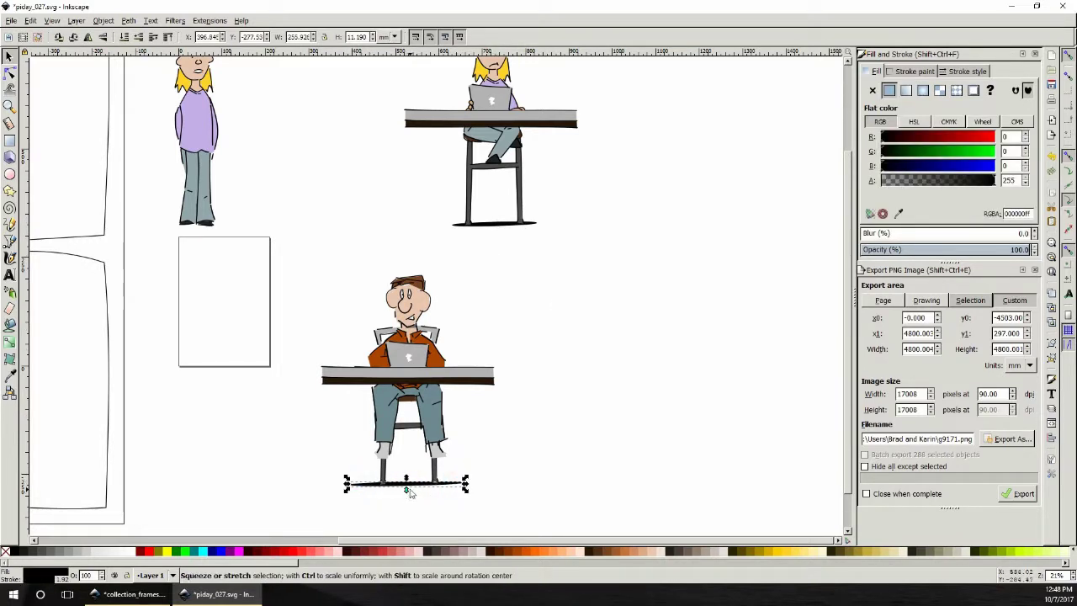
left_click(409, 493)
left_click(404, 491)
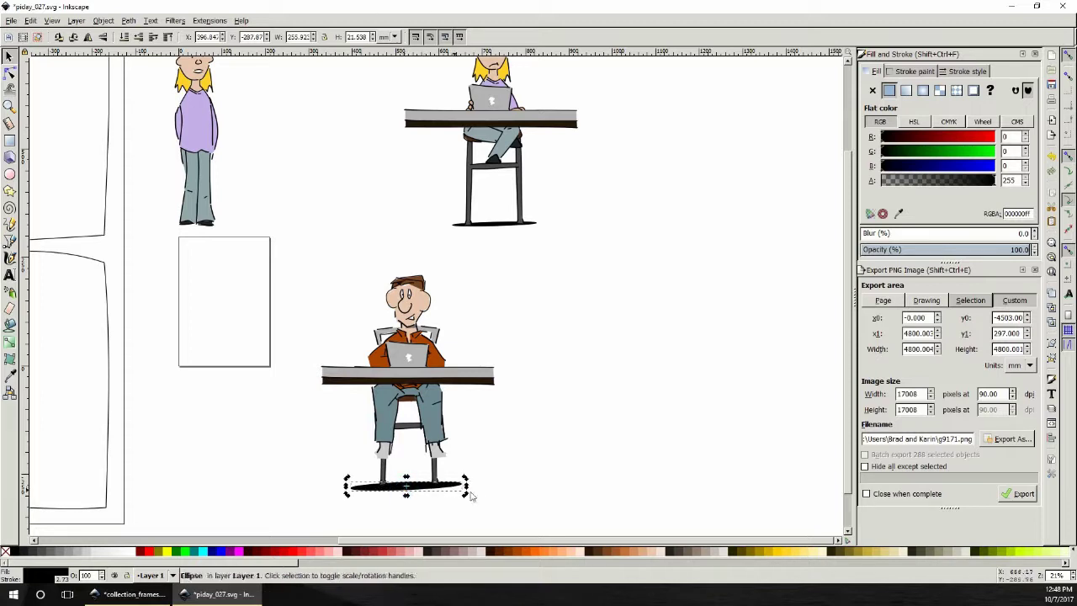
left_click(467, 502)
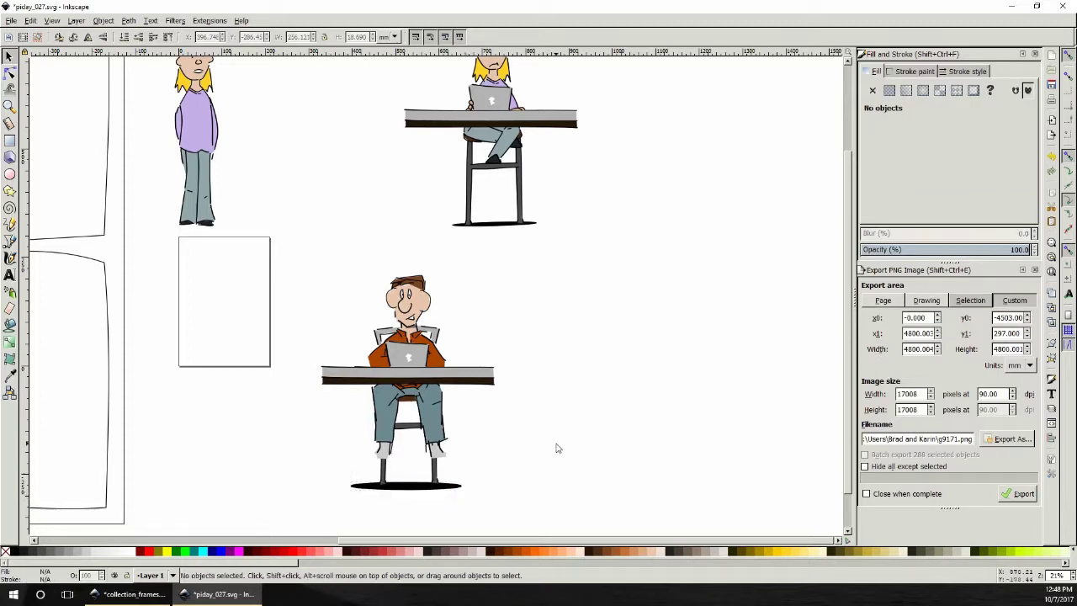
- Move the black floor shadow slightly up against the bottom of the stool's legs
left_click_drag(413, 493, 416, 489)
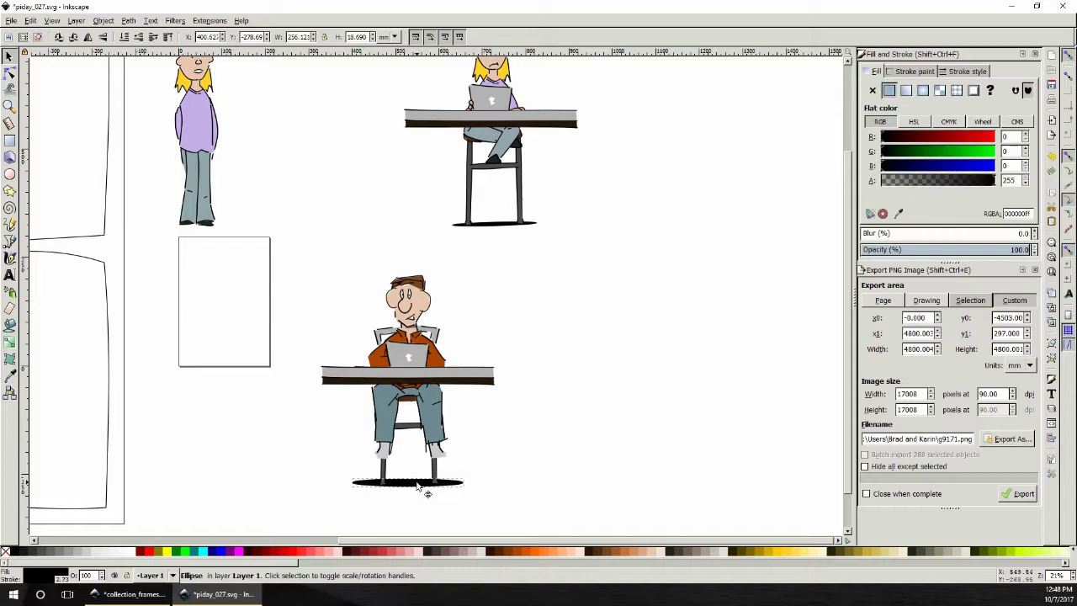
left_click(559, 468)
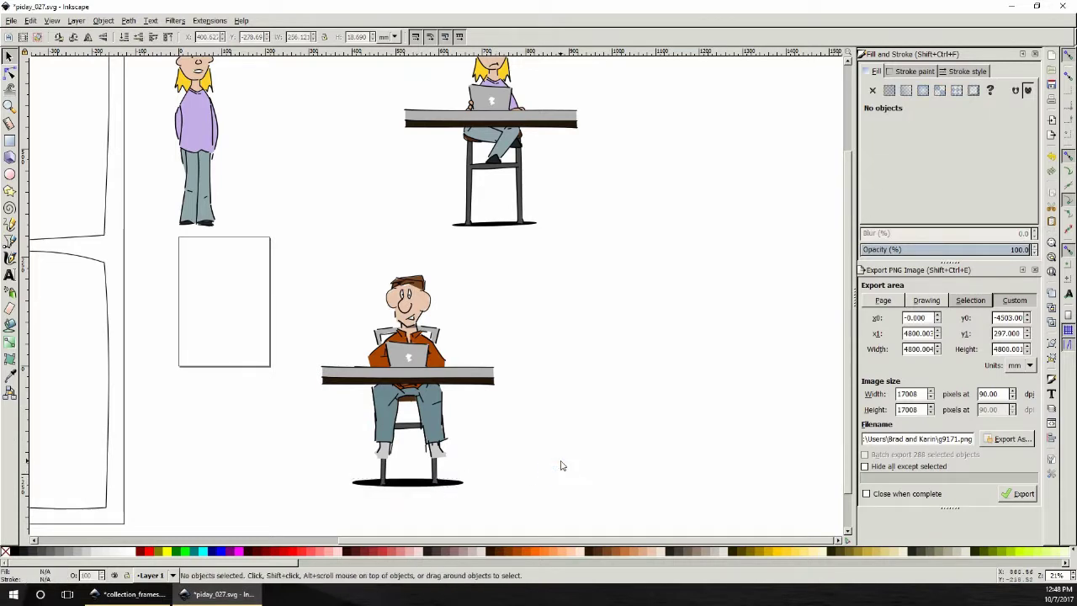
left_click(417, 493)
left_click(542, 463)
scroll(523, 328, "up", 3)
scroll(518, 330, "down", 7)
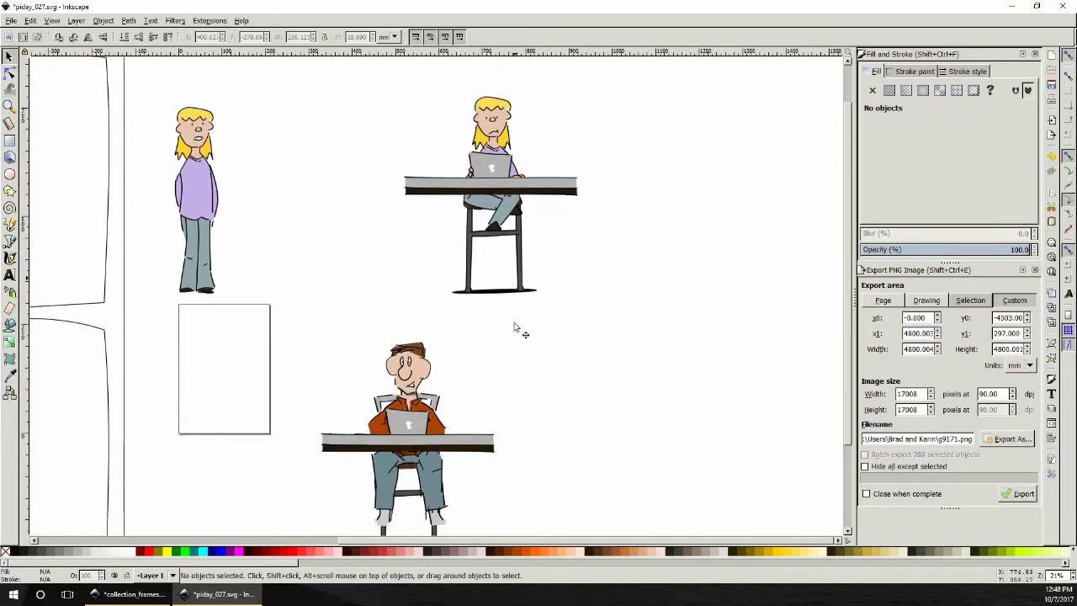
- Delete the small stray black mark on the lower edge of the man's brown stool seat
scroll(516, 327, "up", 2)
scroll(515, 327, "up", 4)
scroll(515, 327, "down", 4)
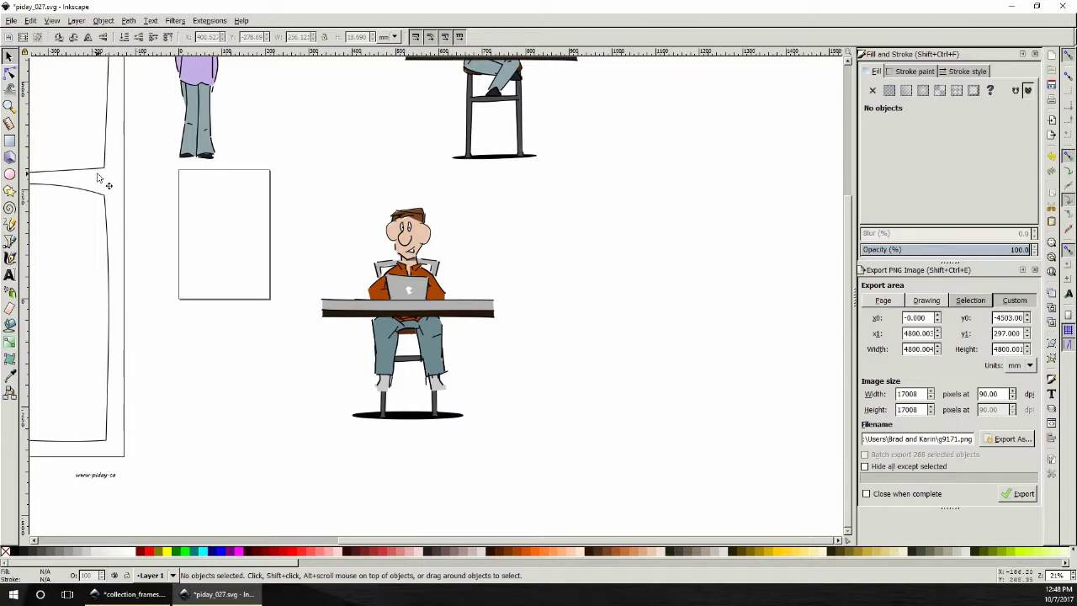
left_click(9, 106)
left_click(425, 341)
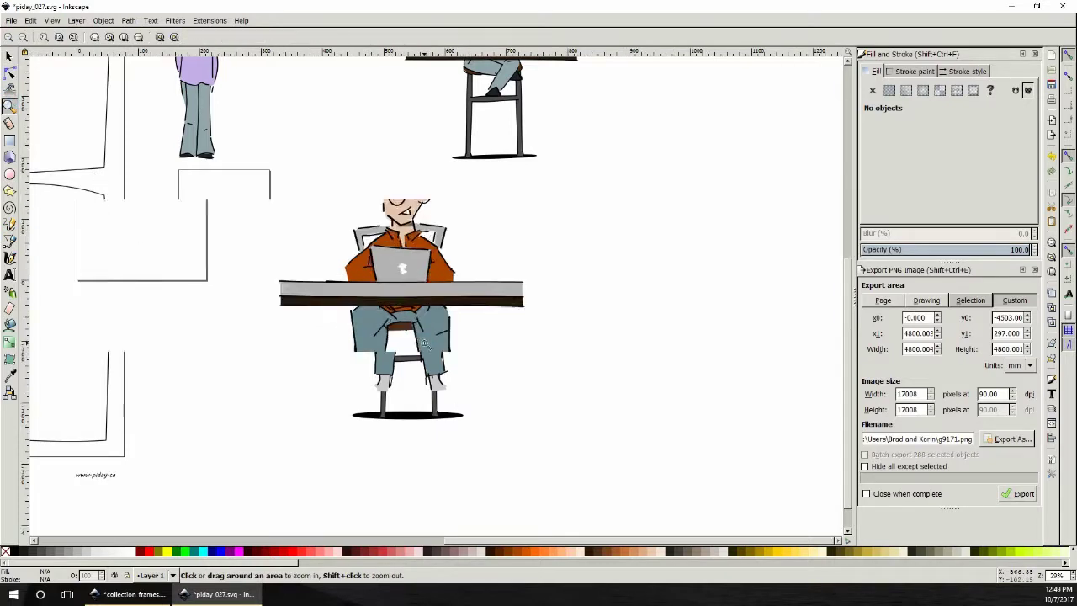
left_click(425, 340)
left_click(425, 341)
left_click(9, 55)
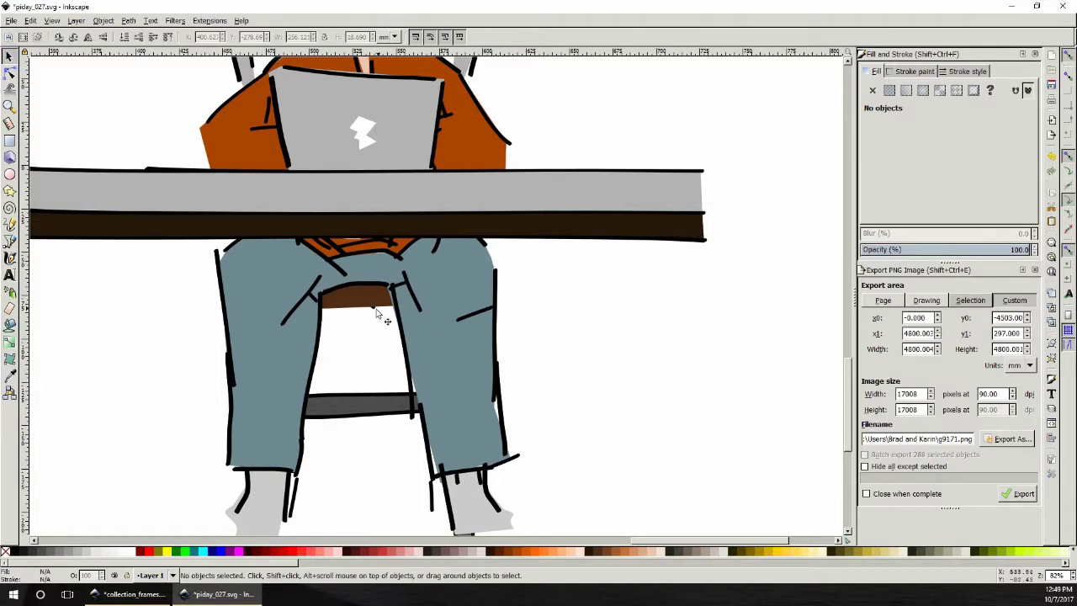
left_click(373, 308)
key("Escape")
left_click(373, 308)
key("Escape")
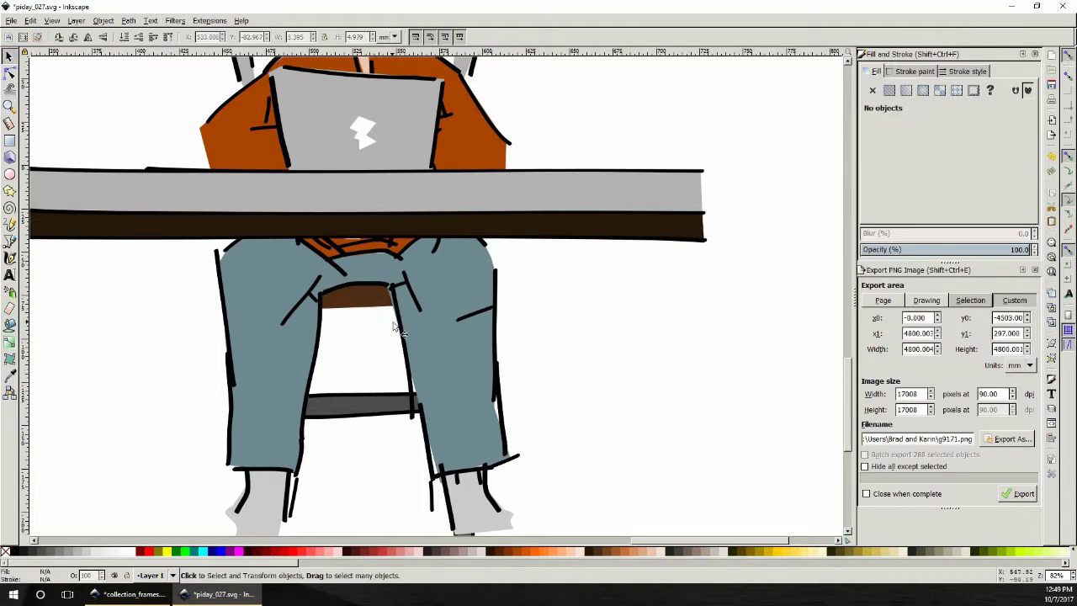
- Try to draw a calligraphic line along the lower edge of the brown stool seat between the man's legs
left_click(9, 258)
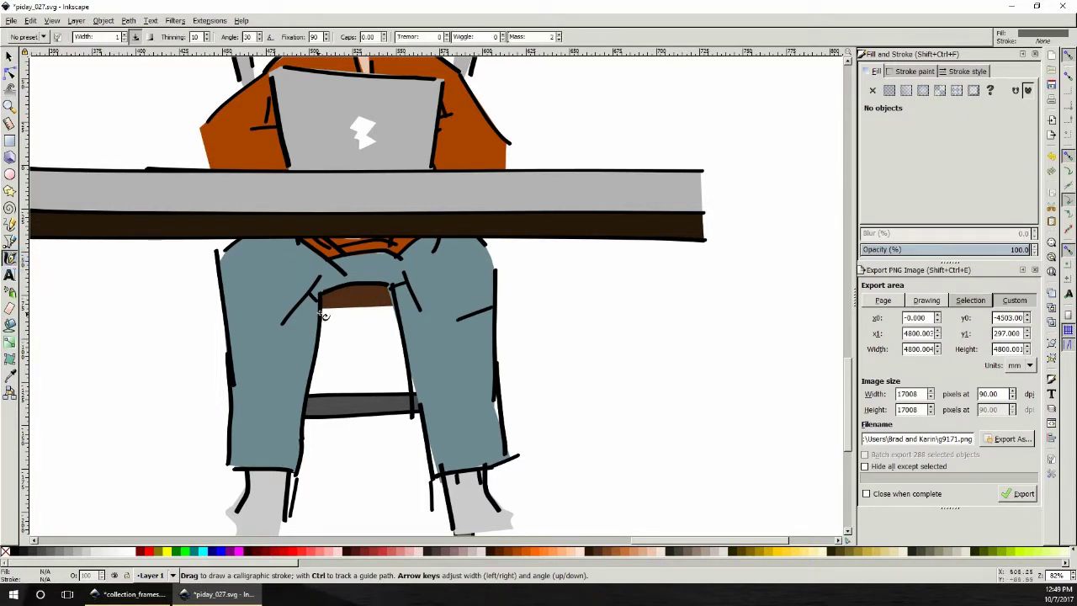
left_click_drag(320, 312, 401, 318)
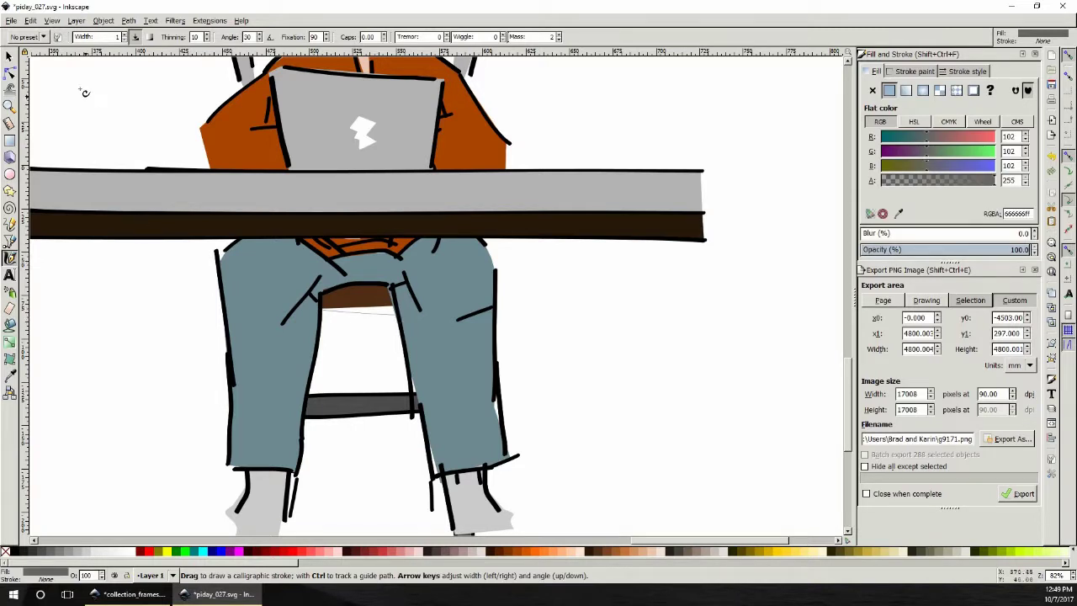
left_click(9, 56)
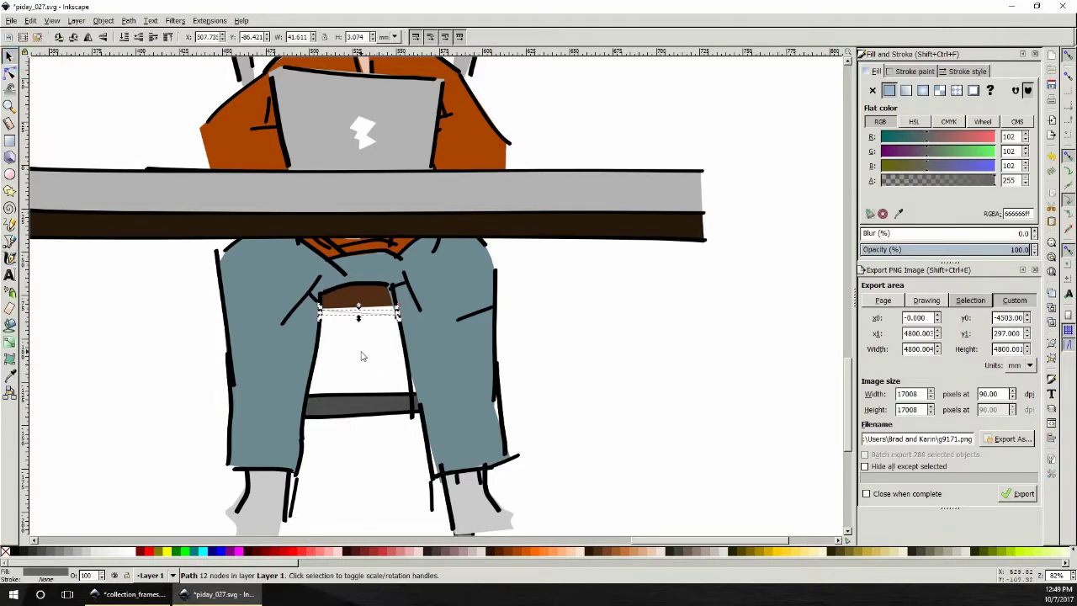
key("Escape")
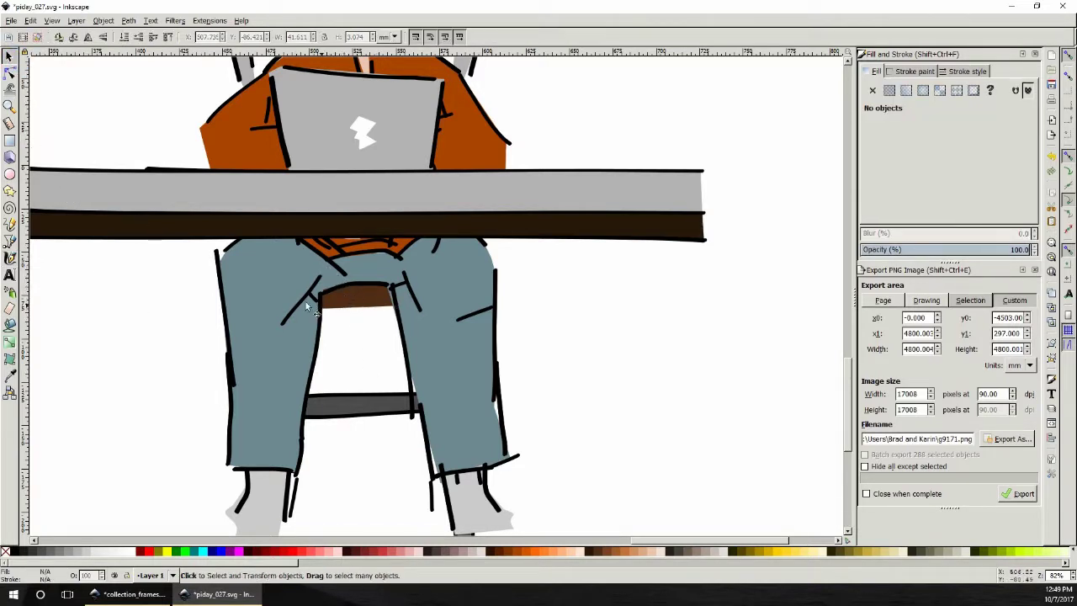
left_click(9, 257)
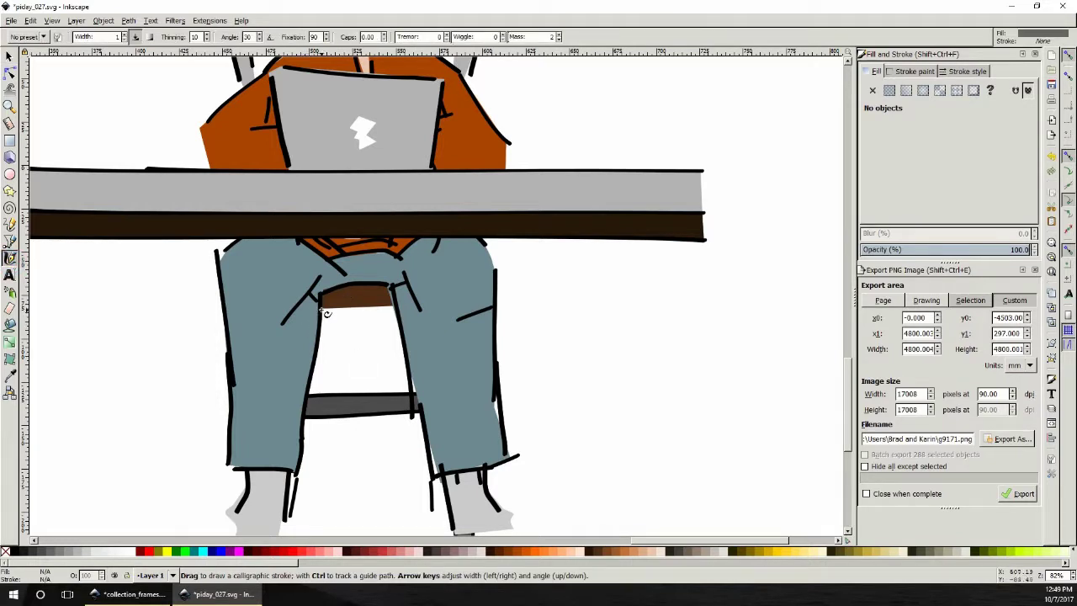
left_click_drag(326, 313, 393, 312)
key("s")
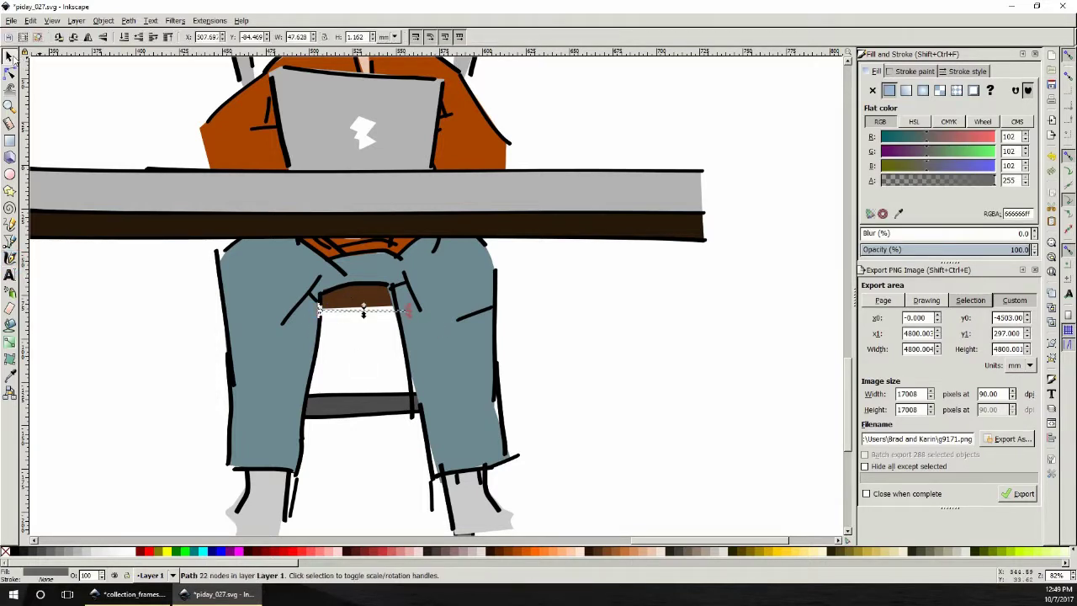
key("Delete")
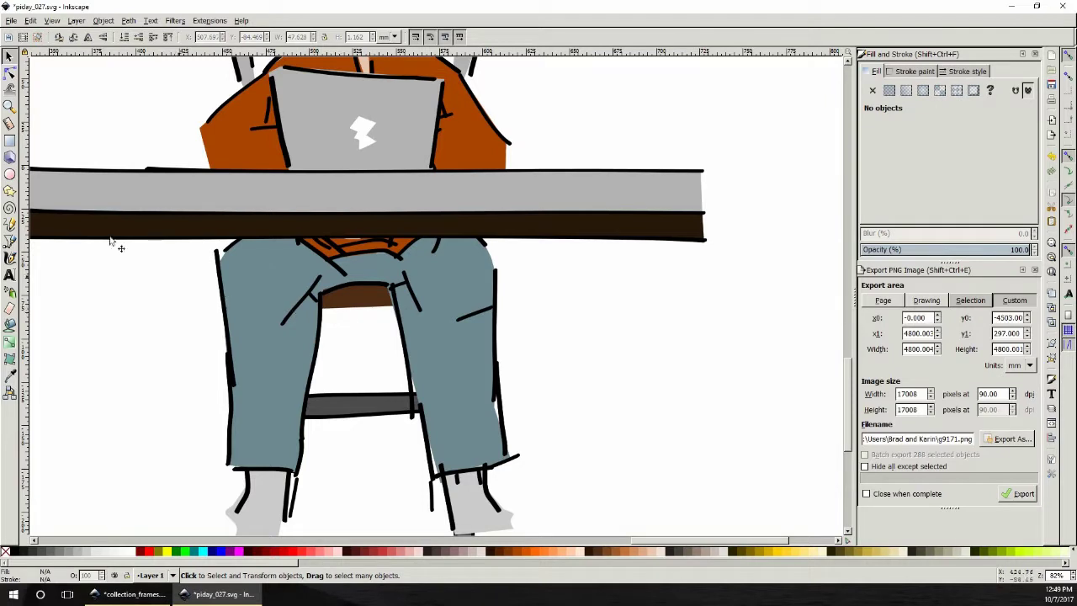
left_click(9, 257)
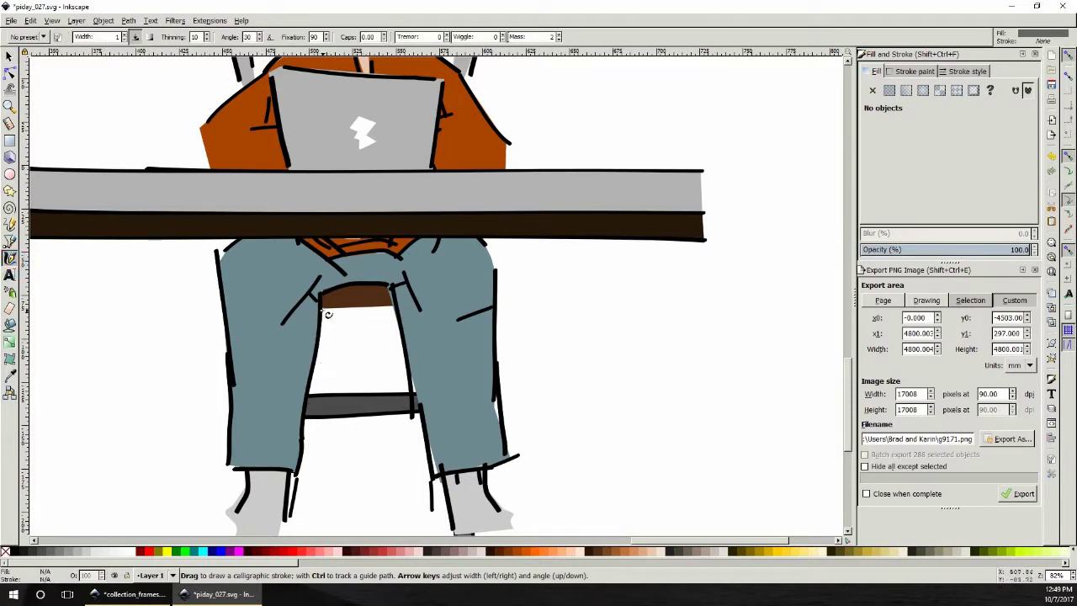
left_click_drag(328, 314, 399, 311)
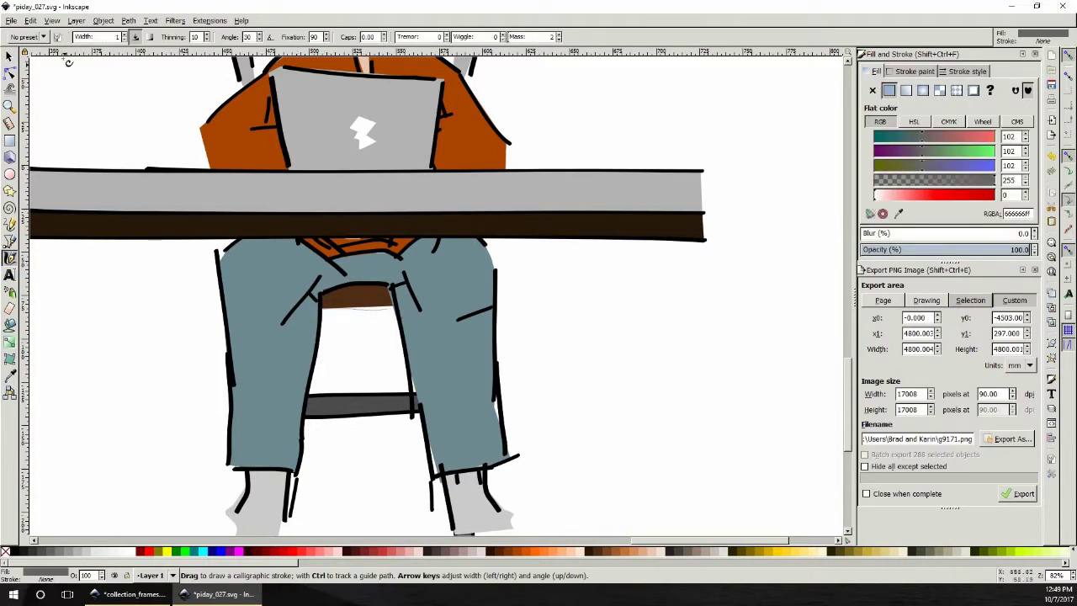
left_click(10, 56)
key("Escape")
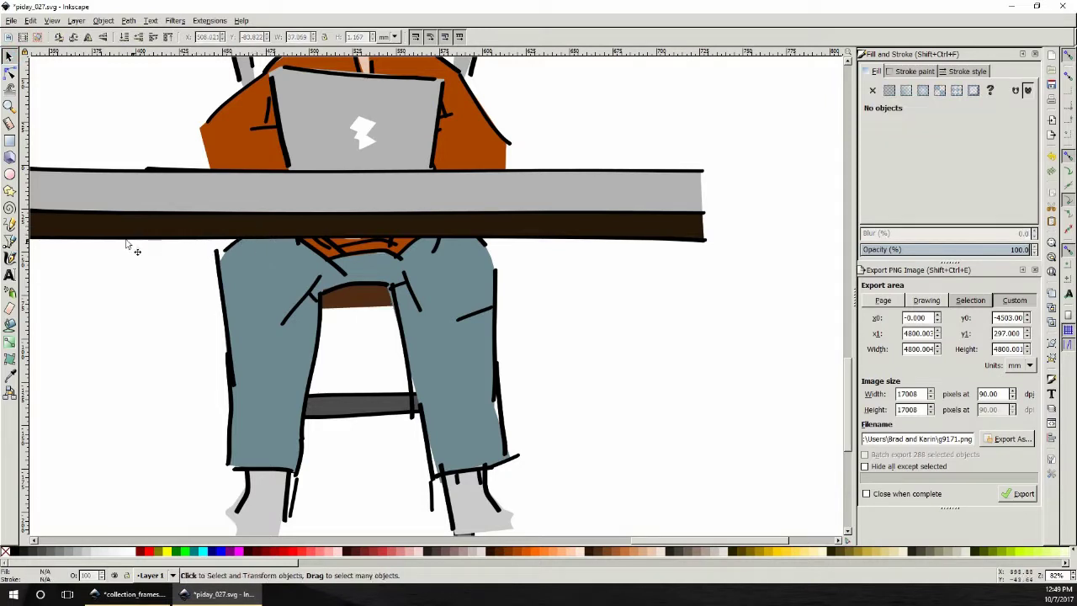
- Draw a calligraphic line along the lower edge of the brown stool seat and give it a flat black stroke
left_click(9, 257)
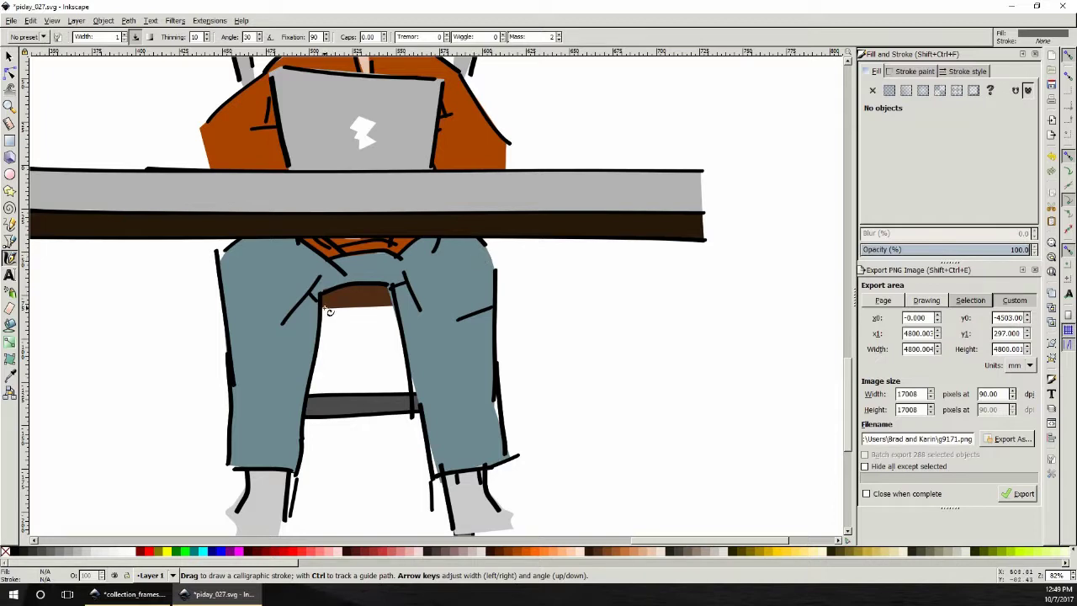
left_click_drag(329, 309, 340, 309)
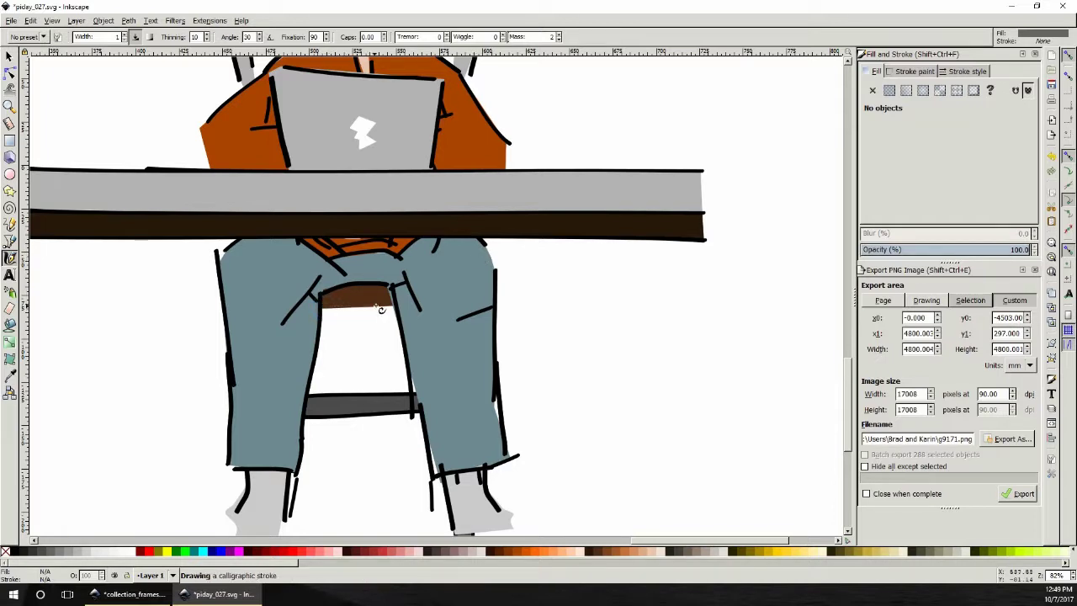
left_click_drag(420, 311, 423, 312)
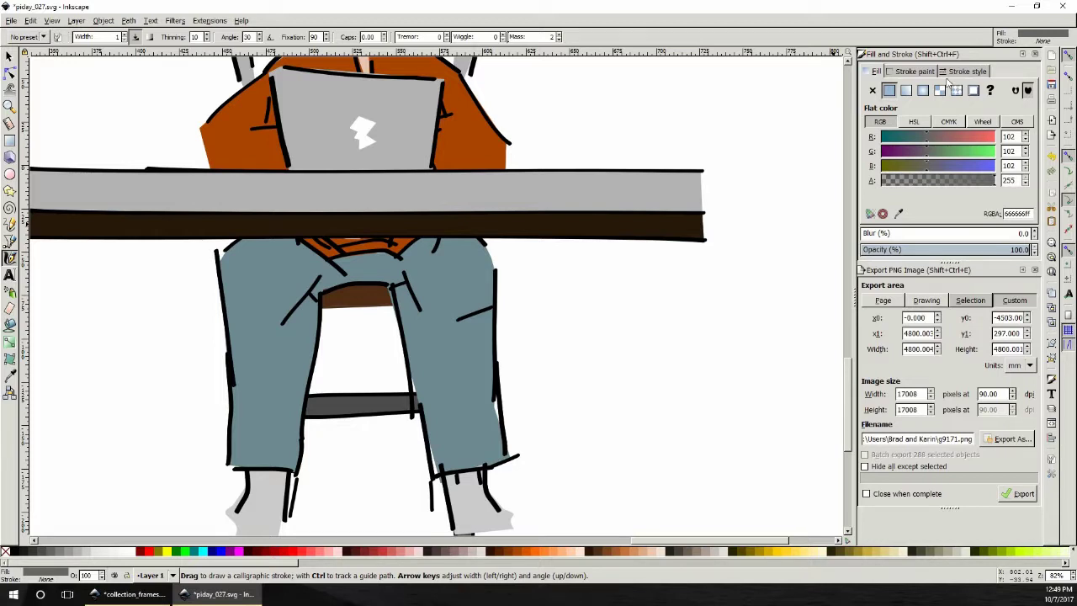
left_click(916, 72)
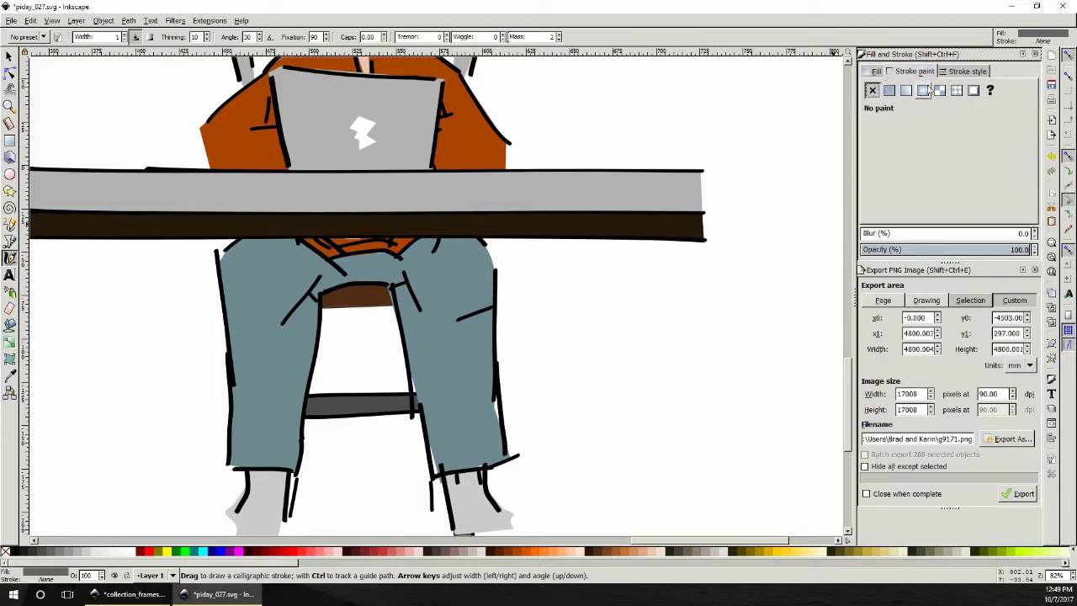
left_click(893, 91)
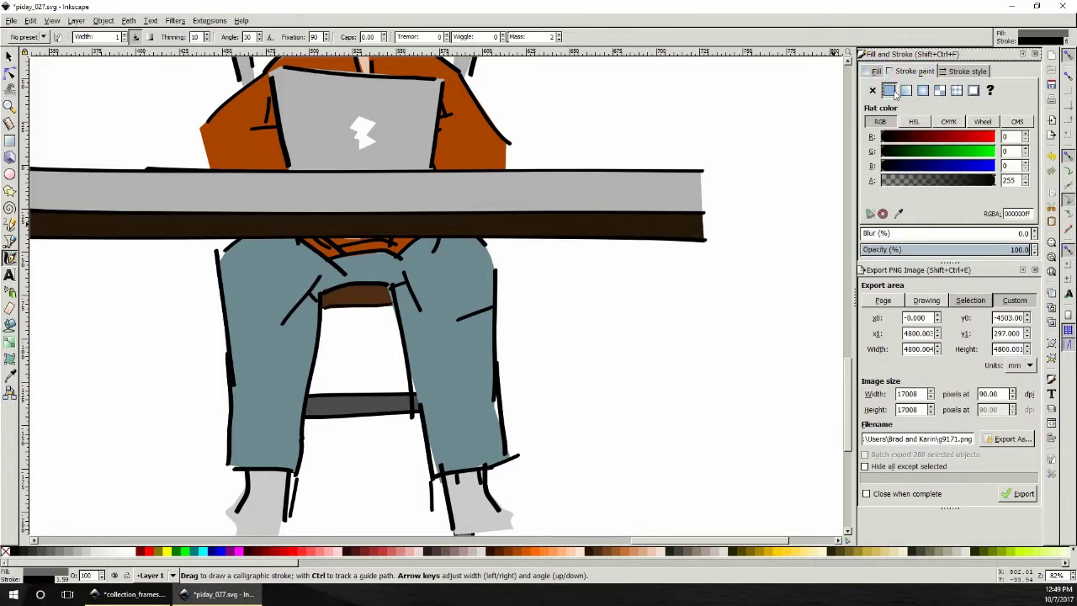
- Set the stroke width of the black line under the seat to 6 px
left_click(983, 72)
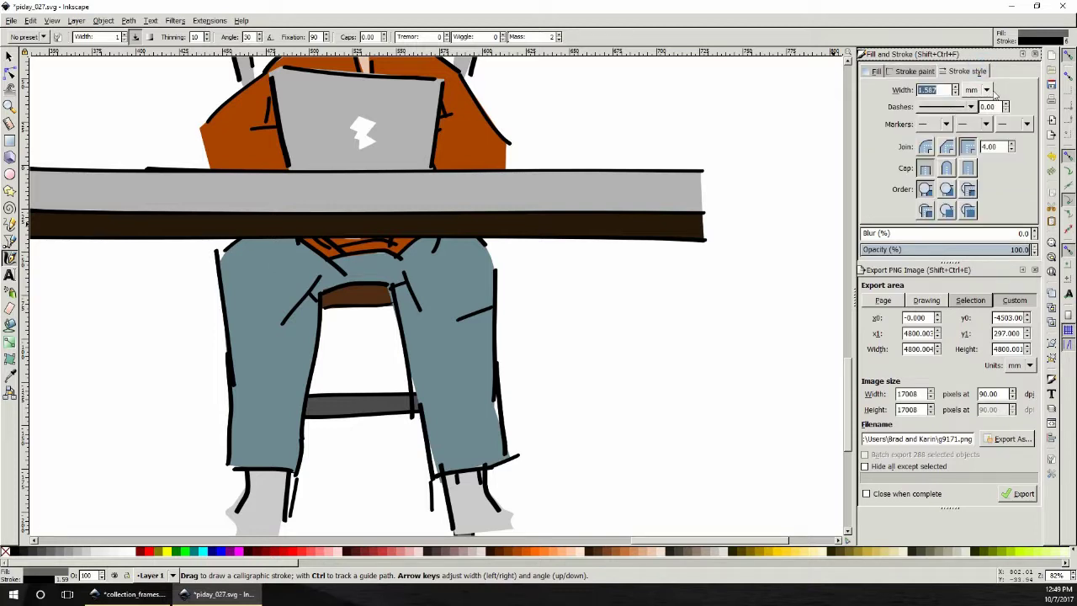
left_click(978, 89)
left_click(974, 64)
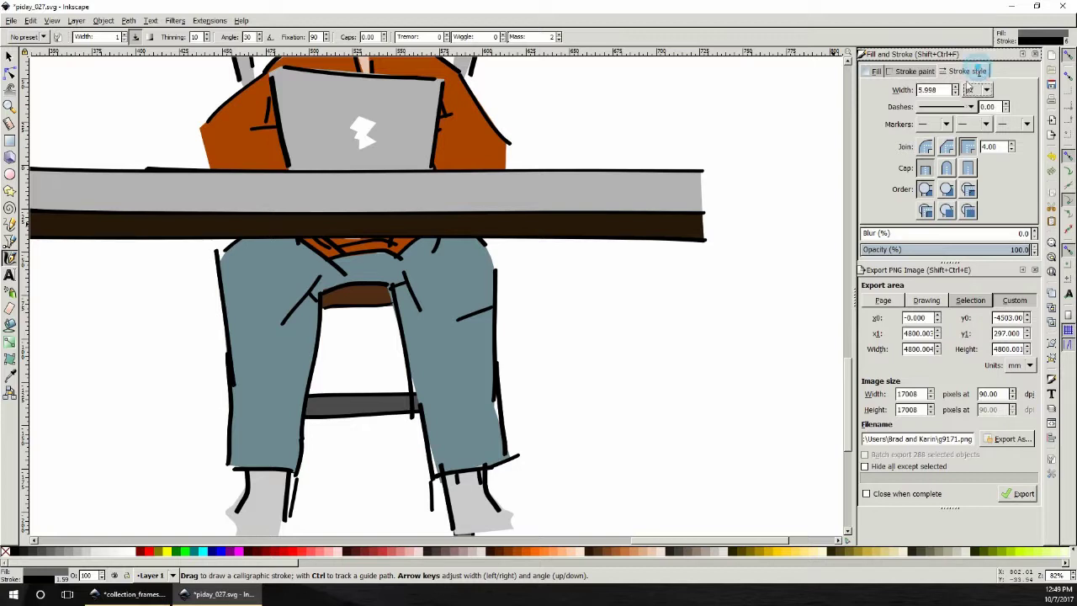
type("6")
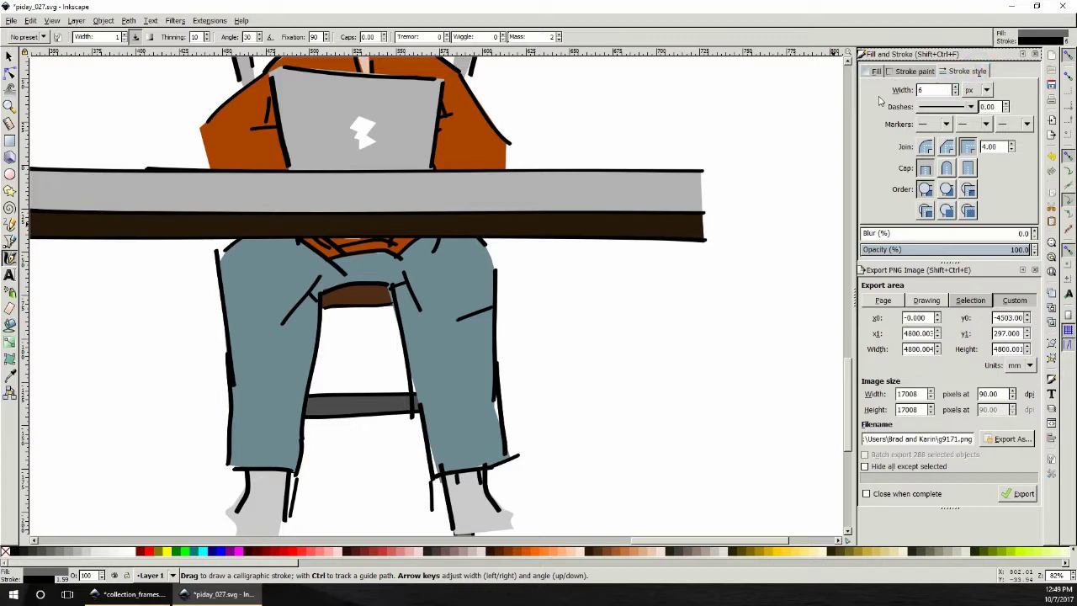
key("Return")
- Stretch the black line under the seat to about 40 mm wide and reset its stroke width to 6 px
left_click(9, 72)
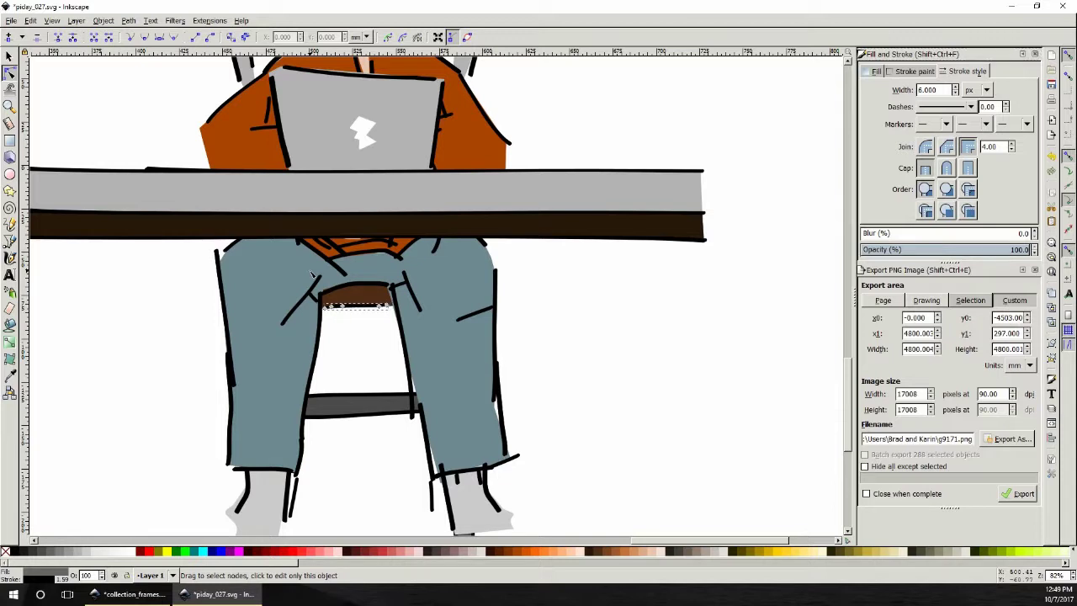
left_click(10, 56)
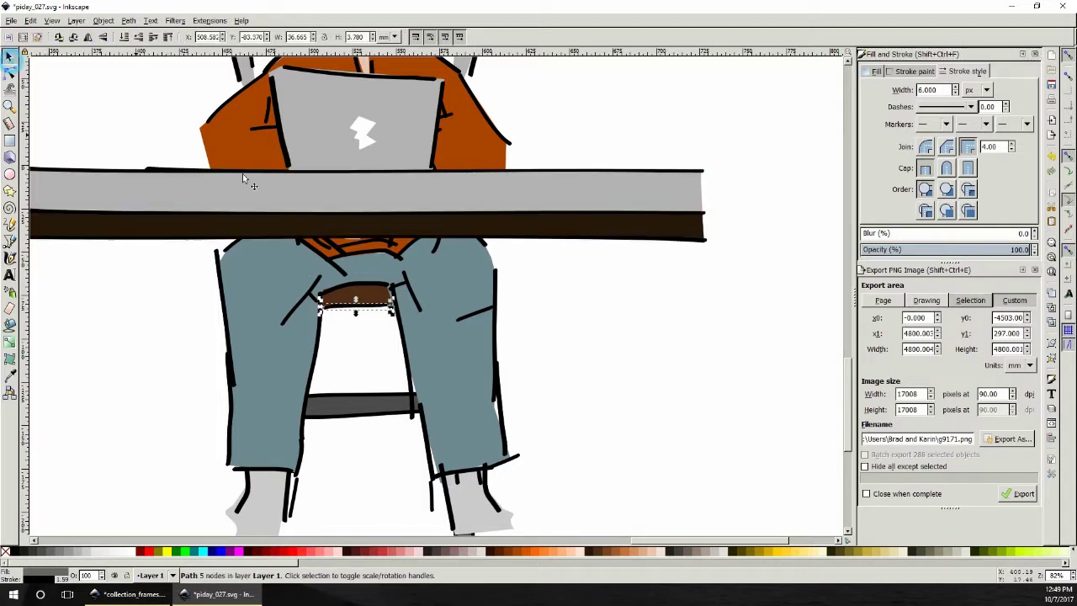
left_click_drag(401, 305, 402, 315)
left_click(357, 334)
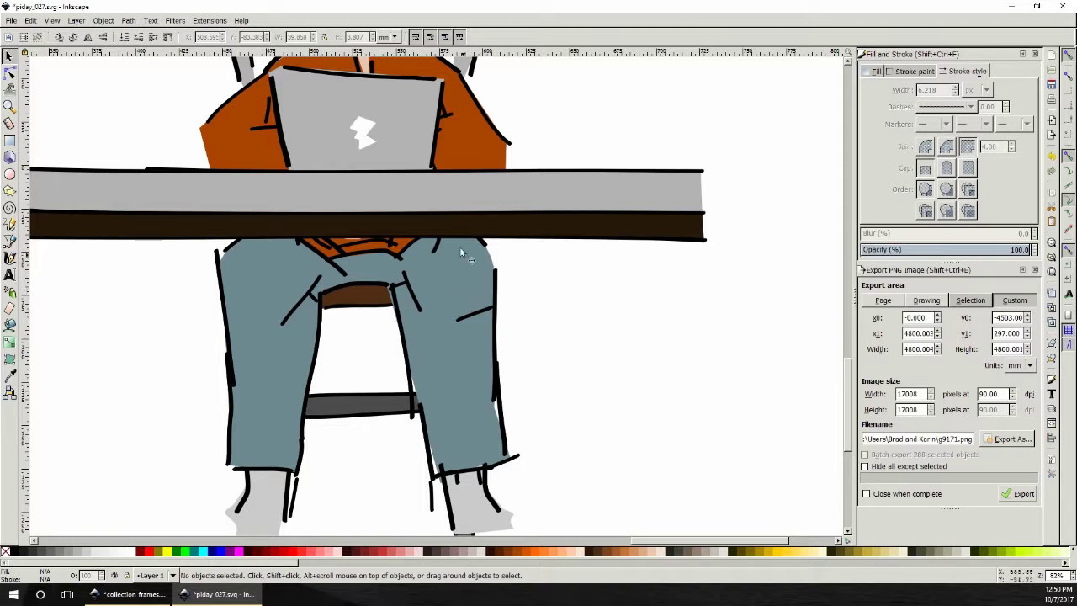
left_click(362, 301)
double_click(943, 90)
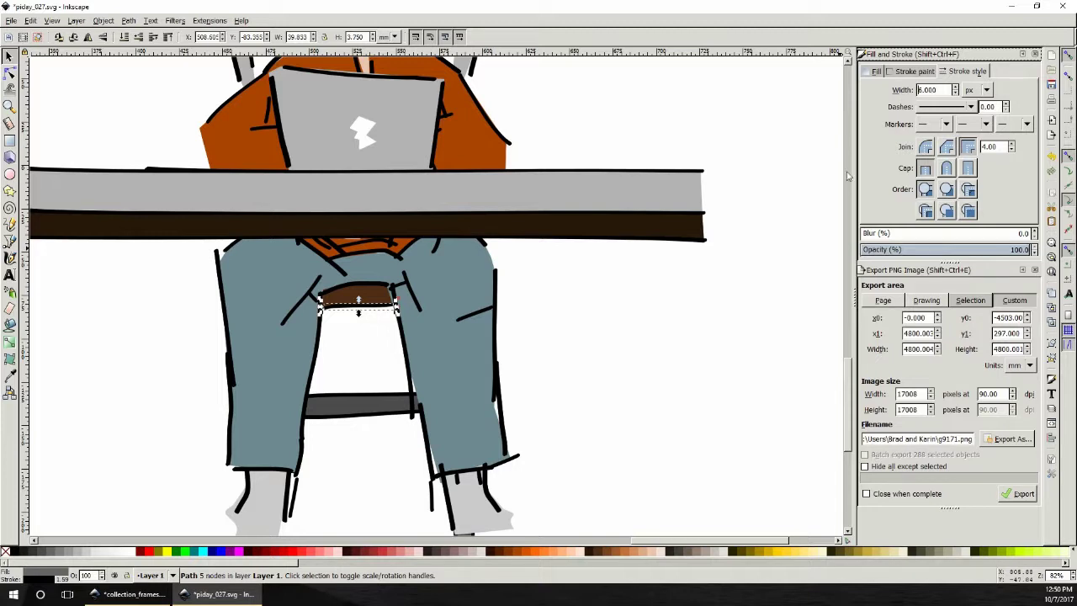
left_click(622, 326)
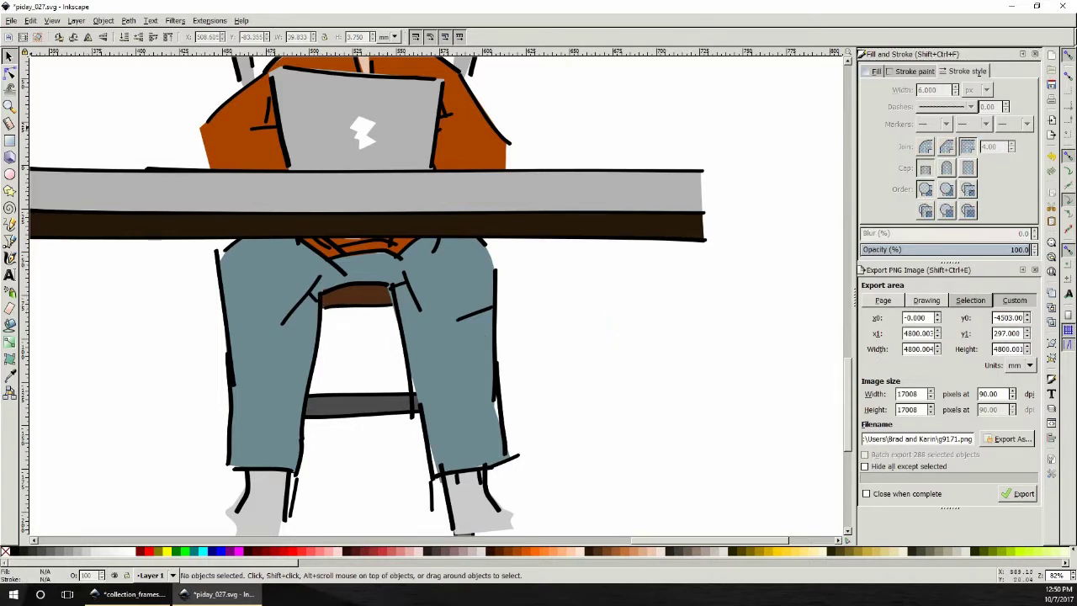
- Examine the black line under the seat and the stool's crossbar between the man's legs up close
left_click(8, 107)
left_click(362, 311)
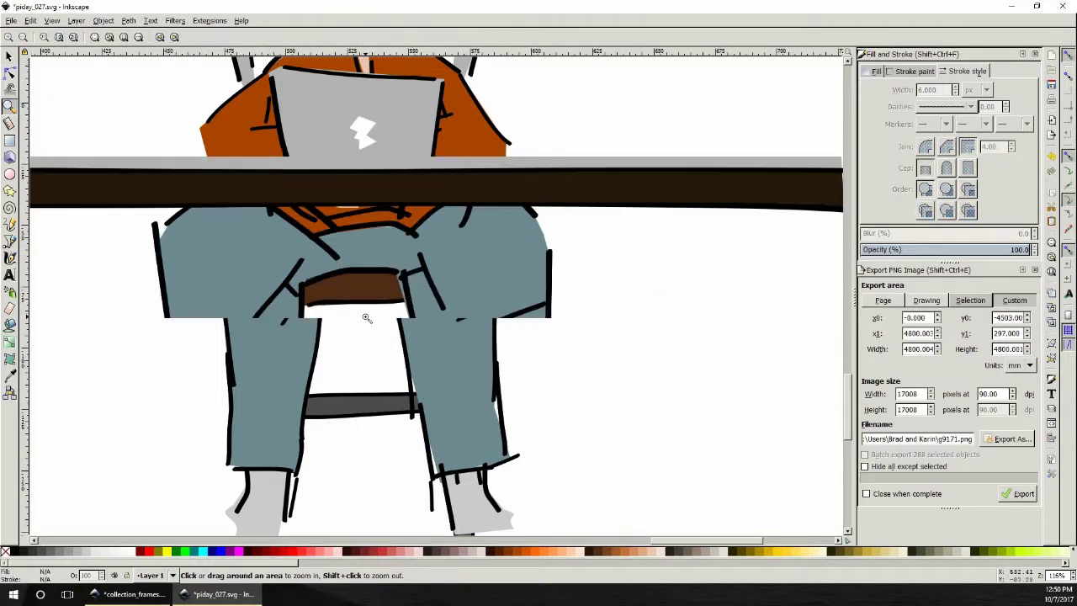
left_click(362, 313)
left_click(362, 313)
left_click(312, 286)
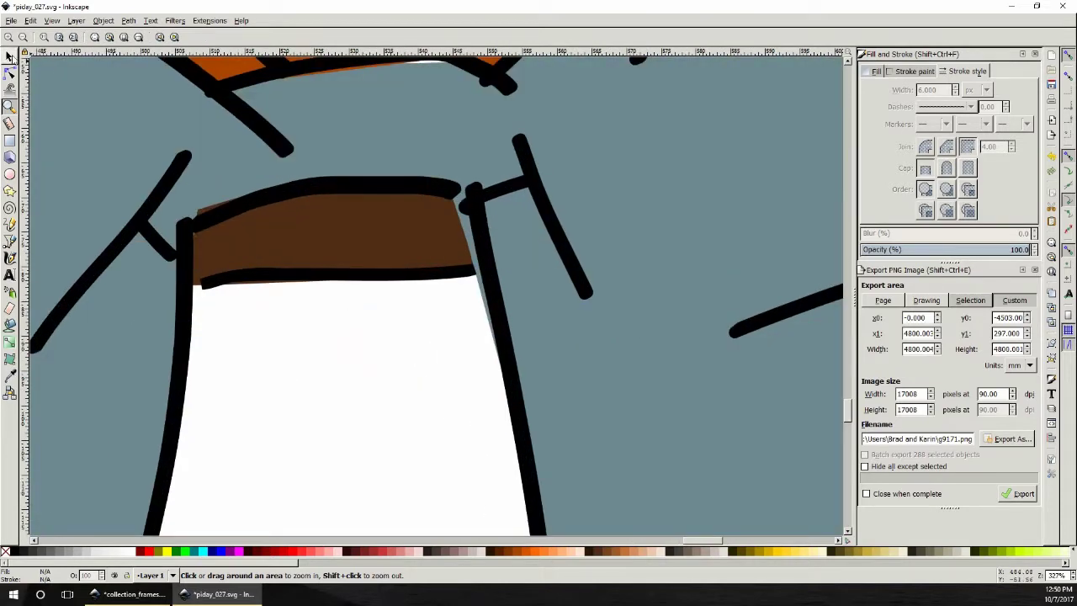
left_click(10, 55)
left_click(394, 278)
left_click(373, 333)
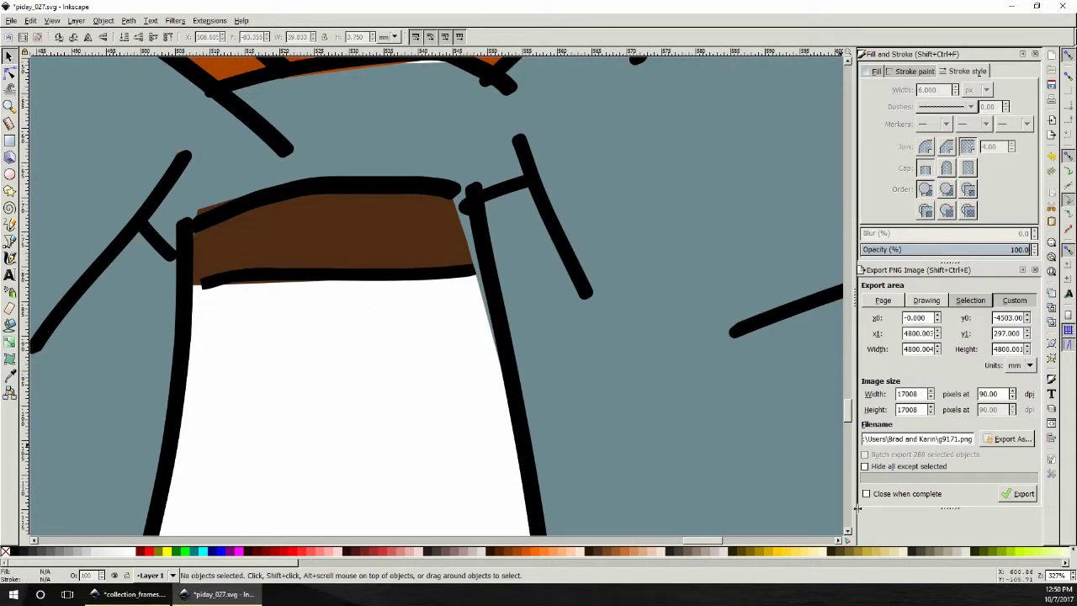
scroll(846, 539, "down", 6)
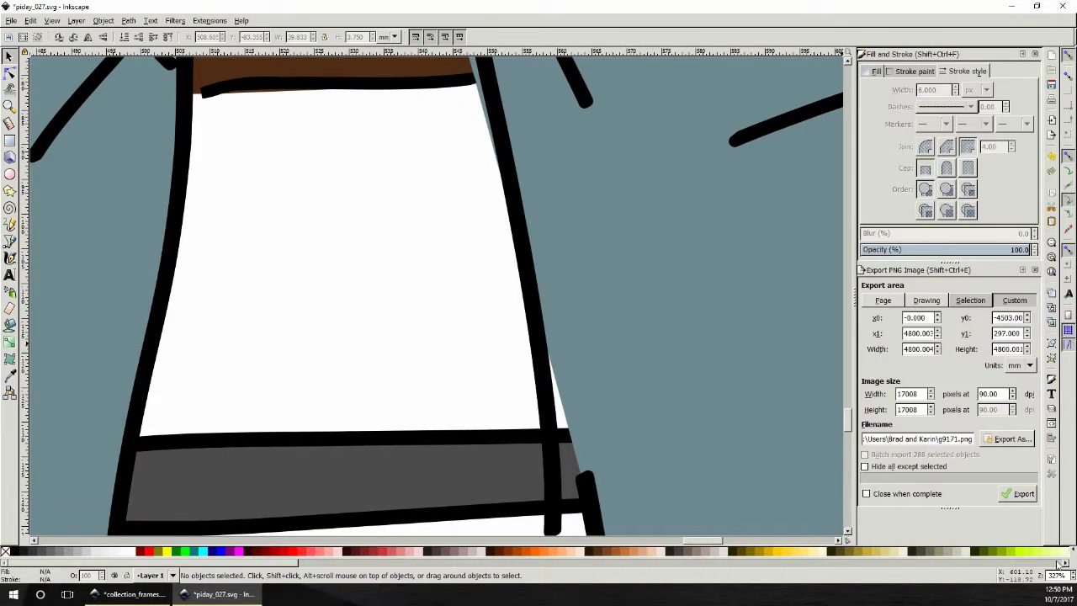
left_click(1073, 579)
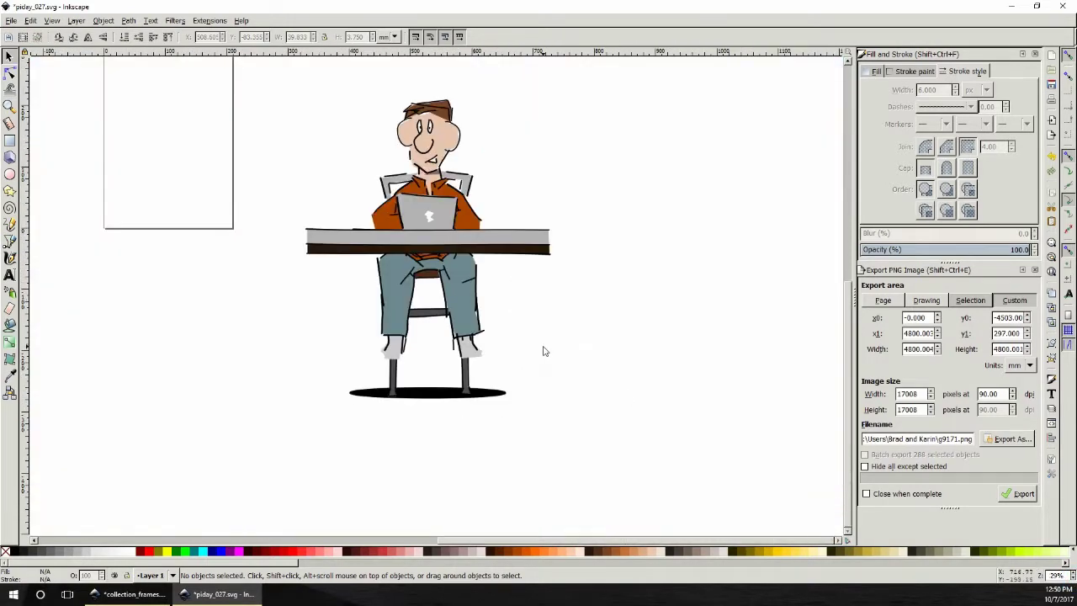
- Move the grey desk group down about 5 mm to expose the leftover shapes along its upper edge
scroll(543, 351, "up", 1)
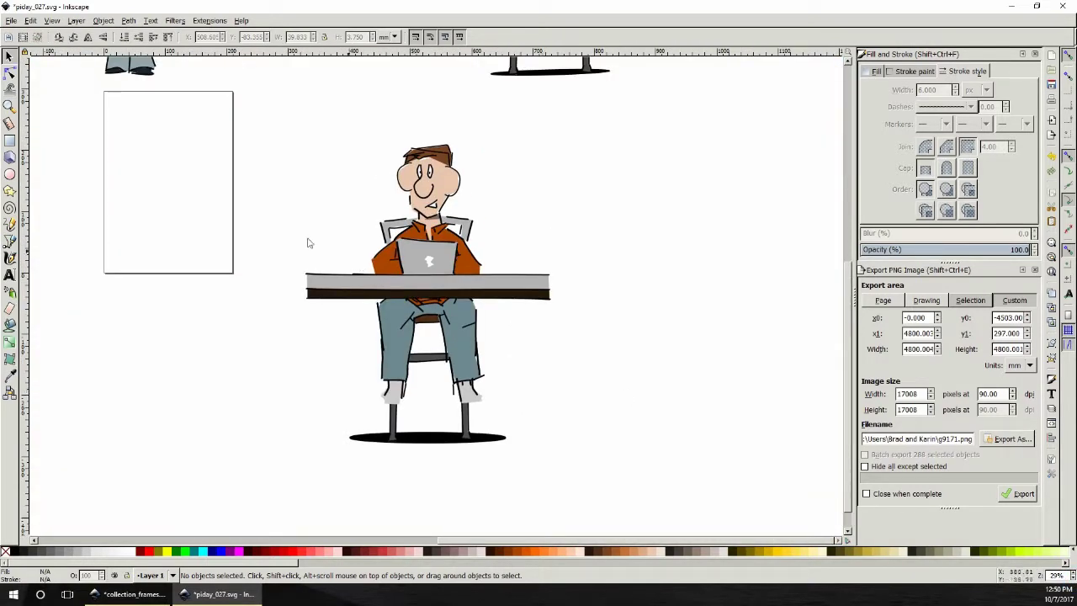
left_click(8, 106)
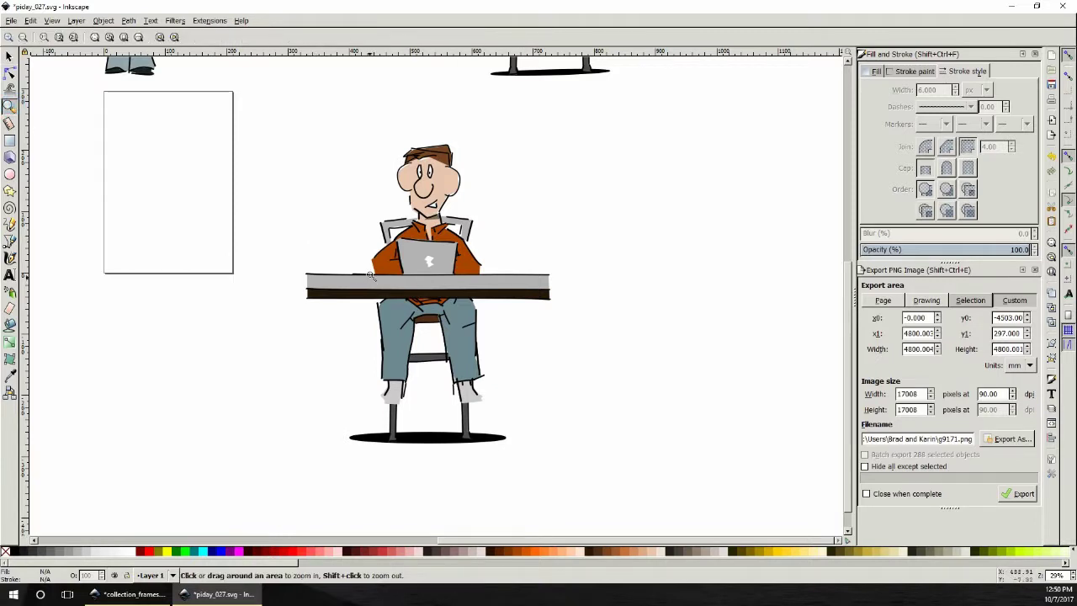
left_click(370, 276)
left_click(7, 57)
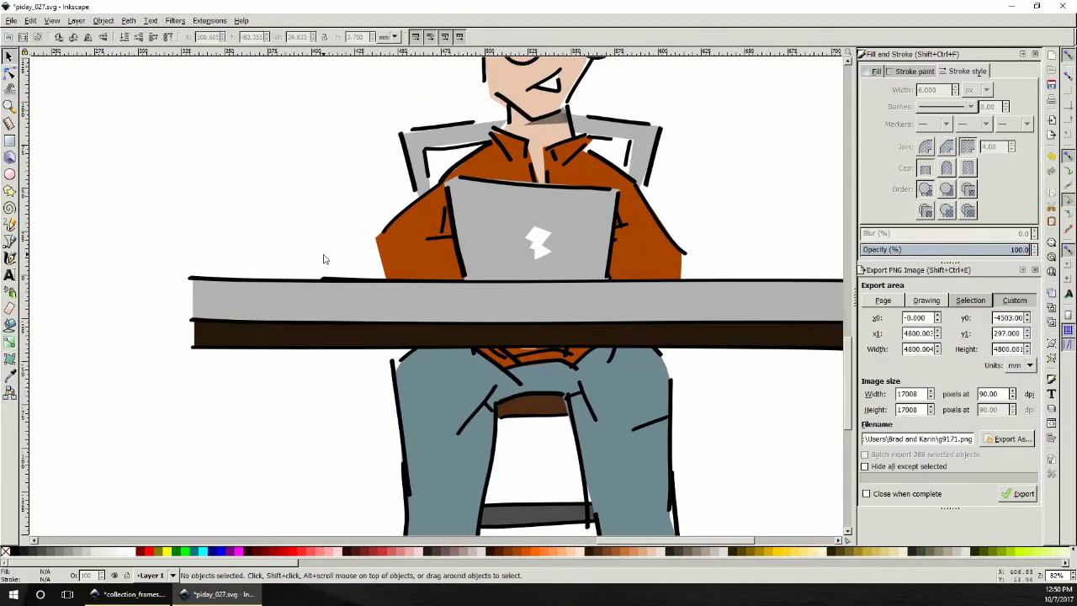
left_click(333, 279)
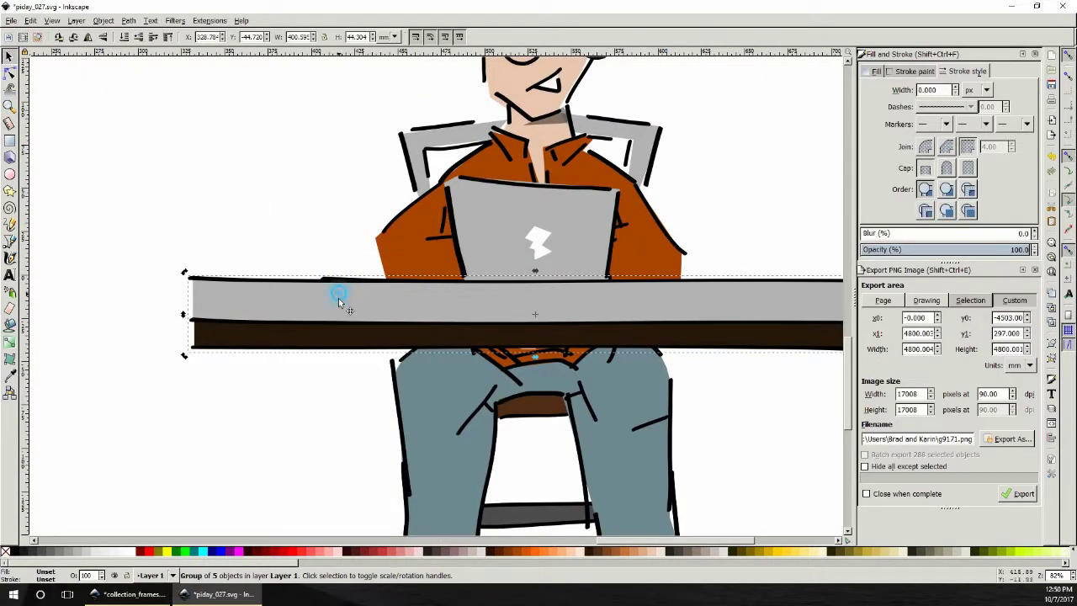
left_click_drag(339, 303, 337, 304)
- Delete the leftover brown tabletop shape and the stray black lines sticking out above the desk's upper edge
left_click(375, 284)
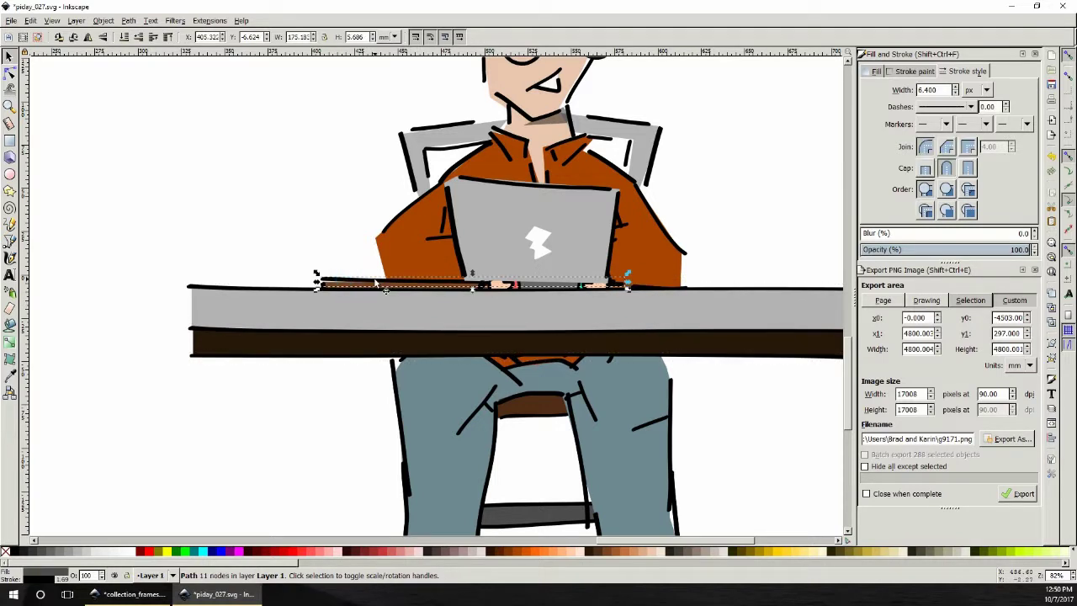
key("Escape")
left_click(333, 286)
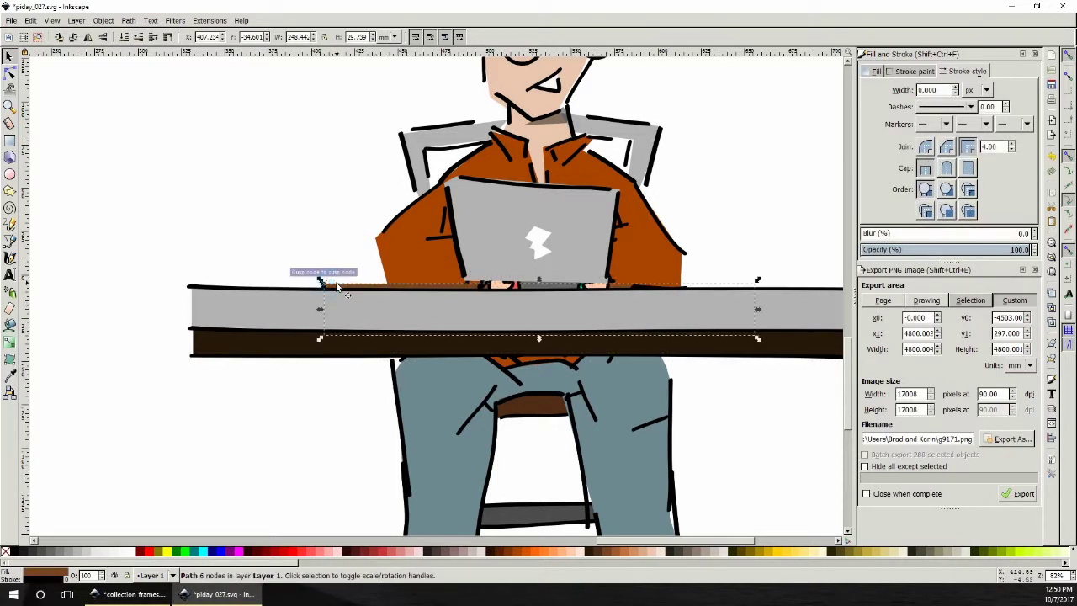
key("Delete")
left_click(325, 286)
key("Delete")
- Select all five parts inside the desk group and move them about 4.5 mm up against the laptop's lower edge
double_click(377, 315)
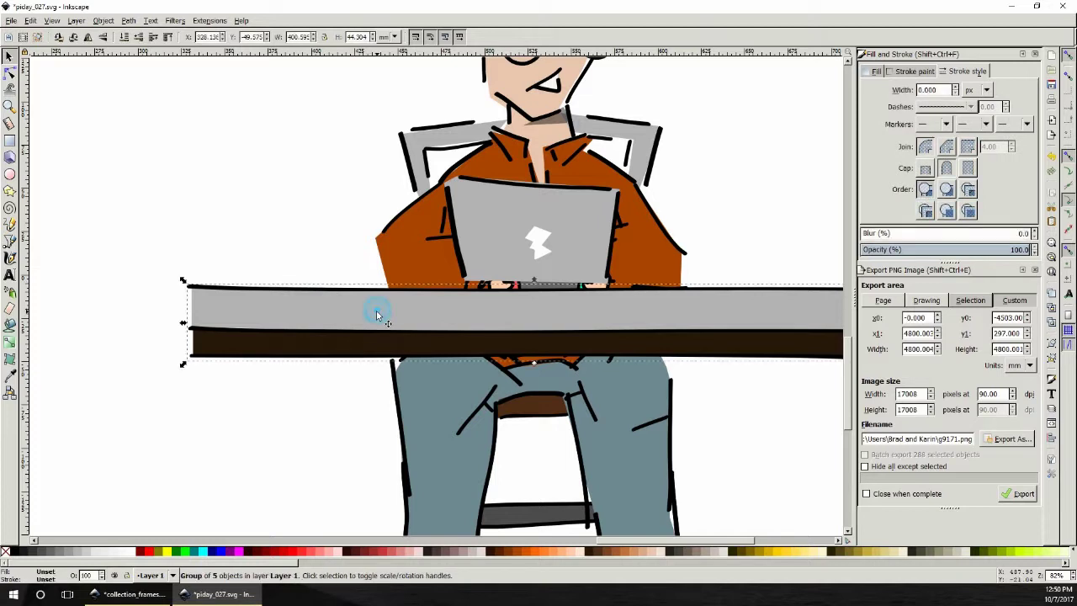
left_click(354, 307)
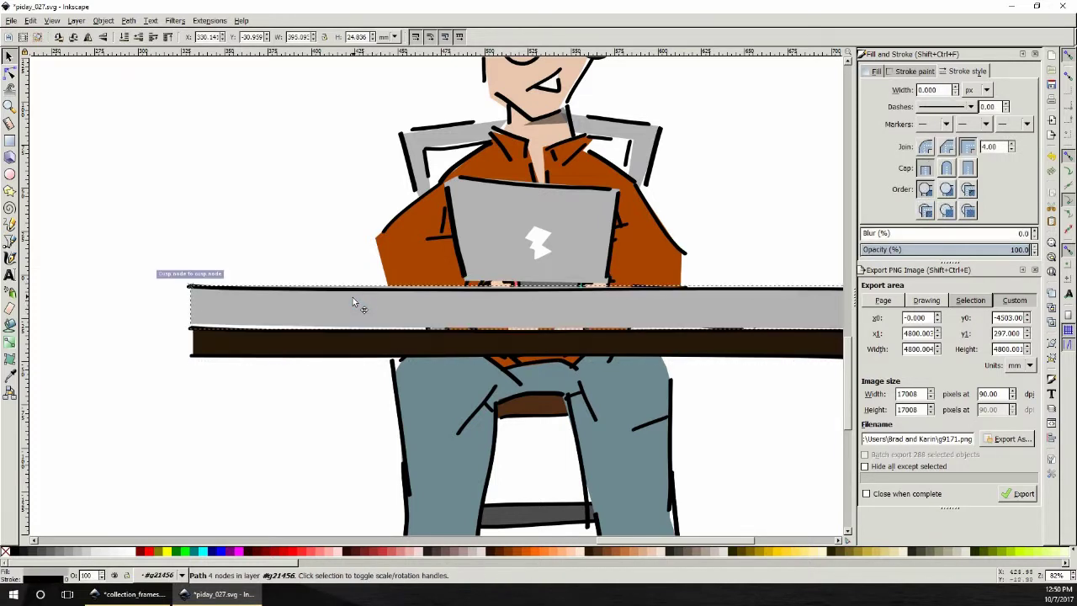
left_click_drag(353, 298, 353, 298)
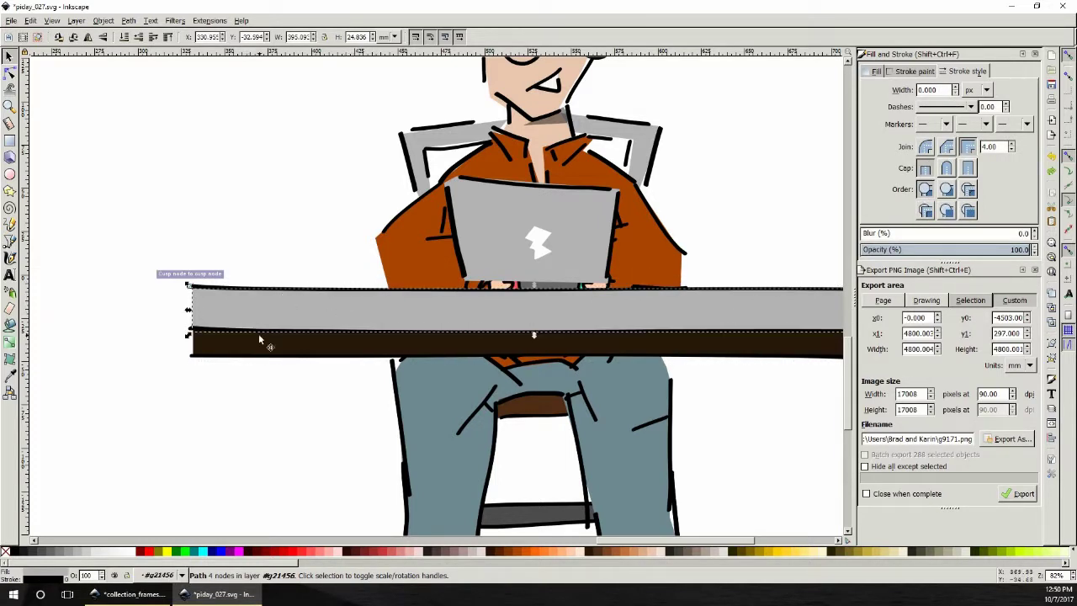
key("Escape")
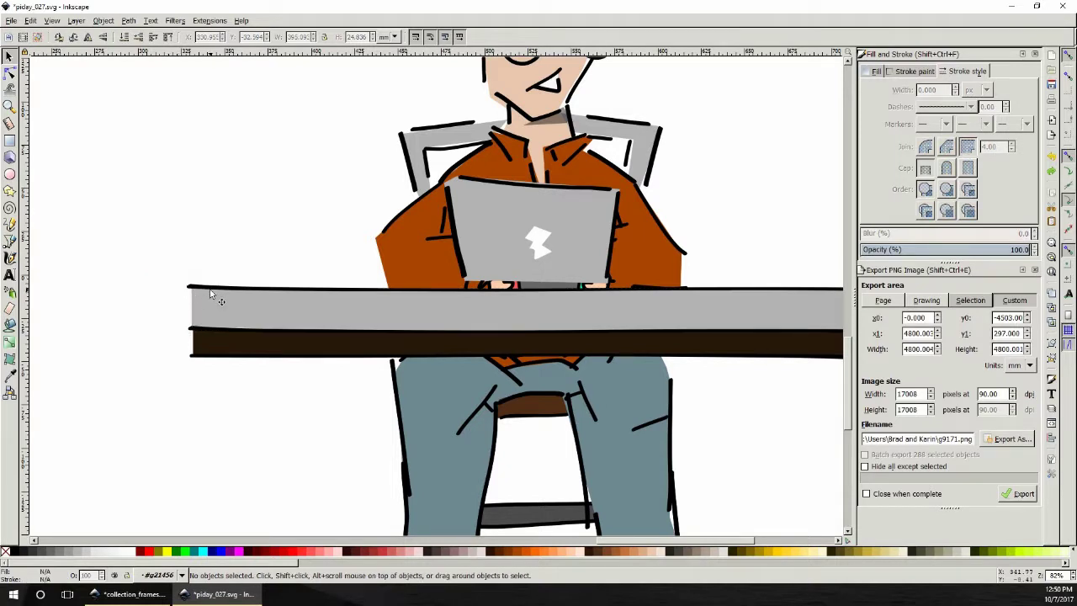
left_click(212, 294)
left_click(243, 337, "shift")
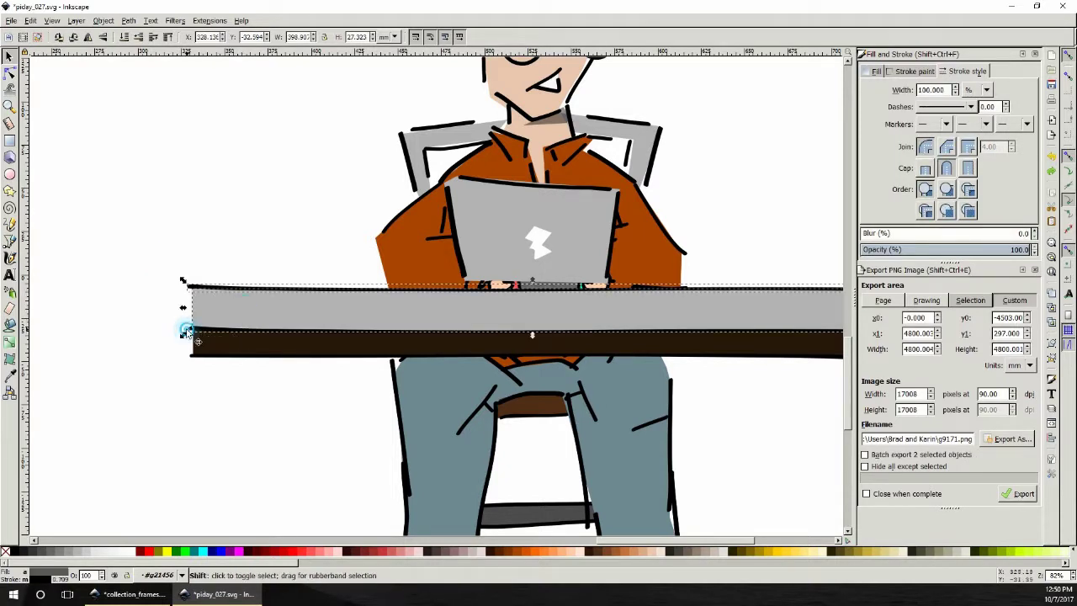
left_click(187, 331, "shift")
left_click(200, 343, "shift")
left_click(195, 364, "shift")
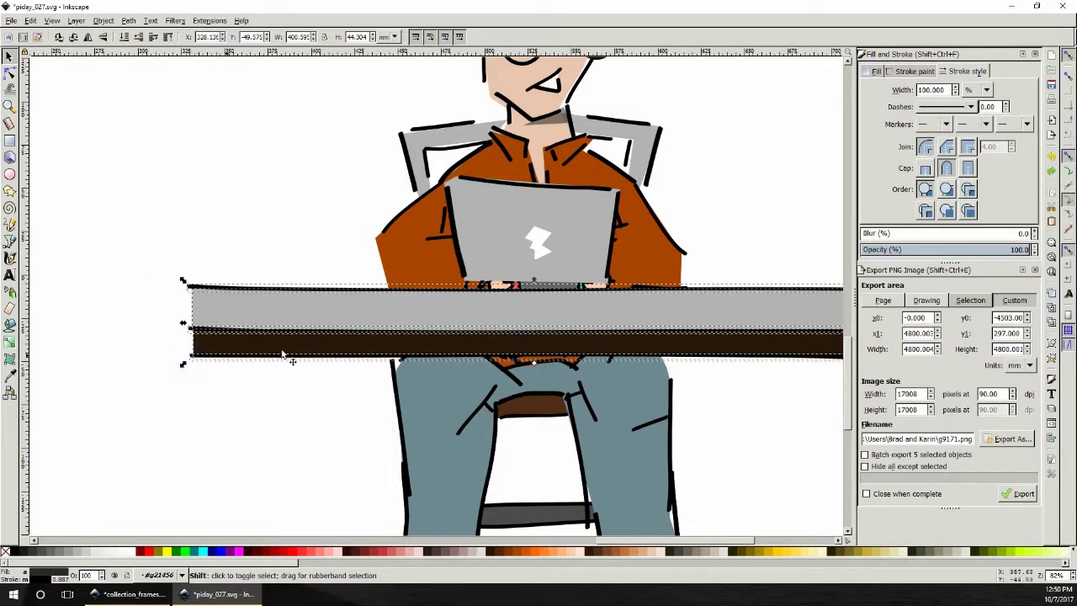
mouse_move(403, 319)
left_mouse_down()
mouse_move(404, 309)
mouse_move(406, 319)
left_mouse_up()
left_click(338, 215)
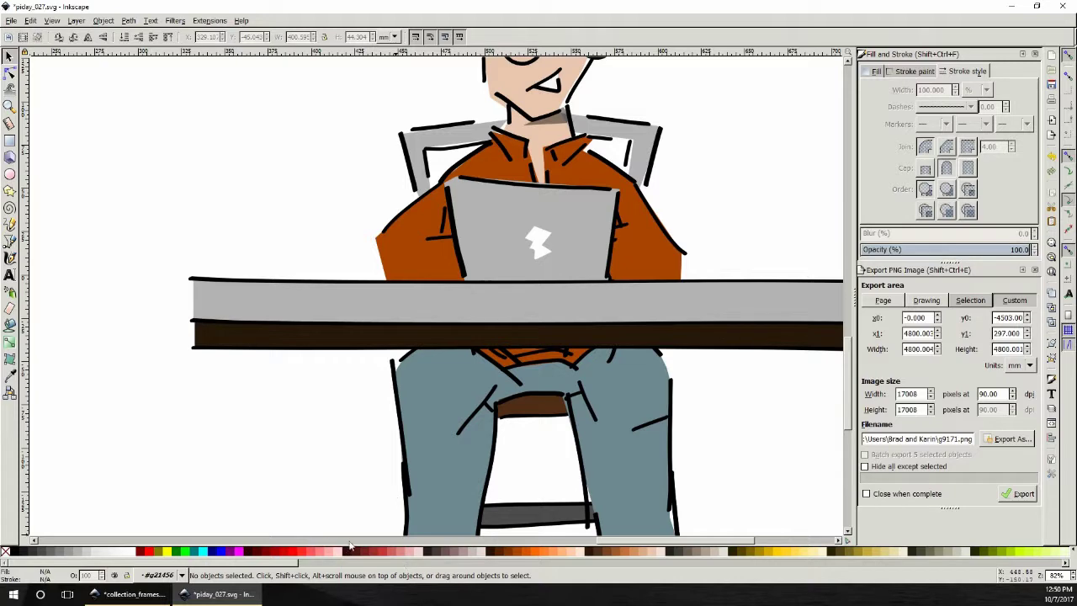
- Delete the stray black line crossing the orange shirt just below the desk
mouse_move(640, 541)
left_mouse_down()
mouse_move(686, 551)
mouse_move(643, 547)
mouse_move(667, 545)
left_mouse_up()
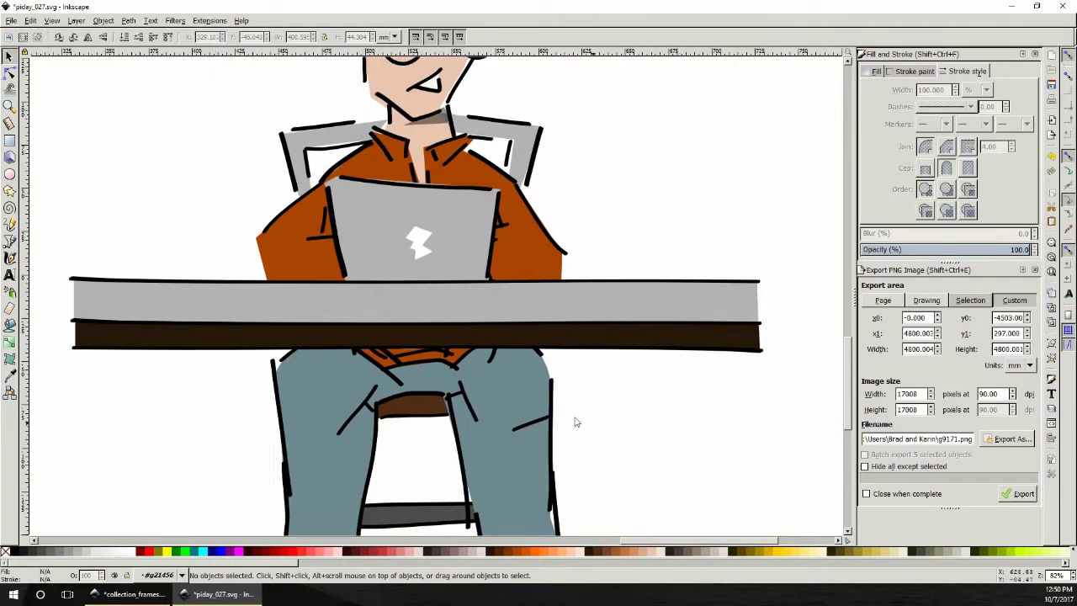
left_click(417, 357)
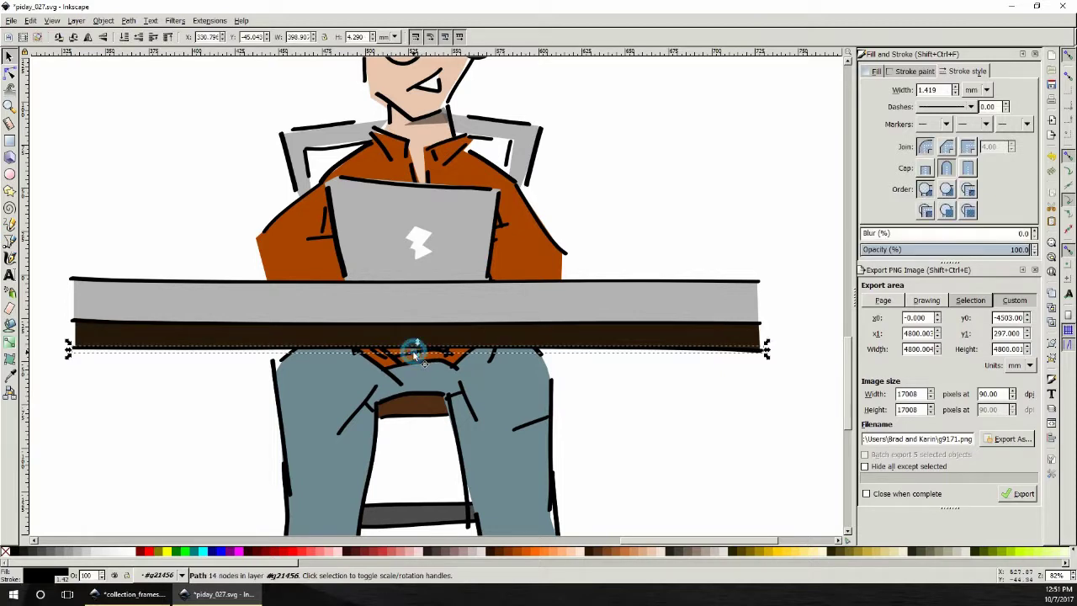
left_click(424, 365, "alt")
key("Escape")
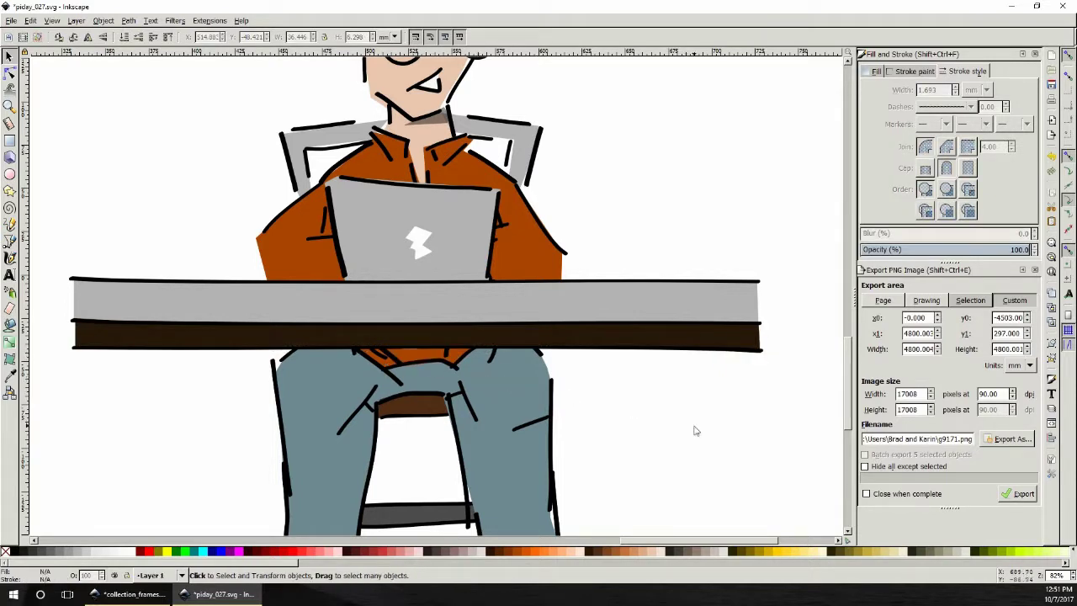
- Delete the two stray black lines beside the inner sides of the man's ankles
scroll(641, 406, "down", 5)
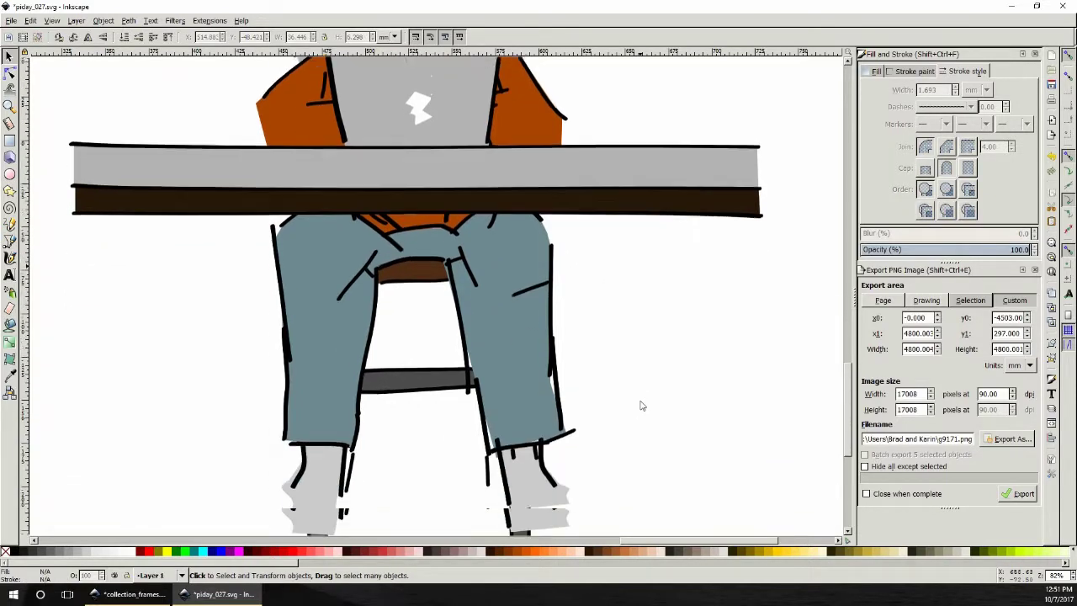
scroll(639, 407, "up", 1)
left_click(493, 482)
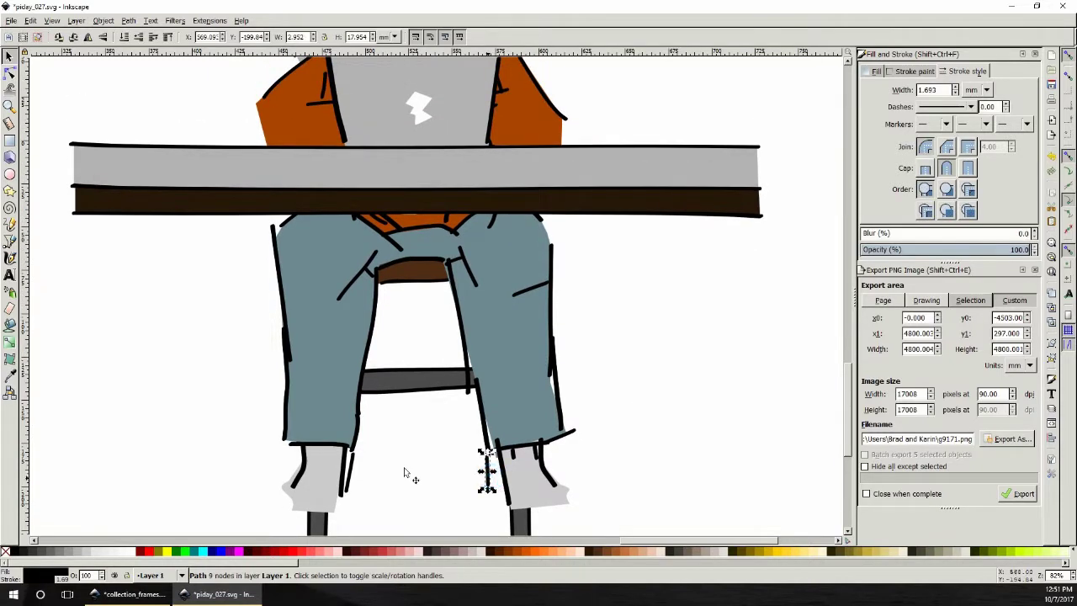
key("Escape")
left_click(349, 465)
key("Escape")
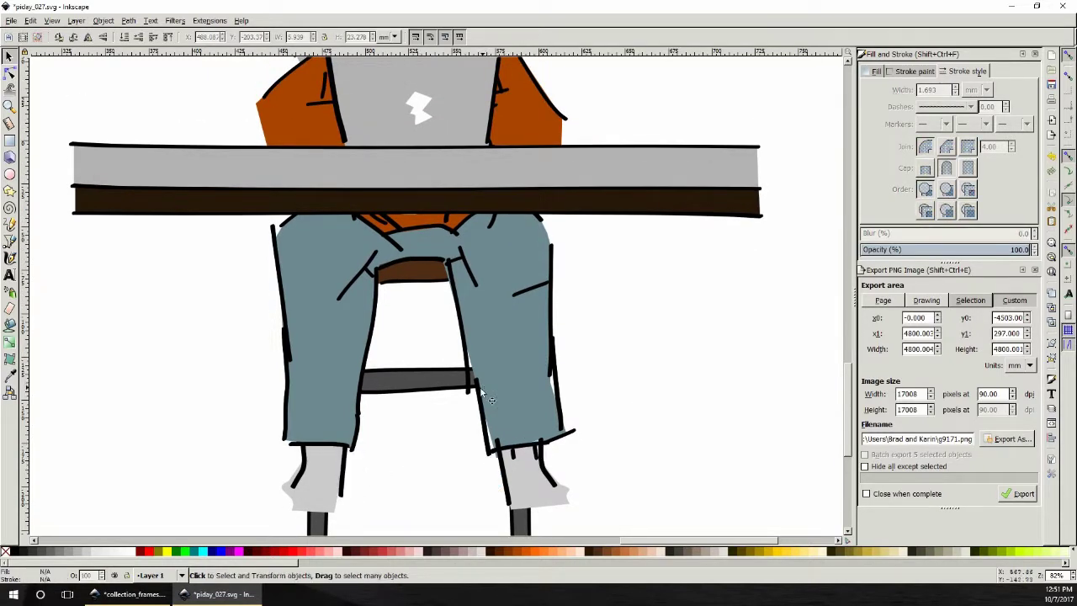
- Shift the short black line along the inner edge of the chair back's right upright
scroll(627, 422, "up", 1)
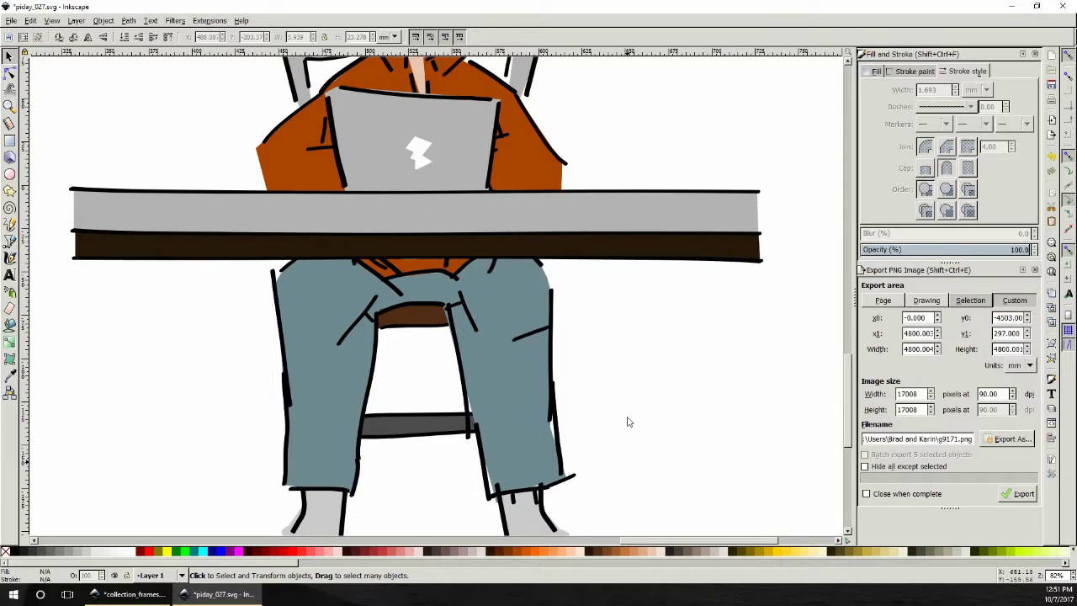
scroll(637, 444, "up", 5)
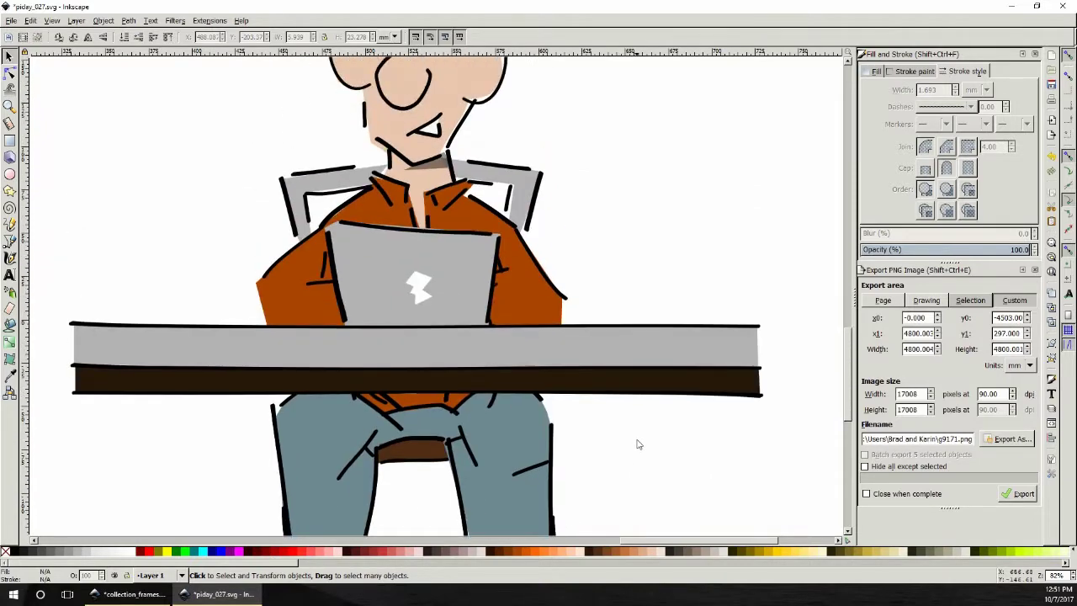
left_click_drag(513, 308, 514, 271)
left_click(620, 322)
- Draw a pointed shoe outline with calligraphic strokes below the grey sock on the left leg
scroll(620, 322, "up", 2)
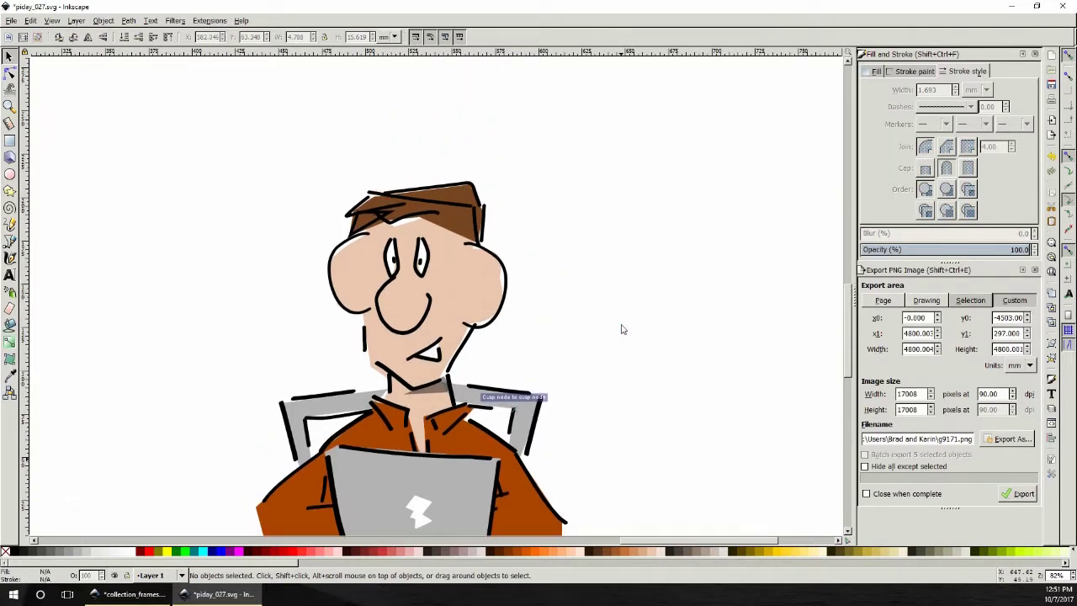
scroll(621, 329, "down", 10)
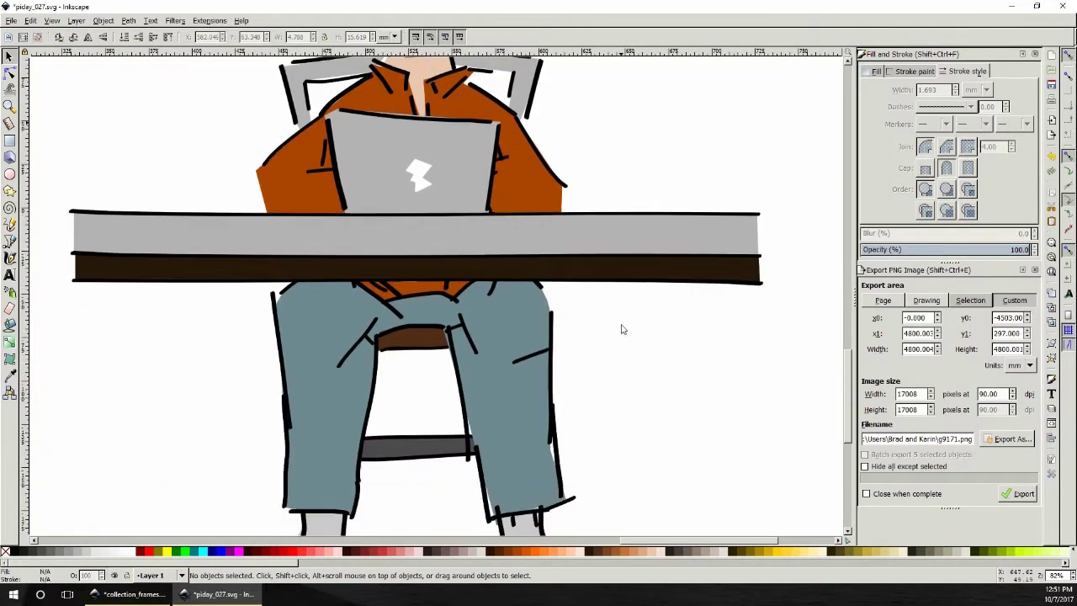
scroll(564, 347, "up", 4)
scroll(564, 347, "down", 4)
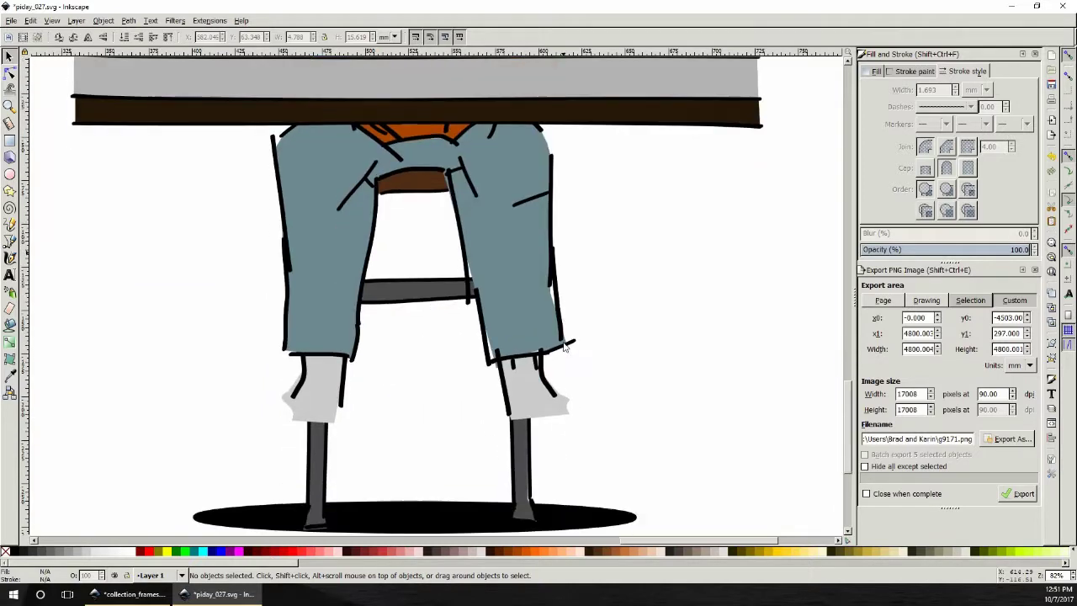
left_click(11, 258)
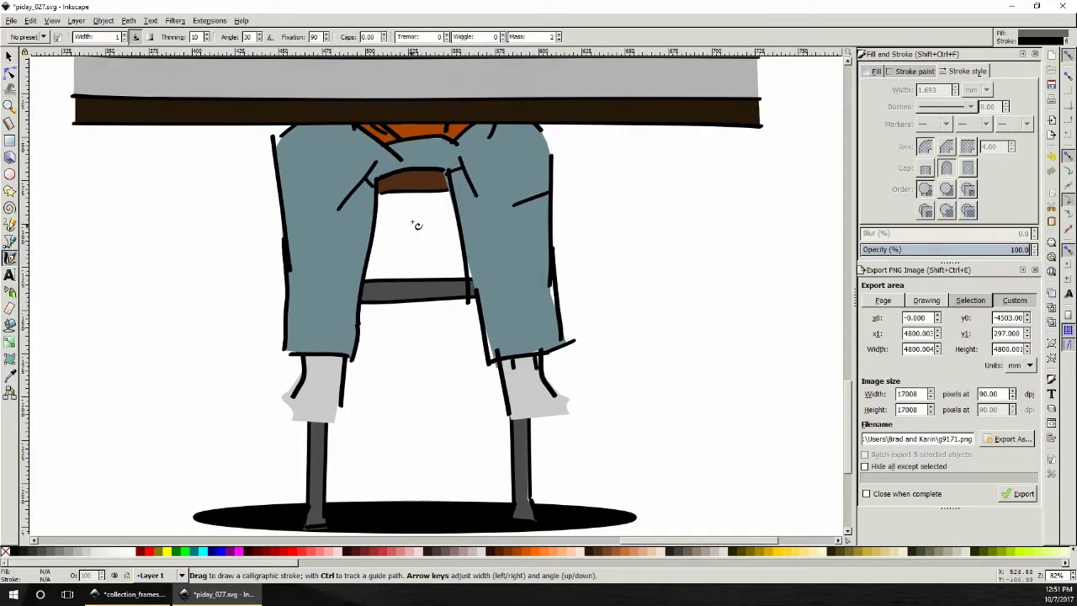
scroll(637, 294, "up", 7)
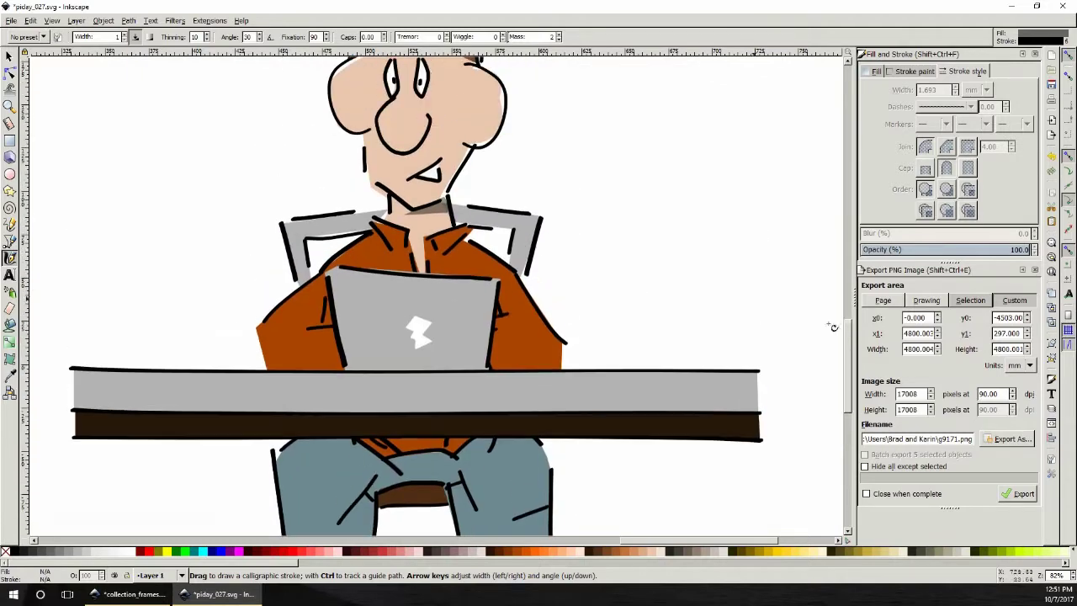
left_click_drag(848, 354, 864, 427)
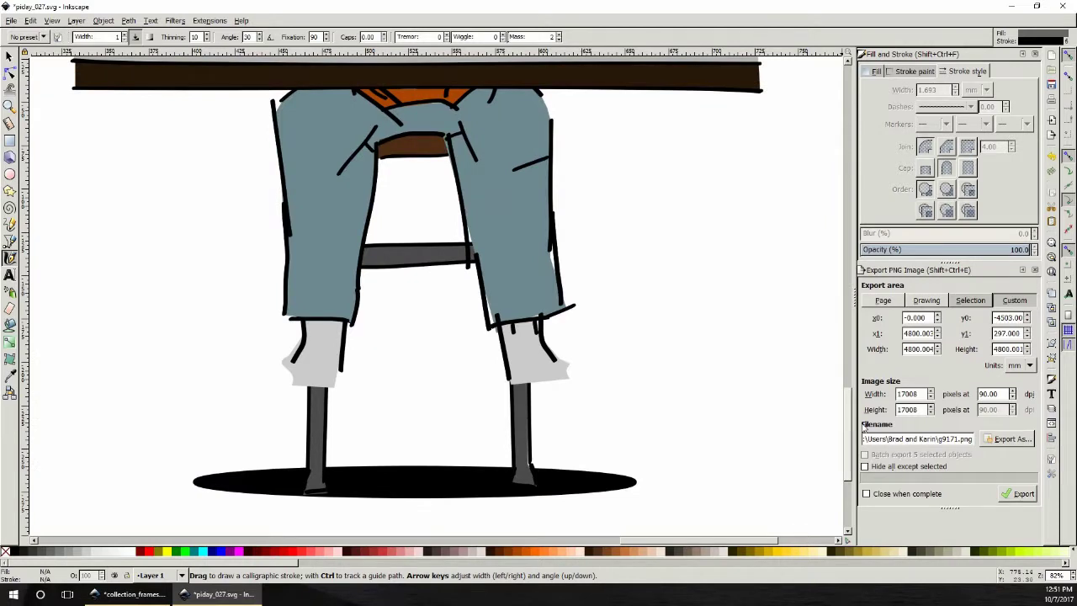
scroll(493, 474, "up", 2)
scroll(397, 381, "down", 5)
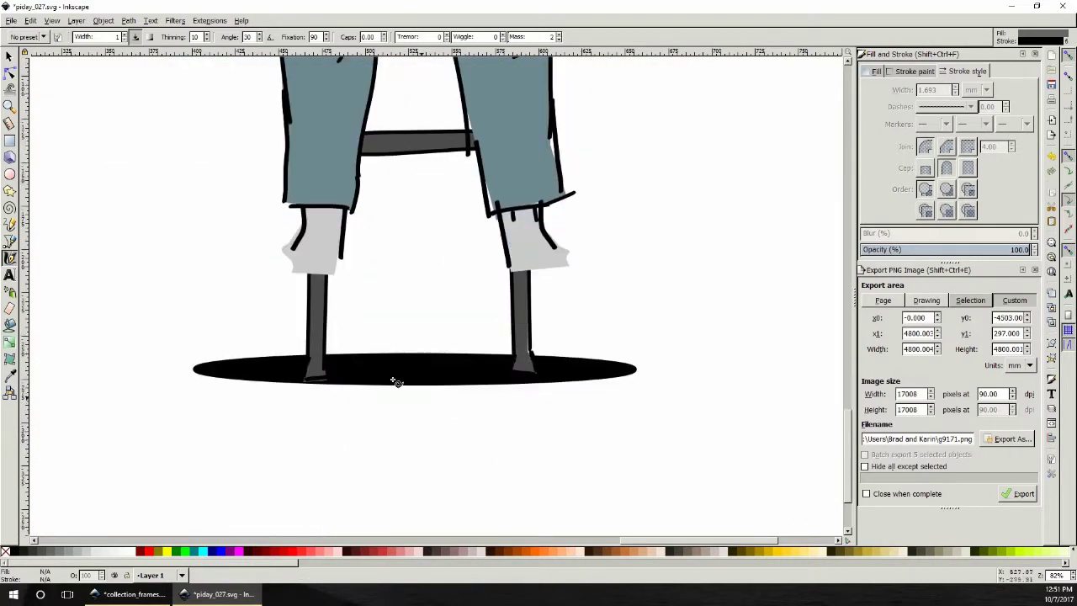
left_click_drag(294, 252, 283, 307)
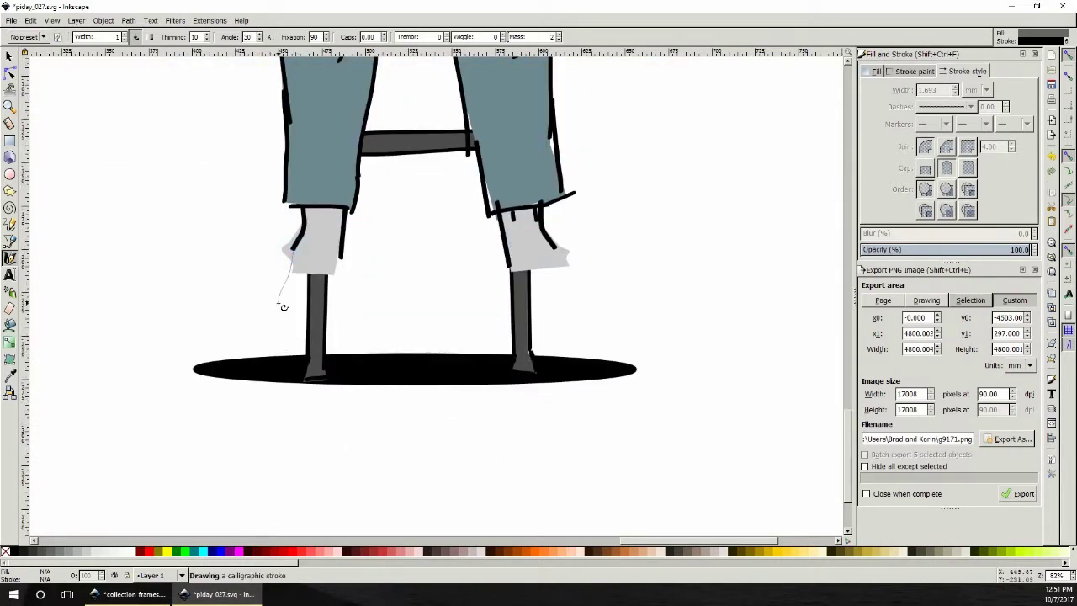
left_click_drag(339, 263, 337, 268)
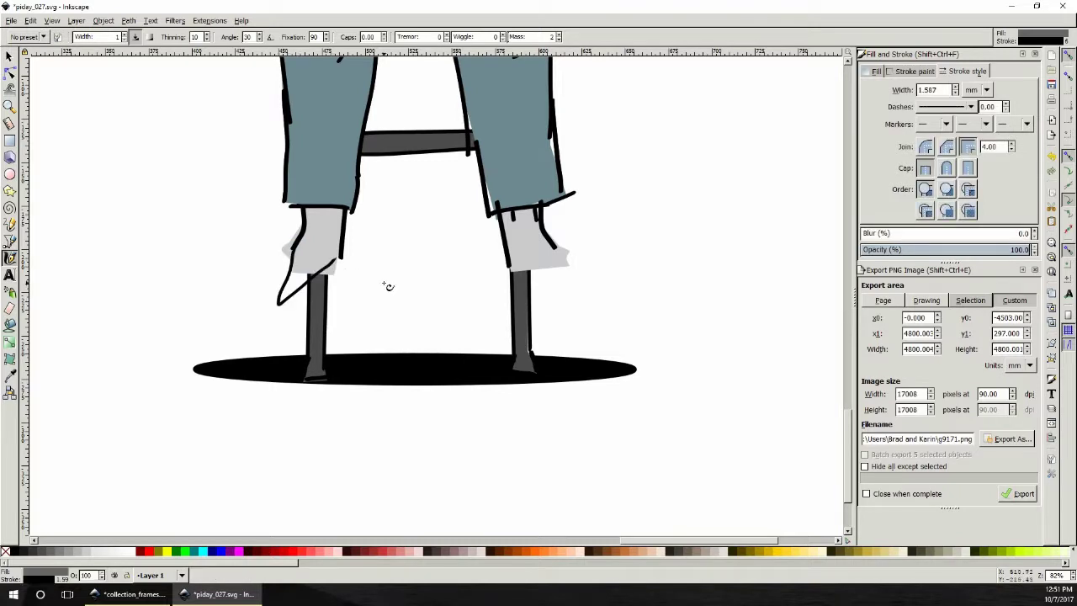
- Enlarge the shoe outline to about 36 mm wide and 40 mm high
left_click(9, 56)
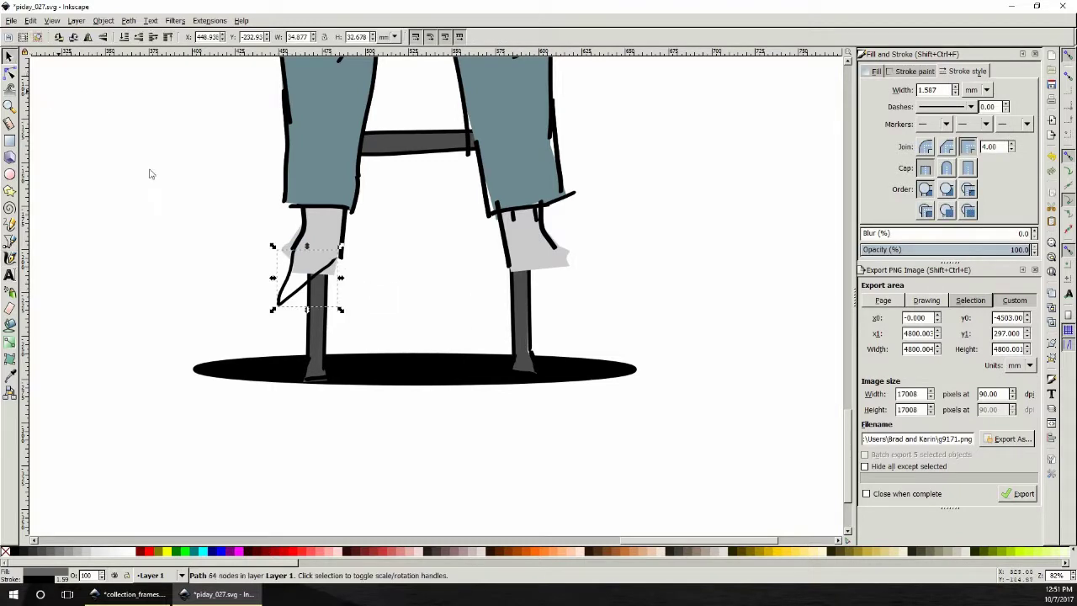
left_click(269, 306)
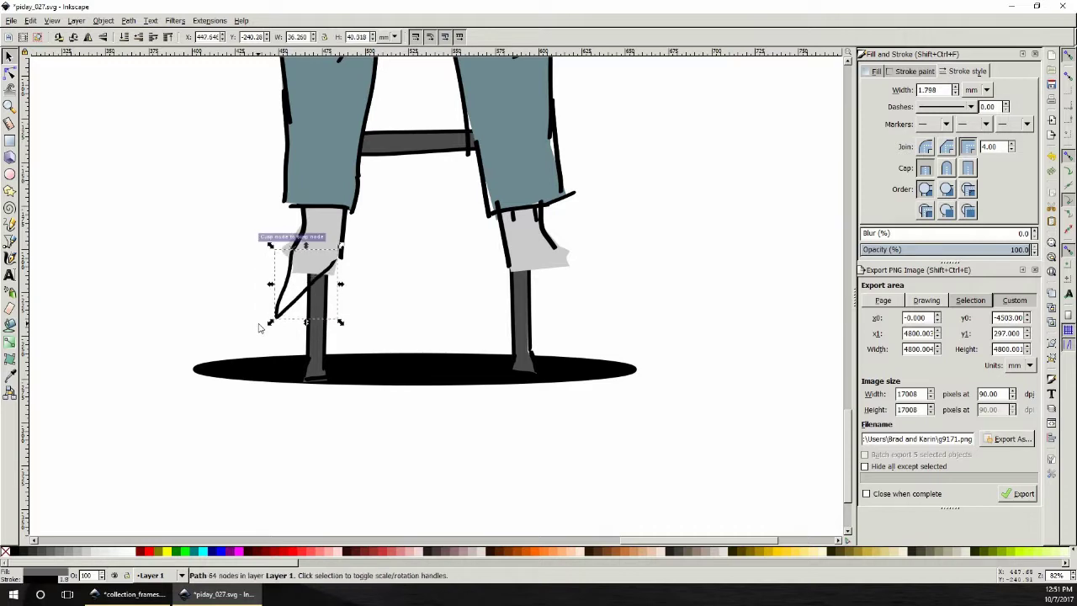
left_click(439, 304)
- Delete the grey sock, the ankle lines and the black trouser outline strokes from the man's right leg
scroll(698, 295, "up", 6)
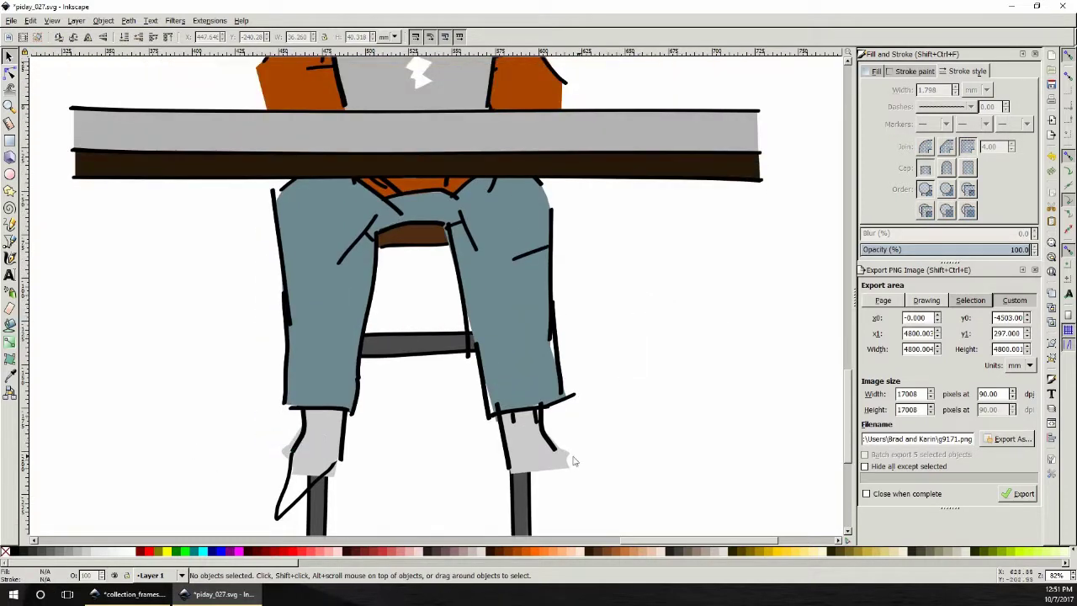
left_click(560, 459)
key("Delete")
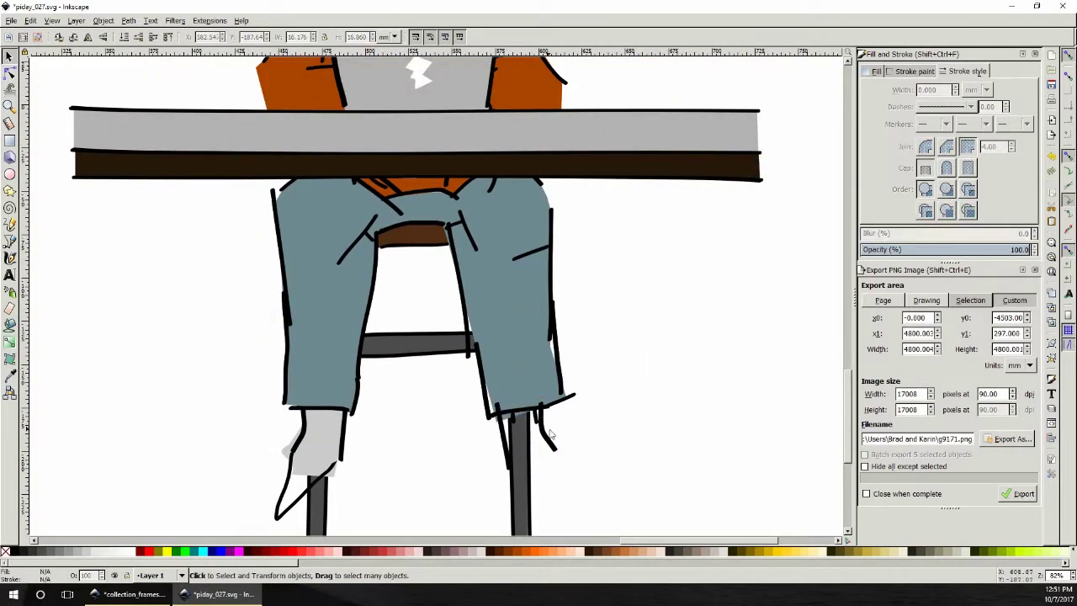
left_click(548, 429)
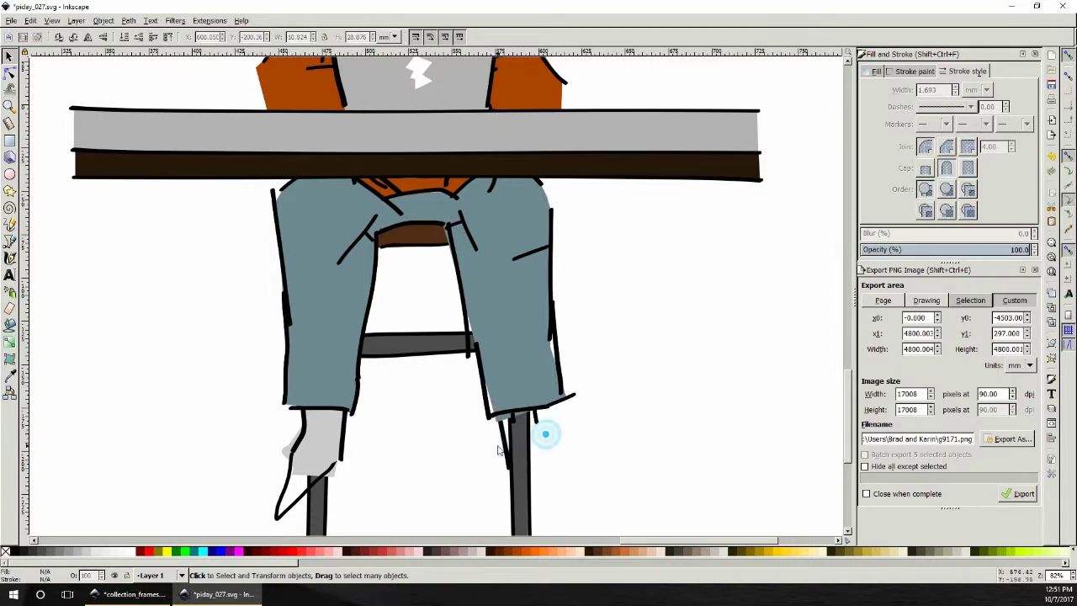
left_click(514, 421)
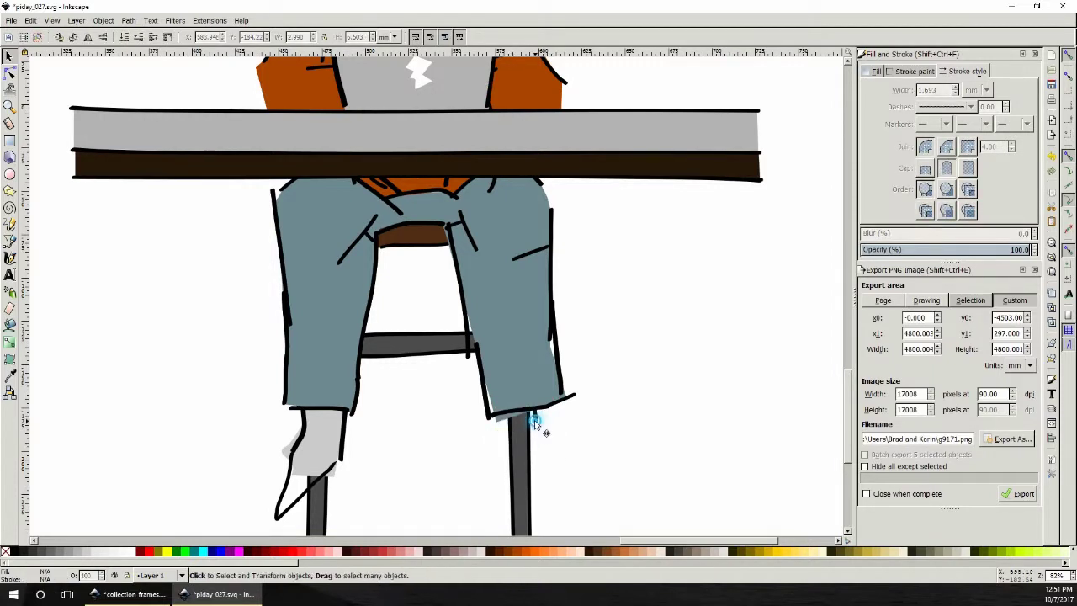
mouse_move(614, 438)
left_mouse_down()
mouse_move(456, 307)
mouse_move(436, 215)
left_mouse_up()
key("Delete")
left_click(499, 285)
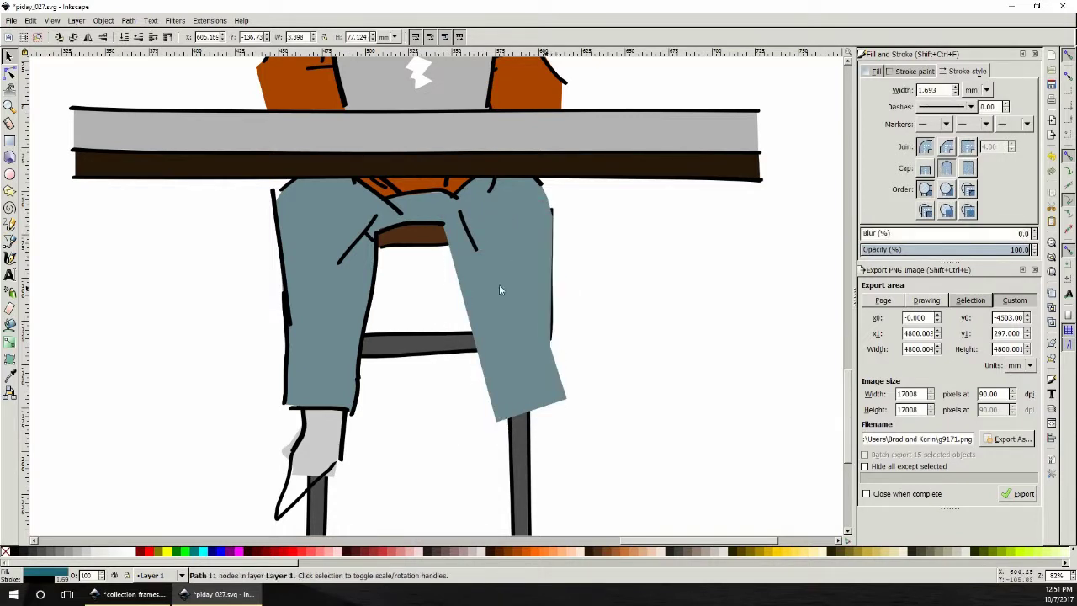
left_click(515, 290)
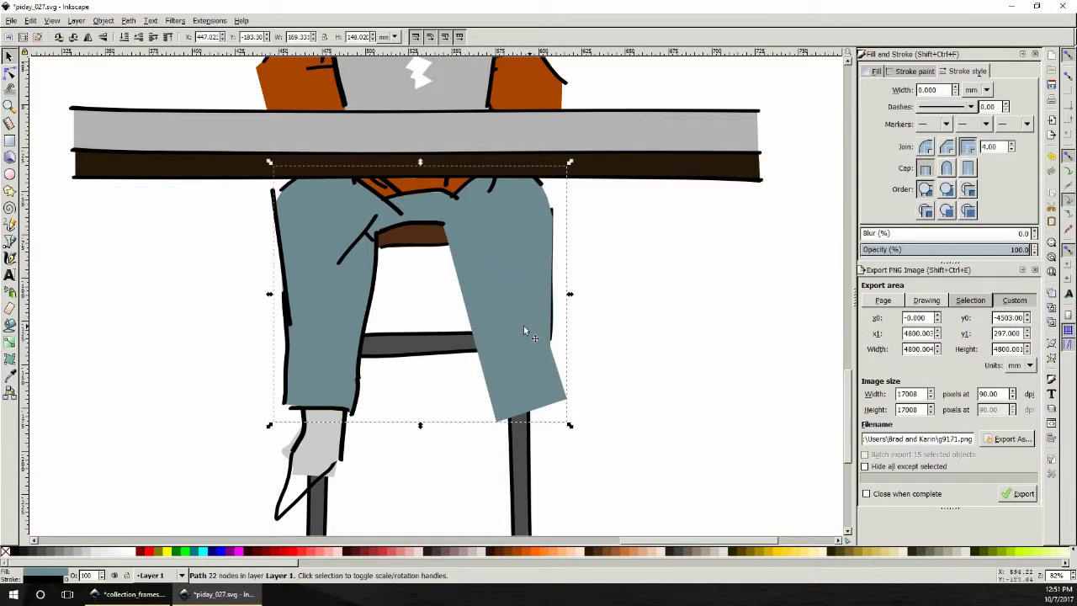
left_click(9, 74)
left_click_drag(584, 447, 451, 325)
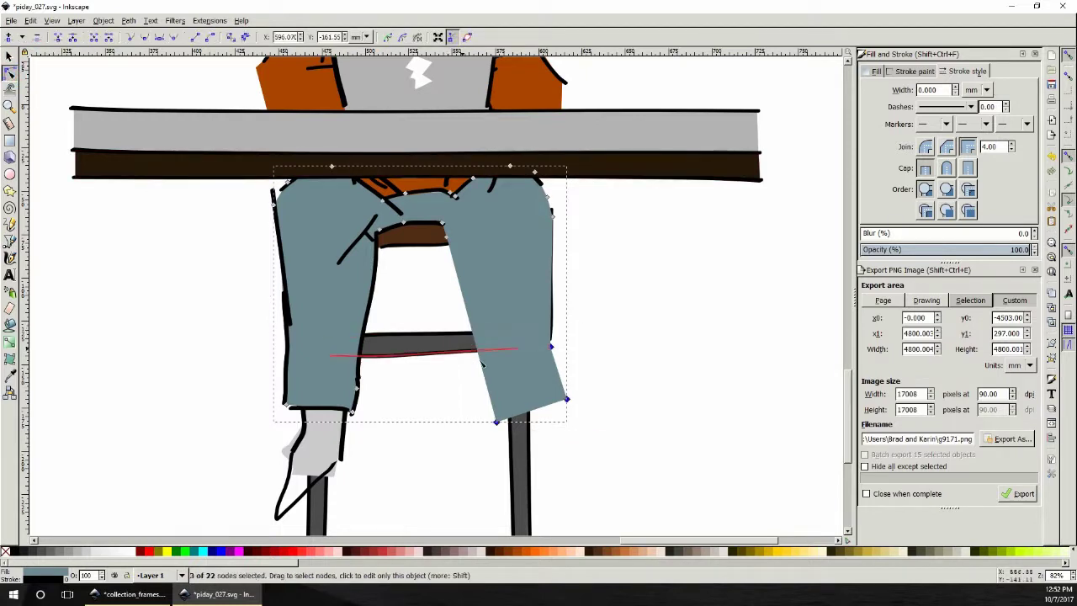
left_click(556, 349)
left_click(553, 349)
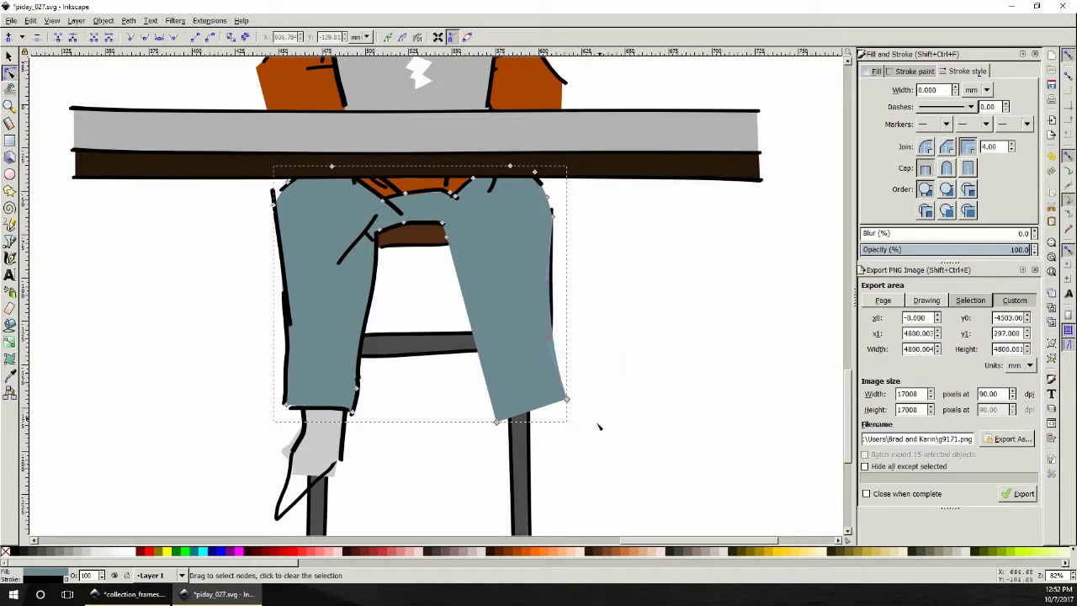
left_click_drag(578, 433, 474, 282)
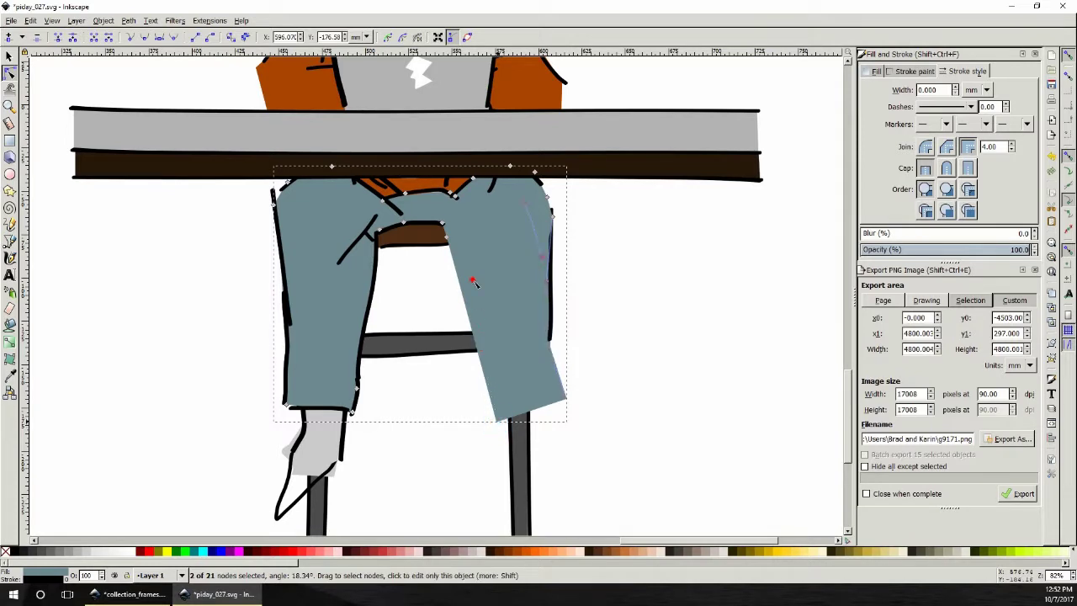
- Delete the upper copy of the blue-grey trousers and raise the remaining copy's right hem nodes to just below the seat
left_click(10, 55)
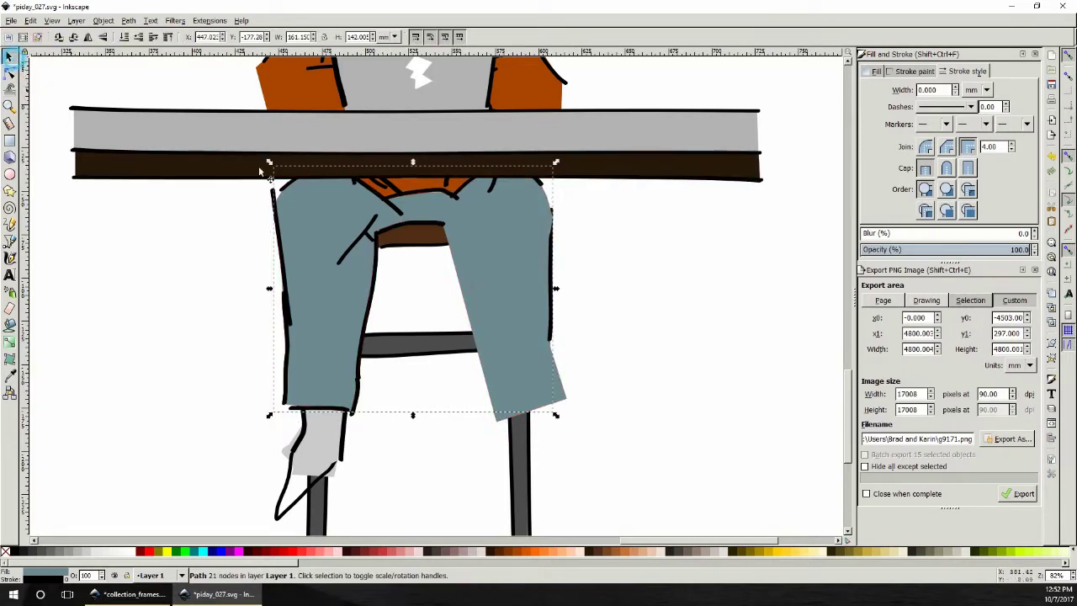
left_click(504, 237)
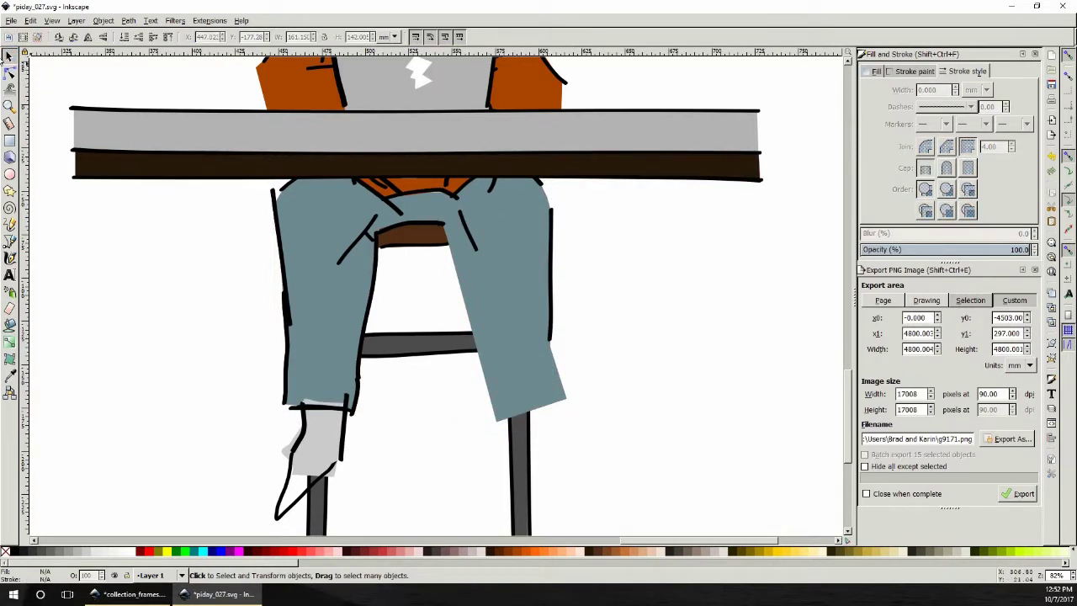
left_click(488, 342)
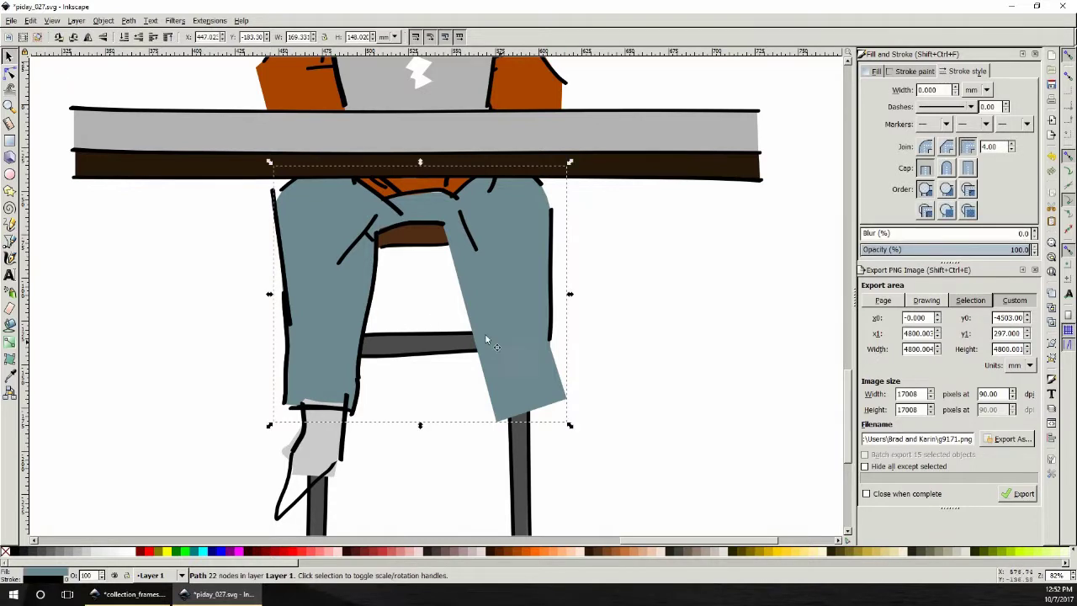
left_click(9, 73)
left_click_drag(546, 388, 584, 440)
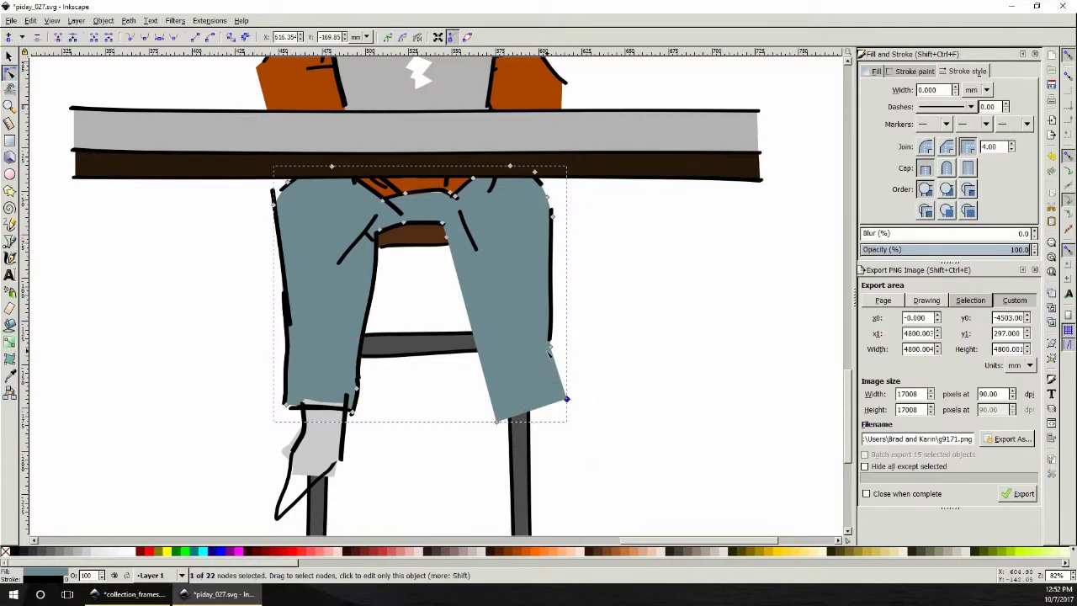
left_click_drag(471, 365, 488, 283)
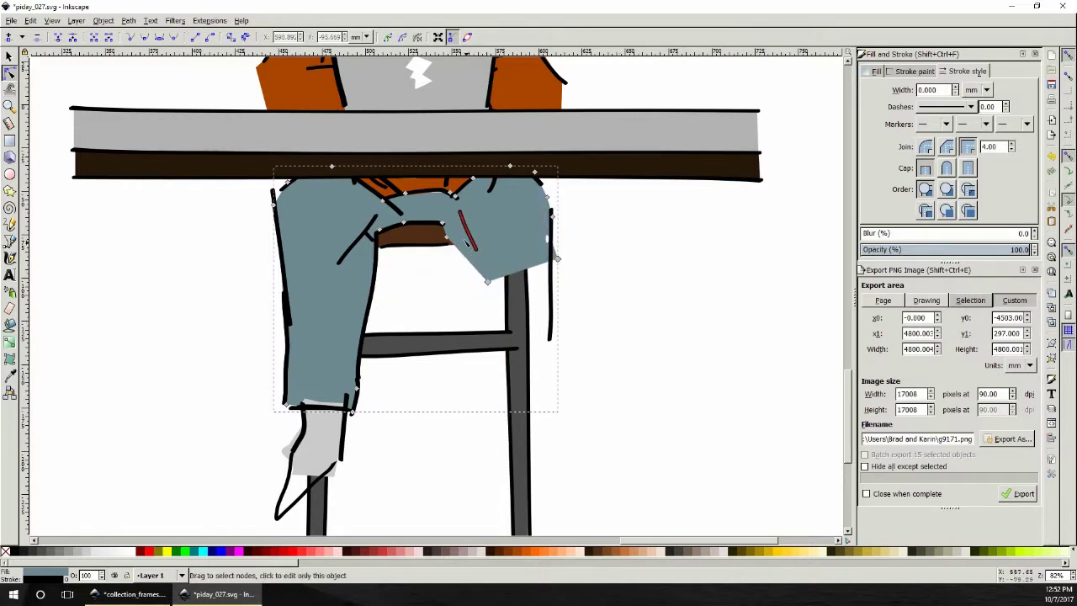
- Extend the shortened thigh across to the left leg's inner edge and reshape the crotch nodes to cover the brown seat
left_click_drag(448, 240, 373, 240)
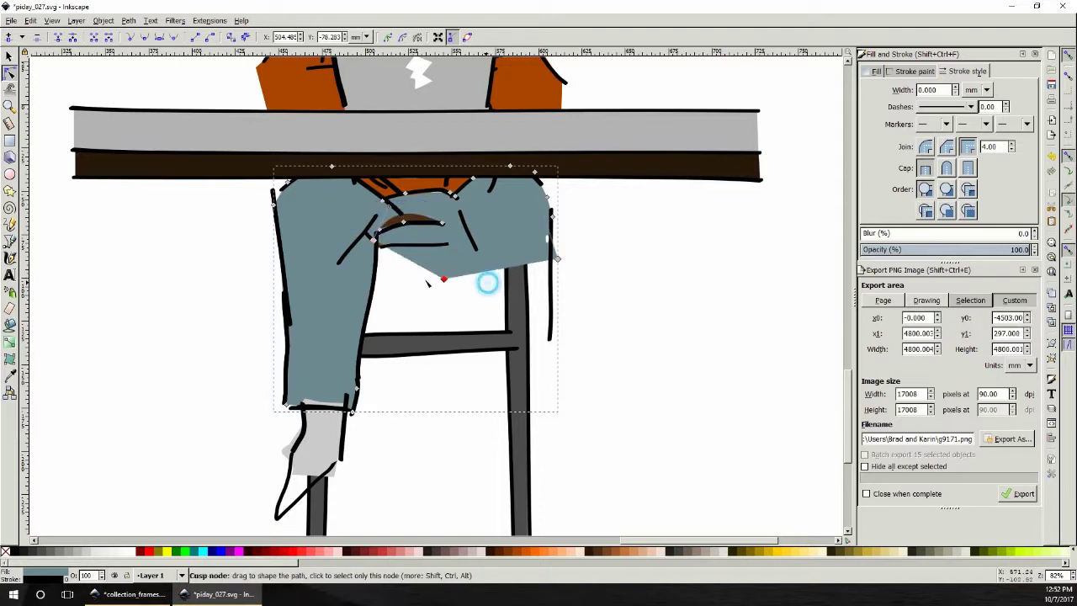
left_click_drag(488, 281, 368, 293)
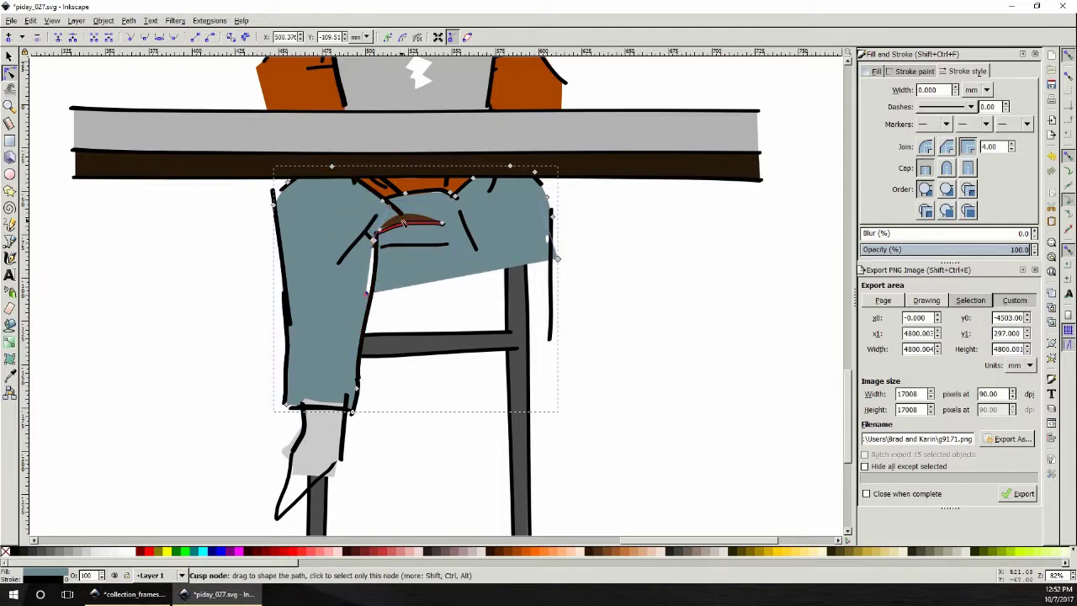
left_click_drag(391, 210, 404, 227)
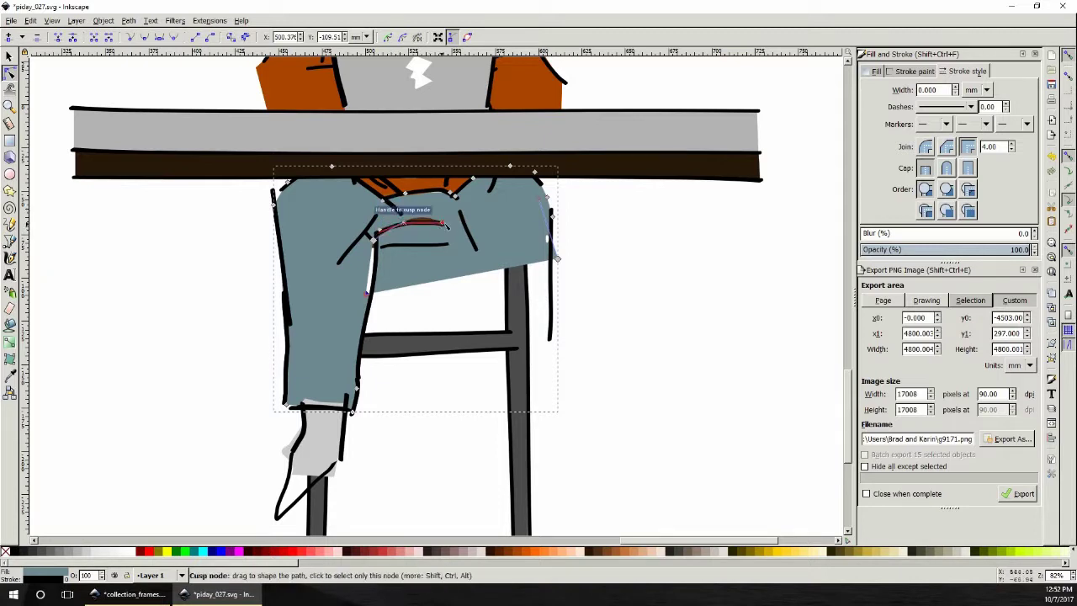
left_click(444, 226)
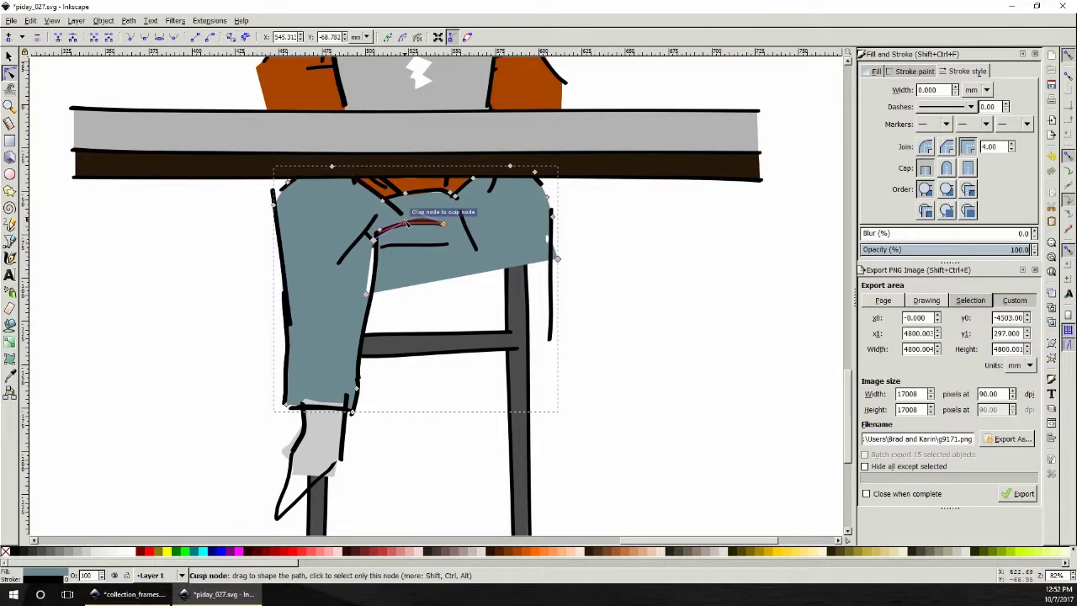
left_click_drag(398, 212, 413, 229)
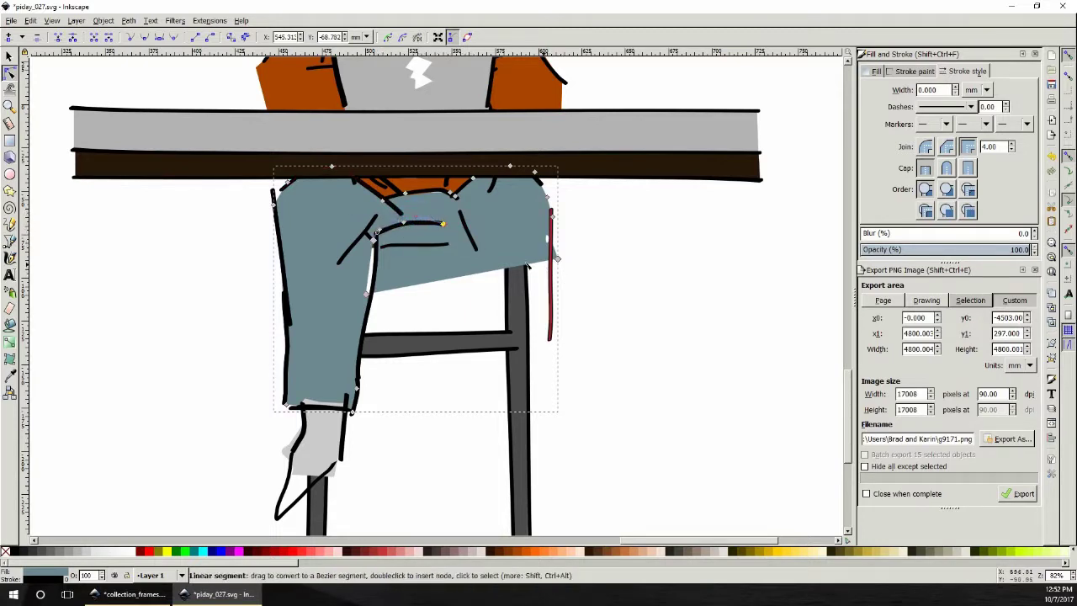
- Move the thigh's outer lower node inward over the chair leg and smooth it into a rounded knee underside
left_click_drag(557, 258, 516, 198)
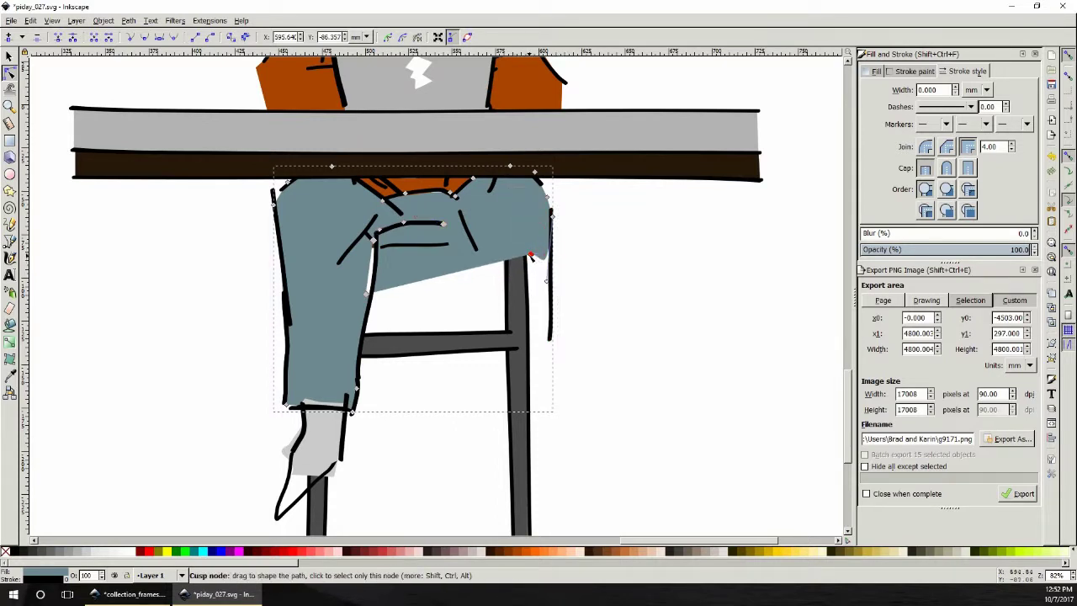
mouse_move(534, 252)
left_mouse_down()
mouse_move(534, 242)
mouse_move(515, 253)
left_mouse_up()
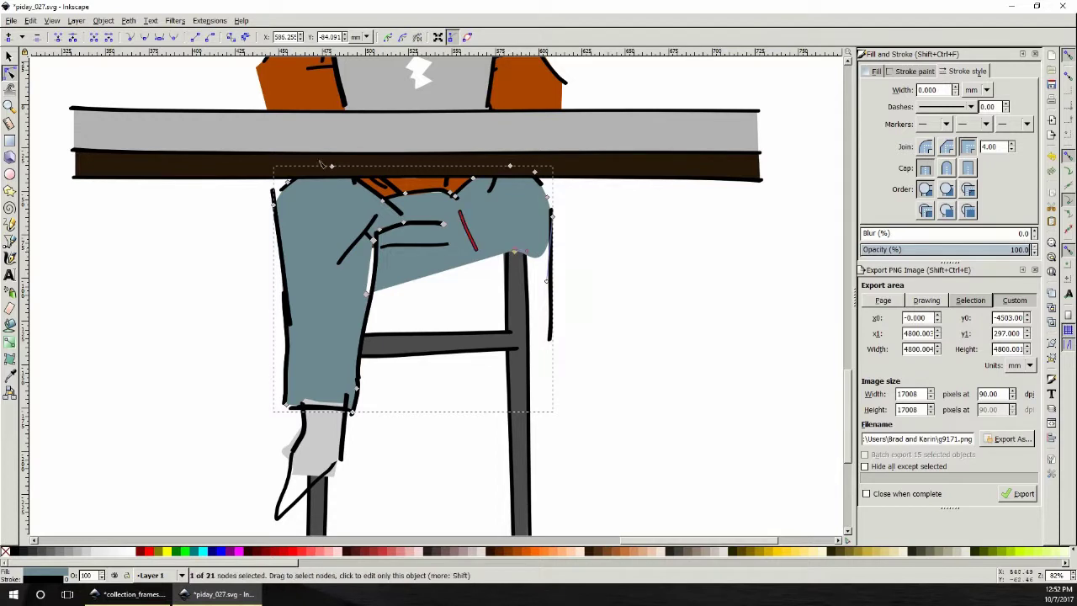
left_click(173, 37)
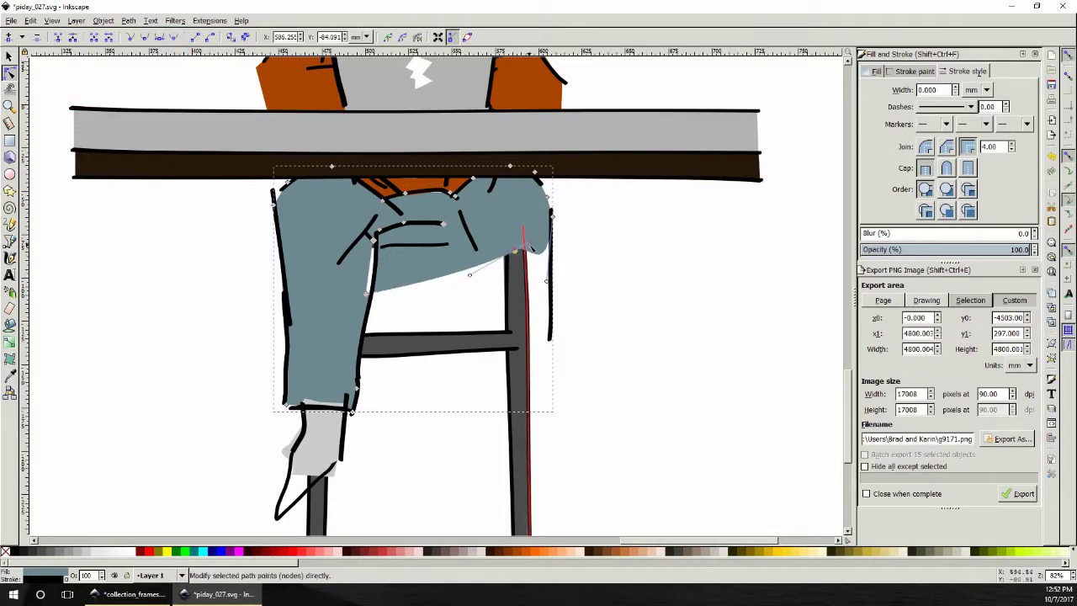
mouse_move(532, 247)
left_mouse_down()
mouse_move(535, 258)
mouse_move(518, 258)
left_mouse_up()
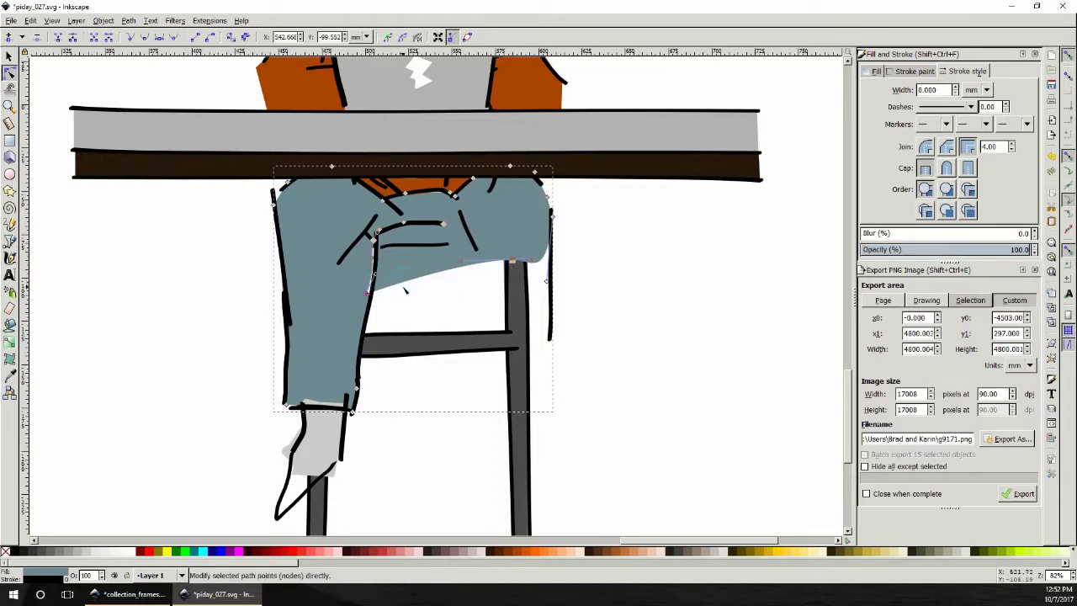
scroll(623, 337, "up", 5)
scroll(623, 338, "down", 3)
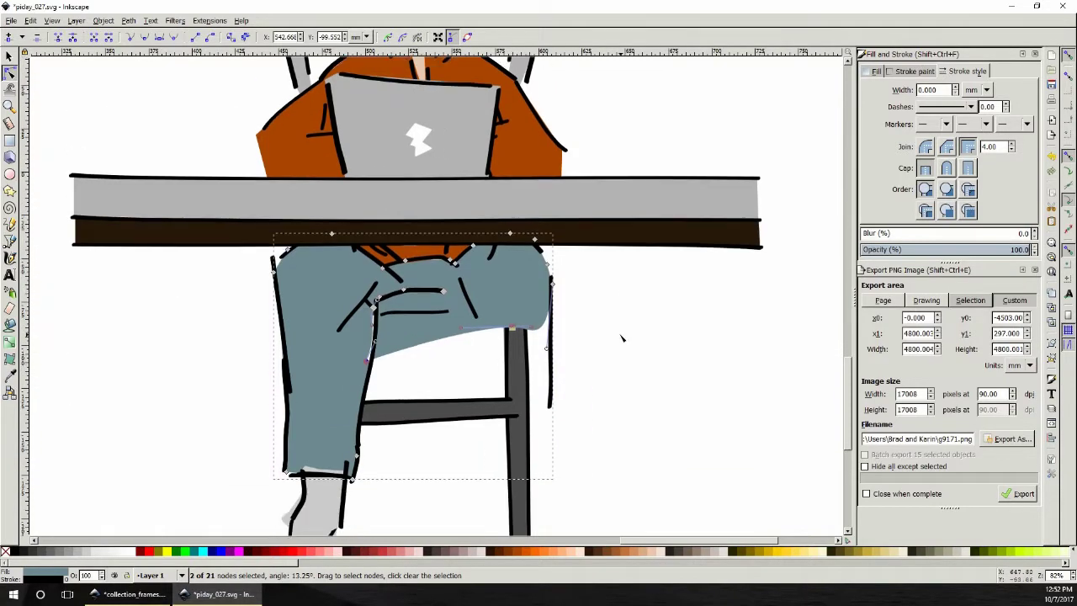
- Delete the short horizontal seat line across the thigh and the vertical black line beside the right knee
left_click(9, 56)
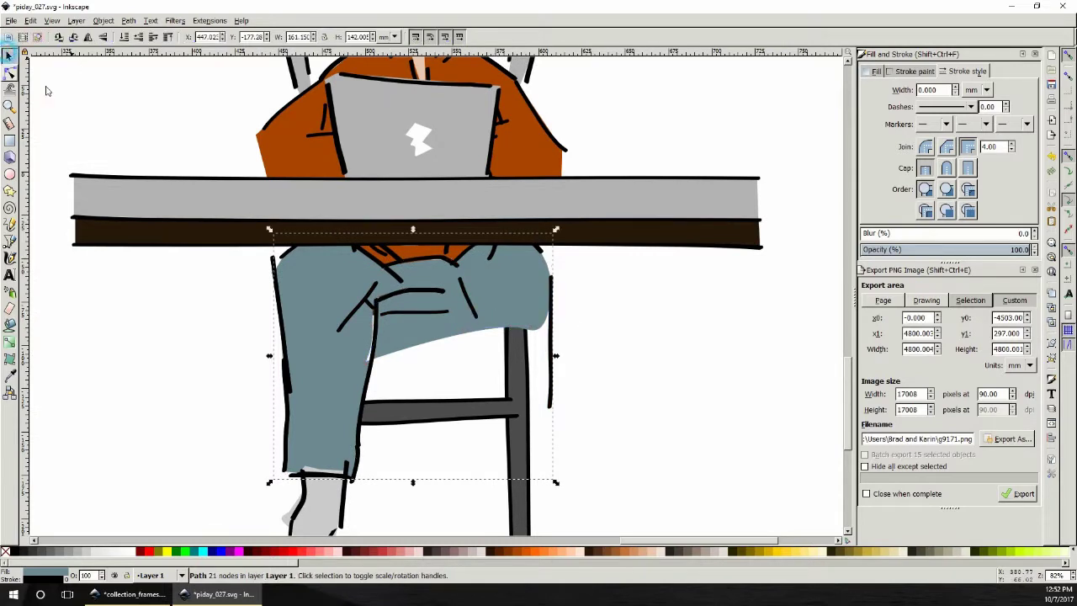
left_click(424, 312)
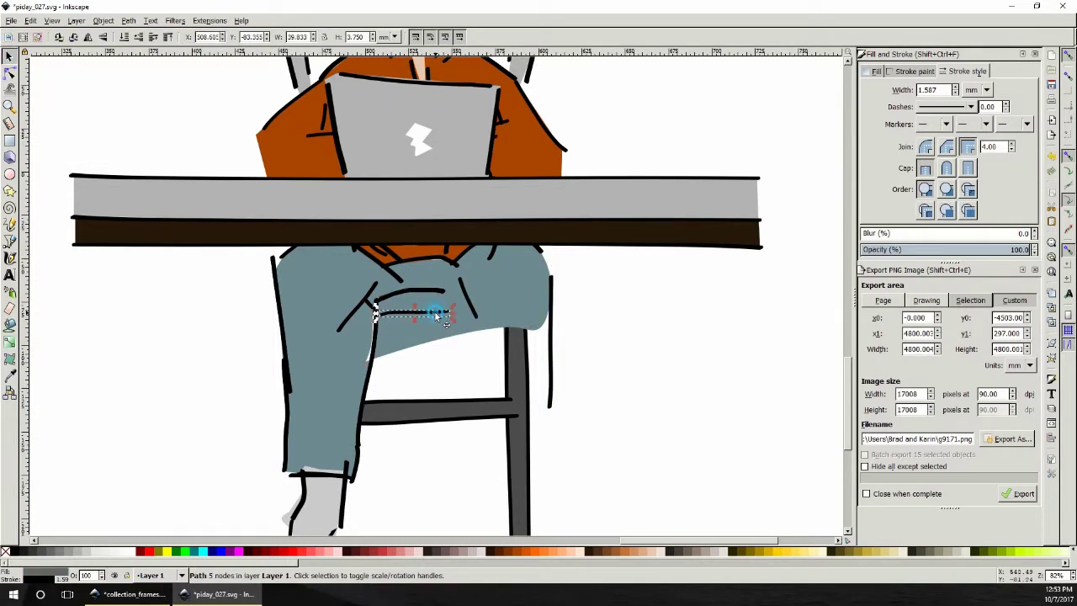
left_click_drag(437, 314, 721, 328)
key("Delete")
left_click_drag(553, 348, 453, 316)
left_click(418, 321)
- Adjust the trousers' nodes along the left leg's inner edge to close the white gap beside the outline
left_click(9, 73)
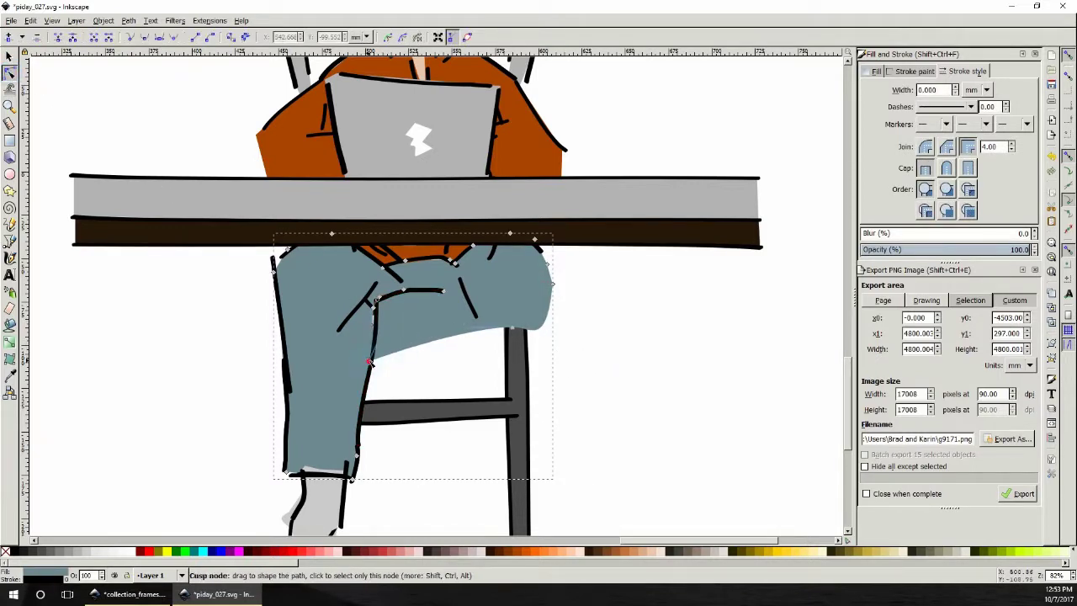
left_click(370, 362)
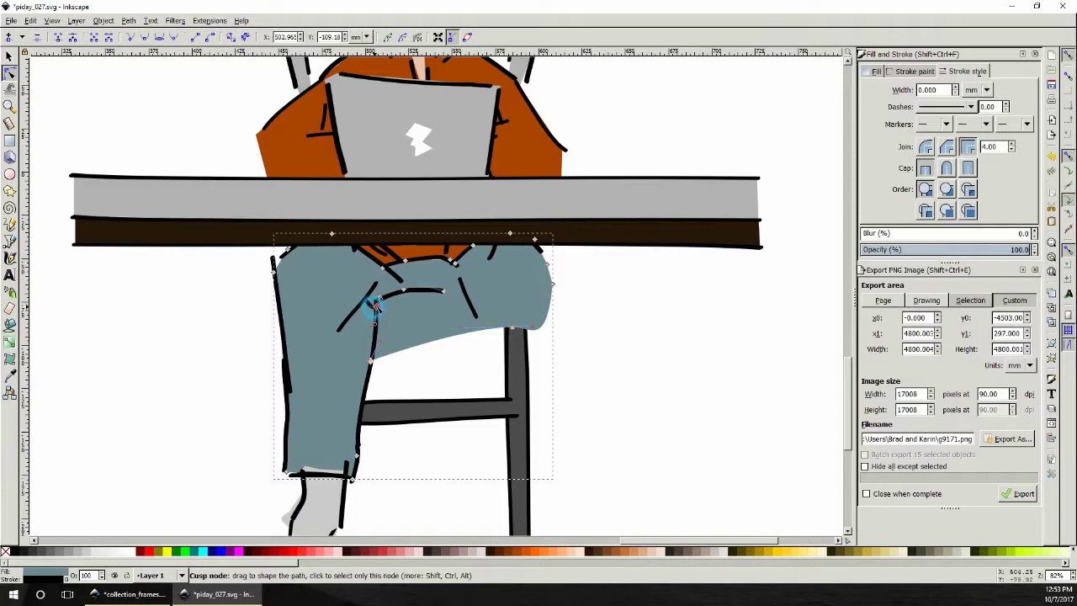
left_click(375, 308)
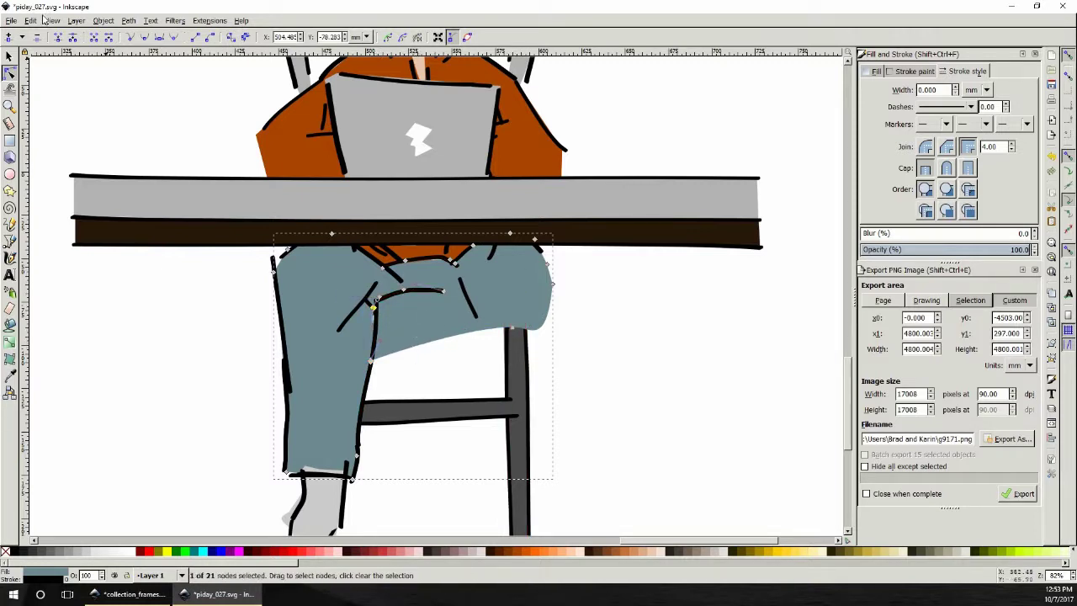
- Delete the curved black line running across the top of the crossed thigh
left_click(8, 54)
left_click(453, 291)
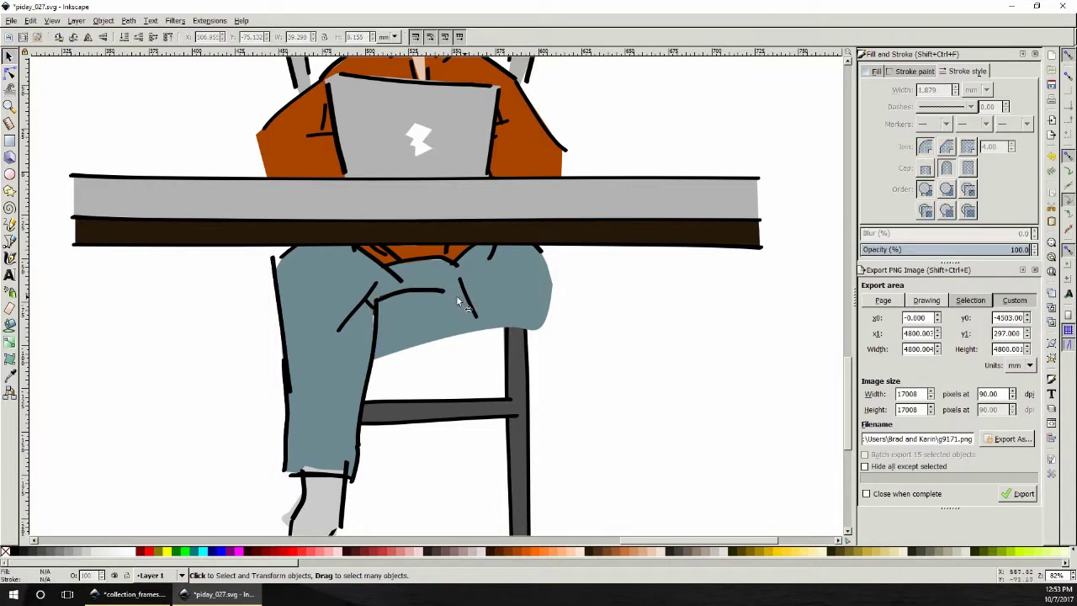
key("Delete")
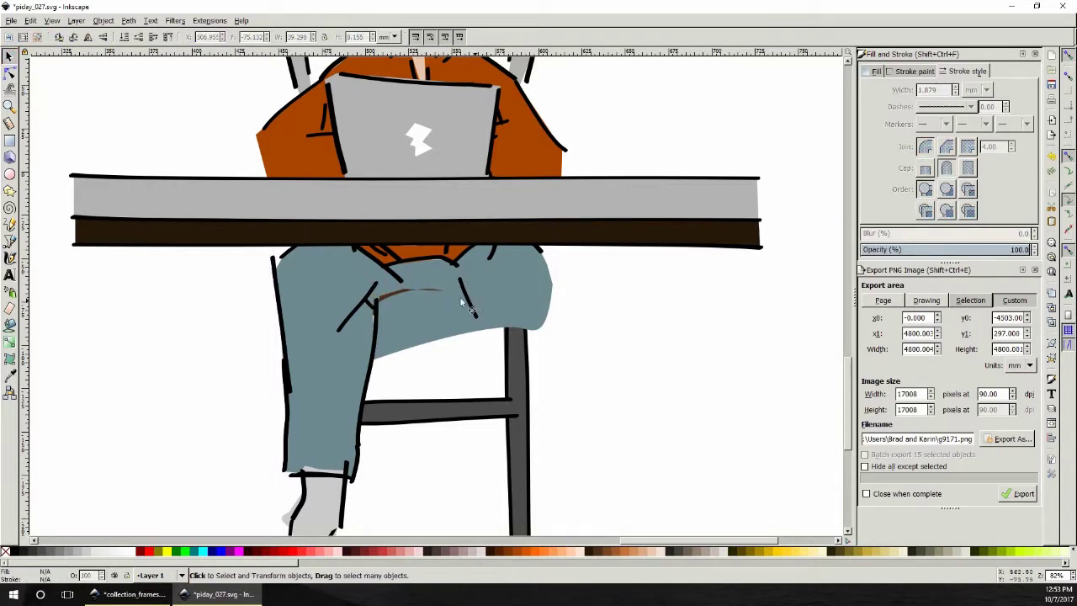
- Remove the leftover crotch slit nodes from the trousers and raise the inner lower node to straighten the thigh's underside
left_click(10, 74)
left_click(421, 300)
left_click_drag(455, 295, 376, 293)
left_click_drag(383, 368, 424, 341)
left_click_drag(437, 343, 375, 348)
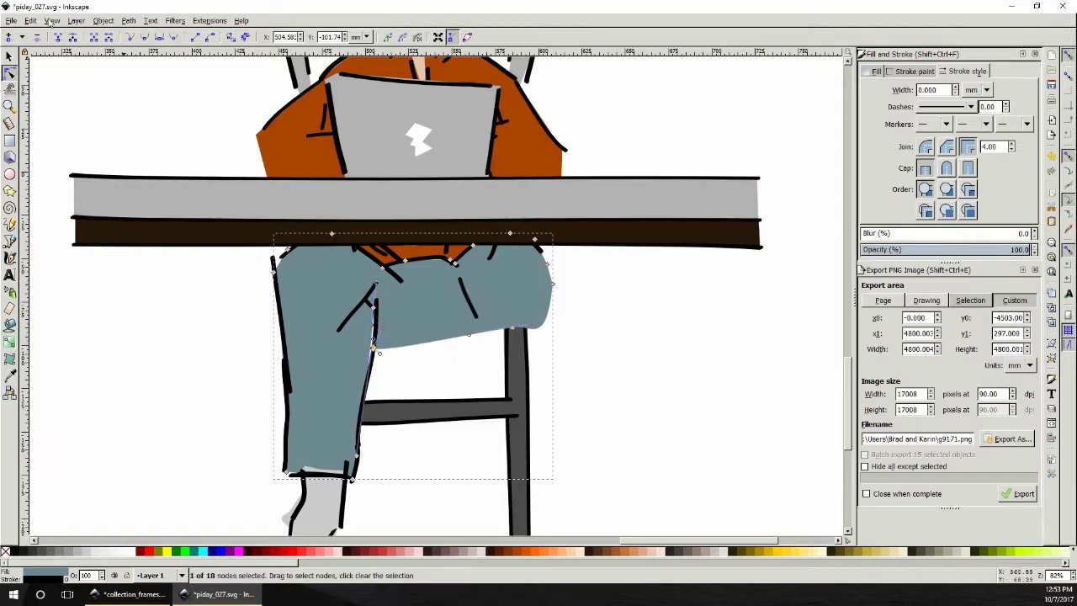
- Delete the short diagonal fold line on the crossed thigh
left_click(9, 56)
left_click(597, 331)
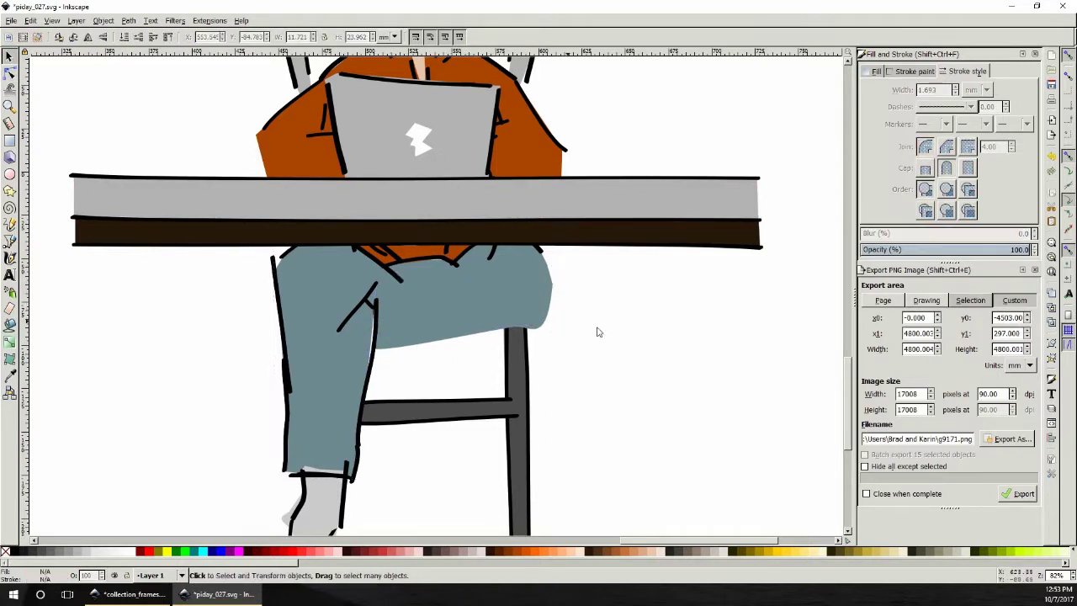
left_click(459, 270)
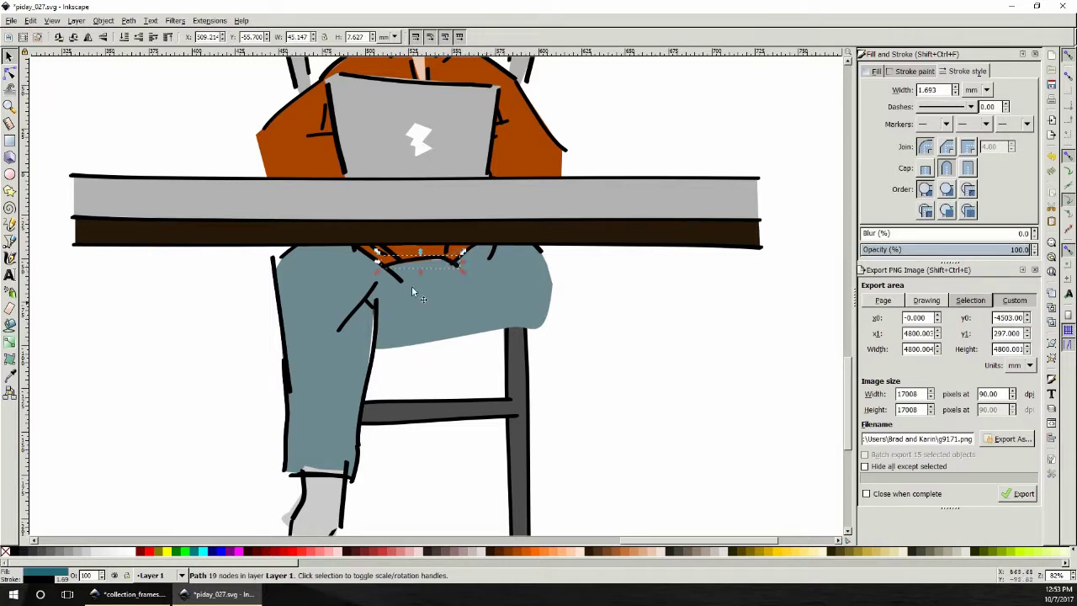
- Duplicate the foot outline below the trouser cuff, place the copy beside the upright leg's outer edge, and rotate it to lie nearly horizontal
scroll(373, 421, "down", 3)
left_click_drag(375, 495, 219, 378)
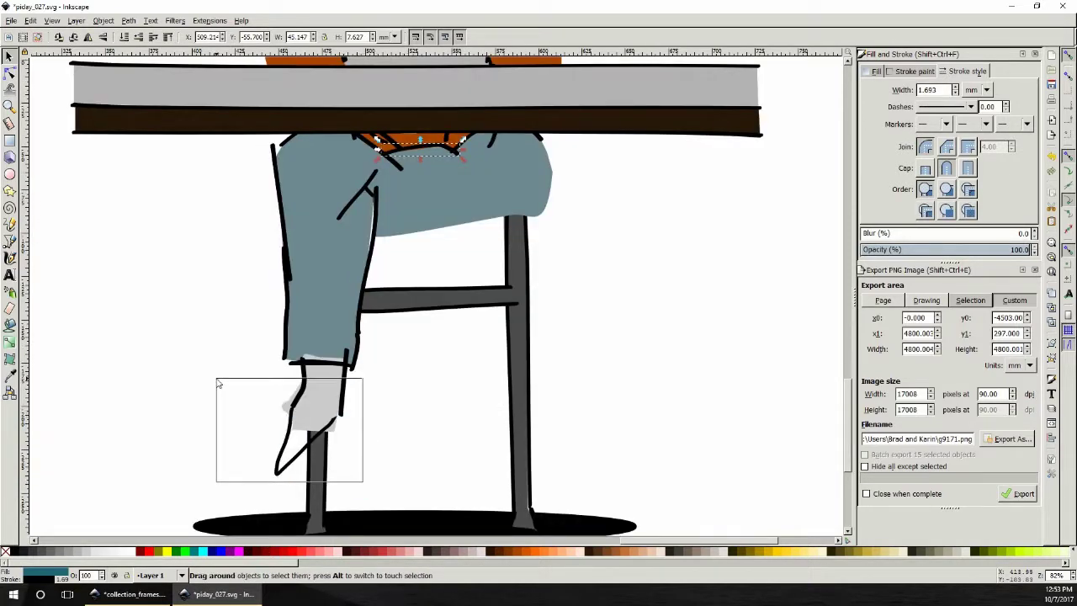
left_click_drag(281, 441, 227, 248)
right_click(279, 447)
left_click(305, 281)
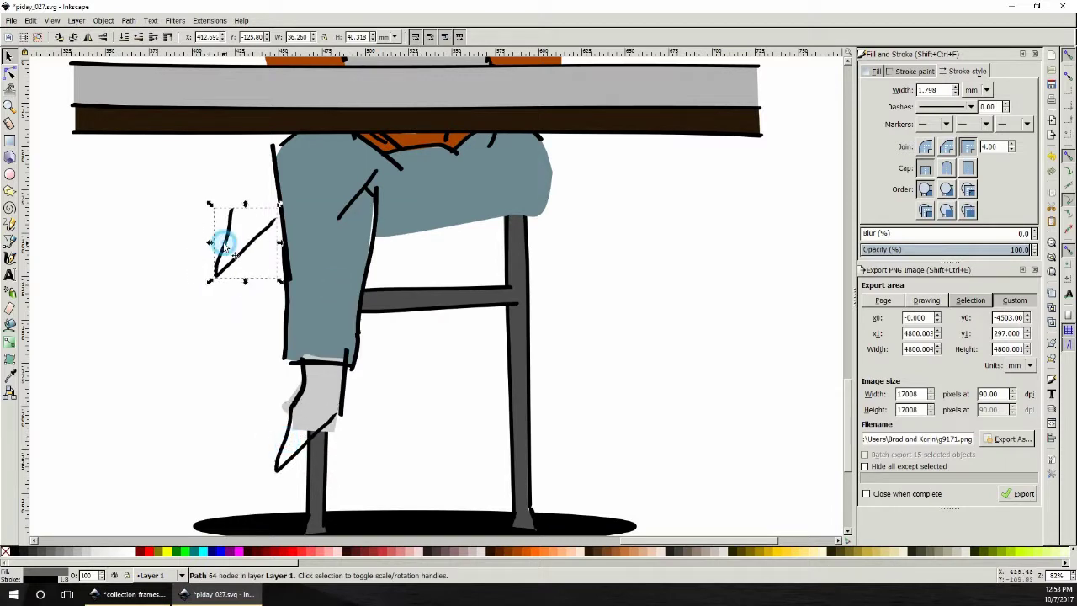
left_click(286, 205)
left_click_drag(281, 205, 270, 233)
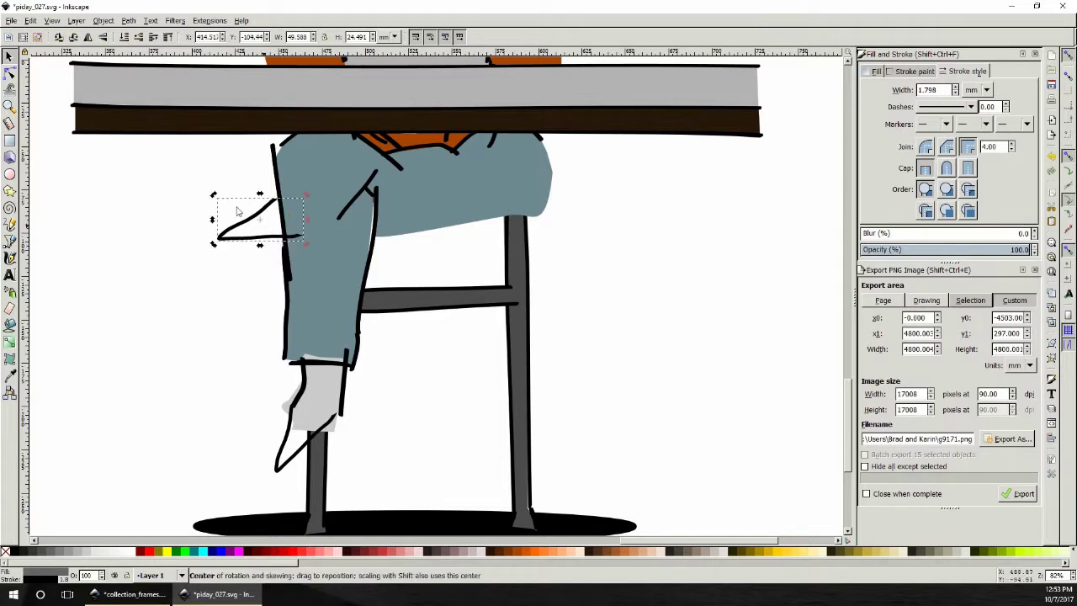
left_click(680, 315)
- Shift the copied foot outline slightly down and outward beside the upright trouser leg
scroll(668, 316, "up", 7)
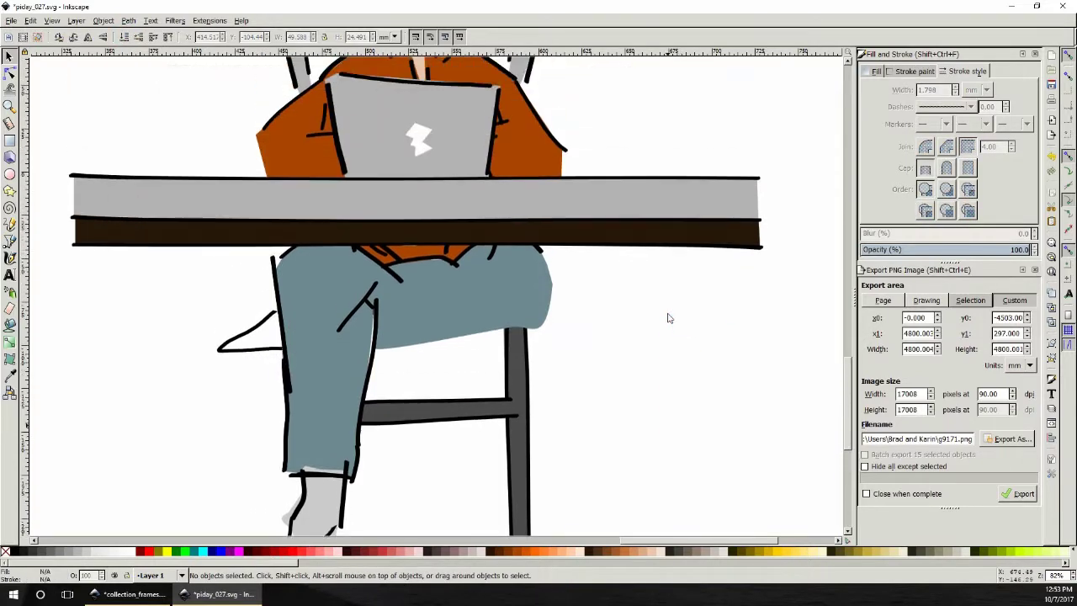
scroll(667, 317, "down", 3)
scroll(1071, 579, "down", 4)
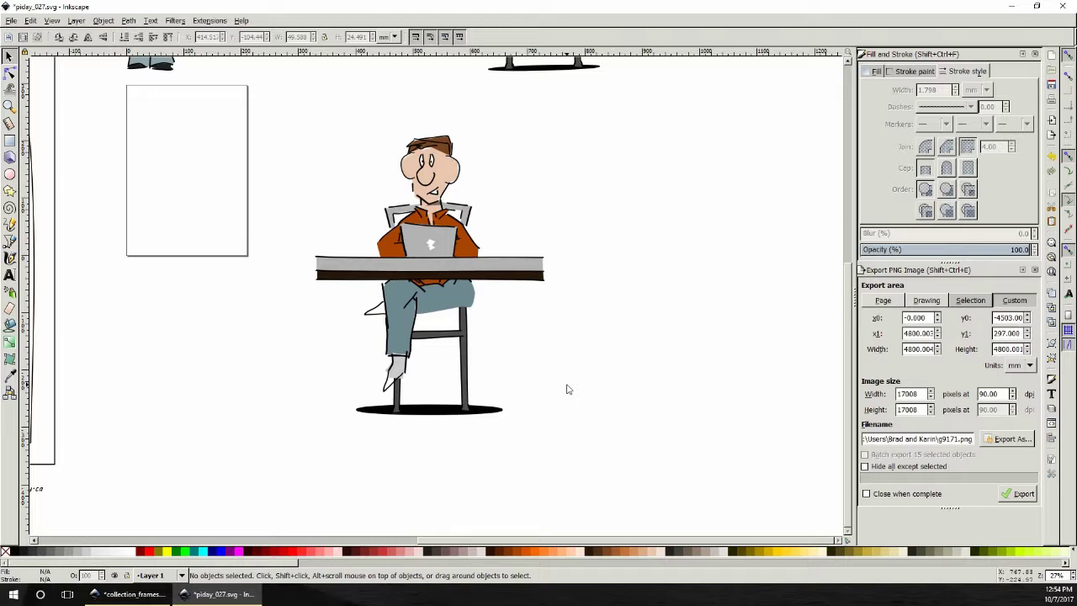
left_click(375, 319)
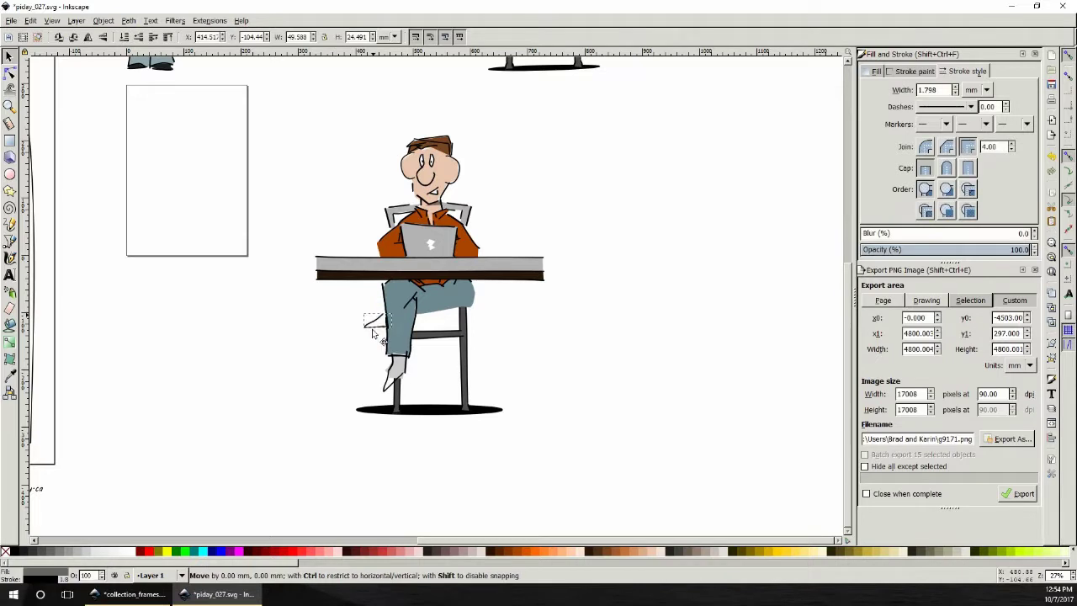
left_click_drag(376, 320, 367, 341)
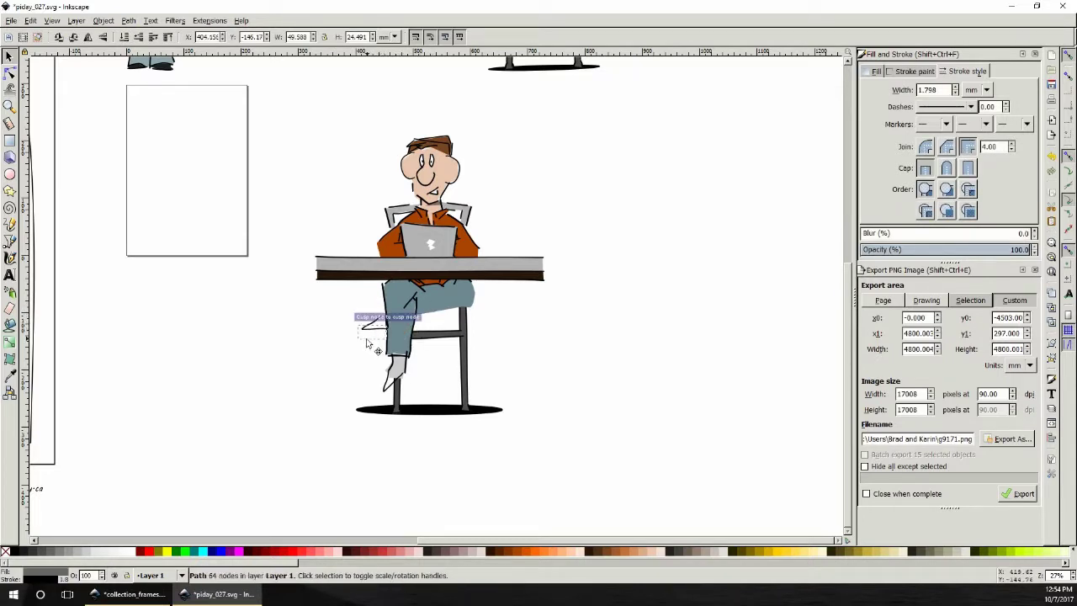
left_click(576, 339)
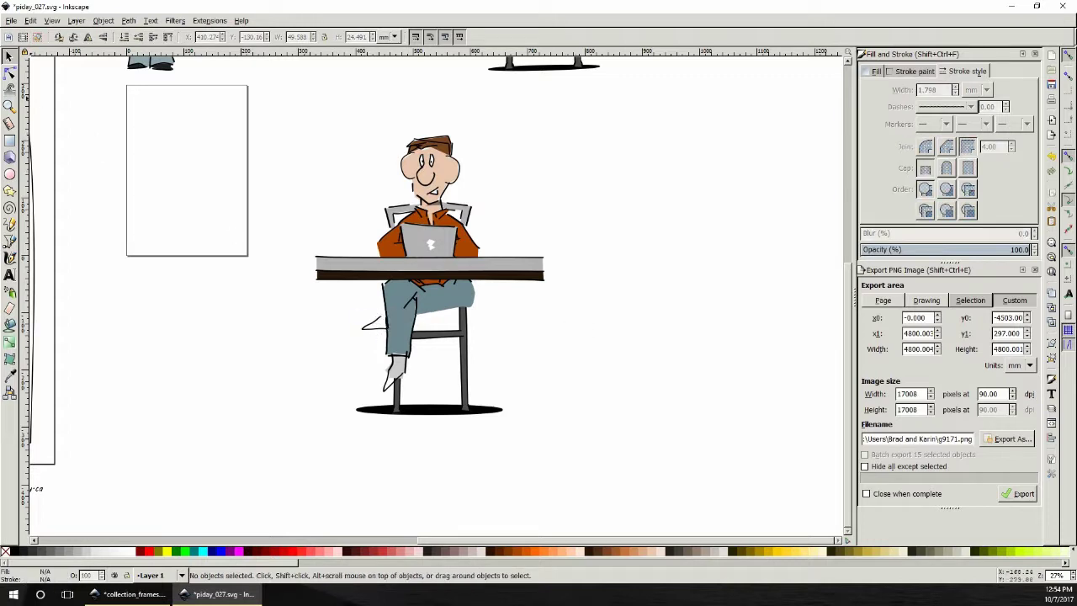
- Reshape the trousers' nodes to lower the crossed thigh's underside to the chair rung, rounding it up towards the knee
left_click(8, 106)
left_click(421, 332)
left_click(420, 332)
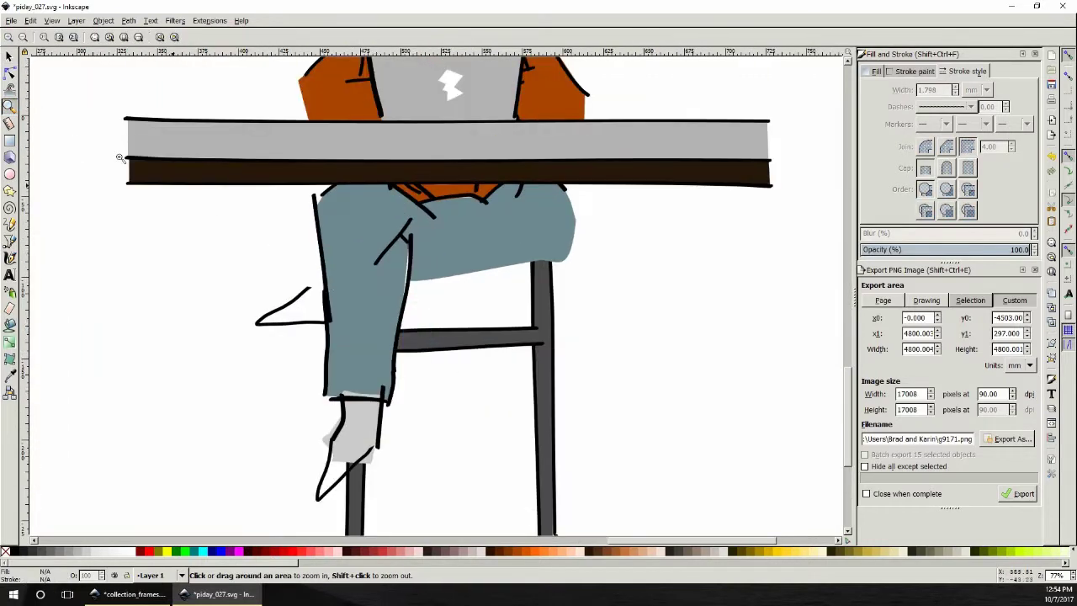
left_click(8, 72)
left_click(440, 282)
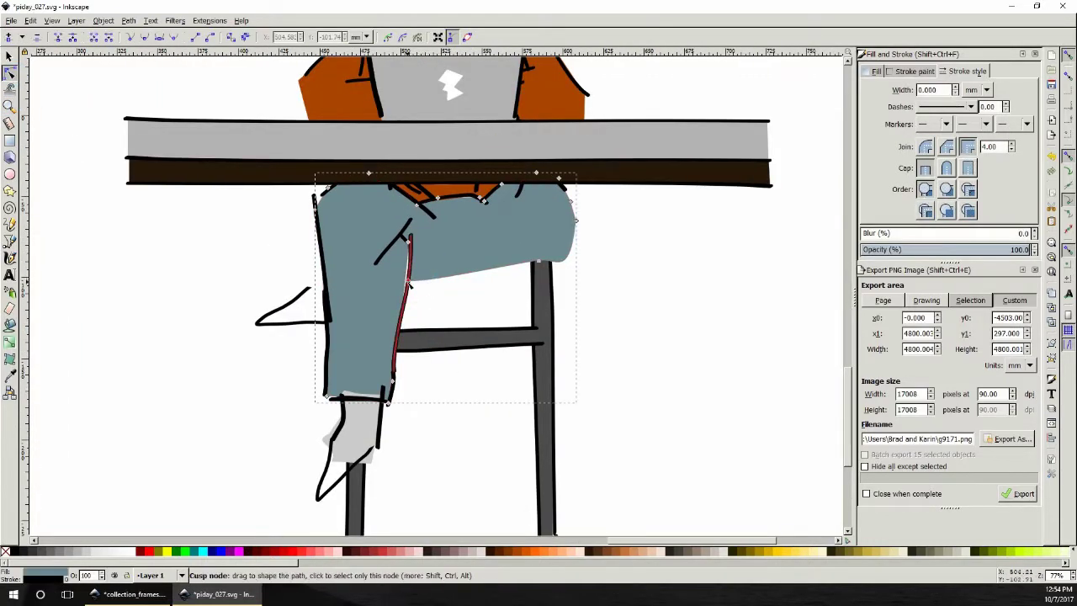
left_click_drag(409, 278, 401, 331)
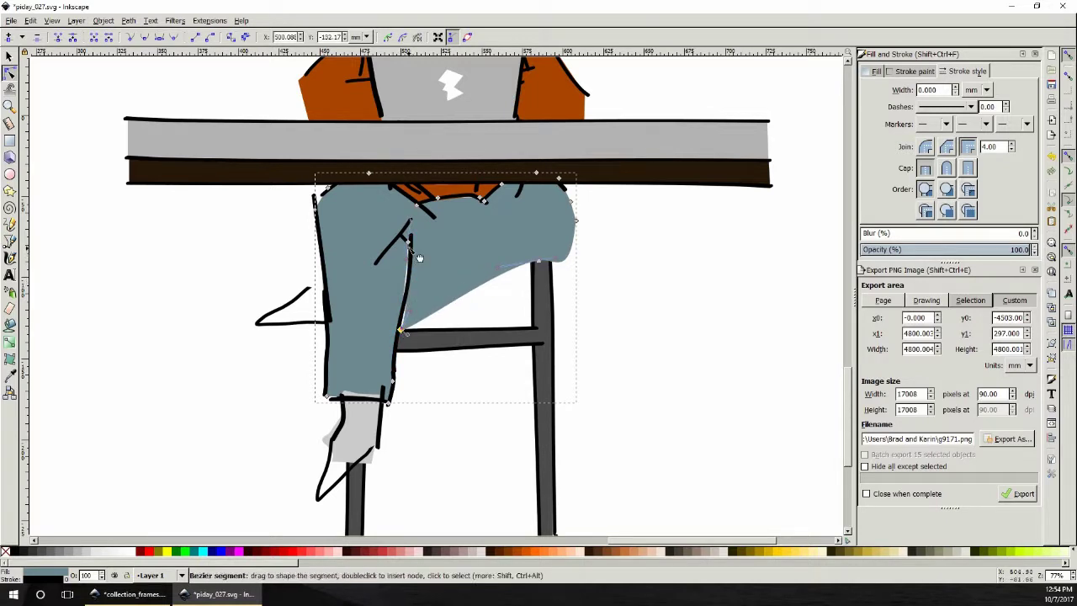
left_click_drag(410, 242, 410, 283)
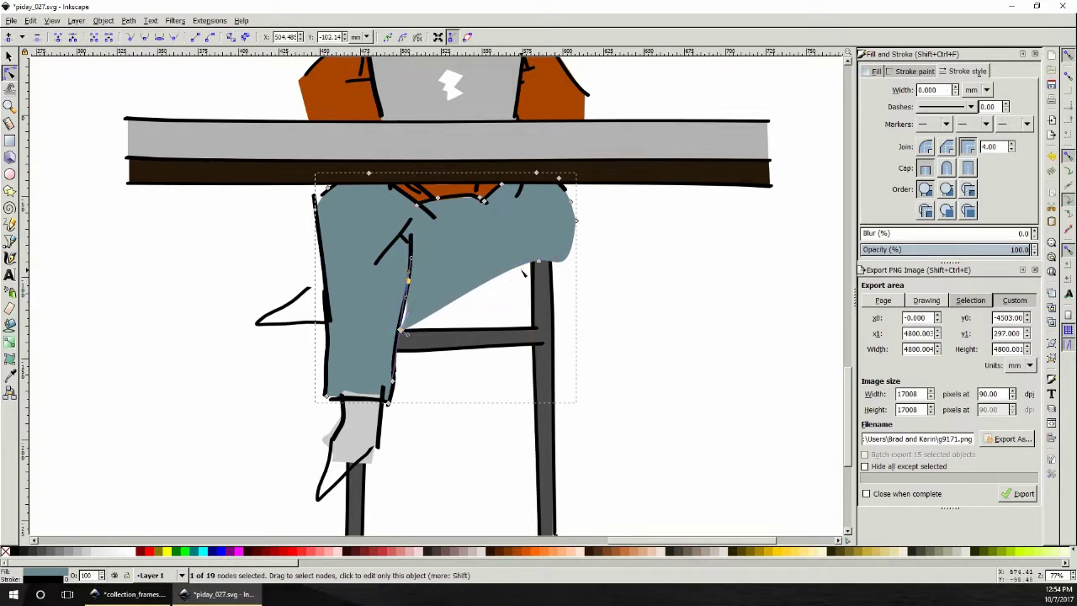
left_click_drag(530, 278, 569, 278)
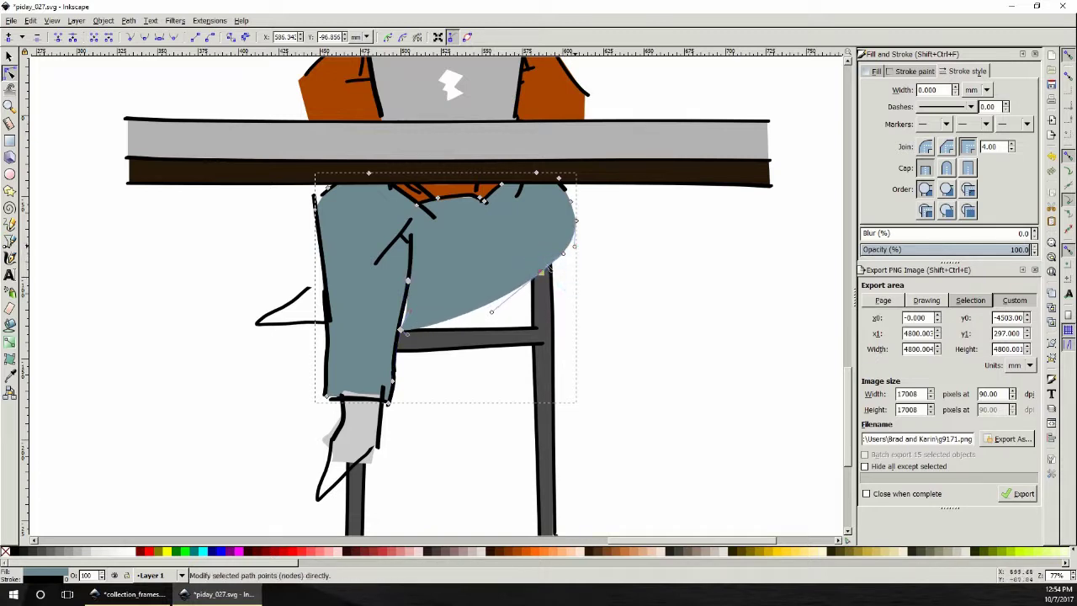
left_click(493, 313)
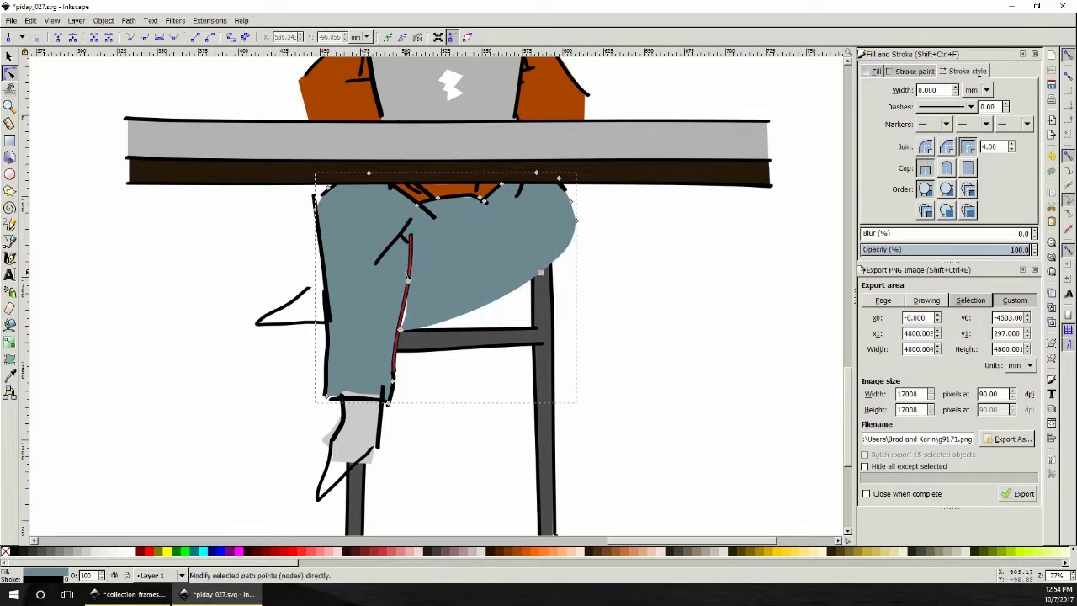
left_click(401, 330)
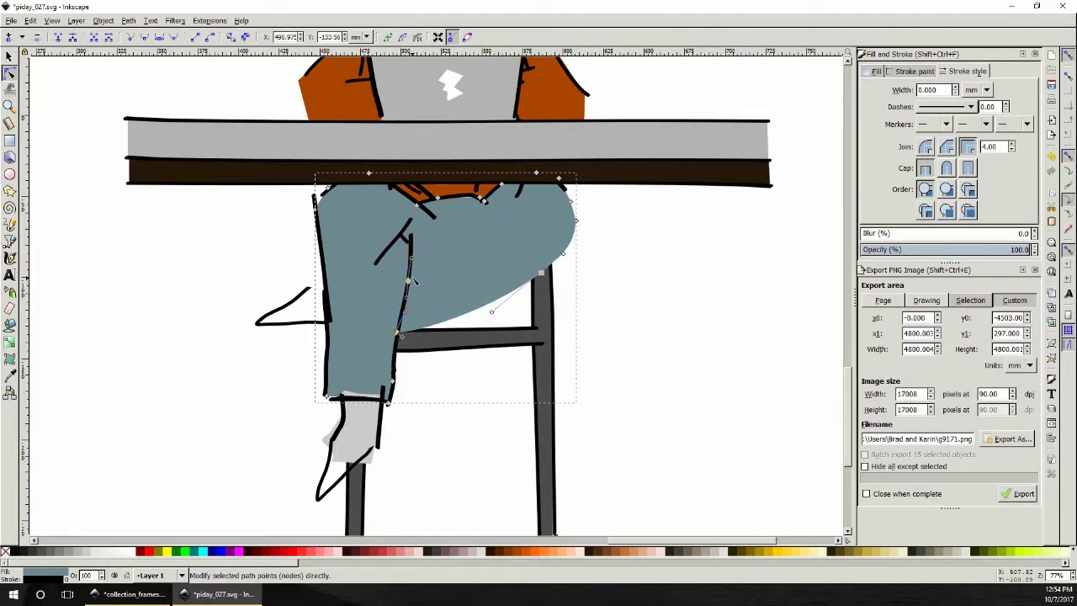
left_click(10, 258)
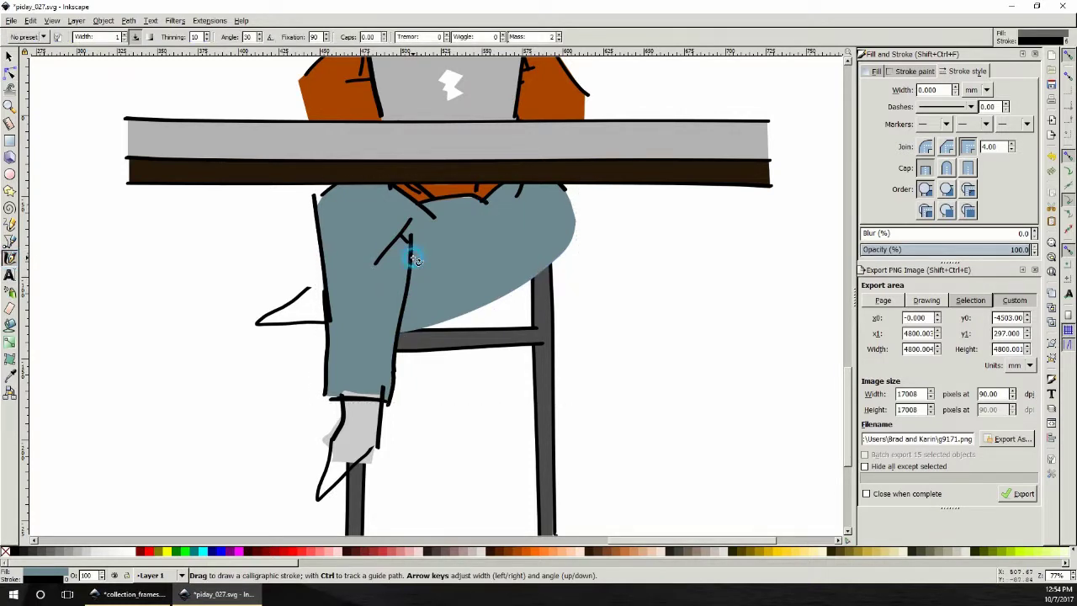
mouse_move(413, 259)
left_mouse_down()
mouse_move(444, 250)
mouse_move(488, 213)
left_mouse_up()
scroll(678, 312, "up", 3)
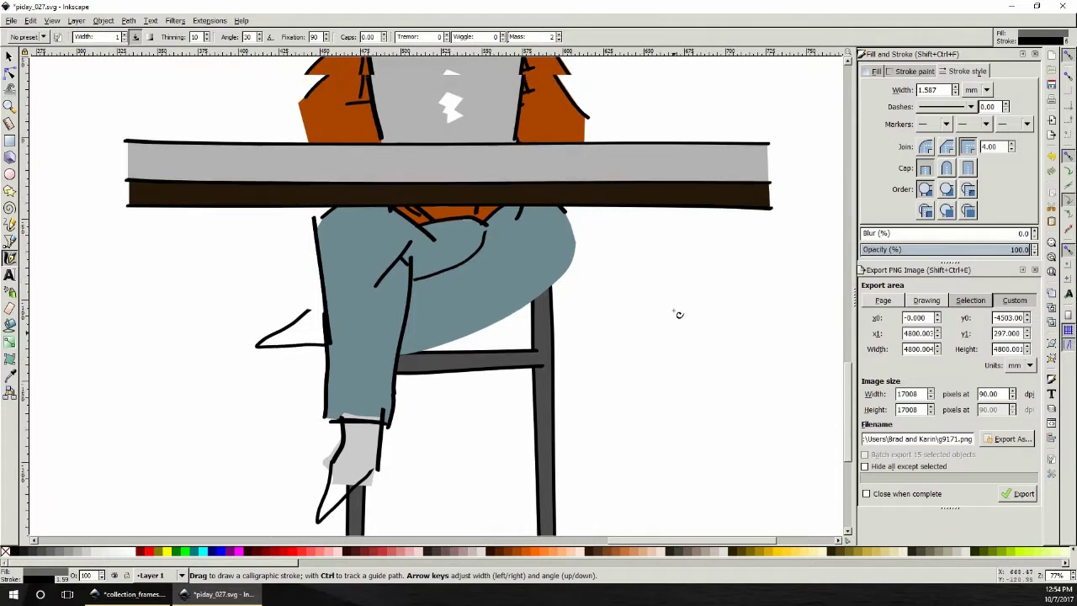
left_click(9, 56)
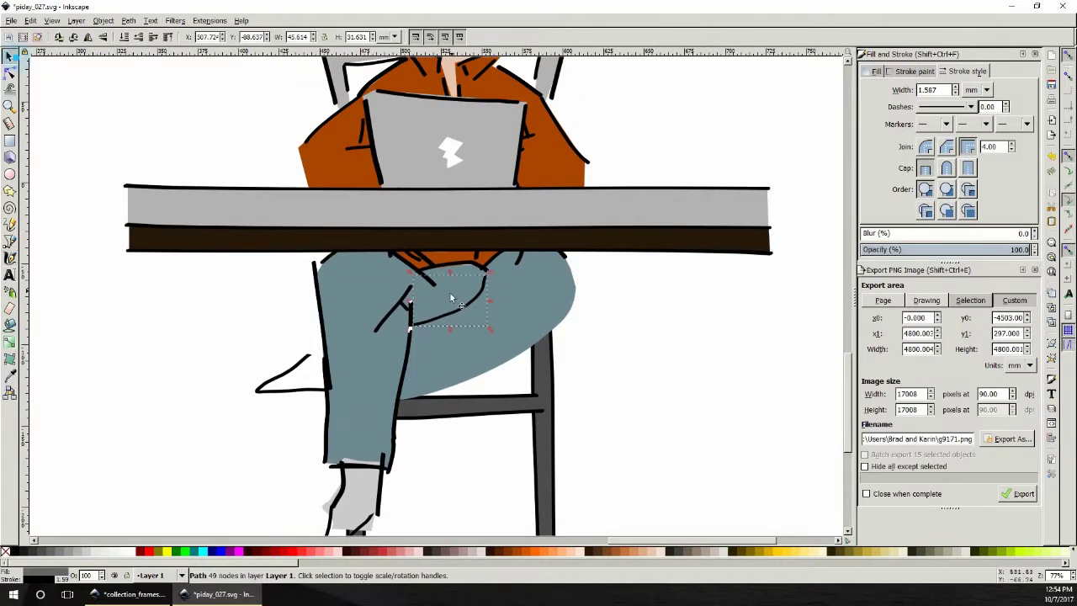
key("Escape")
- Draw calligraphic strokes for a slanted fold line on the crossed thigh and an outline along its underside
left_click(10, 258)
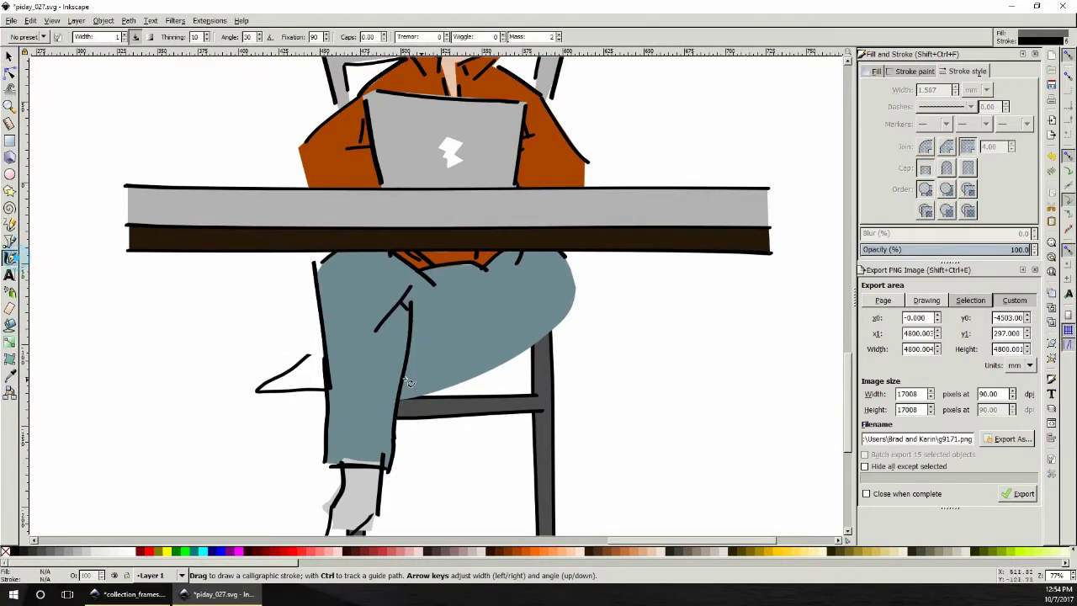
left_click_drag(414, 334, 495, 307)
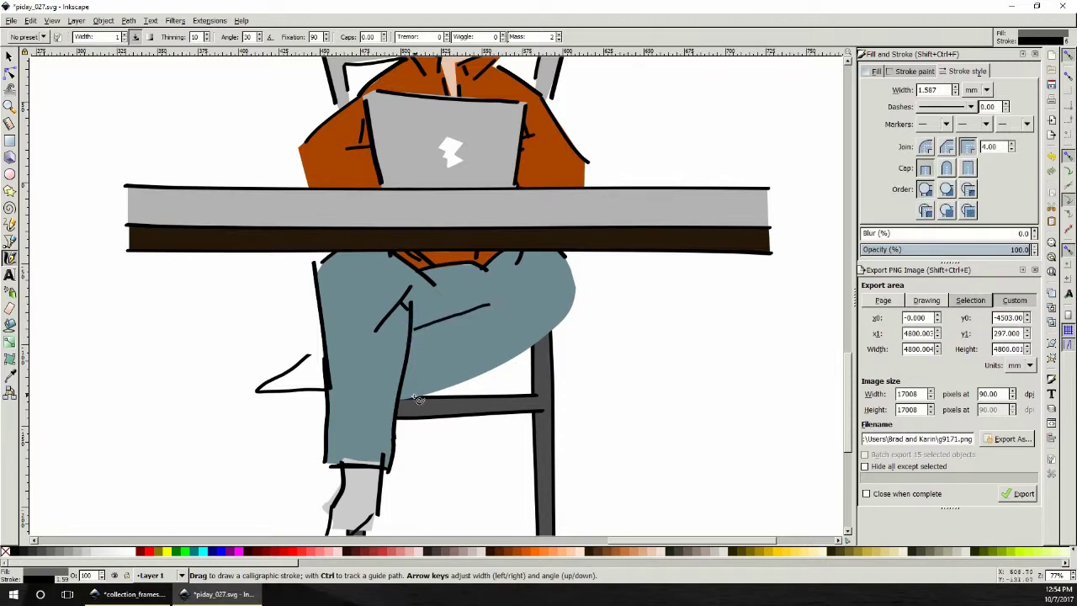
left_click_drag(409, 404, 546, 345)
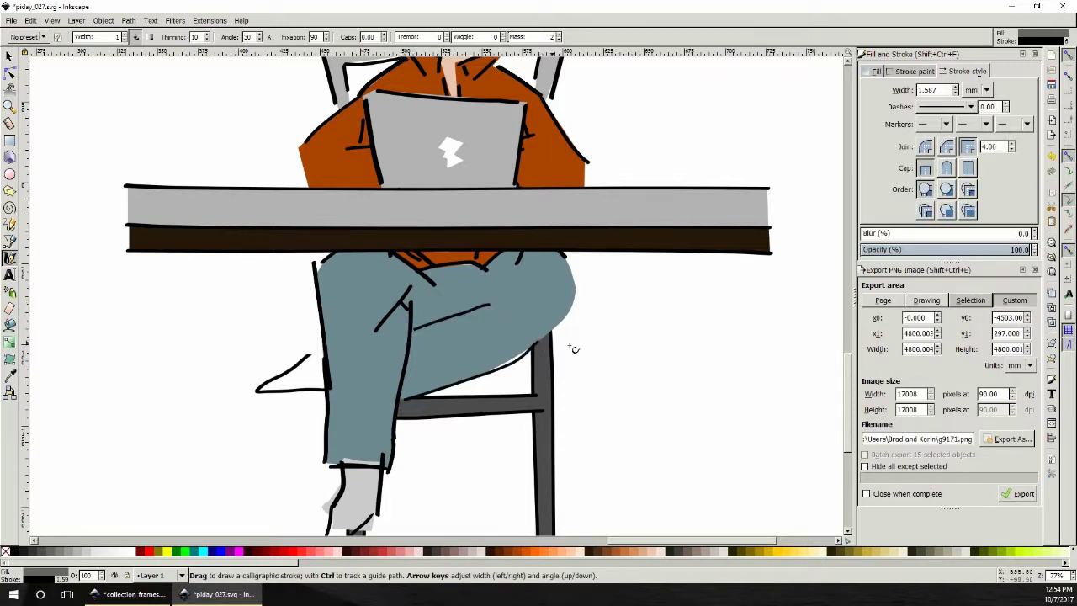
- Delete the diagonal fold line crossing the top of the upright leg's inner edge
scroll(618, 349, "up", 3)
scroll(618, 348, "down", 1)
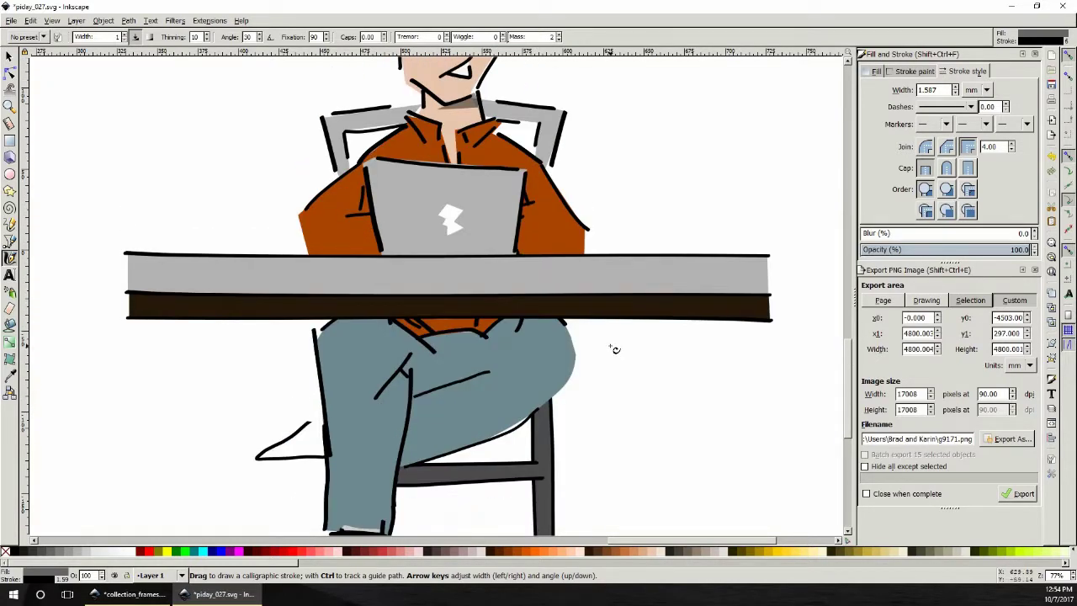
left_click(9, 56)
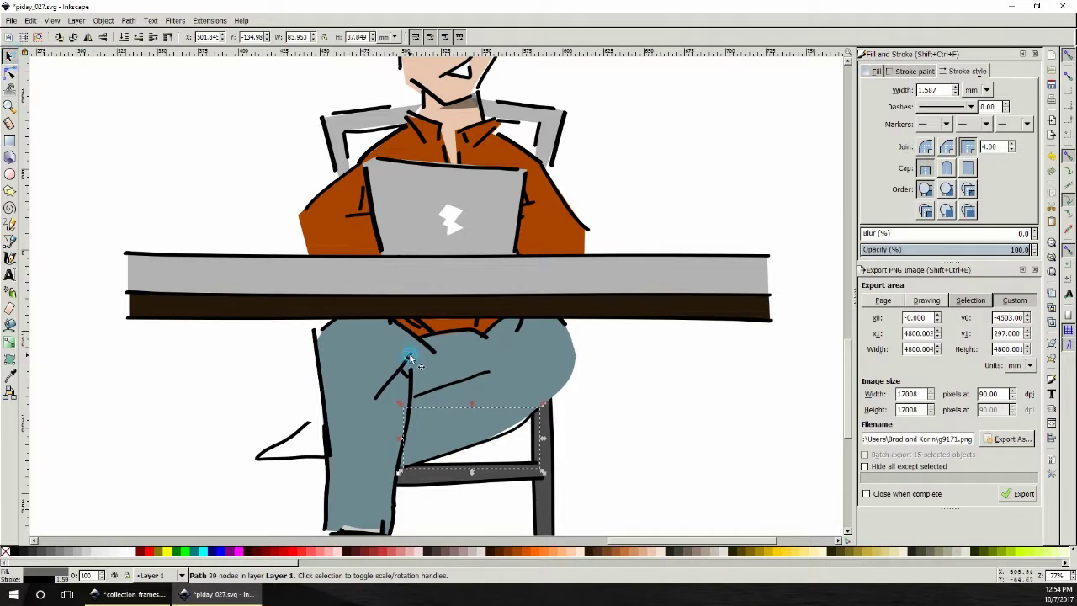
key("Escape")
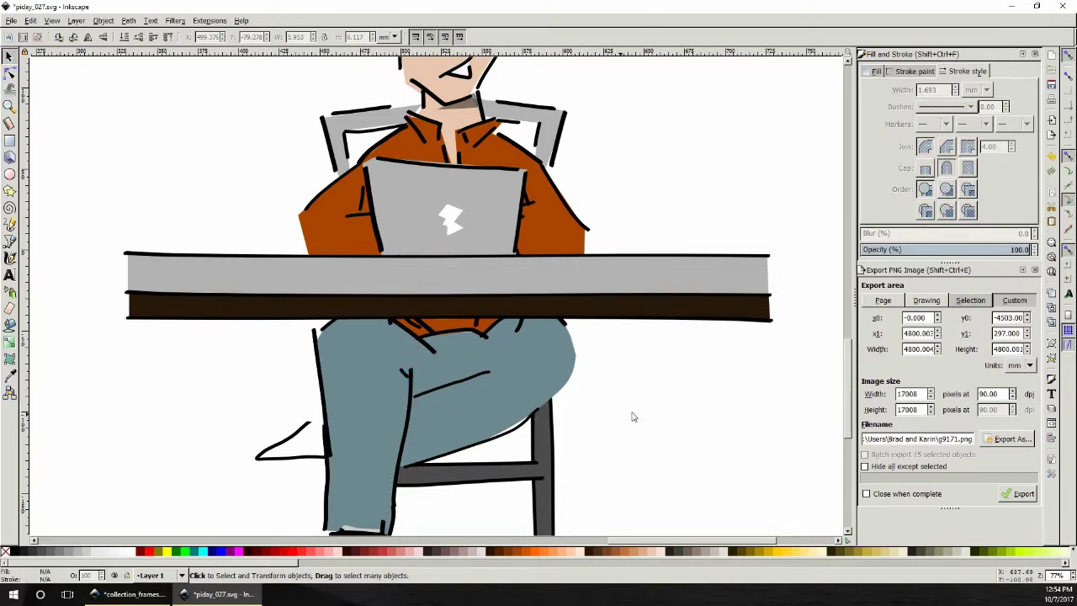
- Draw short calligraphic strokes outlining both sleeves' outer edges from the elbows down to the tabletop
scroll(632, 416, "up", 3)
scroll(633, 415, "down", 4)
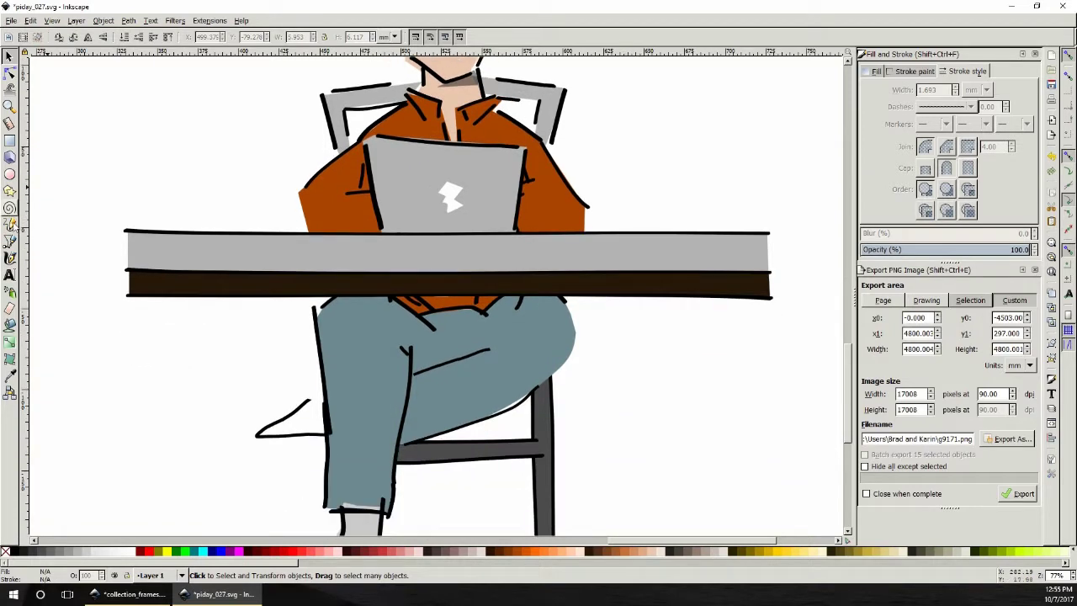
left_click(10, 257)
left_click(301, 196)
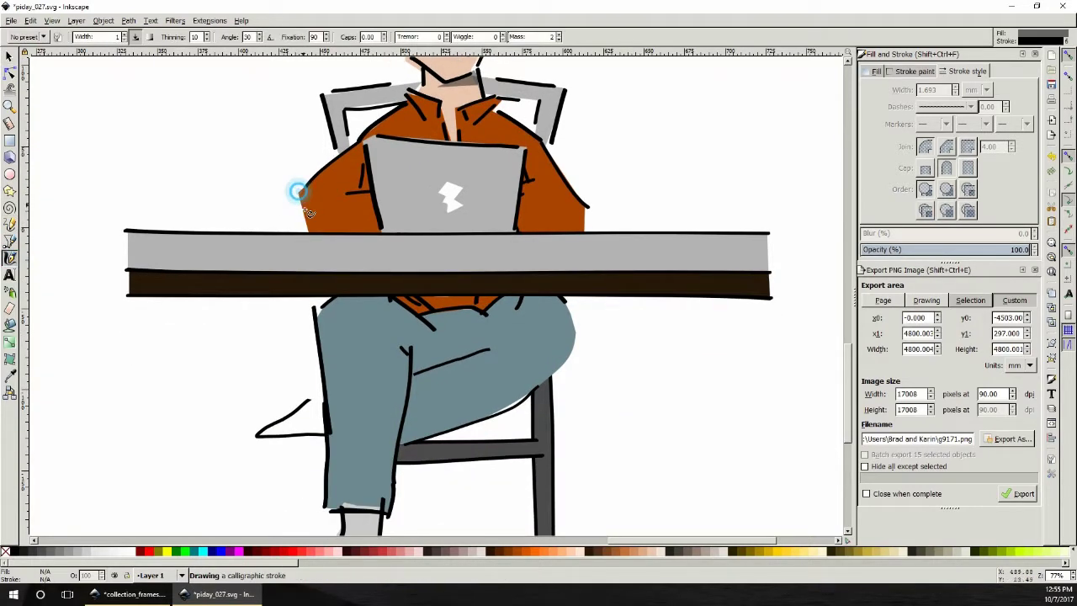
left_click_drag(591, 212, 587, 229)
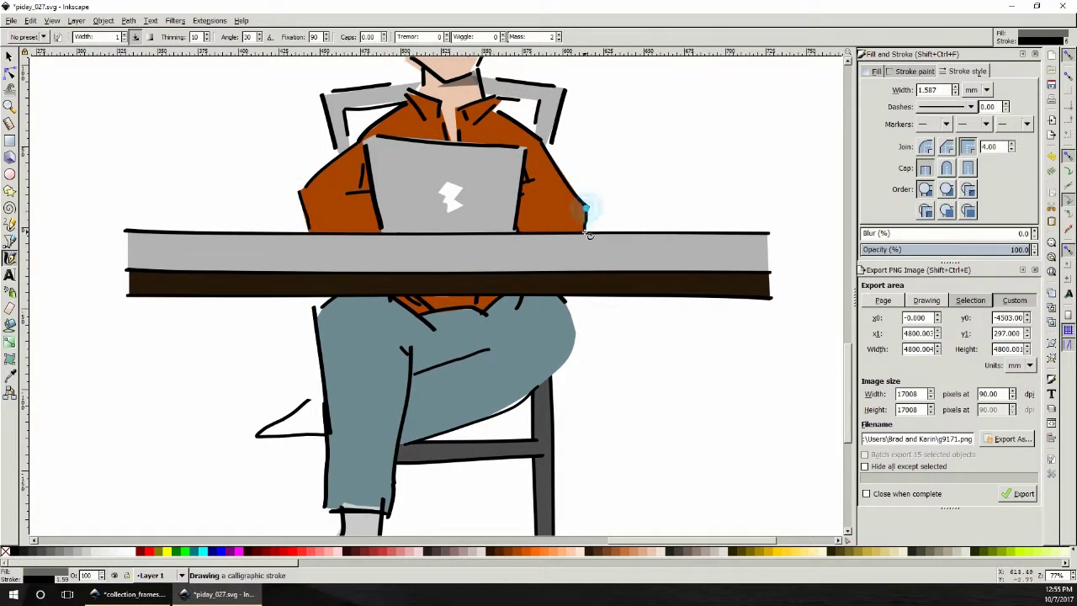
- Delete the duplicate black stroke overlapping the upright leg's outer outline
scroll(607, 338, "up", 4)
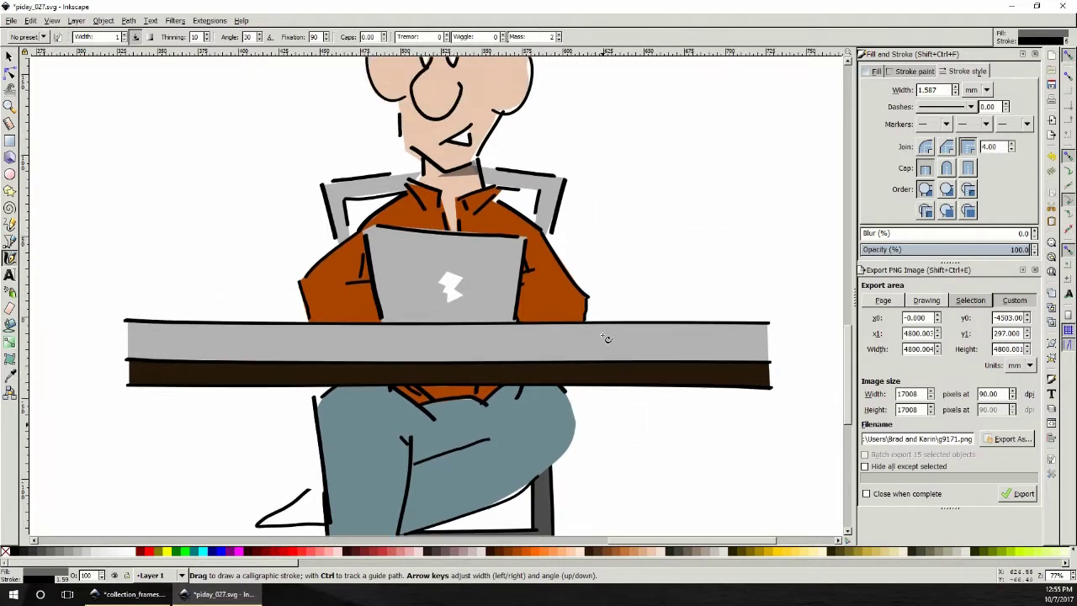
scroll(607, 338, "down", 3)
scroll(607, 338, "down", 3)
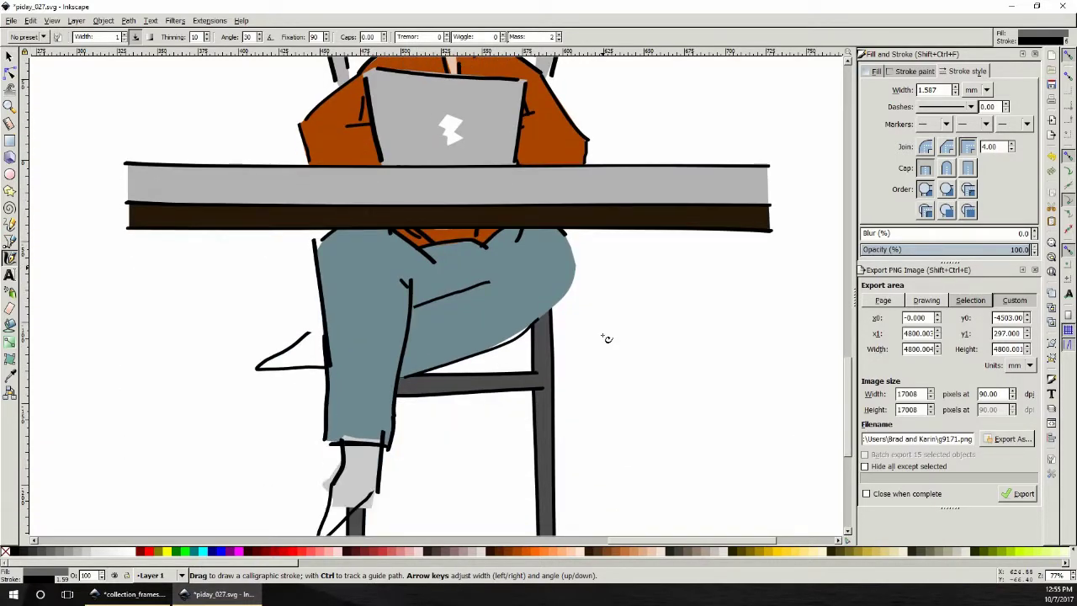
left_click(9, 73)
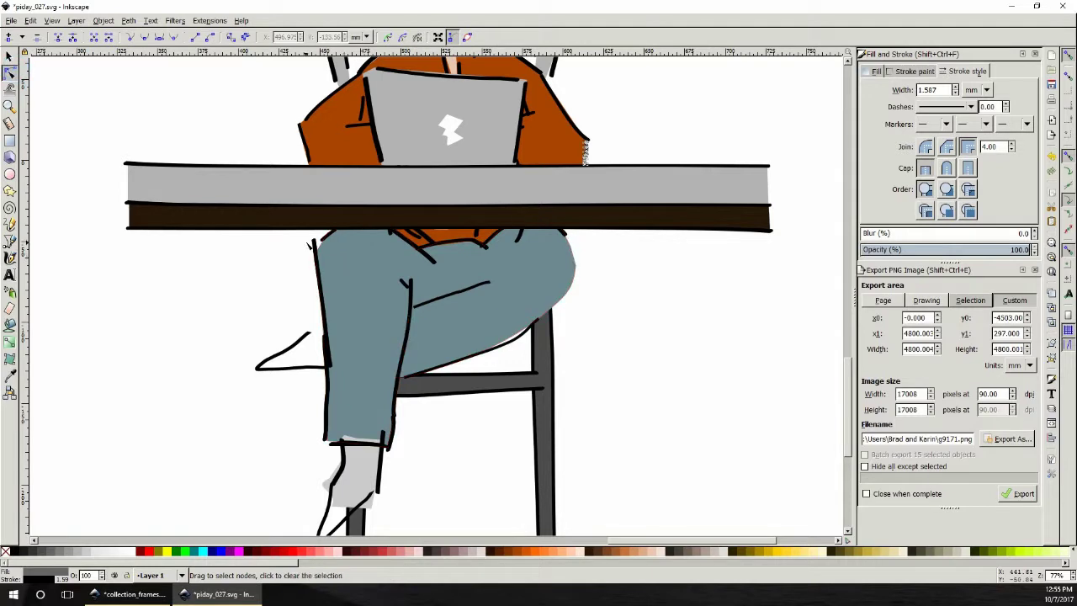
left_click(311, 244)
left_click(313, 241)
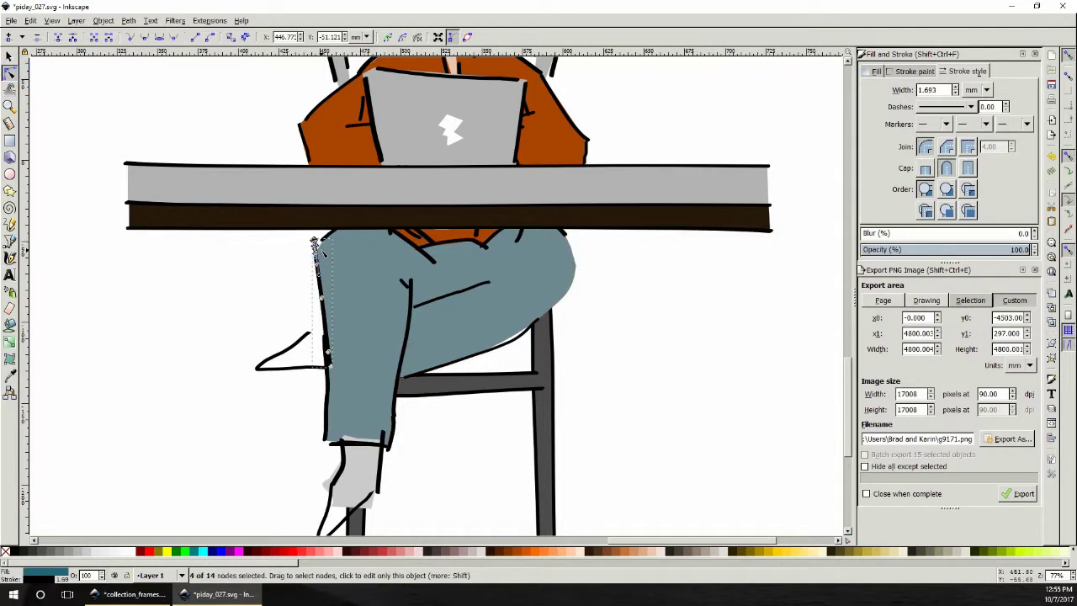
left_click(8, 56)
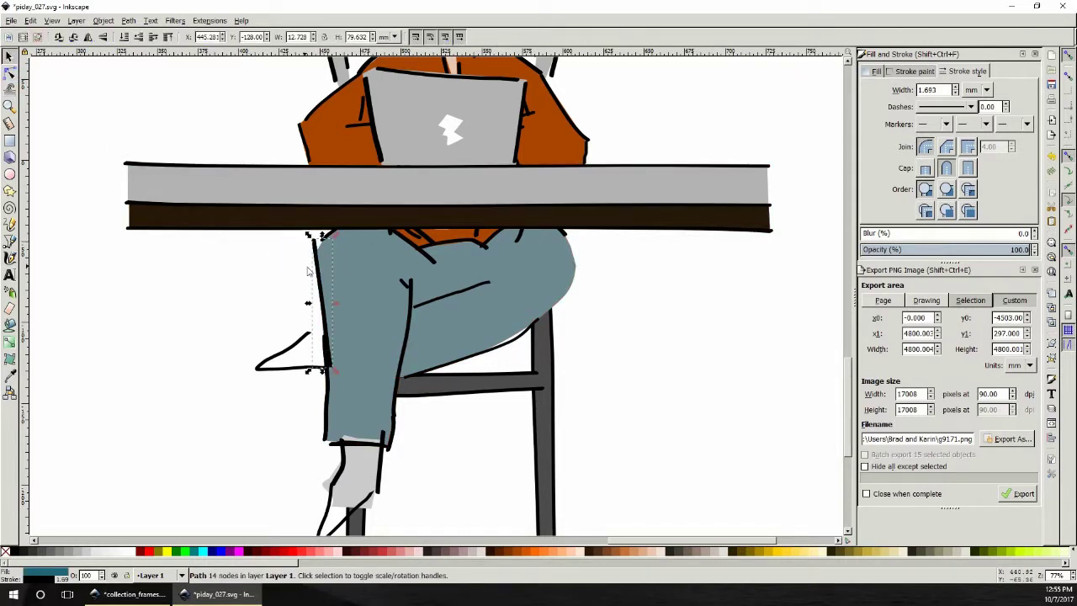
left_click_drag(320, 271, 288, 276)
key("Delete")
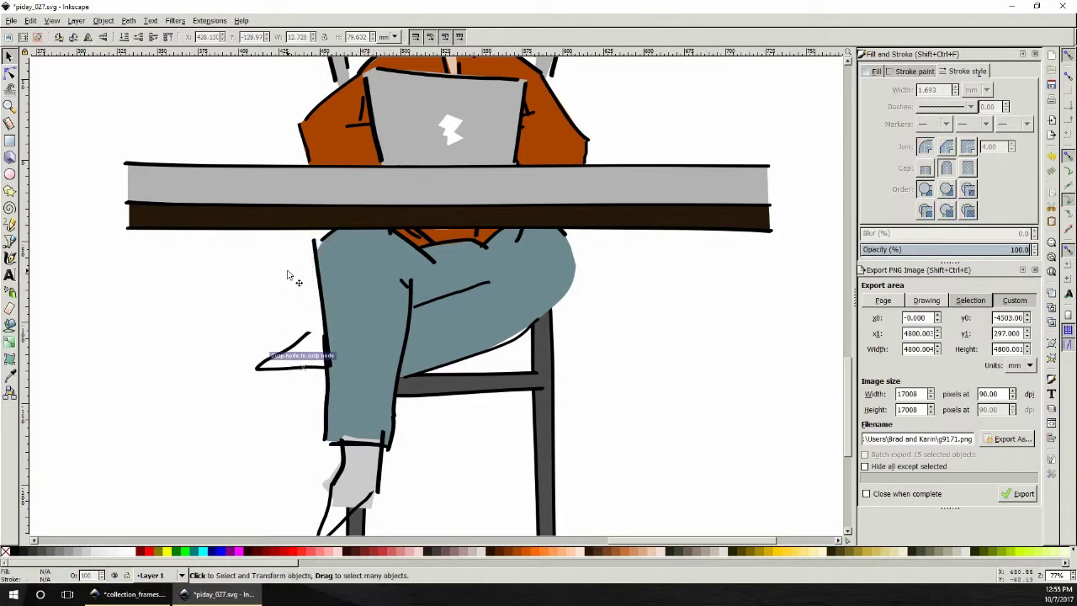
left_click(292, 347)
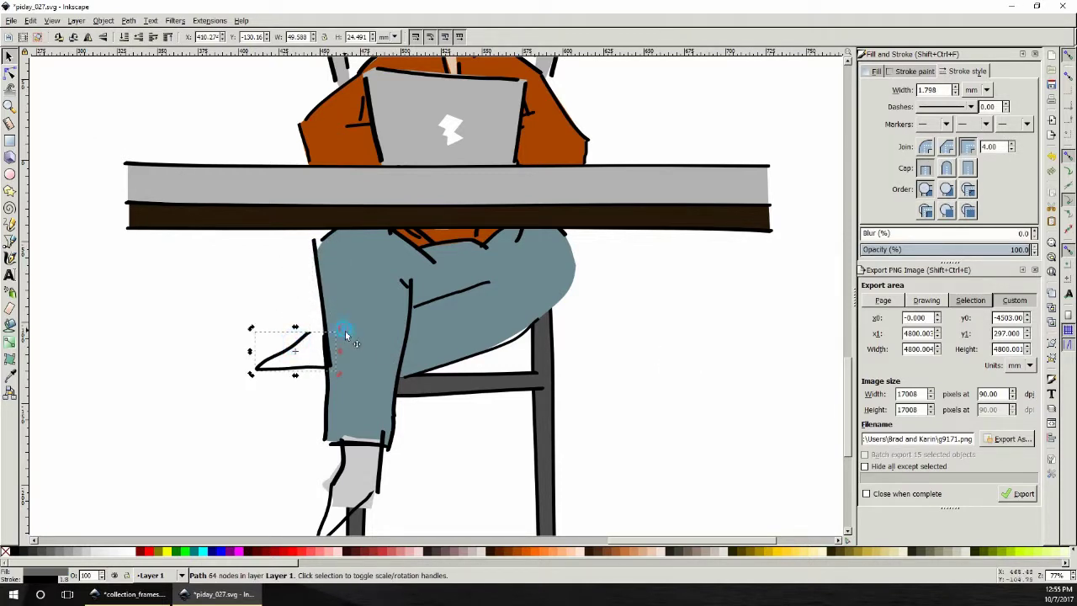
left_click_drag(345, 333, 350, 336)
key("Escape")
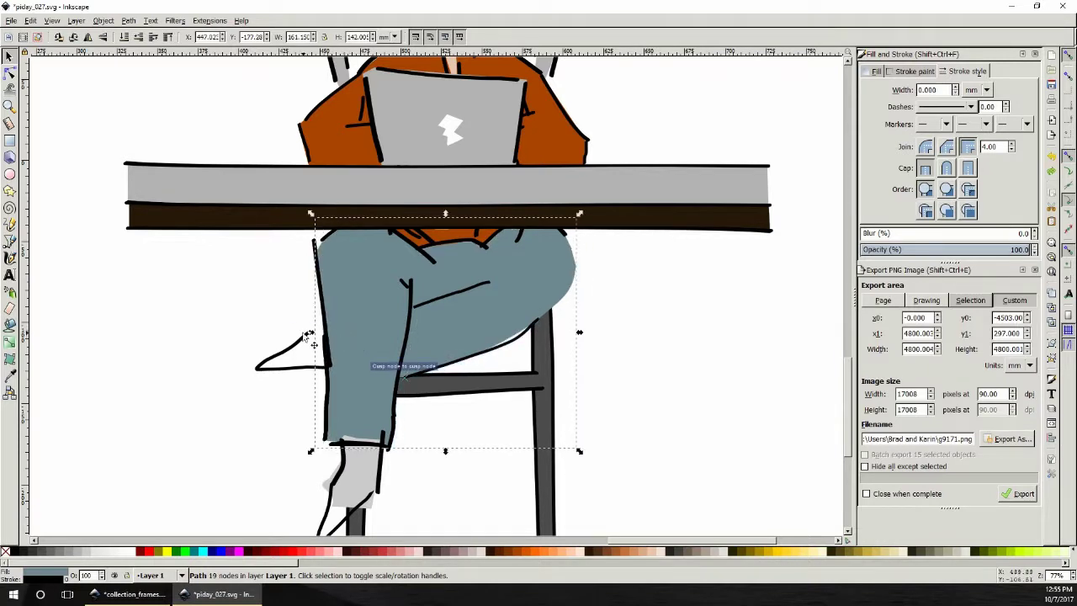
- Shift the pointed foot outline beside the upright leg slightly inward and down, closer to the leg
left_click(323, 335)
mouse_move(306, 337)
left_mouse_down()
mouse_move(321, 353)
mouse_move(282, 370)
mouse_move(291, 381)
left_mouse_up()
left_click(582, 368)
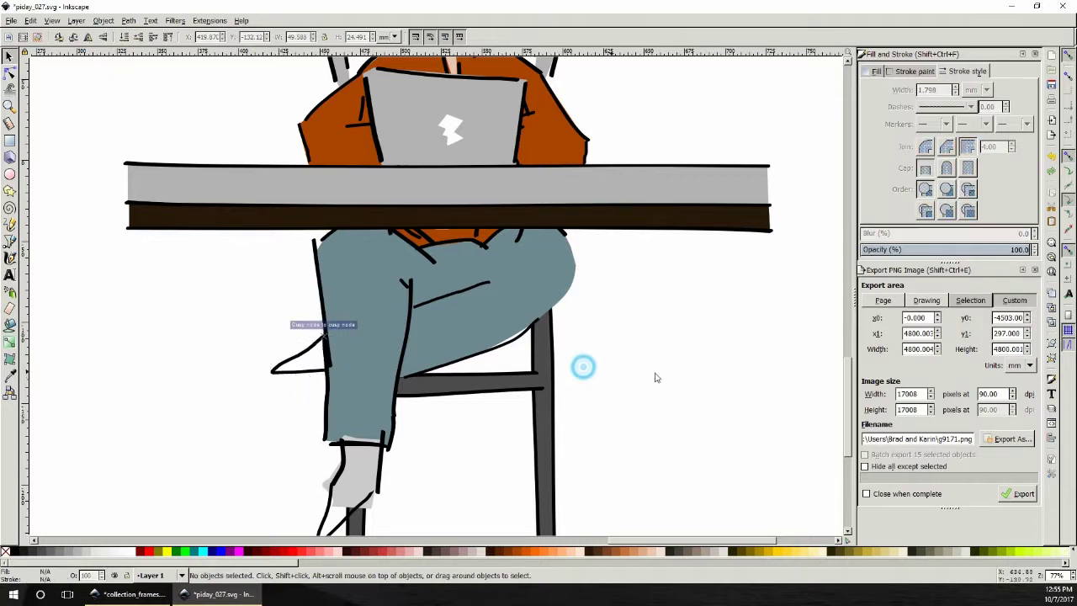
- Stretch the outline along the crossed thigh's underside outward and up so it reaches the knee
scroll(722, 371, "up", 3)
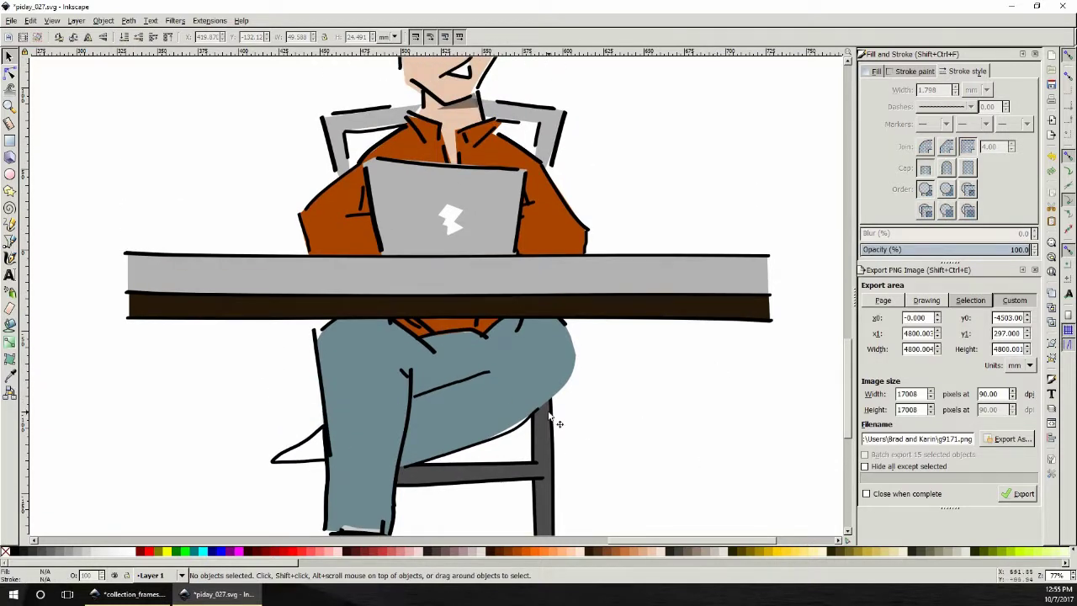
left_click(10, 74)
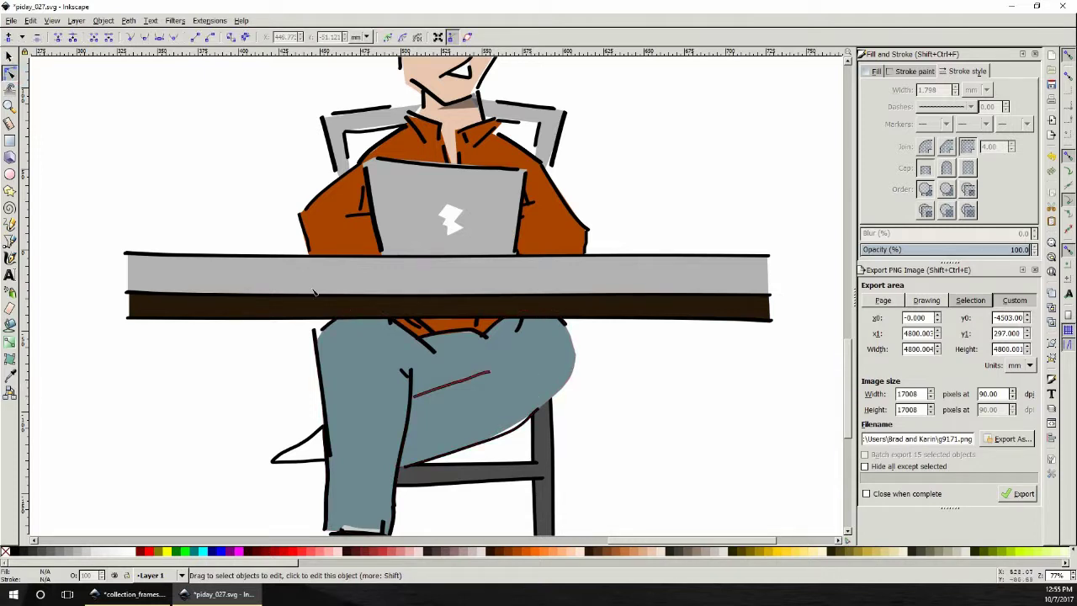
left_click(10, 55)
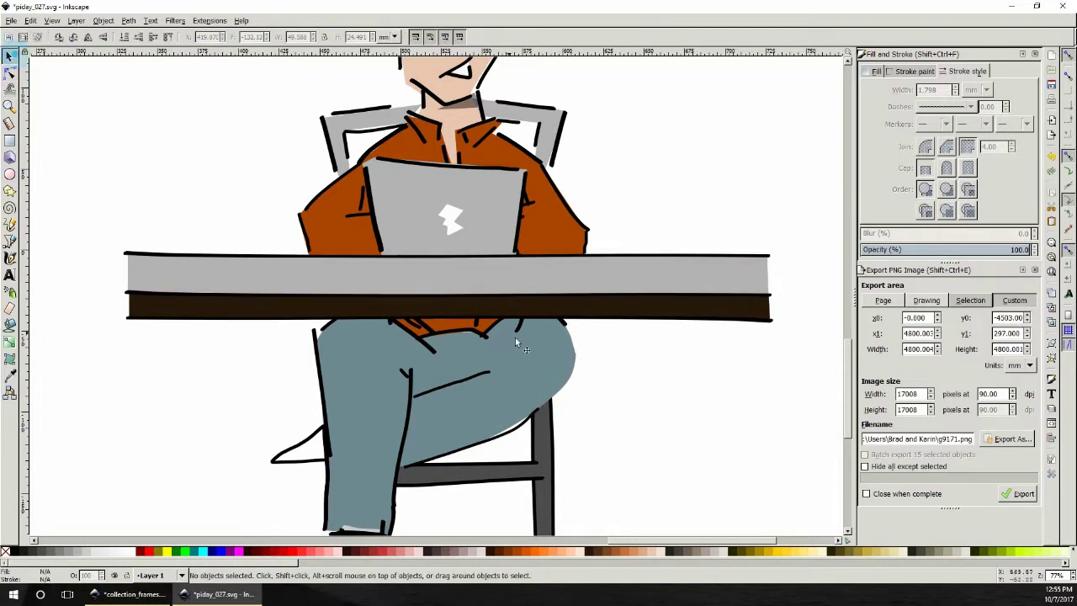
left_click(523, 431)
left_click_drag(543, 404, 569, 384)
- Nudge the slanted fold line on the crossed thigh slightly upward
left_click(465, 381)
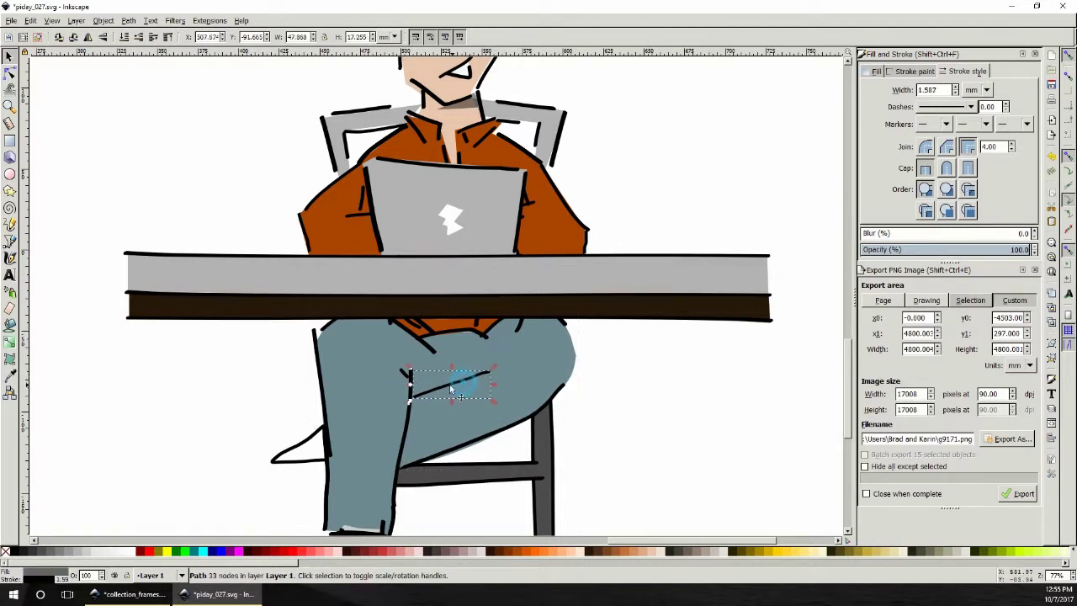
left_click_drag(451, 388, 454, 382)
left_click(635, 393)
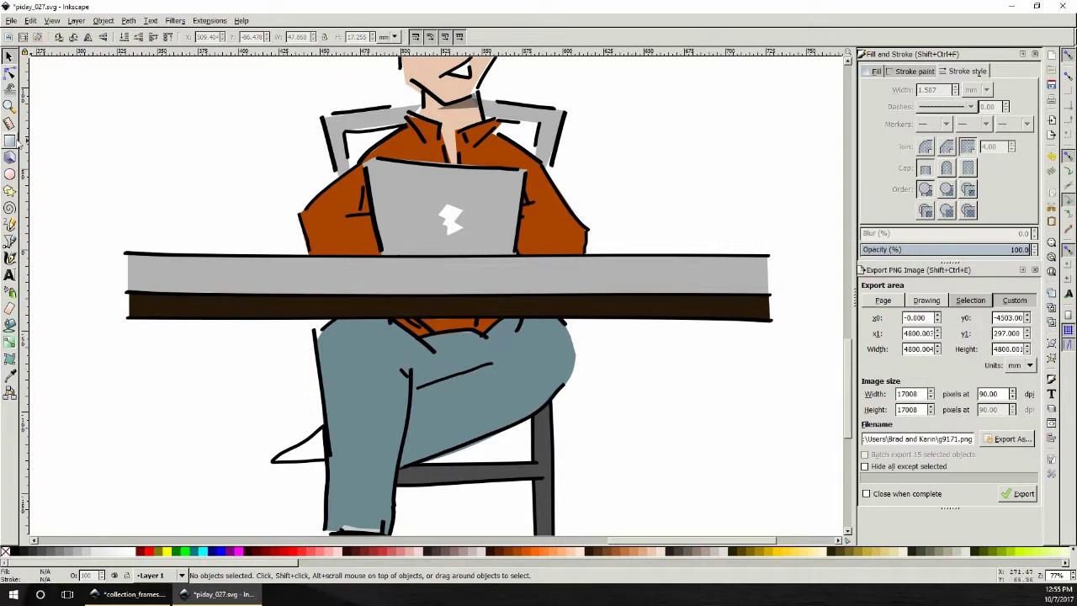
- Reshape the trouser fill's nodes at the leg crossing to open a narrow wedge-shaped notch along the fold line
left_click(10, 74)
left_click(422, 377)
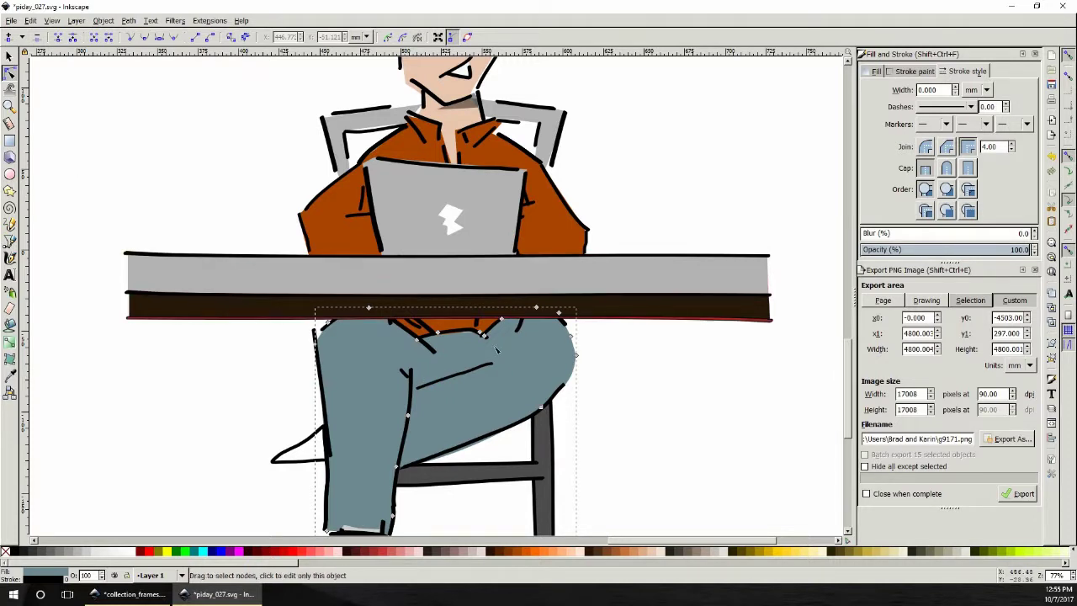
left_click(411, 379)
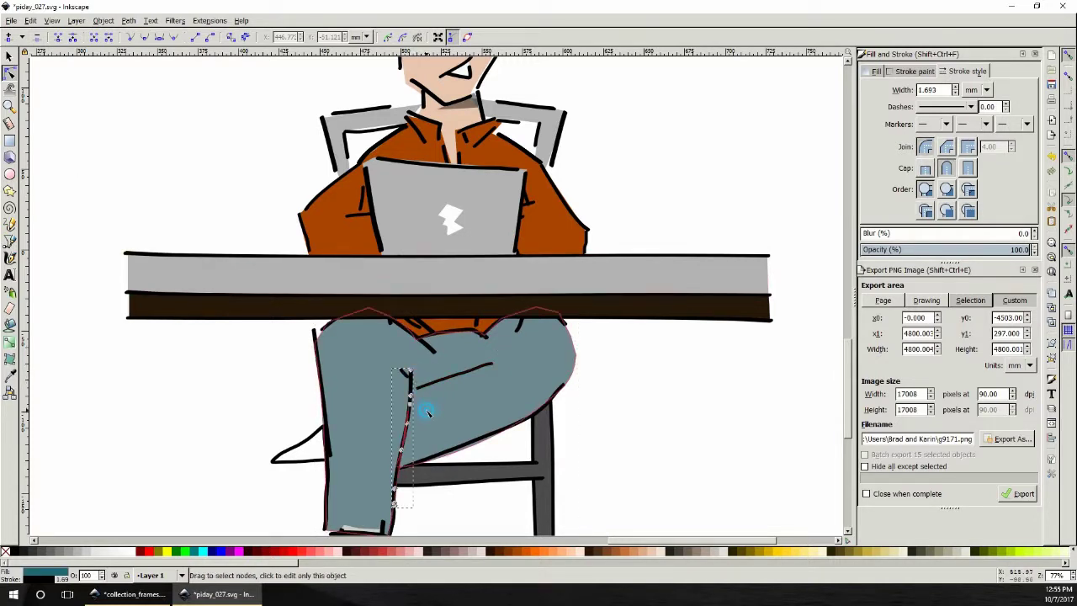
left_click(424, 413)
left_click_drag(413, 417, 412, 383)
left_click(429, 369)
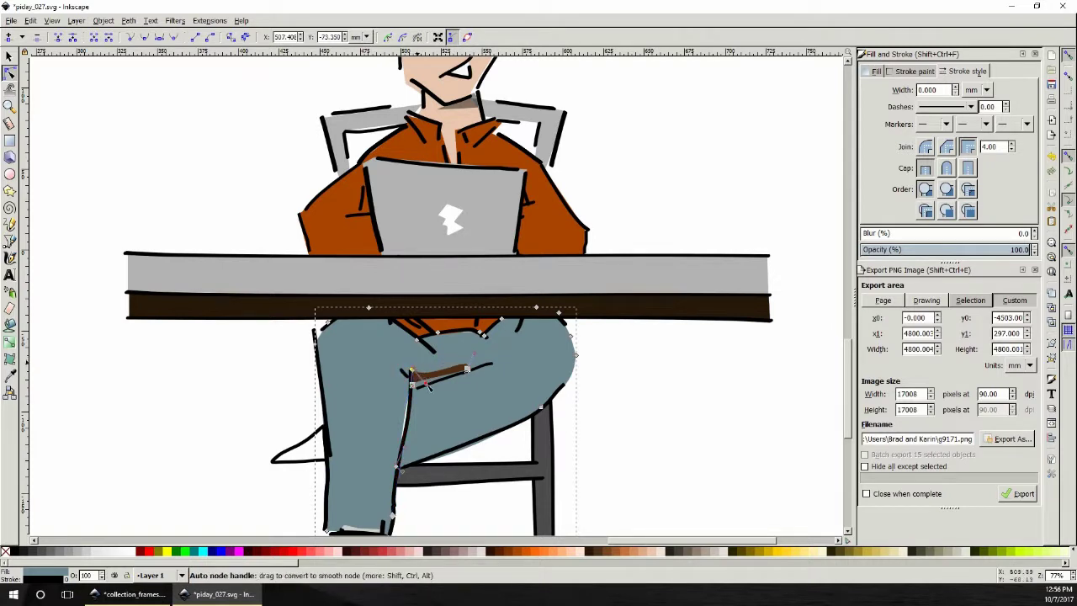
- Extend the notch's tip to the fold line's outer end and lower its inner corner beside the upright leg
left_click_drag(426, 382, 431, 387)
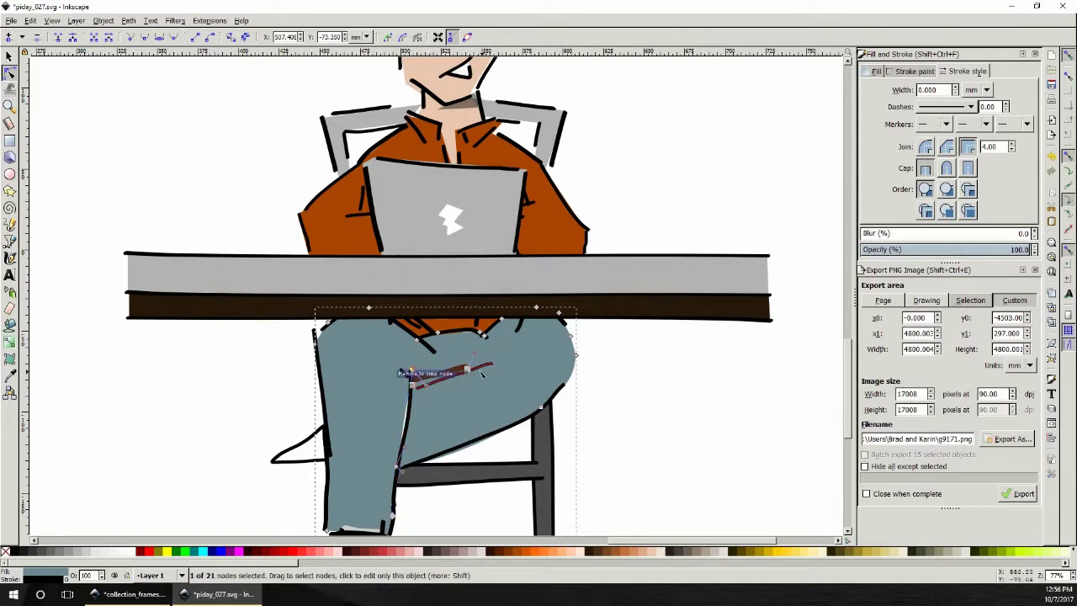
left_click(473, 368)
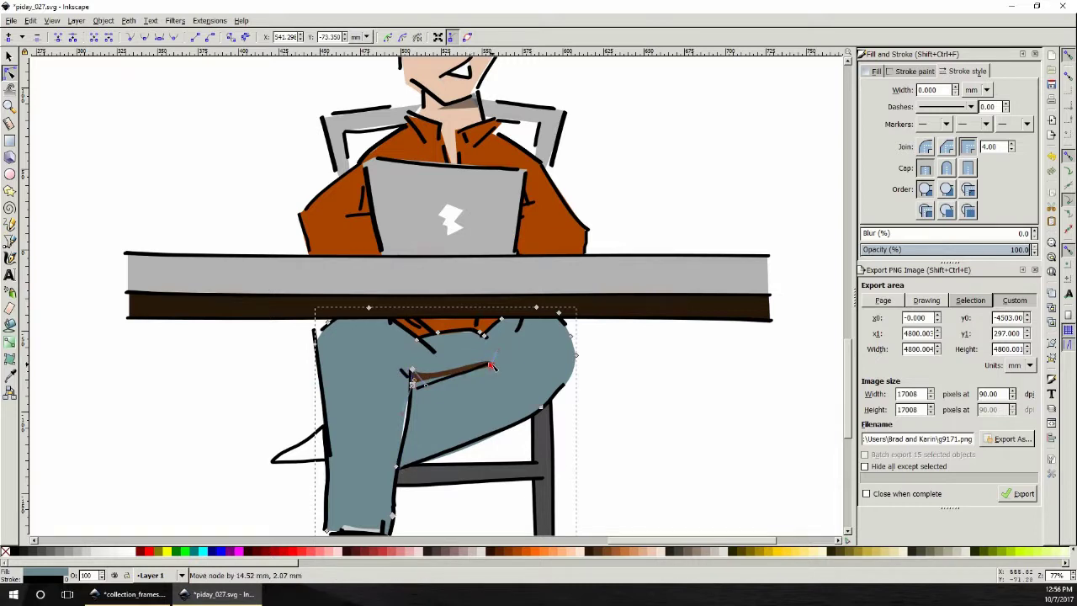
left_click_drag(412, 370, 413, 384)
left_click(429, 403)
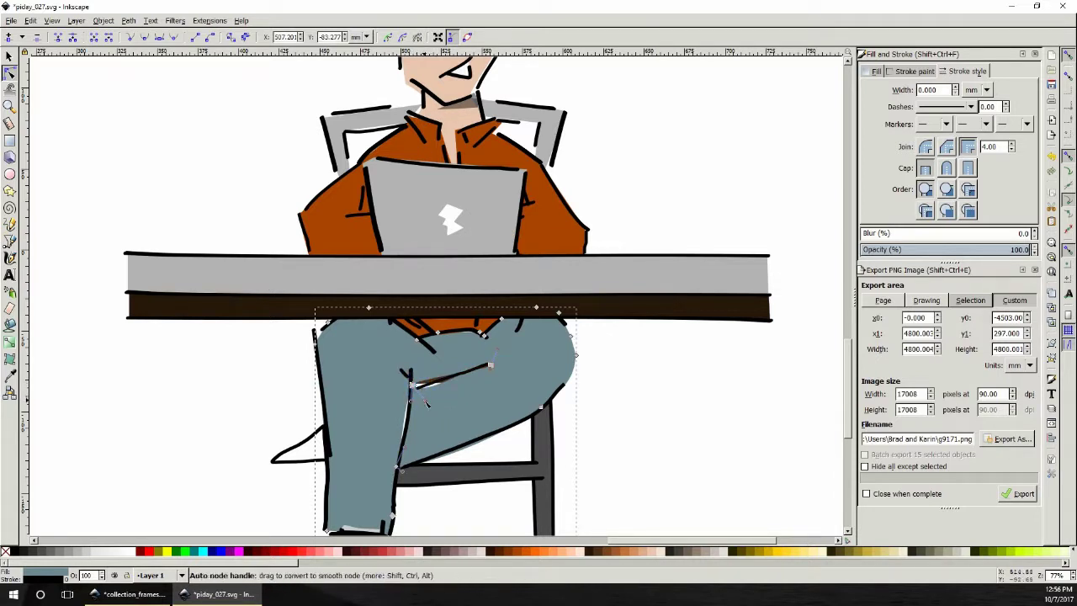
left_click(425, 393)
left_click_drag(425, 393, 411, 386)
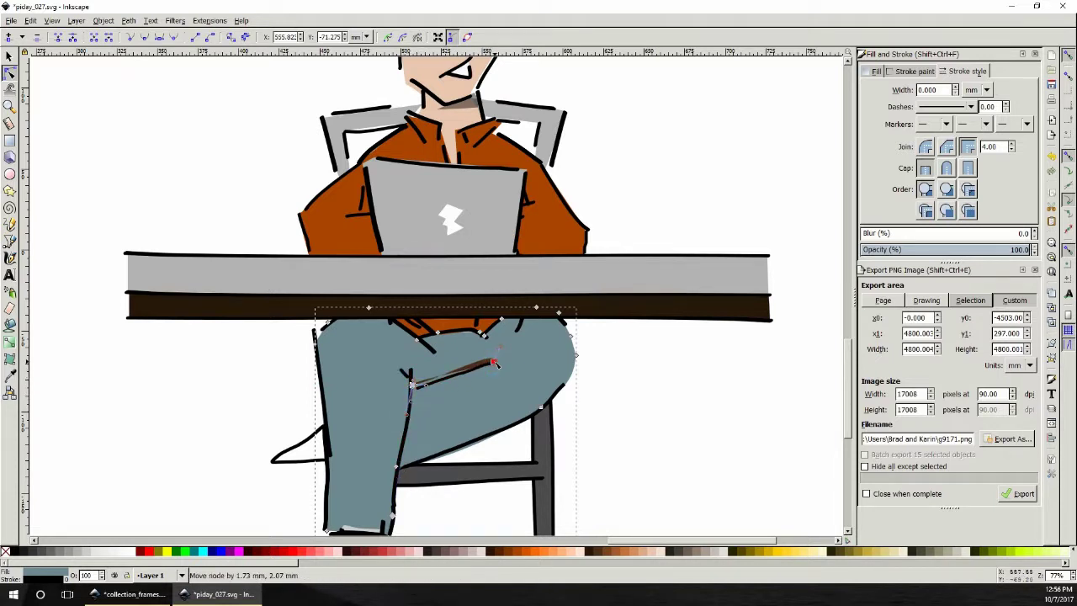
left_click_drag(421, 386, 431, 394)
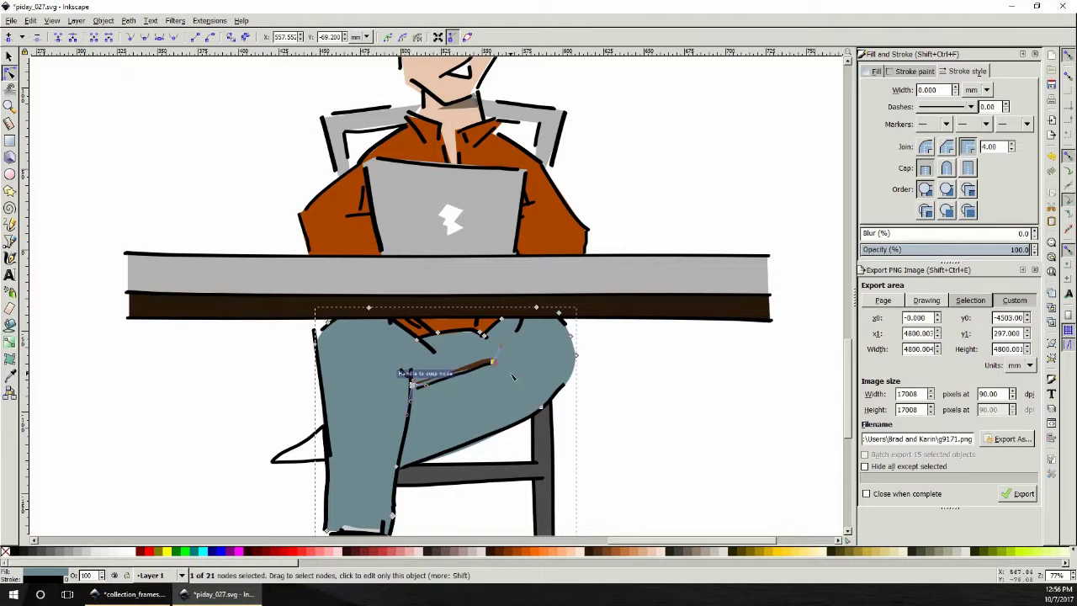
- Move the fold line onto the notch's upper edge so it meets the upright leg's inner outline
left_click(10, 258)
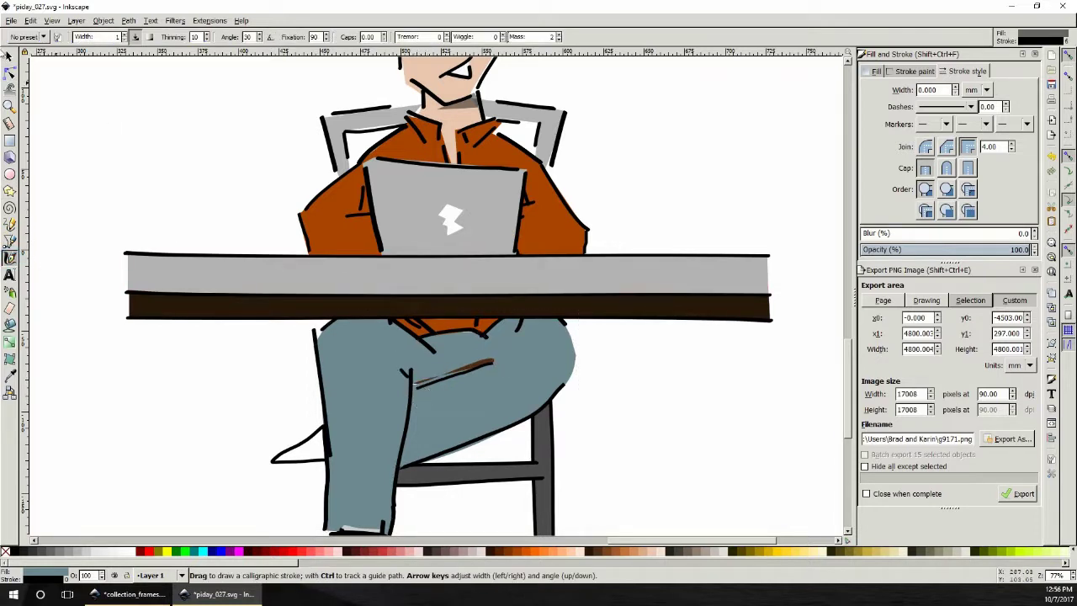
key("s")
left_click_drag(449, 383, 443, 380)
left_click(511, 391)
- Try to rotate the fold line along the notch's upper edge
left_click(478, 364)
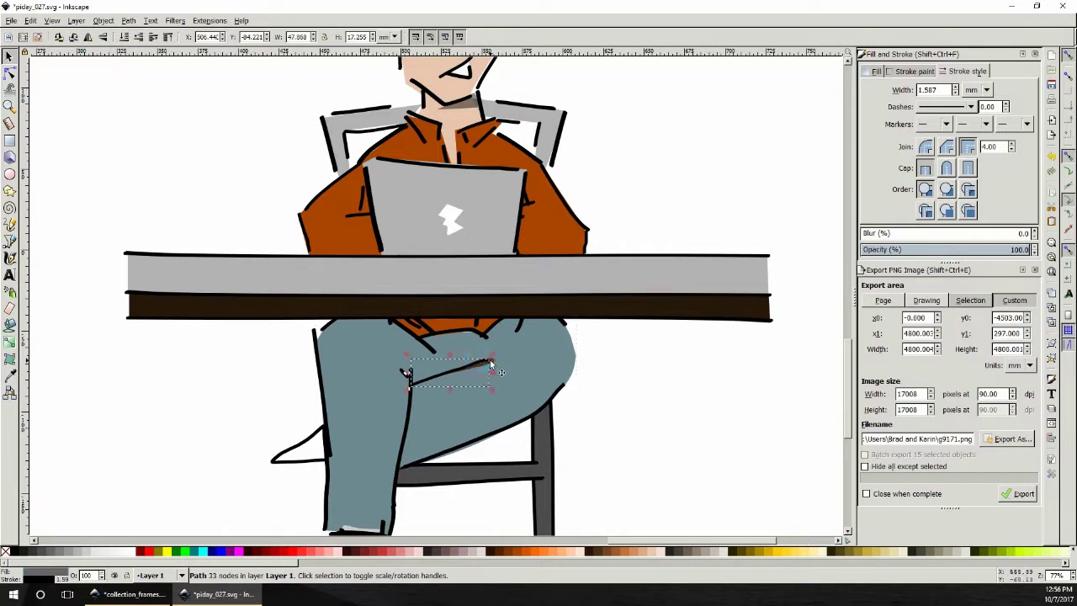
right_click(468, 357)
left_click(522, 435)
mouse_move(482, 364)
left_mouse_down()
mouse_move(498, 357)
mouse_move(476, 364)
left_mouse_up()
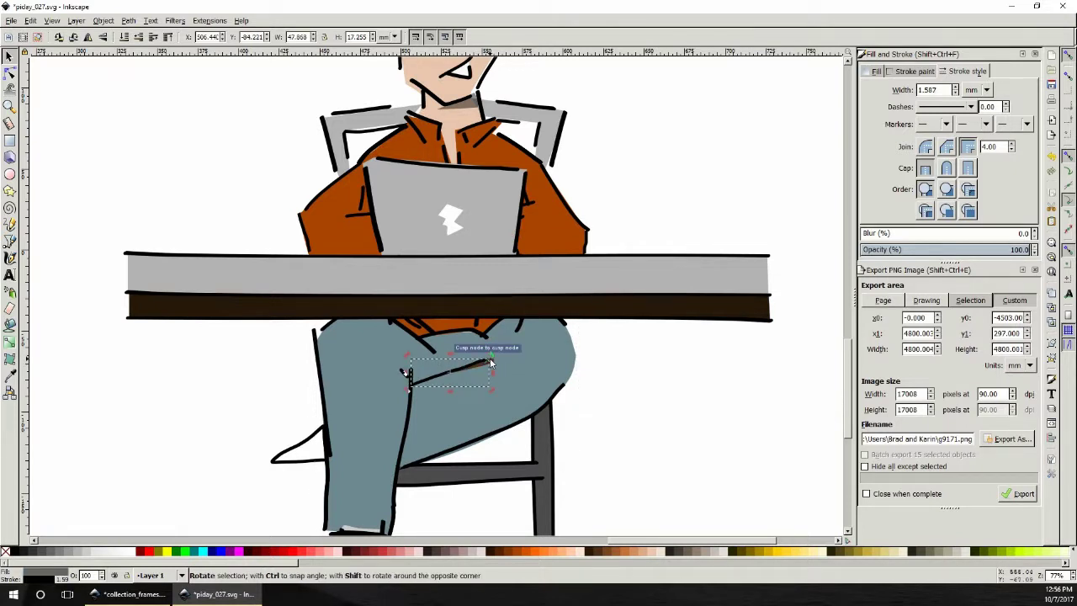
mouse_move(491, 360)
left_mouse_down()
mouse_move(485, 367)
mouse_move(497, 362)
left_mouse_up()
left_click(473, 371)
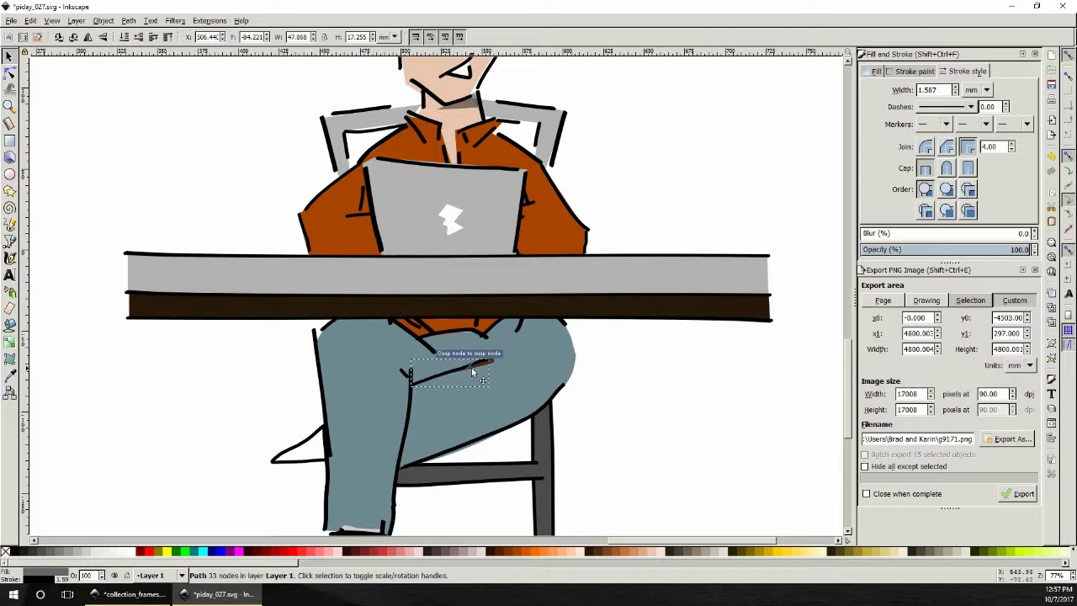
- Duplicate the fold line, then rotate and place the copy along the notch's lower edge
left_click(8, 105)
left_click(469, 375)
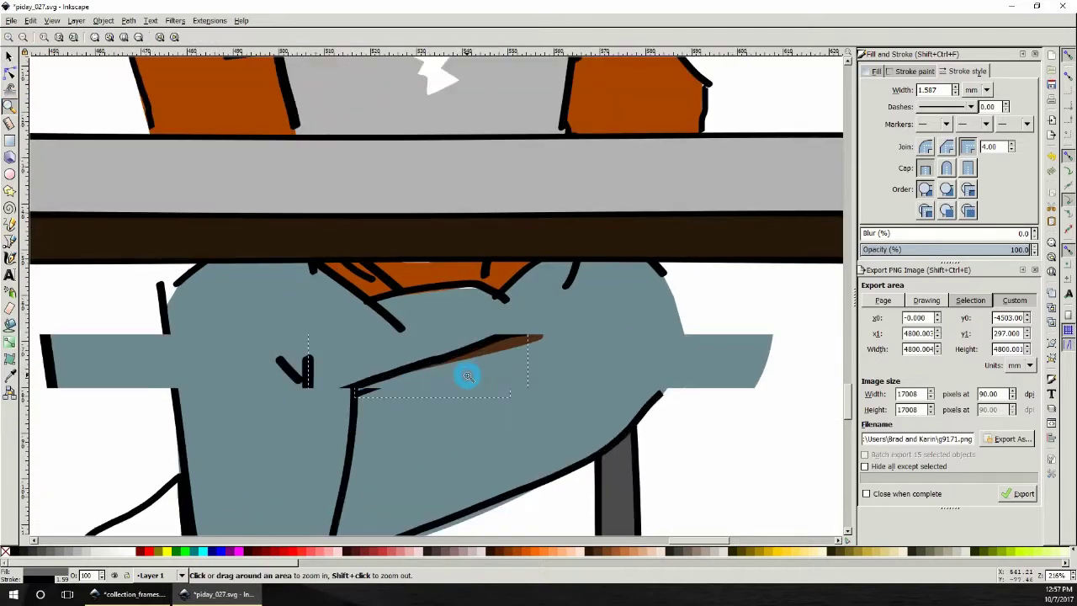
left_click(469, 377)
left_click(468, 376)
left_click(9, 55)
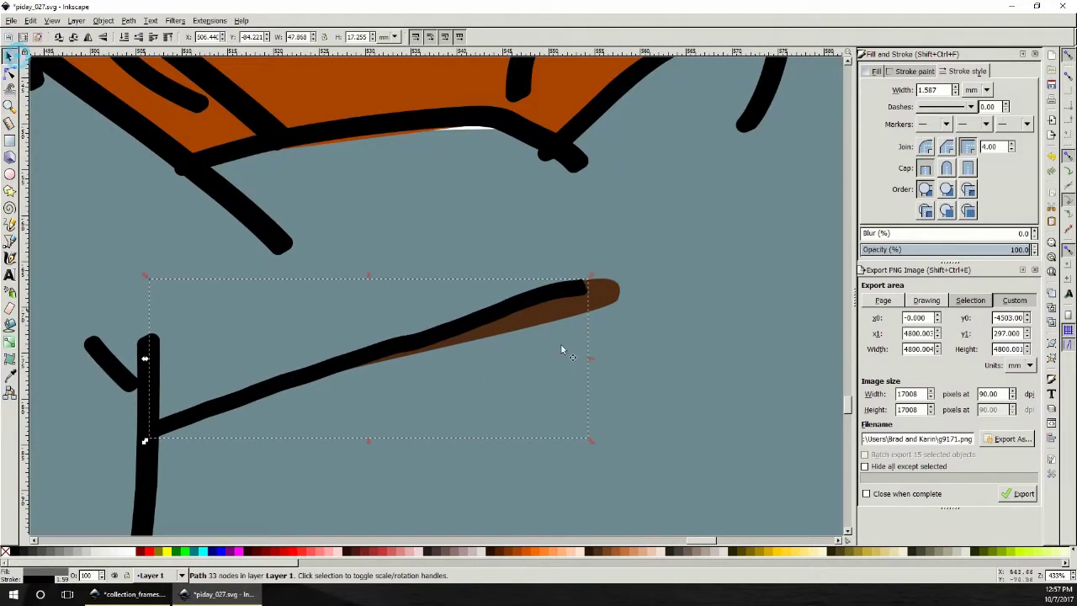
key("ctrl+d")
left_click_drag(526, 303, 556, 327)
left_click(486, 358)
left_click_drag(176, 463, 157, 446)
left_click_drag(481, 370, 519, 339)
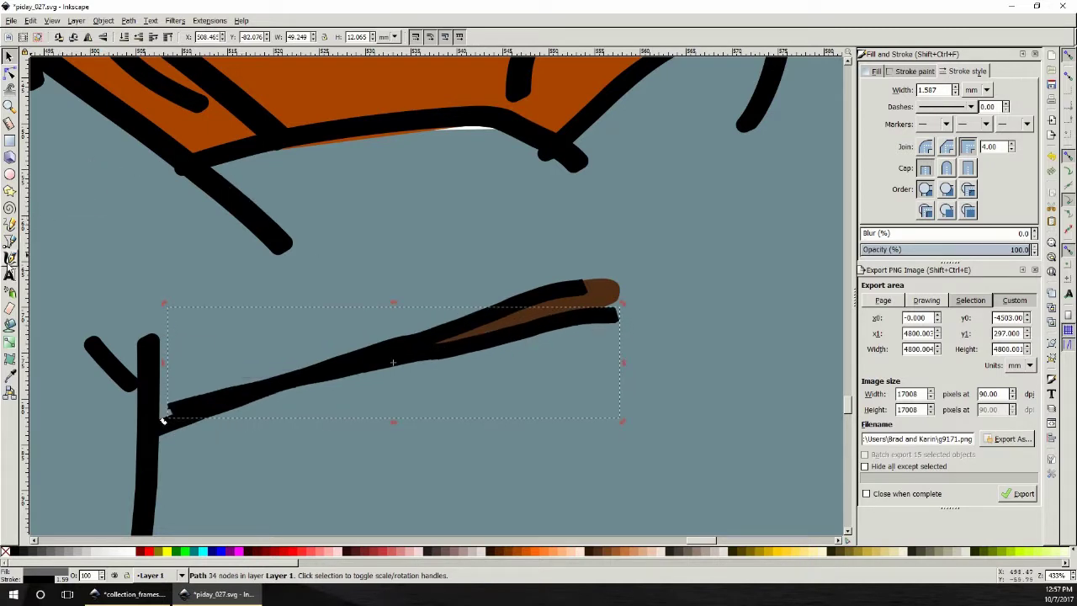
- Draw a short calligraphic stroke around the notch's outer tip to join the two fold lines
key("c")
left_click_drag(594, 281, 616, 314)
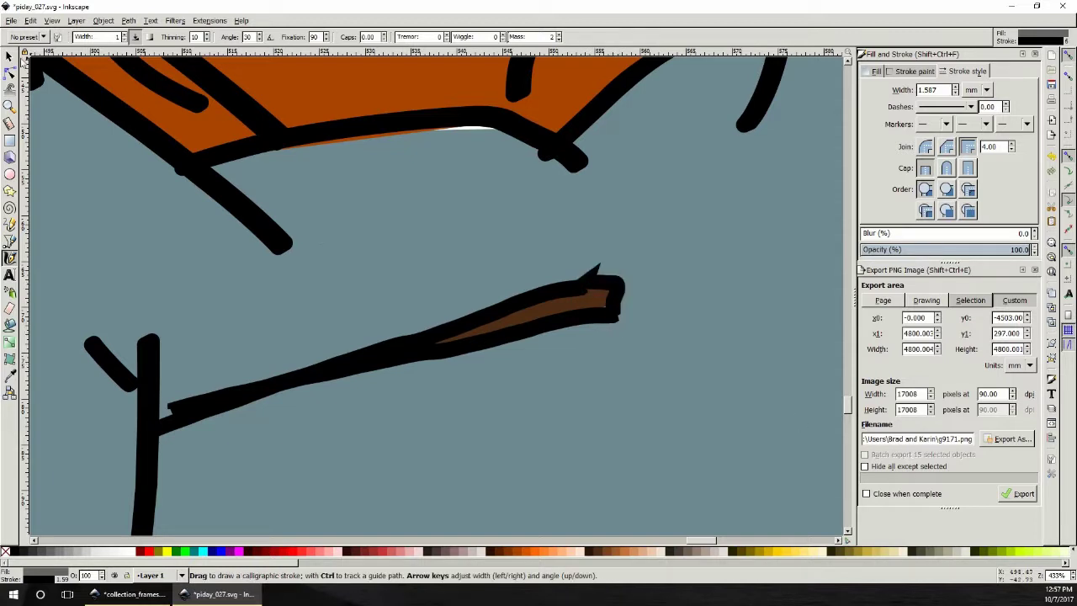
left_click(9, 56)
- Draw a calligraphic outline around the bent knee from the tabletop down to the thigh's underside outline
scroll(1073, 579, "down", 10)
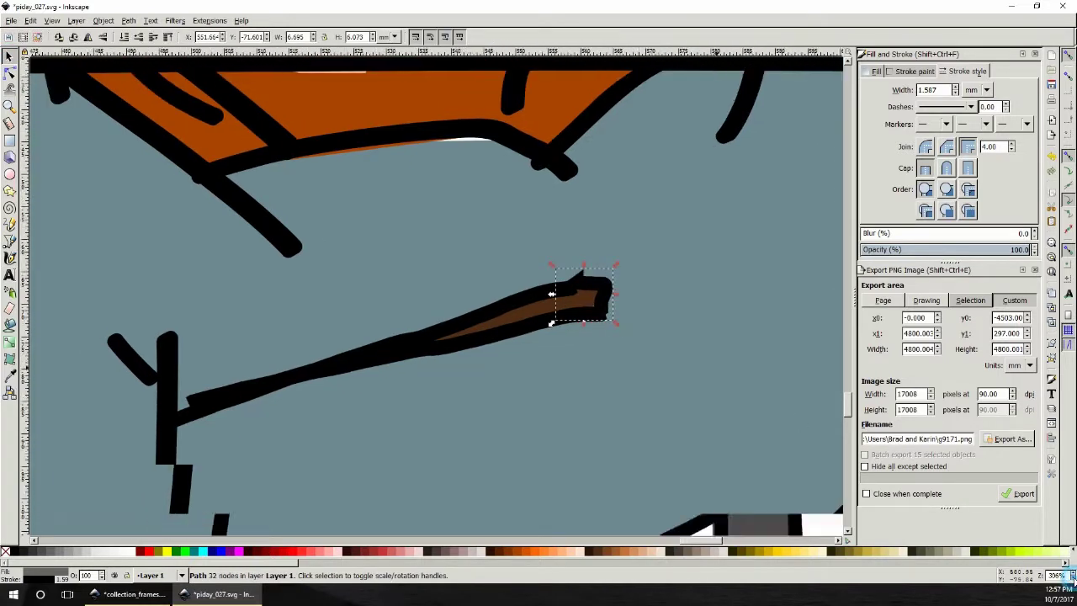
left_click(11, 106)
left_click(456, 290)
left_click(456, 290)
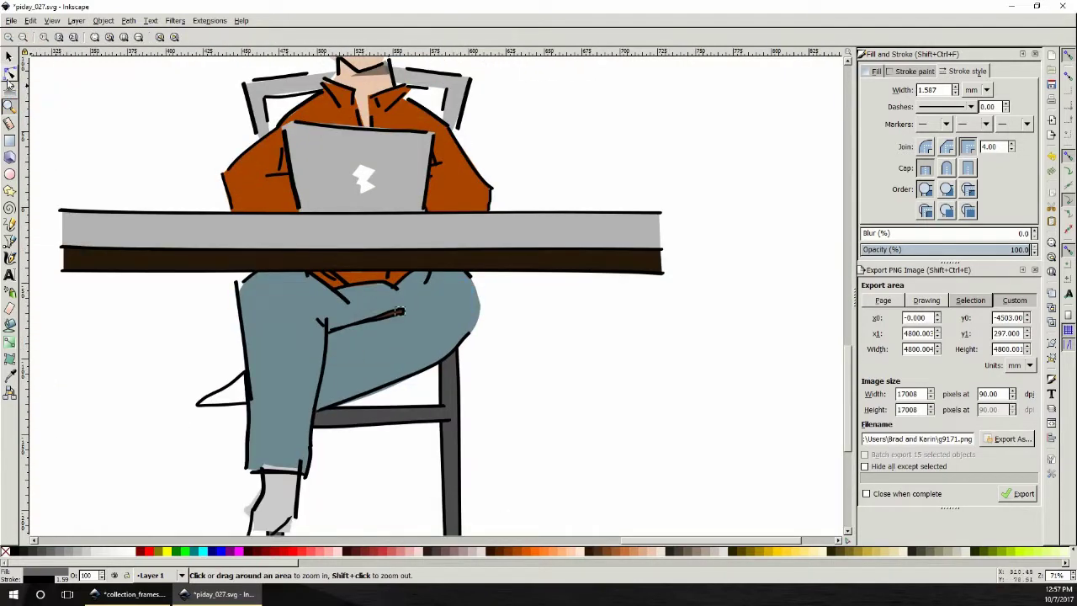
left_click(10, 258)
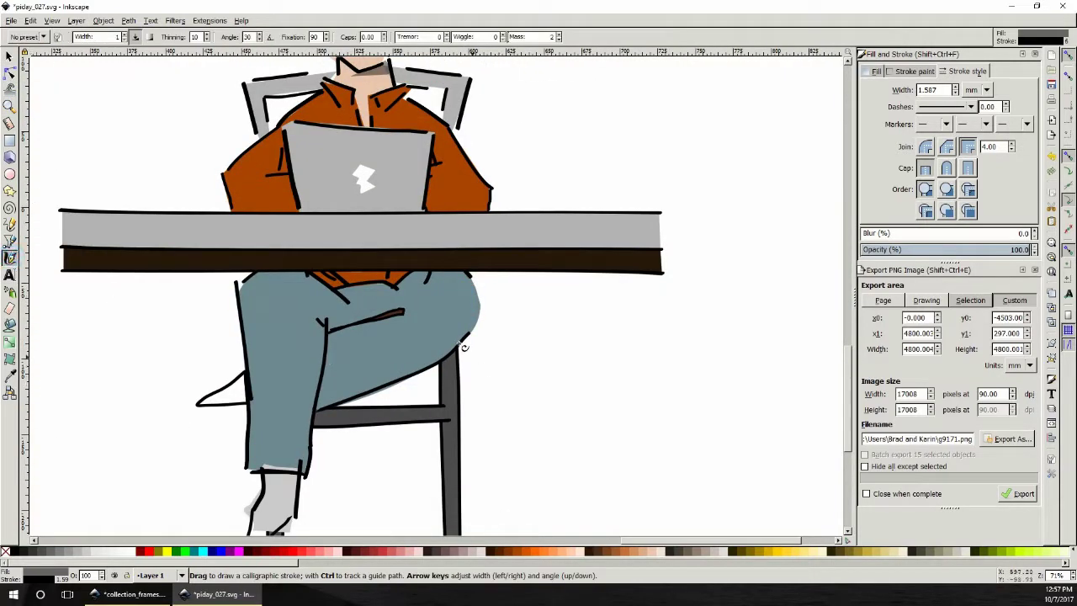
mouse_move(468, 274)
left_mouse_down()
mouse_move(487, 309)
mouse_move(470, 339)
left_mouse_up()
- Lower the trouser fill's inner notch node along the upright leg to widen the gap
left_click(10, 73)
left_click(361, 348)
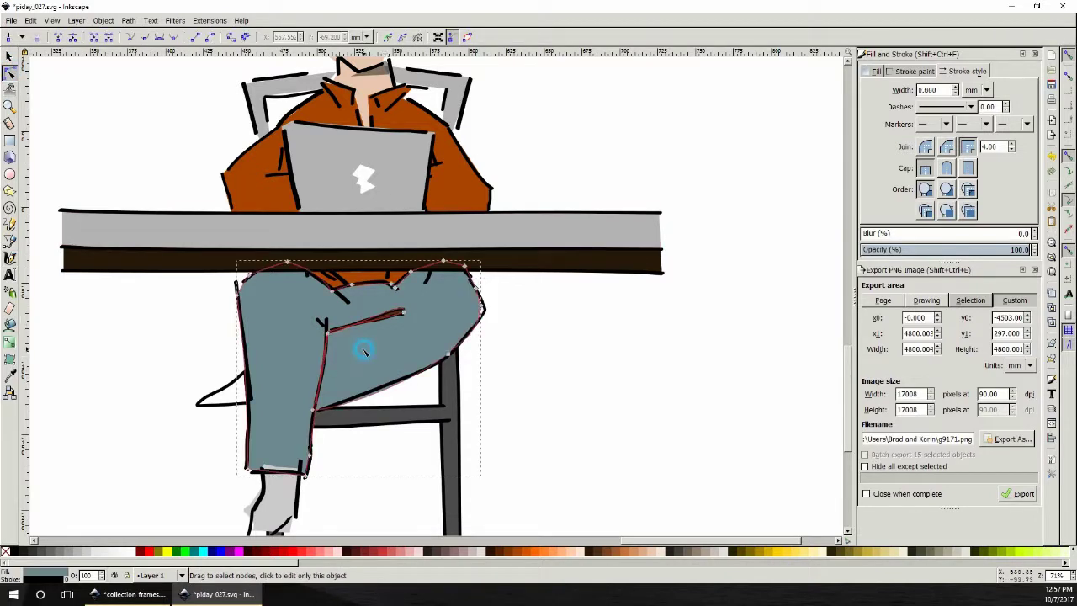
left_click_drag(325, 353, 325, 343)
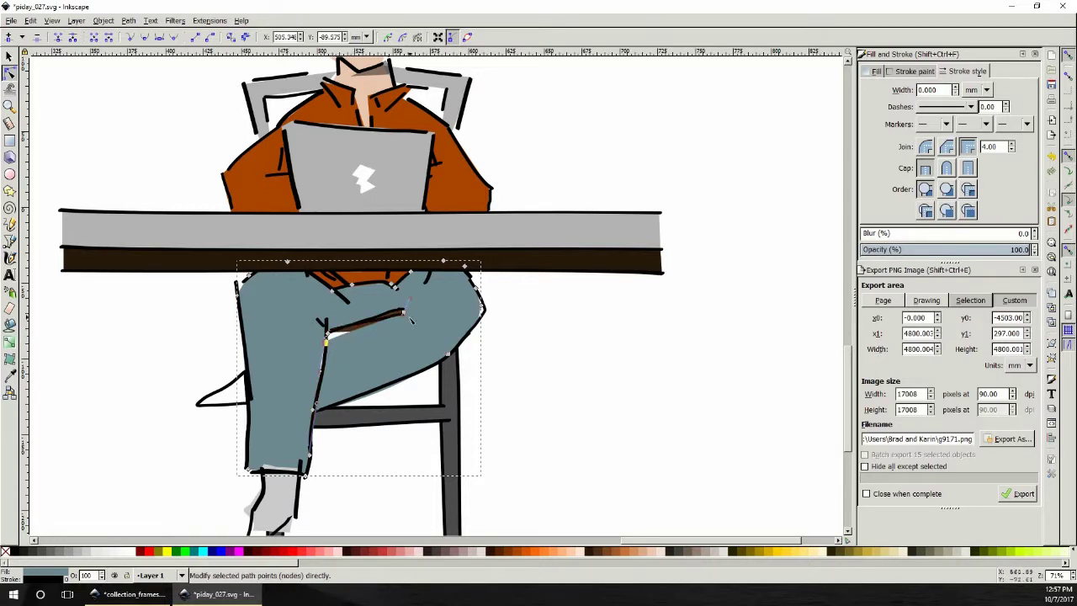
- Rotate the copied lower fold line to a steeper slope and move it back toward the notch
left_click(9, 56)
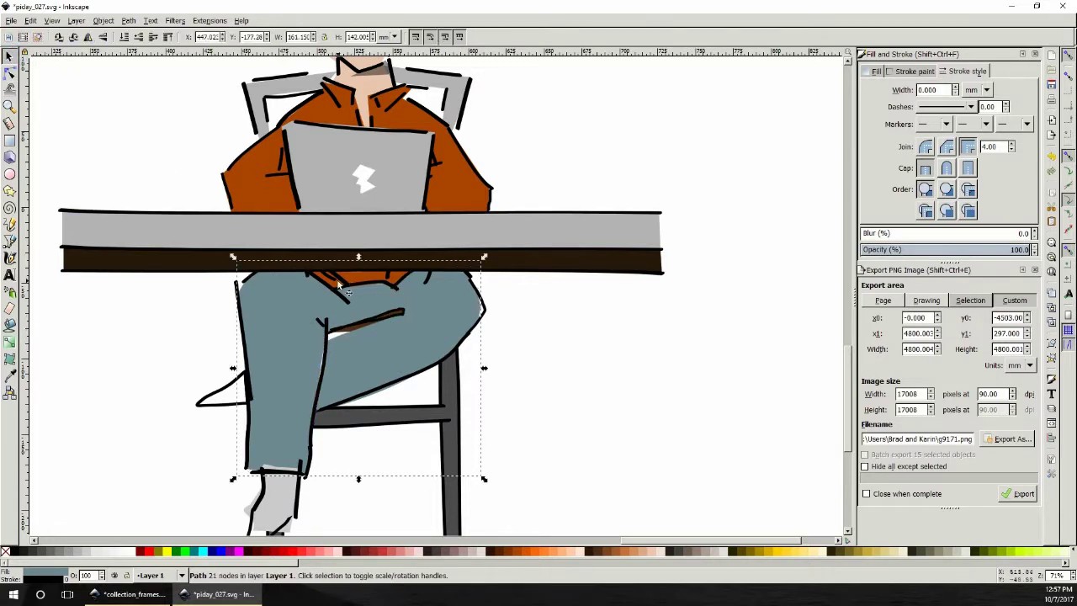
left_click(362, 330)
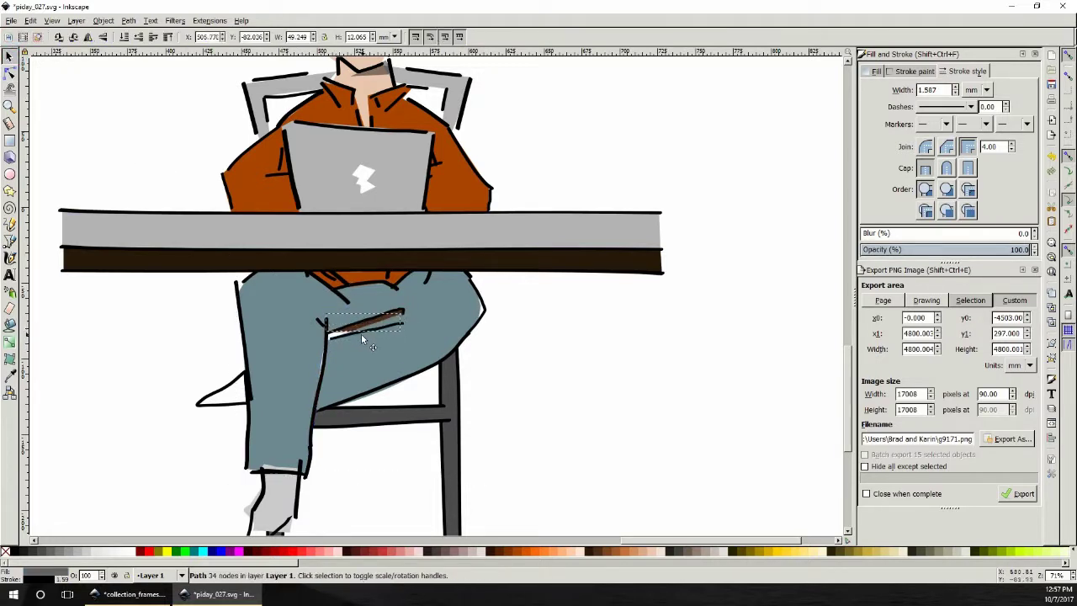
left_click(361, 334)
left_click_drag(355, 341, 351, 366)
mouse_move(410, 340)
left_mouse_down()
mouse_move(397, 317)
mouse_move(374, 328)
left_mouse_up()
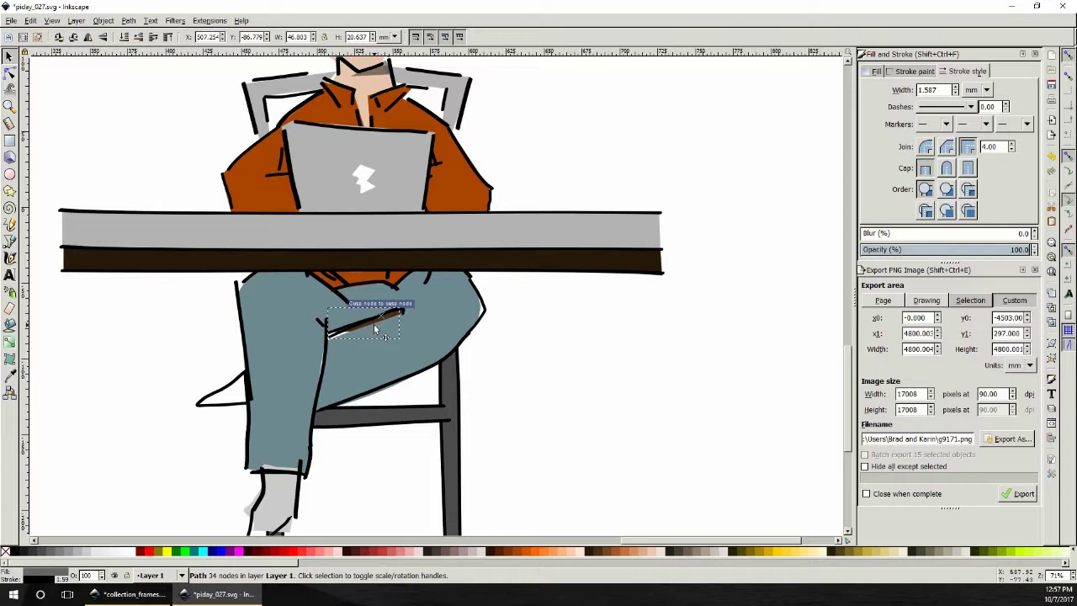
left_click(608, 336)
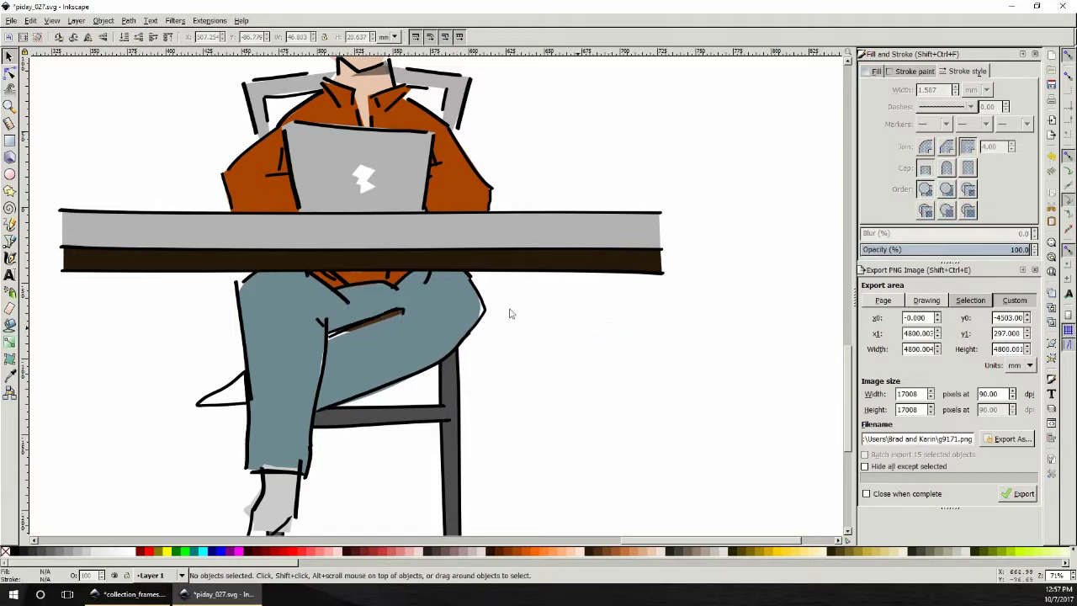
- Move the copied fold line down to the notch's lower edge and stretch it about 50 mm wide to meet the tip stroke
left_click(8, 106)
left_click(376, 328)
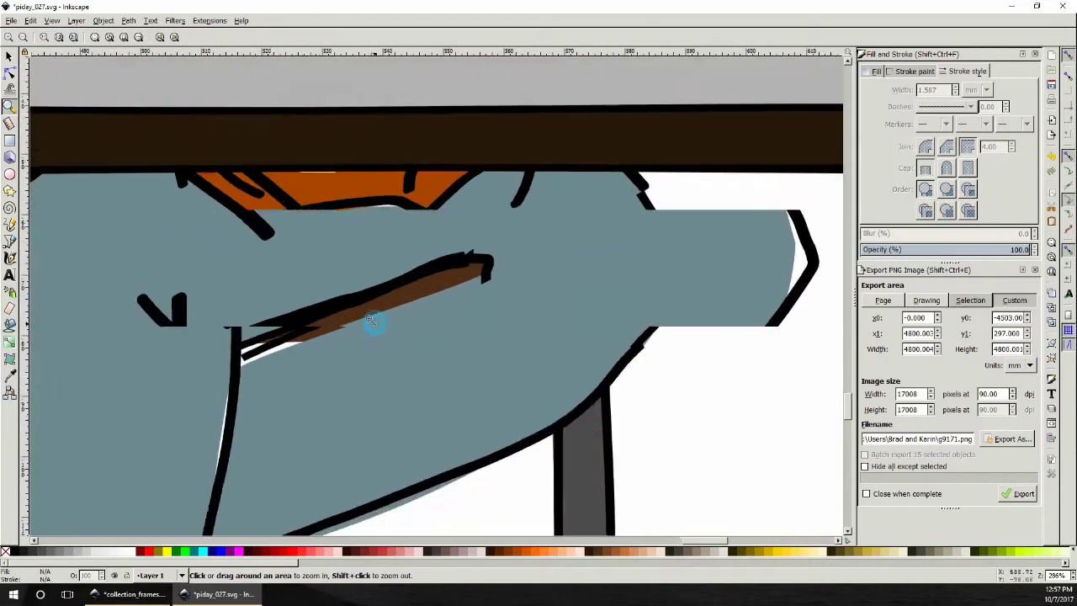
left_click(376, 328)
key("s")
left_click(354, 299)
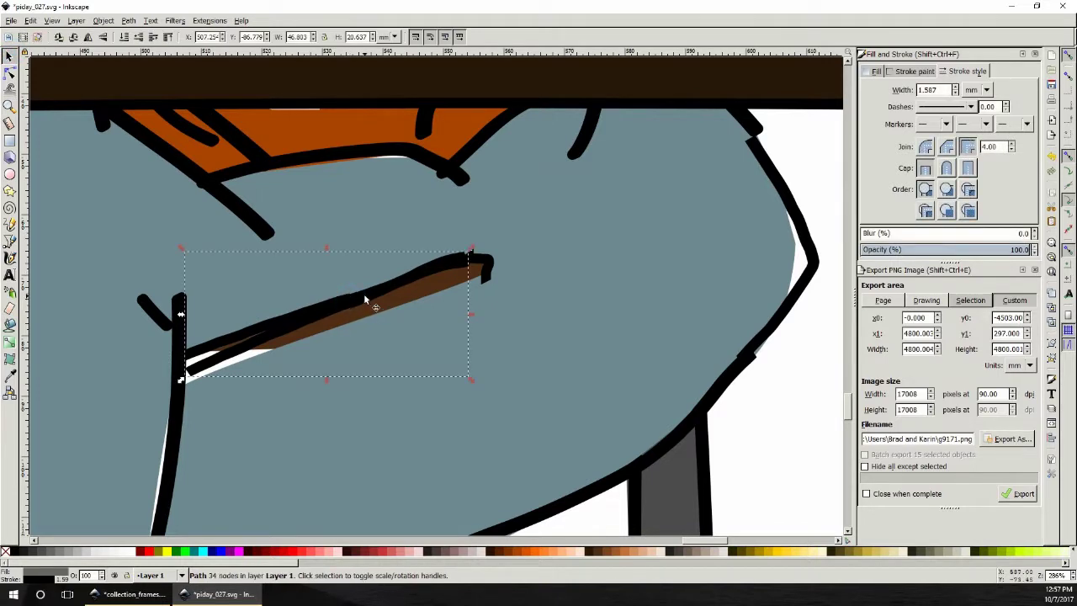
left_click_drag(366, 298, 361, 319)
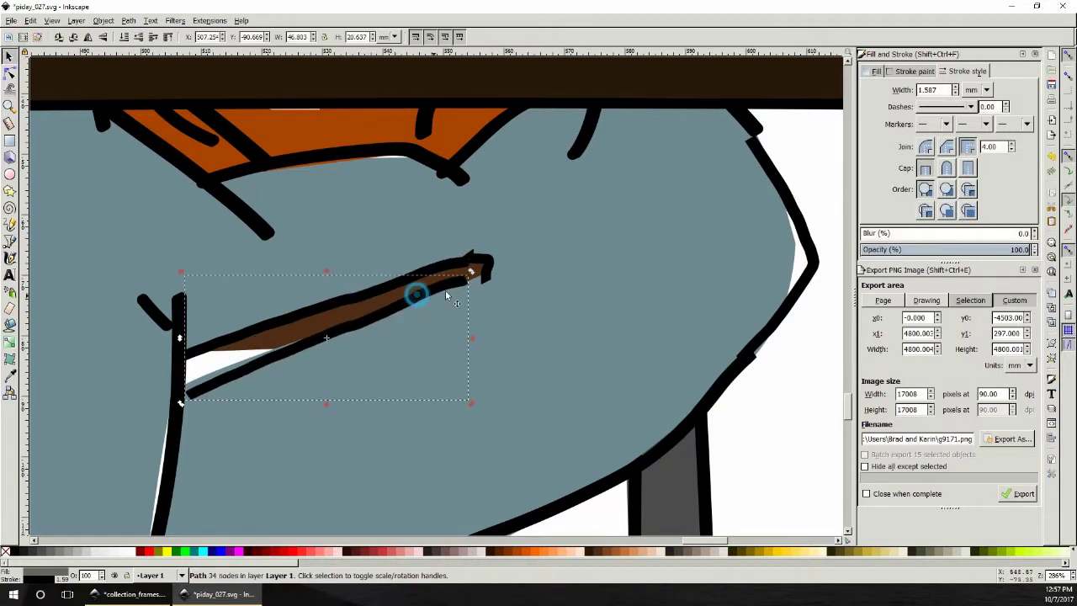
left_click_drag(472, 271, 490, 269)
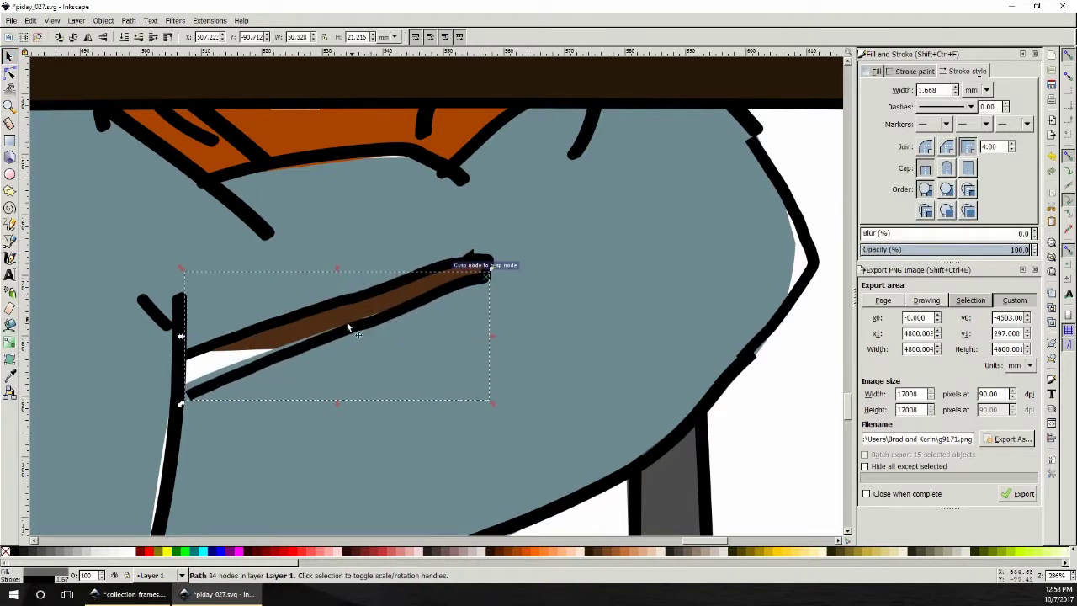
- Shorten the upper and lower fold lines to about 34 mm wide and rejoin them at a tip nearer the upright leg
left_click_drag(304, 343, 298, 335)
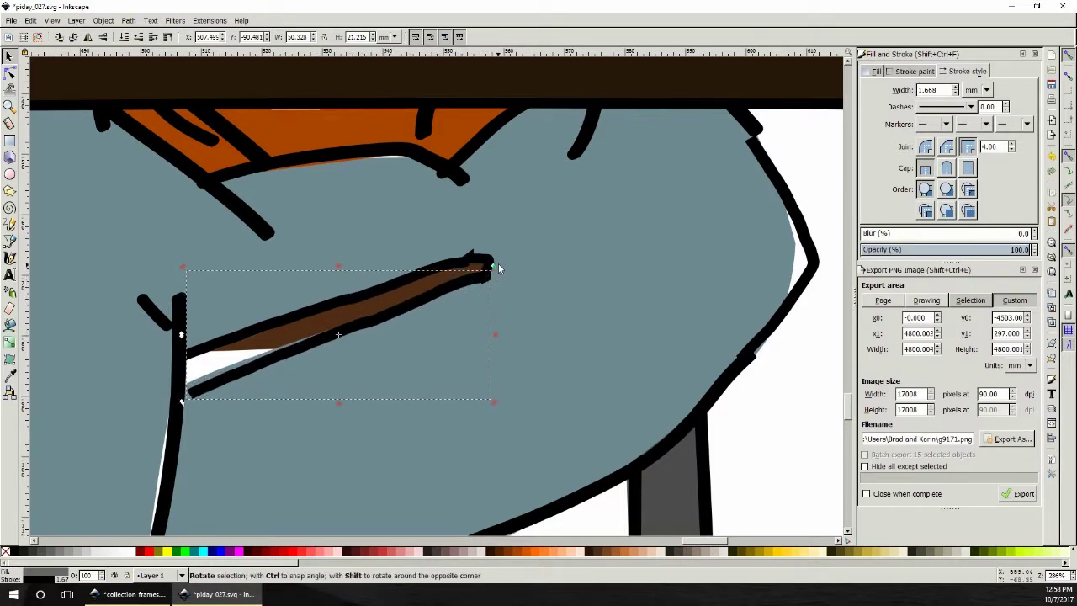
left_click(444, 284)
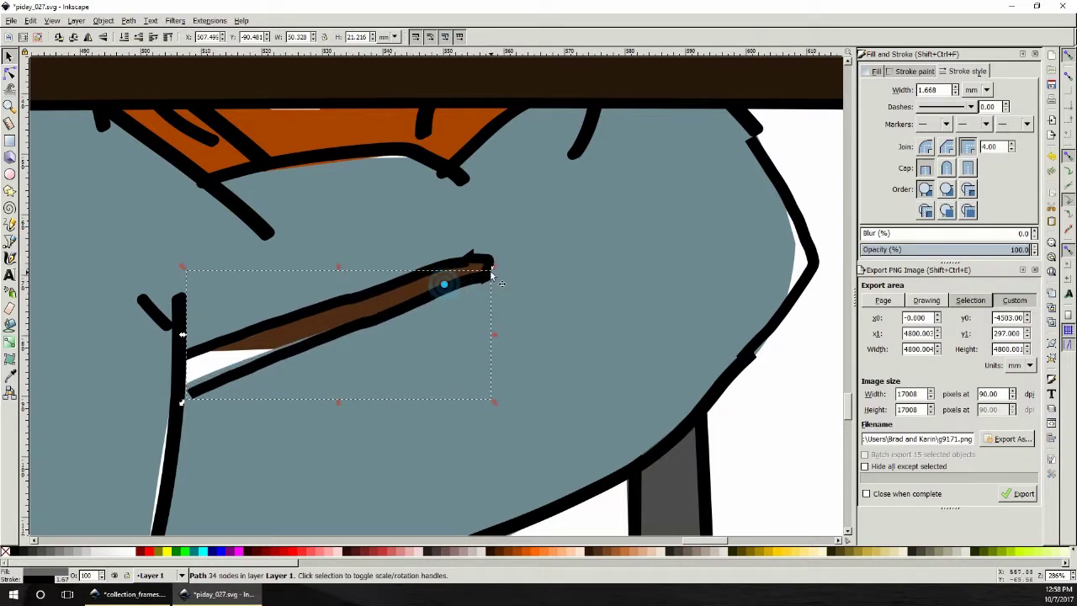
left_click(382, 293)
mouse_move(474, 266)
left_mouse_down()
mouse_move(384, 288)
mouse_move(475, 289)
mouse_move(480, 265)
mouse_move(494, 272)
mouse_move(477, 260)
mouse_move(402, 283)
mouse_move(389, 307)
left_mouse_up()
left_click(429, 271)
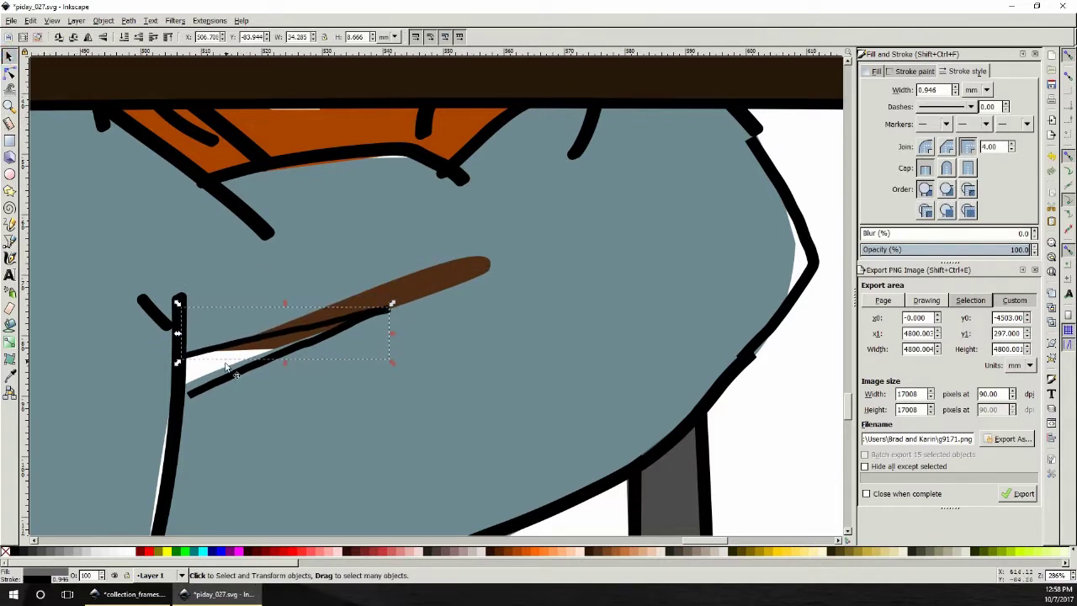
left_click_drag(222, 382, 363, 324)
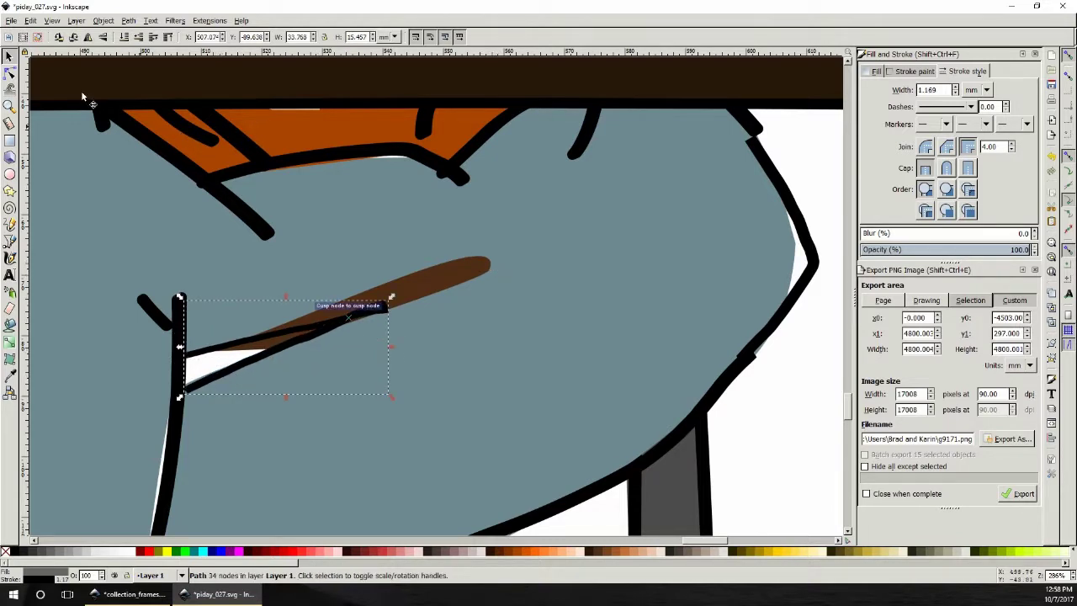
- Delete the extra node at the trouser fill's notch tip and pull the tip back to where the shortened fold lines meet
left_click(13, 73)
left_click(499, 266)
left_click(488, 267, "ctrl")
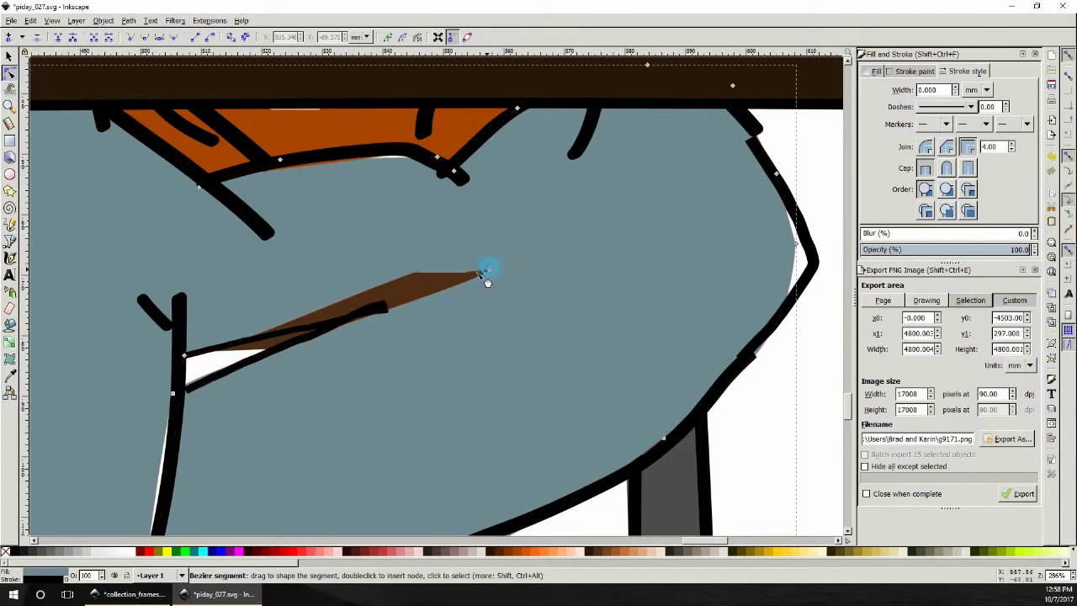
left_click_drag(384, 310, 324, 333)
key("ctrl+z")
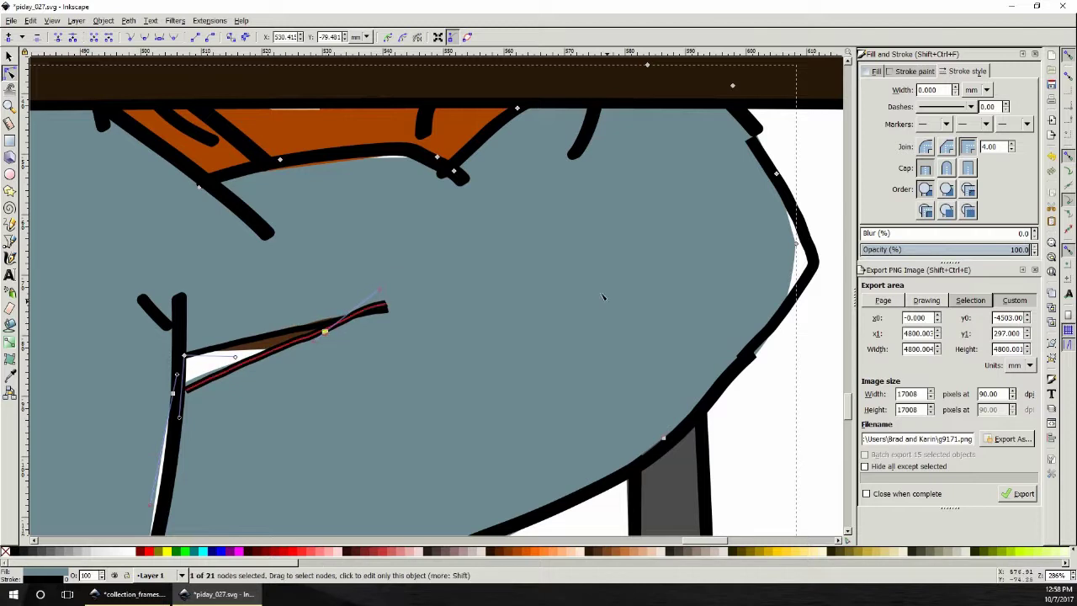
- Set the lower fold line's stroke width to 6 px
left_click(379, 156)
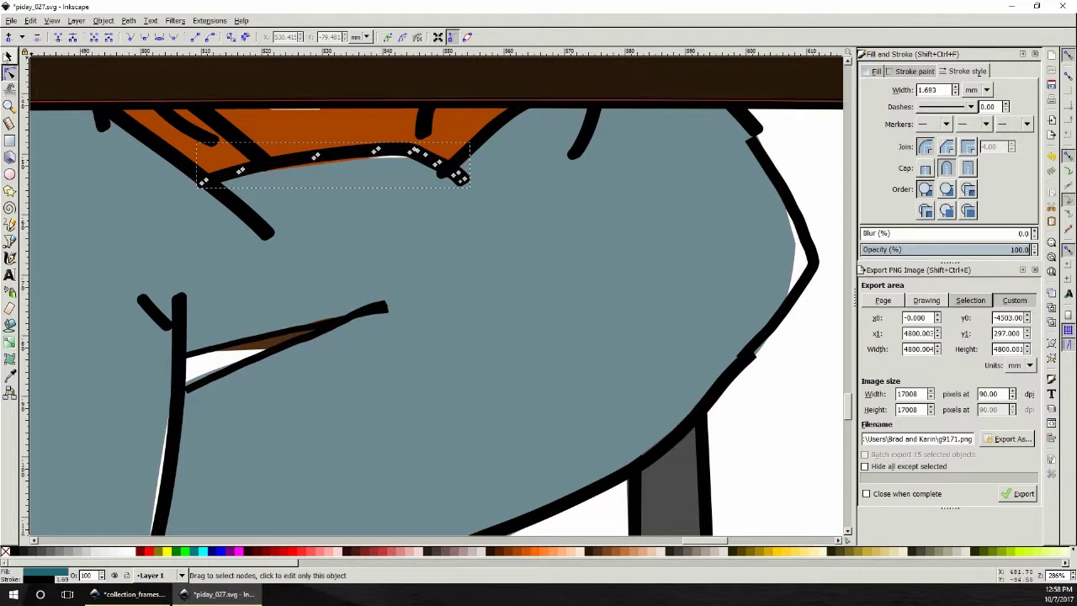
left_click(9, 55)
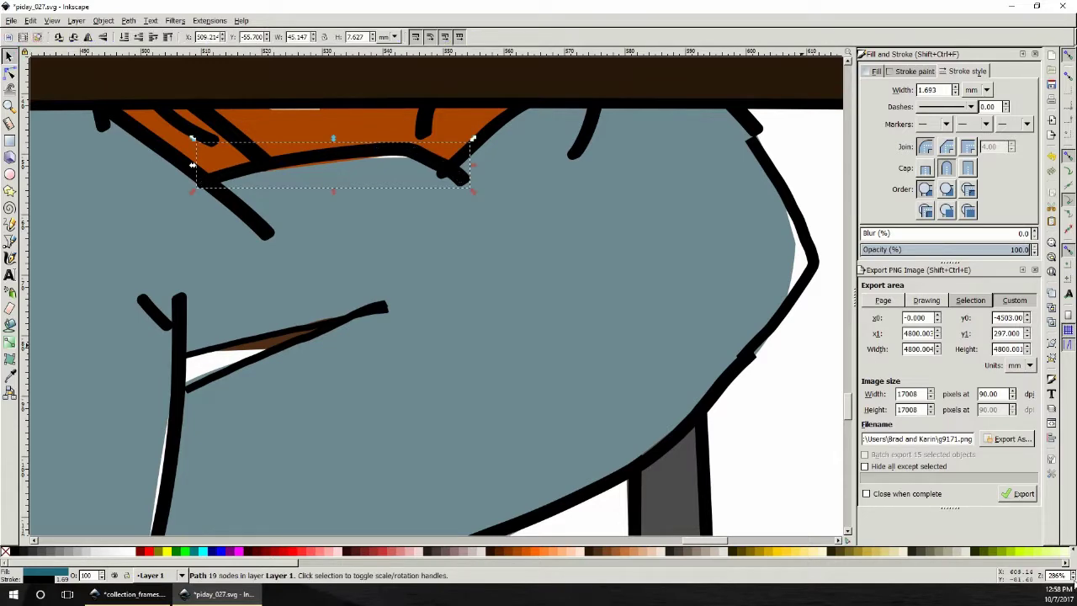
key("grave")
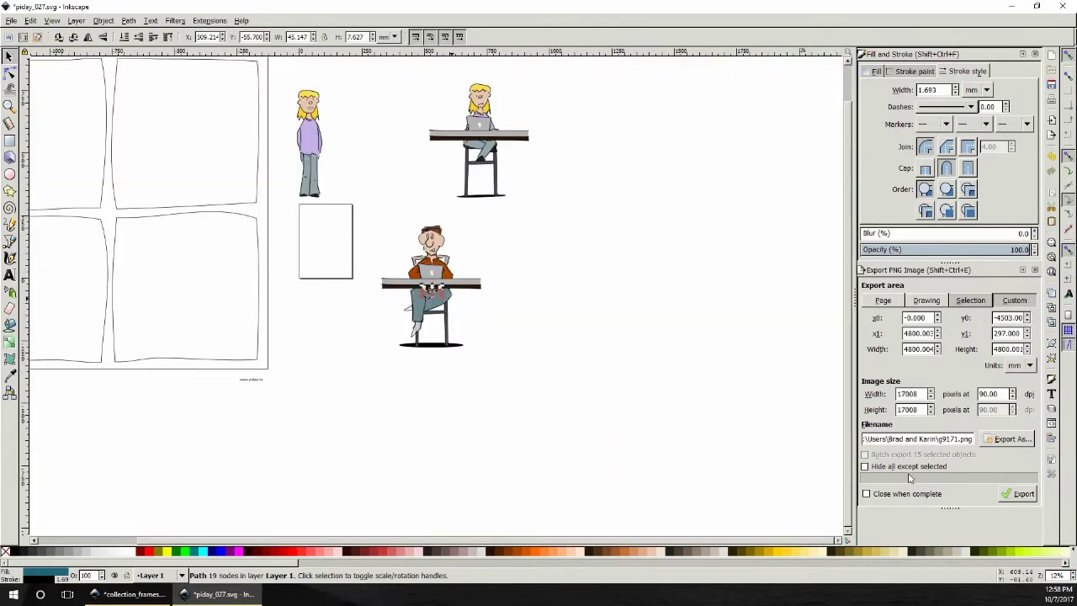
left_click(599, 305)
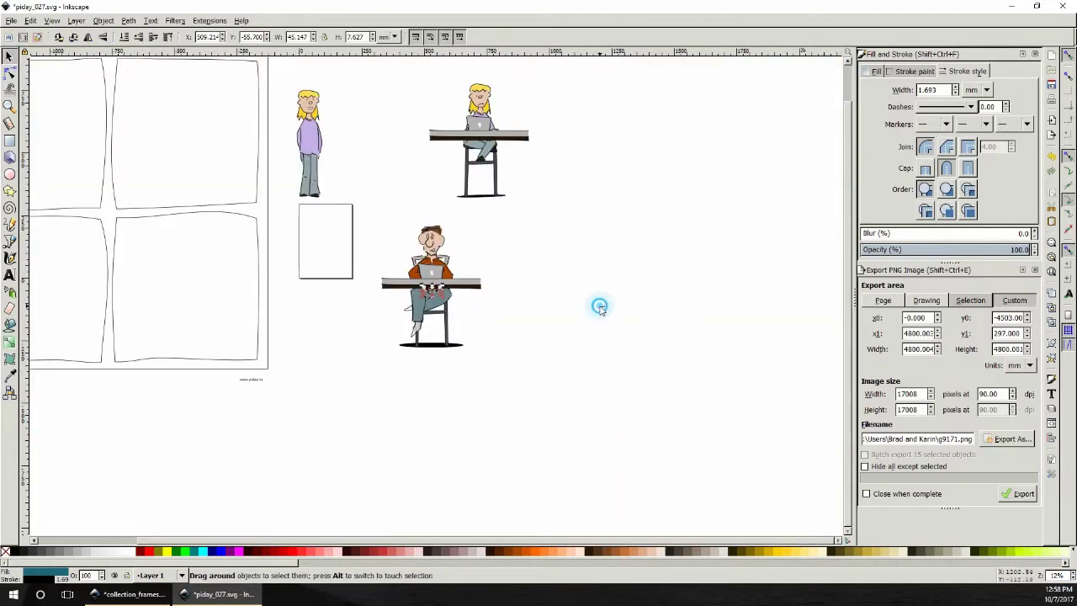
left_click(10, 105)
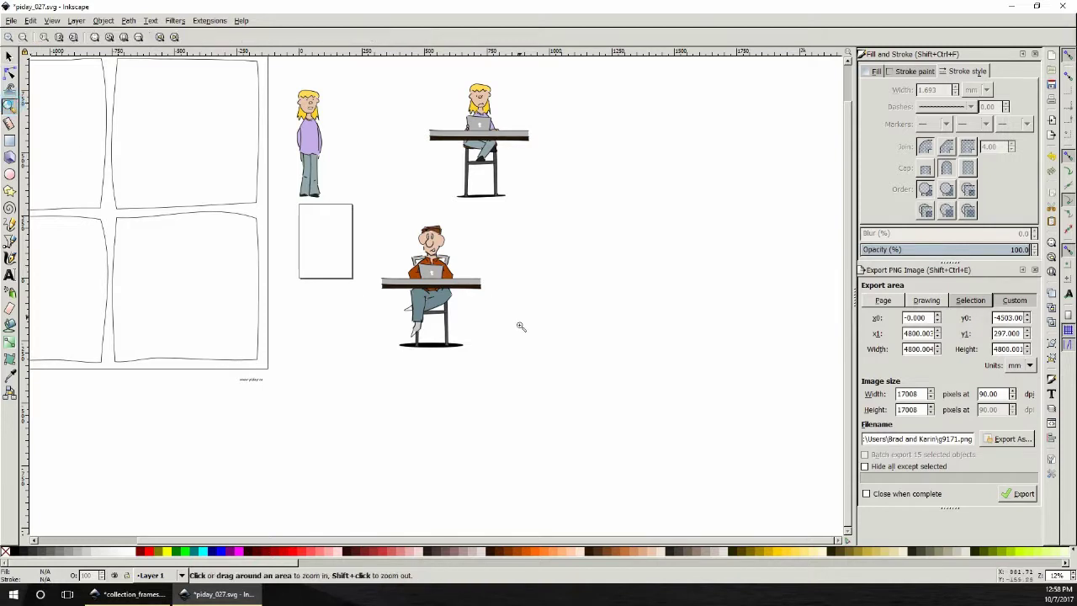
double_click(454, 298)
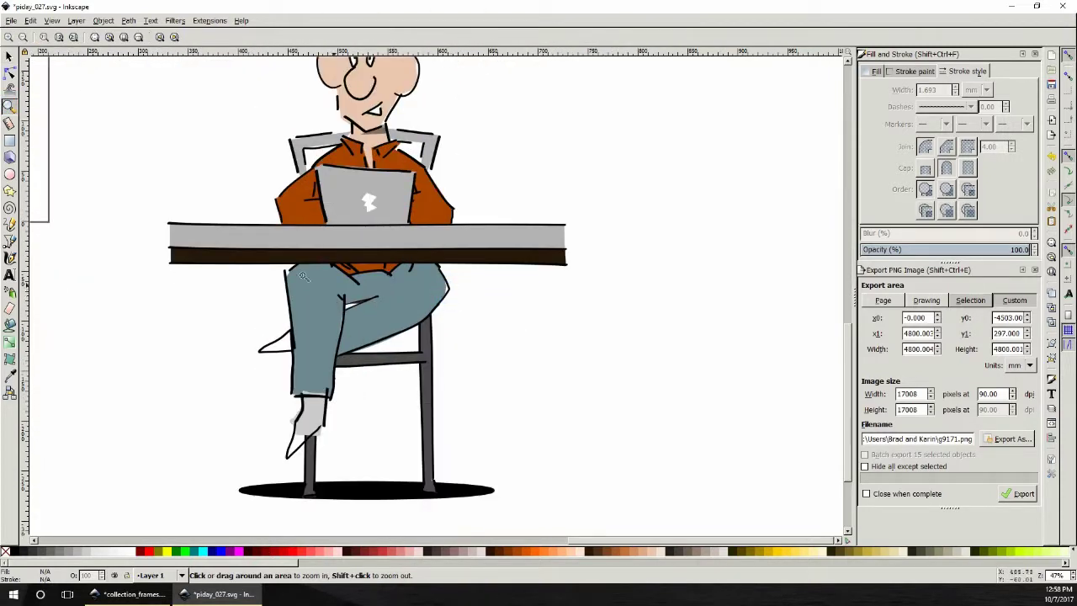
left_click(10, 56)
left_click(357, 303)
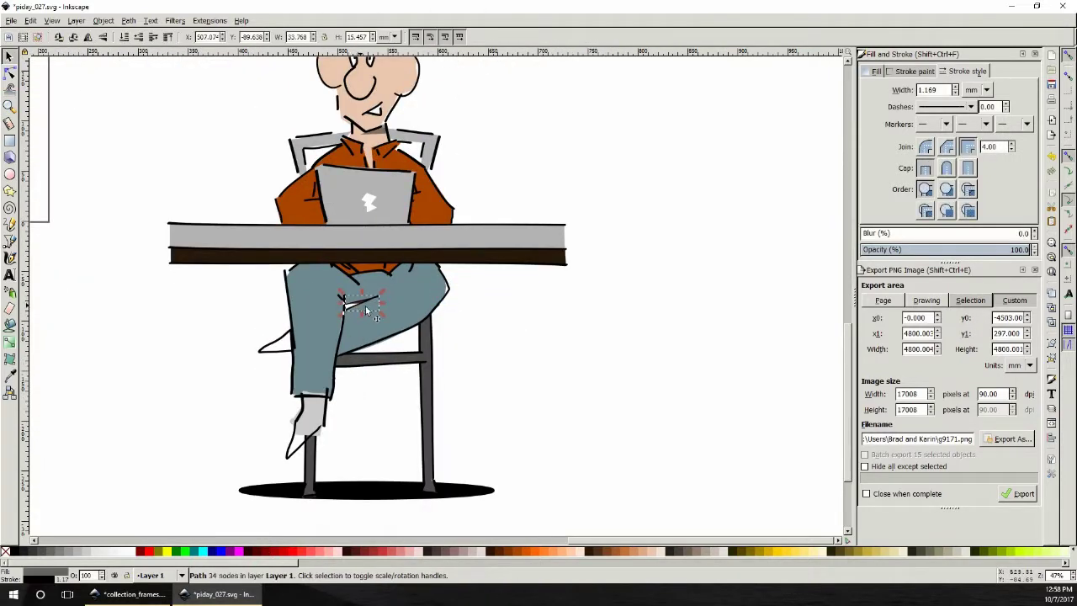
left_click(986, 91)
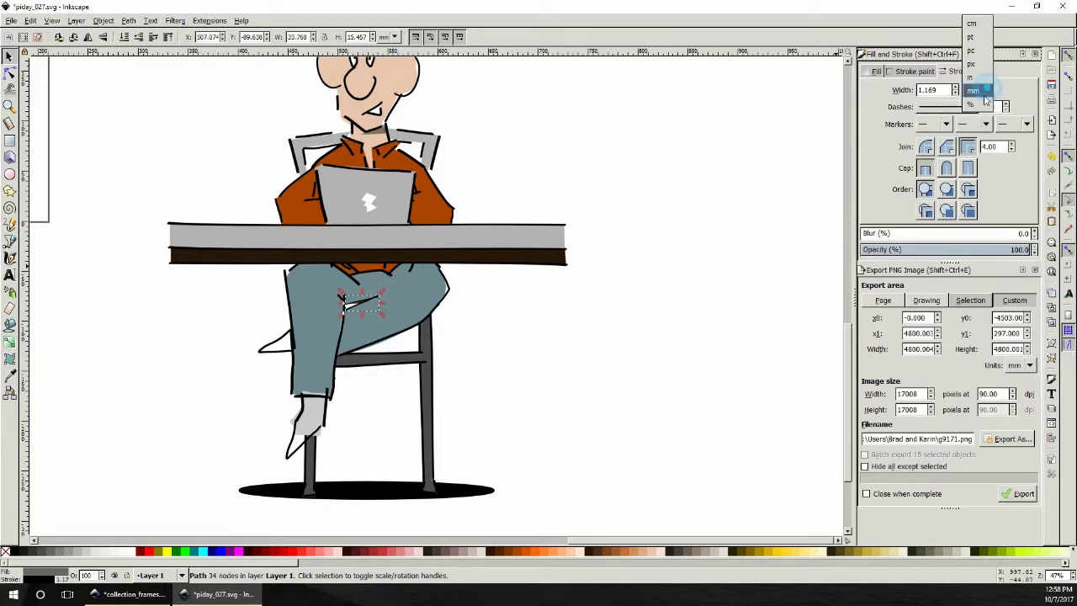
left_click(977, 52)
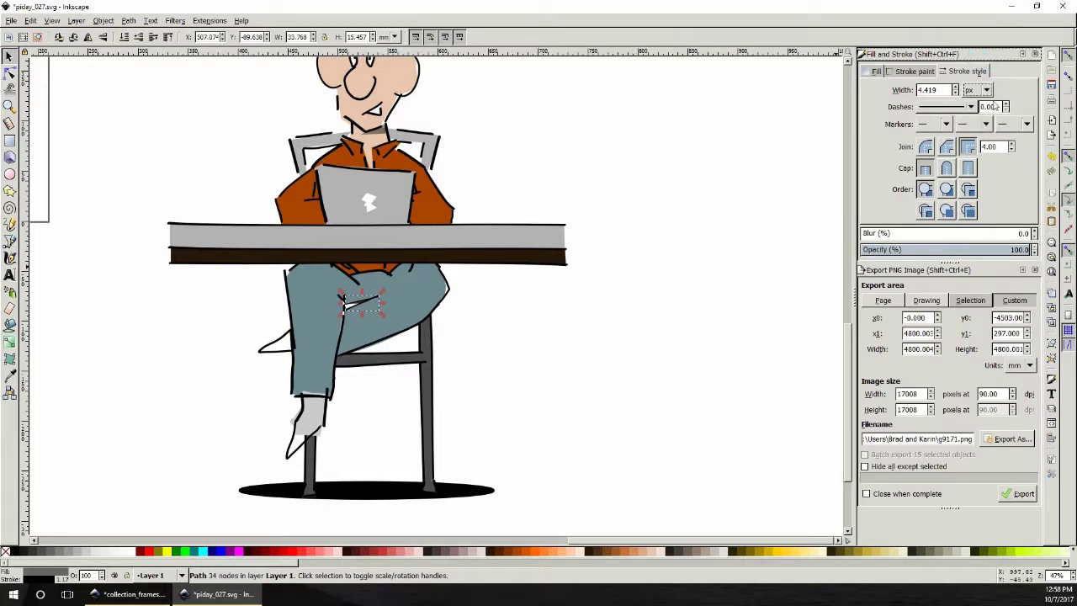
triple_click(946, 89)
left_click(723, 205)
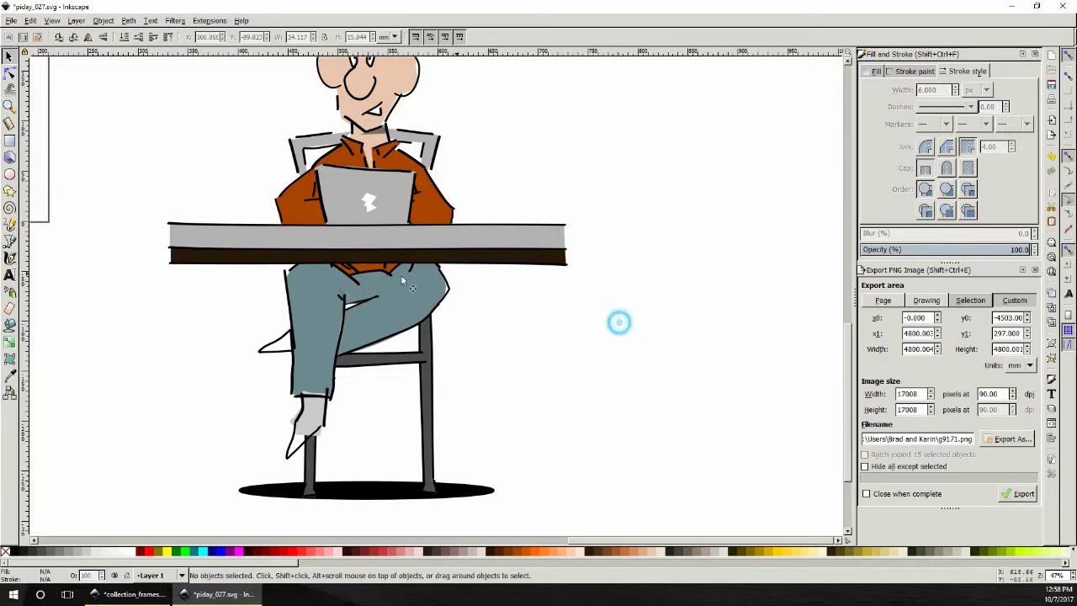
- Set the upper fold line's stroke width to 6 px to match the lower one
left_click(350, 301)
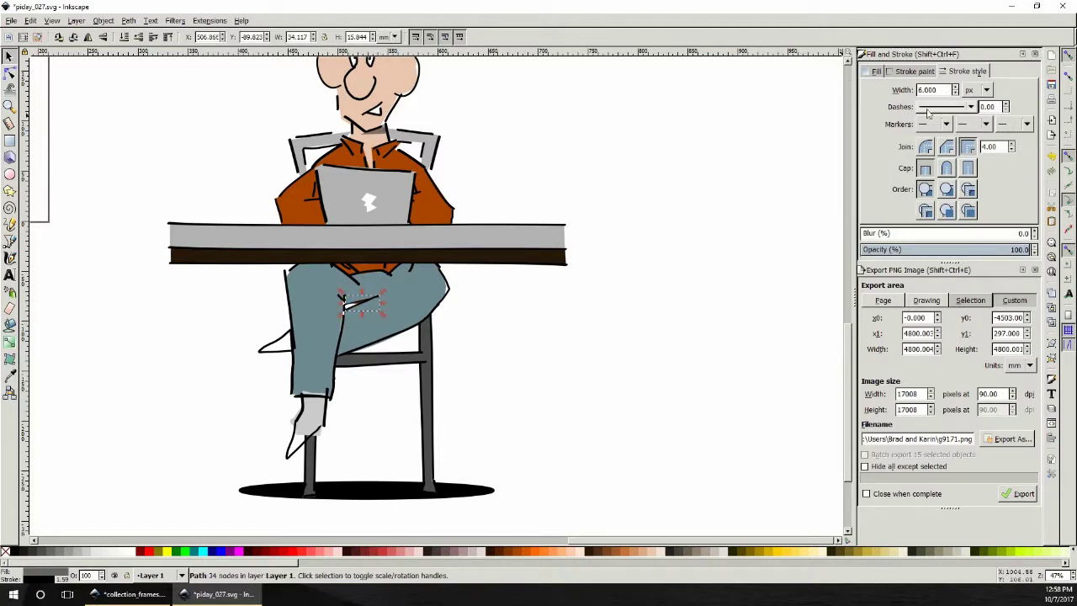
left_click(8, 107)
left_click(348, 303)
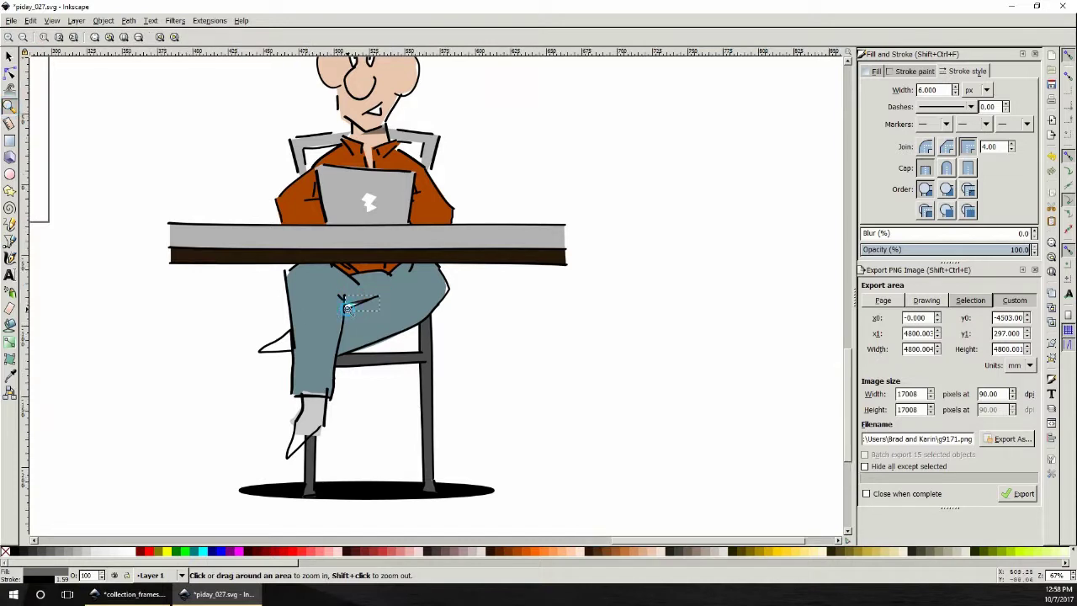
left_click(349, 304)
left_click(9, 56)
left_click(379, 286)
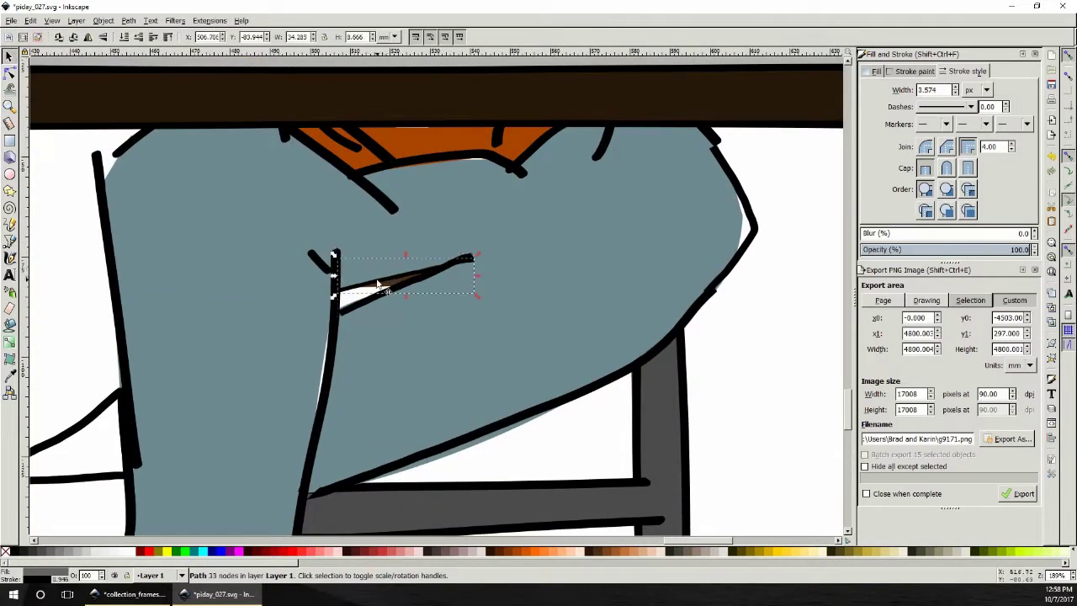
left_click_drag(938, 89, 846, 90)
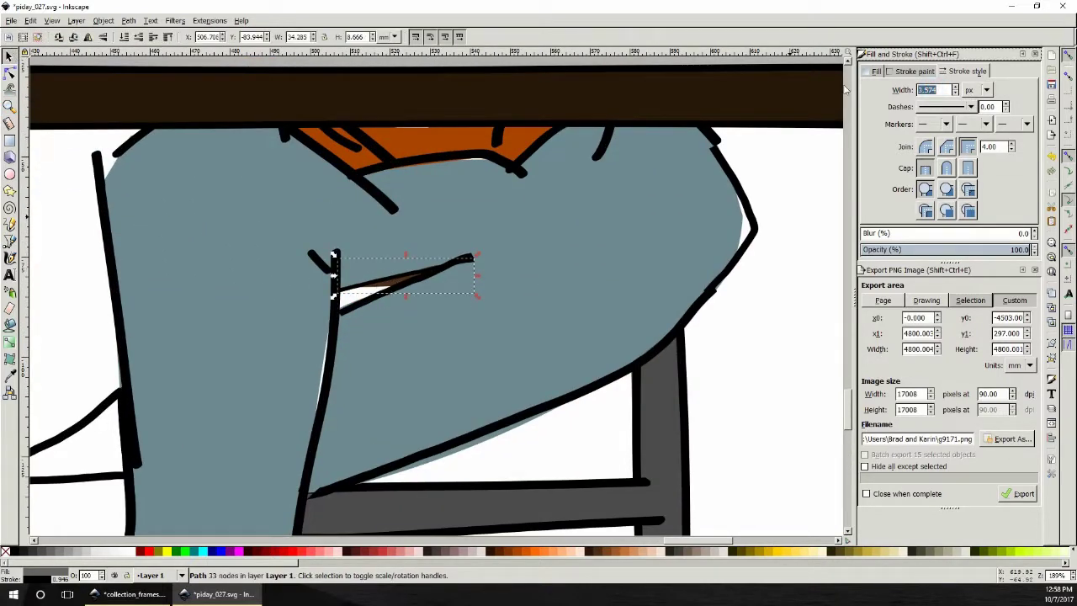
key("Return")
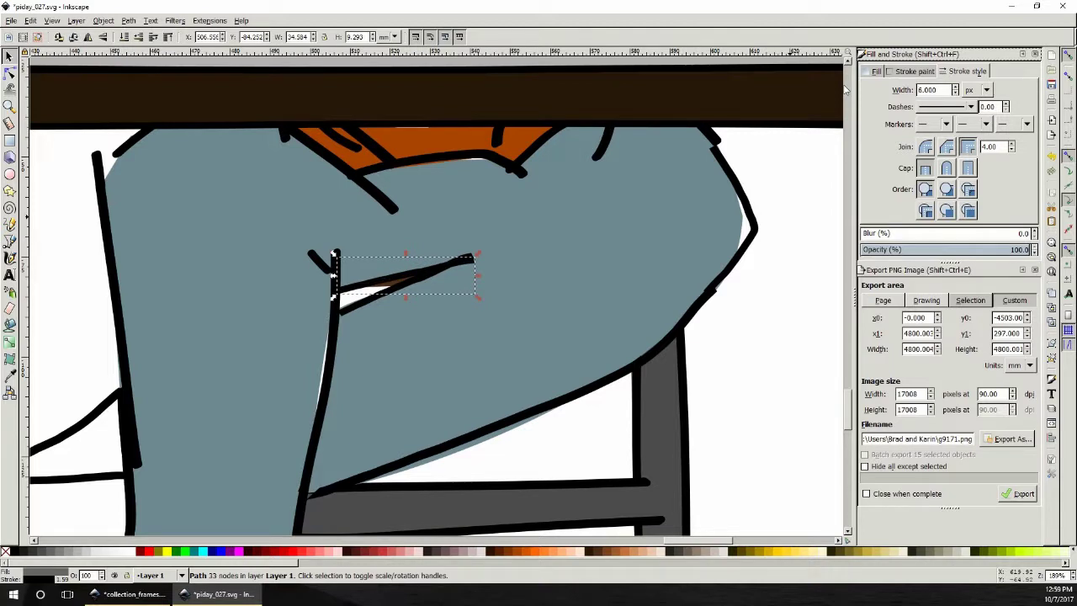
left_click(744, 354)
- Draw a short curved calligraphic crease on the bent knee and another near the top of the upright leg
scroll(749, 340, "up", 3)
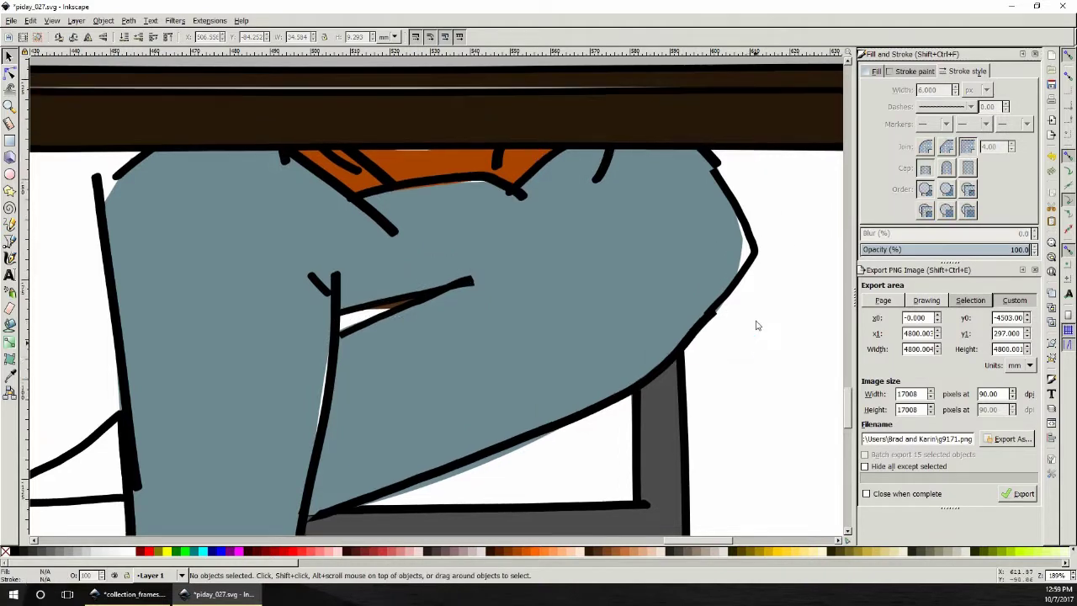
left_click(9, 257)
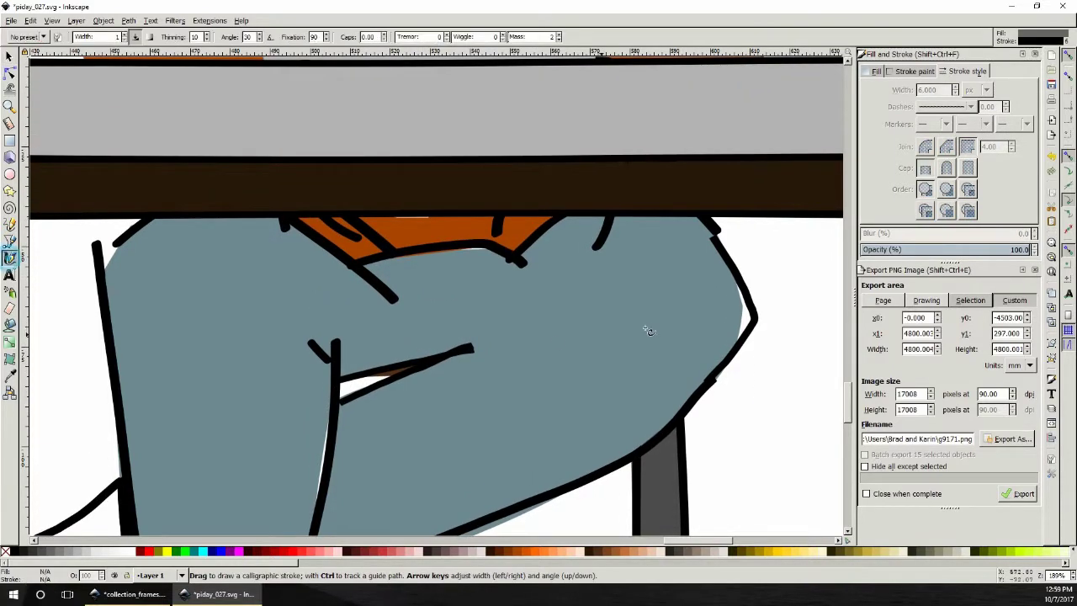
left_click_drag(641, 277, 726, 295)
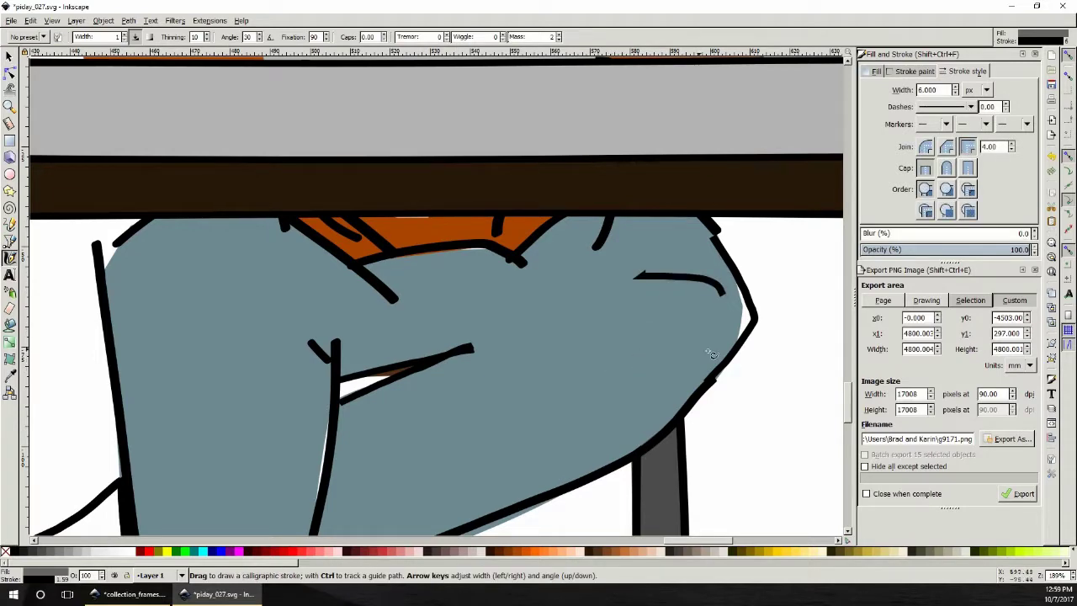
scroll(724, 355, "down", 4)
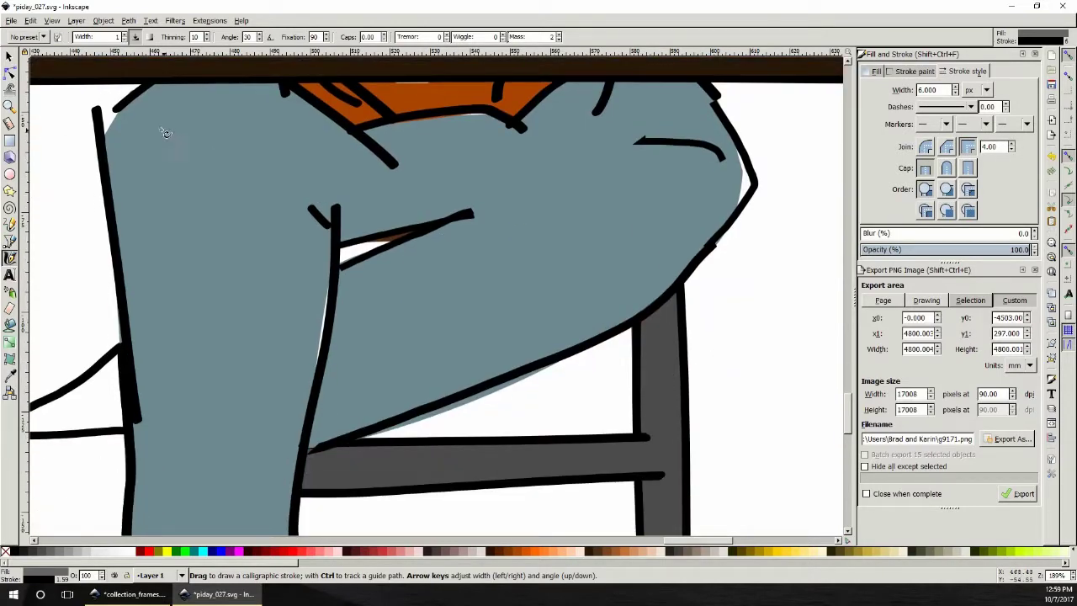
left_click_drag(152, 126, 259, 153)
- Move the standing blonde woman beside the seated man, overlapping the table's end, with her feet level with his chair's floor shadow
scroll(744, 315, "up", 3)
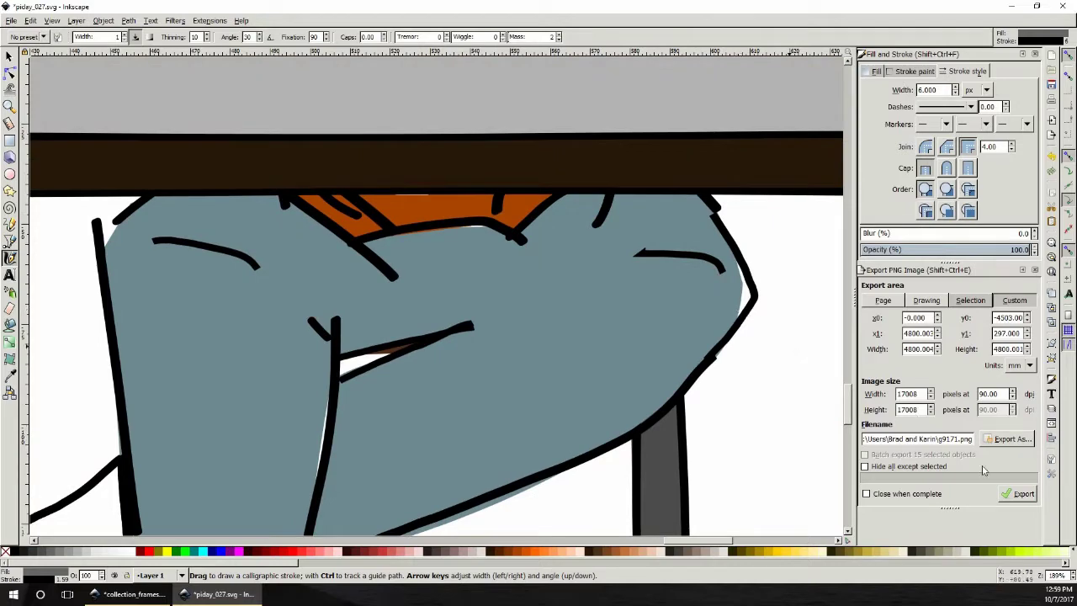
scroll(704, 395, "down", 6, "ctrl")
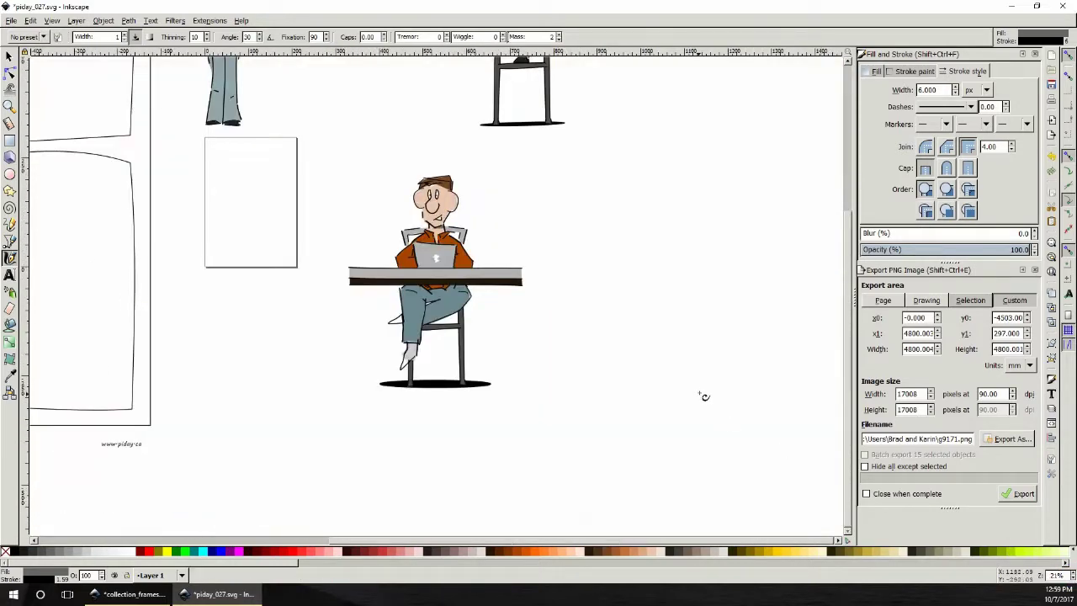
scroll(702, 393, "up", 4)
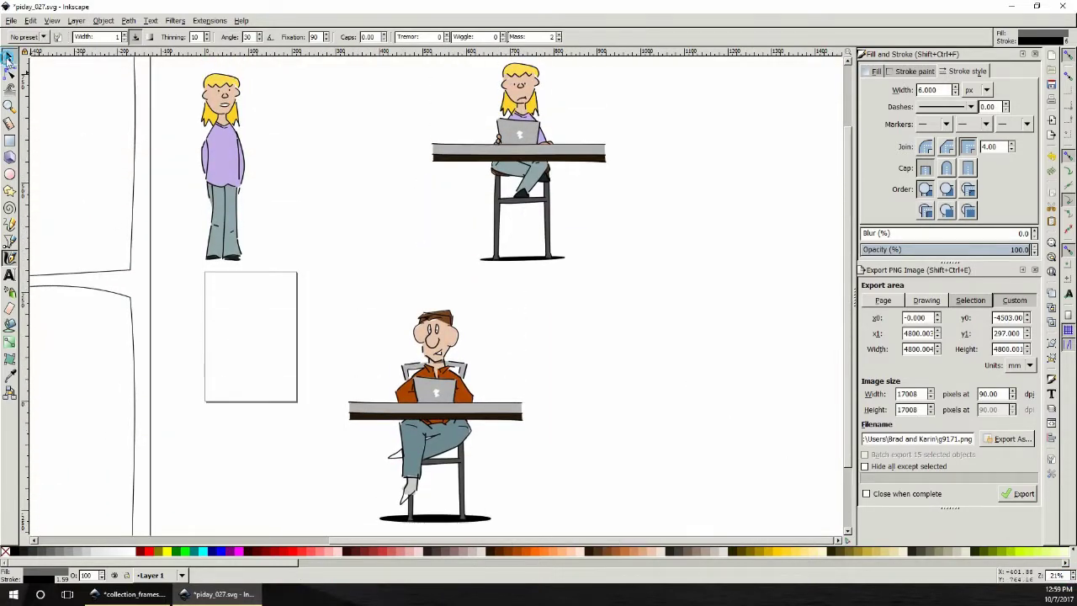
left_click(8, 55)
left_click_drag(315, 288, 188, 84)
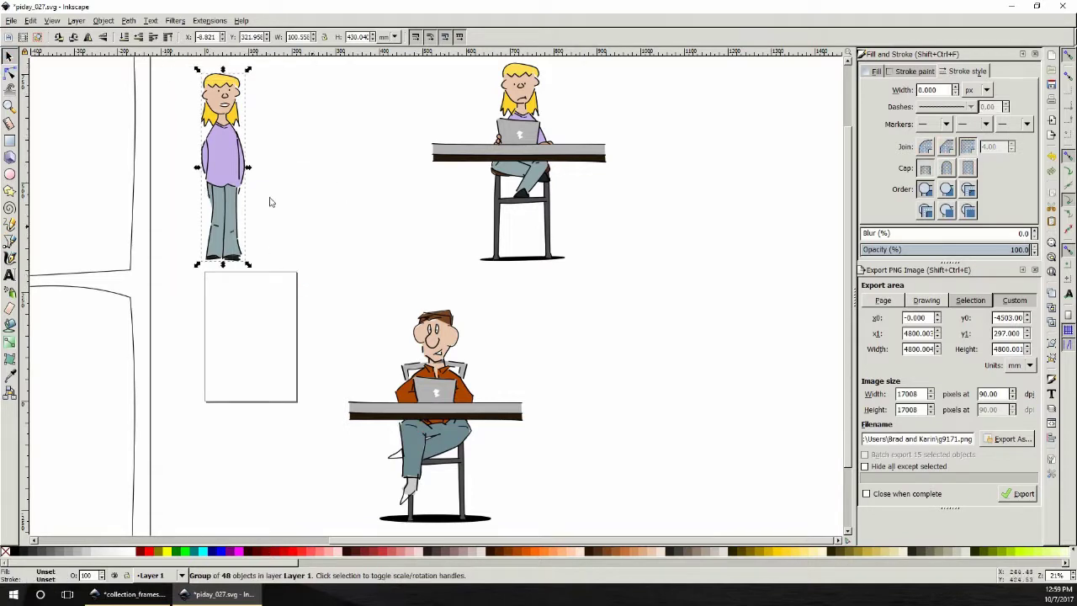
left_click_drag(235, 173, 382, 419)
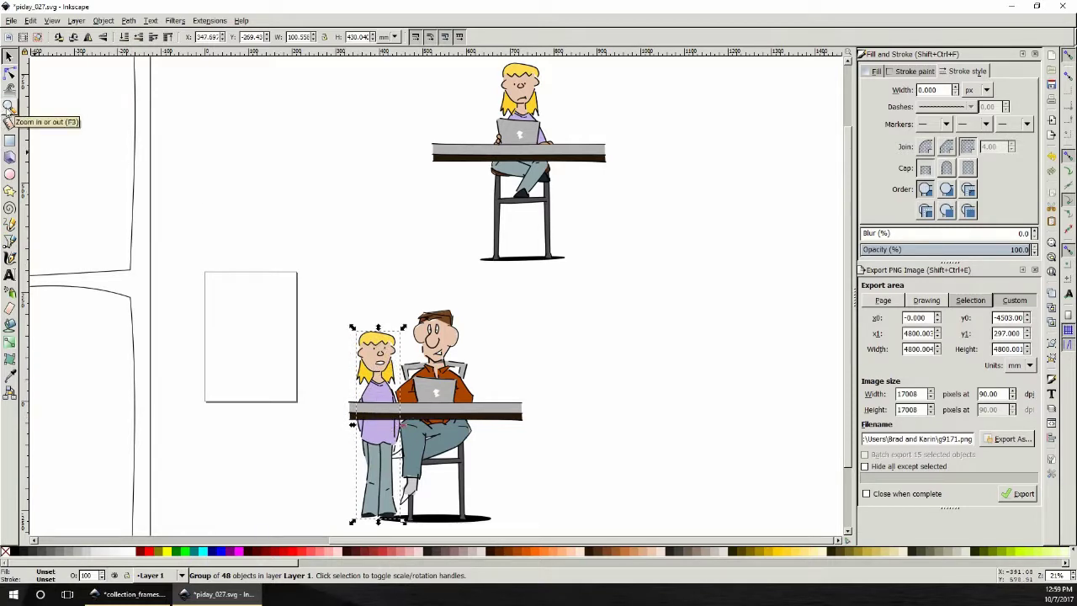
- Group all the parts of the standing girl and seated man desk scene beside the blank page
left_click(577, 500)
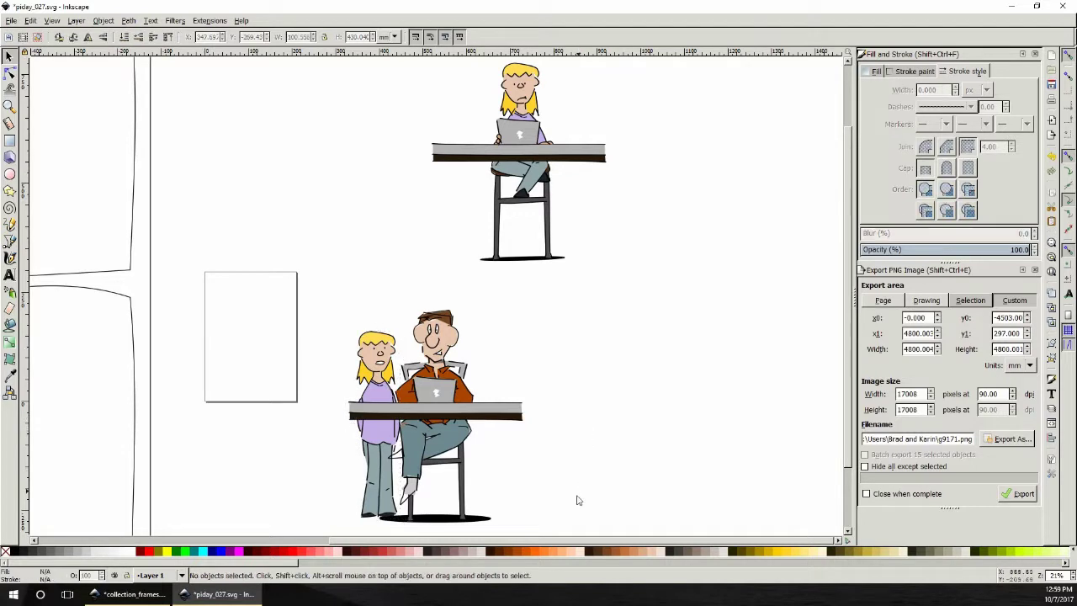
left_click_drag(562, 527, 313, 296)
left_click(108, 19)
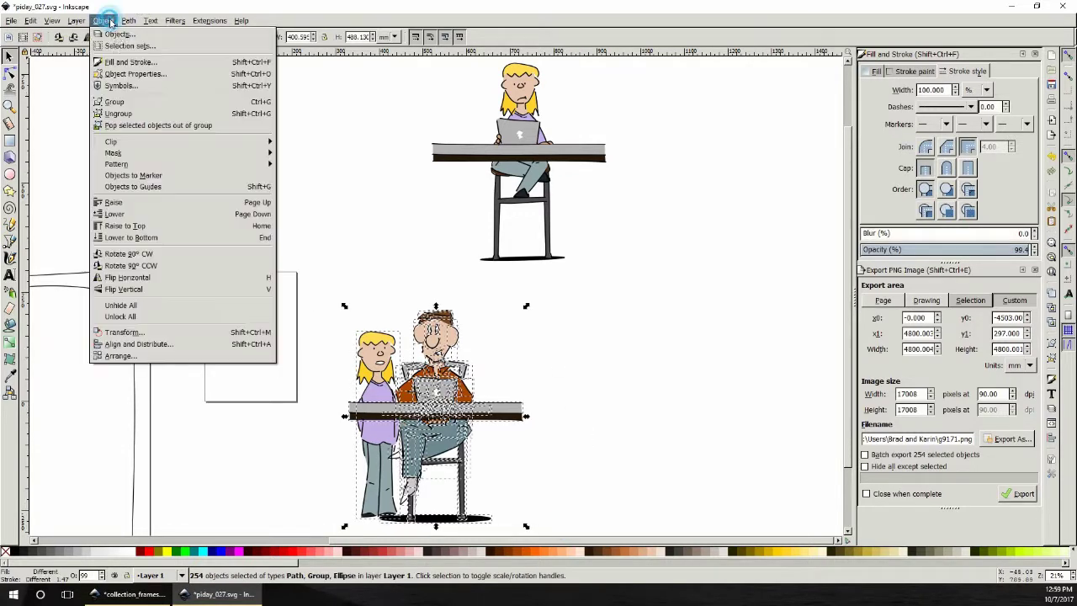
left_click(140, 103)
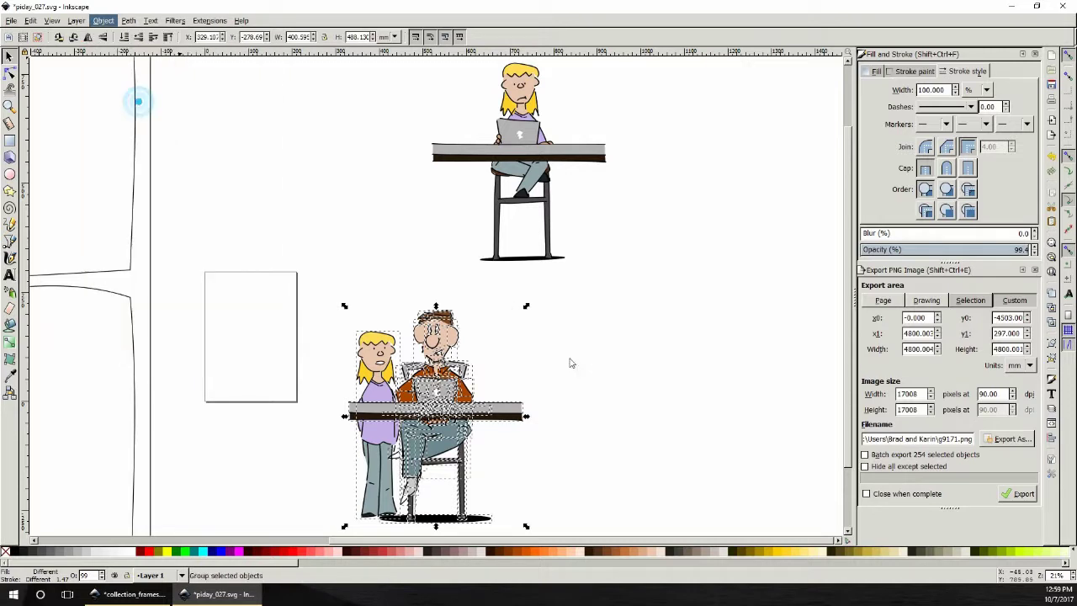
- Duplicate the grouped desk scene and place the copy in the upper-left panel of the comic frame
right_click(439, 413)
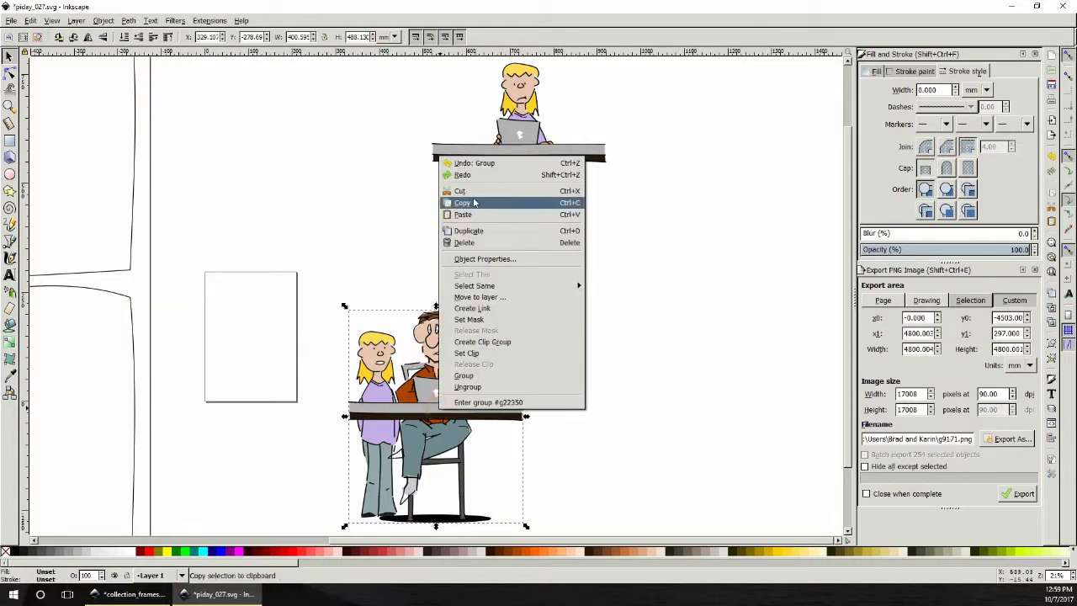
left_click(477, 232)
left_click_drag(462, 415, 252, 304)
scroll(390, 543, "left", 6)
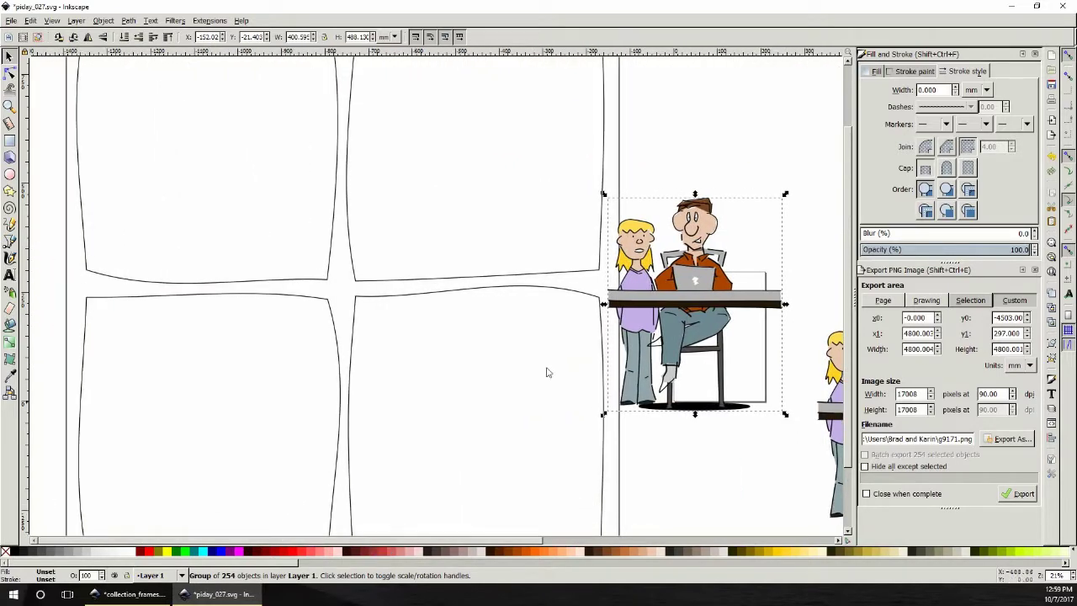
left_click_drag(720, 294, 230, 224)
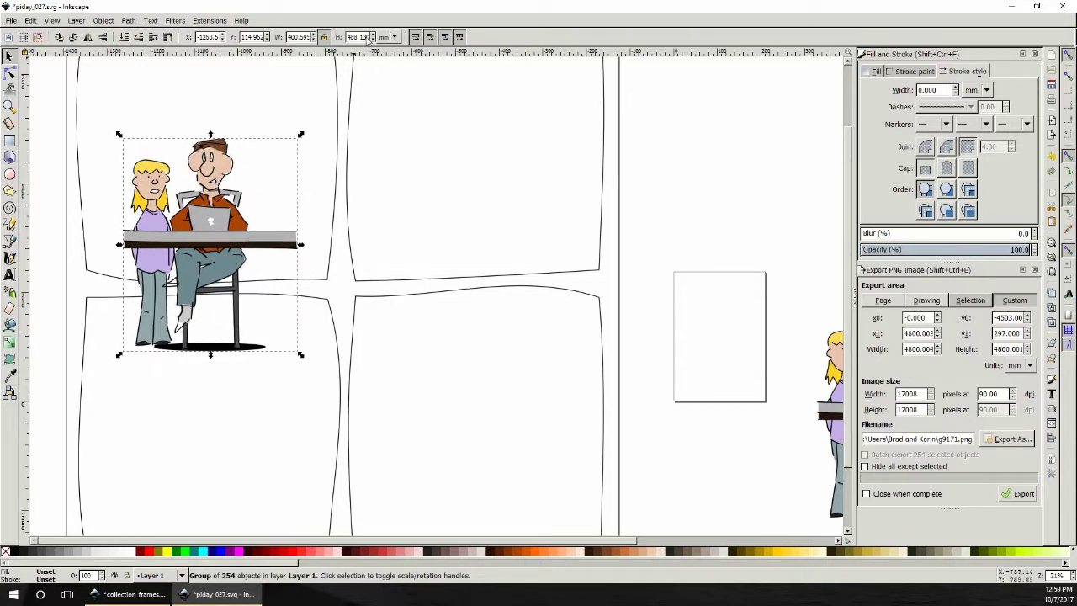
- Scale the copied desk scene proportionally to 150%
left_click(396, 37)
left_click(394, 27)
left_click(383, 38)
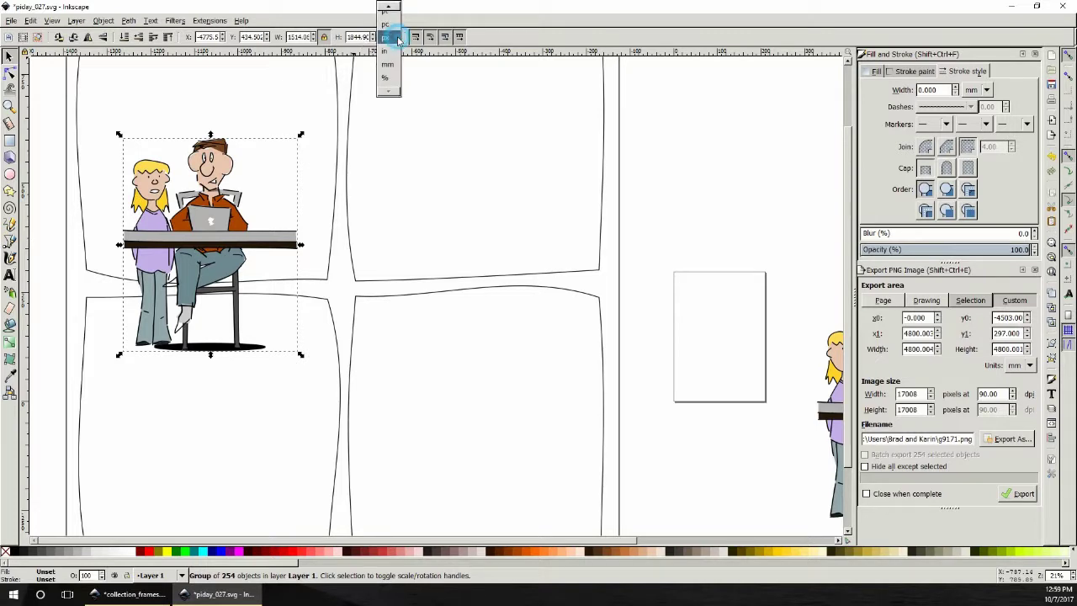
left_click(393, 79)
left_click(354, 37)
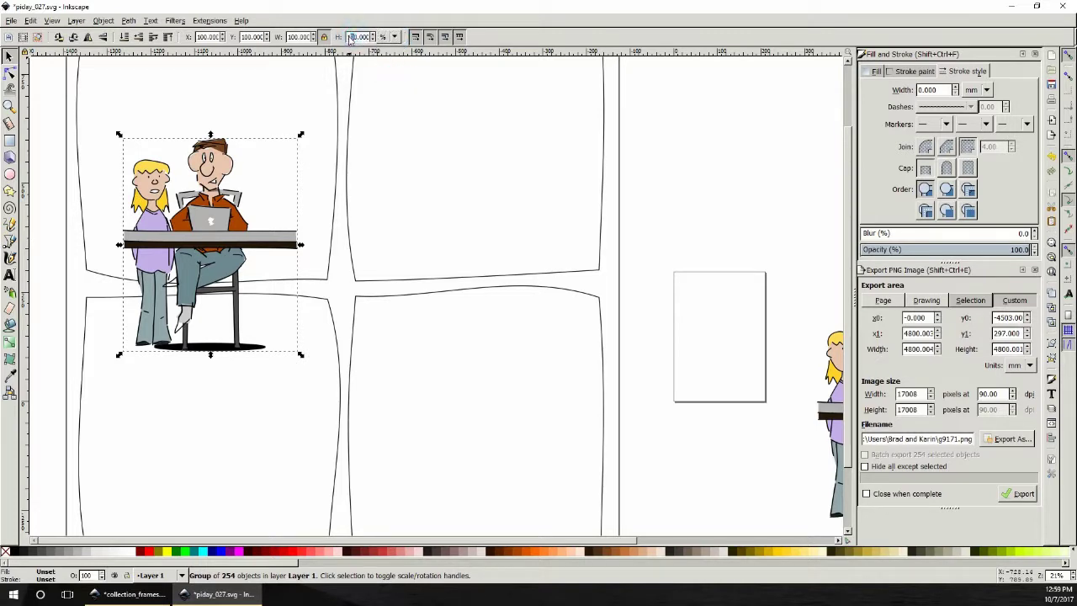
type("150")
key("Return")
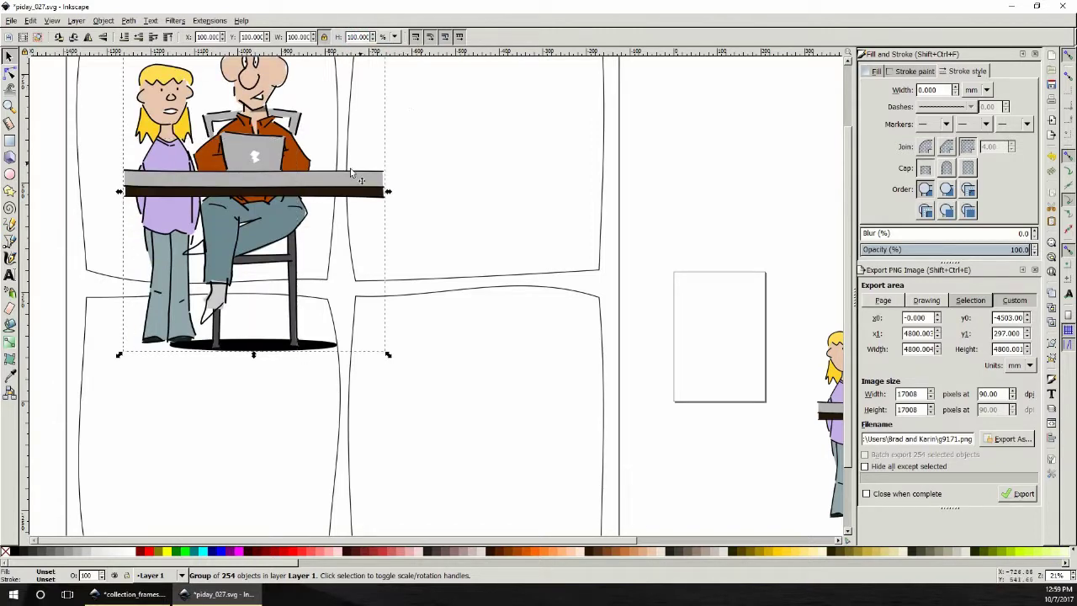
- Fit the enlarged scene across the upper-left panel and raise the comic frame to the top of the stacking order
left_click_drag(352, 173, 303, 235)
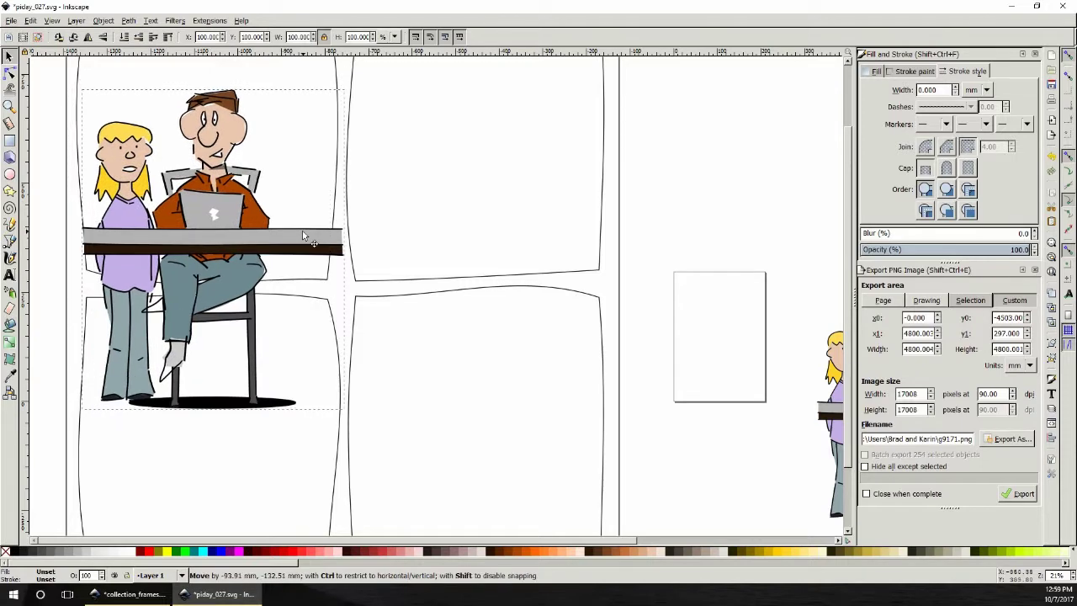
left_click_drag(356, 293, 325, 251)
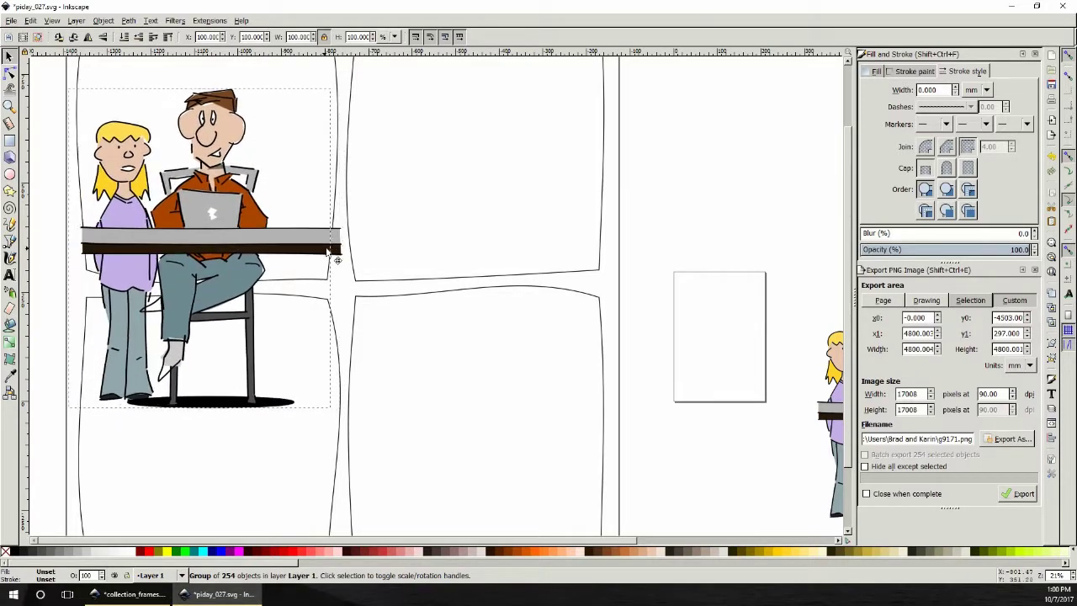
left_click(367, 289)
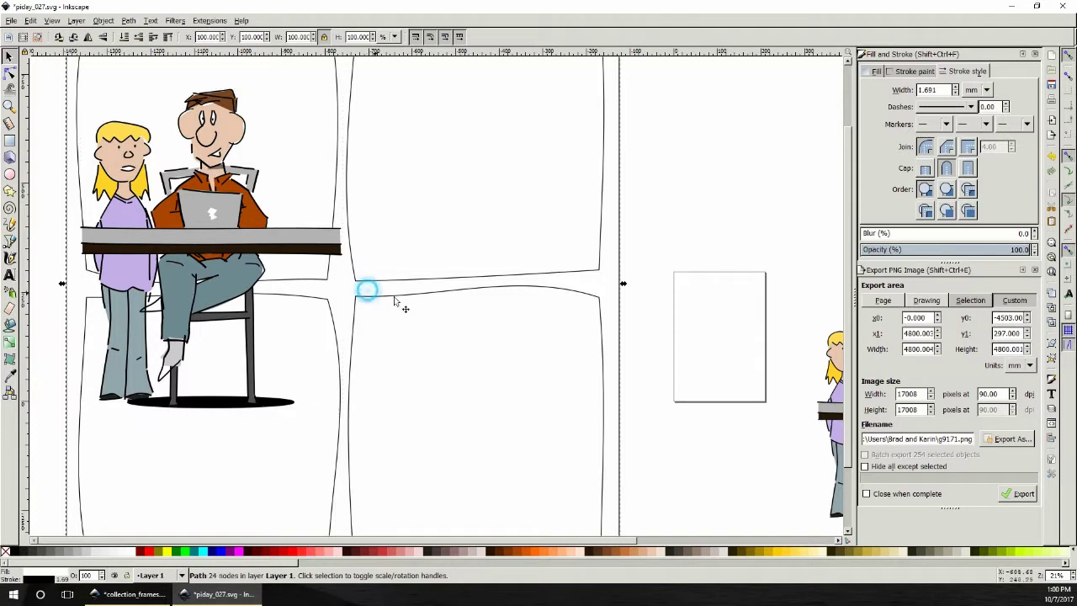
left_click(168, 37)
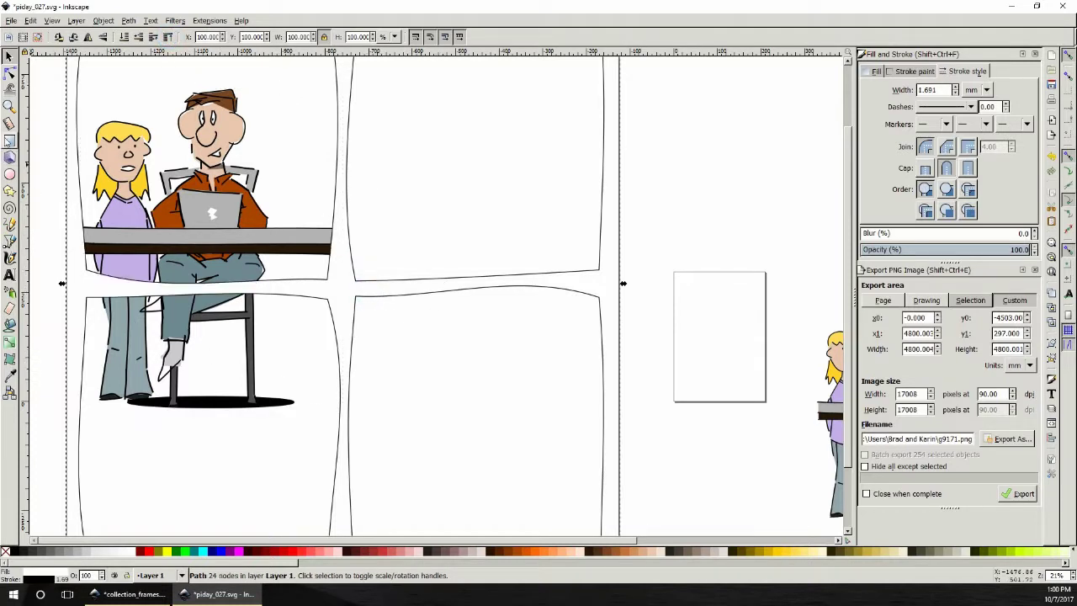
- Cover the legs below the upper-left panel with a white rectangle about 732 by 296 mm with stroke width 0
left_click(9, 141)
left_click_drag(49, 288, 368, 417)
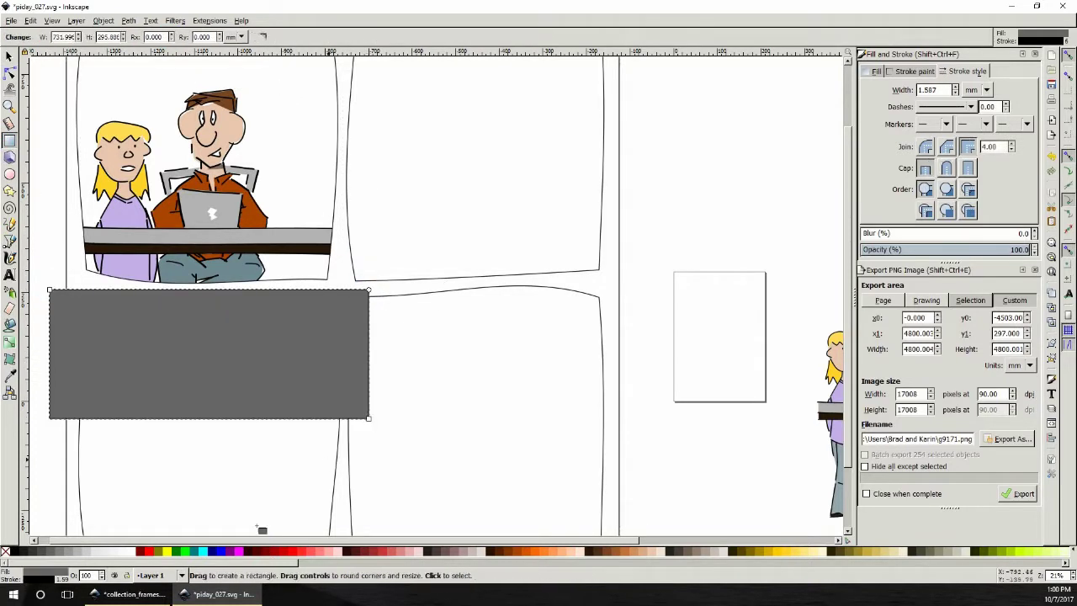
left_click(128, 551)
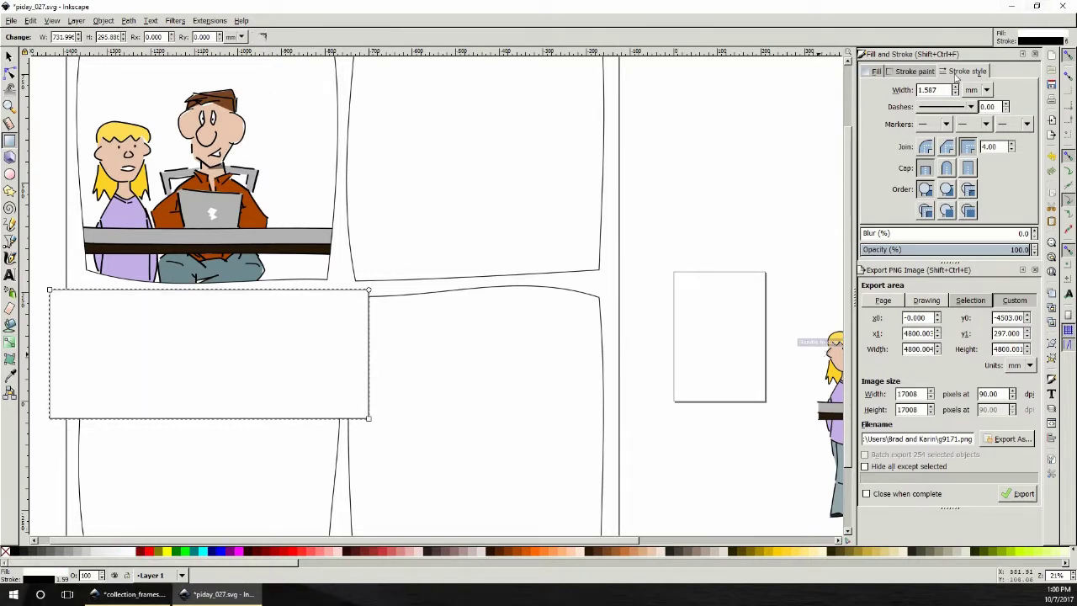
double_click(930, 89)
type("0")
key("Return")
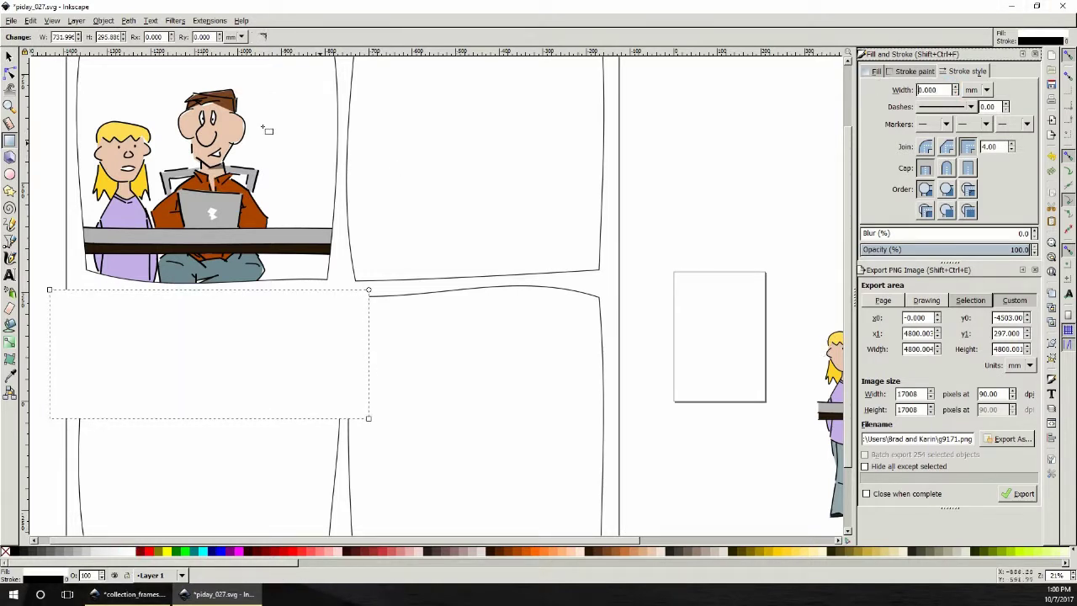
- Raise the comic frame above the white cover rectangle
left_click(8, 55)
left_click(332, 150)
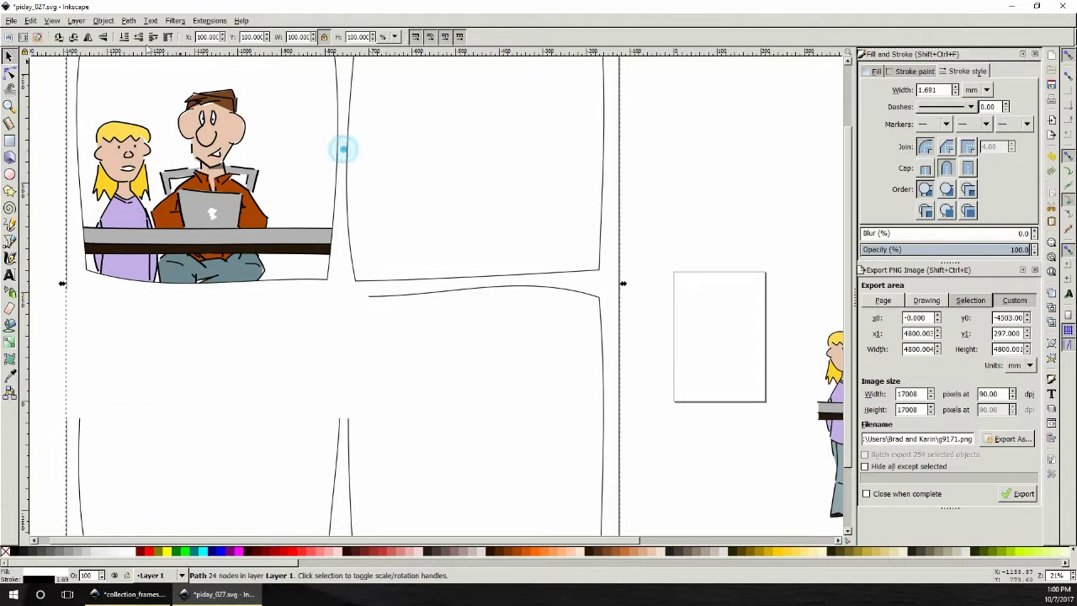
left_click(167, 37)
scroll(470, 237, "up", 2)
scroll(469, 237, "up", 1)
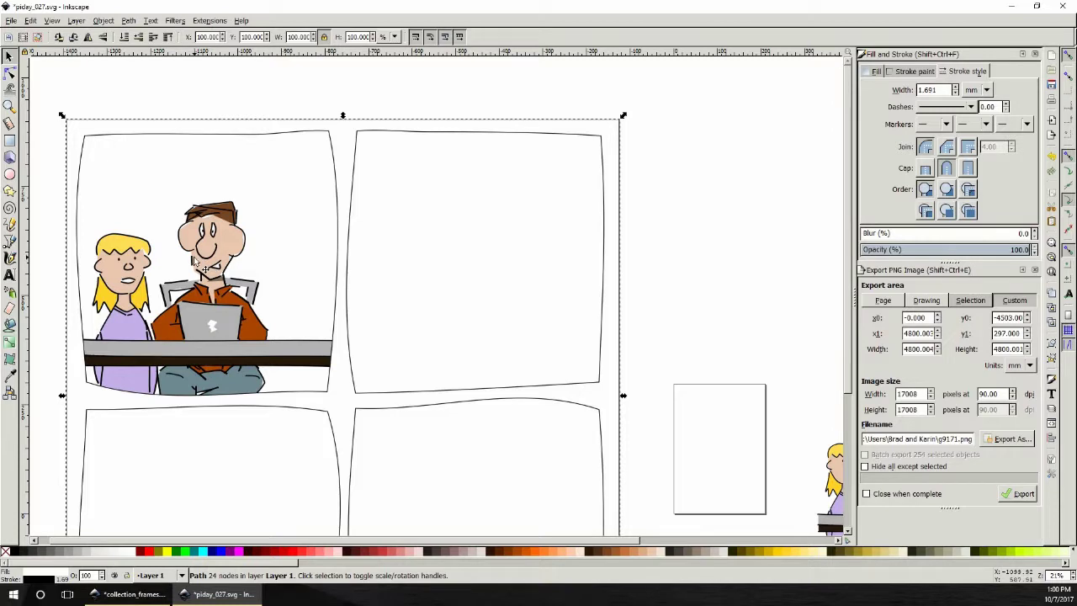
scroll(343, 540, "left", 1)
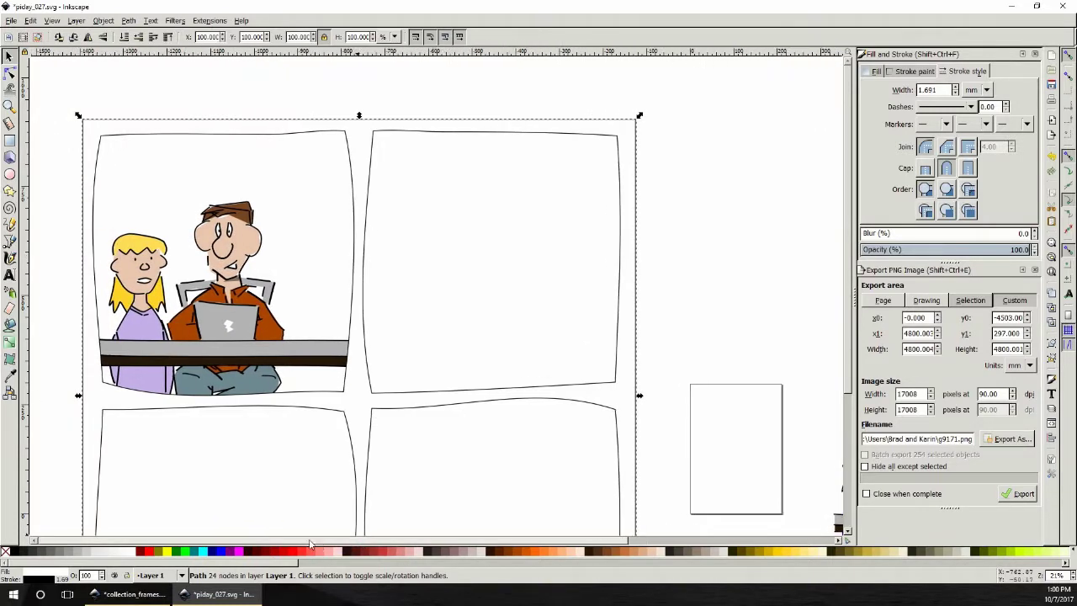
- Shift the scene in the upper-left panel slightly down and to the left, then clear the selection
left_click(242, 365)
mouse_move(236, 381)
left_mouse_down()
mouse_move(238, 369)
mouse_move(225, 373)
left_mouse_up()
left_click(67, 221)
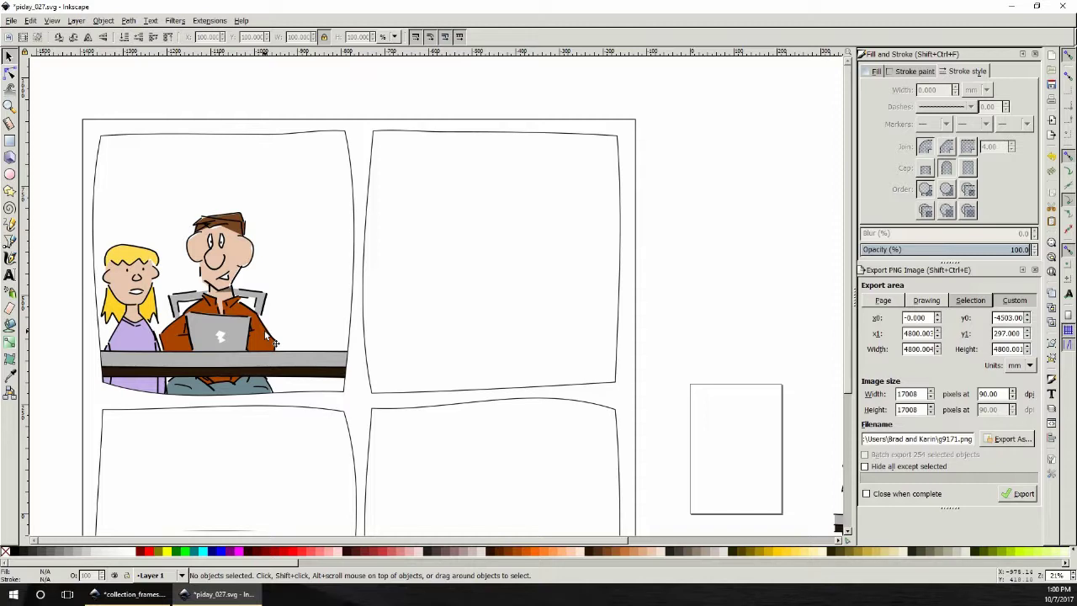
left_click(236, 340)
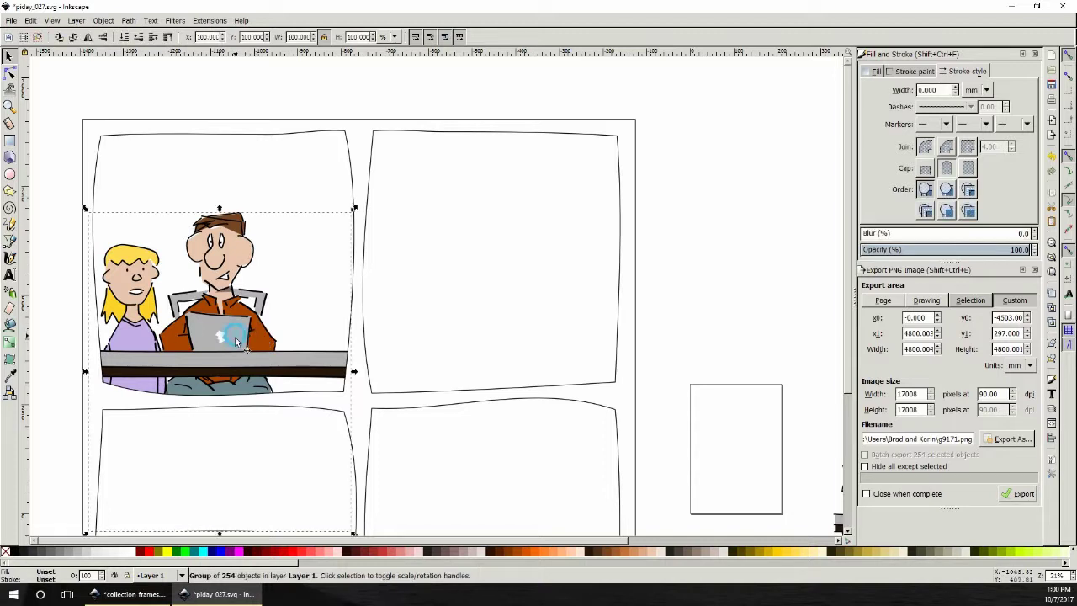
right_click(216, 335)
left_click(275, 415)
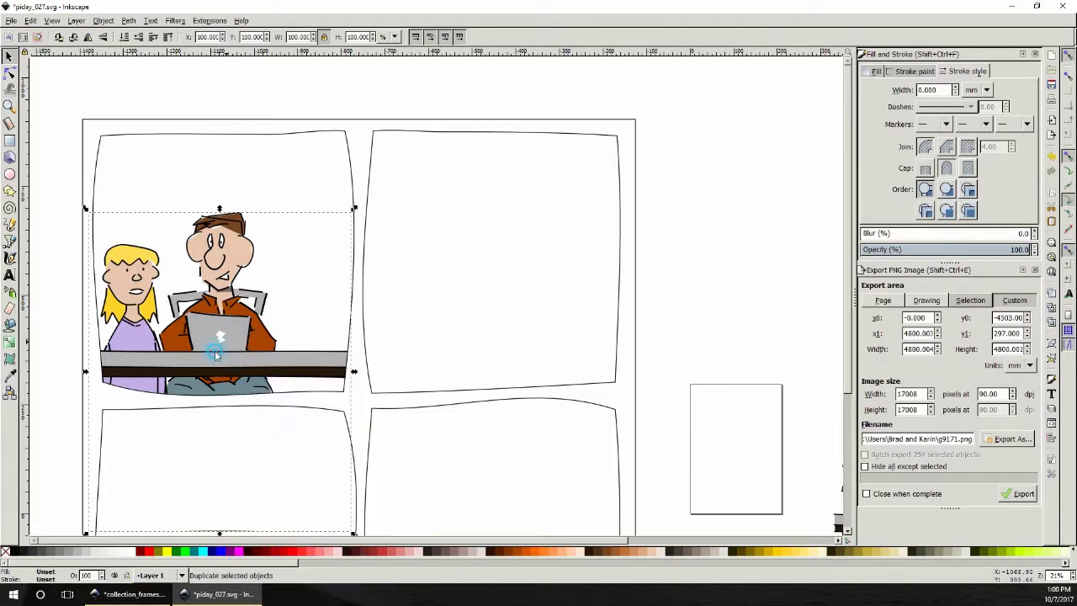
left_click_drag(215, 352, 339, 376)
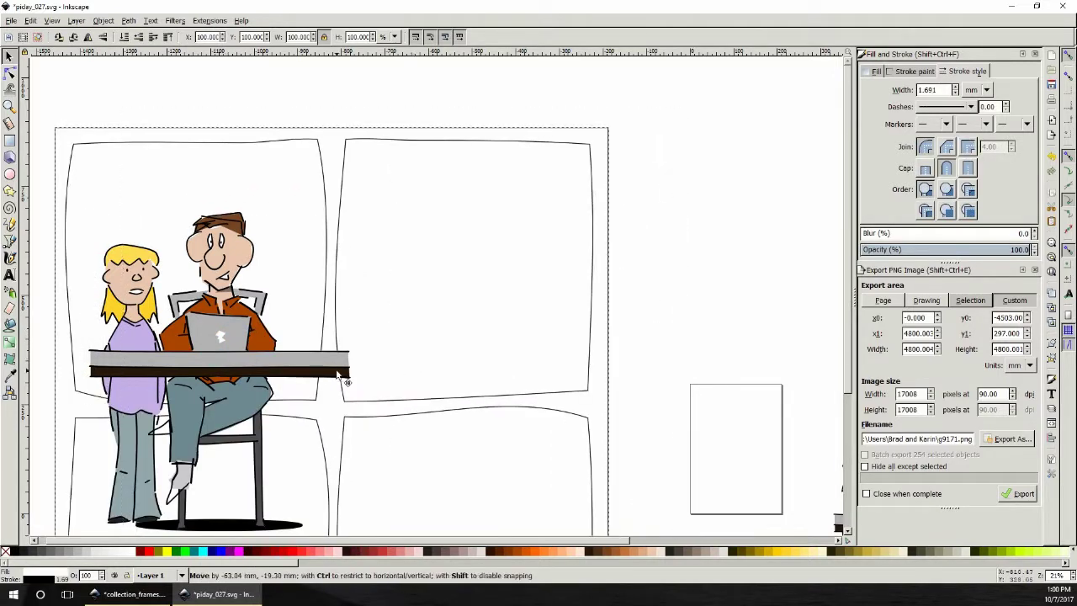
key("Escape")
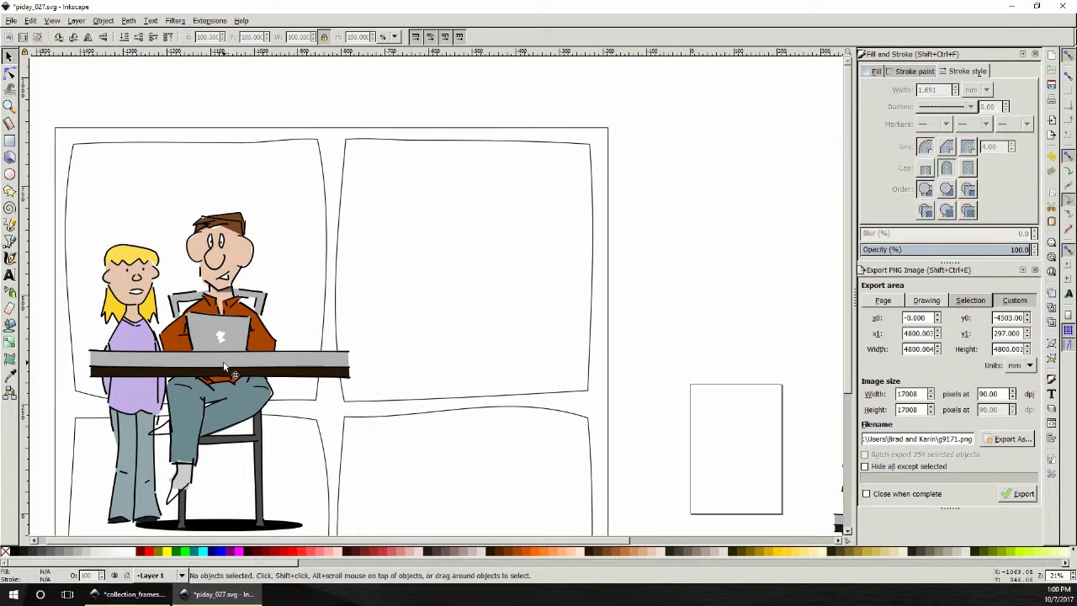
key("ctrl+z")
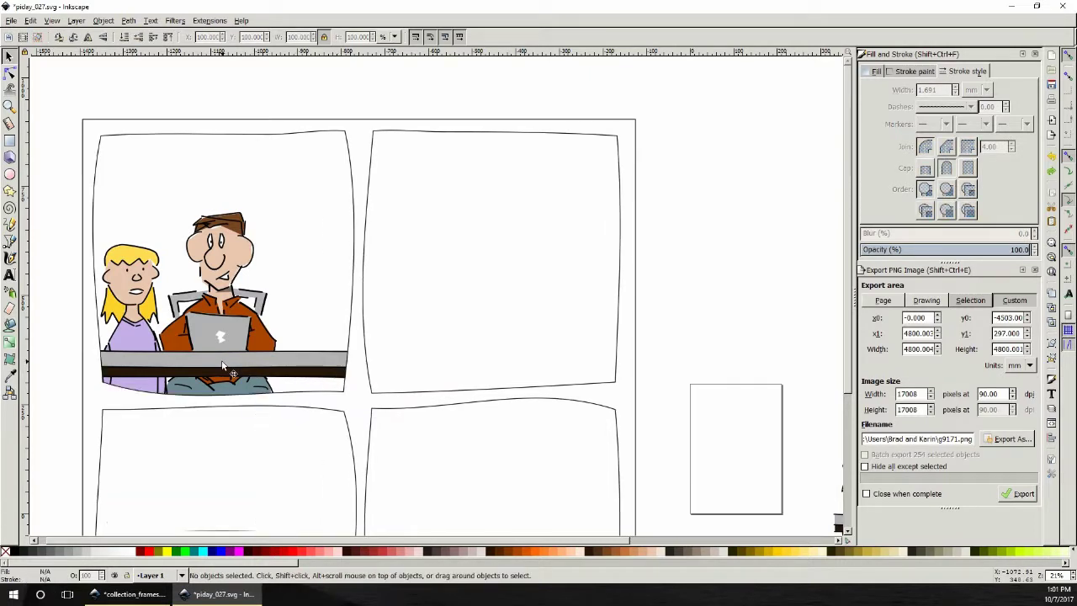
- Duplicate the desk scene in the upper-left panel and place the copy in the upper-right panel
left_click(223, 366)
mouse_move(223, 366)
left_mouse_down()
mouse_move(394, 363)
mouse_move(231, 357)
left_mouse_up()
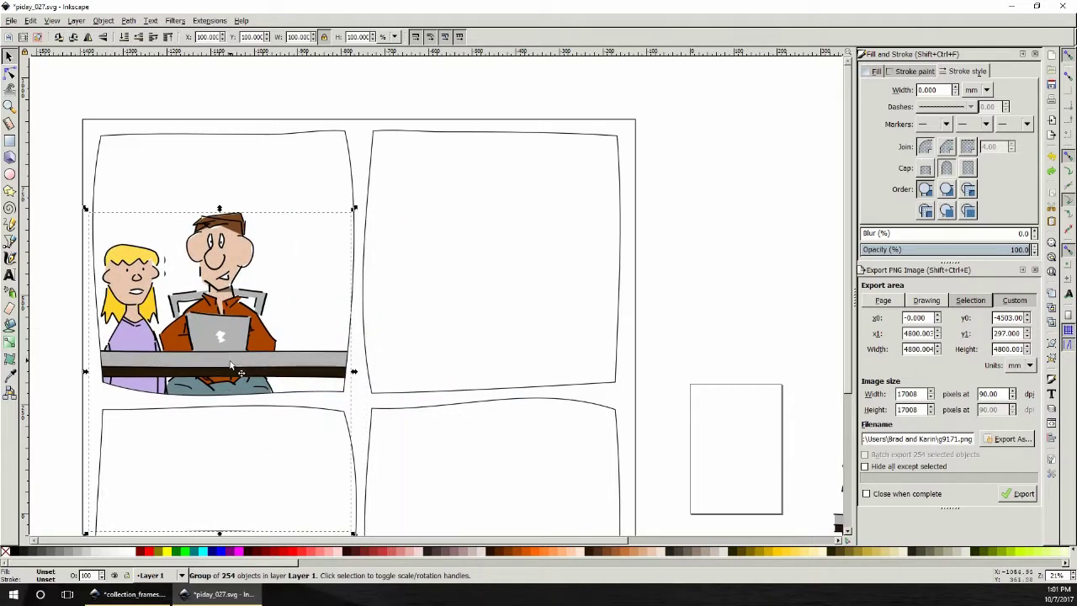
right_click(231, 356)
left_click(269, 184)
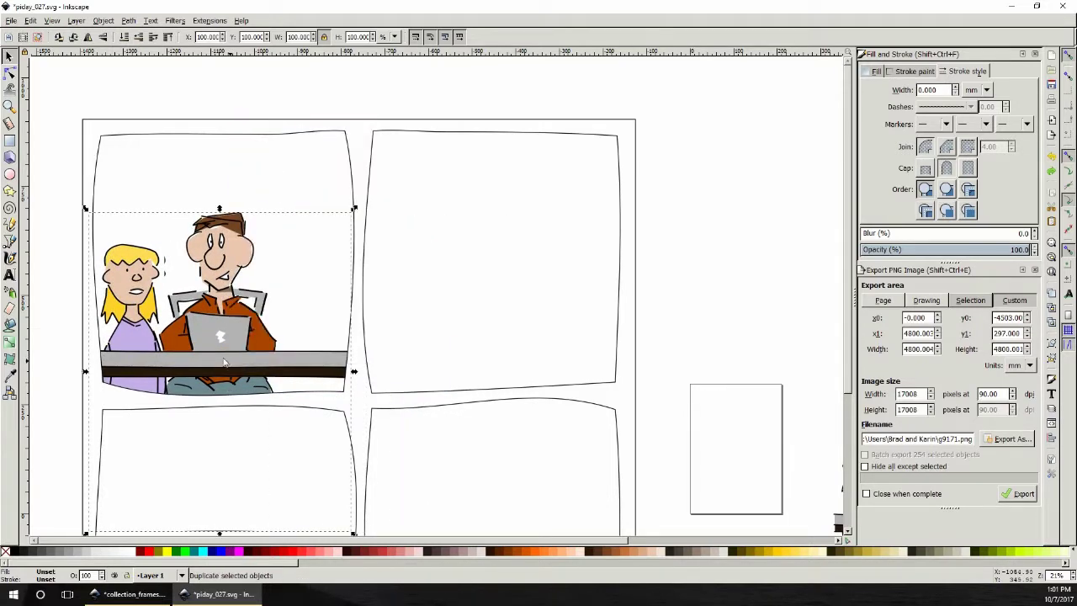
left_click_drag(211, 353, 484, 373)
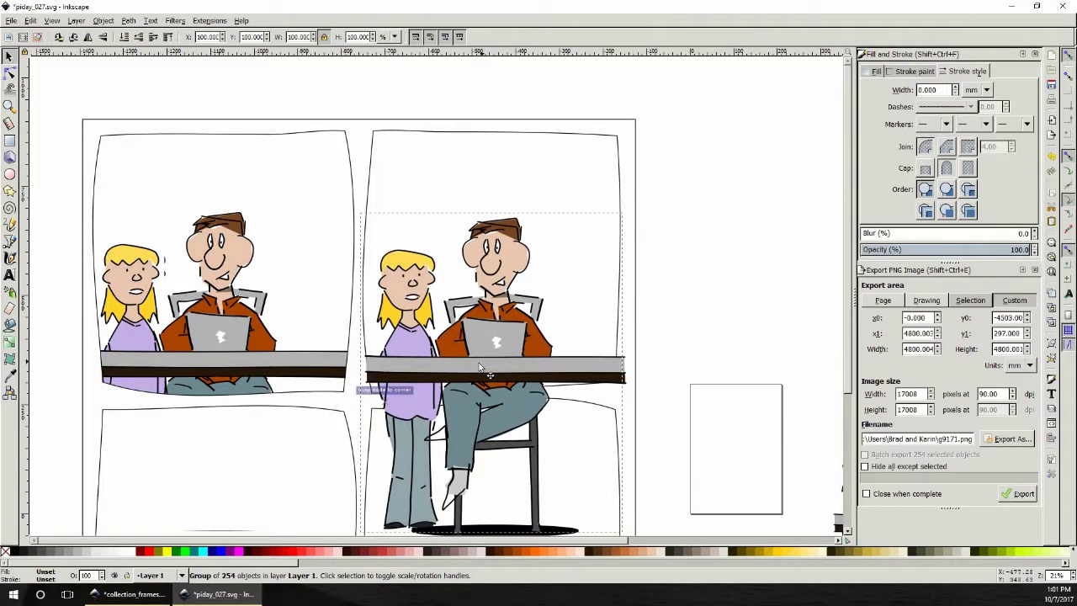
- Nudge the upper-right scene slightly up and left so its desk lines up with the desk in the neighbouring panel
left_click(8, 106)
left_click(530, 352)
left_click(531, 352)
left_click(530, 352)
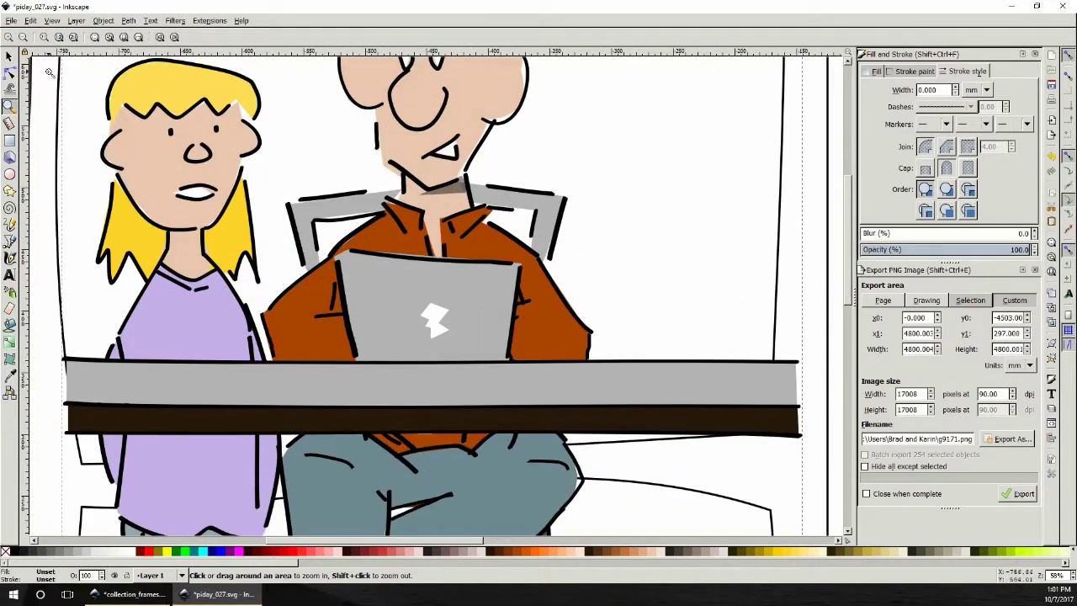
left_click_drag(419, 540, 320, 540)
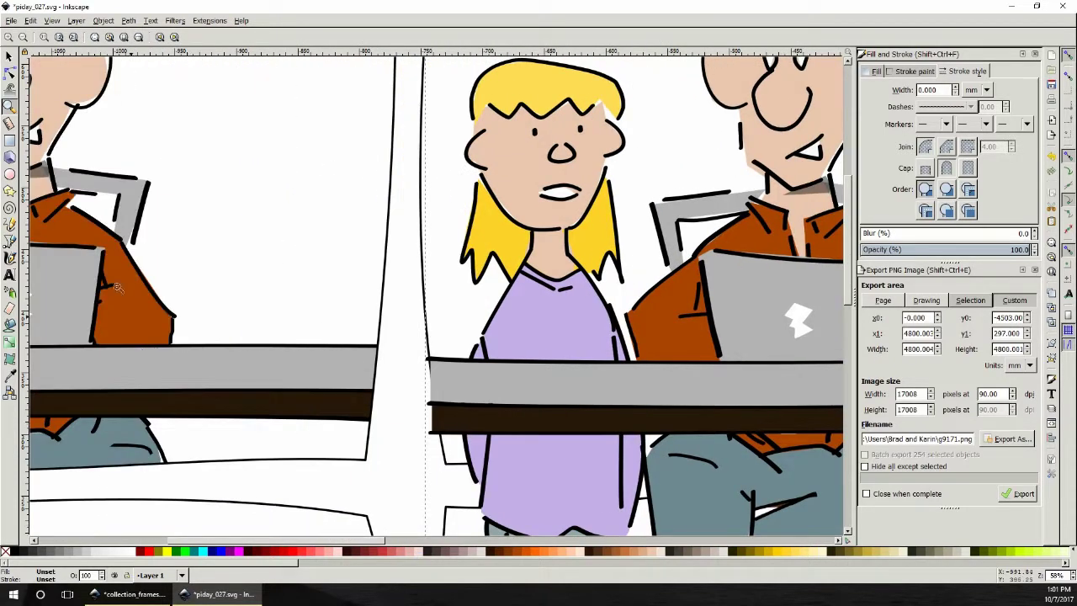
left_click(8, 55)
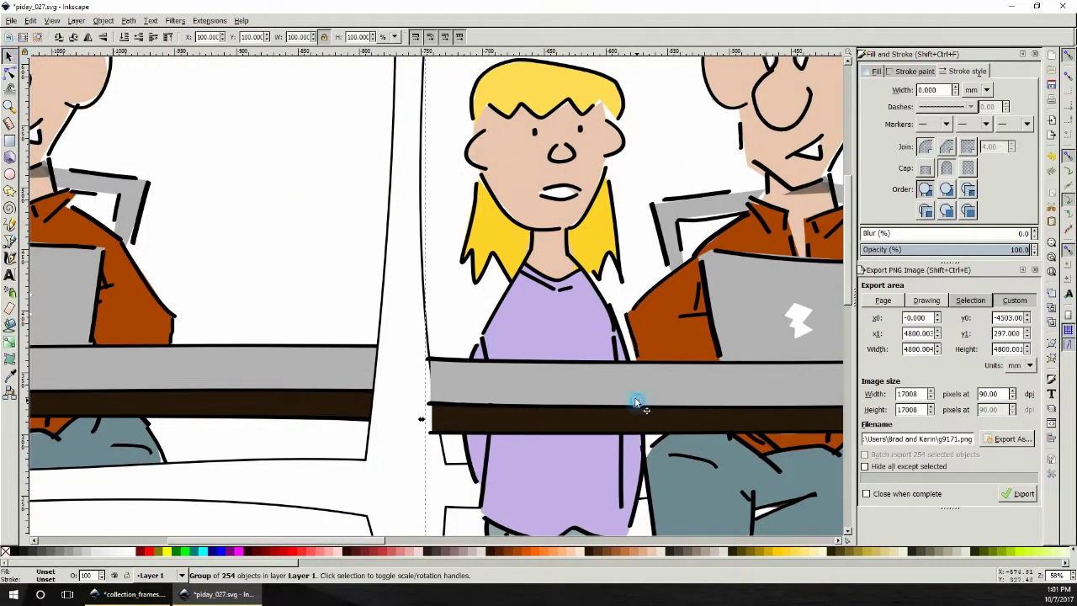
left_click_drag(637, 402, 620, 395)
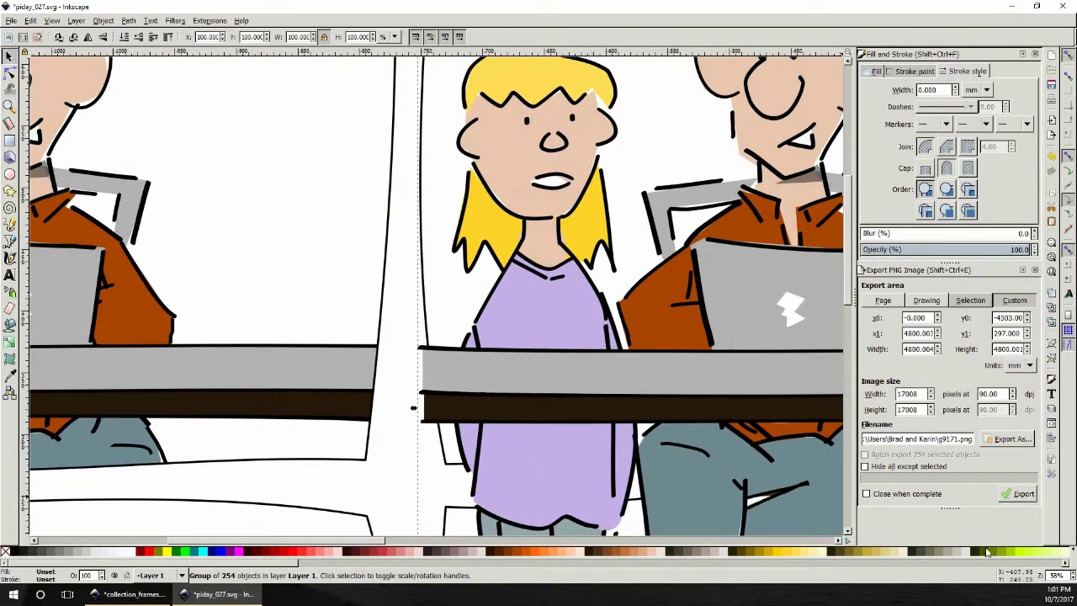
- Duplicate the desk scene in the upper-right panel and place the copy in the lower-left panel
scroll(413, 408, "down", 5)
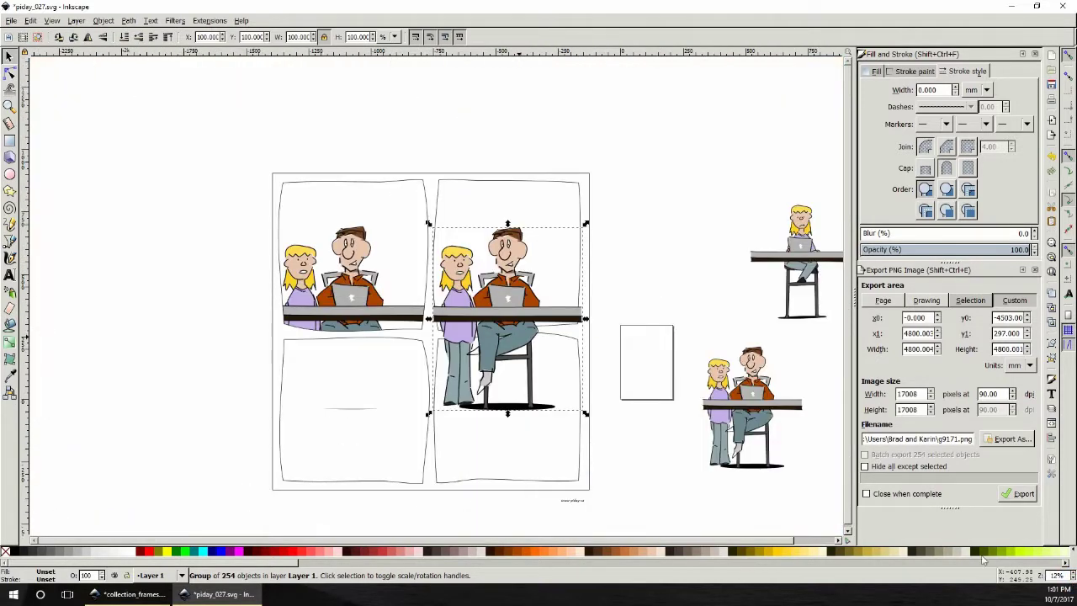
right_click(492, 292)
left_click(551, 370)
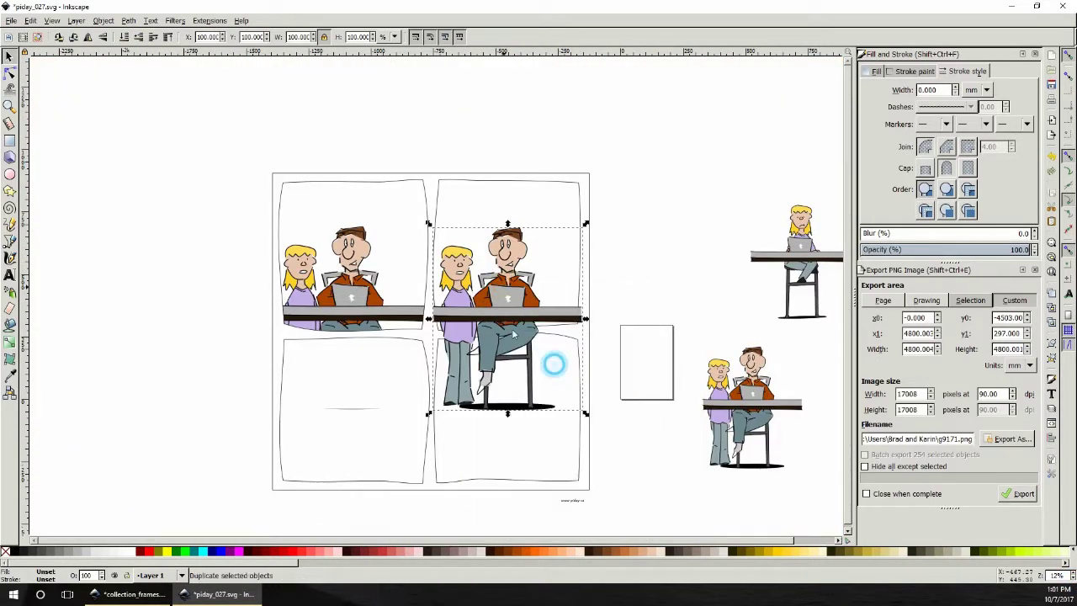
left_click_drag(516, 310, 347, 463)
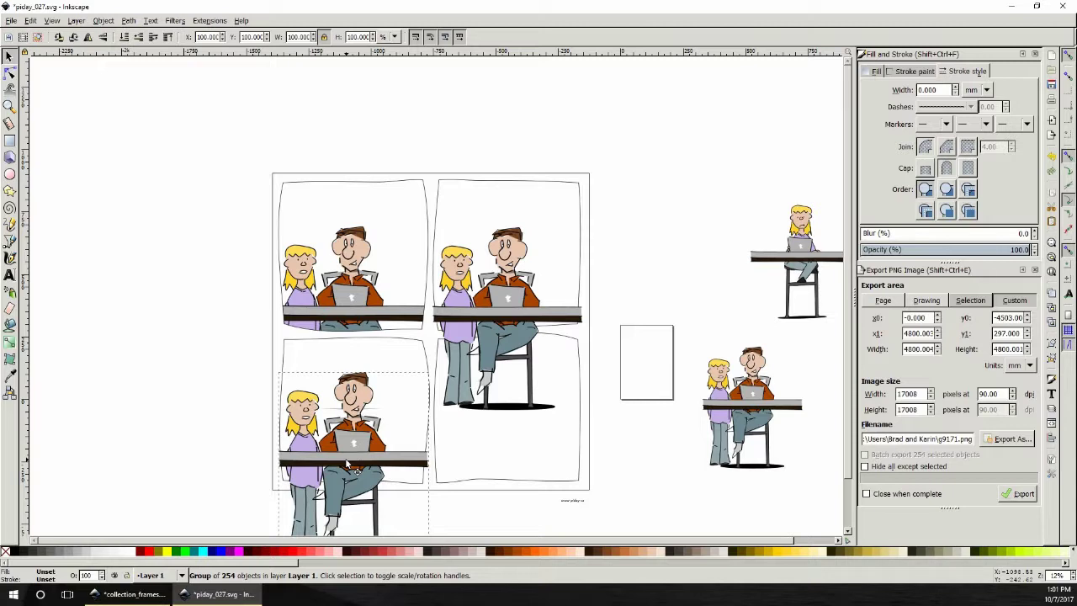
- Nudge the desk scene in the lower-left panel slightly down and to the left
left_click(420, 459)
left_click_drag(385, 463, 379, 467)
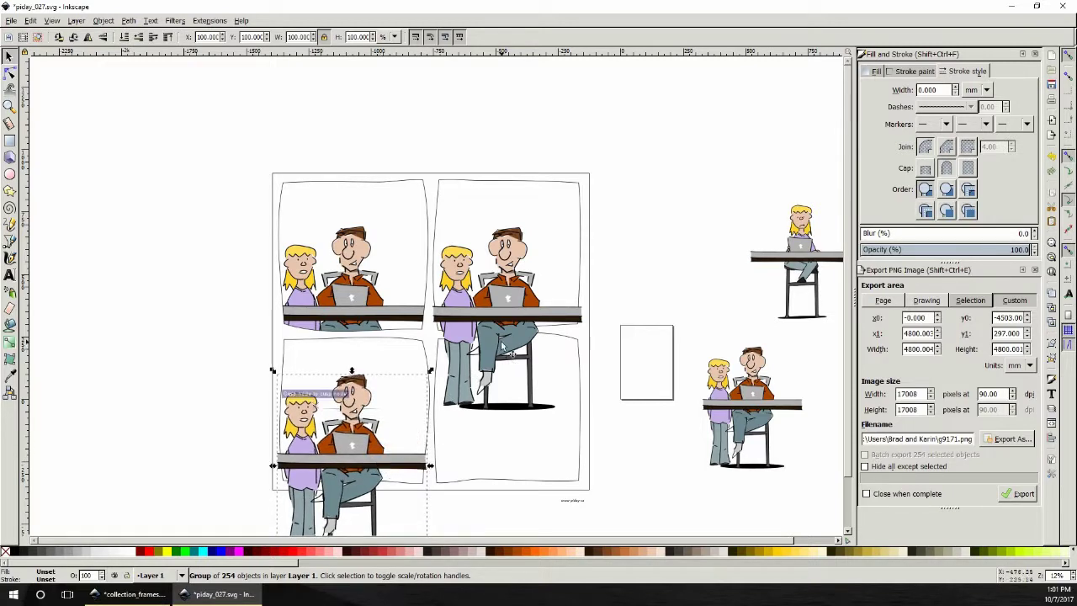
- Duplicate the white masking rectangle, place the copy over the legs below the upper-right desk, and stretch it slightly taller
right_click(355, 354)
left_click(420, 428)
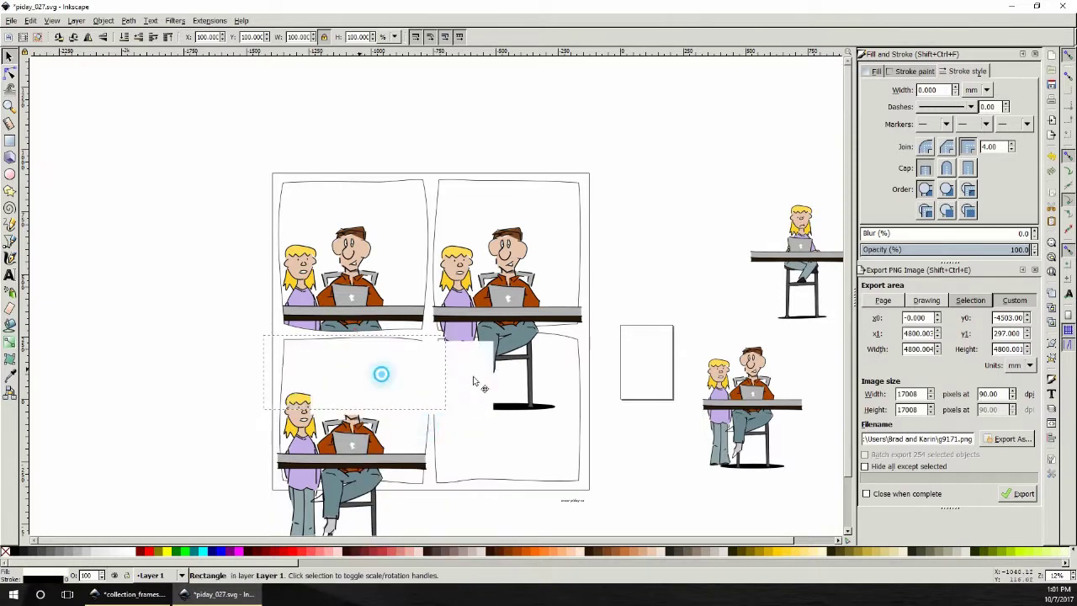
left_click_drag(378, 373, 503, 373)
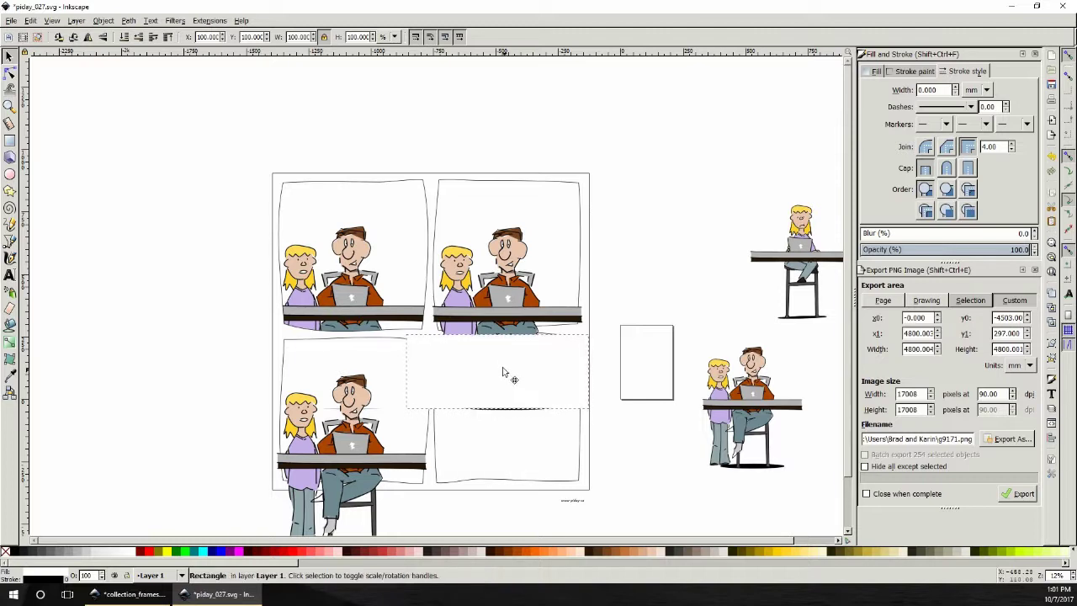
left_click_drag(502, 412, 497, 426)
left_click_drag(522, 385, 521, 390)
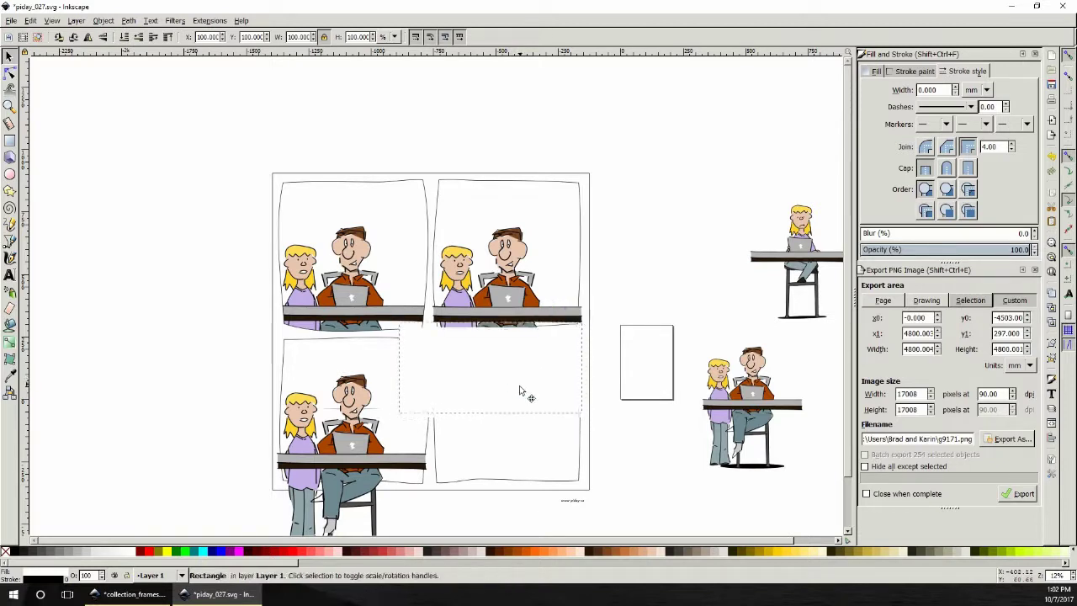
- Shift the white rectangle under the upper-right desk slightly down so it clears the panel's lower border
left_click(8, 106)
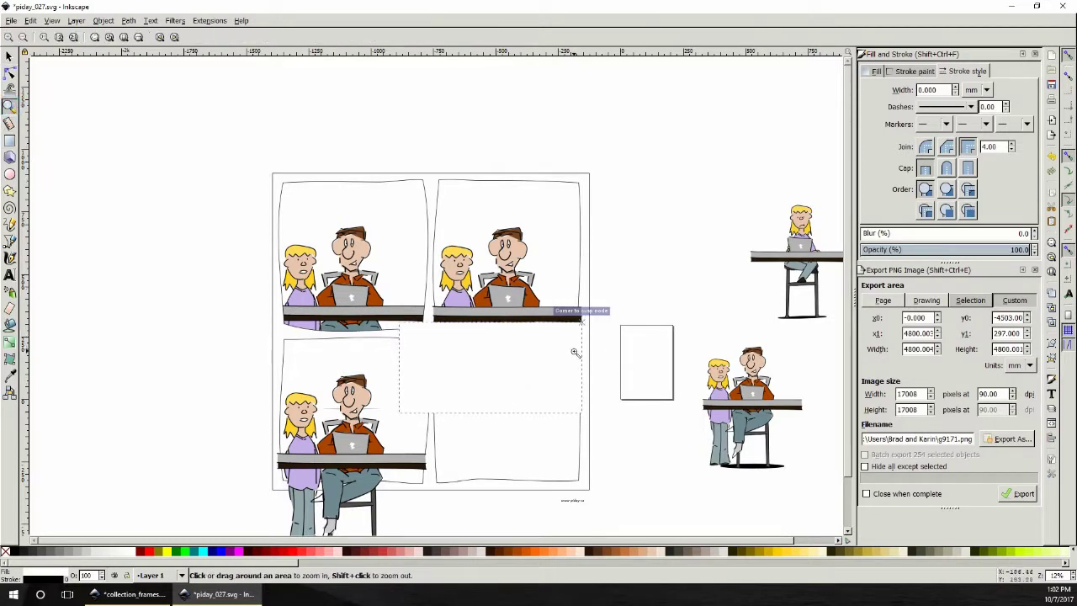
left_click_drag(572, 351, 569, 356)
left_click(570, 356)
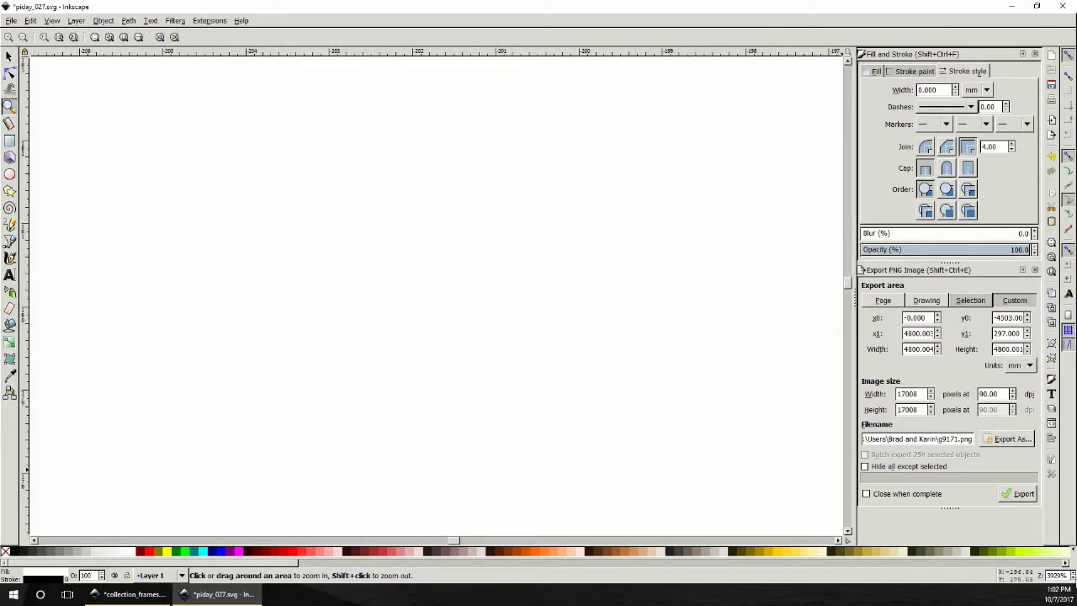
left_click(1073, 579)
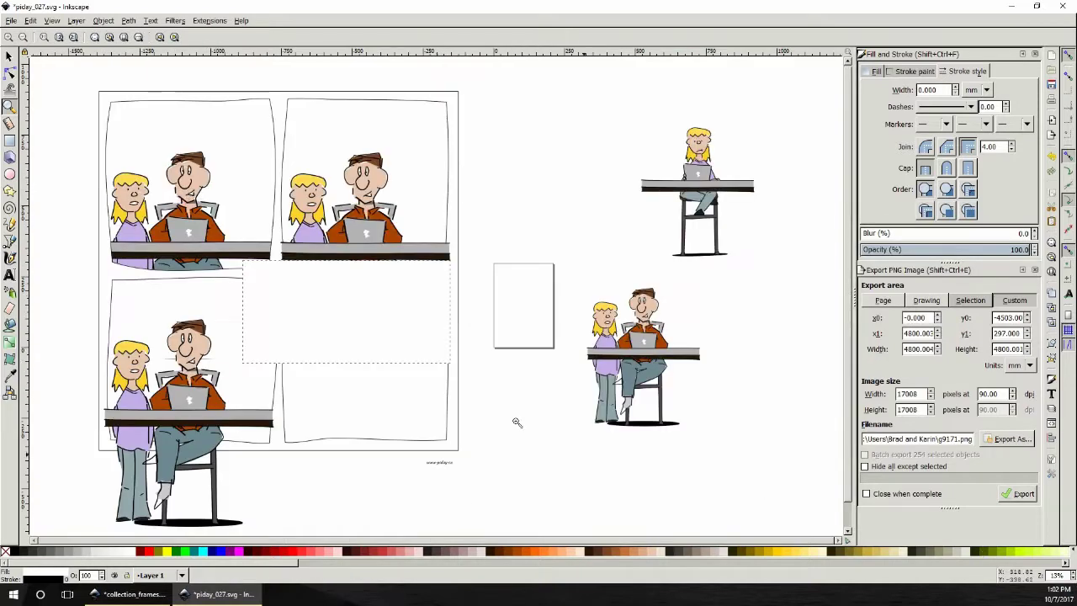
left_click_drag(358, 310, 365, 315)
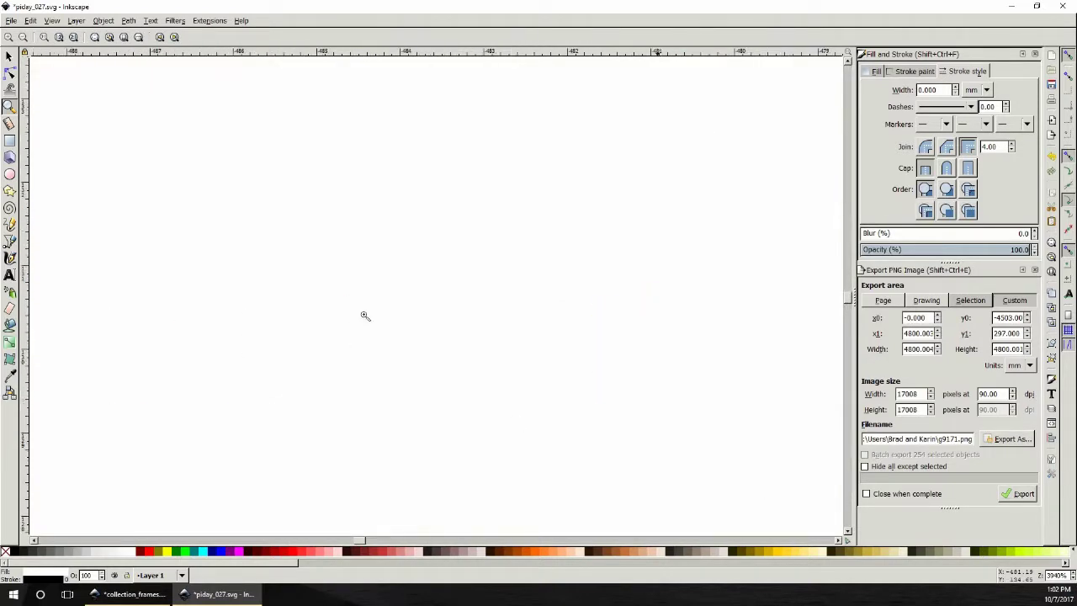
left_click(1073, 579)
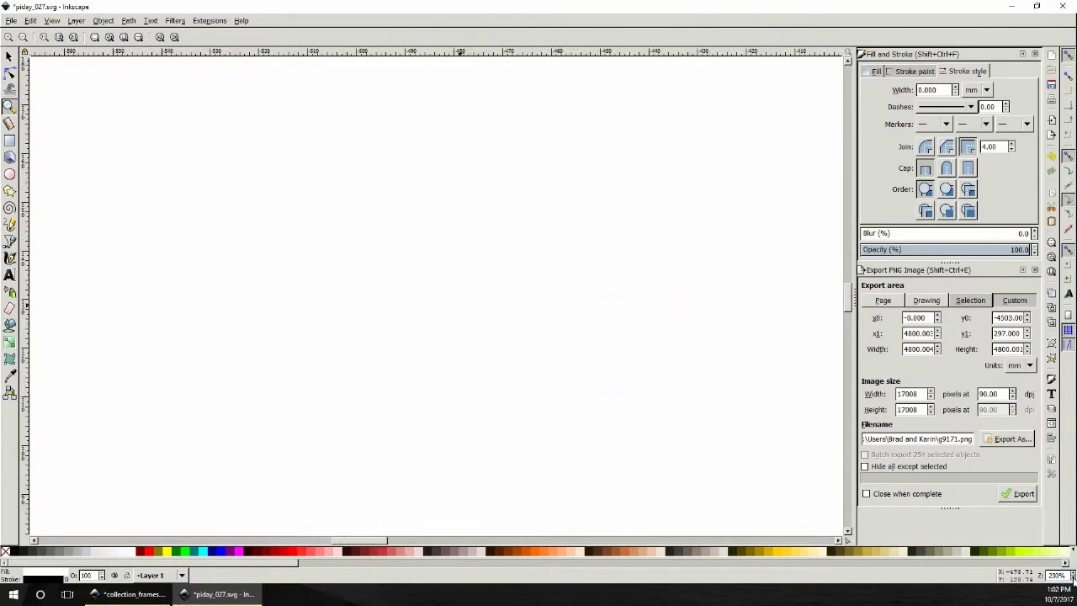
left_click(1073, 579)
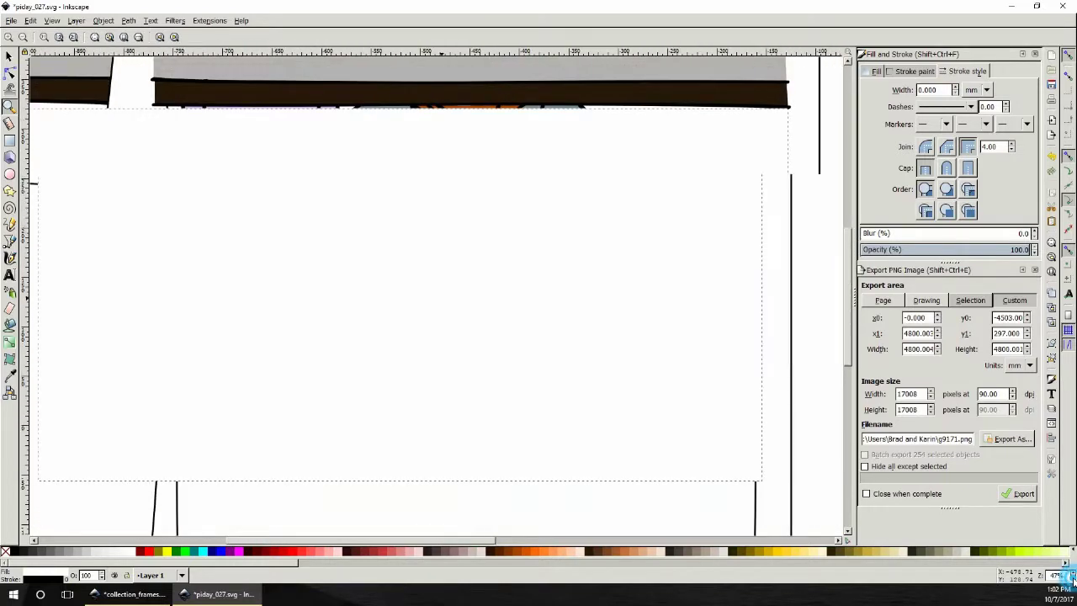
left_click(1074, 580)
key("s")
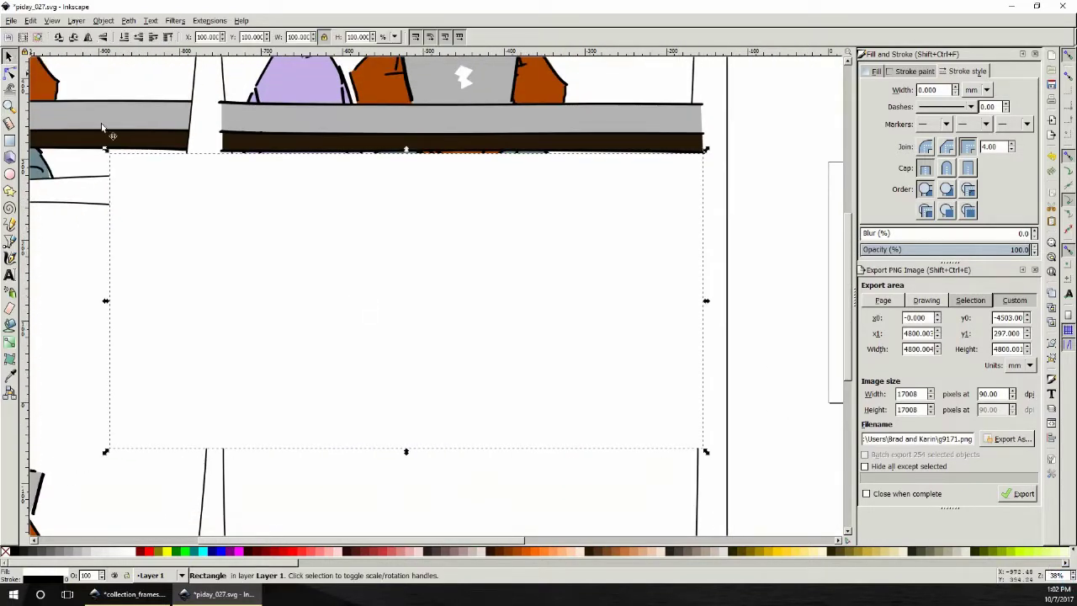
left_click_drag(479, 277, 486, 315)
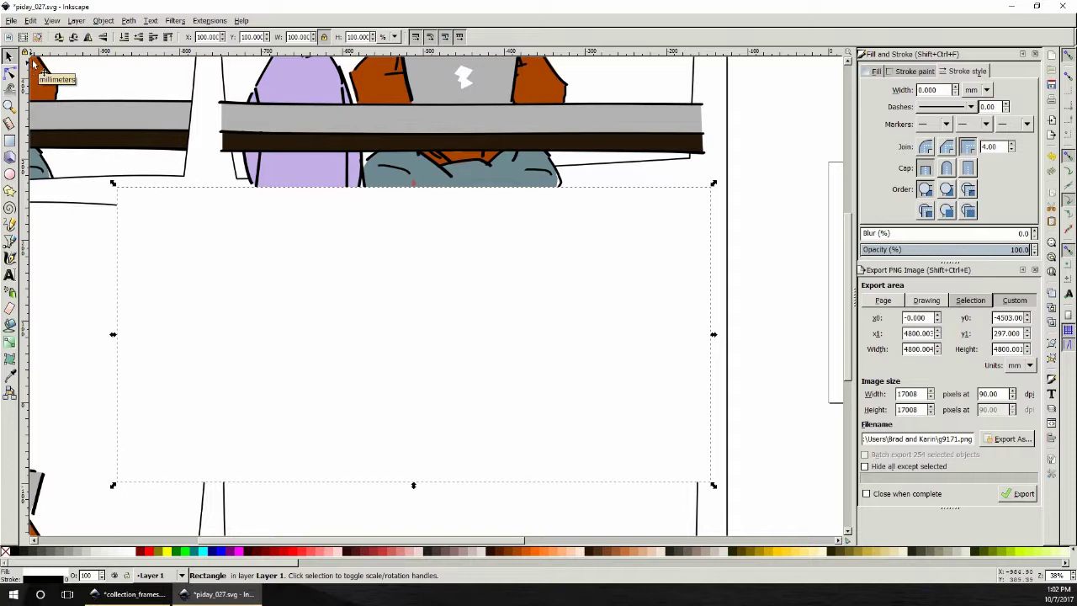
- Raise the comic frame to the top so it covers the scene overflow around the panels
left_click(678, 178)
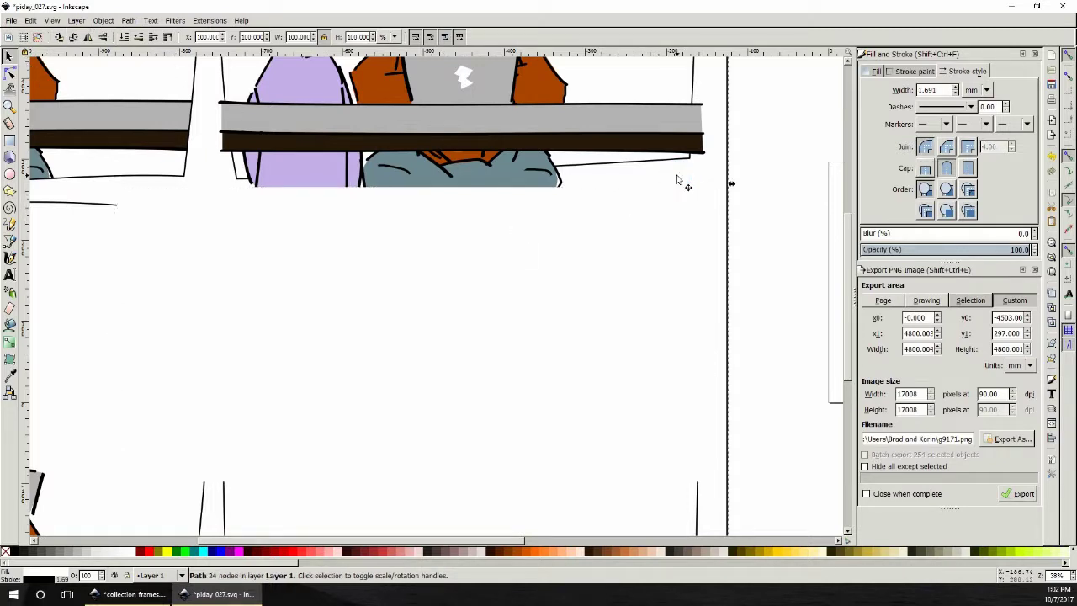
scroll(413, 344, "down", 10)
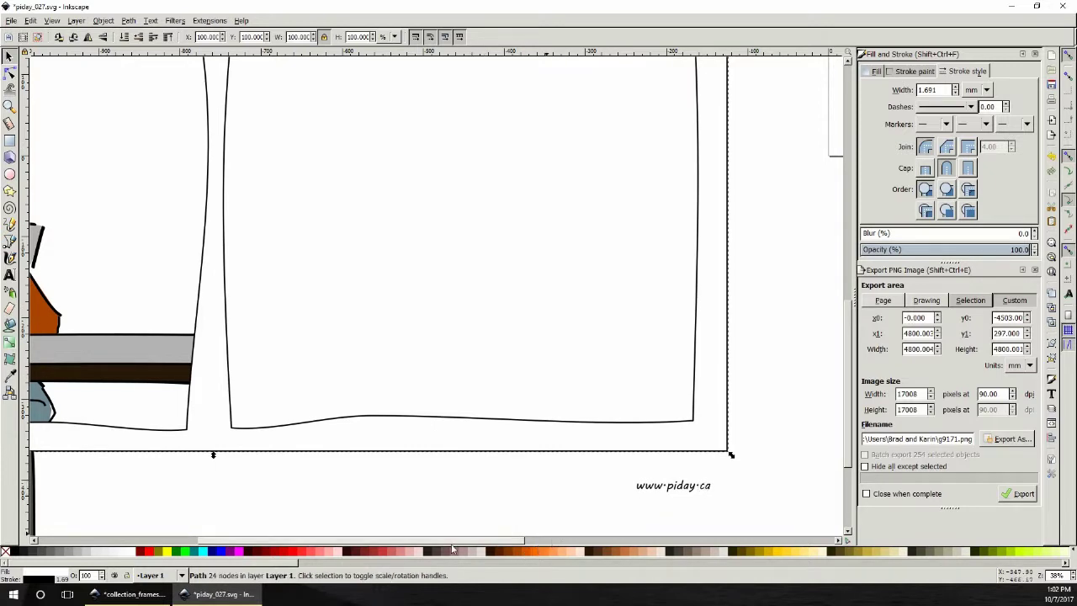
scroll(450, 543, "left", 3)
scroll(543, 416, "up", 3)
scroll(543, 415, "up", 3)
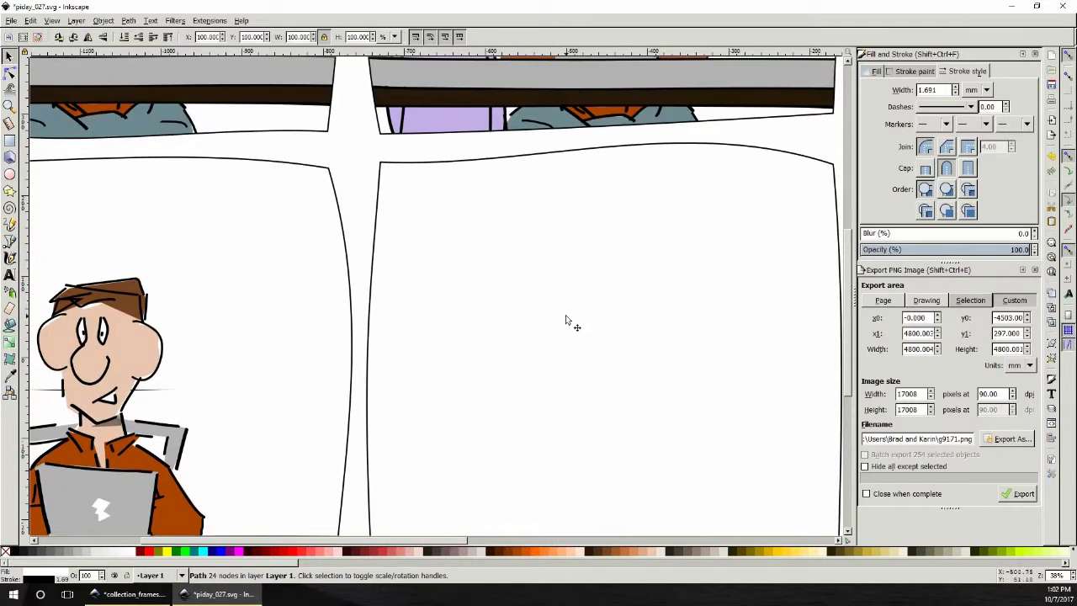
- Stretch the lower edge of the white rectangle behind the lower-left scene slightly further down
left_click(569, 317)
left_click(226, 367)
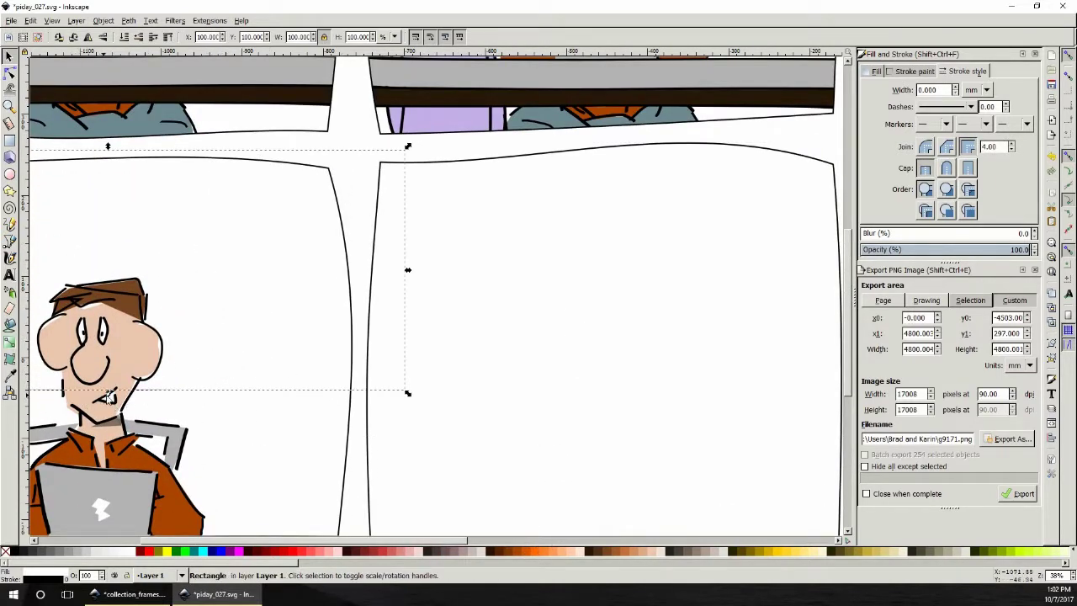
left_click_drag(107, 390, 113, 433)
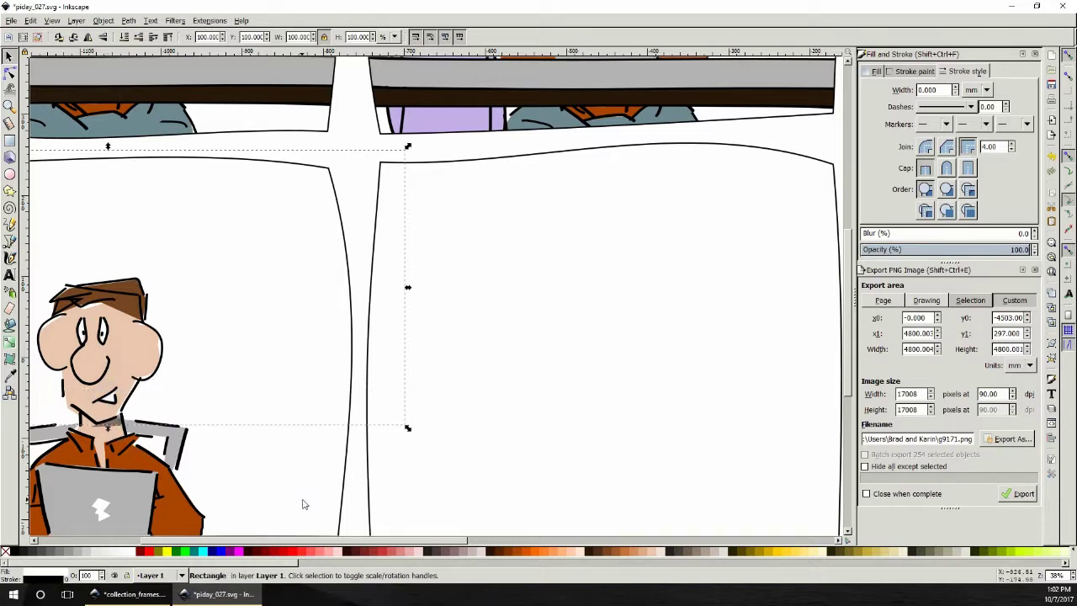
- Duplicate the desk scene in the lower-left panel and place the copy in the lower-right panel
left_click(300, 505)
scroll(348, 505, "down", 5)
right_click(263, 371)
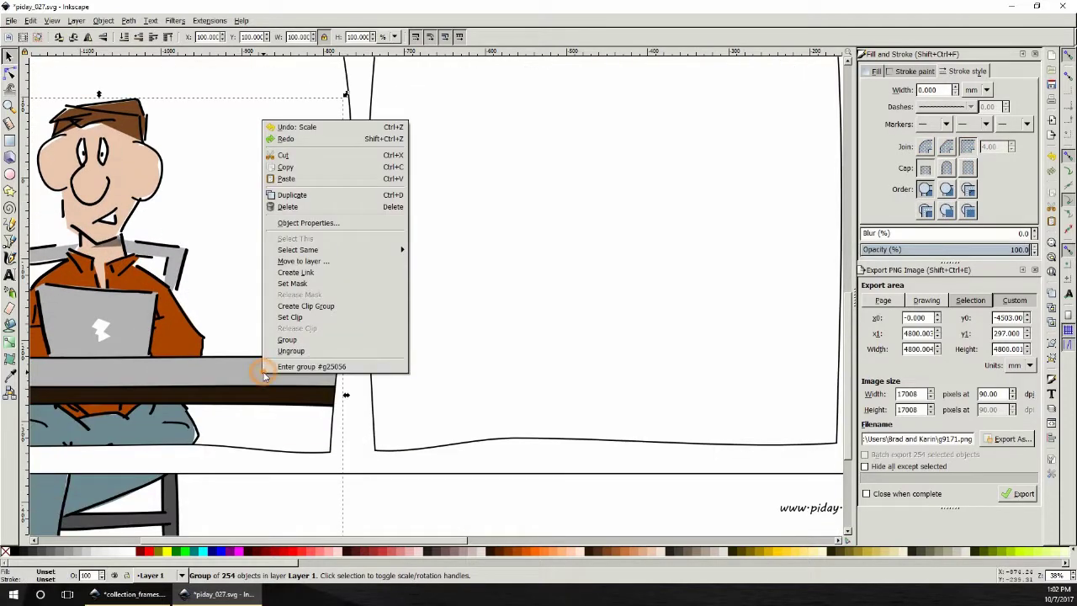
left_click(312, 201)
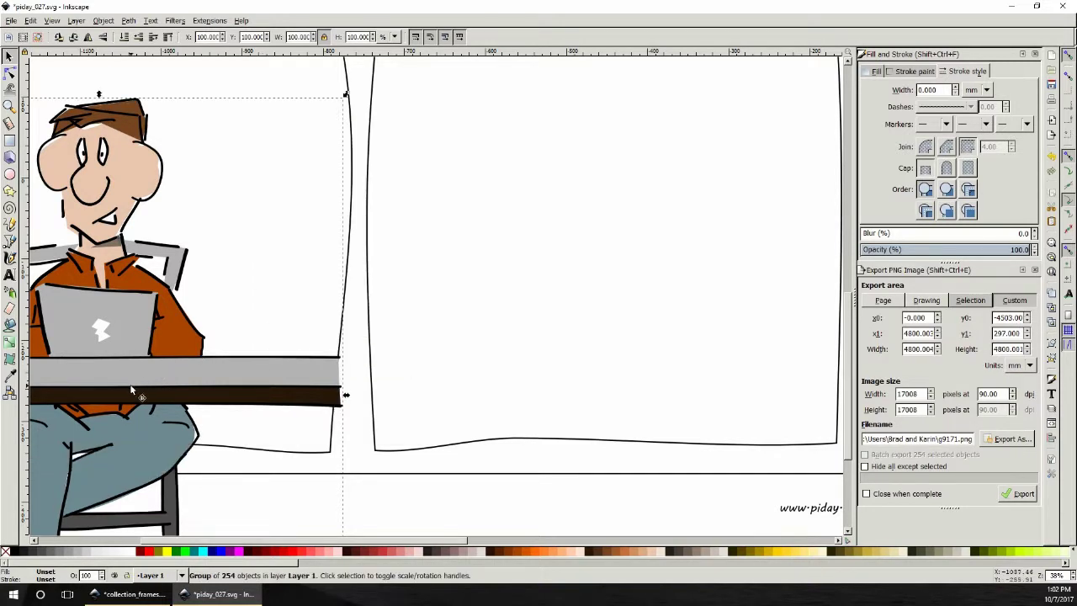
left_click_drag(140, 381, 639, 386)
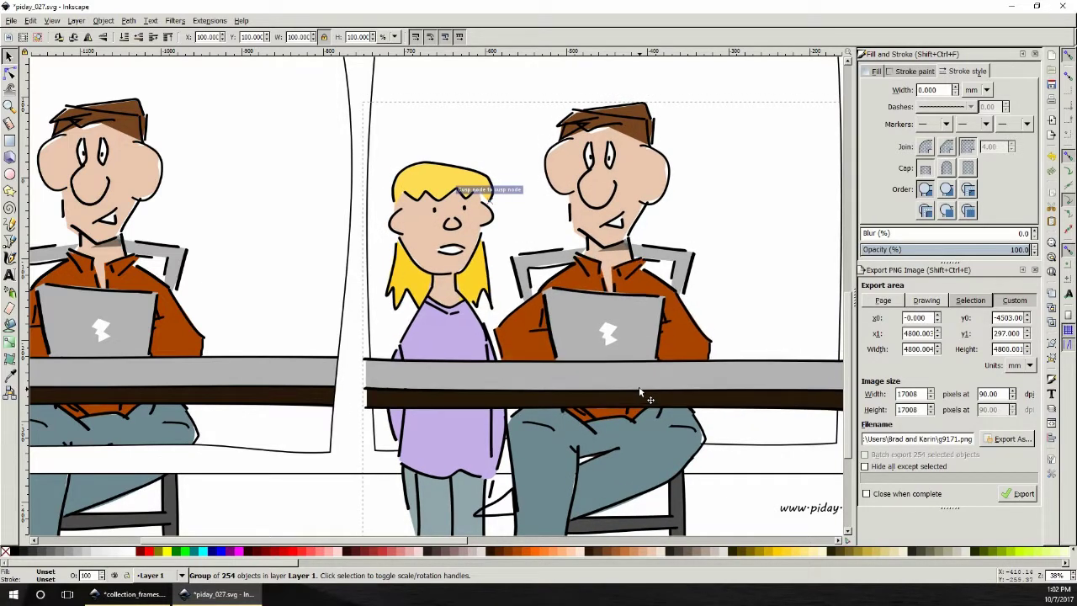
left_click_drag(498, 510, 497, 510)
- Duplicate the white masking rectangle and place the copy just below the frame, over the lower-right scene's legs
left_click_drag(305, 541, 419, 542)
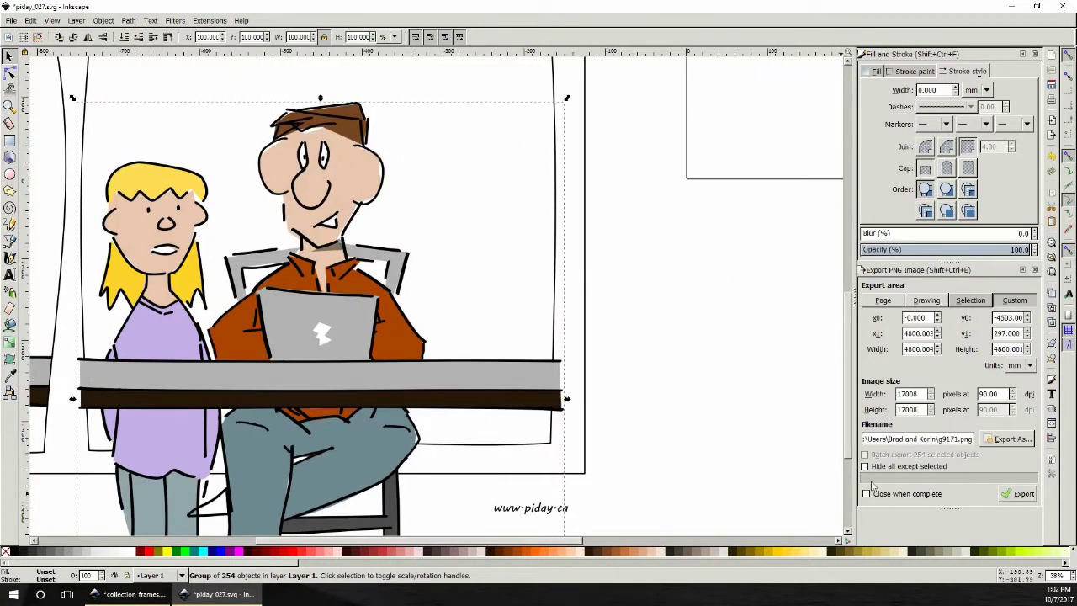
key("minus")
key("minus")
key("minus")
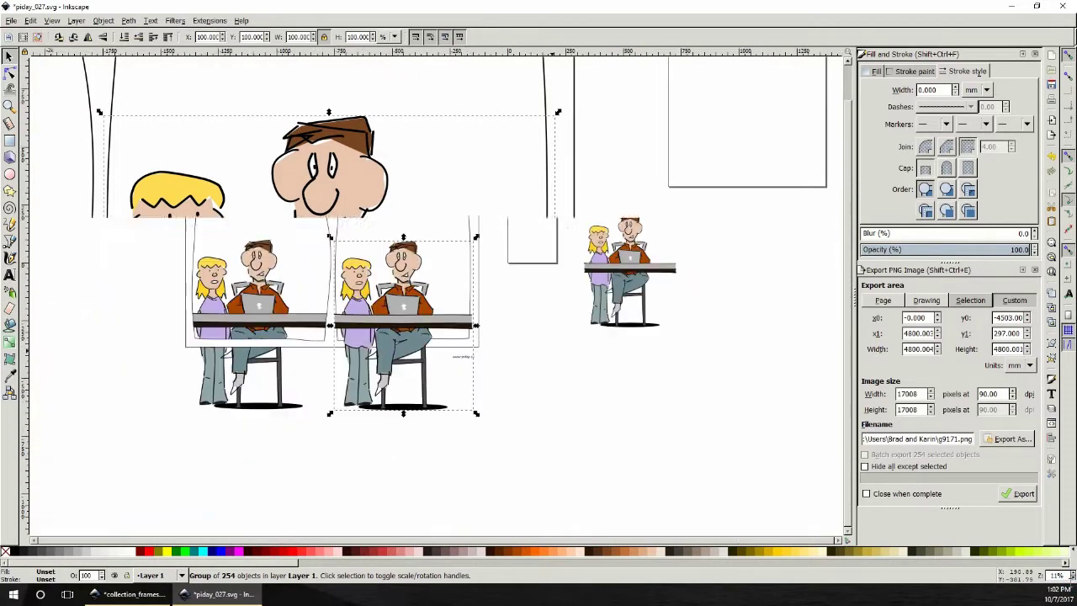
right_click(402, 225)
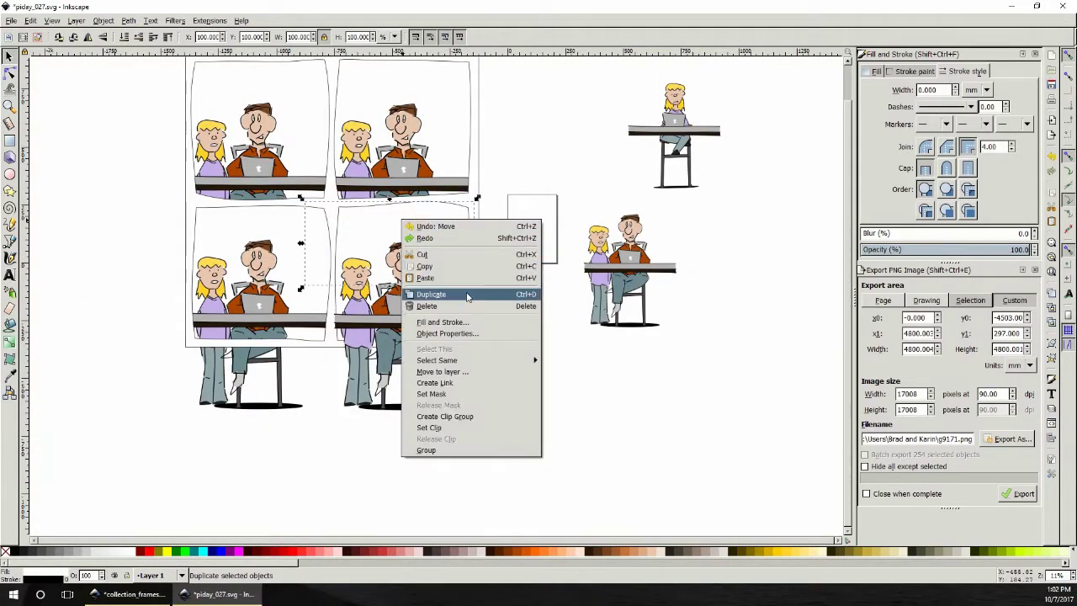
left_click(421, 294)
mouse_move(412, 372)
left_mouse_down()
mouse_move(420, 389)
mouse_move(413, 384)
left_mouse_up()
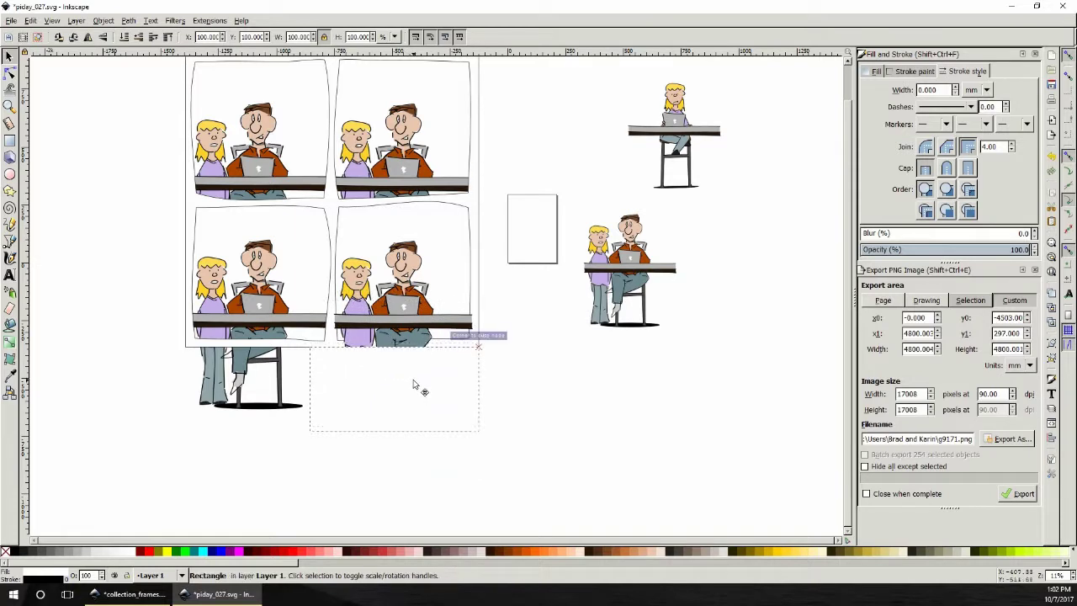
- Move the website text out to the right of the frame, and raise the lower masking rectangle to the top
left_click_drag(316, 219, 528, 360)
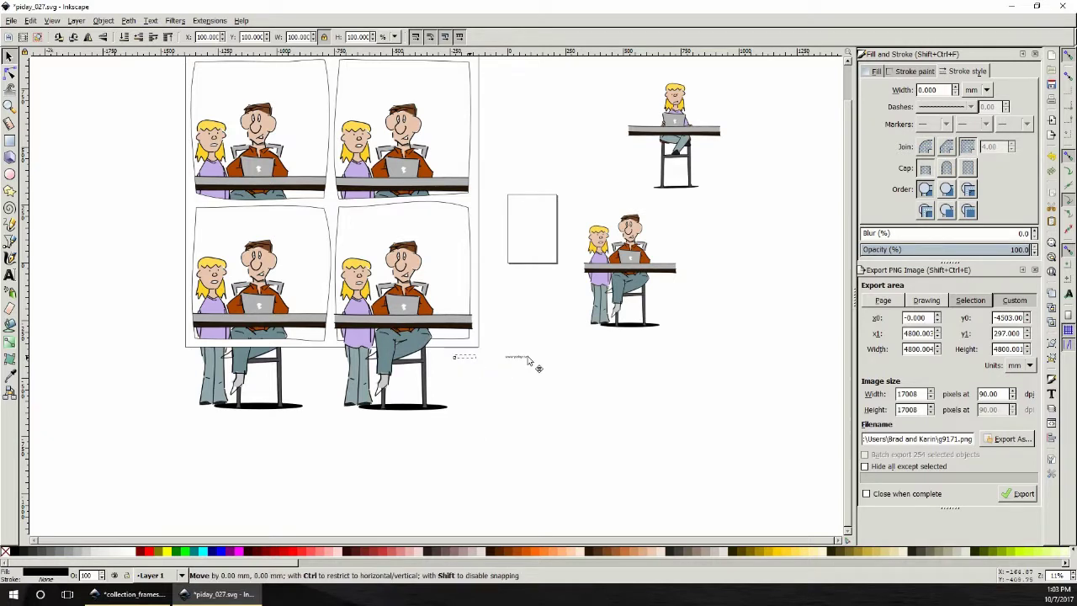
left_click(447, 368)
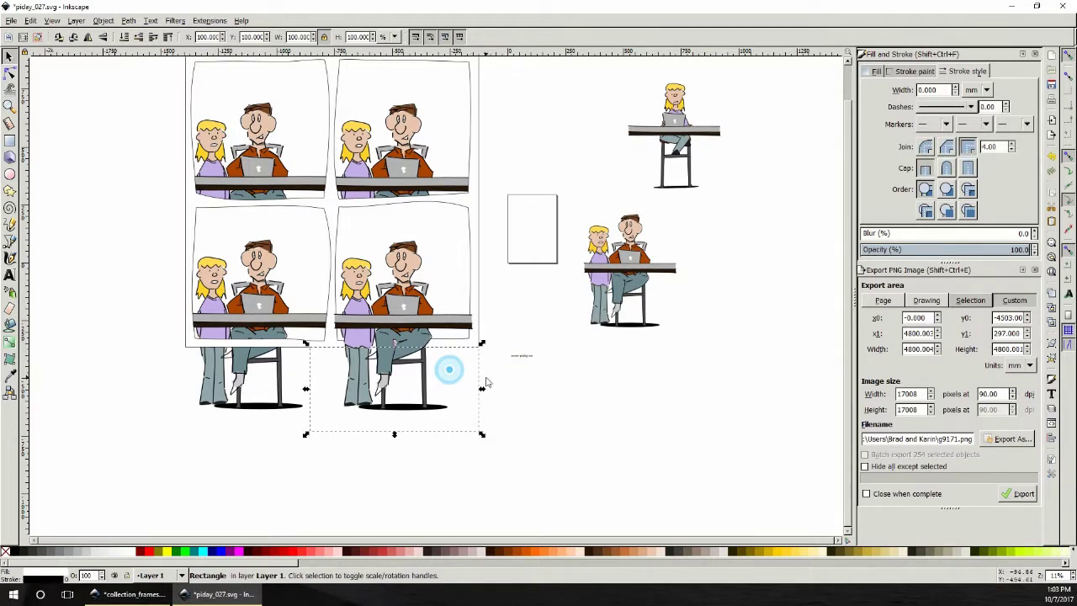
left_click(154, 37)
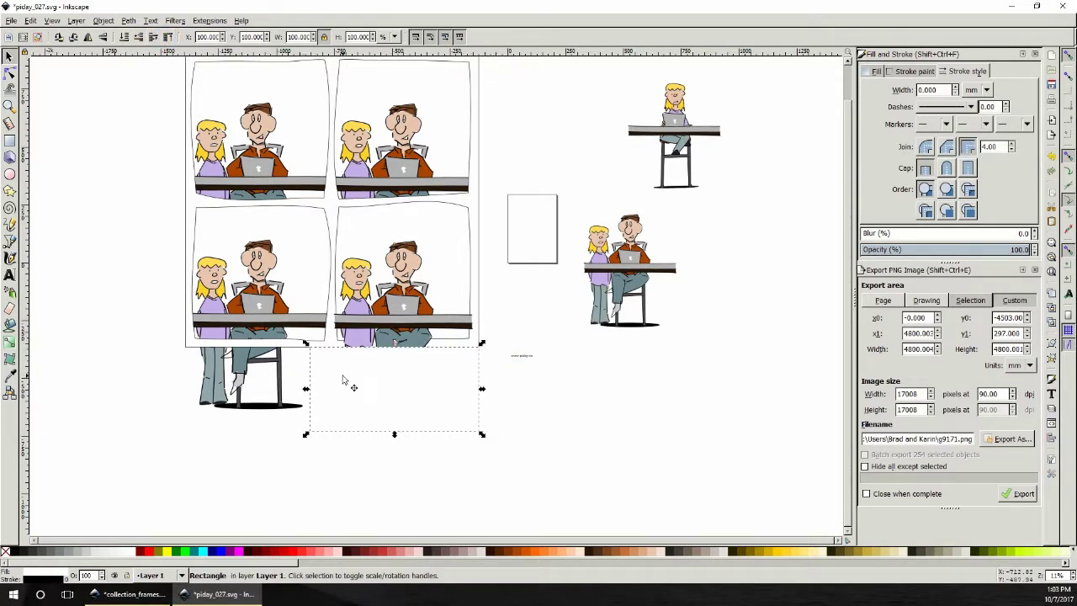
- Widen the lower masking rectangle leftward to cover the lower-left scene's legs, and raise the comic frame to the top
left_click_drag(308, 390, 181, 386)
left_click(471, 258)
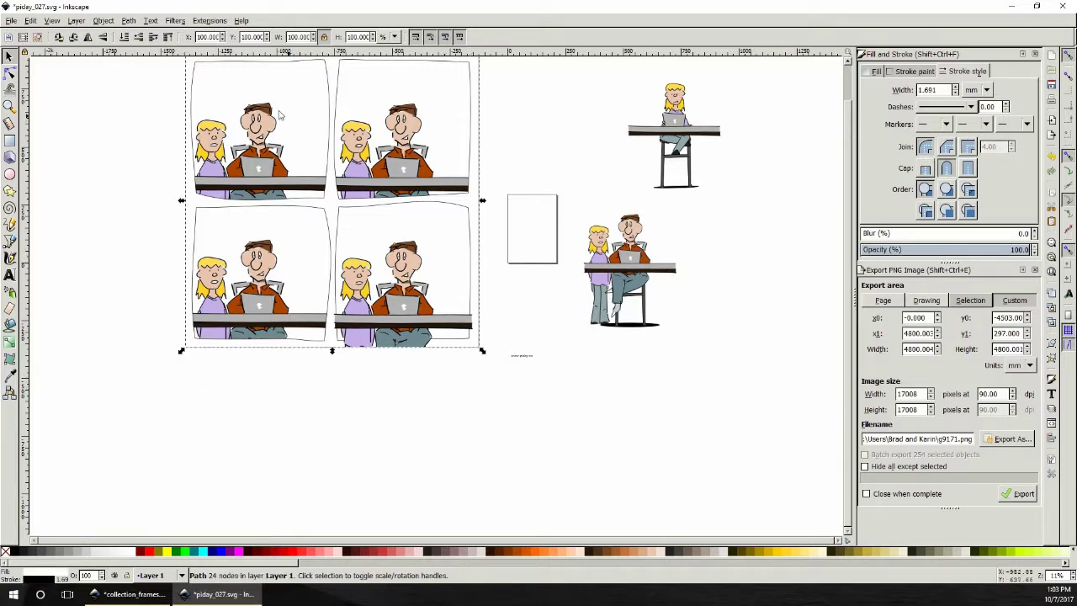
left_click(154, 37)
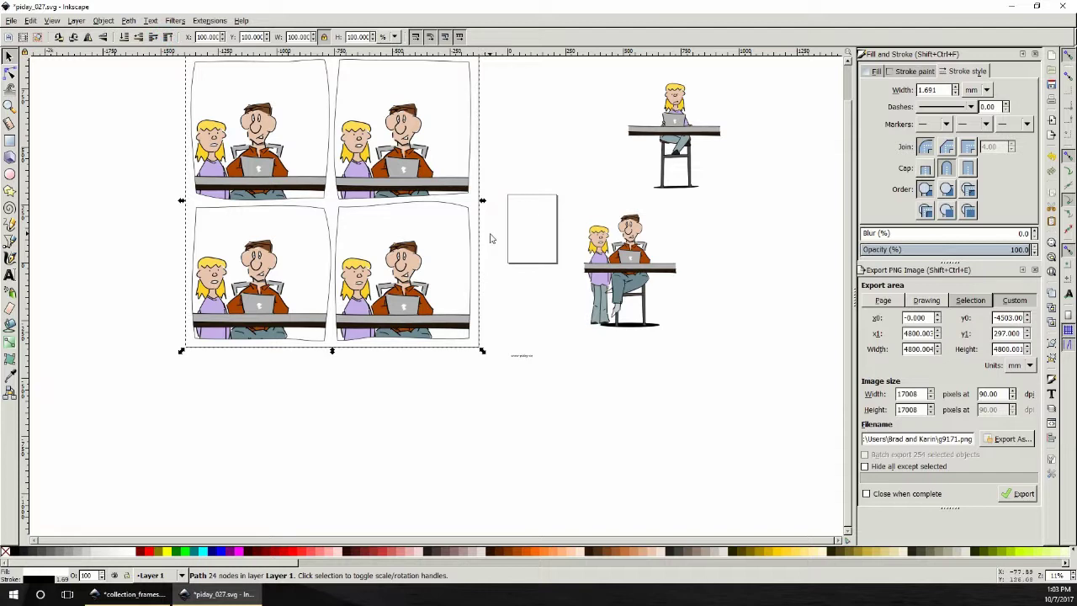
- Delete the two spare desk scenes outside the comic frame
left_click_drag(700, 358, 566, 195)
key("Delete")
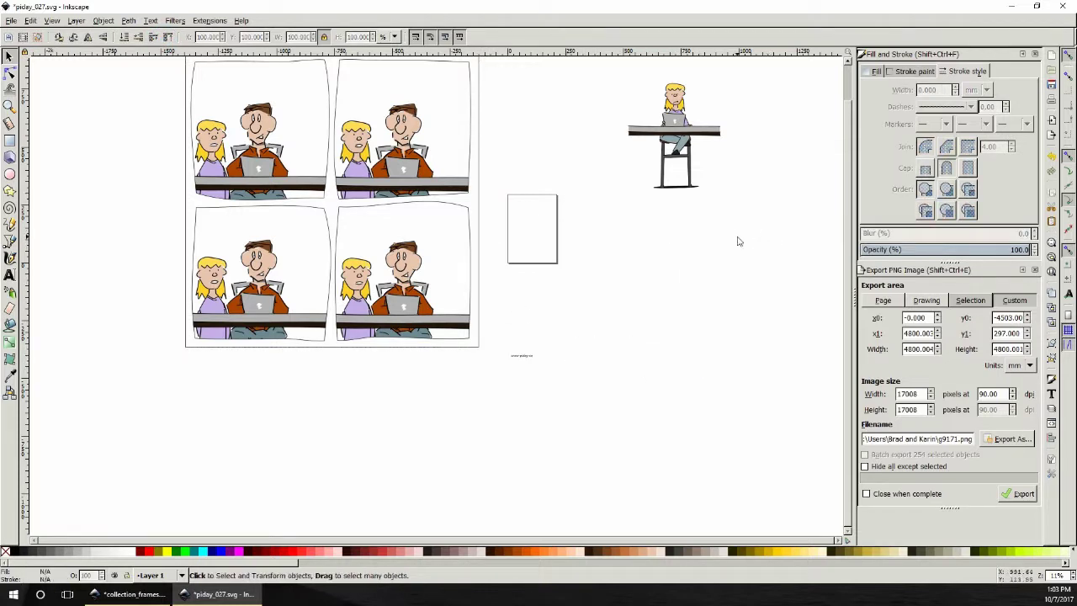
left_click_drag(738, 238, 625, 74)
key("Delete")
- Proportionally enlarge the upper-right desk scene and reposition it so its desk sits along that panel's lower edge
scroll(575, 274, "up", 1)
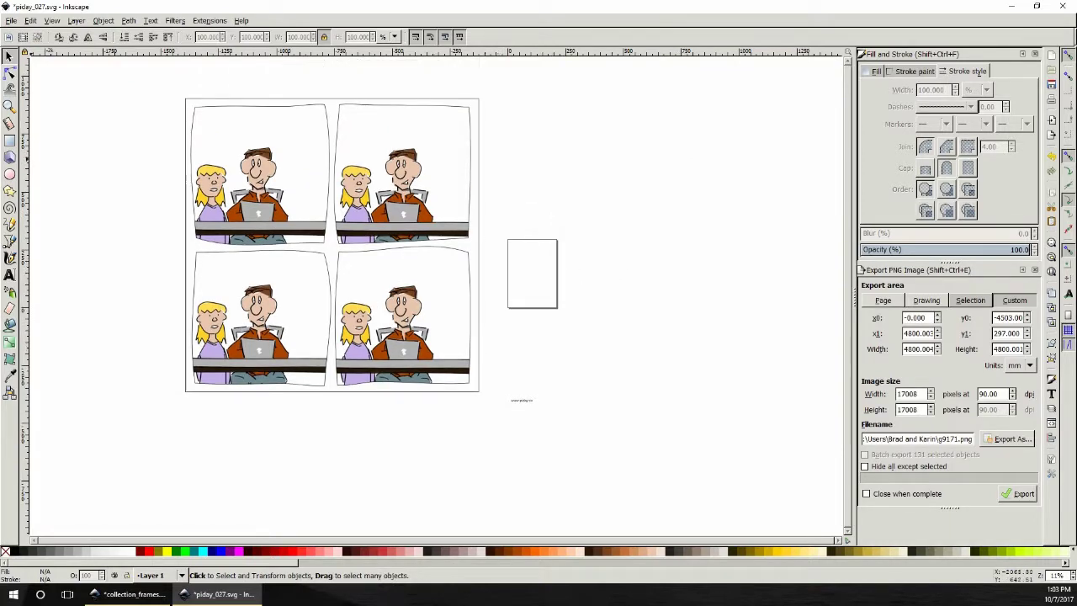
left_click(8, 106)
left_click(261, 349)
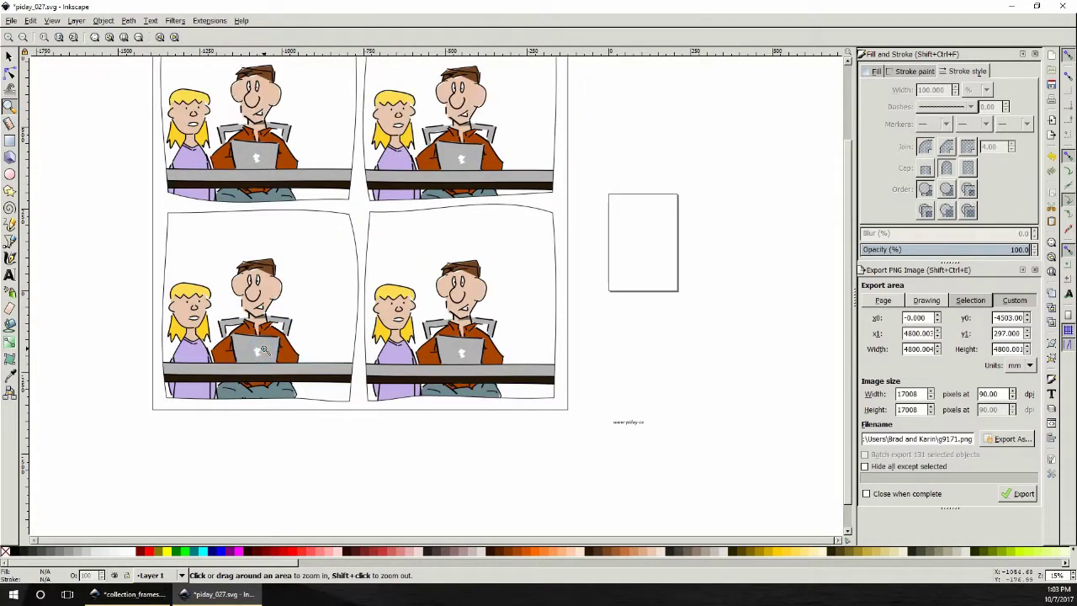
scroll(446, 299, "up", 2)
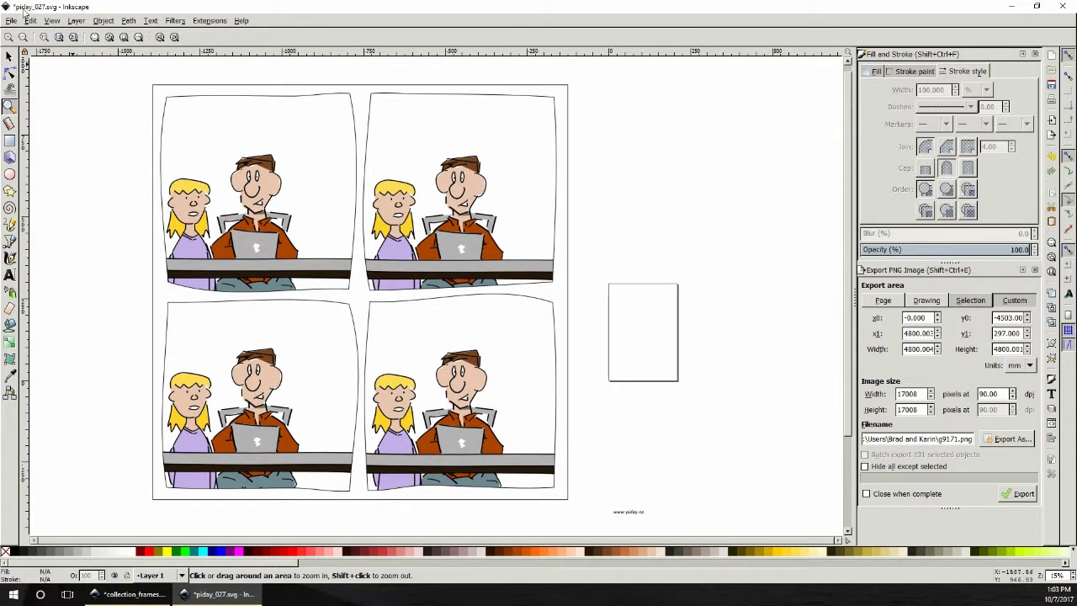
left_click(9, 56)
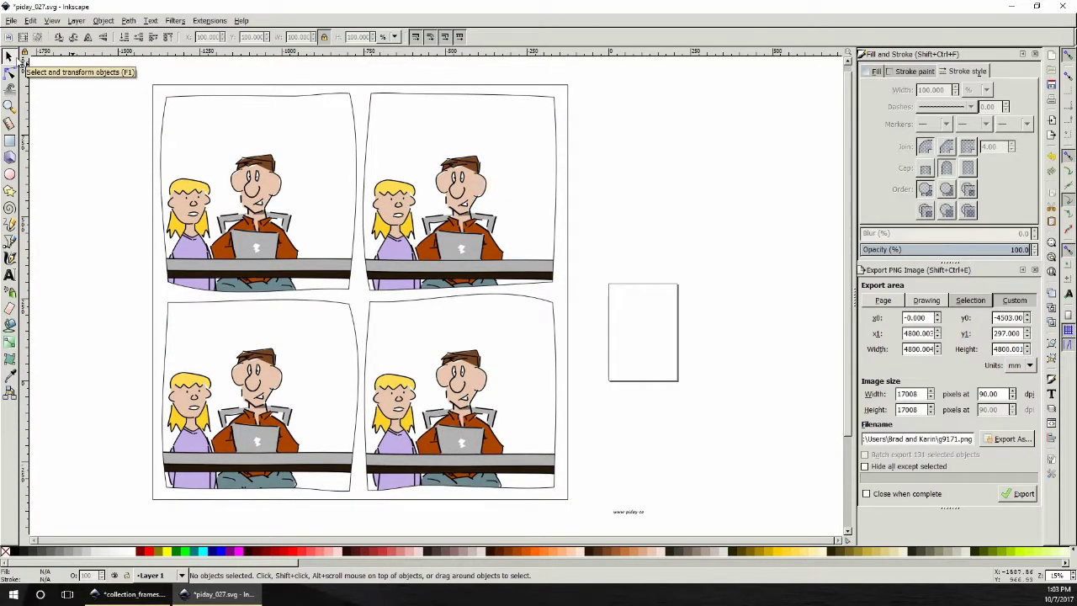
left_click(467, 200)
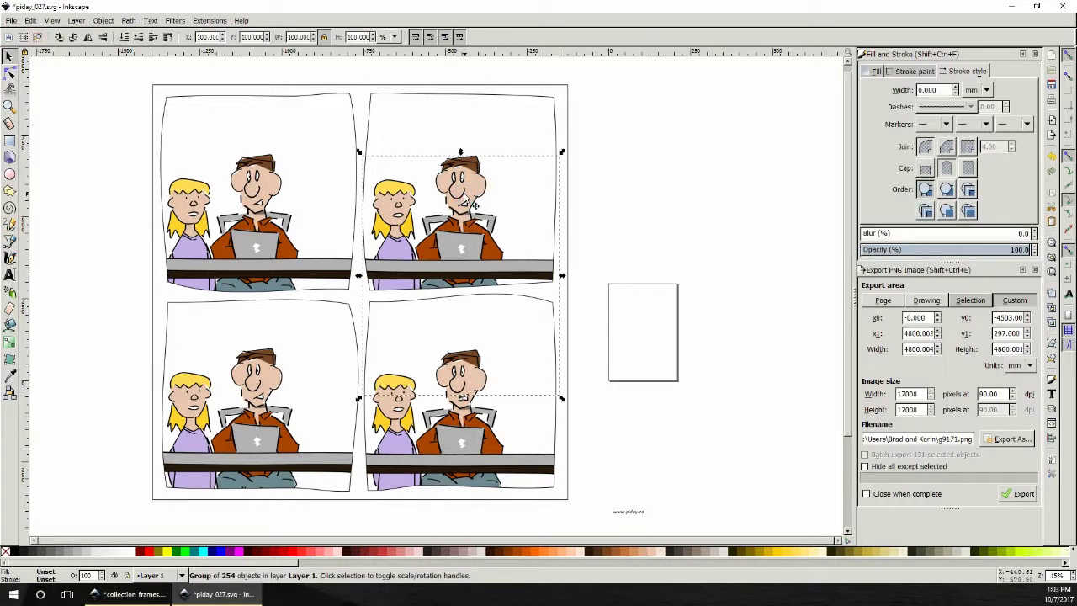
left_click(356, 37)
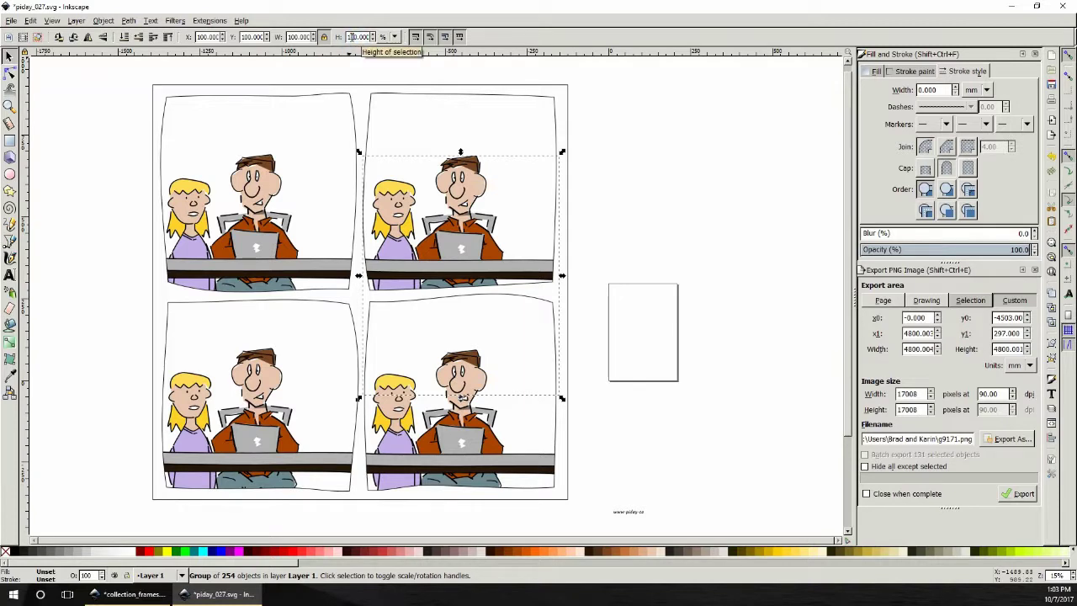
key("Return")
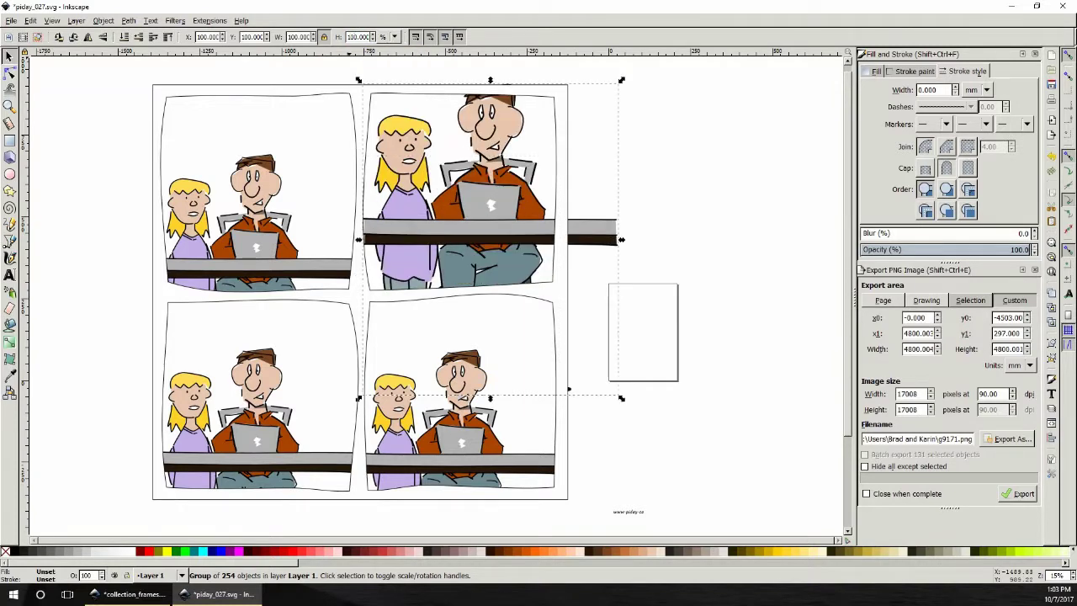
mouse_move(499, 271)
left_mouse_down()
mouse_move(510, 300)
mouse_move(524, 291)
mouse_move(517, 274)
left_mouse_up()
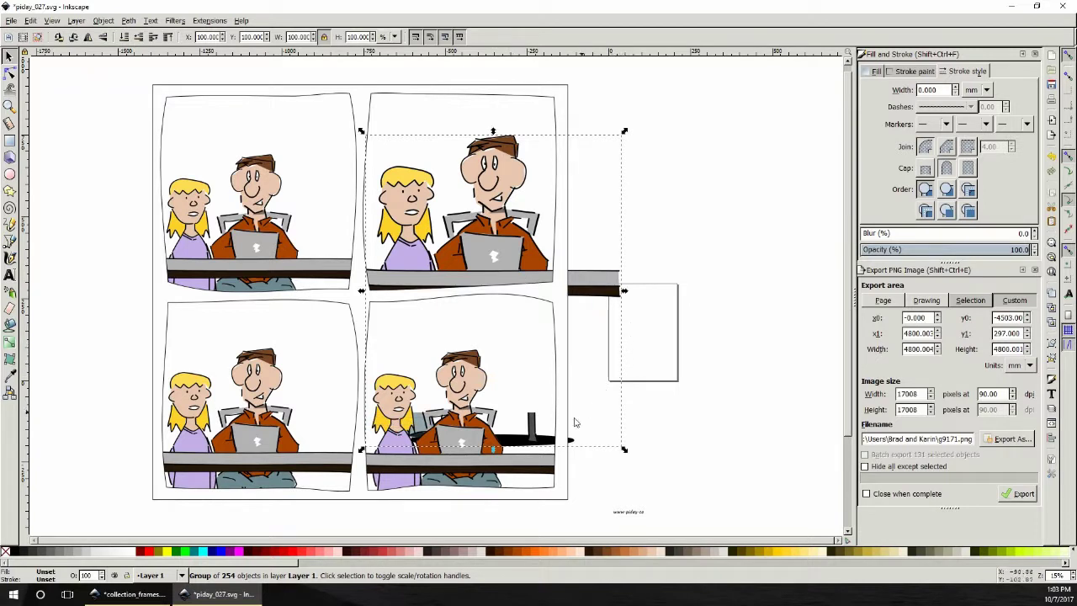
- Stretch the white masking rectangle down over the enlarged scene's stool and nudge the lower-right scene slightly to the right
left_click(517, 390)
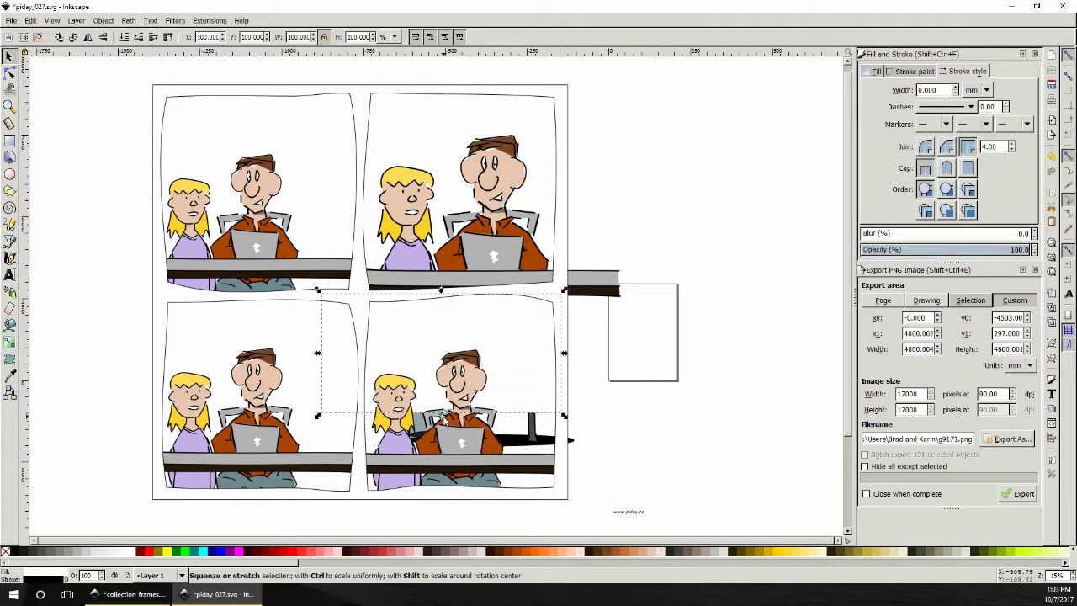
left_click_drag(441, 415, 441, 473)
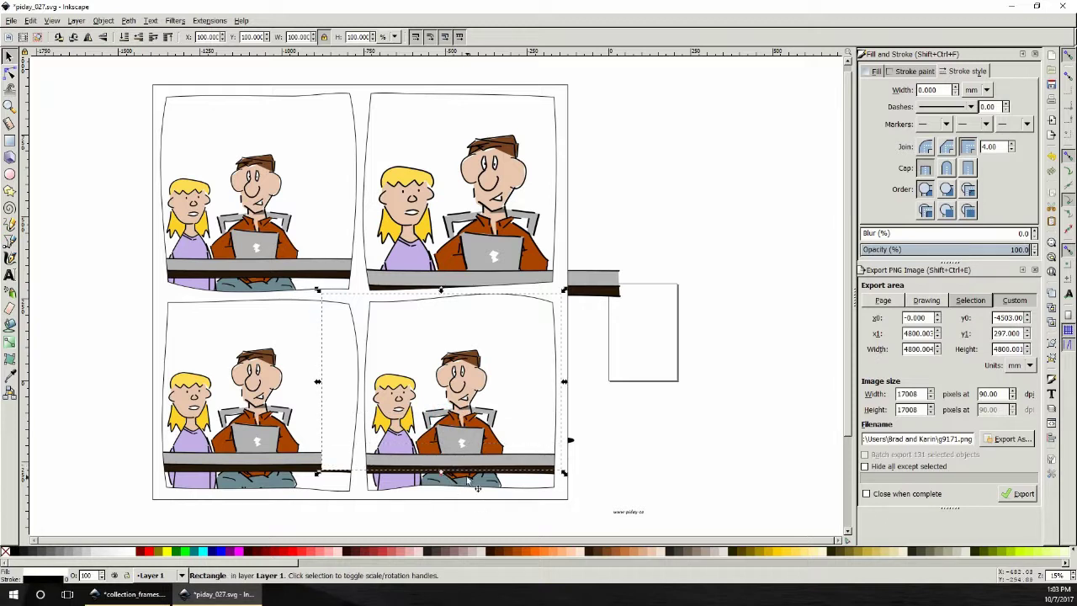
left_click(469, 478)
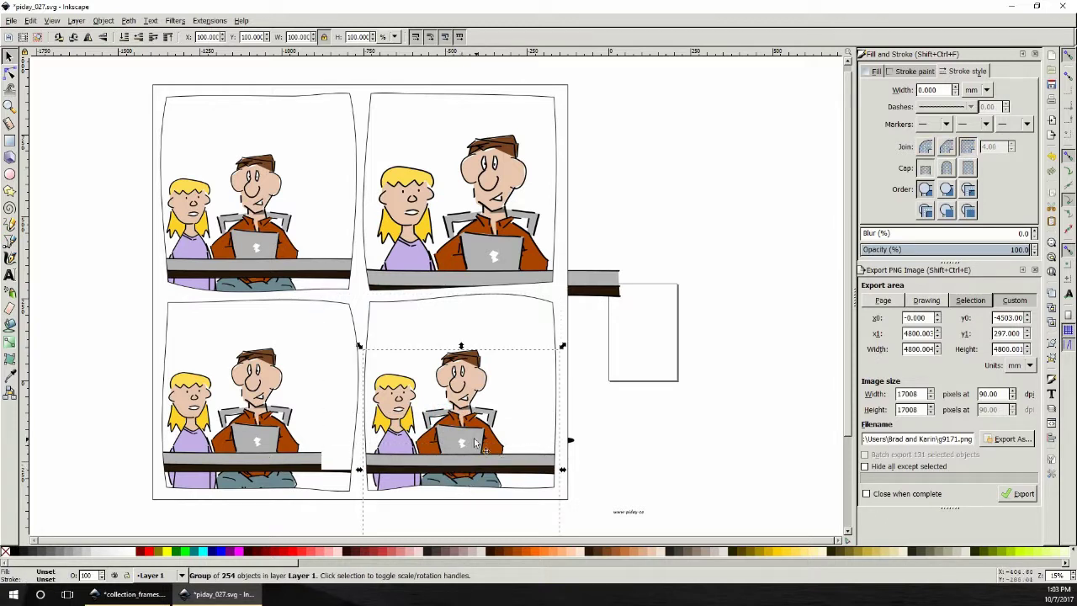
left_click_drag(475, 443, 468, 444)
- Narrow the masking rectangle from its left side so it ends at the lower-right panel and uncovers the lower-left desk
left_click(346, 446)
left_click(320, 392)
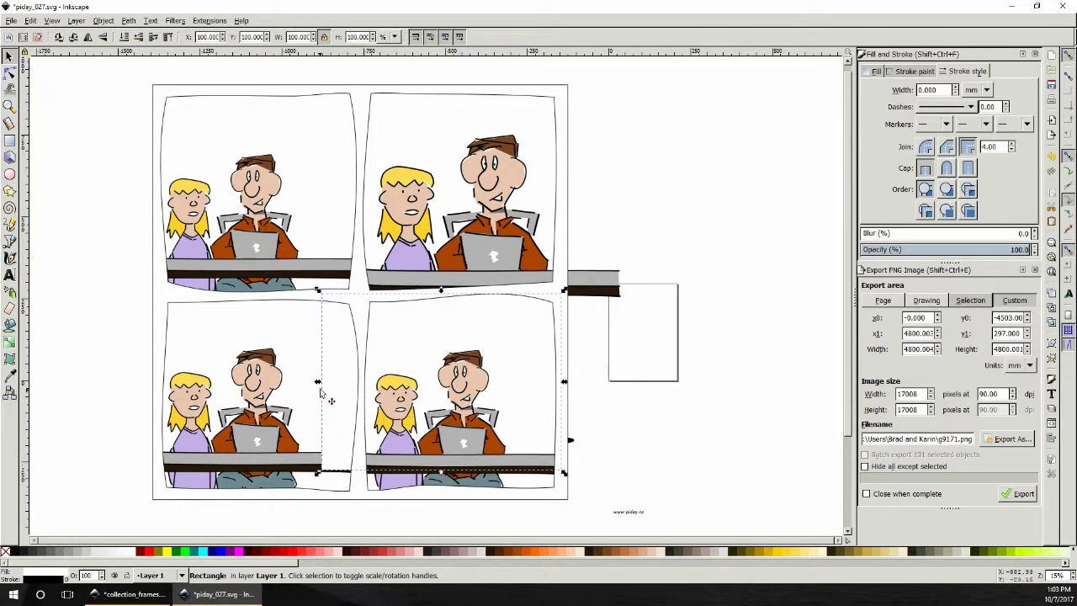
left_click_drag(318, 381, 362, 386)
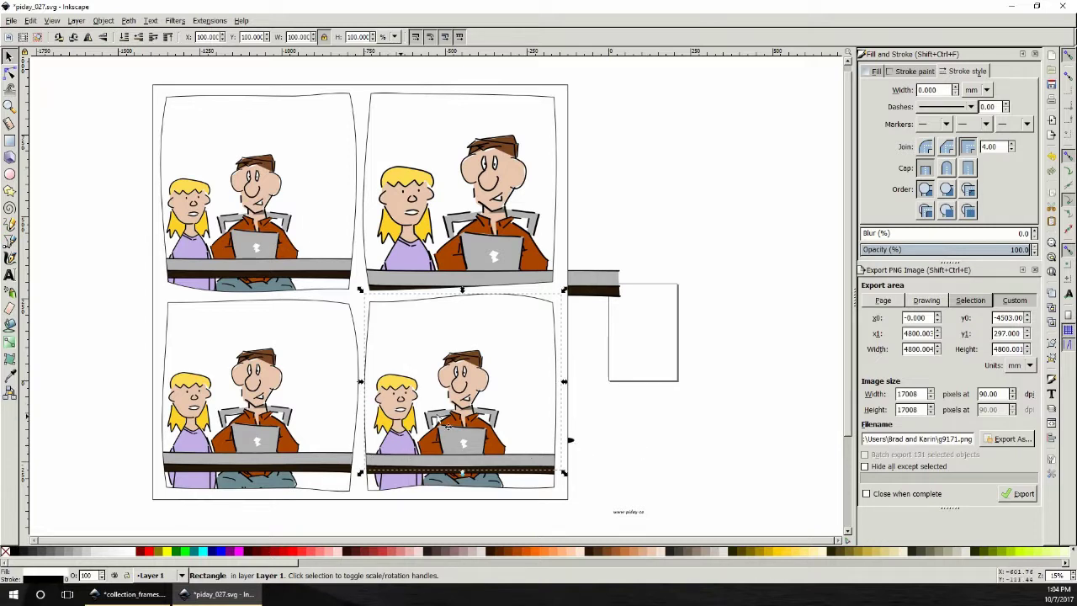
- Try enlarging the lower-left scene to 120% placed lower in its panel, and extending the lower-right masking rectangle below the frame
left_click(271, 423)
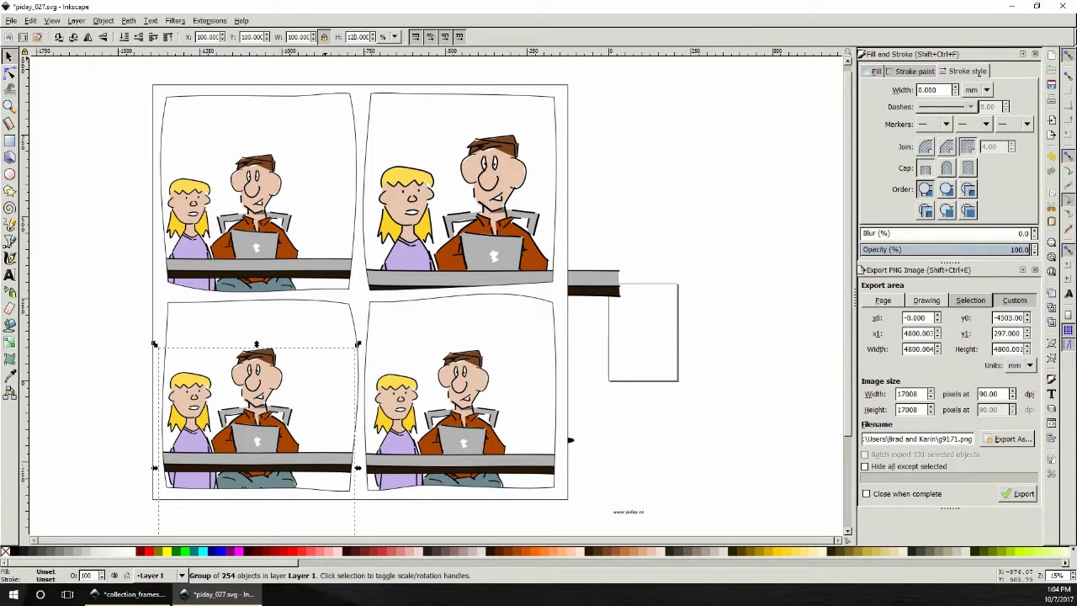
key("Return")
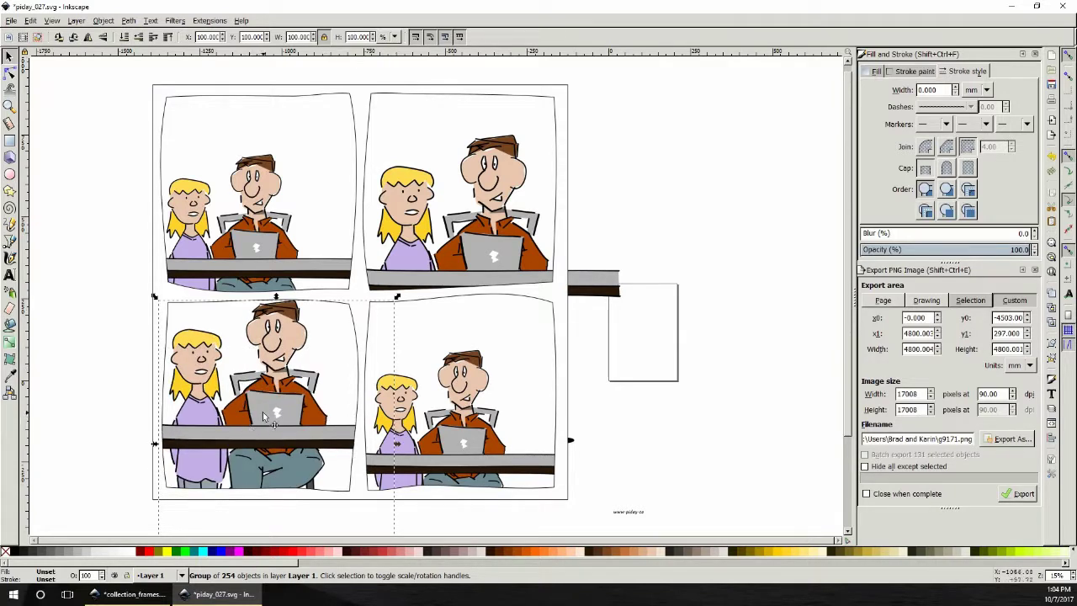
left_click_drag(263, 414, 267, 444)
left_click(429, 352)
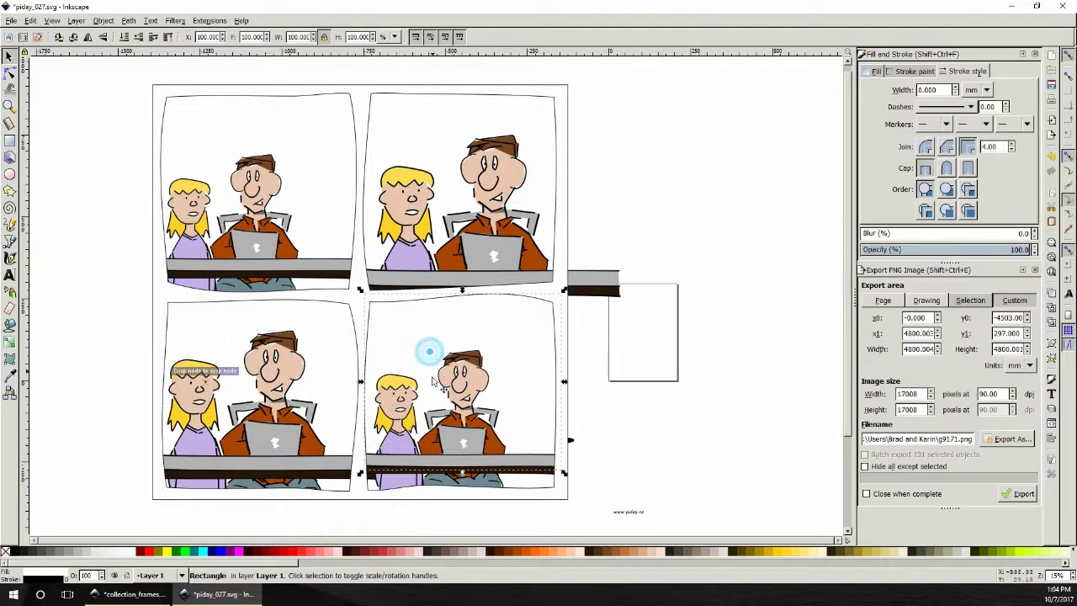
left_click_drag(462, 474, 462, 508)
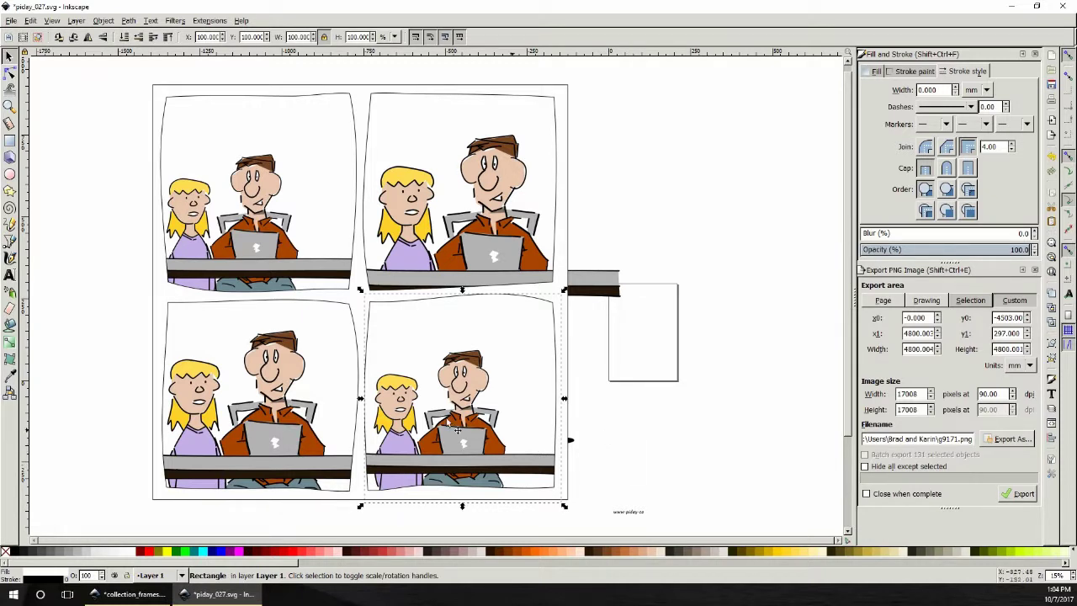
- Undo the lower-left scene's enlargement and shift the scene slightly right and down to align its desk with the neighbouring panel
left_click(285, 411)
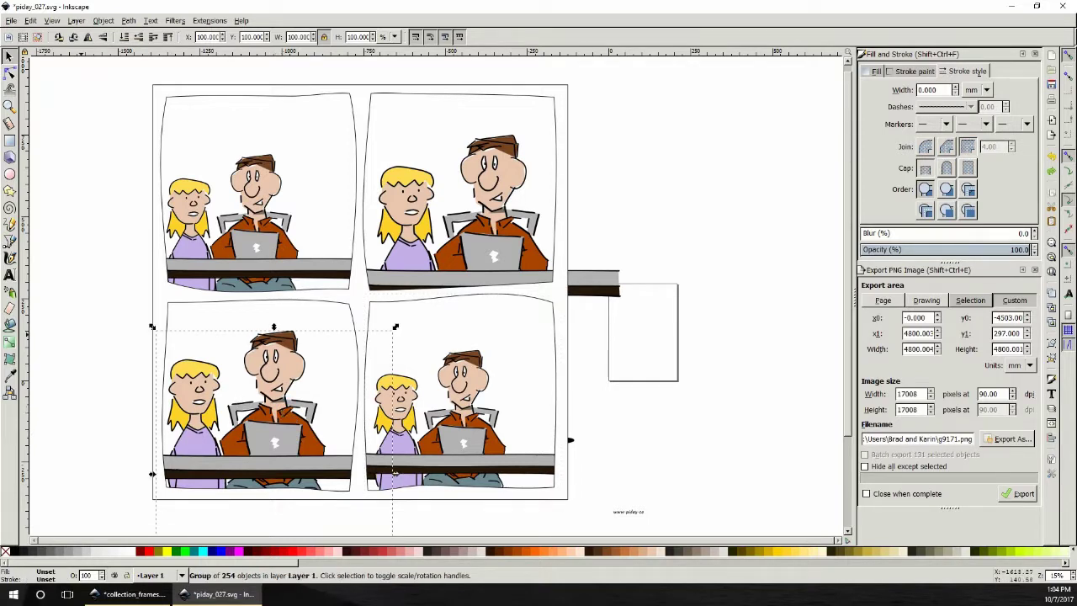
left_click_drag(0, 16, 0, 10)
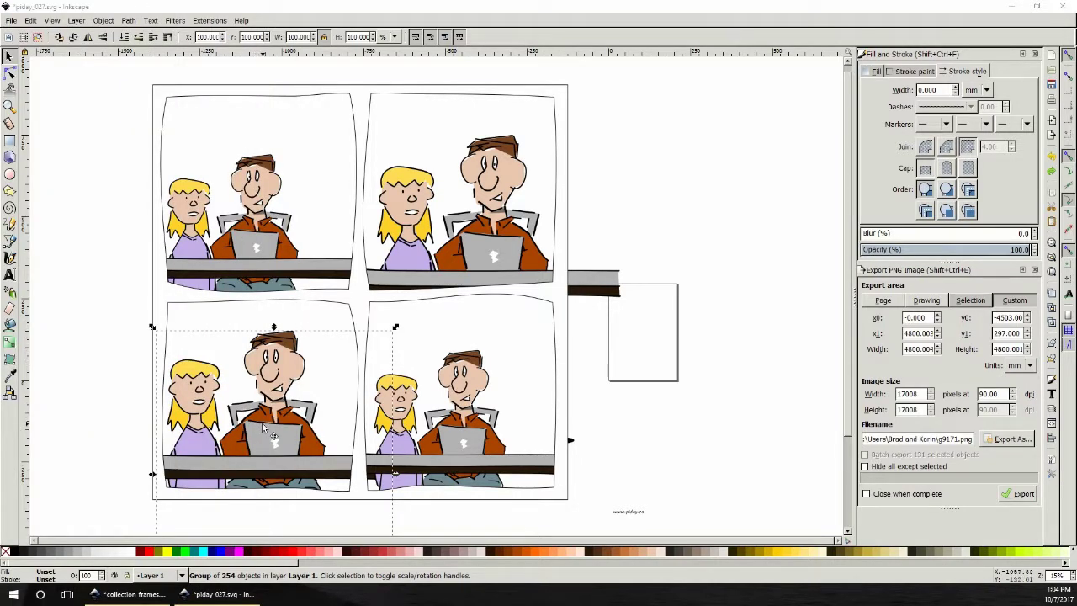
key("shift+Up")
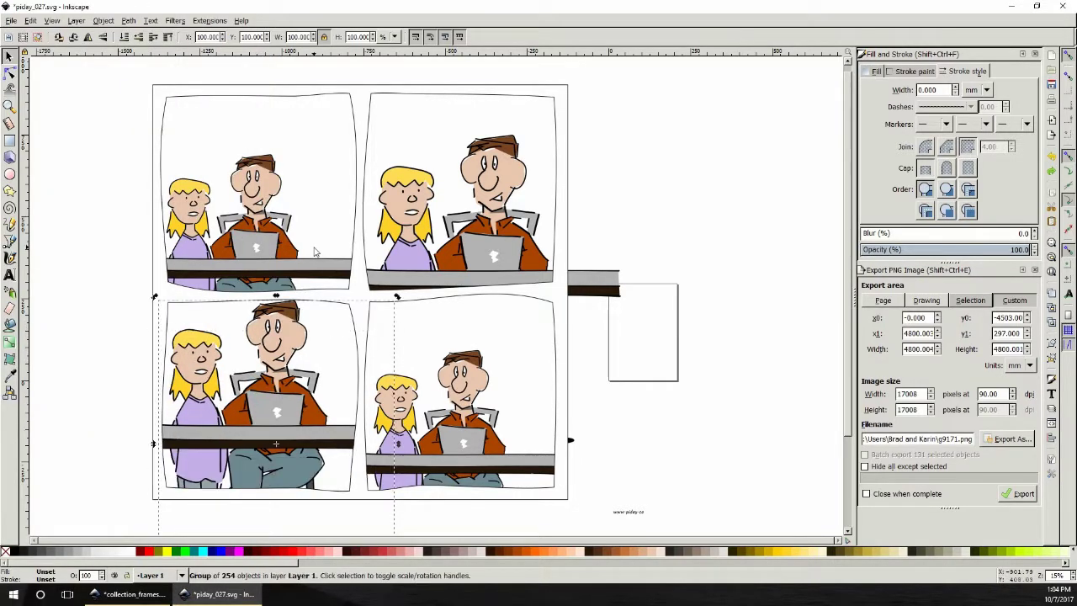
key("ctrl+z")
left_click_drag(250, 424, 259, 443)
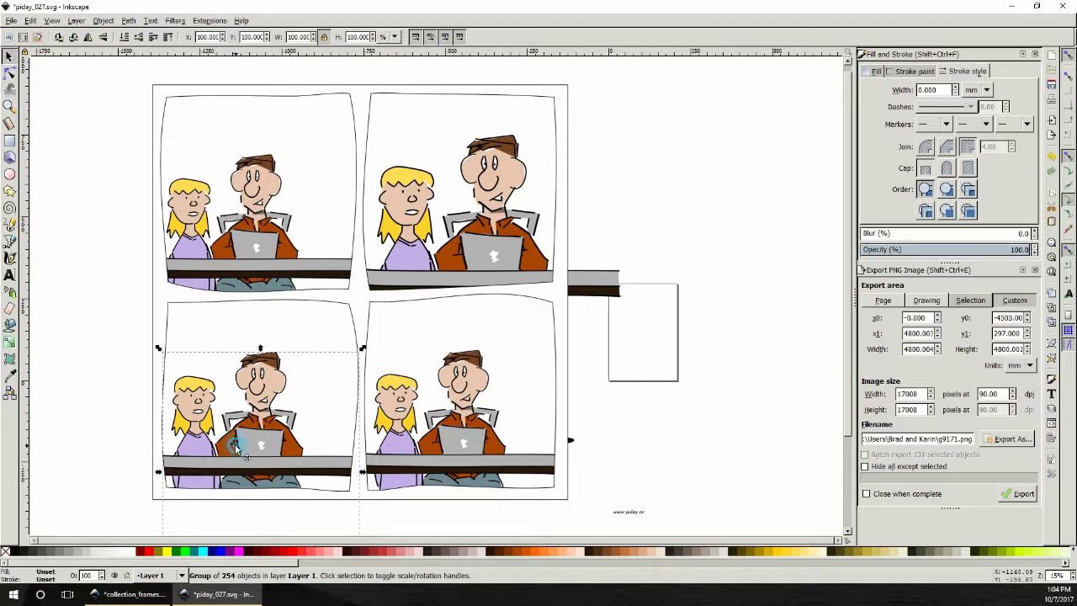
left_click_drag(238, 445, 236, 444)
- Scale the lower-right desk scene proportionally to 120% and move it down so its desk runs along the panel's lower edge
left_click(473, 461)
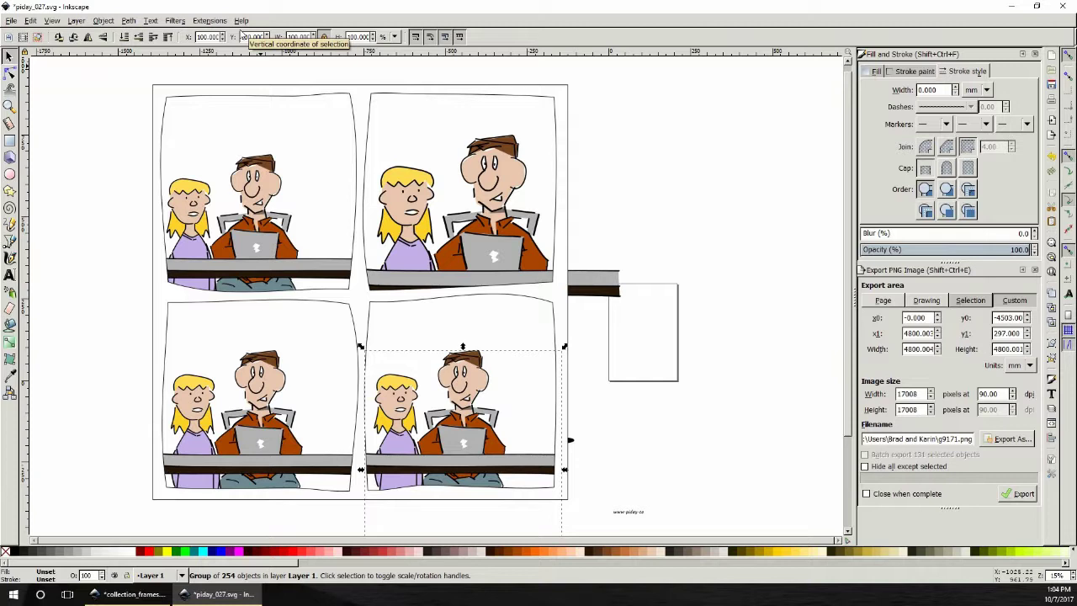
left_click(352, 37)
key("Delete")
type("2")
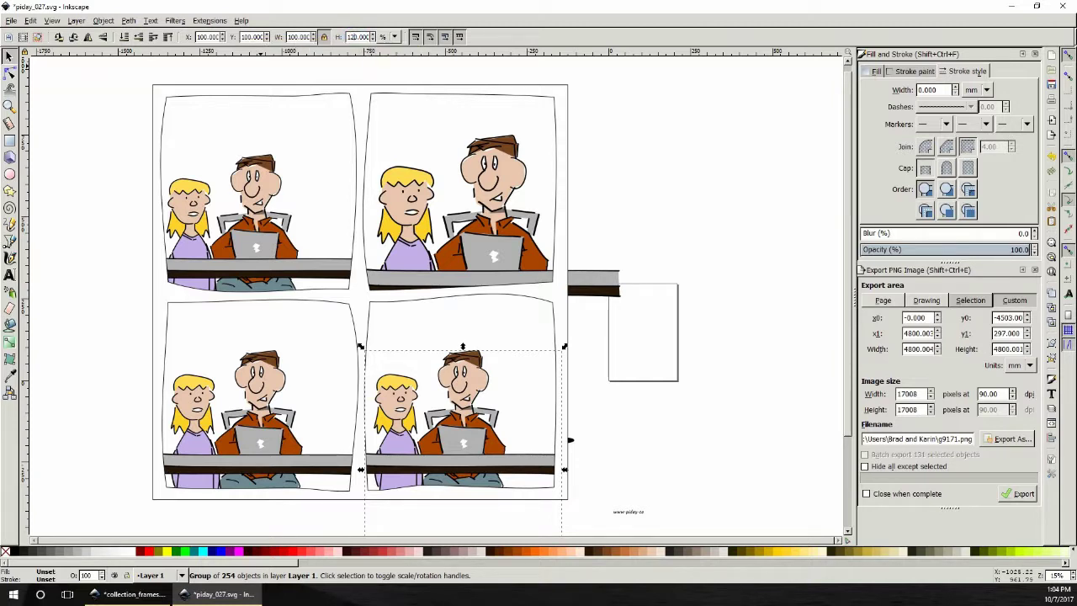
key("Return")
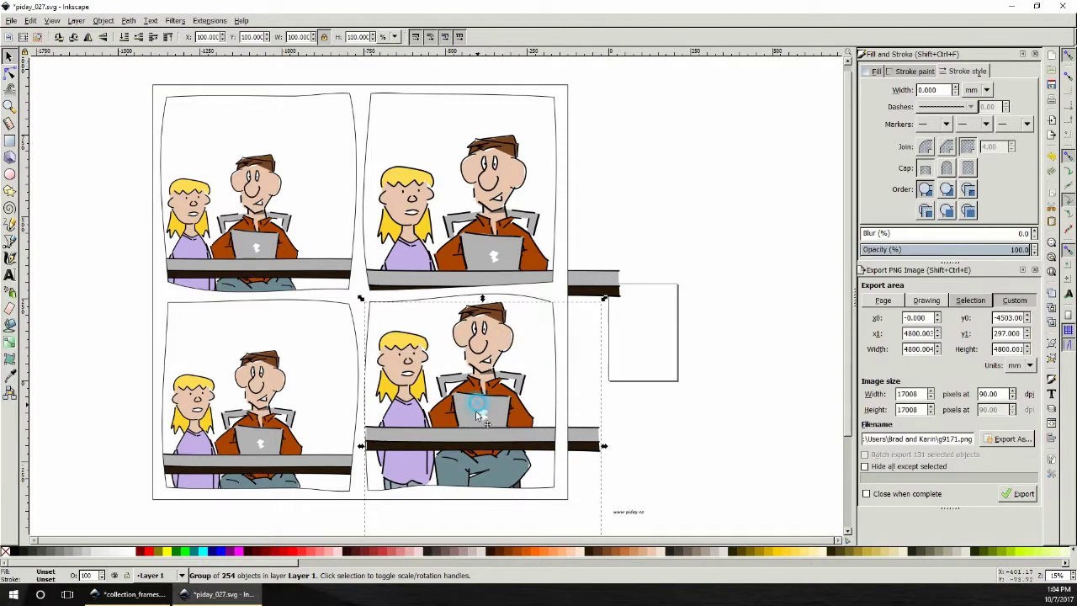
left_click_drag(473, 438, 478, 434)
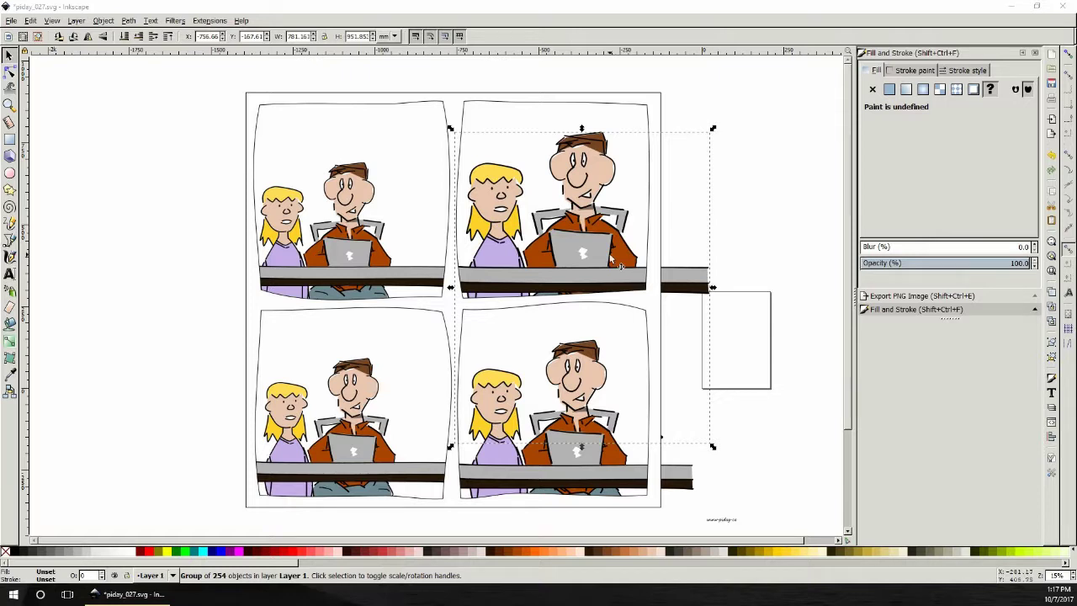
- Move the small upper-left scene right of the frame and place the enlarged upper-right scene in the upper-left panel, behind everything
left_click(366, 251)
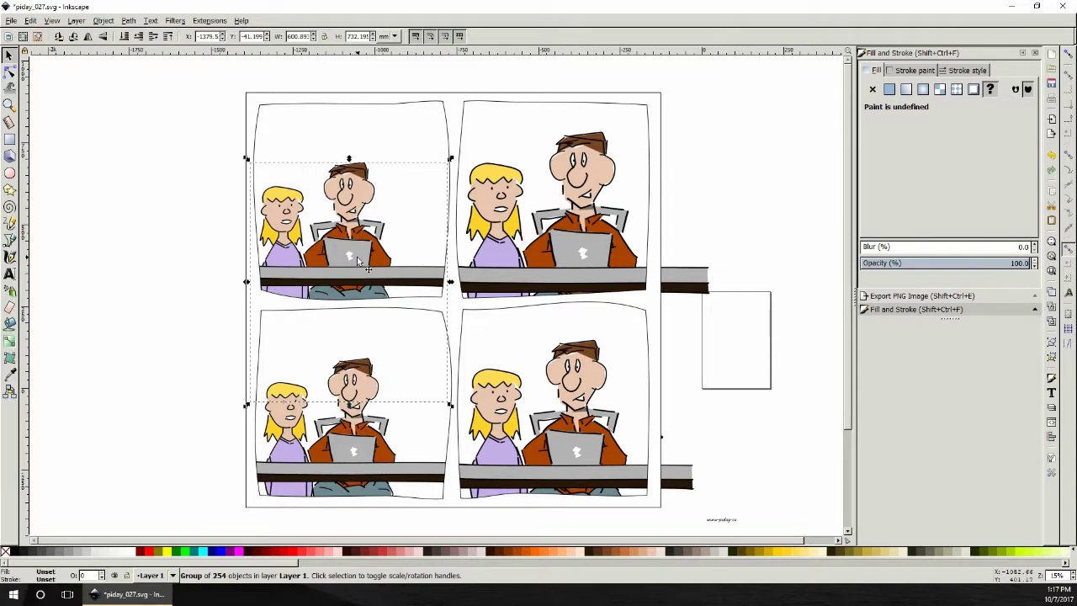
left_click_drag(358, 261, 759, 261)
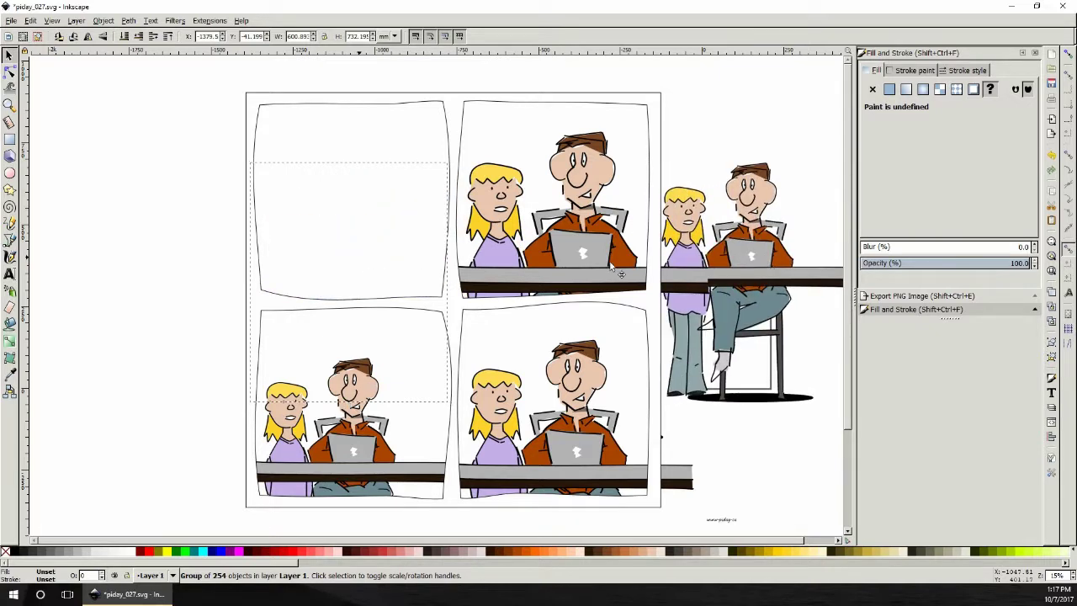
left_click_drag(518, 263, 310, 266)
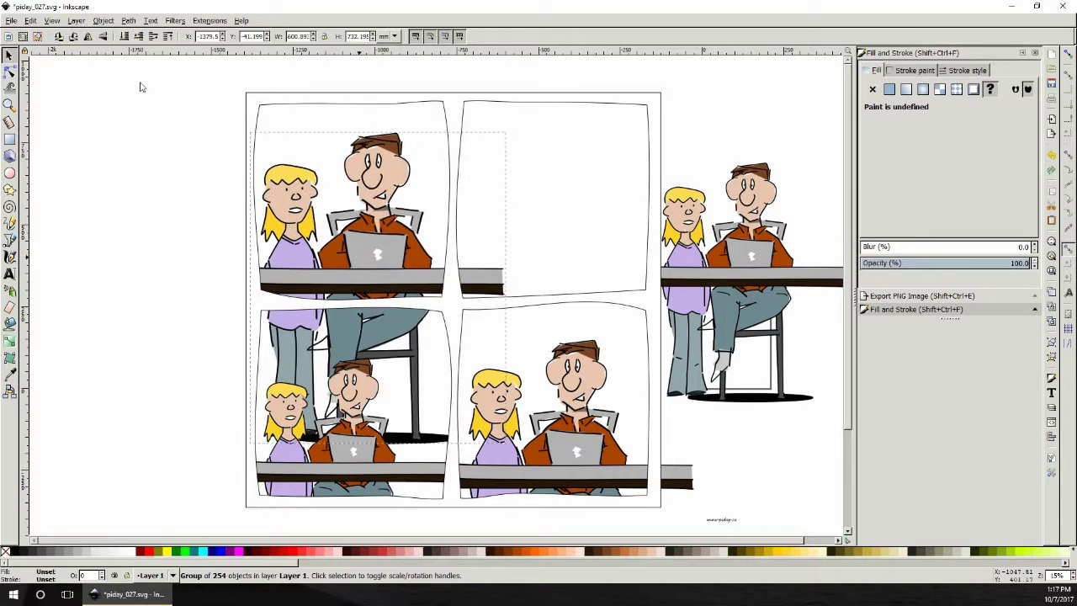
left_click(124, 36)
mouse_move(380, 237)
left_mouse_down()
mouse_move(366, 240)
mouse_move(375, 231)
left_mouse_up()
- Draw a white rectangle without a stroke, about 537 by 550 mm, over the desk overhang in the upper-right panel
left_click(577, 245)
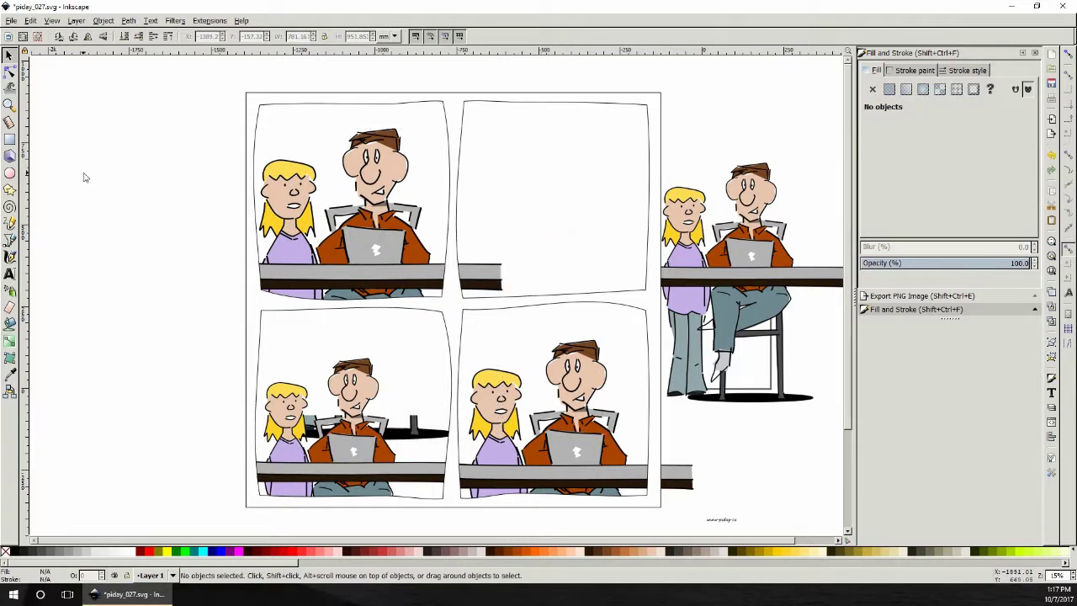
left_click(8, 138)
mouse_move(455, 118)
left_mouse_down()
mouse_move(514, 233)
mouse_move(577, 286)
mouse_move(632, 298)
left_mouse_up()
left_click(10, 55)
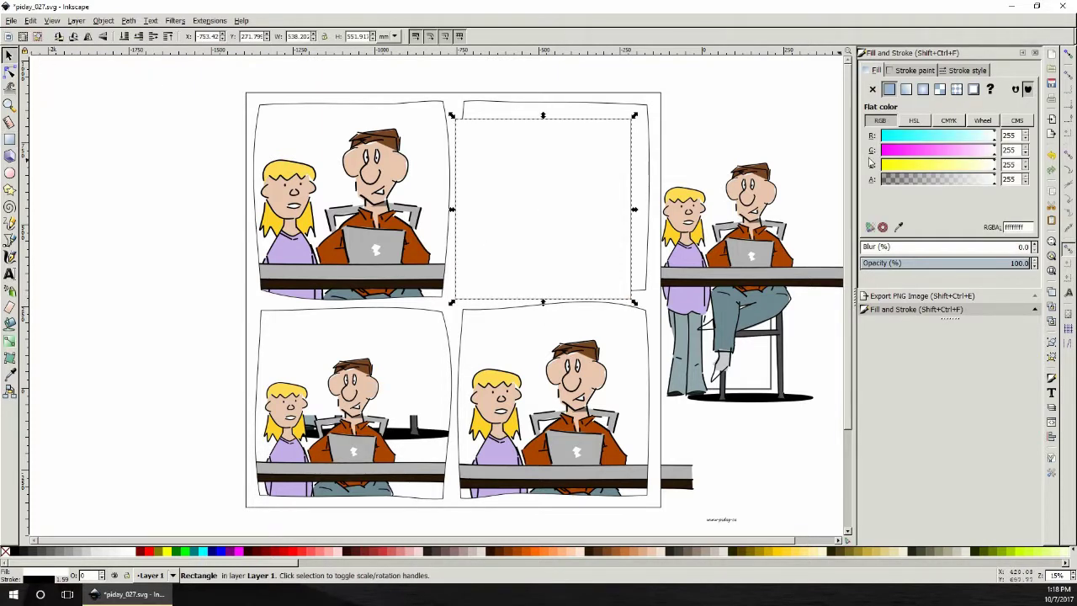
left_click(874, 90)
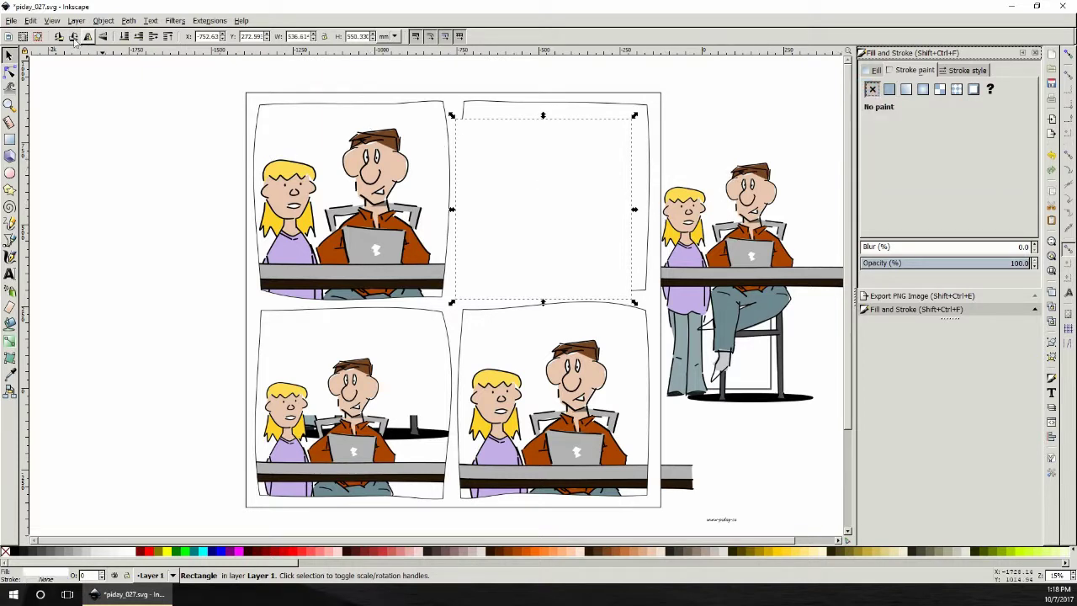
- Move the small desk scene from outside the frame into the upper-right panel
left_click(731, 264)
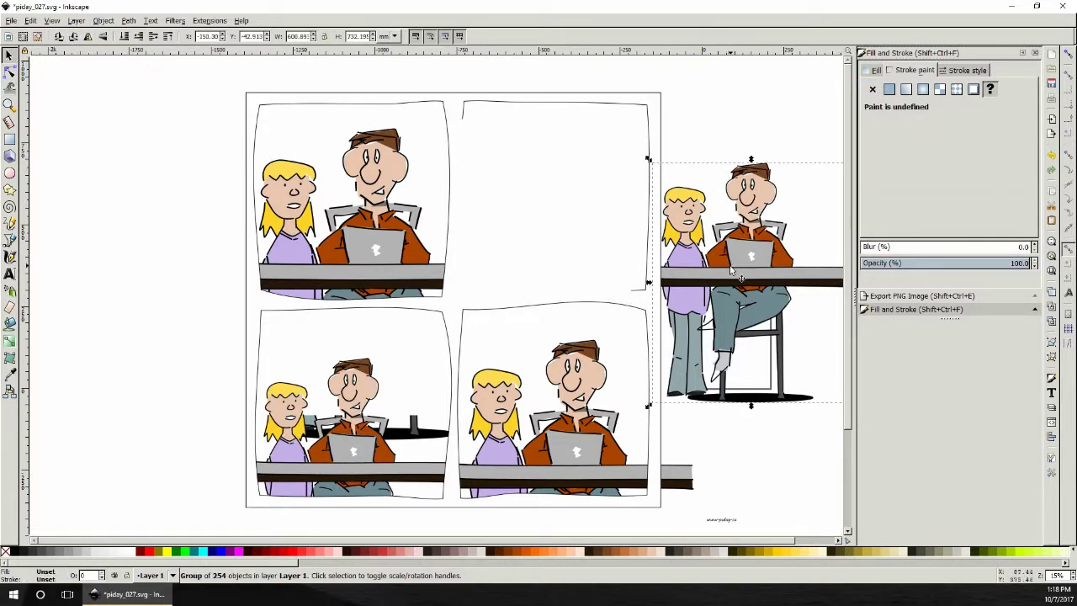
left_click_drag(758, 299, 568, 280)
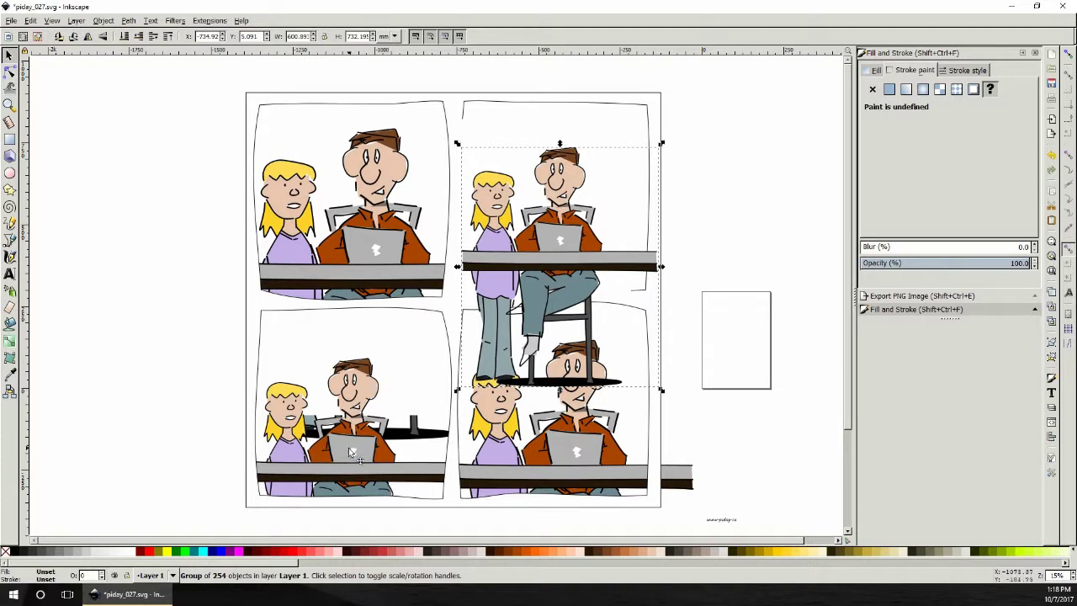
- Shift the lower-left scene up in its panel and extend the white masking rectangle behind it over the leftover stool base
mouse_move(345, 474)
left_mouse_down()
mouse_move(355, 423)
mouse_move(355, 461)
left_mouse_up()
left_click(413, 396)
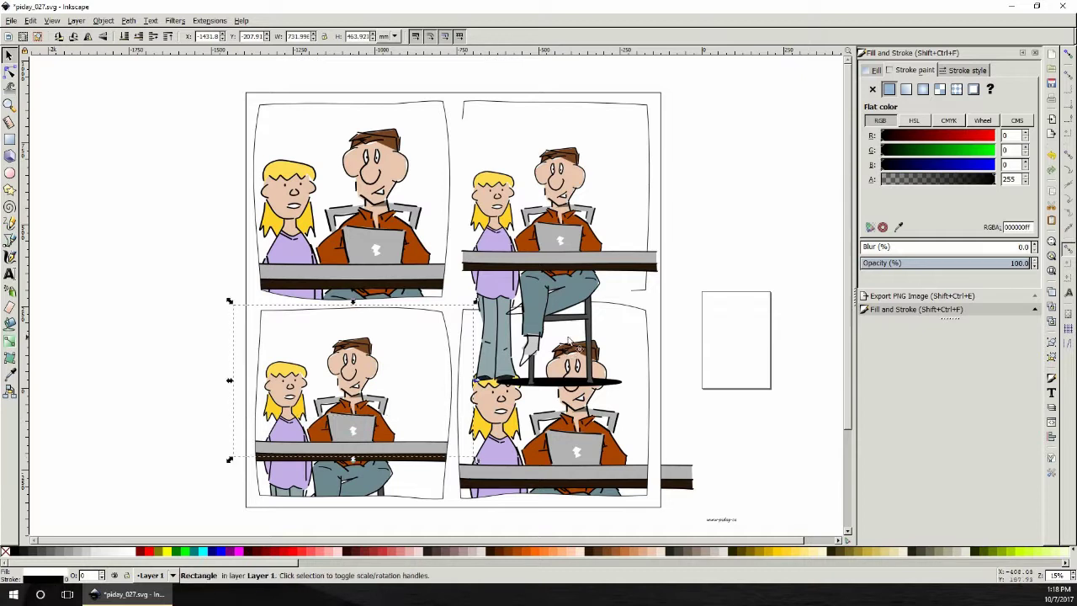
- Lower the upper-right panel's white masking rectangle and desk scene in the stacking order so the scene sits behind the frame
left_click(620, 292)
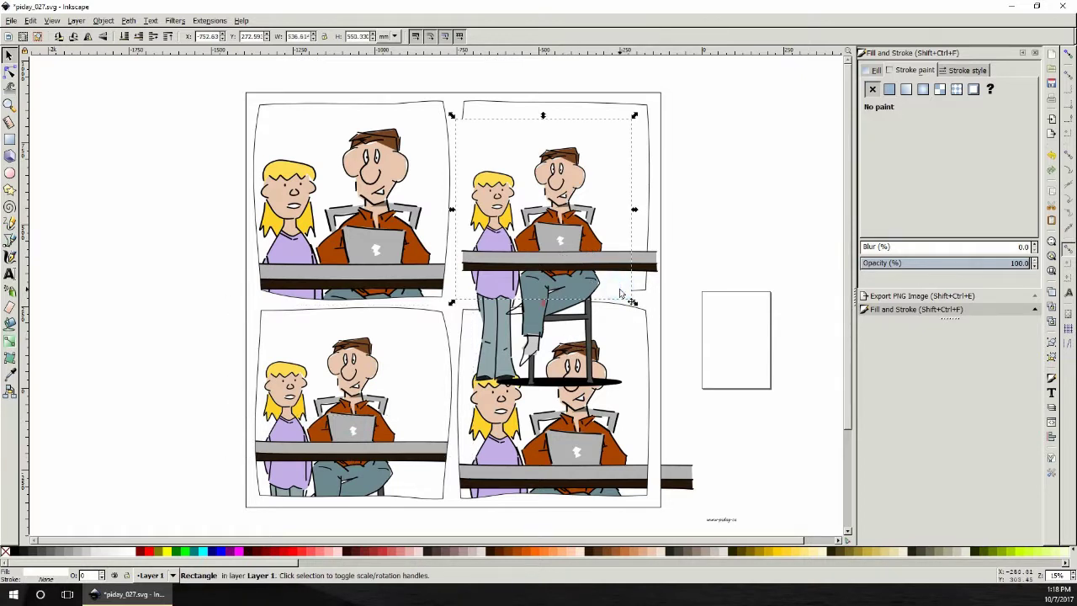
left_click(140, 37)
left_click(139, 37)
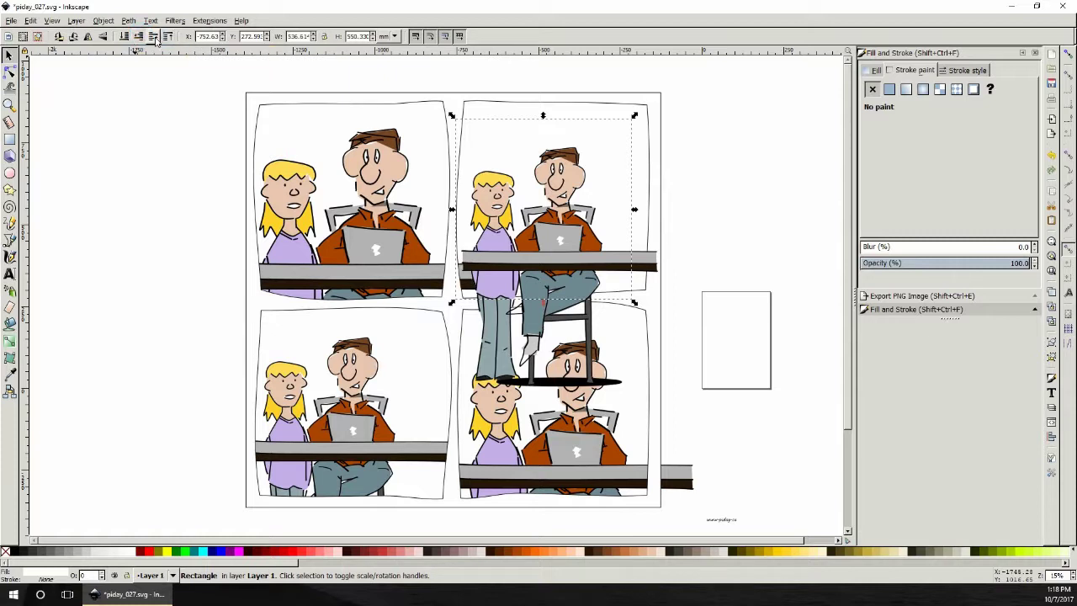
left_click(153, 37)
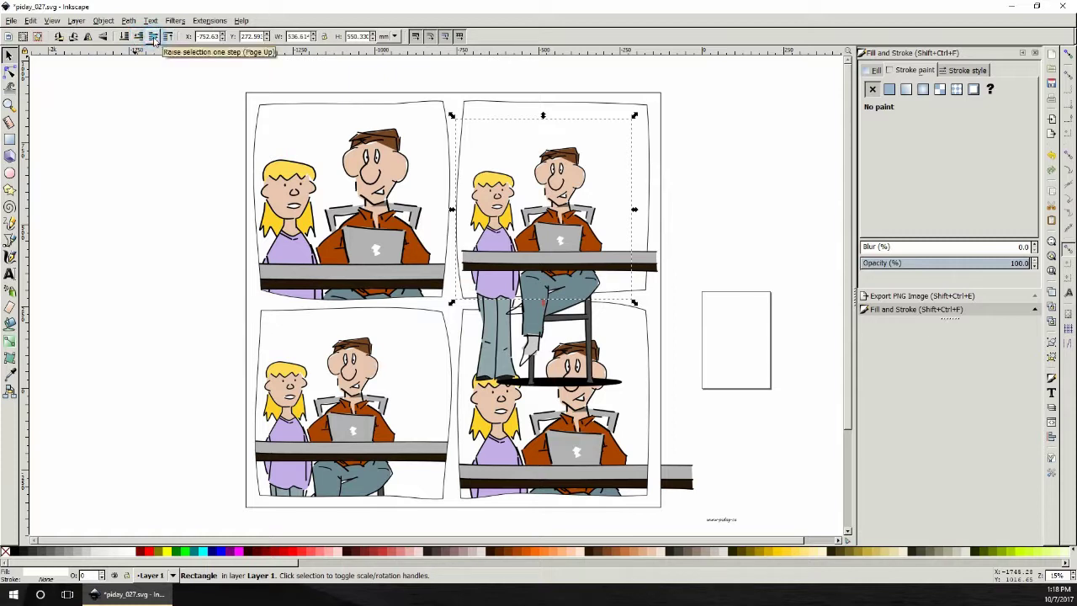
left_click(573, 246)
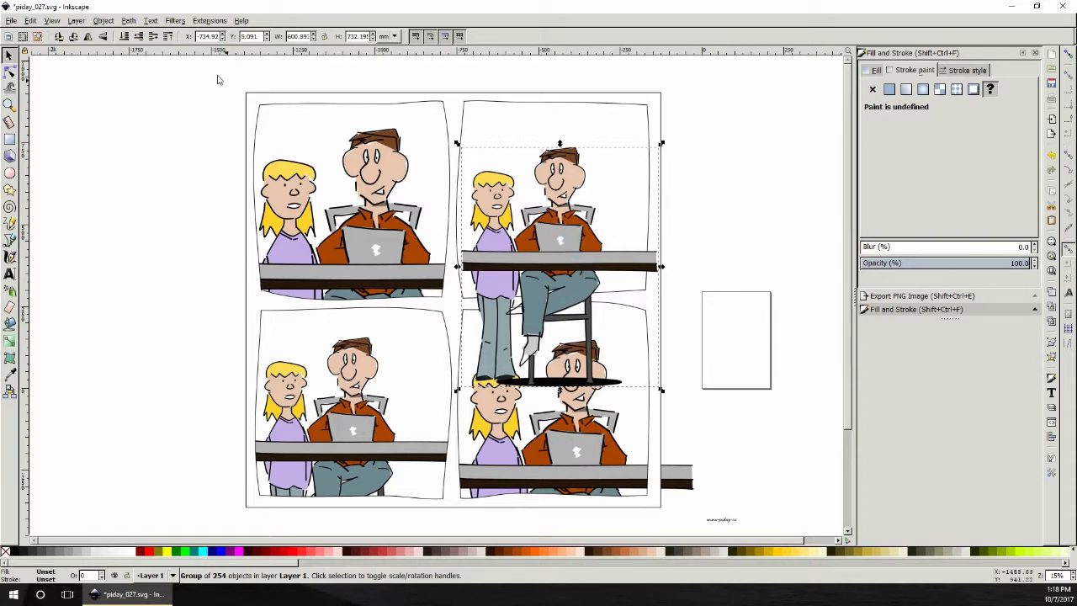
left_click(139, 37)
- Bring the lower-right panel's white rectangle, its desk scene and the four-panel frame to the front, in that order
left_click(620, 350)
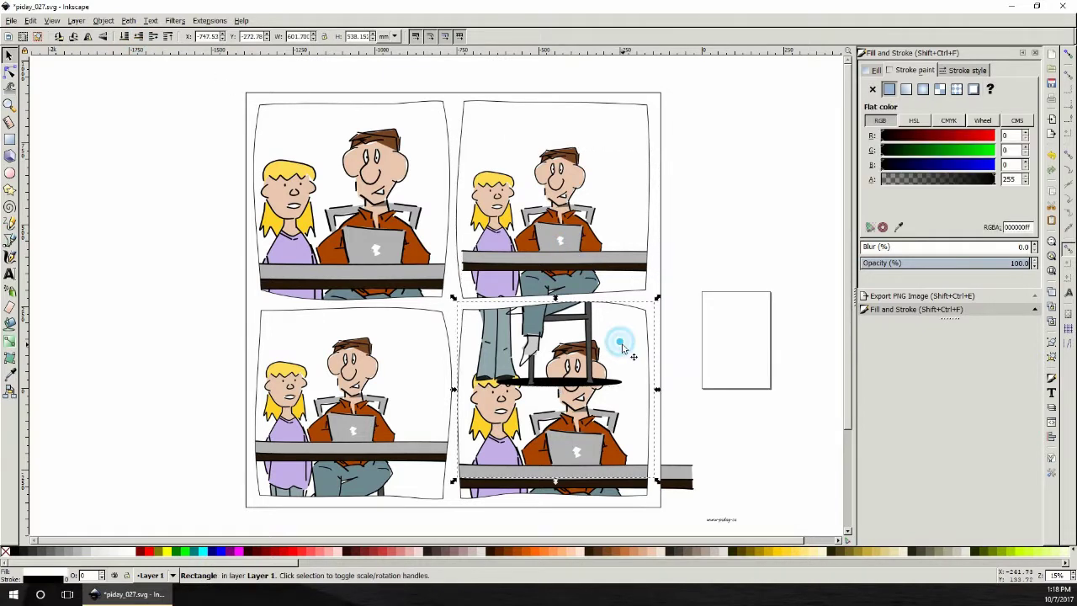
left_click(168, 37)
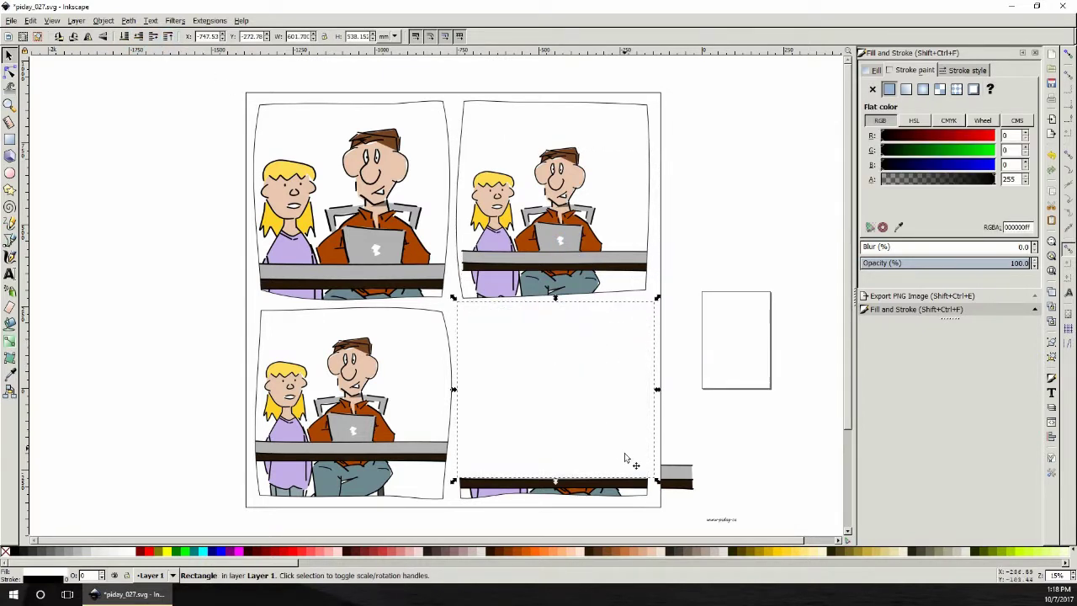
left_click(614, 485)
left_click(167, 37)
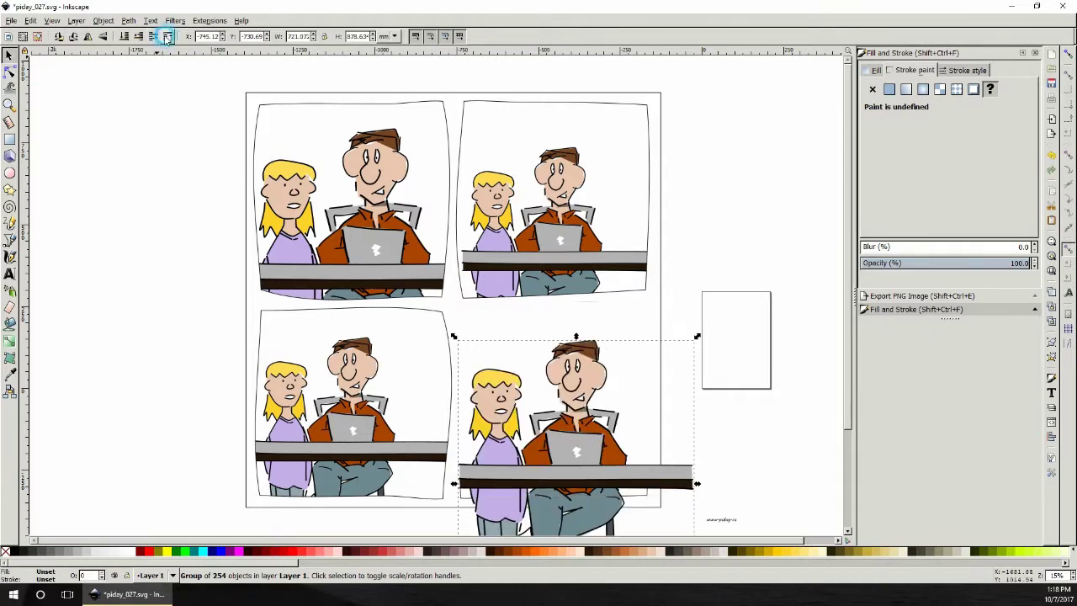
left_click(587, 103)
left_click(168, 36)
- Bring the white masking rectangle below the frame to the front to cover the lower-right scene's legs and stool
scroll(589, 370, "down", 5)
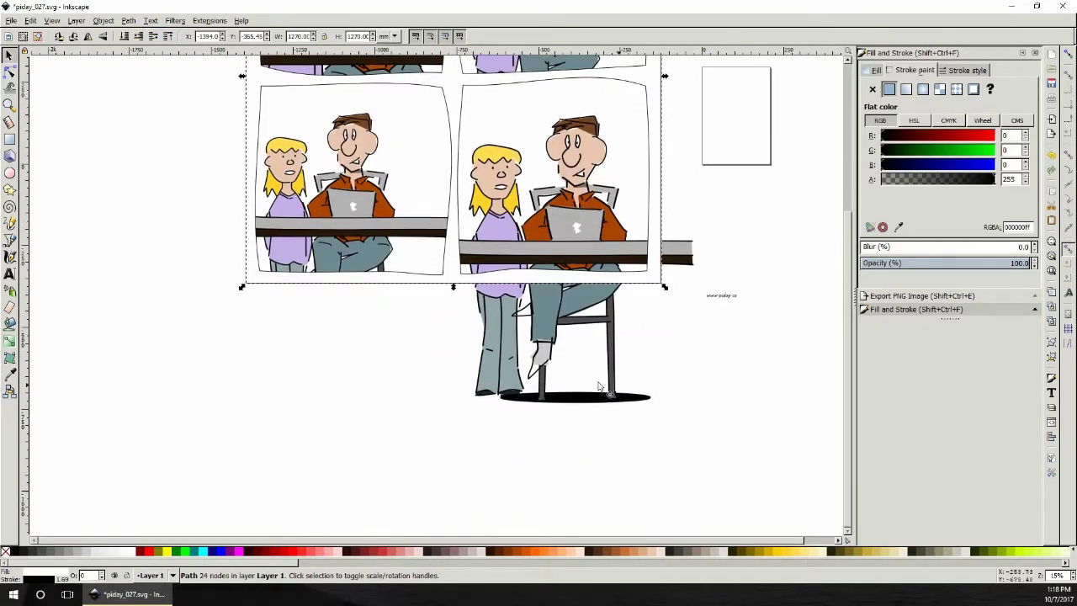
left_click(412, 354)
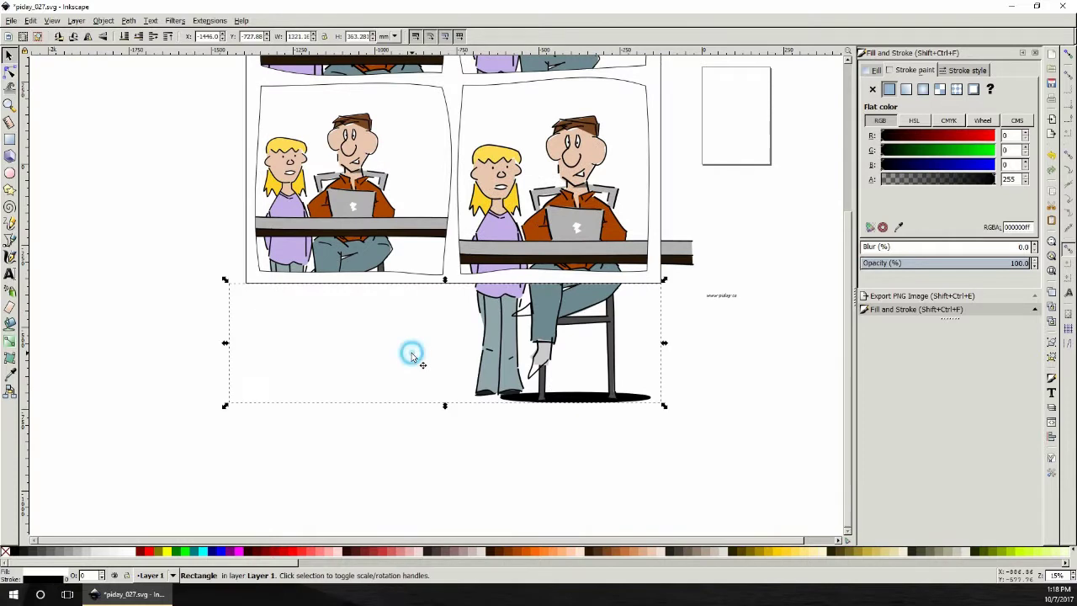
left_click(167, 36)
left_click(714, 361)
left_click(560, 349)
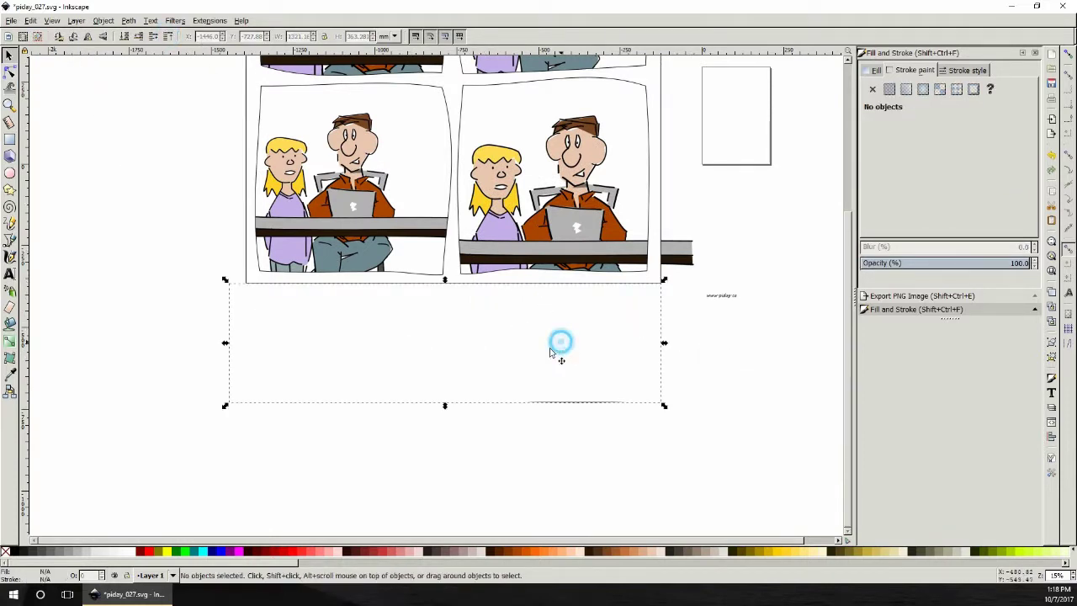
- Extend the lower masking rectangle up and down to about 408 mm high and bring the comic frame back to the front
left_click_drag(446, 284, 445, 276)
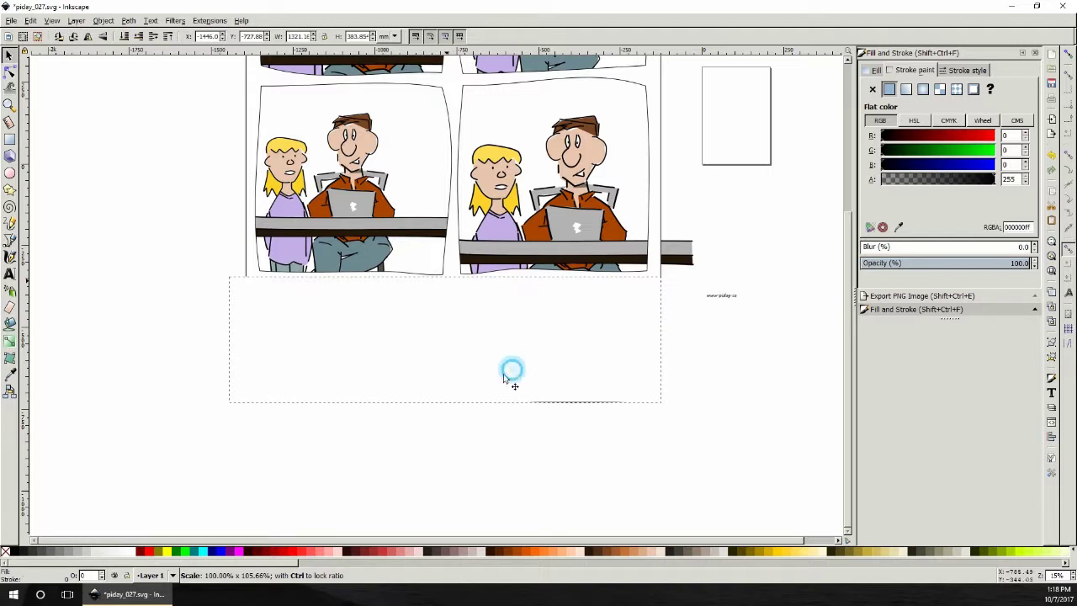
left_click(493, 373)
left_click_drag(445, 409, 446, 421)
left_click(686, 334)
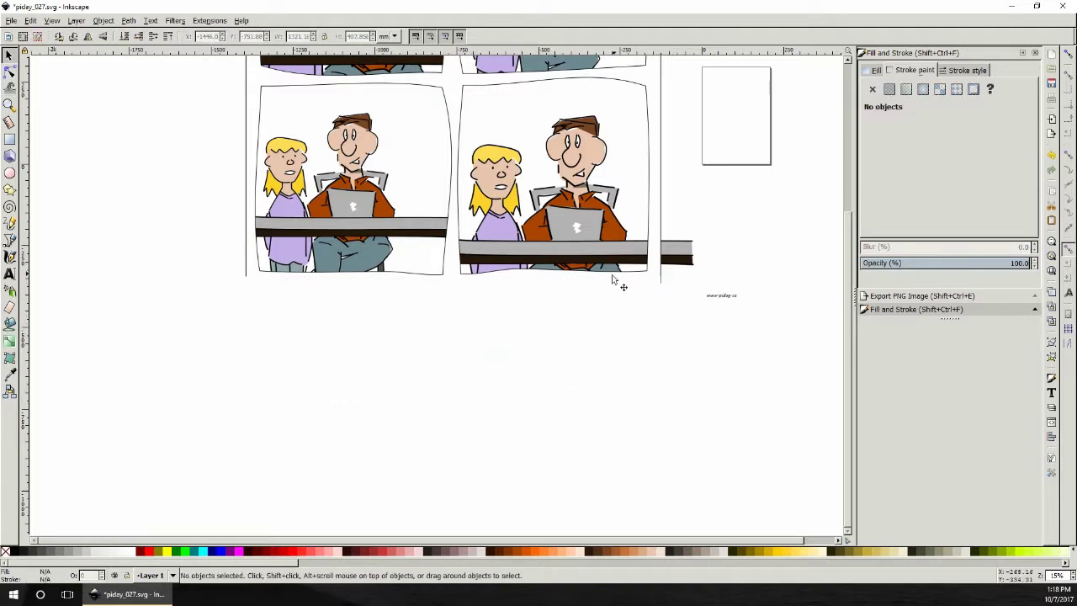
left_click(652, 278)
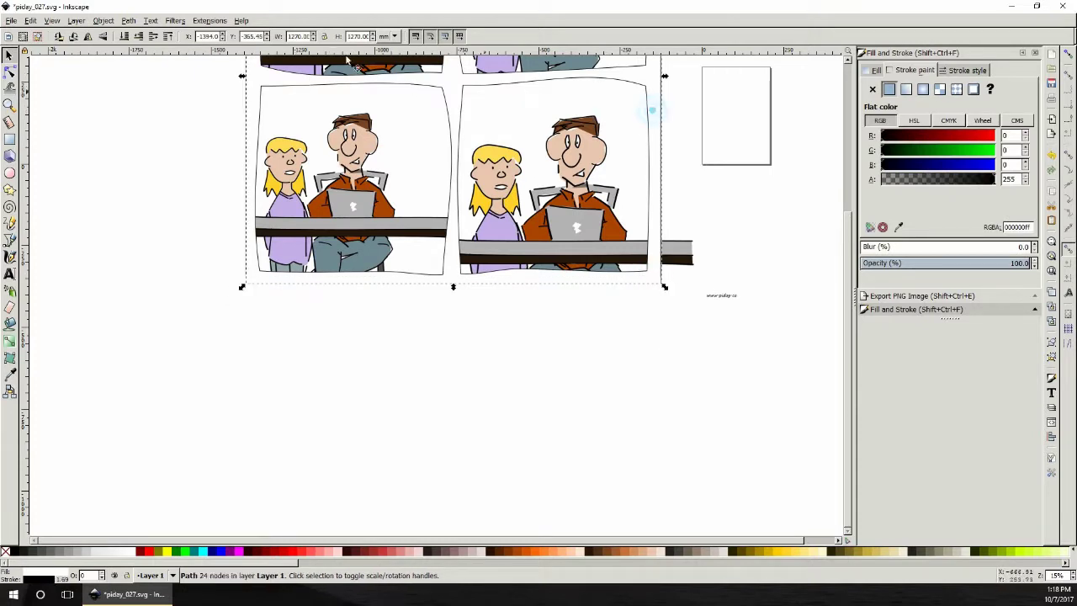
left_click(168, 36)
left_click(764, 326)
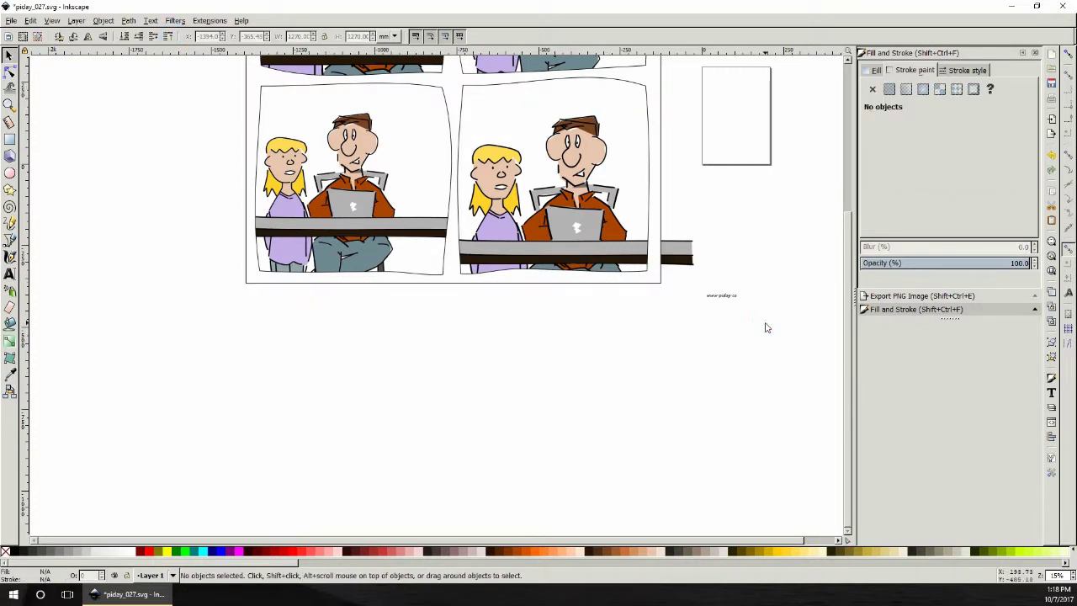
- Shift the upper-right desk scene slightly left and down so its desk spans the panel
scroll(753, 332, "up", 3)
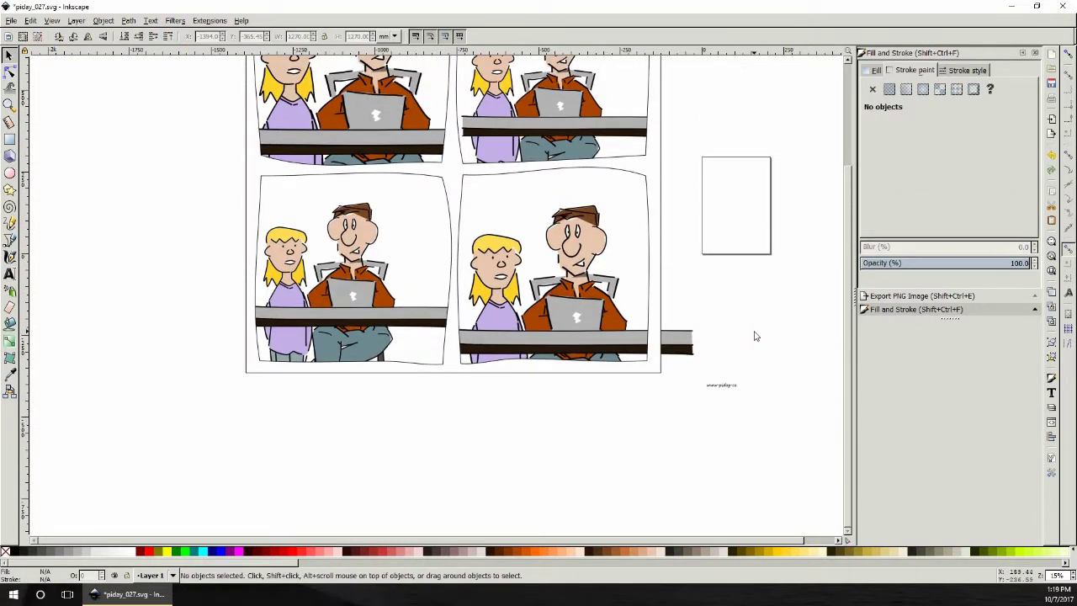
left_click(569, 144)
left_click_drag(569, 145, 572, 146)
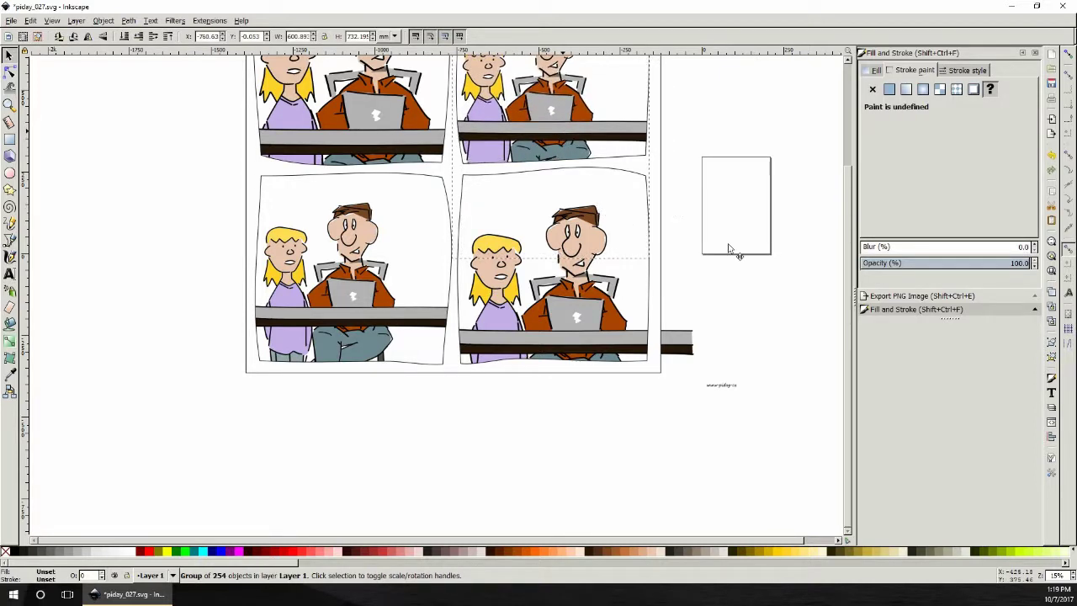
left_click(754, 293)
scroll(757, 315, "up", 4)
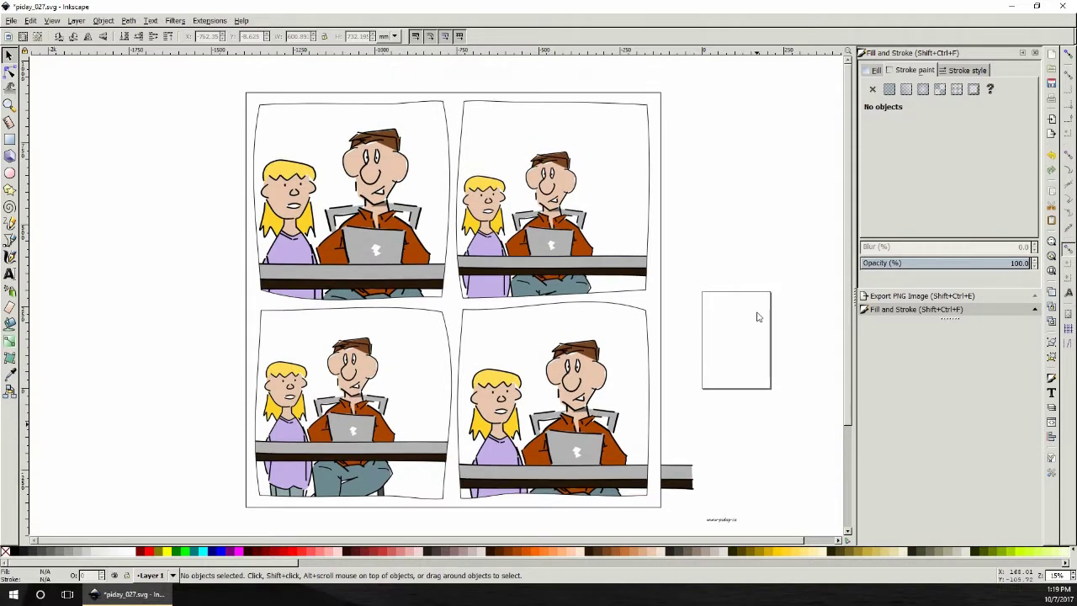
left_click_drag(564, 248, 561, 247)
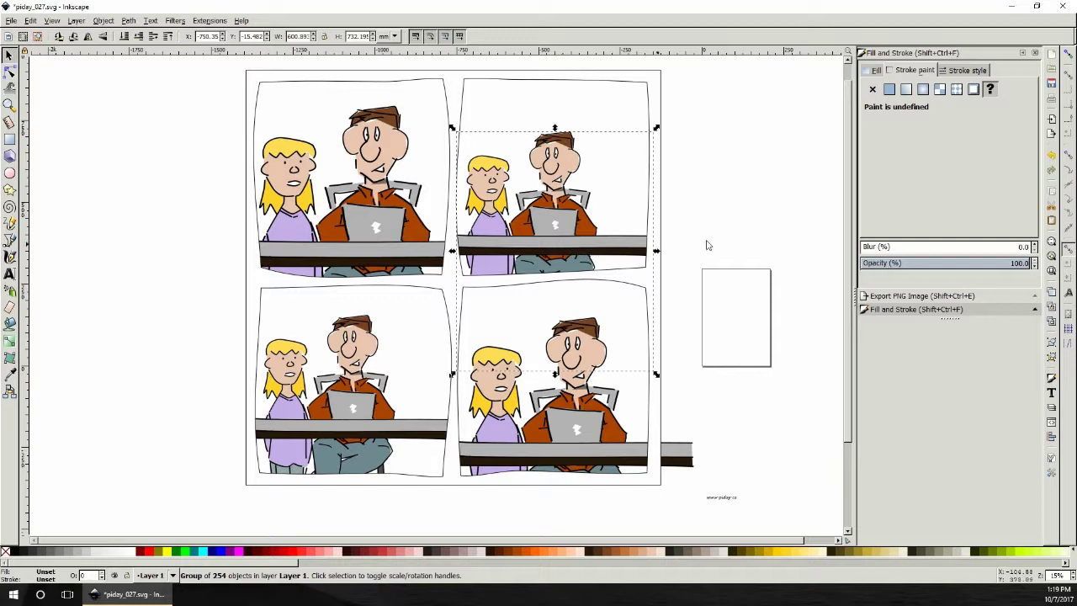
left_click(760, 238)
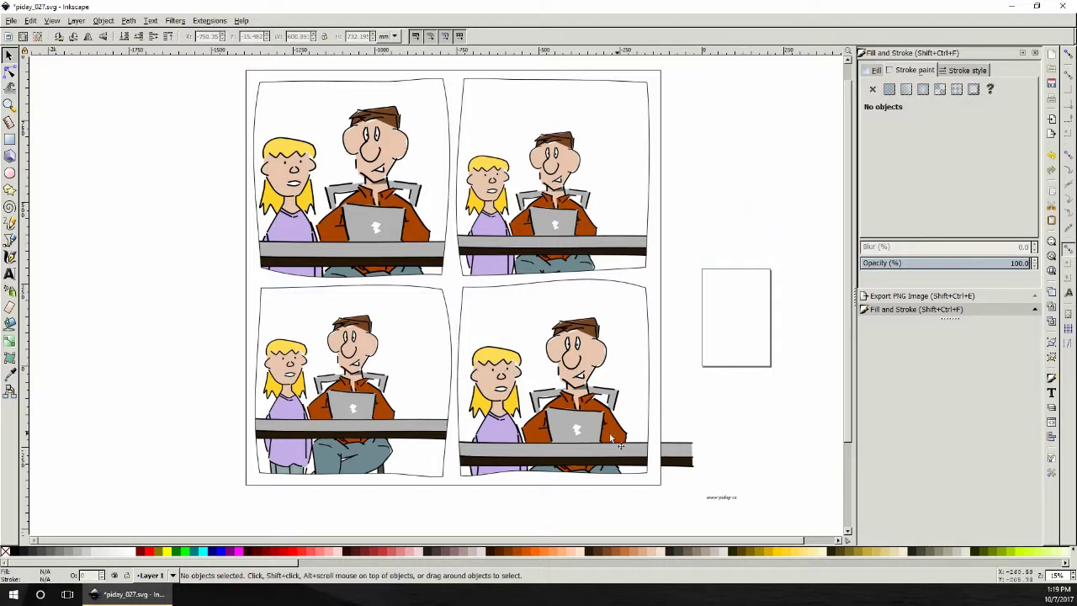
- Reposition the desk scenes in the lower-left and lower-right panels slightly lower, leaving more space above the characters
left_click(577, 440)
left_click_drag(568, 446, 560, 433)
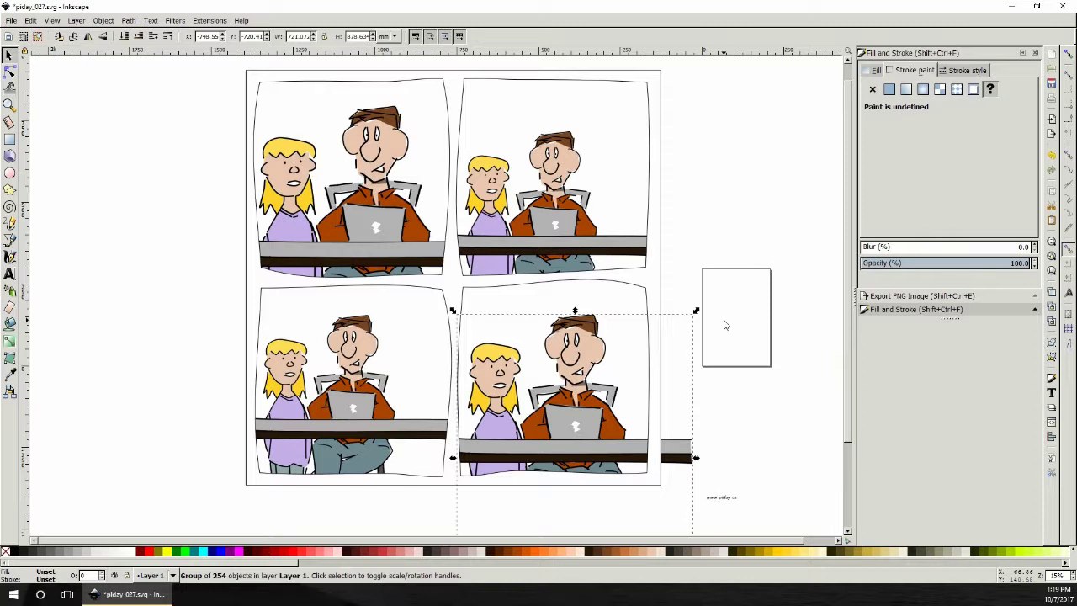
left_click(370, 412)
left_click_drag(370, 412, 361, 421)
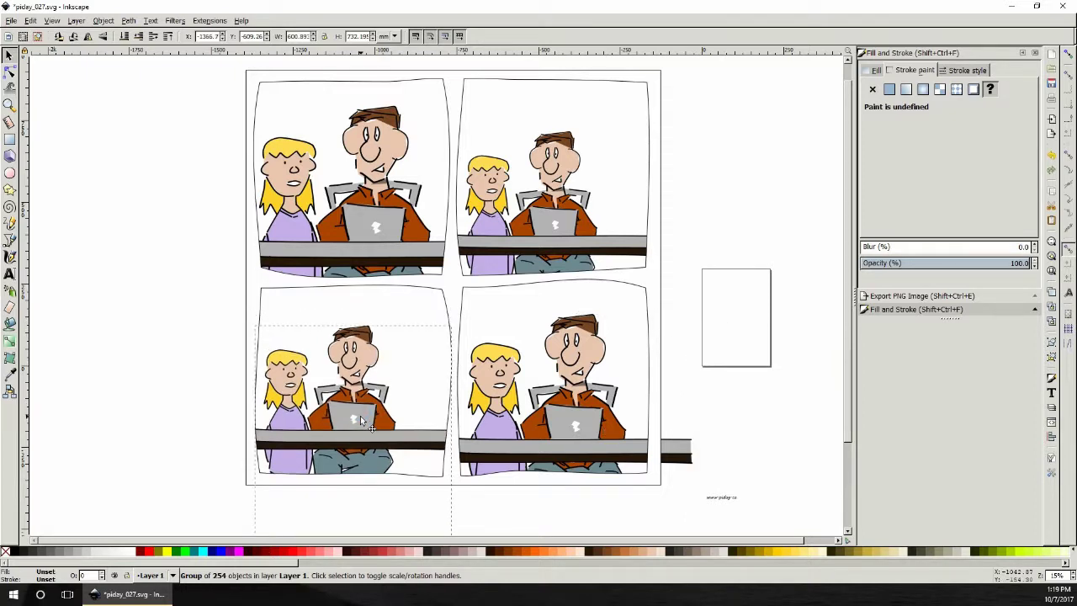
left_click(599, 401)
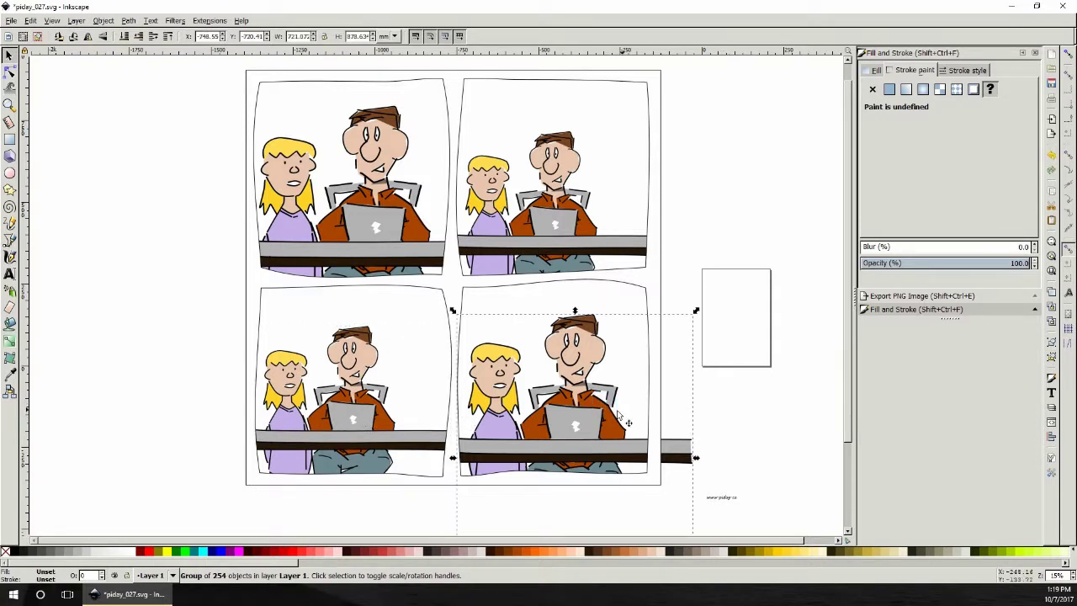
left_click_drag(588, 422, 592, 431)
left_click(750, 416)
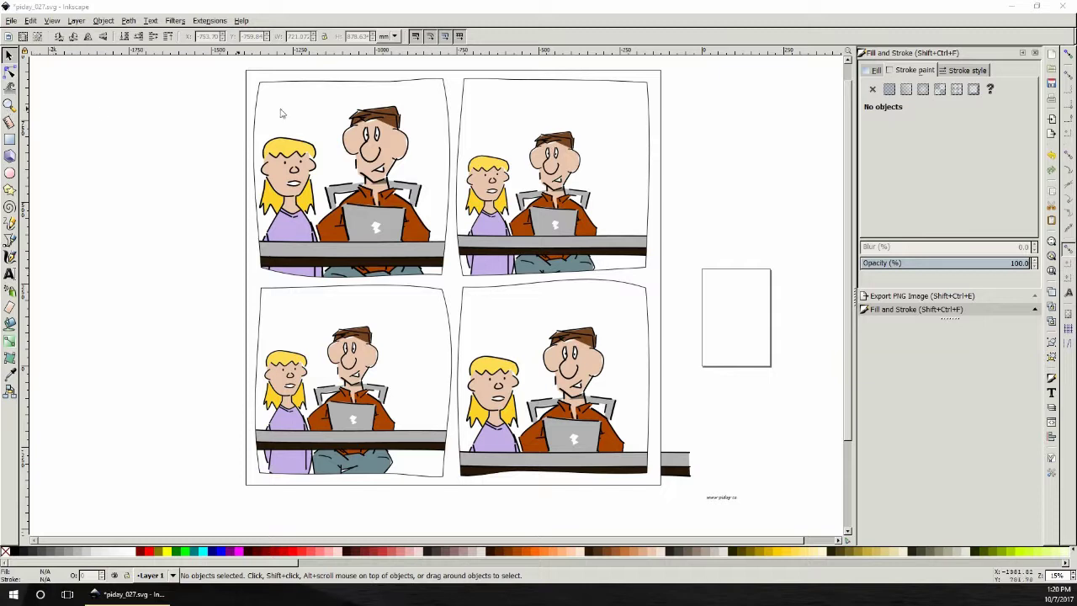
- Nudge the upper-left and upper-right desk scenes slightly down within their panels
left_click(188, 142)
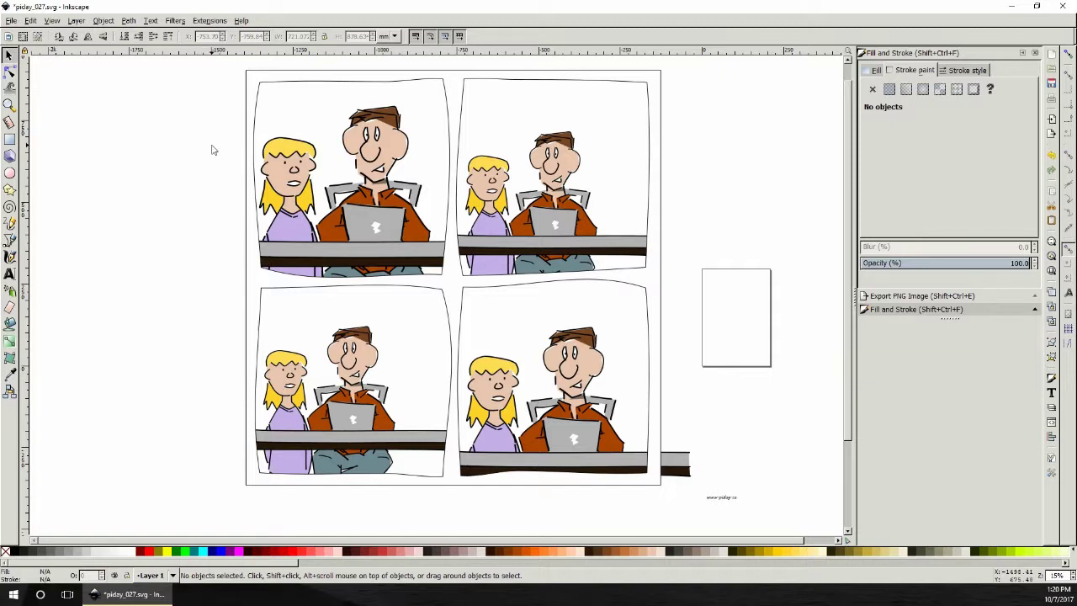
left_click(385, 215)
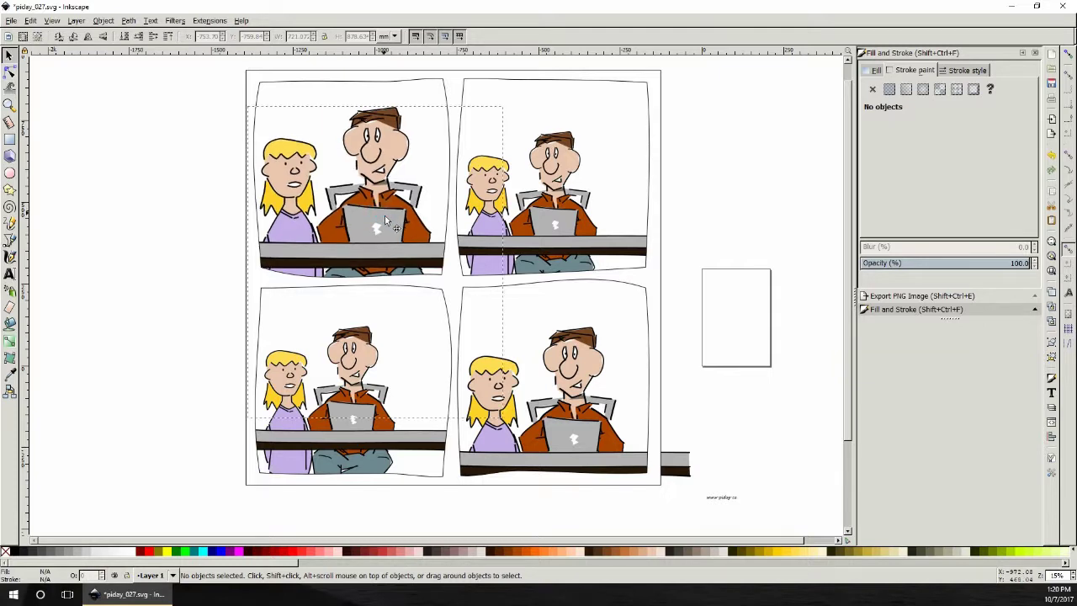
left_click(424, 357)
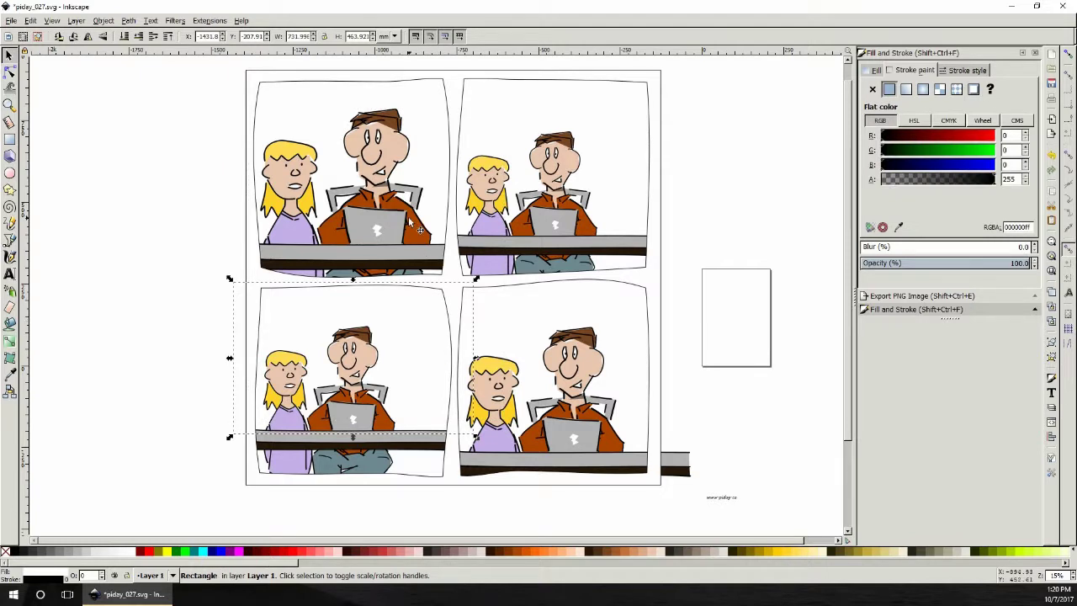
left_click(539, 220)
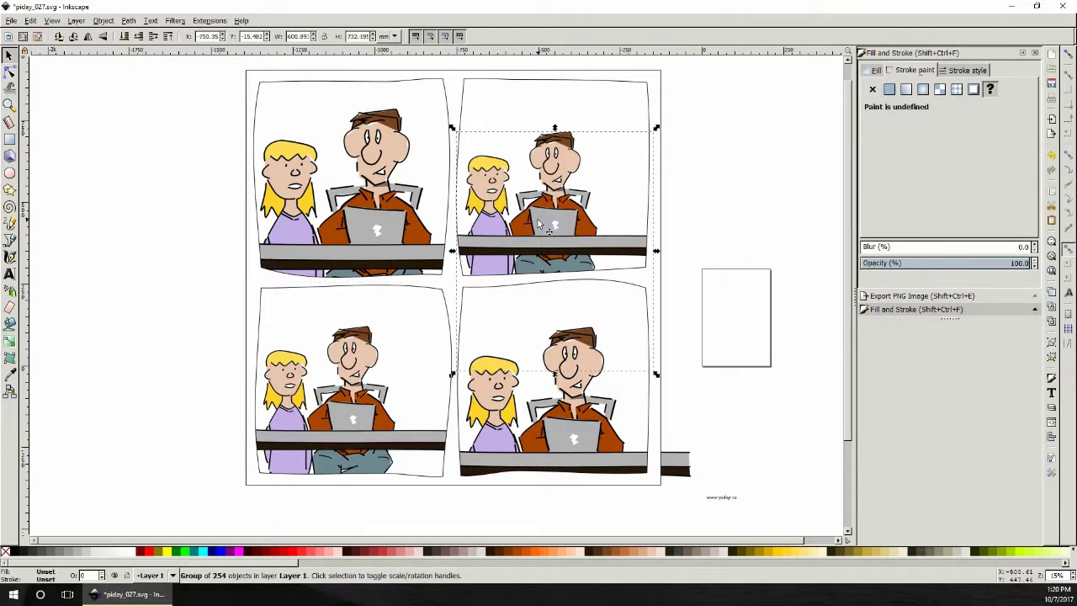
left_click_drag(541, 216, 541, 220)
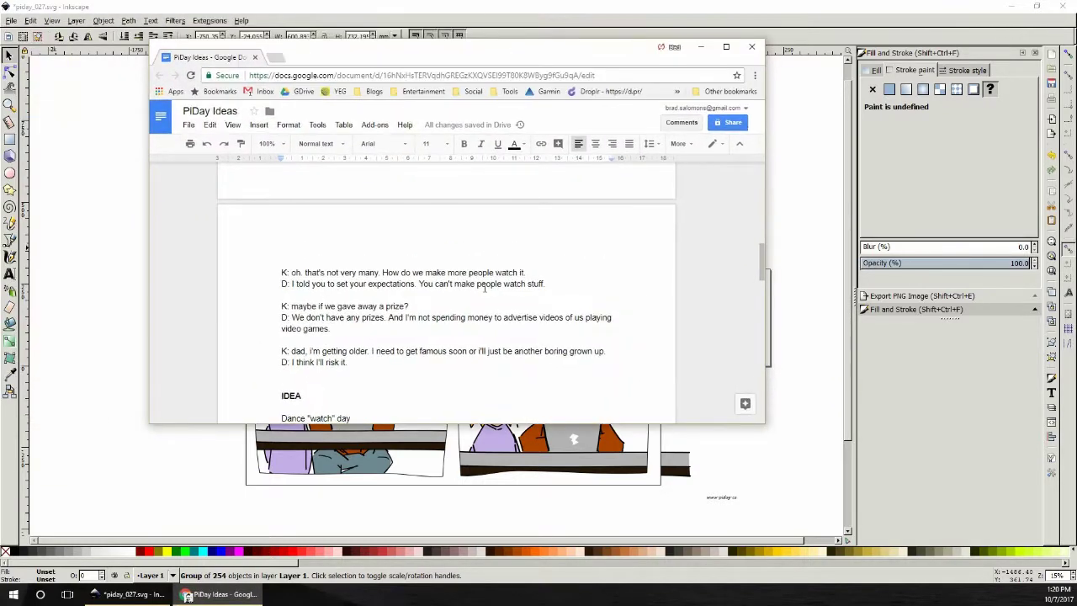
- Read through the comic's dialogue in the PiDay Ideas Google Docs document, then move its window out of view
scroll(475, 288, "down", 1)
scroll(476, 289, "up", 3)
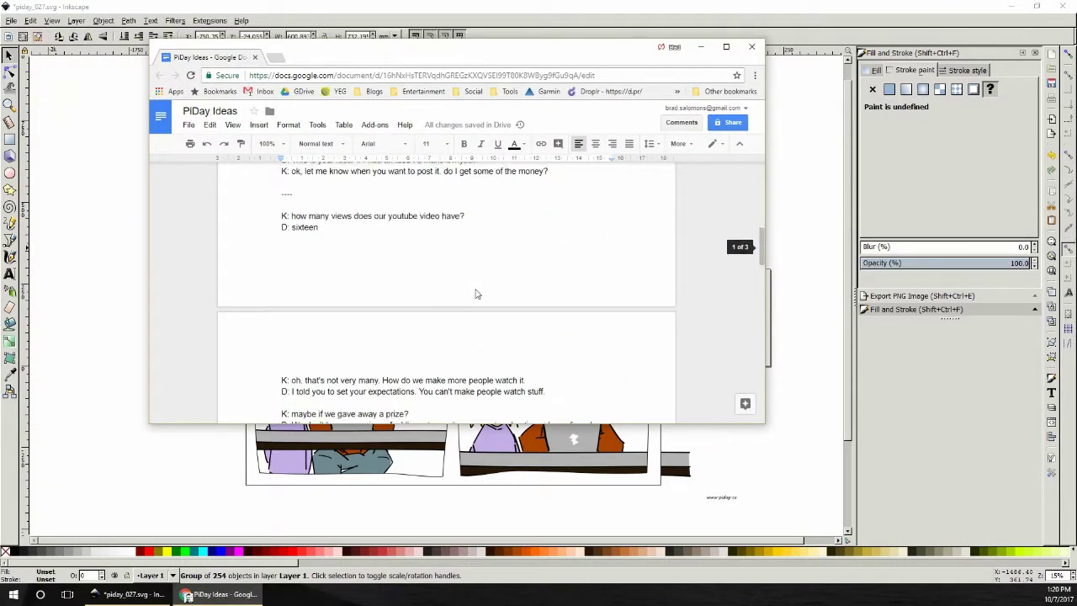
scroll(476, 289, "down", 1)
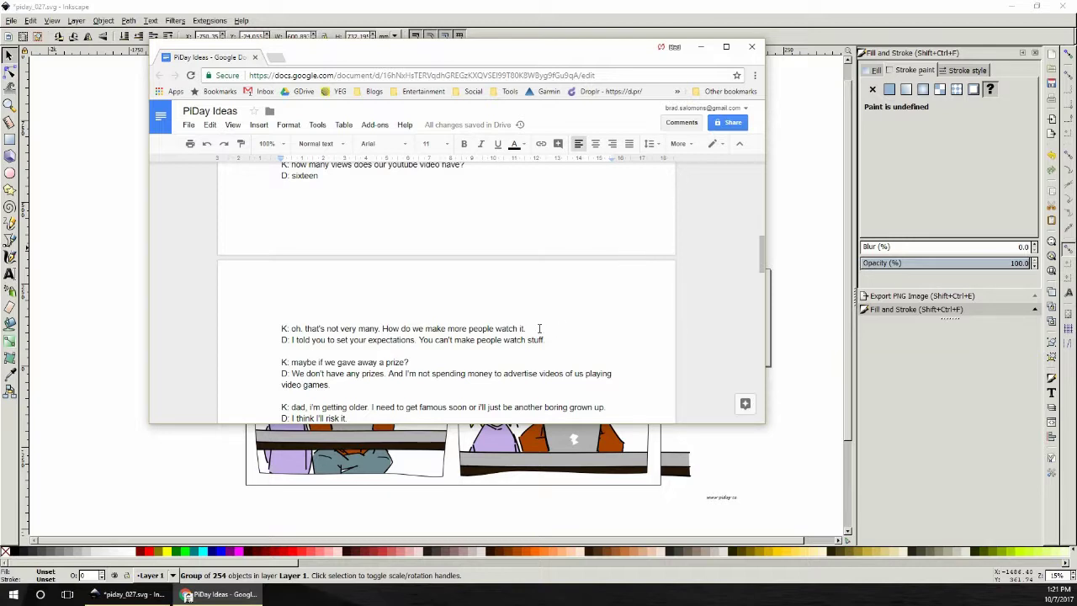
left_click(415, 343)
left_click_drag(516, 52, 0, 52)
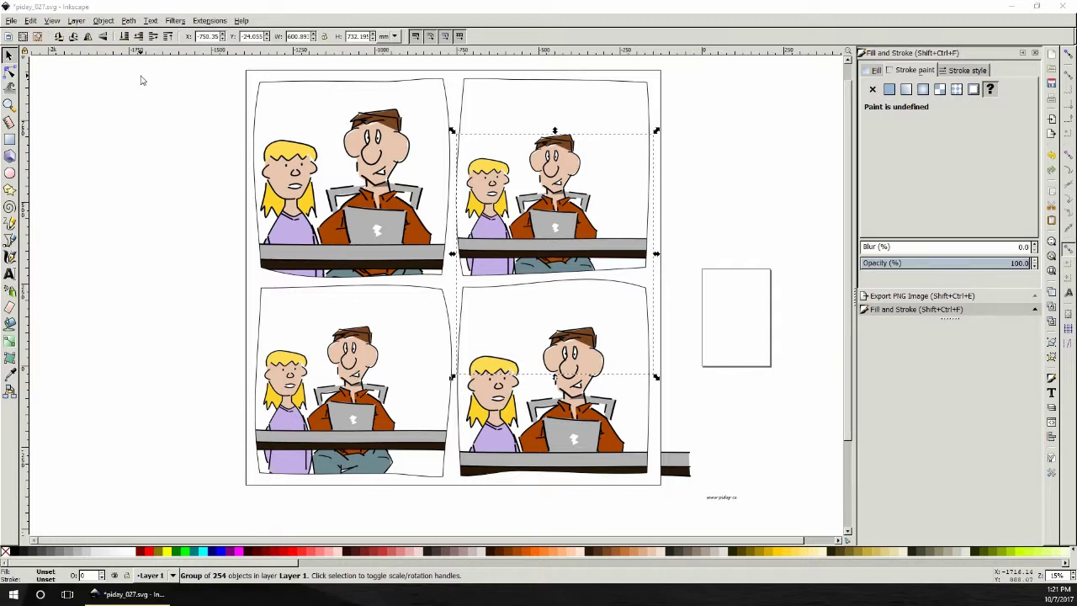
- Move the small website text from outside the frame onto the right end of the lower-right panel's desk, in front of everything
left_click(755, 169)
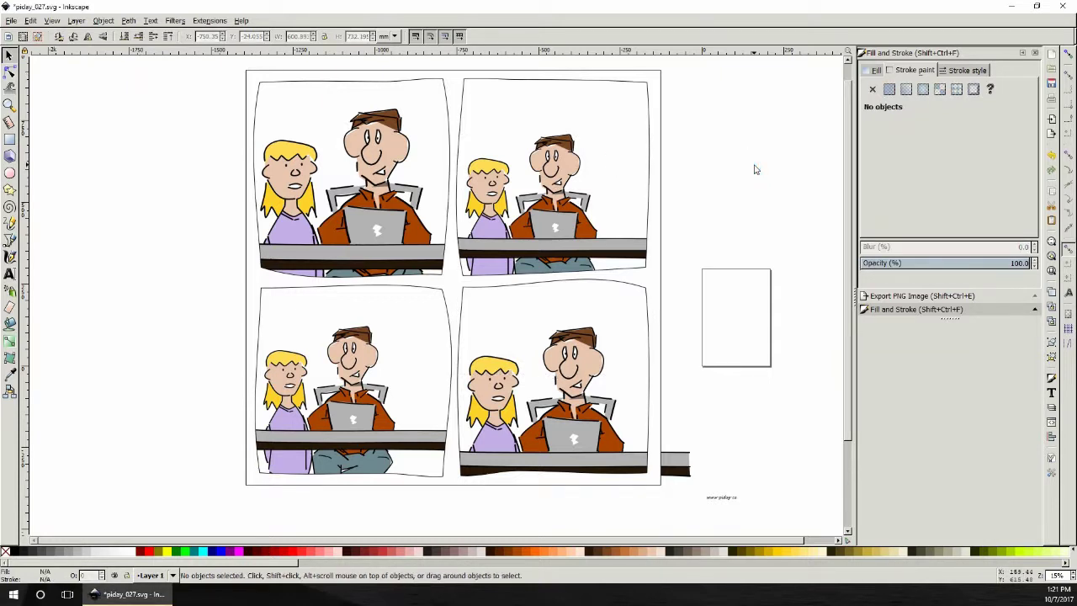
left_click(731, 499)
left_click_drag(723, 499, 625, 461)
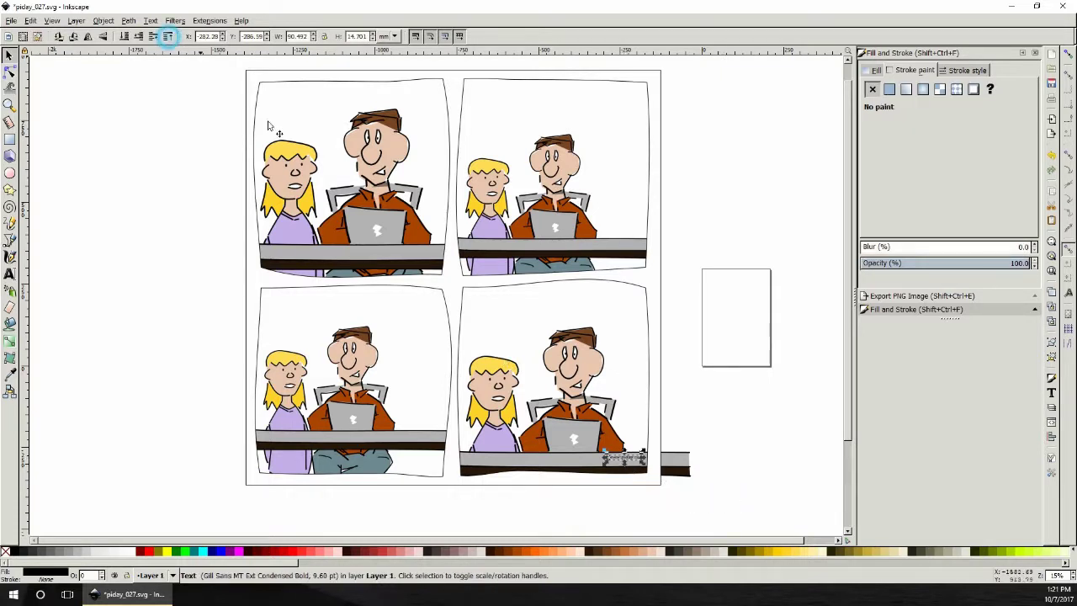
left_click_drag(631, 455, 639, 463)
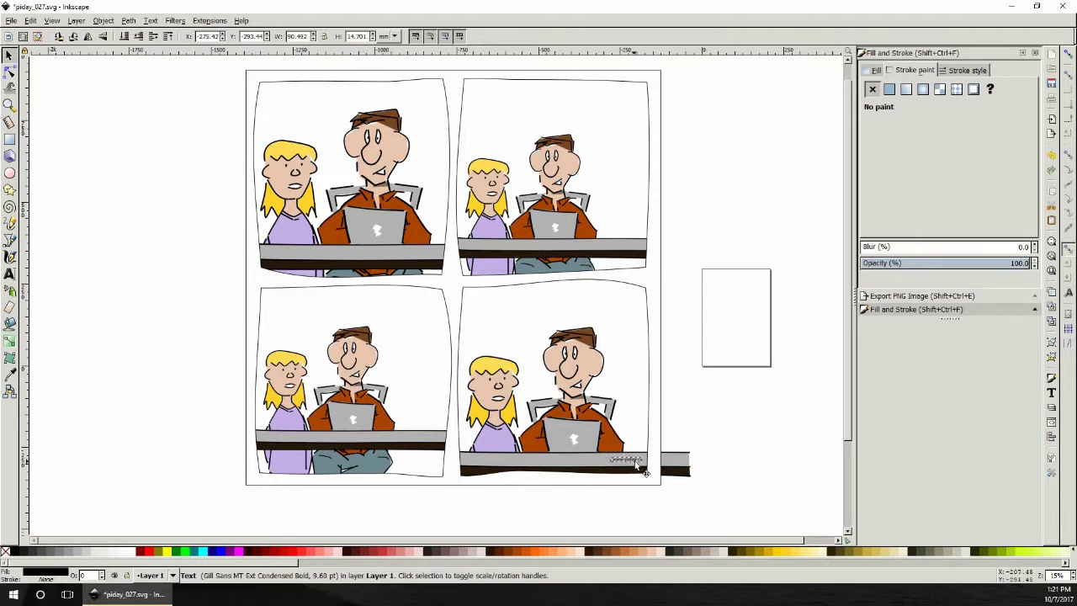
left_click(731, 441)
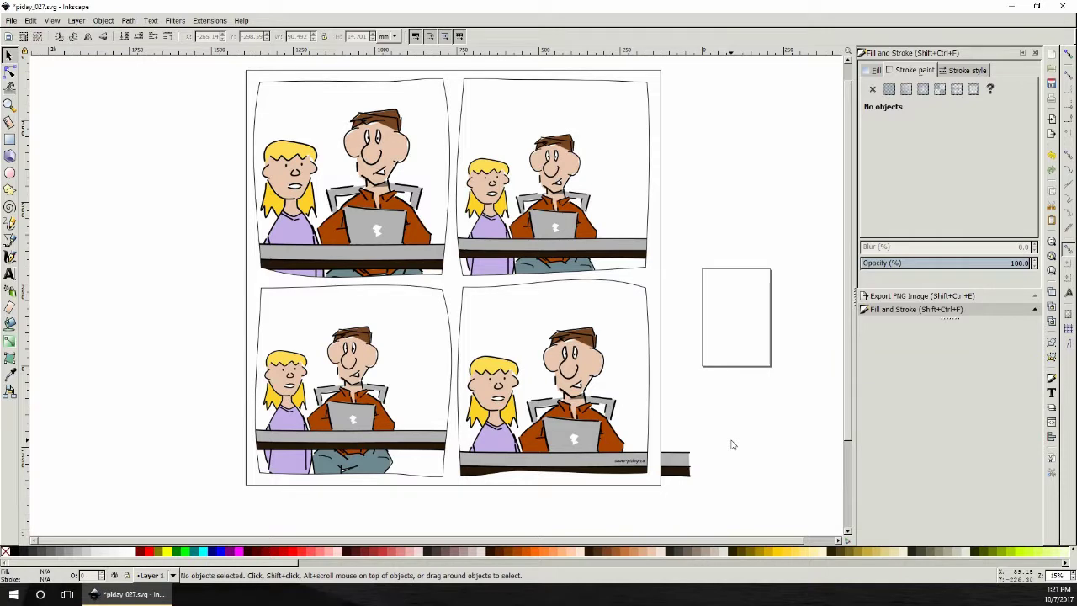
- Start a text object outside the comic frame and set the font to MV Boli at size 72
scroll(717, 414, "up", 1)
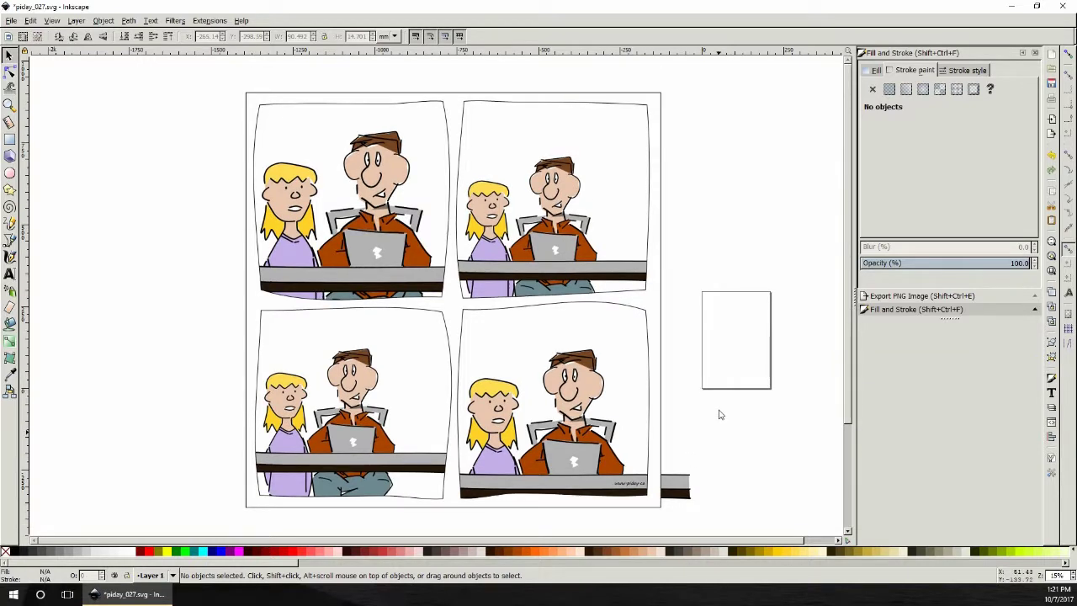
left_click(9, 273)
left_click(135, 244)
left_click(125, 37)
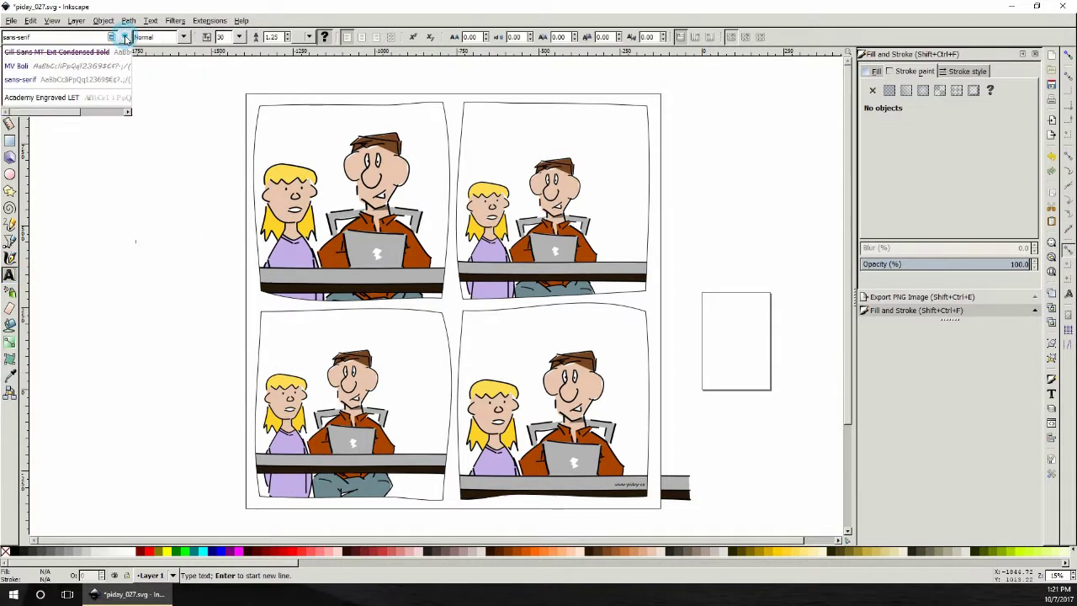
left_click(84, 65)
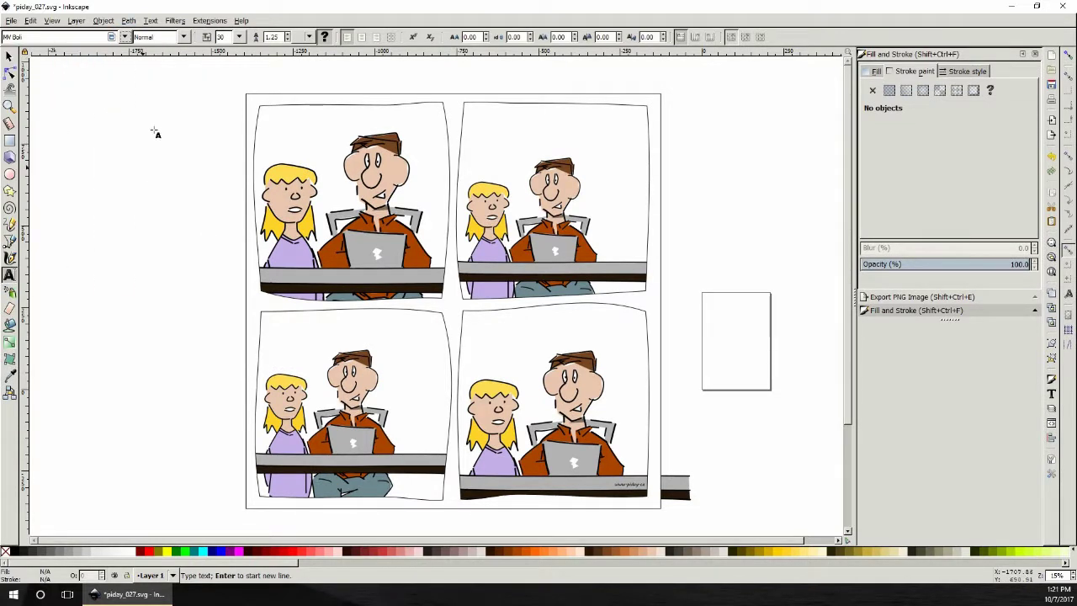
left_click(239, 37)
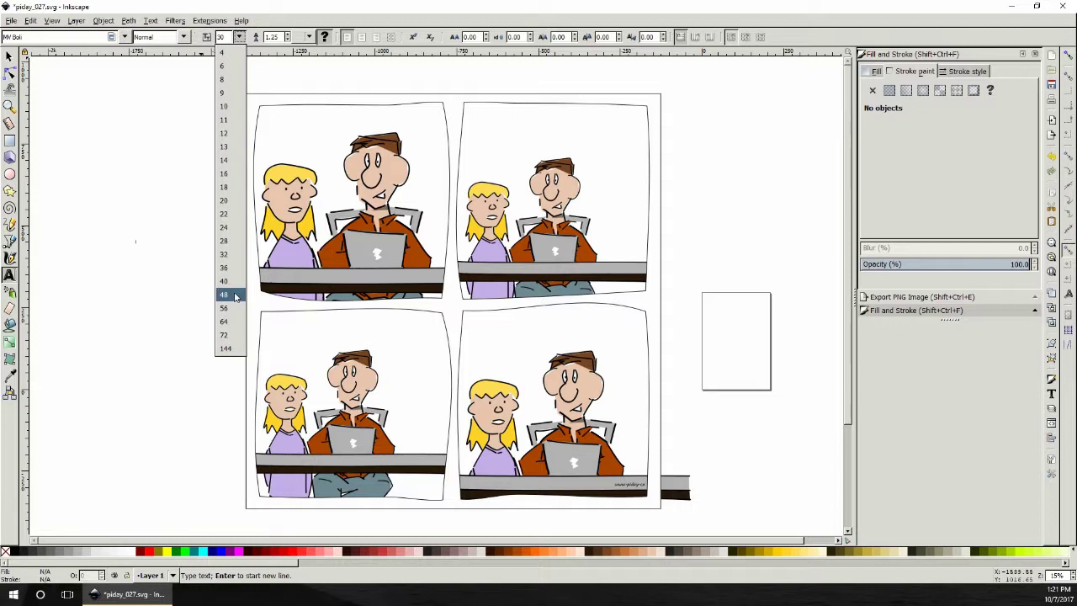
left_click(225, 335)
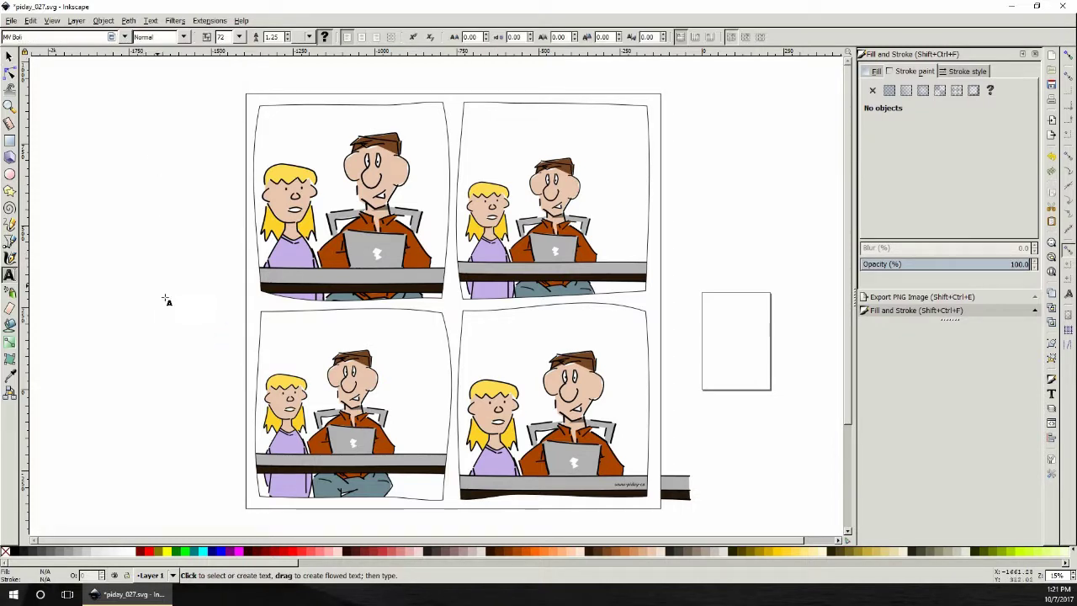
- Draw a small flowed-text frame in the empty area beside the upper-left panel and enter "test" in it
left_click_drag(130, 261, 189, 301)
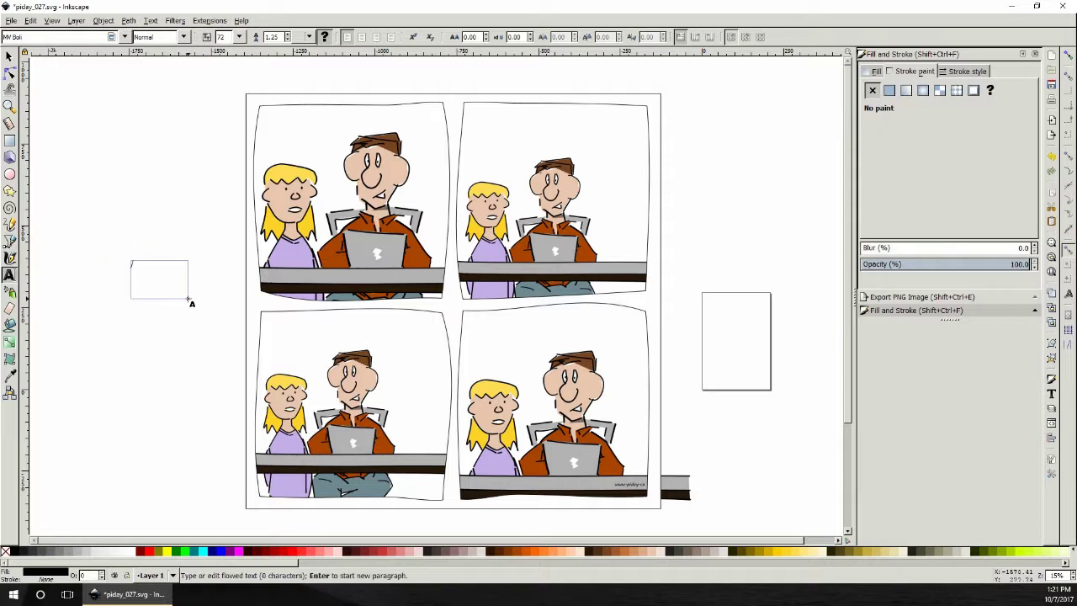
type("Base")
key("Escape")
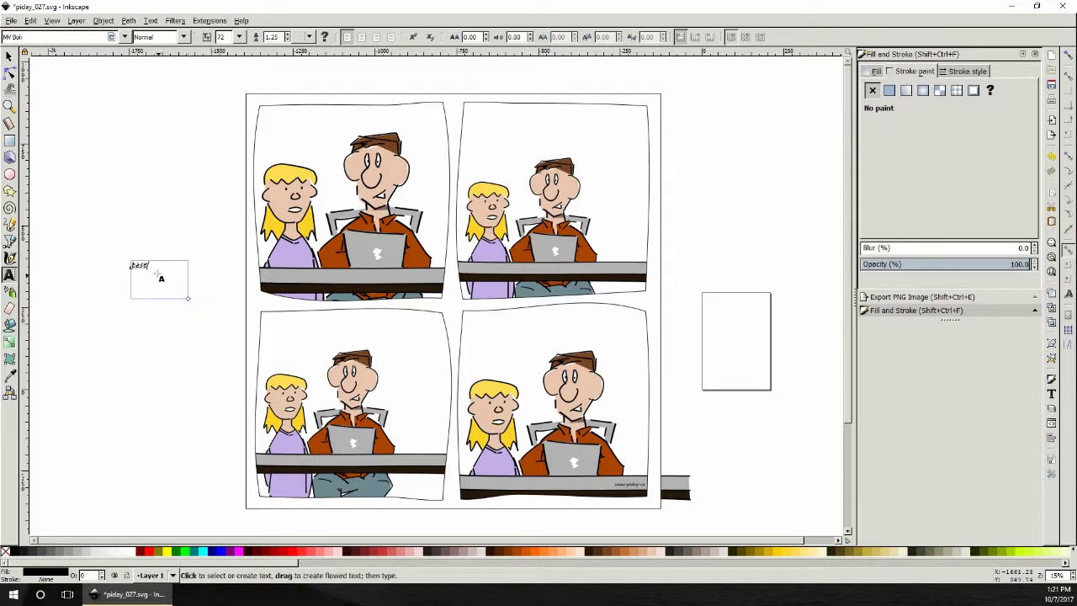
- Set the font size of the "test" text to 80 and finish editing it
double_click(144, 265)
double_click(140, 264)
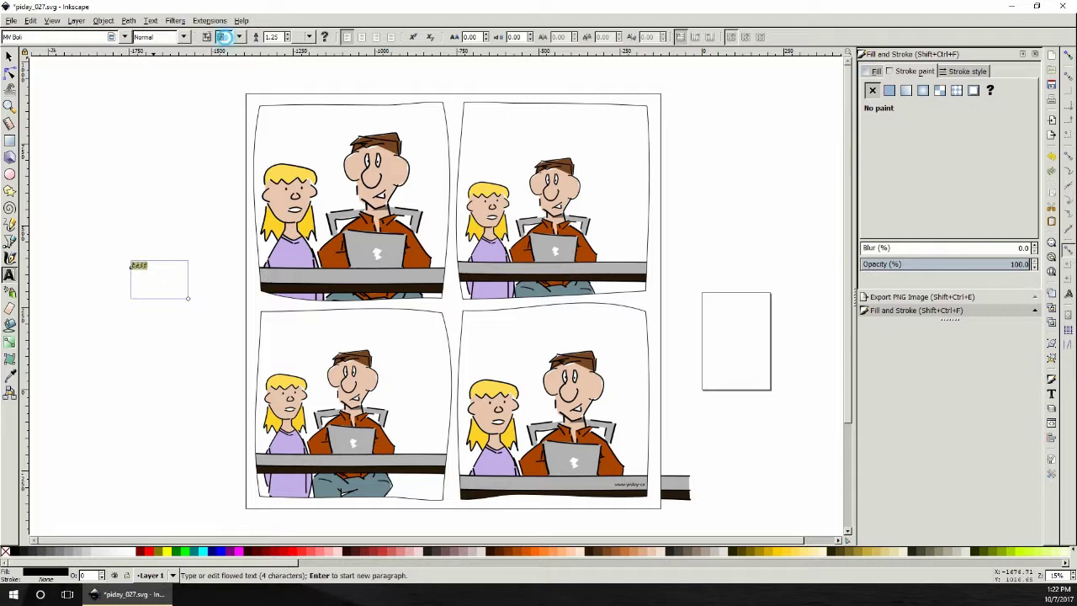
type("80")
key("Return")
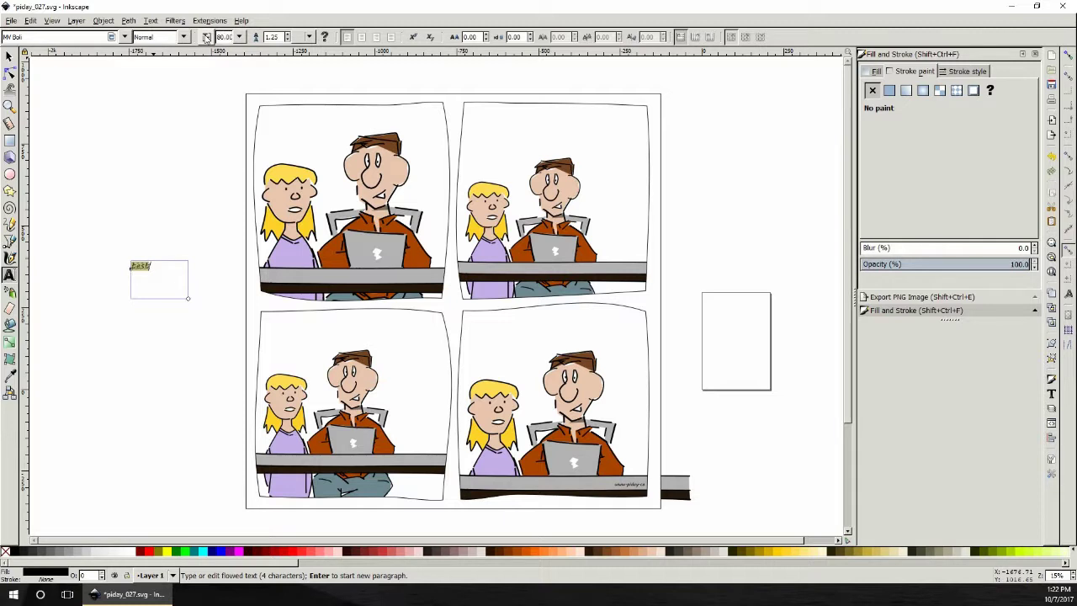
left_click(9, 55)
left_click(147, 291)
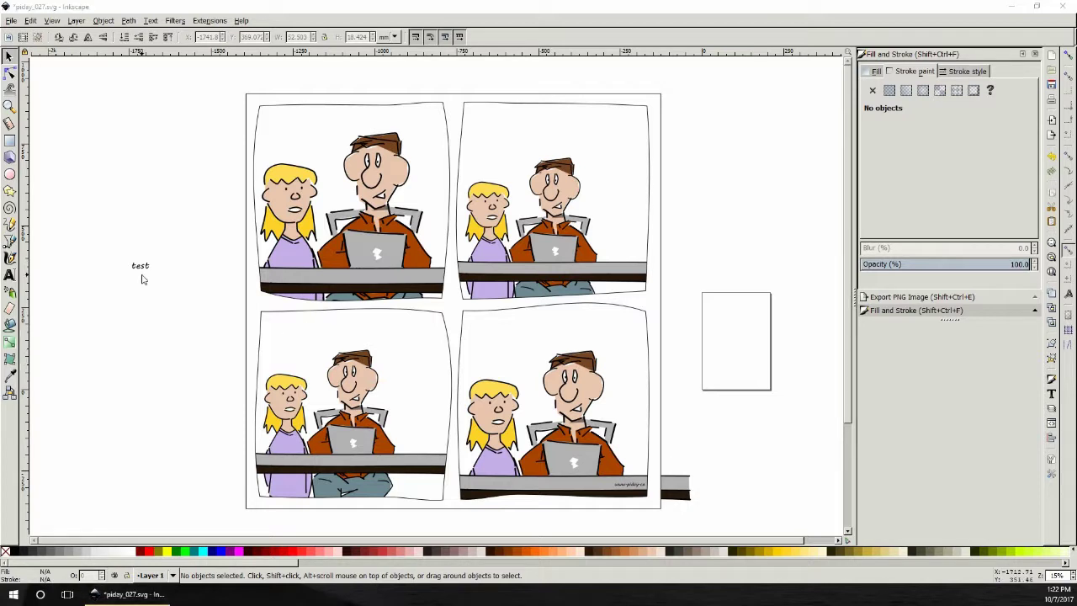
- Replace the "test" text with the dialogue "how many views does our youtube"
double_click(140, 268)
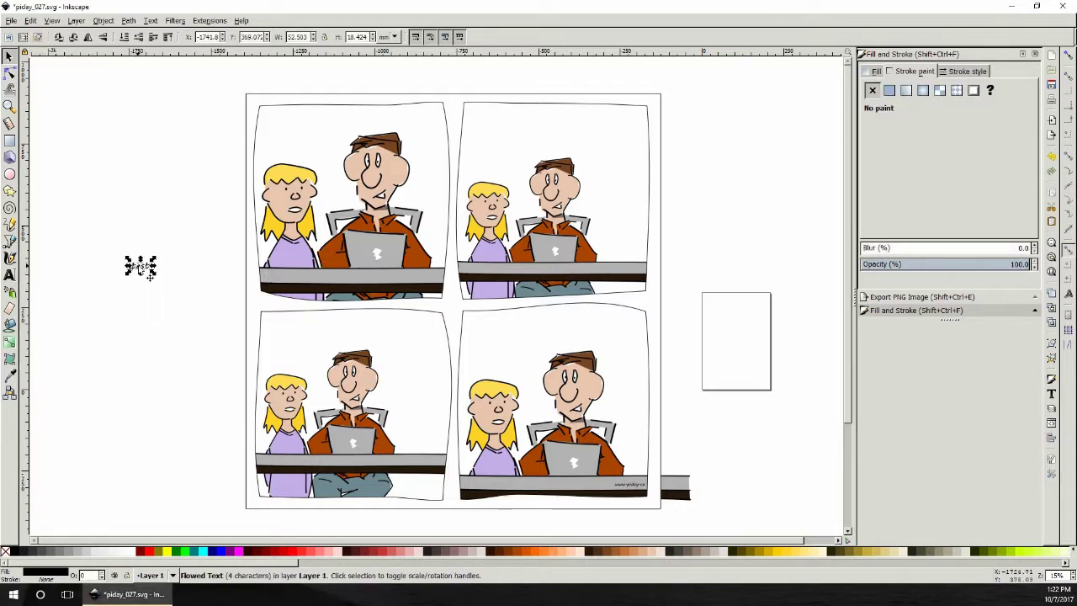
key("ctrl+a")
type("how many views does our youtube")
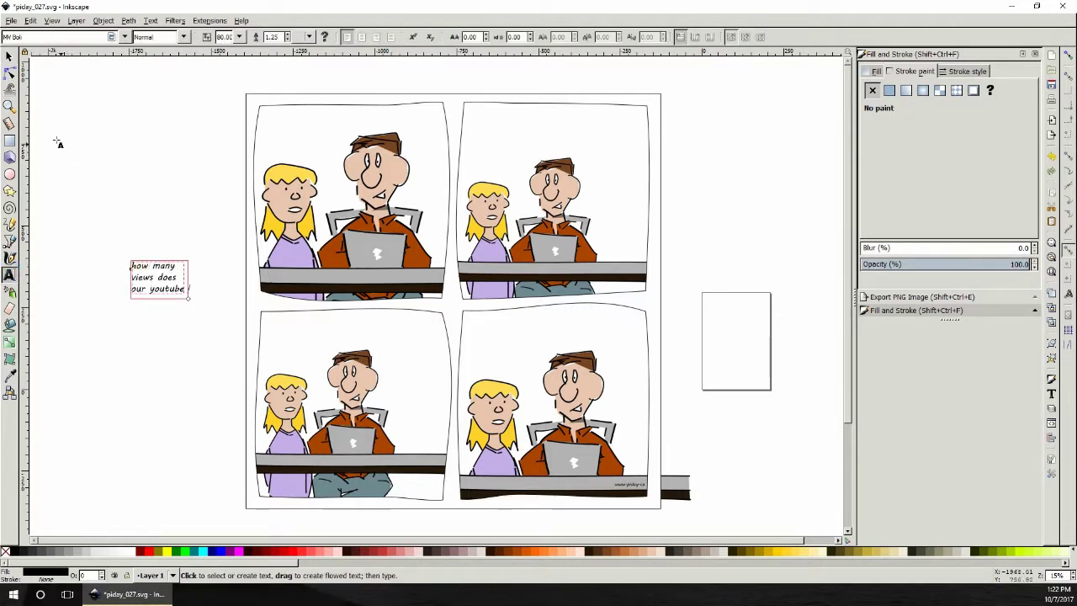
- Enlarge the flowed-text frame in width and height to make room for the full sentence without scaling the lettering
left_click(9, 56)
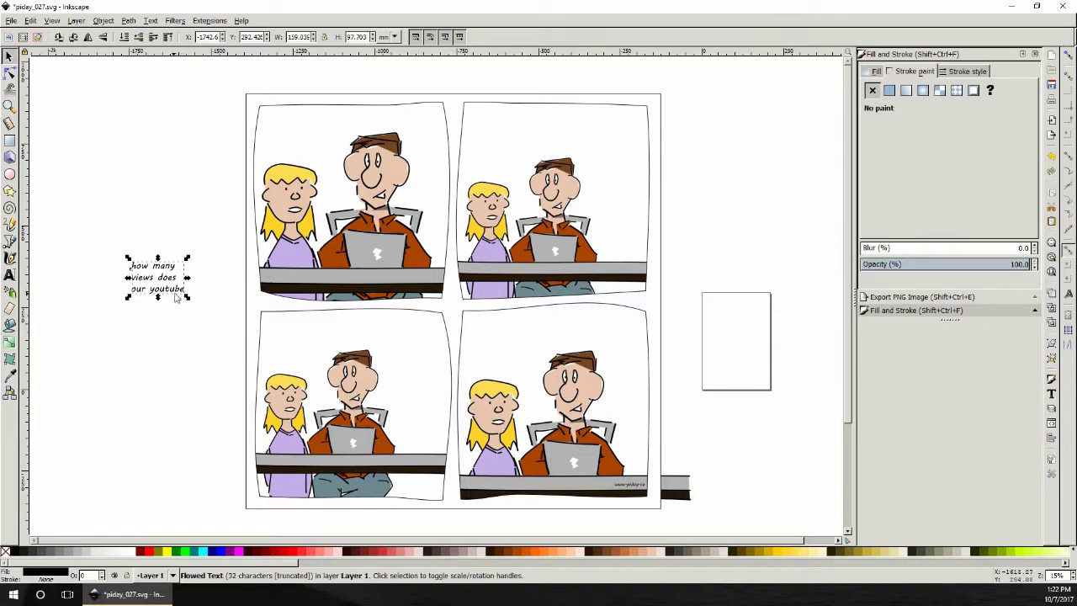
left_click_drag(158, 298, 160, 315)
left_click(159, 315)
left_click(10, 274)
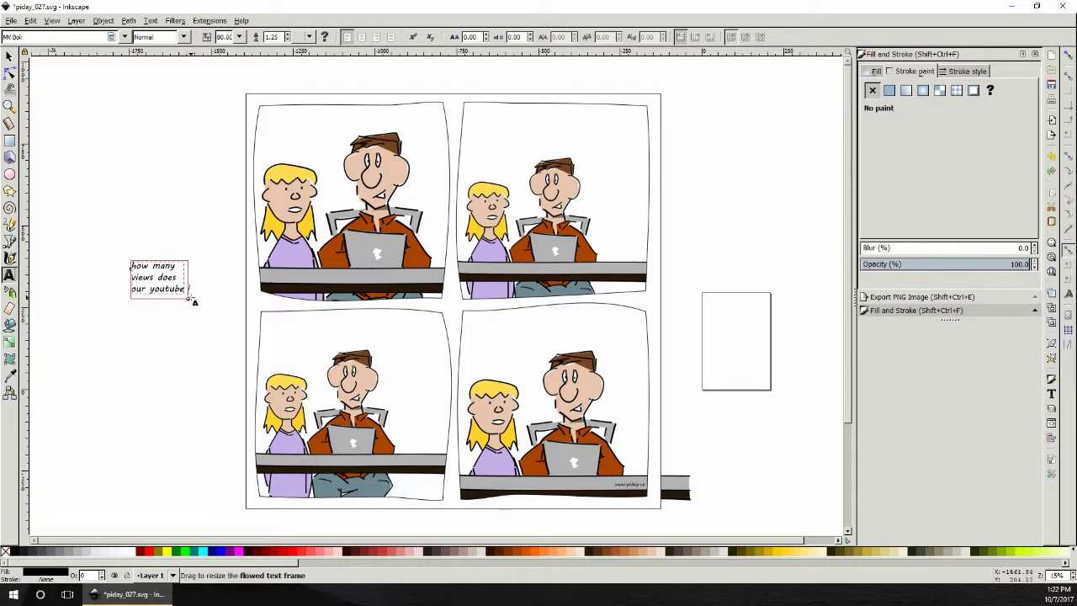
left_click_drag(193, 300, 233, 341)
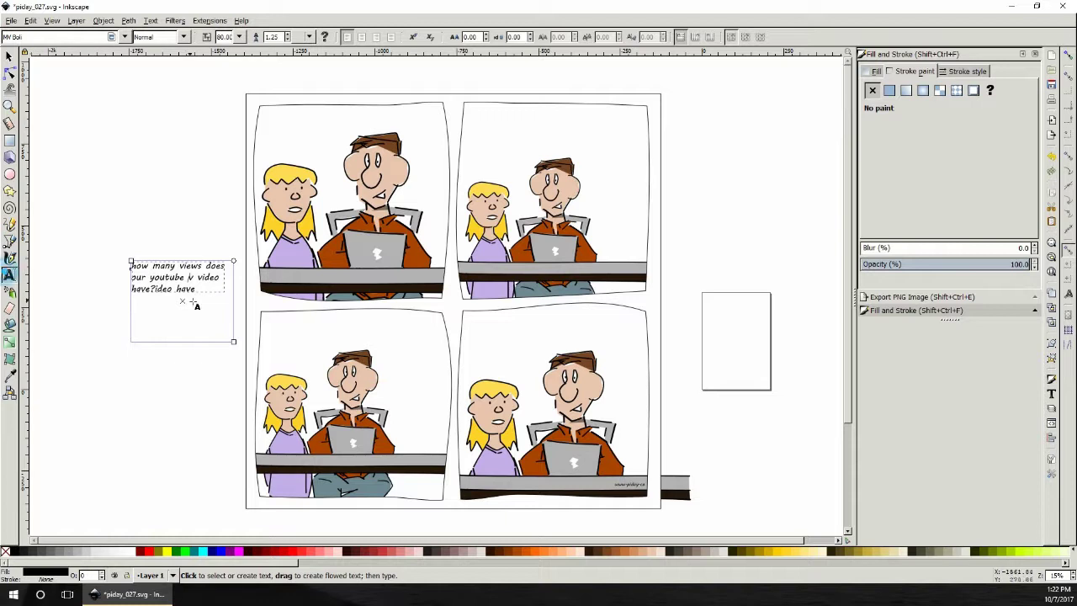
- Clean up the stray characters so the dialogue reads "how many views does our youtube video have?", and break the line after "views"
left_click_drag(197, 278, 157, 290)
key("BackSpace")
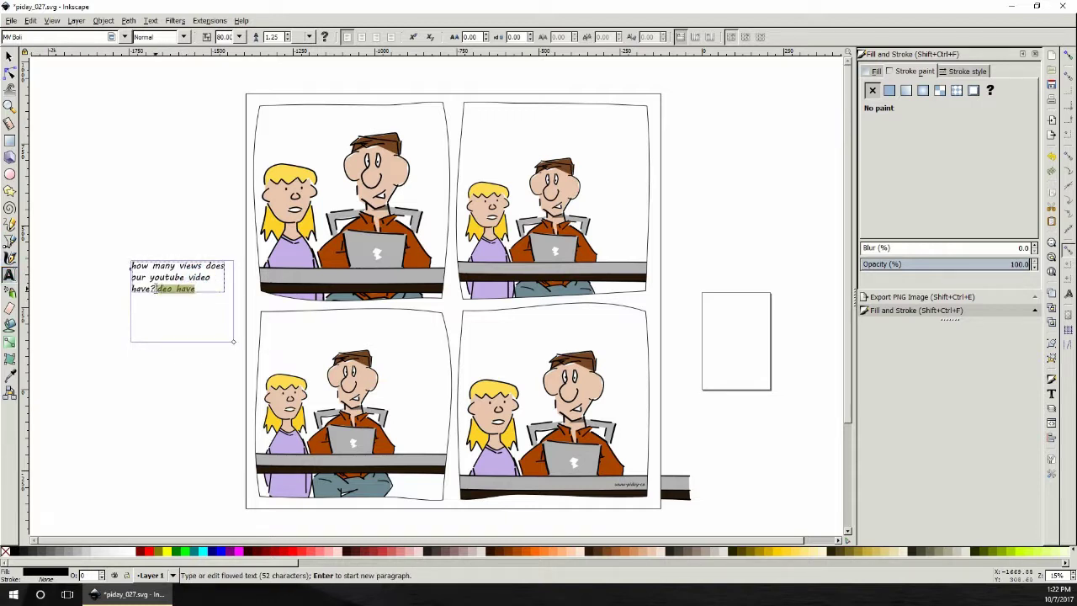
key("BackSpace")
left_click(202, 266)
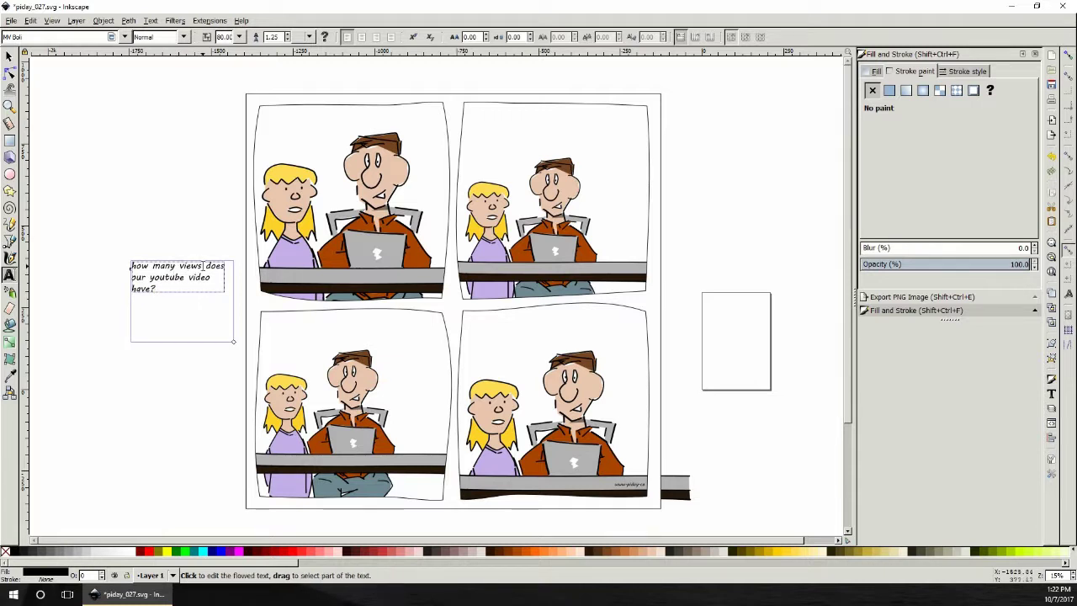
key("Return")
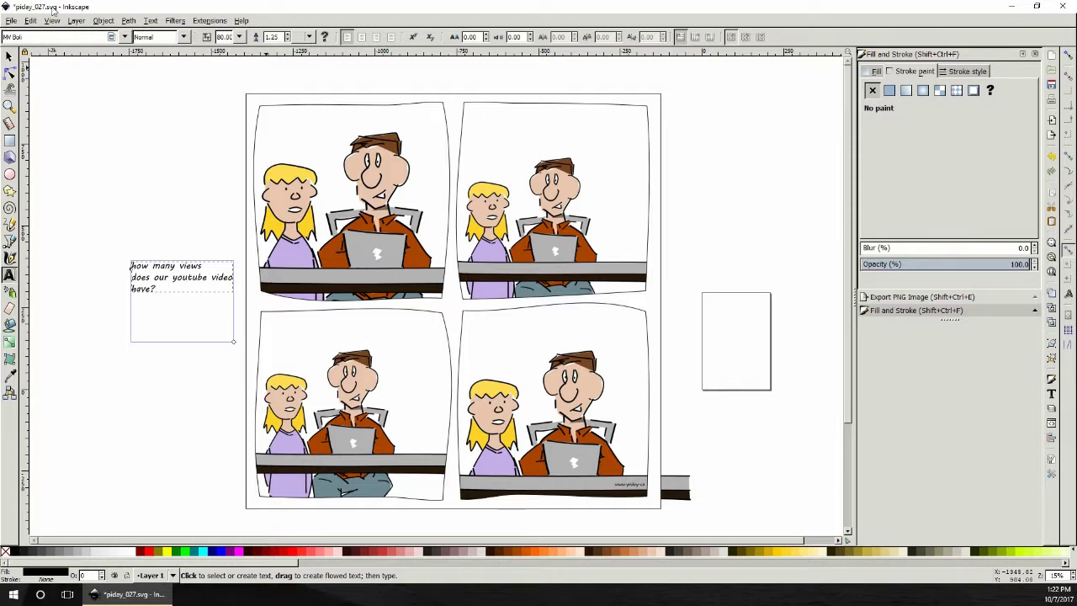
- Bring up the Dropbox folder to locate an earlier comic file, and move its window out of view
left_click(11, 21)
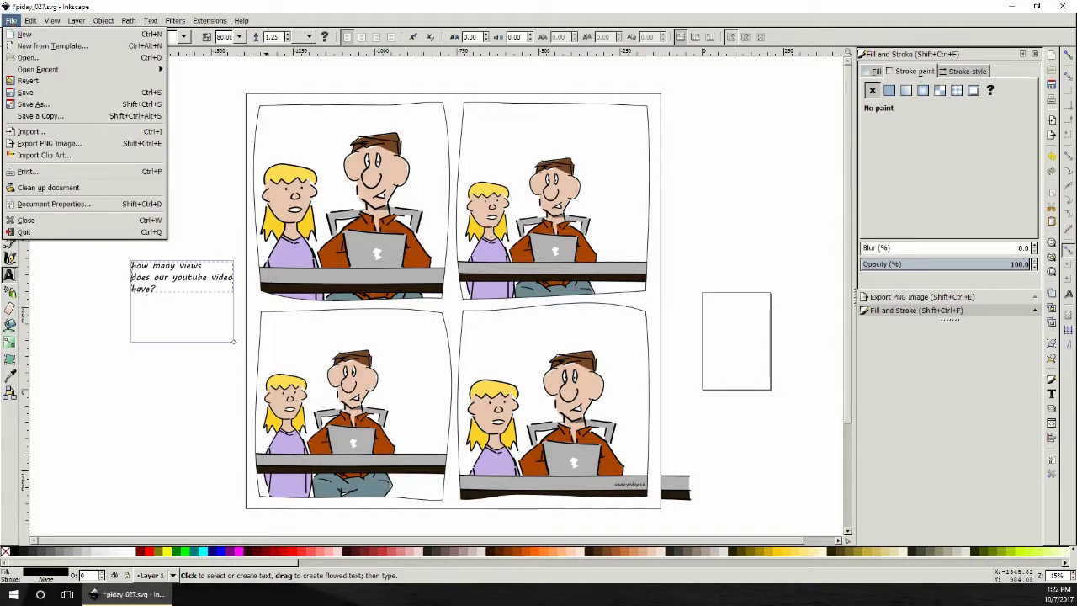
key("Escape")
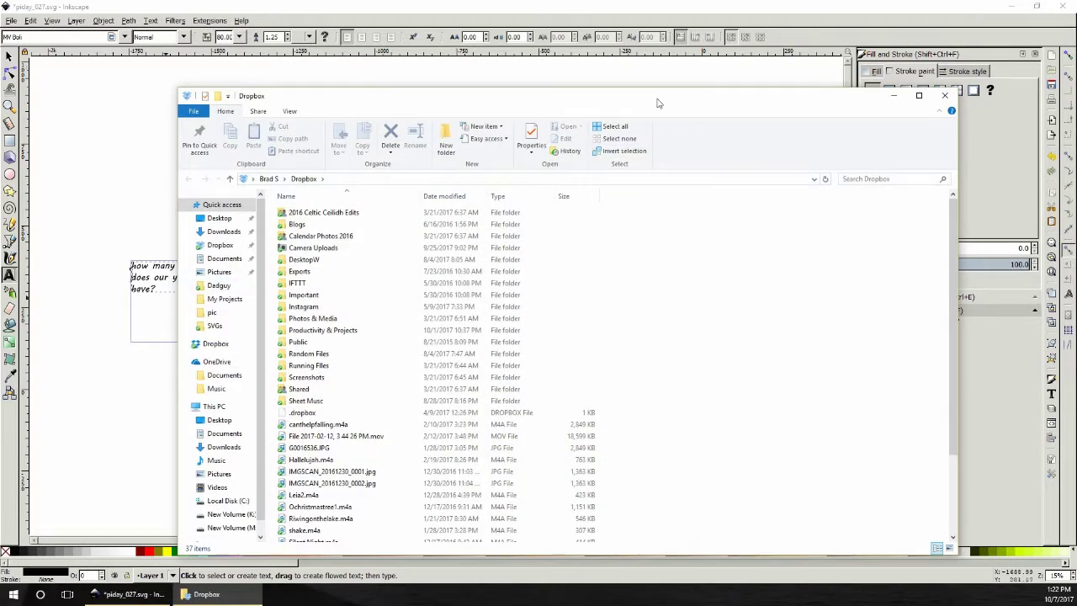
left_click_drag(659, 100, 0, 66)
key("alt+F4")
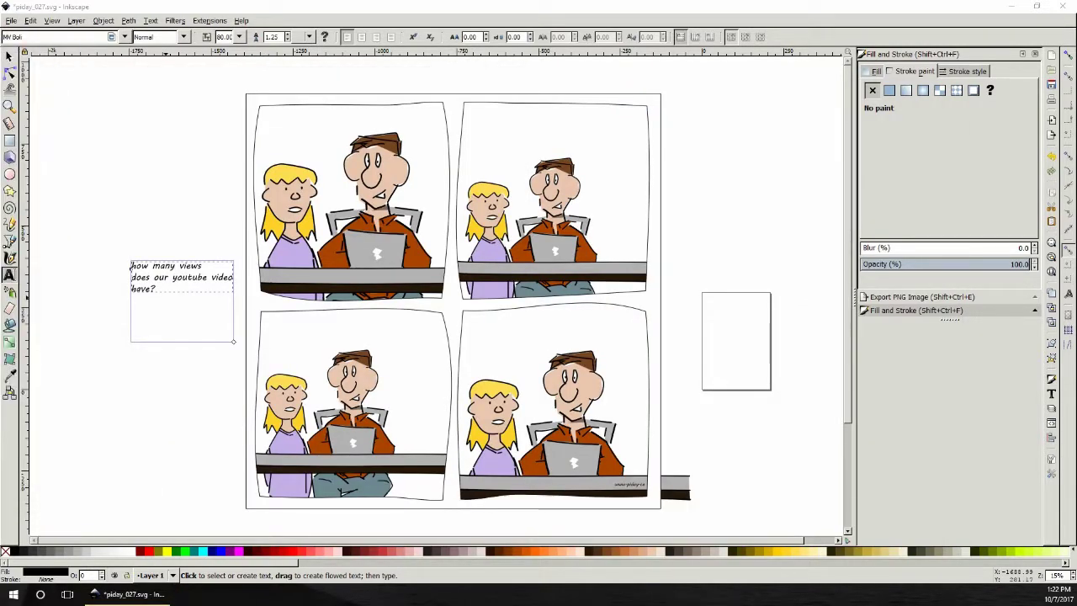
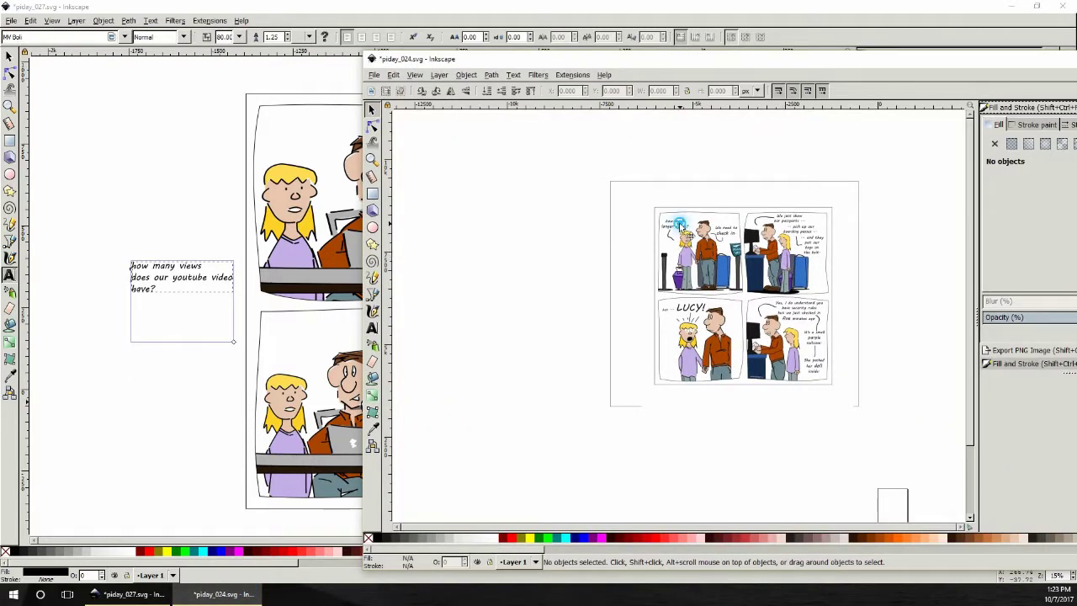
- Copy the "how much longer daddy?" text from the upper-left panel of piday_024.svg into piday_027.svg, beside the upper-left panel's girl
left_click(678, 224)
left_click(680, 224, "alt")
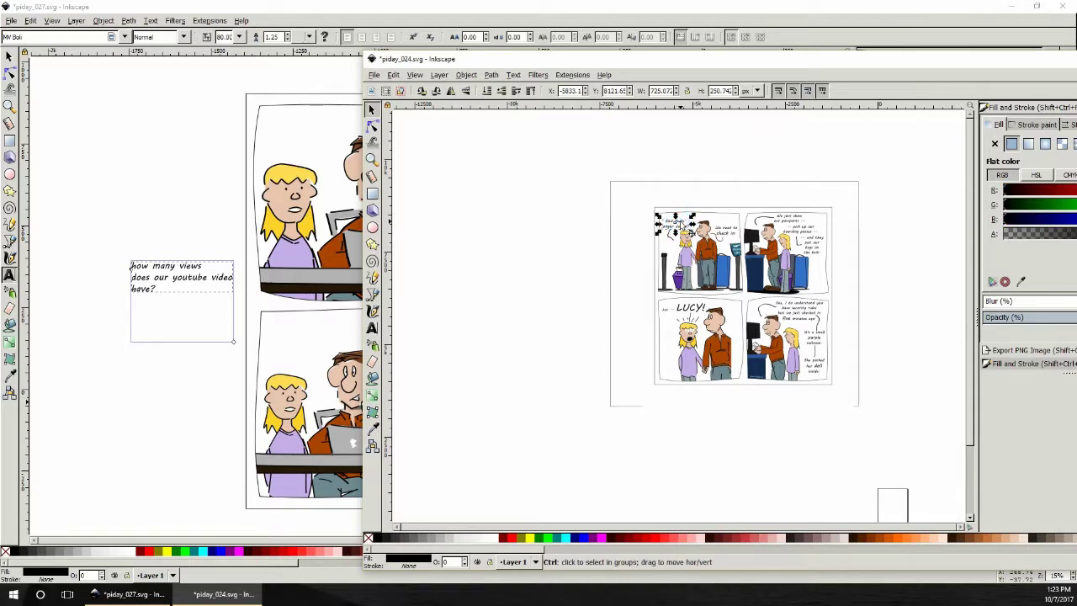
left_click(187, 163)
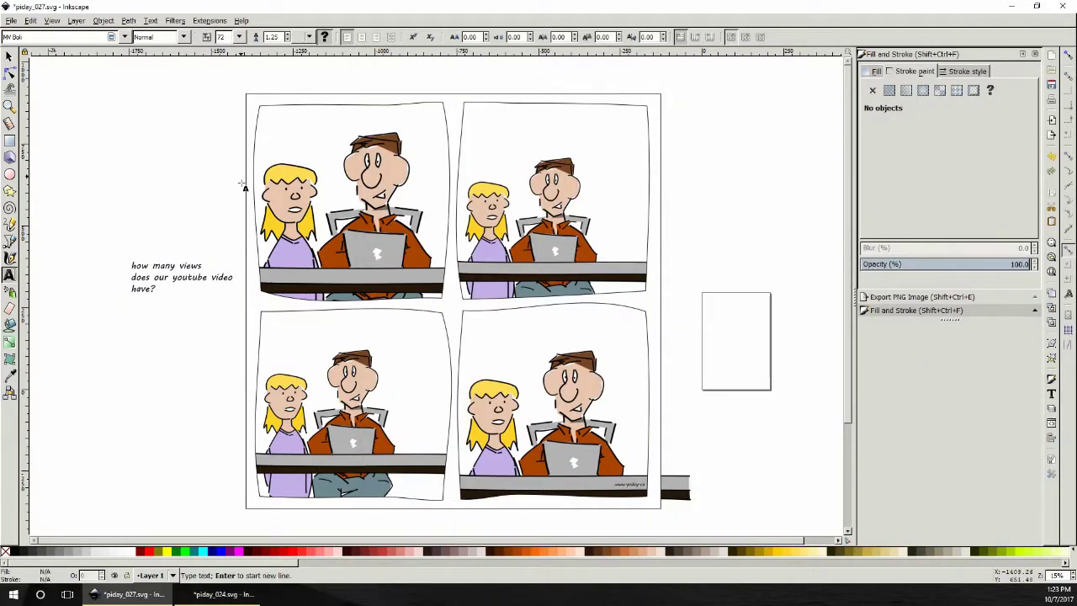
key("ctrl+v")
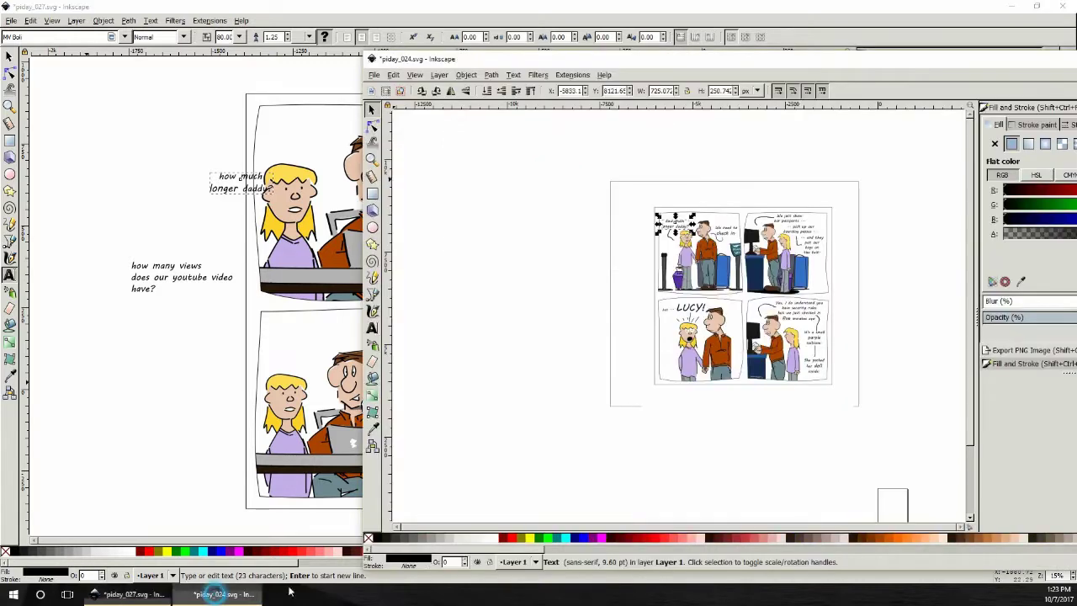
- Close the piday_024.svg document without saving its changes
left_click(221, 594)
left_click_drag(993, 67, 967, 70)
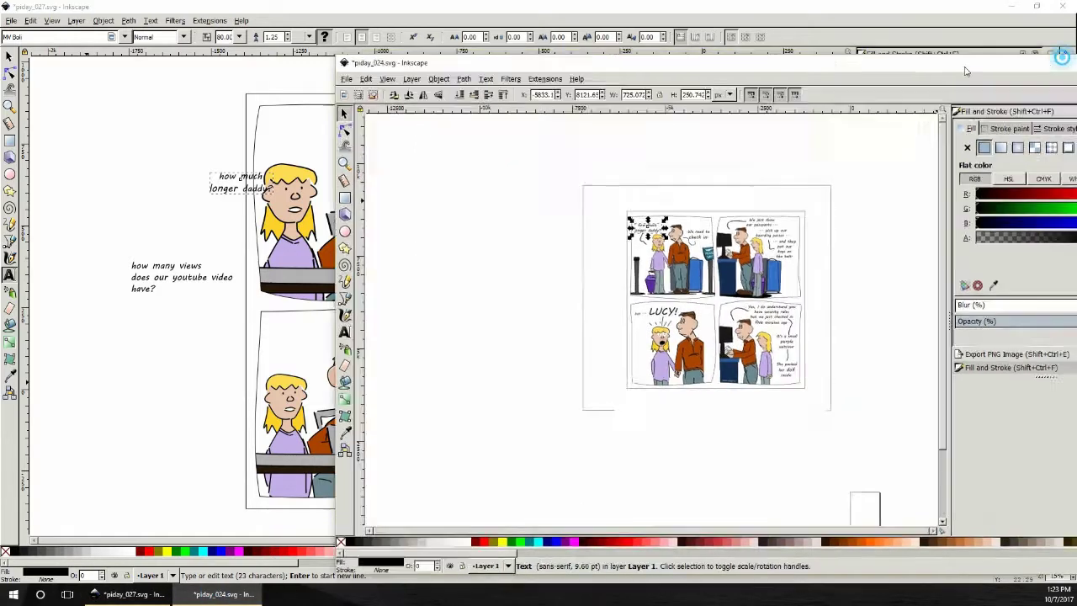
left_click(962, 76)
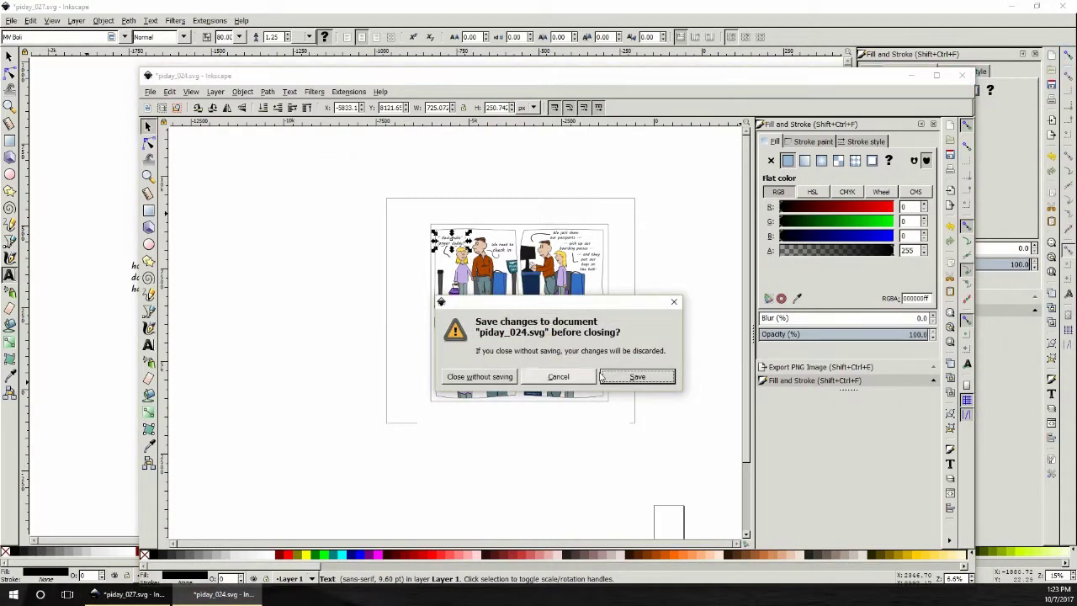
left_click(504, 377)
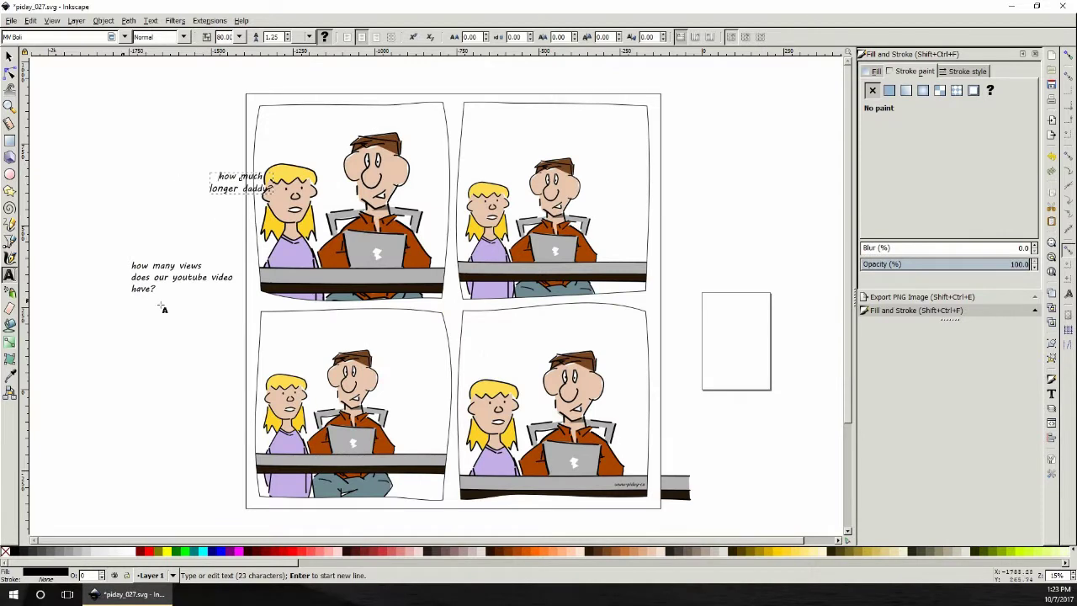
- Try to paste the scripted dialogue over the full "how much longer daddy?" text beside the upper-left panel's girl
type("?")
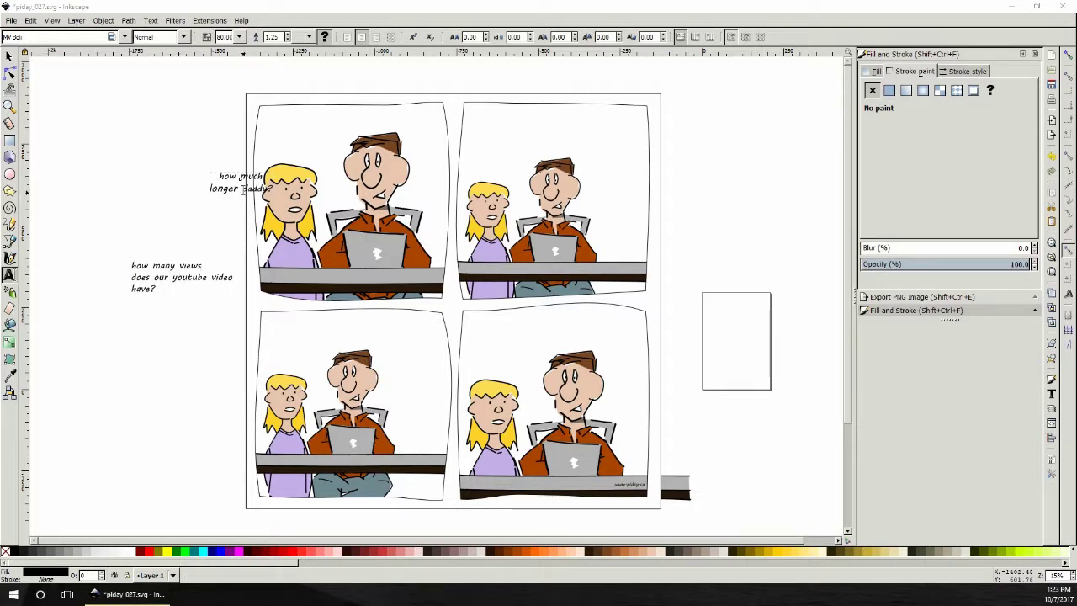
left_click(242, 187)
key("ctrl+a")
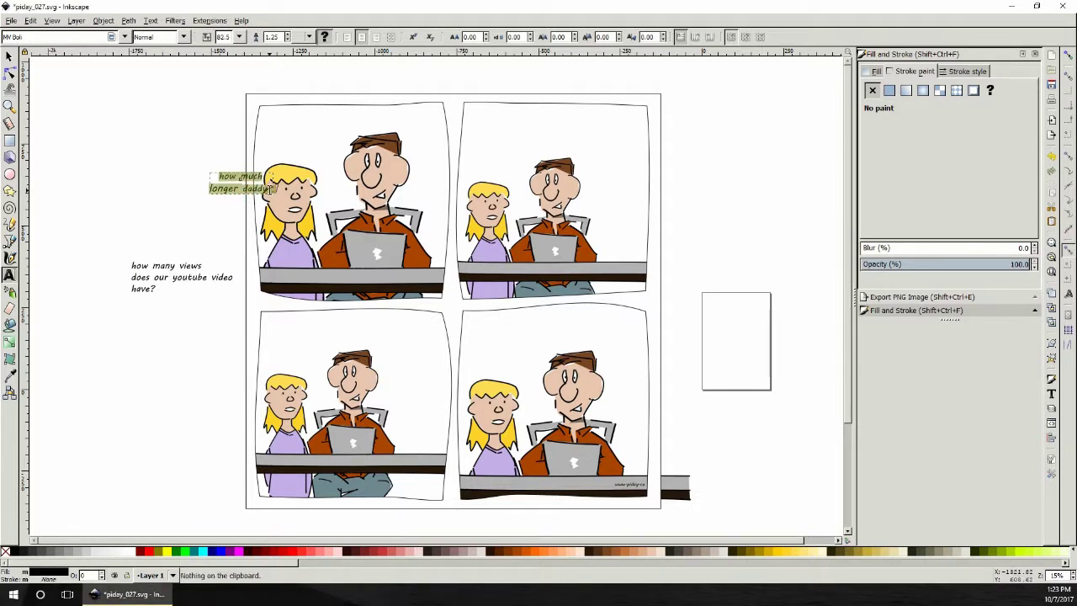
key("ctrl+v")
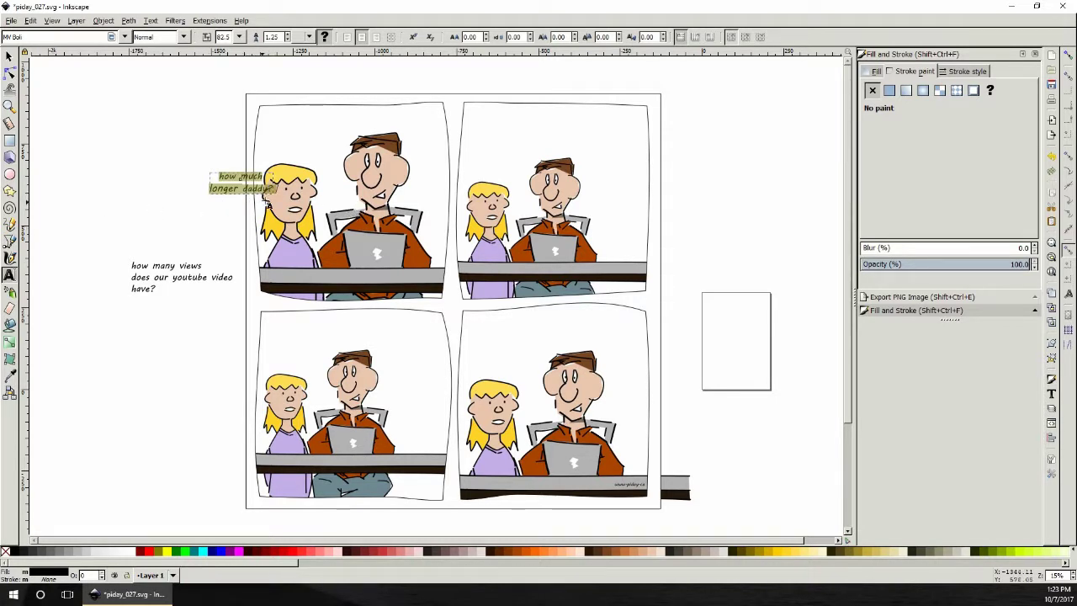
right_click(261, 192)
left_click(282, 247)
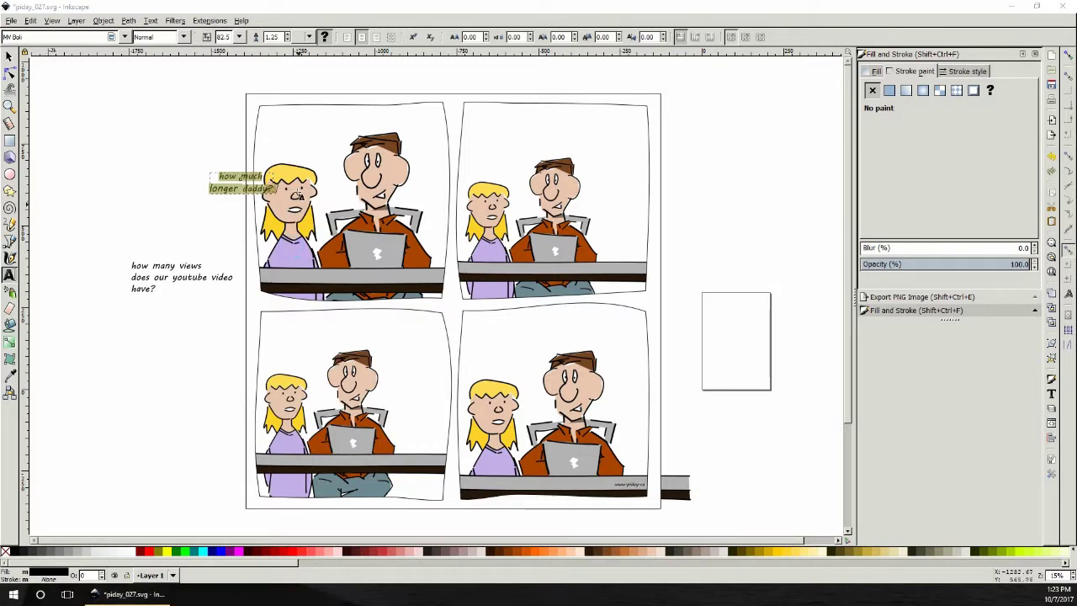
left_click(298, 207)
key("ctrl+v")
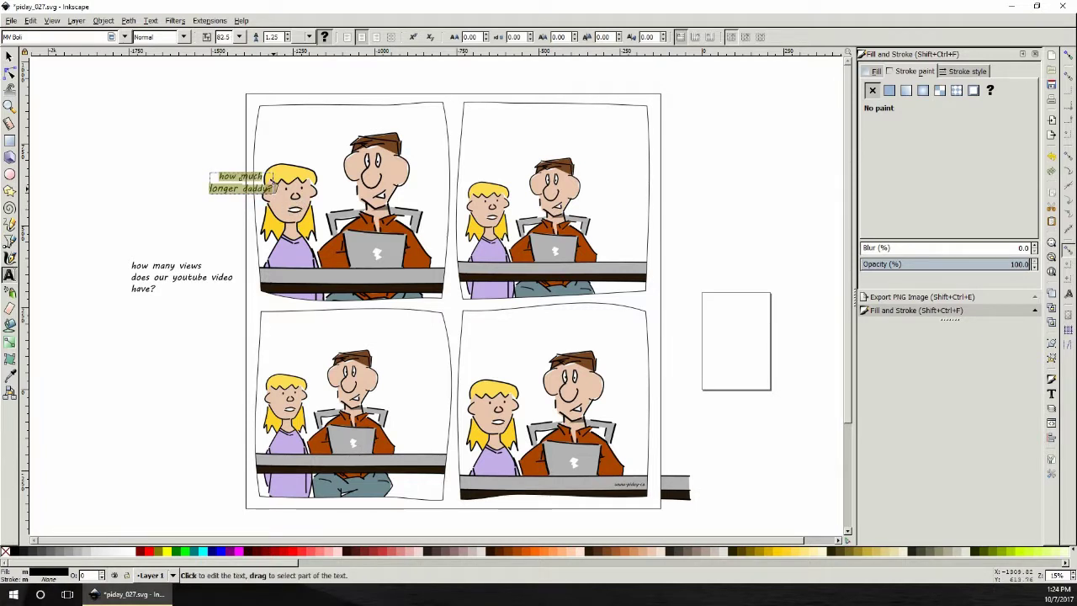
- Retry pasting the scripted dialogue over the selected "how much longer daddy?" text, undo the last paste, and deselect the text
left_click(276, 193)
left_click_drag(273, 189, 224, 178)
key("ctrl+v")
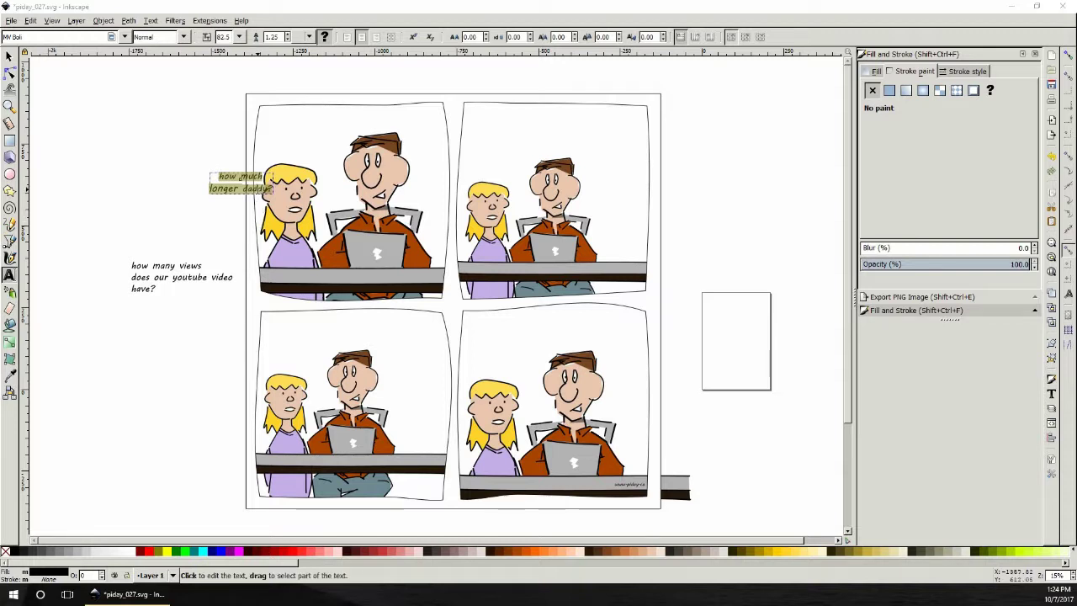
left_click(268, 190)
left_click_drag(272, 188, 226, 176)
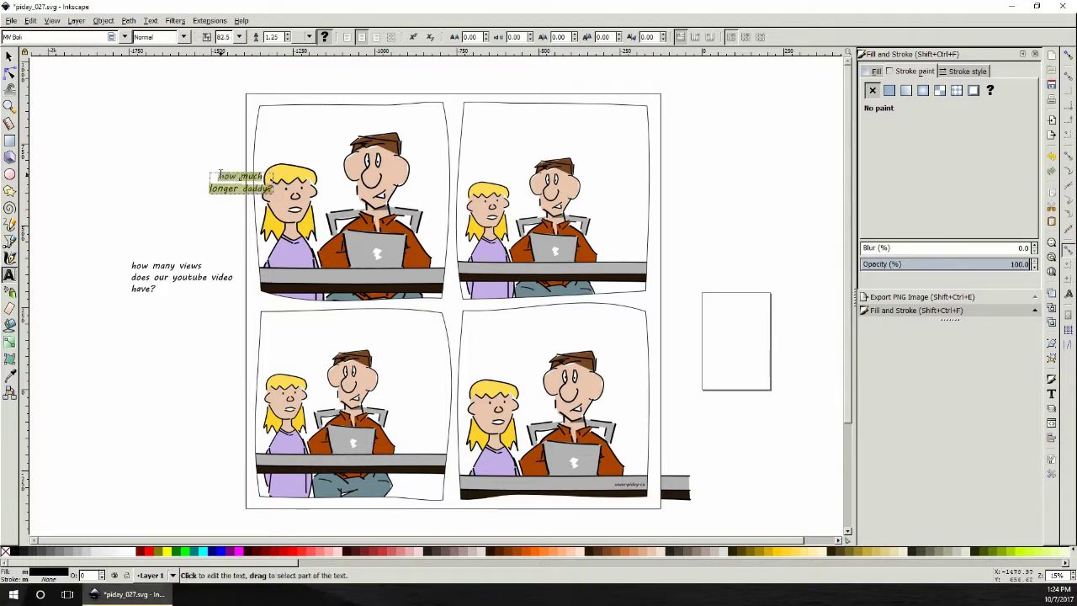
key("ctrl+v")
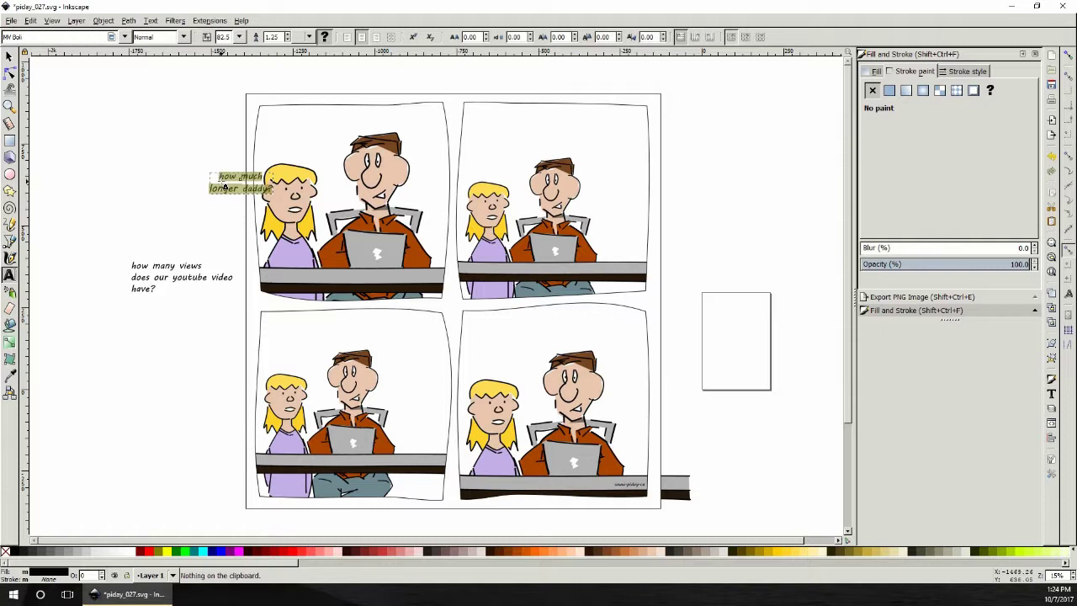
right_click(226, 173)
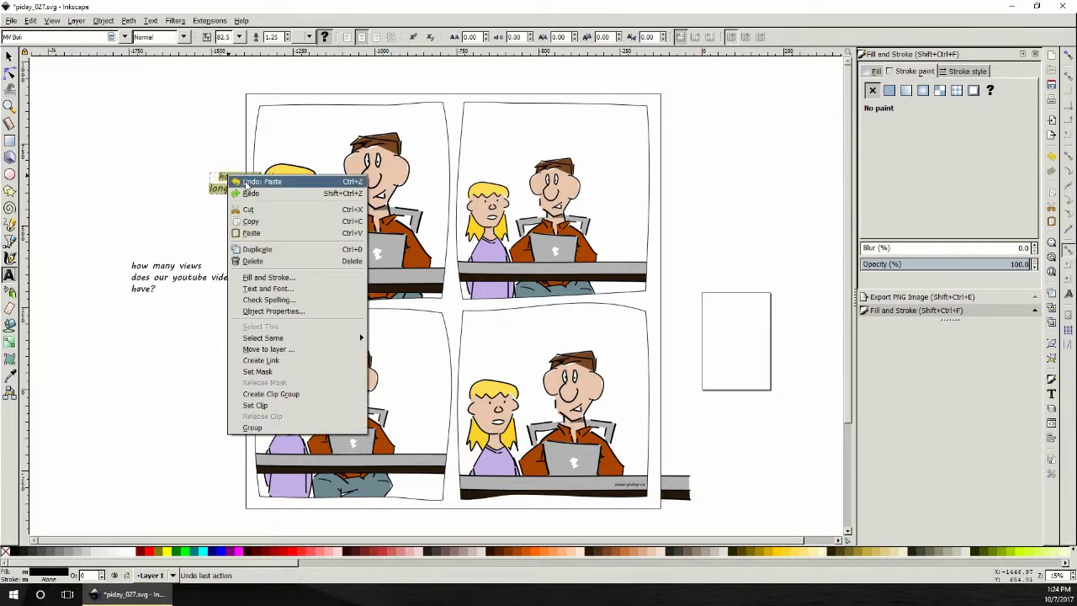
left_click(253, 182)
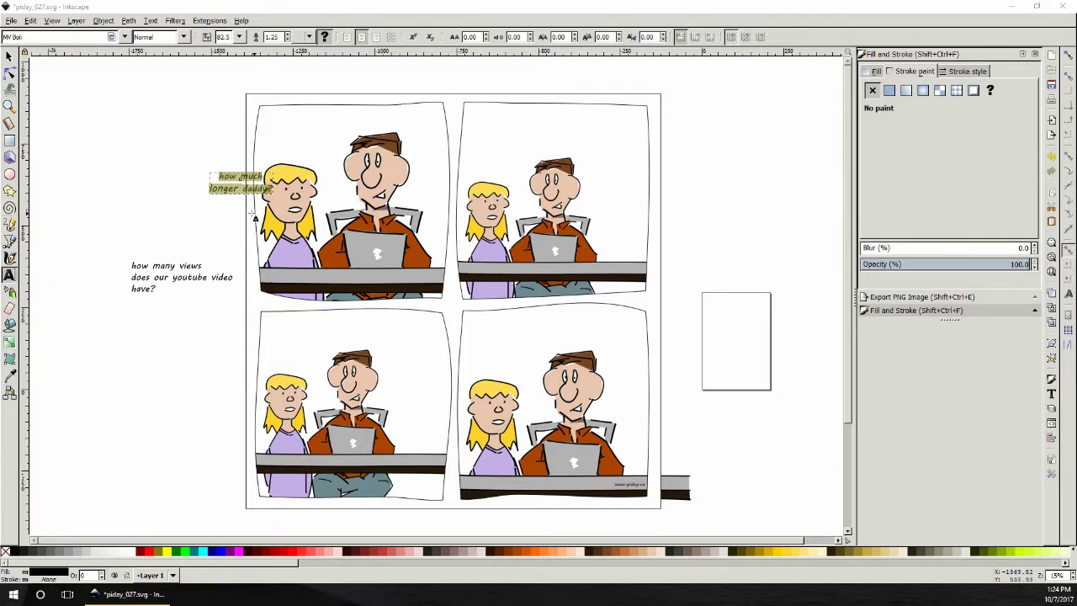
left_click(268, 188)
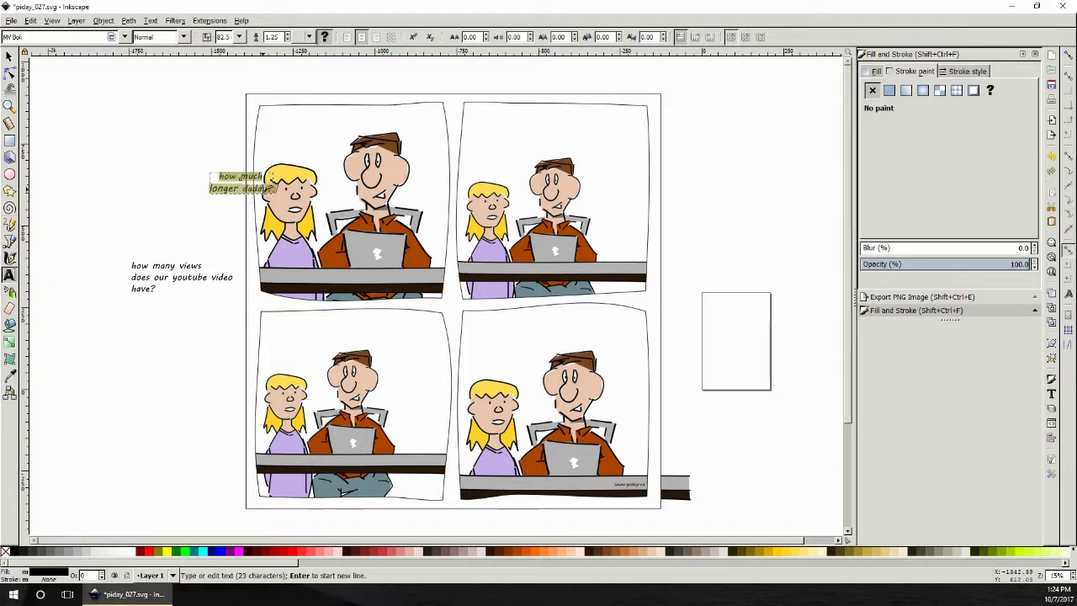
key("ctrl+v")
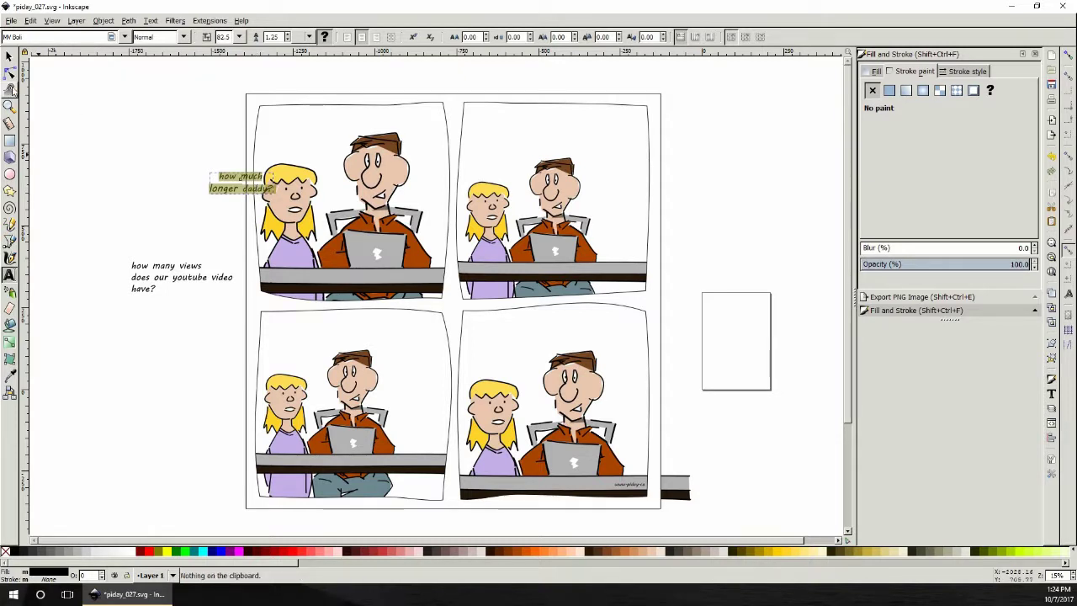
key("Escape")
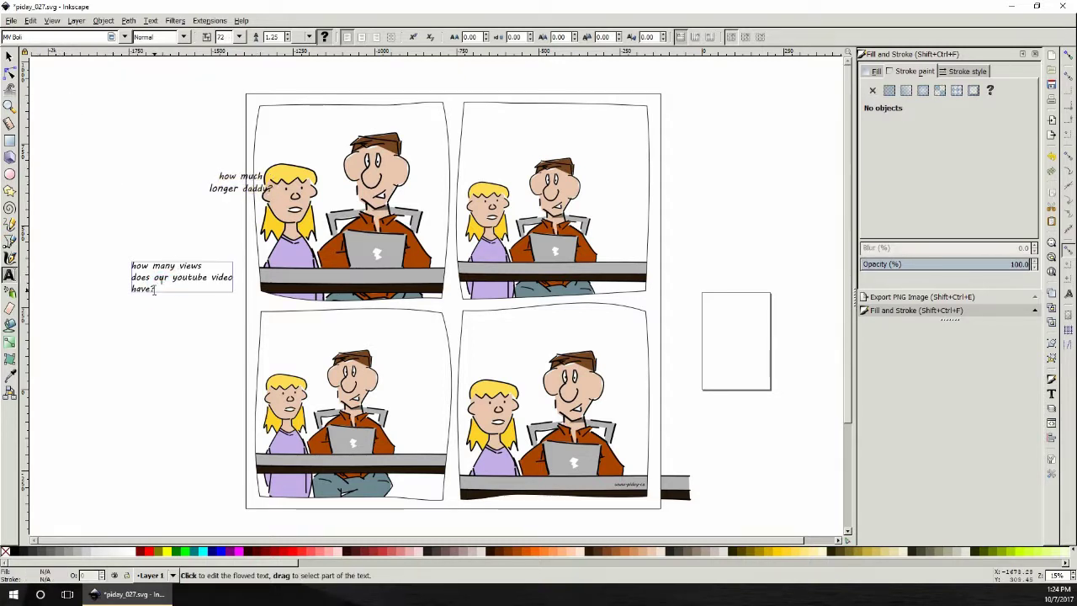
- Transfer the wording "how many views does our youtube video have?" out of its flowed text frame, replacing all of "how much longer daddy?"
left_click(154, 288)
left_click_drag(161, 294, 133, 268)
key("ctrl+c")
key("BackSpace")
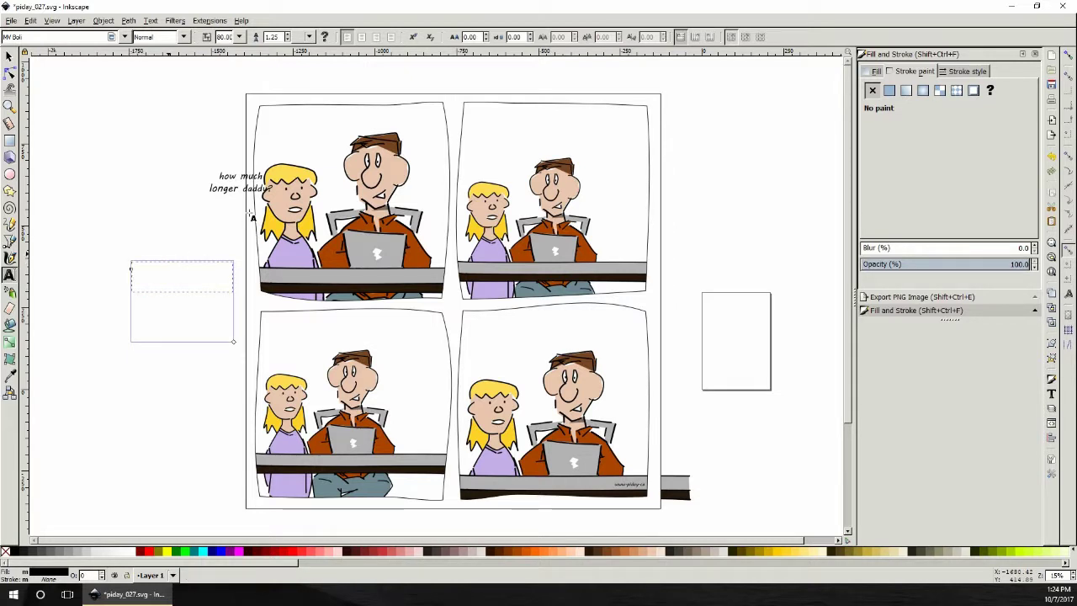
left_click(269, 188)
key("ctrl+a")
key("ctrl+v")
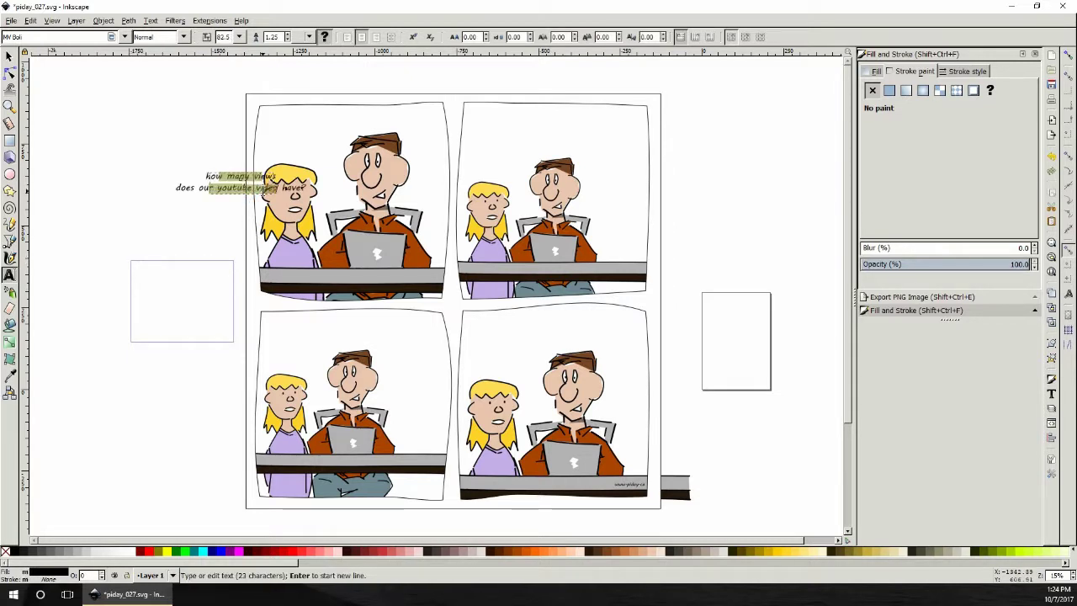
- Place the question above the girl in the upper-left comic panel, with a line break before "video have?"
key("F1")
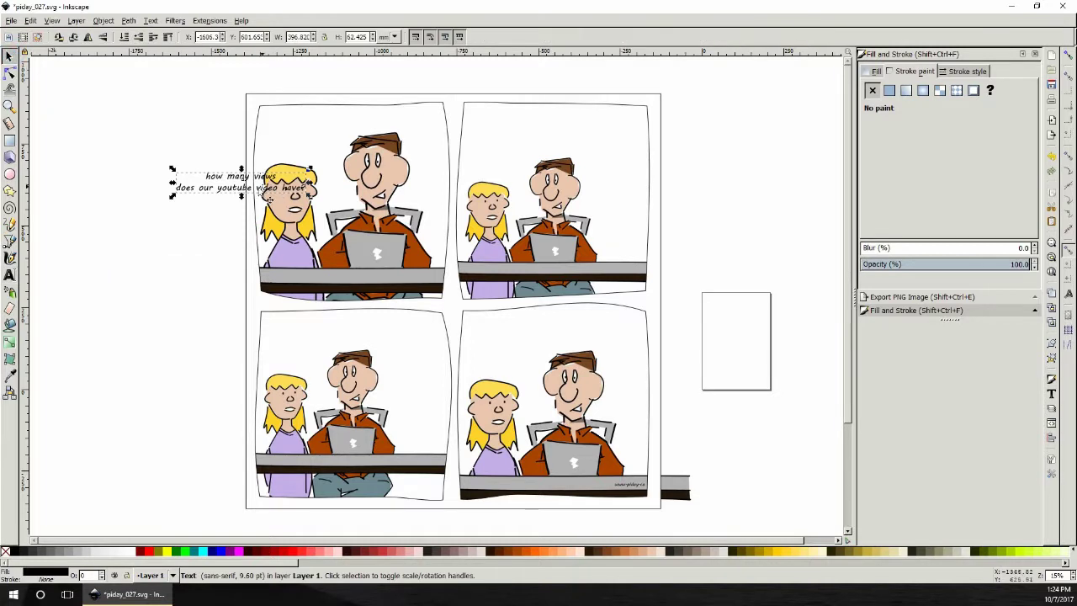
left_click_drag(270, 202, 377, 131)
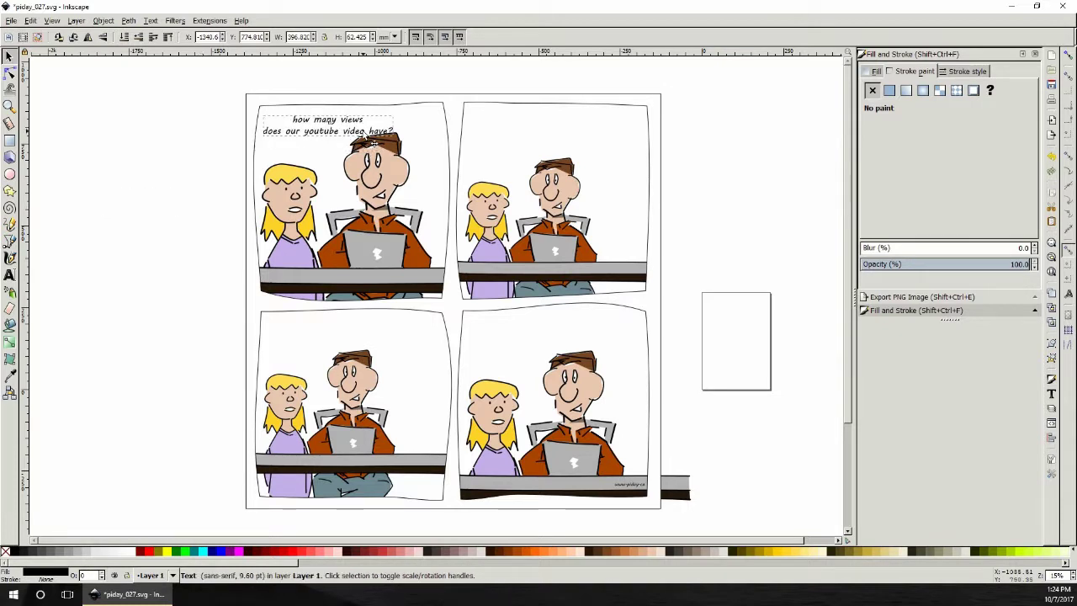
left_click(9, 106)
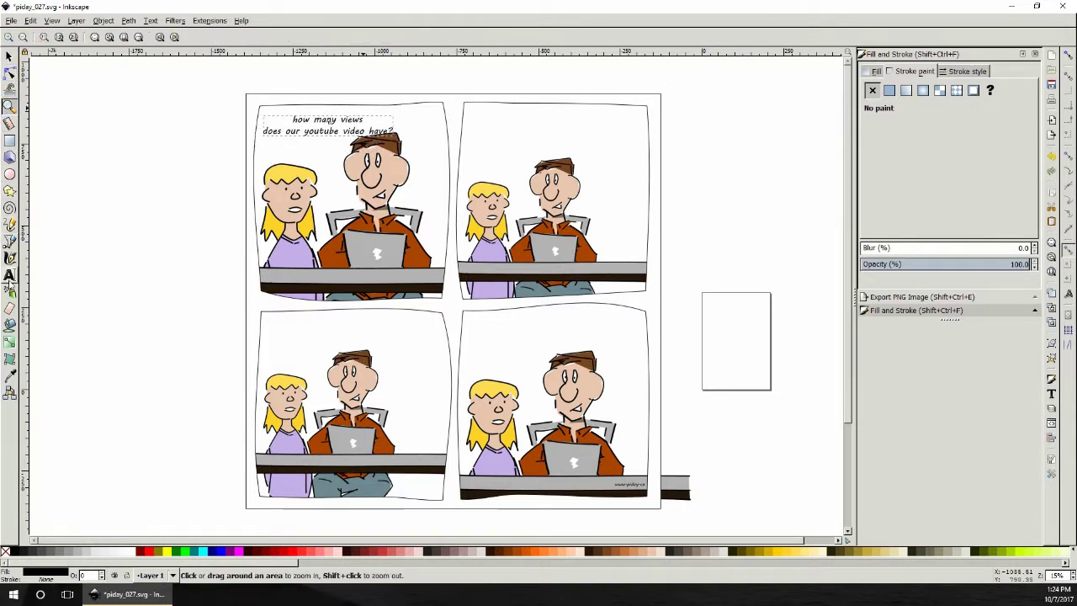
left_click(9, 274)
left_click(345, 131)
key("Left")
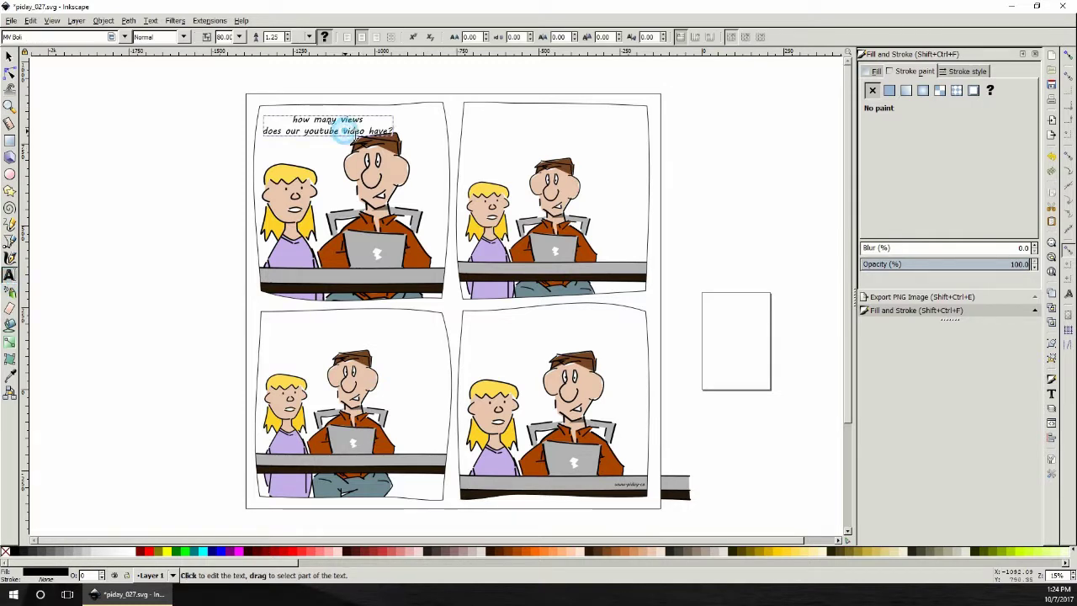
key("Return")
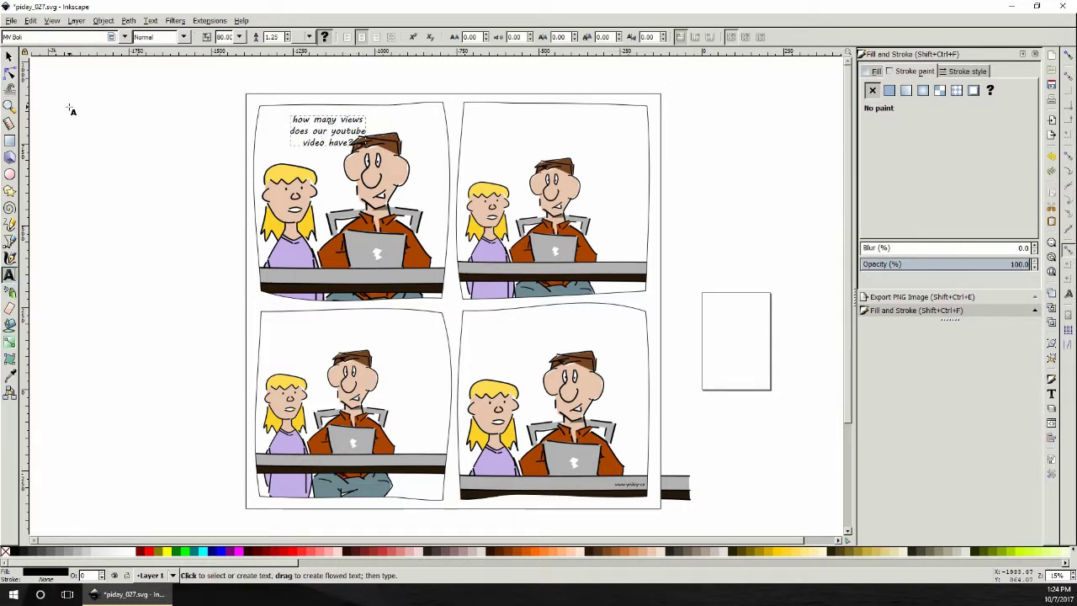
left_click(9, 55)
left_click_drag(346, 134, 320, 137)
left_click(321, 138)
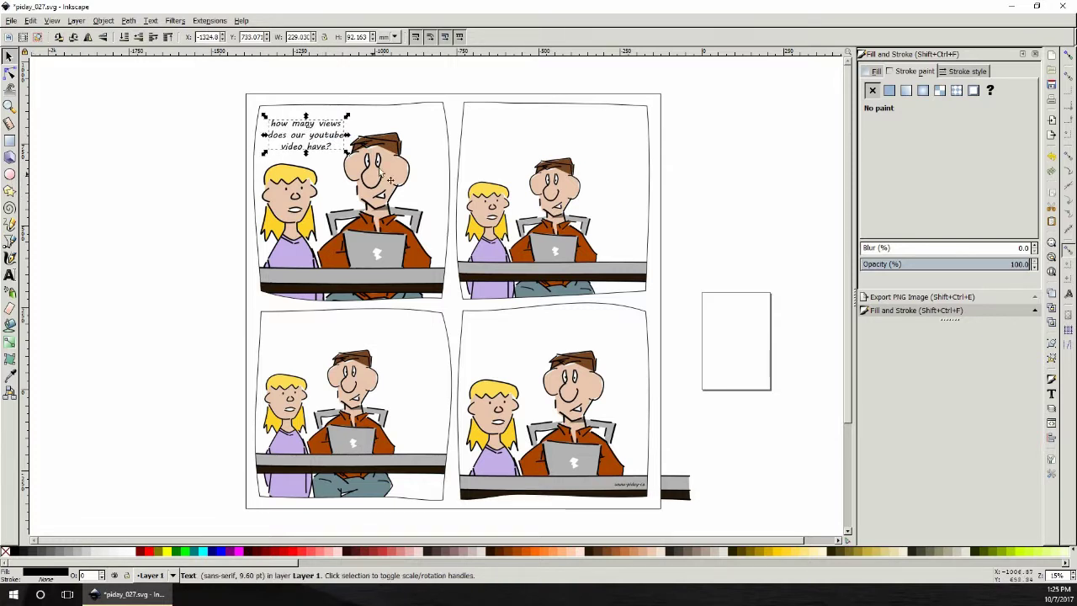
- Paste a copy of the question text outside the comic page and replace its wording with "Sixteen."
right_click(325, 137)
left_click(349, 181)
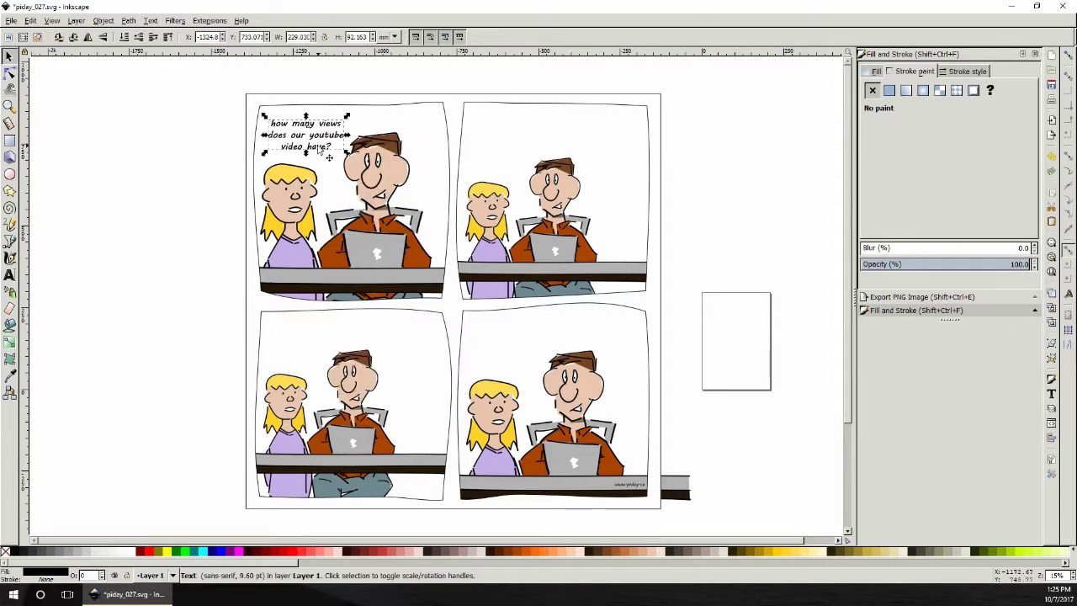
key("ctrl+v")
left_click(10, 275)
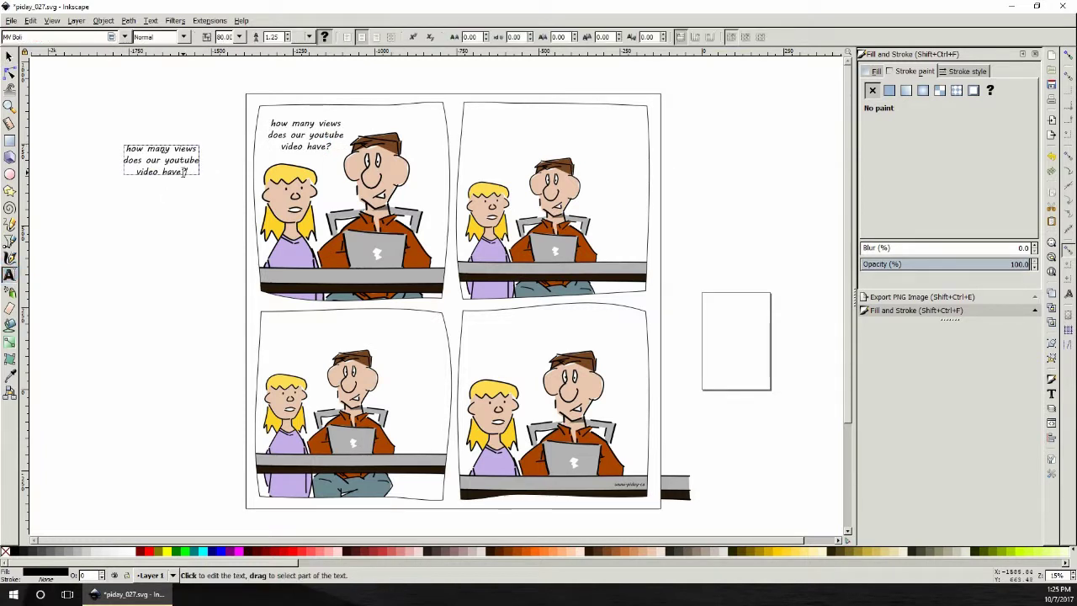
left_click_drag(187, 172, 130, 150)
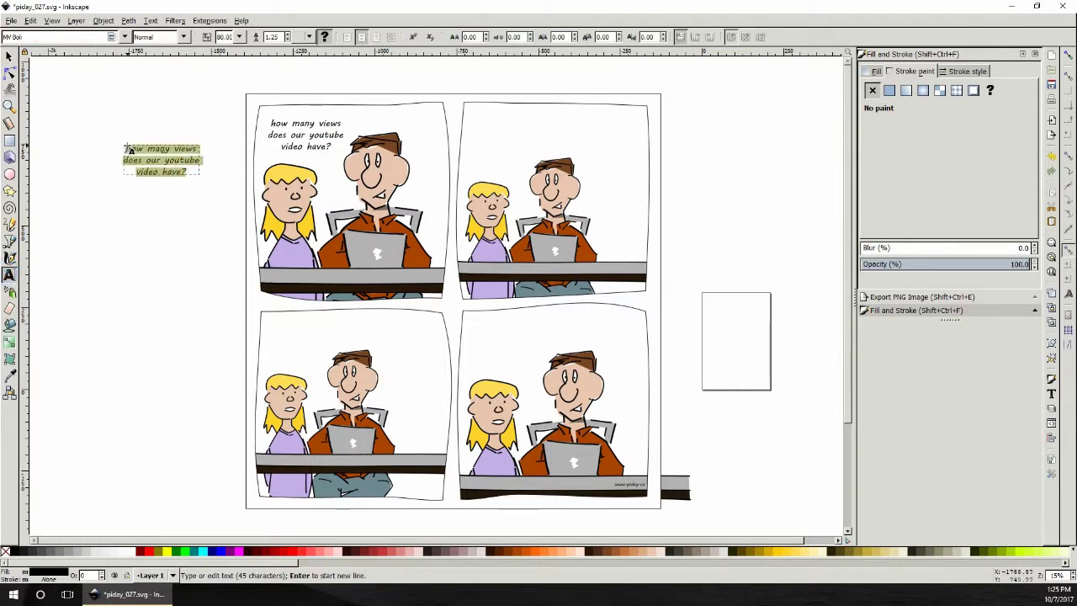
key("BackSpace")
type("sixteen")
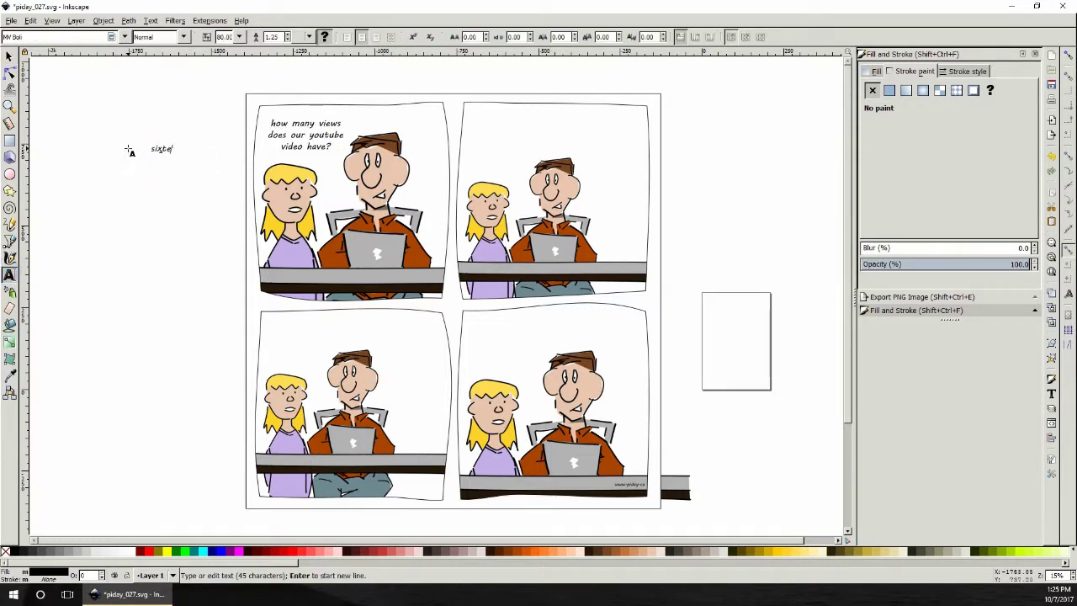
left_click(150, 153)
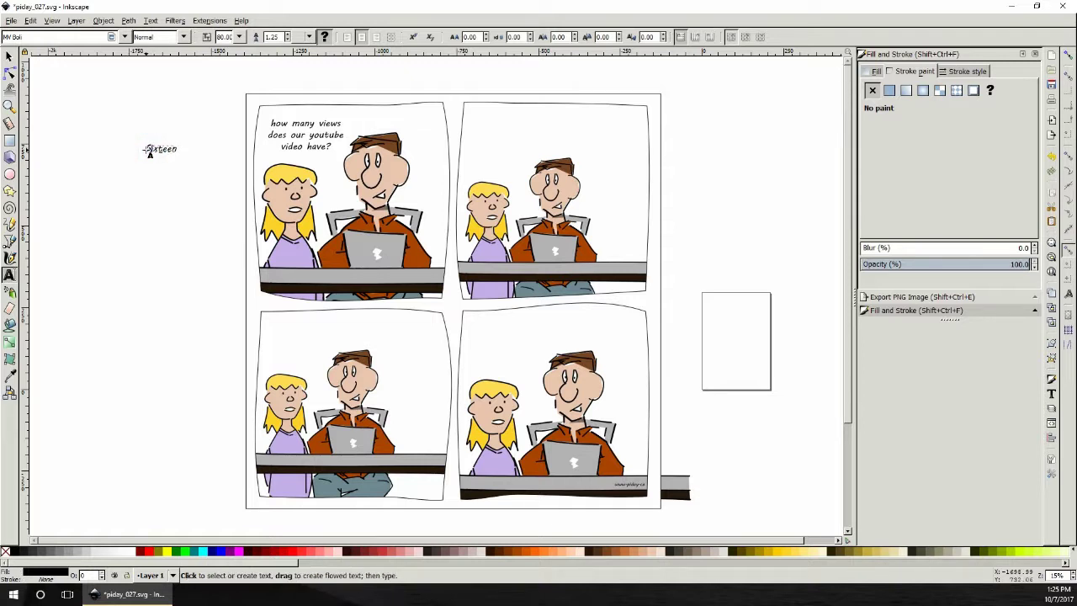
left_click(150, 153)
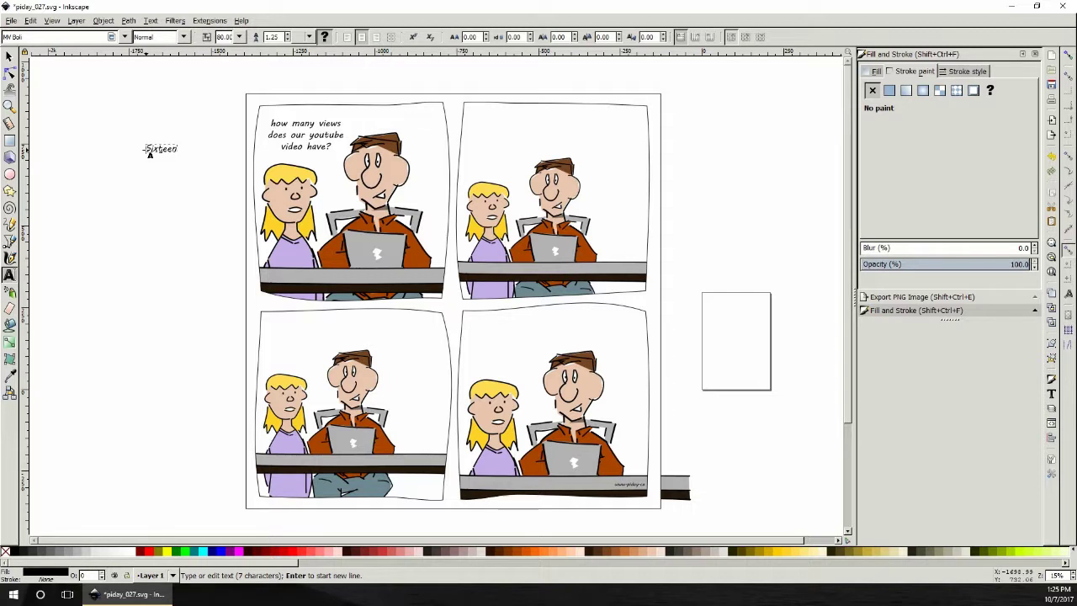
- Move the "Sixteen." text into the upper-left comic panel, above and to the right of the man's head
left_click(8, 56)
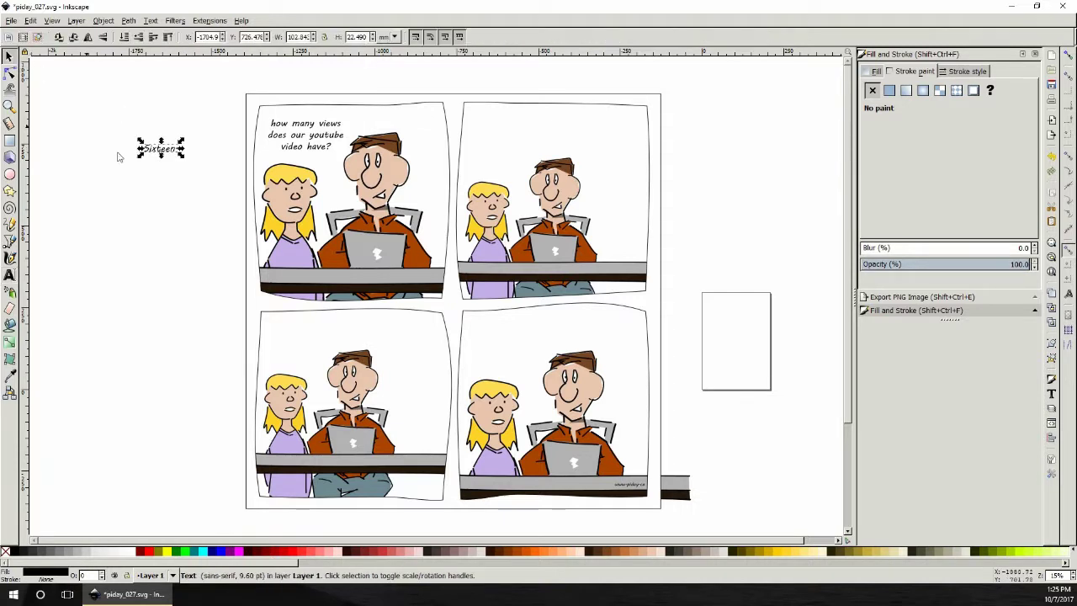
mouse_move(163, 146)
left_mouse_down()
mouse_move(444, 148)
mouse_move(202, 177)
mouse_move(185, 161)
mouse_move(362, 156)
mouse_move(437, 175)
mouse_move(433, 128)
mouse_move(416, 125)
left_mouse_up()
left_click(160, 149)
left_click(185, 168)
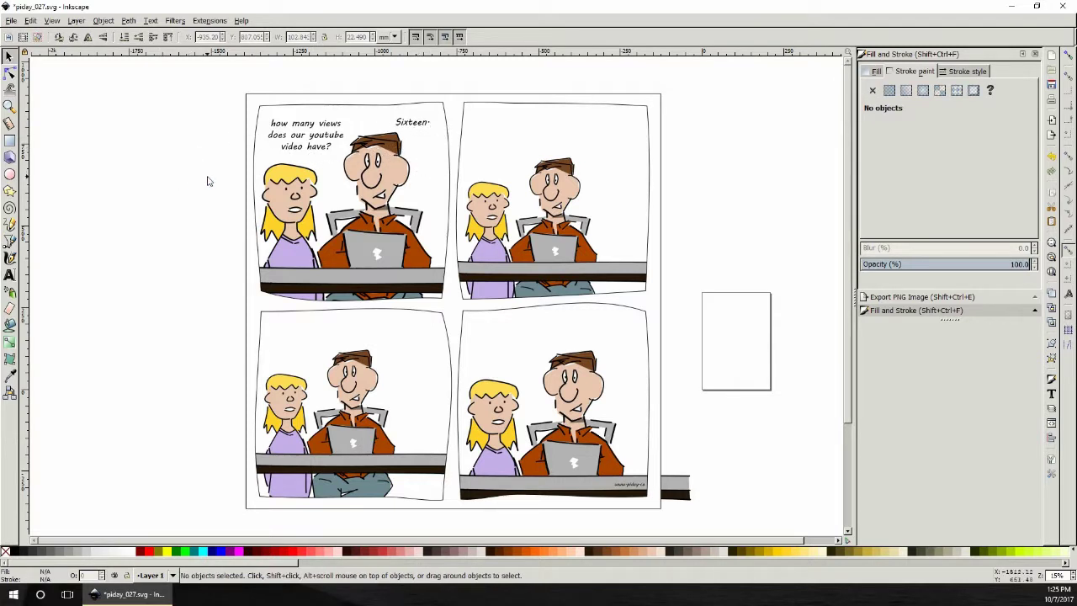
- Lower the pupil in the right-hand eye of the upper-left panel's man to the bottom of the eye
left_click(9, 106)
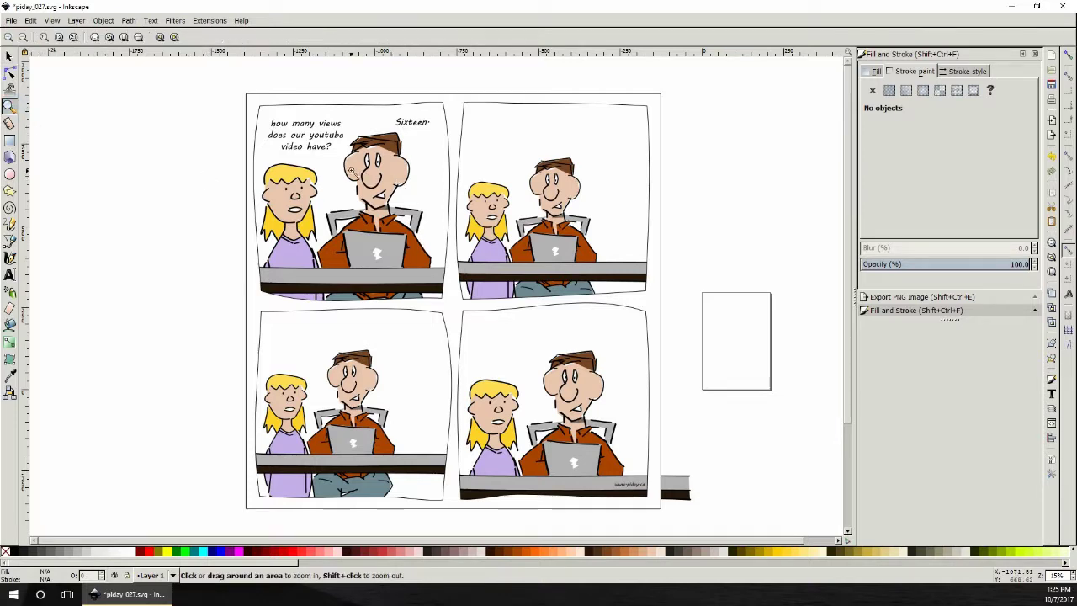
left_click(352, 171)
left_click(351, 172)
left_click(352, 171)
key("s")
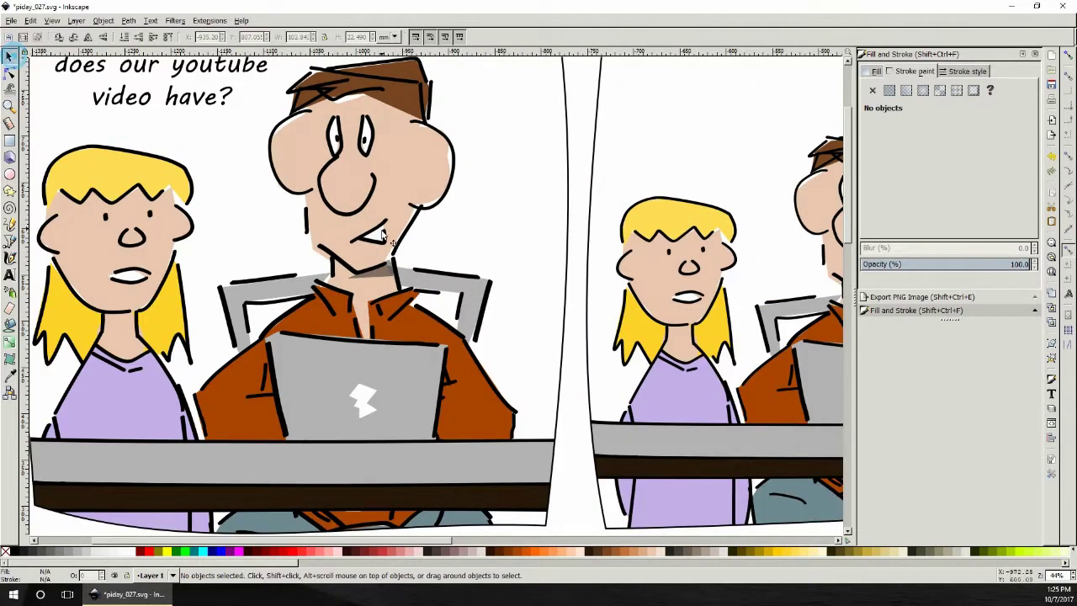
left_click(383, 236)
scroll(295, 248, "up", 2)
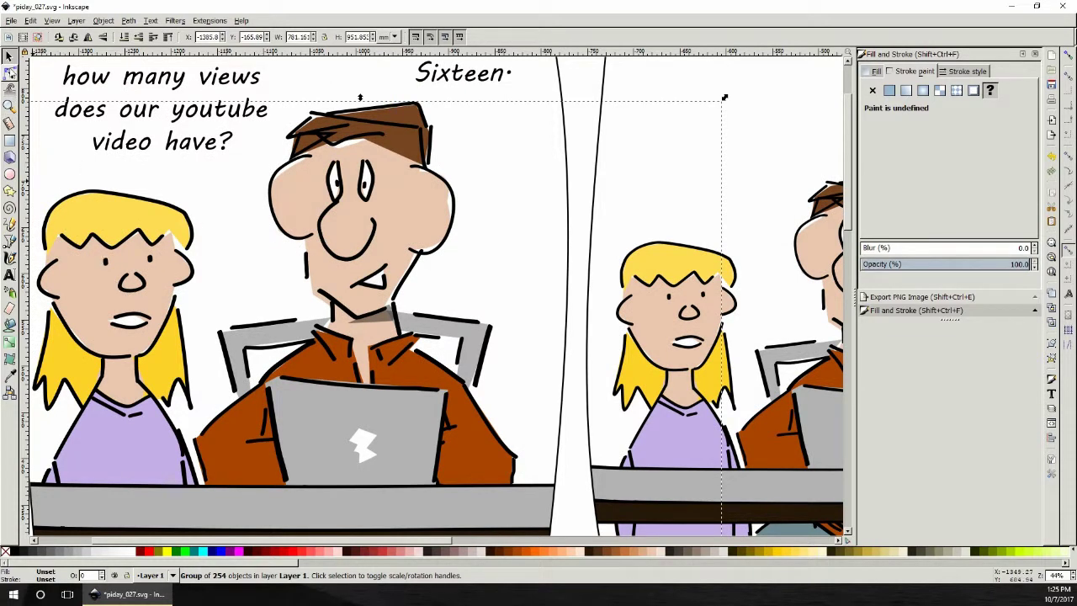
left_click(9, 72)
left_click(364, 183)
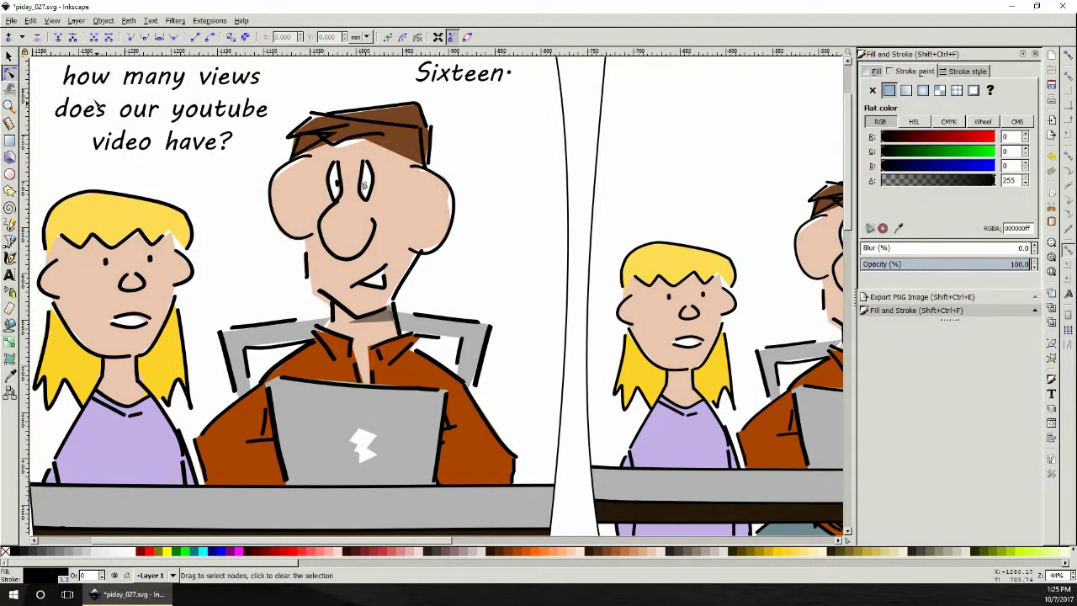
left_click(9, 55)
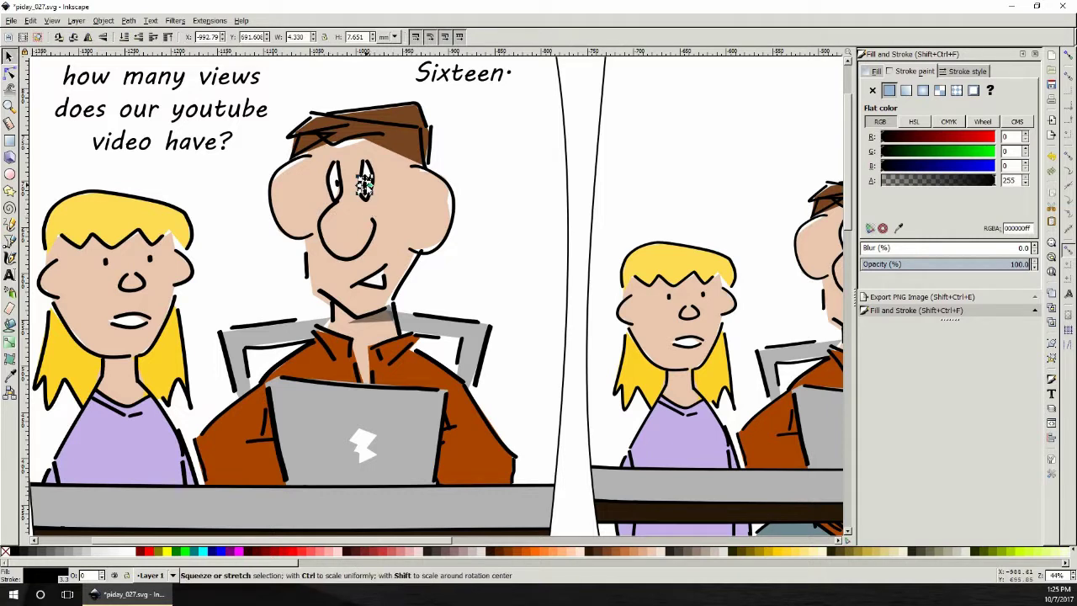
left_click_drag(372, 196, 367, 196)
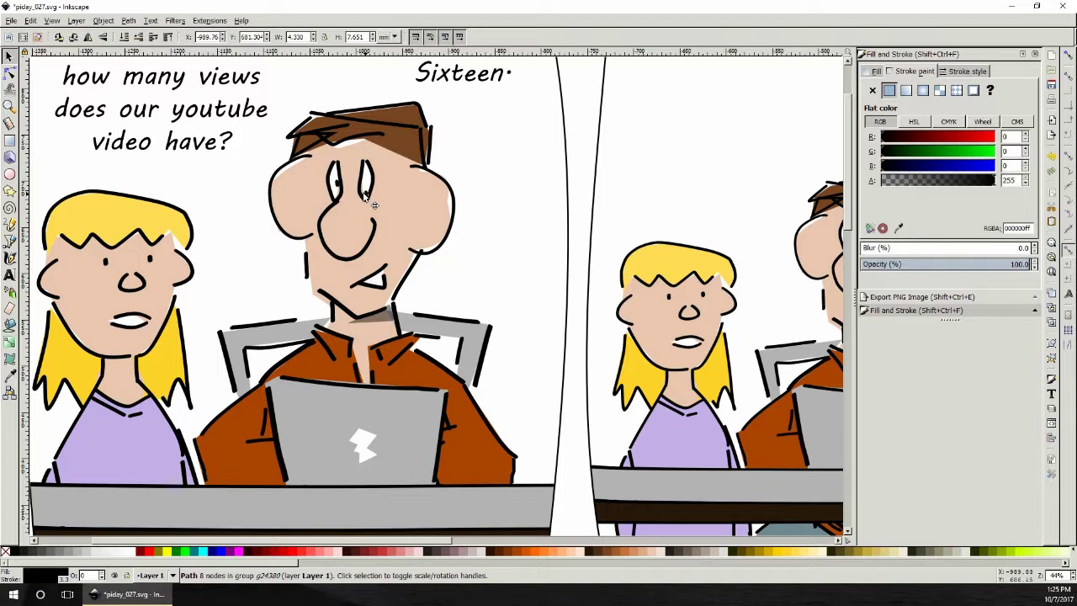
- Lower the pupil in the left-hand eye of the upper-left panel's man to match the other eye
left_click(337, 181)
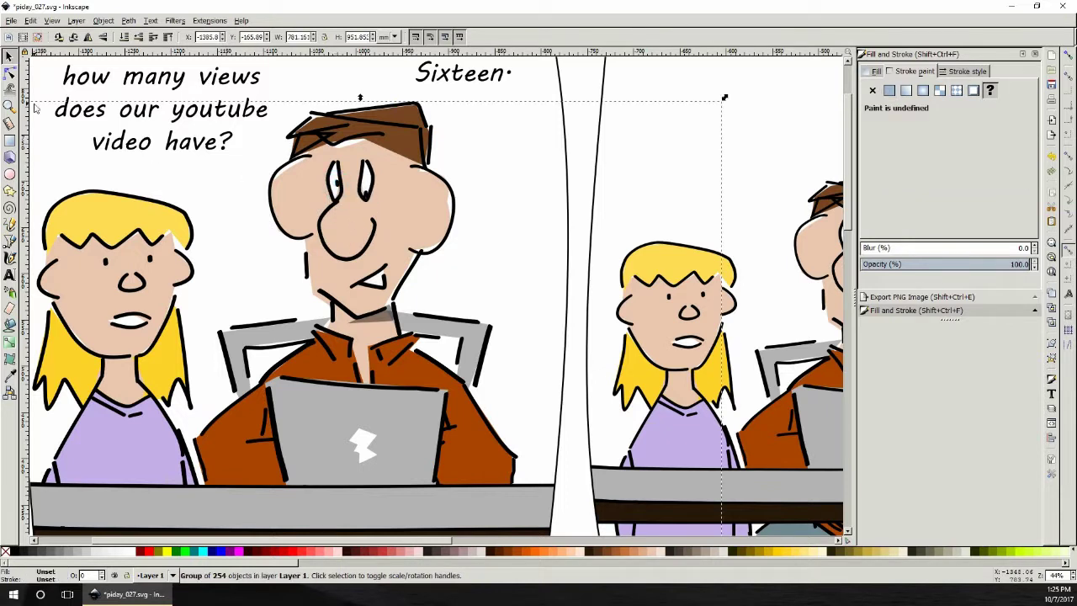
left_click(9, 74)
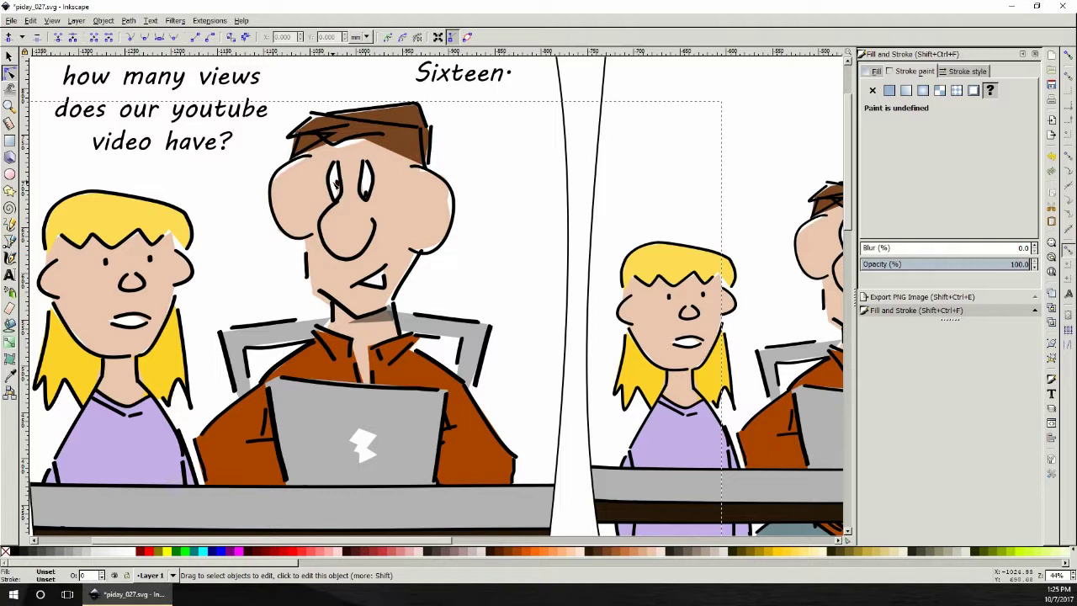
left_click(335, 183)
key("s")
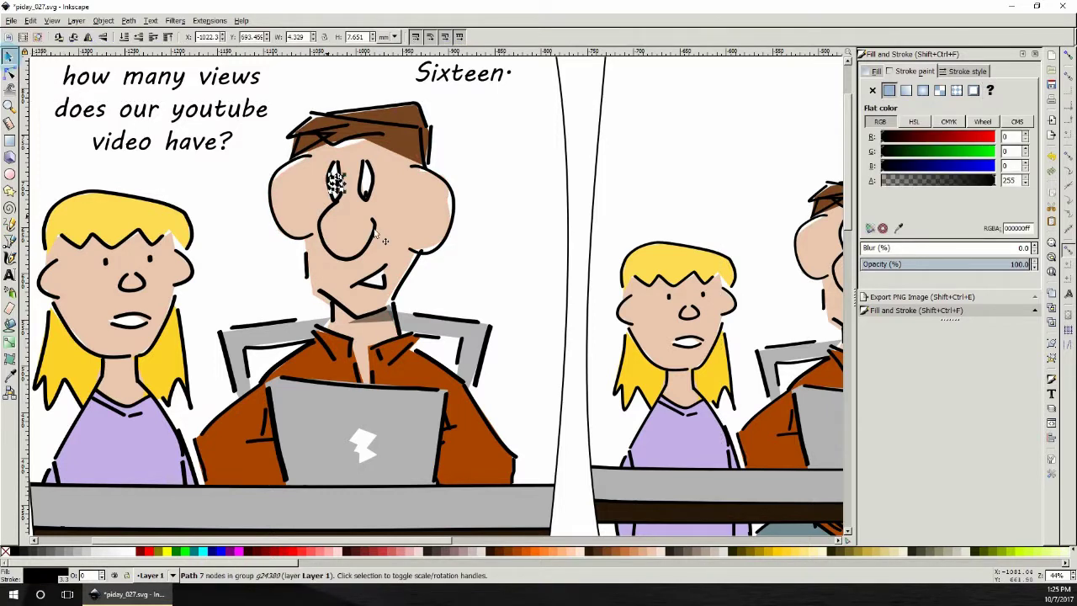
left_click_drag(336, 185, 335, 198)
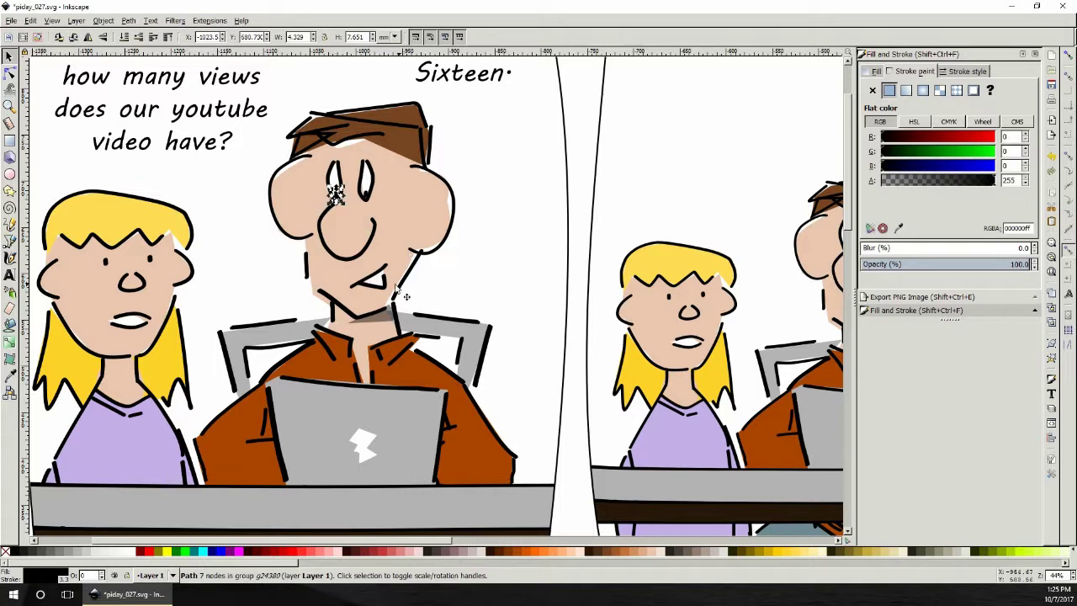
- Ungroup the upper-left panel's character artwork so that its parts can be edited individually
left_click(284, 145)
left_click(102, 22)
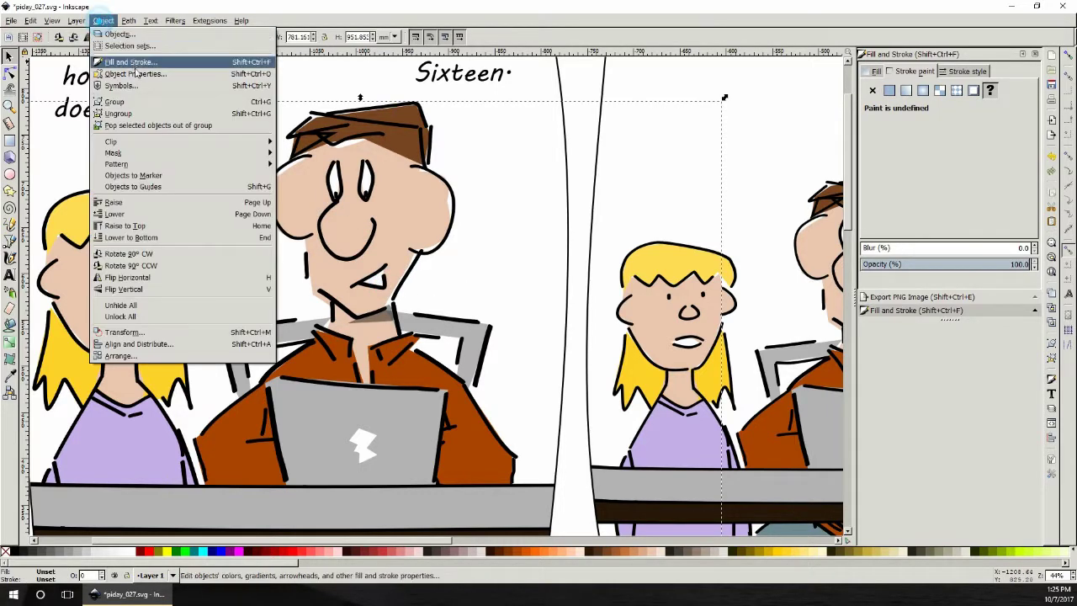
left_click(135, 112)
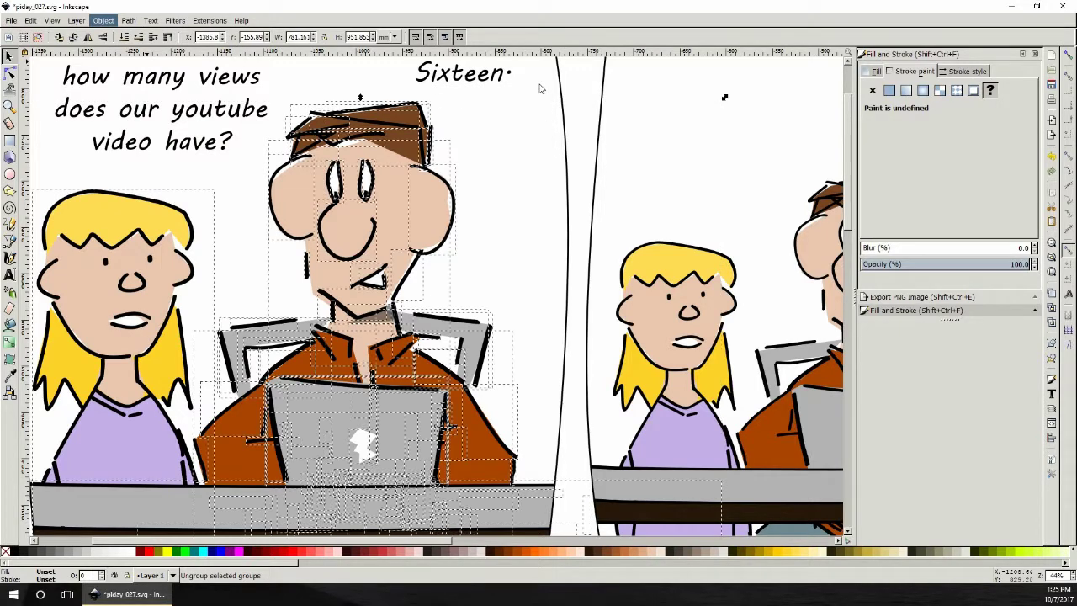
left_click(503, 243)
- Delete the existing mouth pieces from the man's face in the upper-left panel, including the slanted line
scroll(499, 242, "down", 2)
scroll(499, 241, "down", 2)
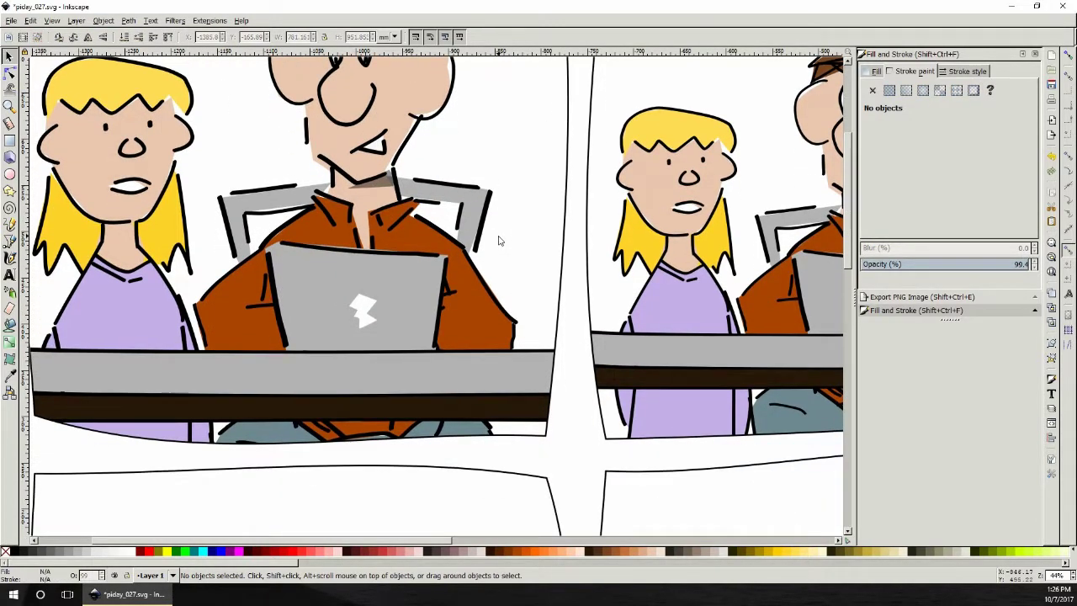
scroll(500, 242, "up", 3)
left_click(386, 263)
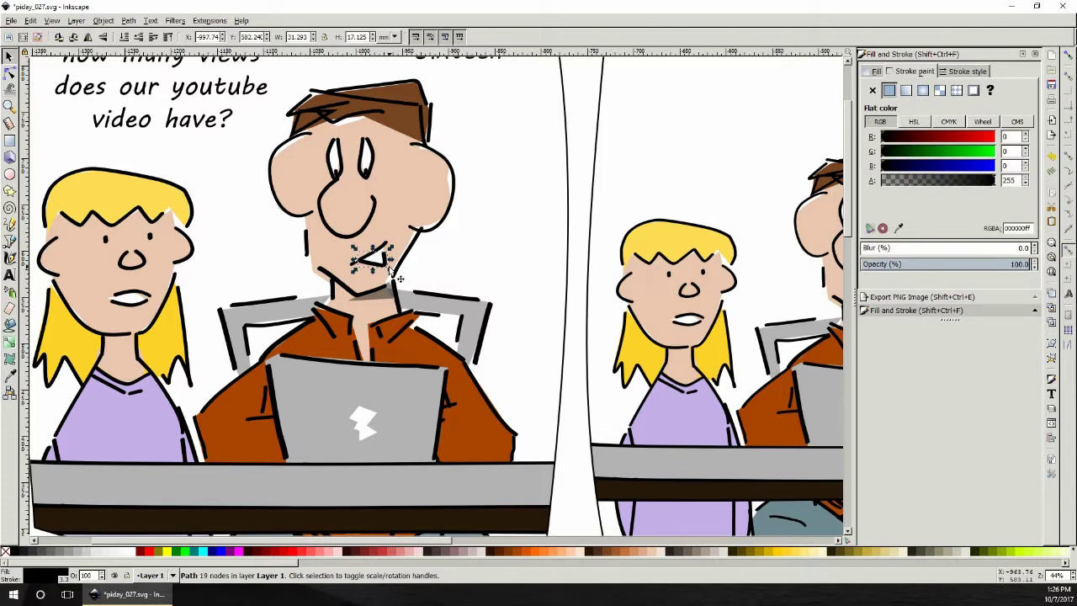
key("Escape")
left_click(380, 259)
key("Escape")
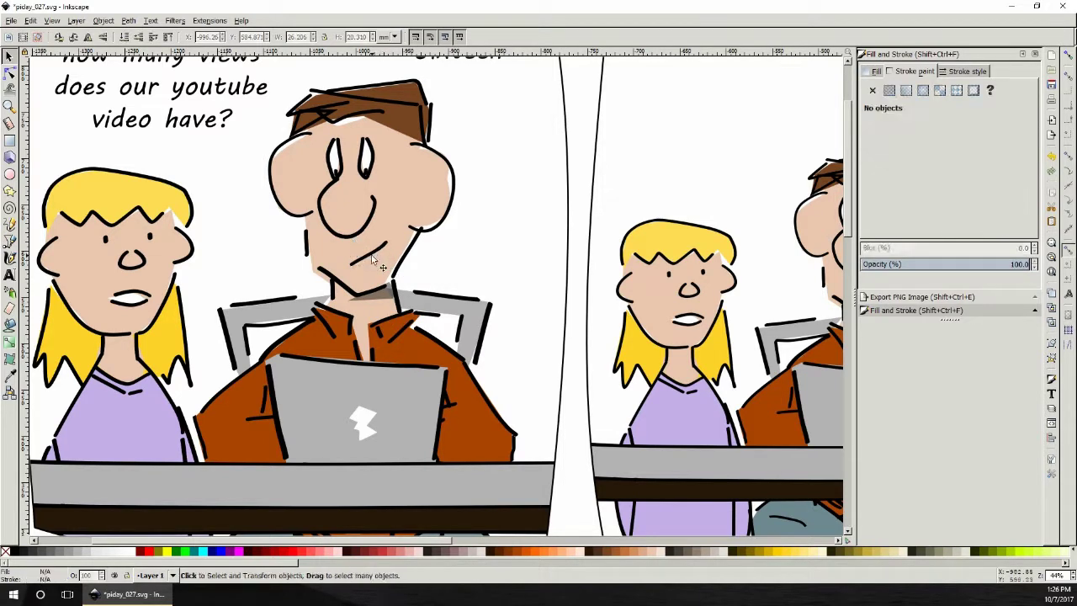
left_click(375, 261)
key("Escape")
- Draw a short horizontal calligraphic mouth line above the man's chin, with black fill and a flat black stroke
left_click(9, 257)
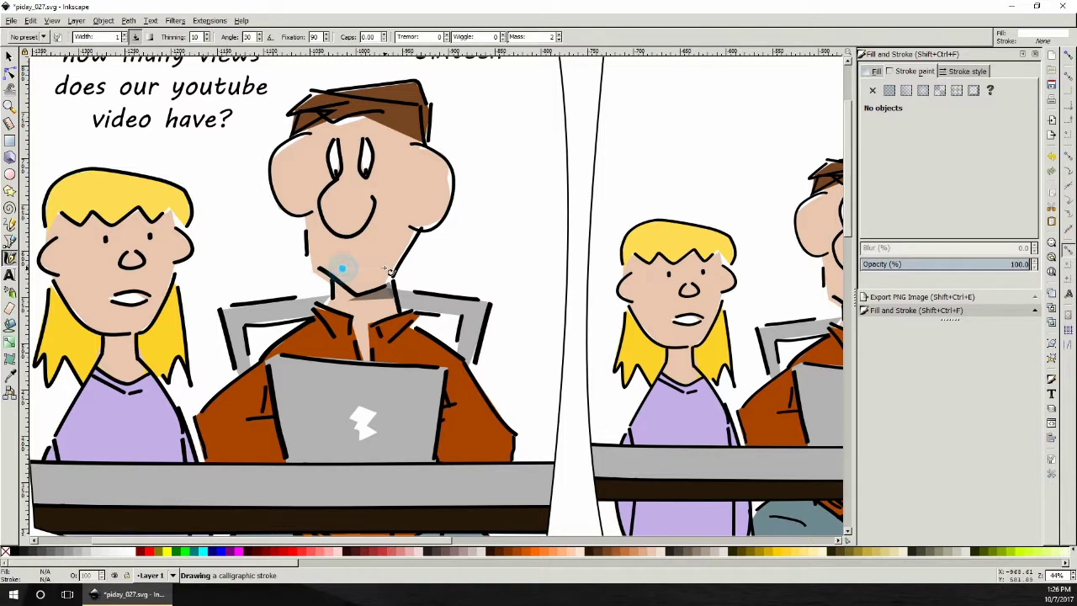
left_click(6, 549)
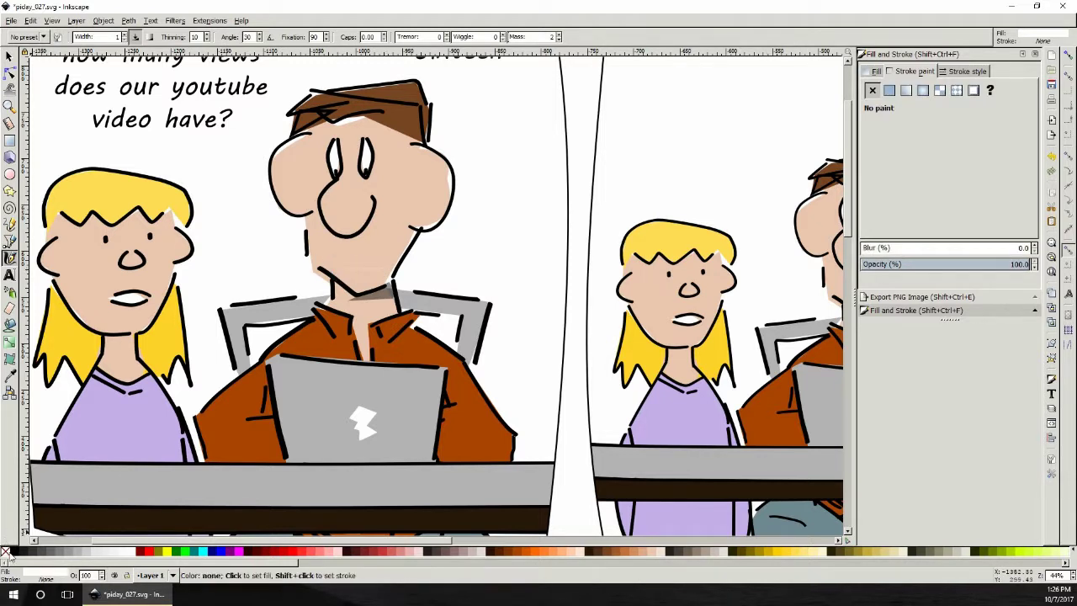
left_click(17, 552)
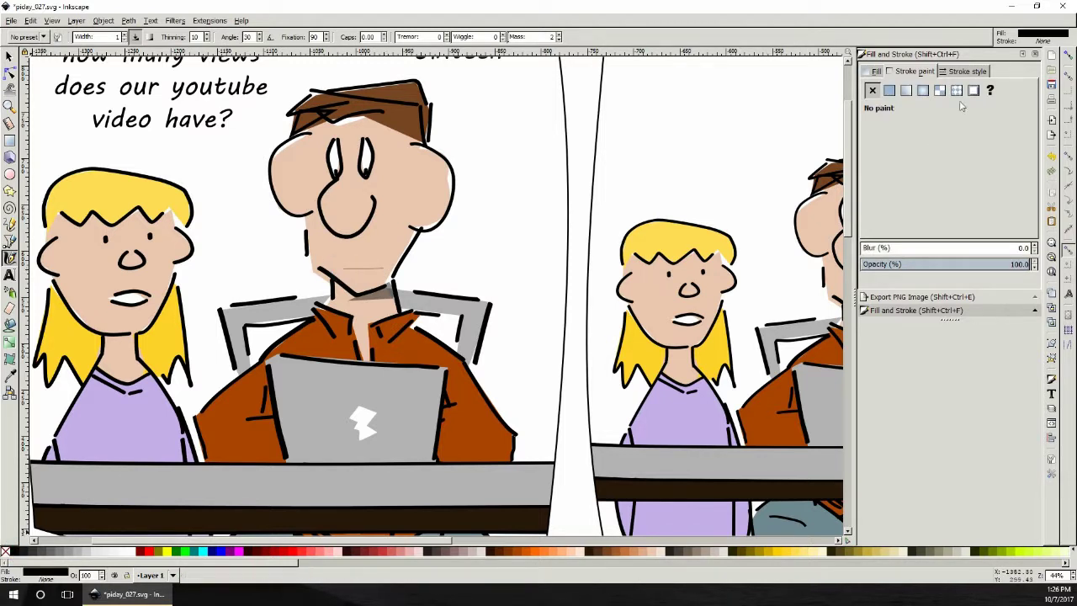
left_click(890, 91)
- Switch the mouth line's stroke width unit to px and set the width to 9
left_click(967, 72)
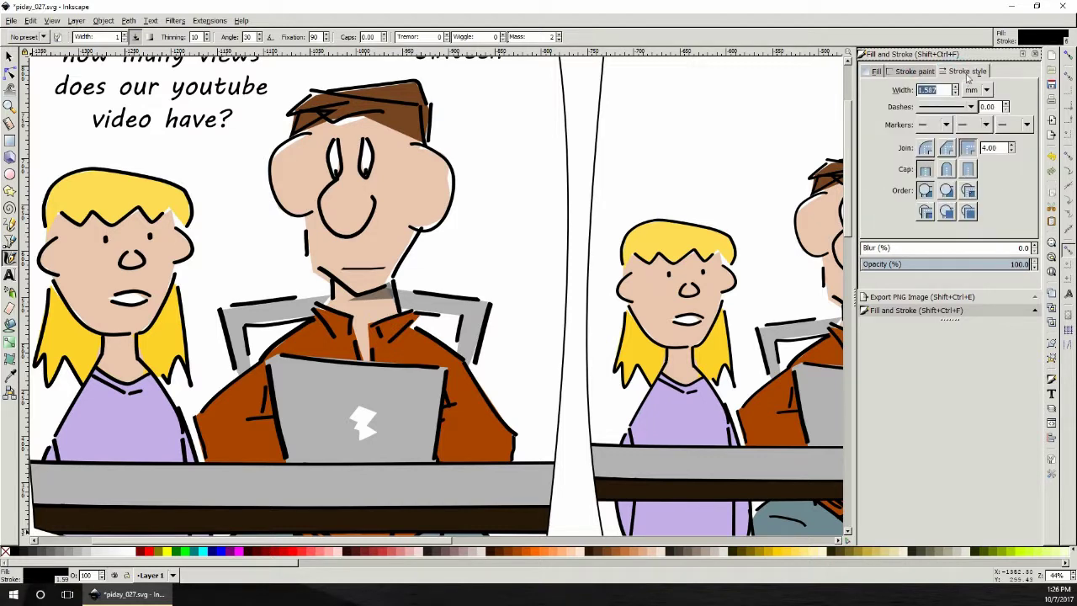
left_click(977, 89)
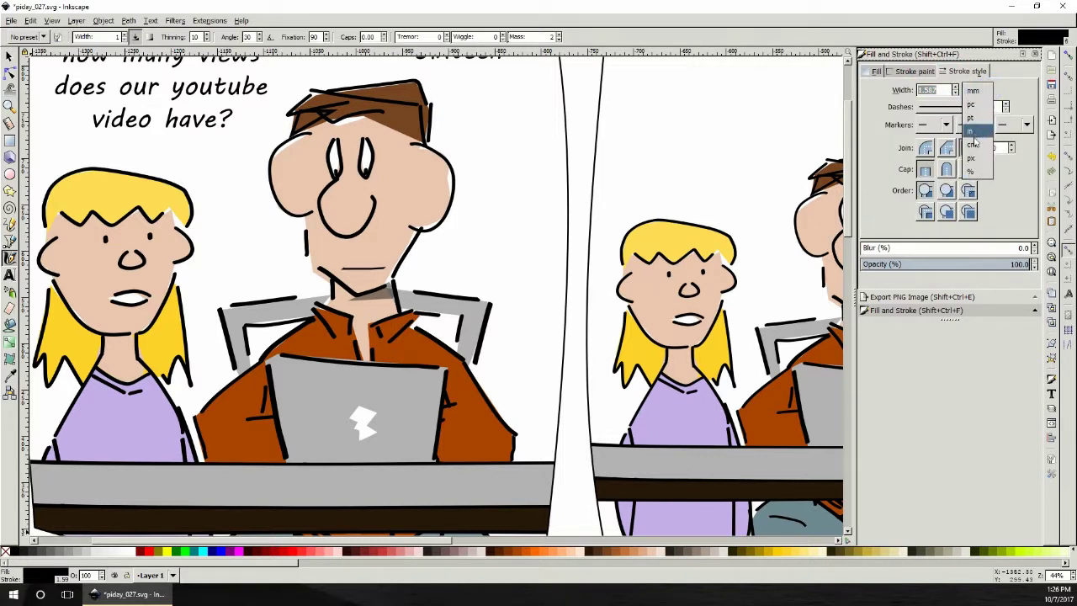
left_click(974, 160)
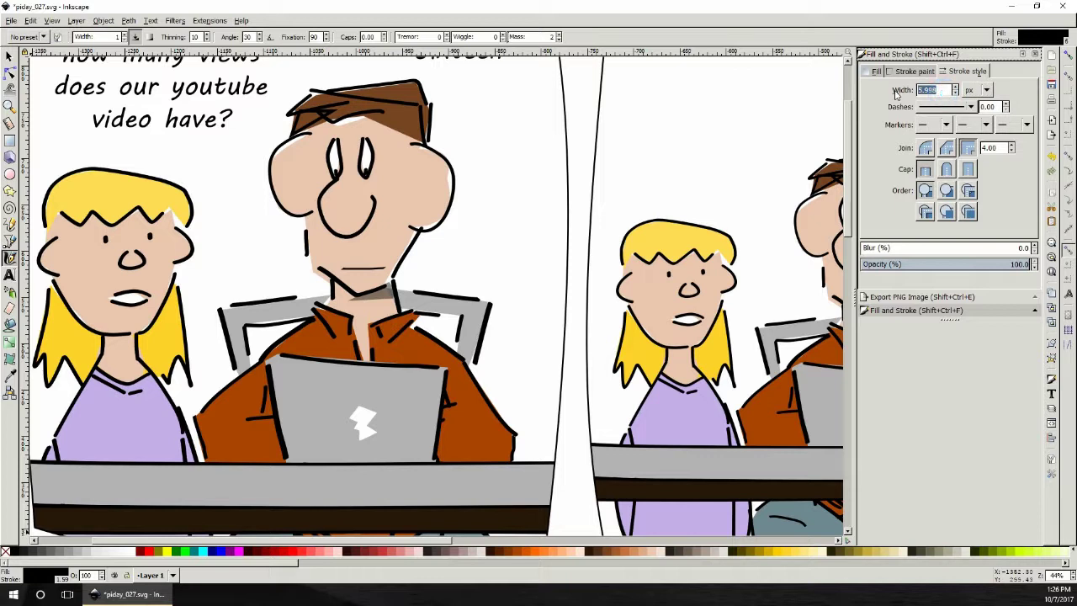
type("6")
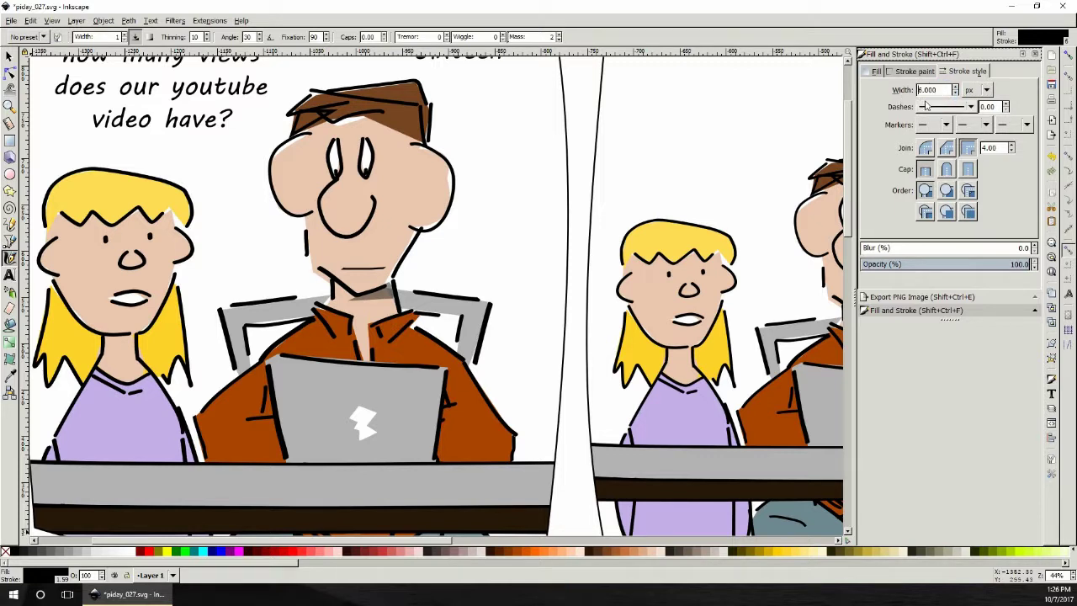
key("Return")
type("9")
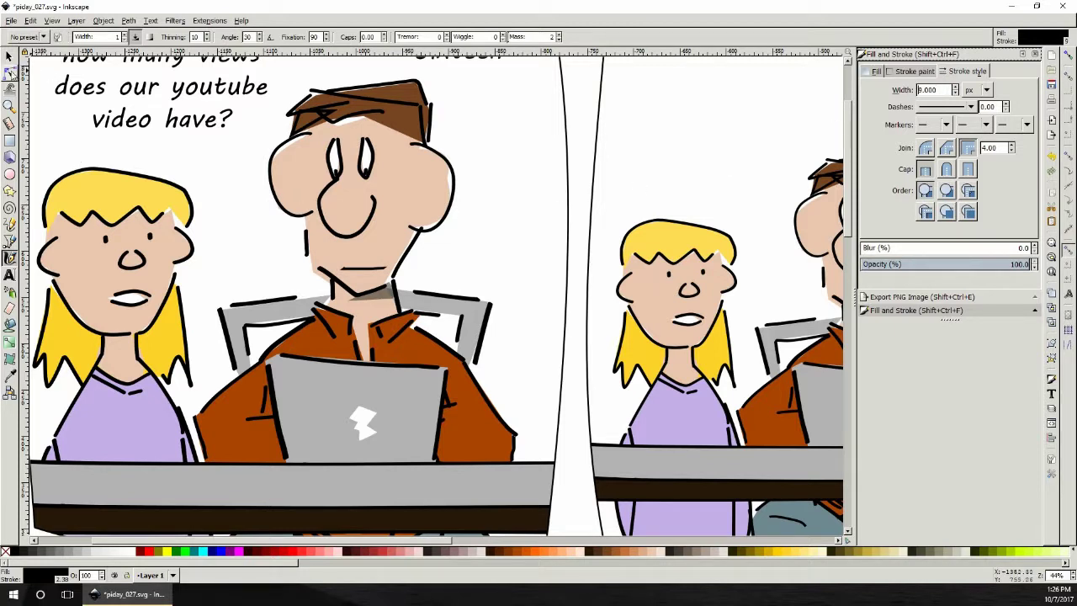
- Trim the nodes at the mouth line's left tip and shift the line slightly up and to the left
left_click(11, 73)
left_click(345, 271)
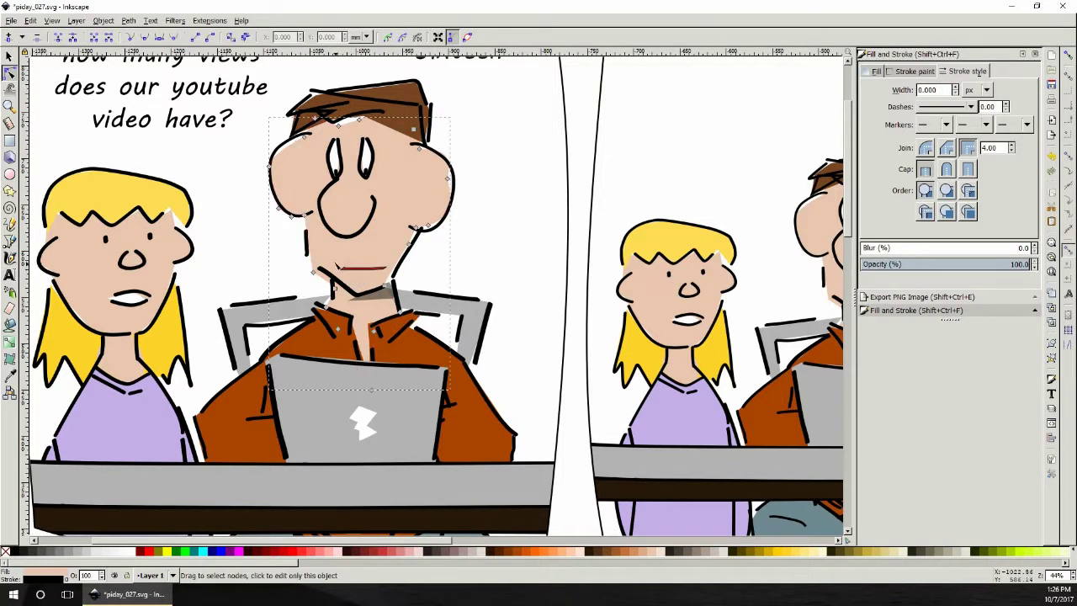
left_click(348, 275)
mouse_move(325, 249)
left_mouse_down()
mouse_move(354, 266)
mouse_move(350, 281)
left_mouse_up()
key("Escape")
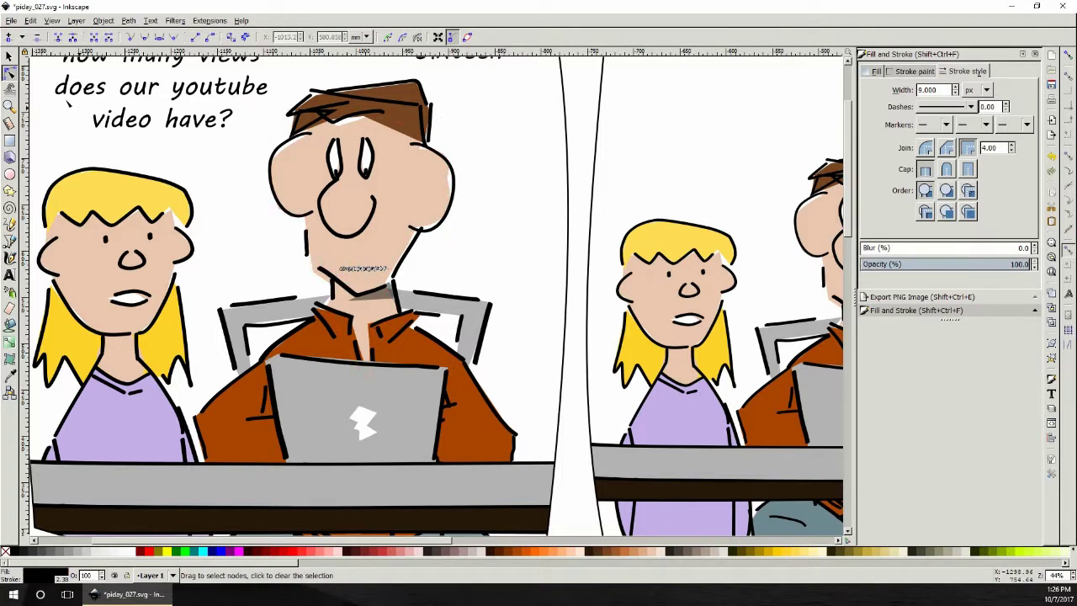
key("s")
left_click(462, 272)
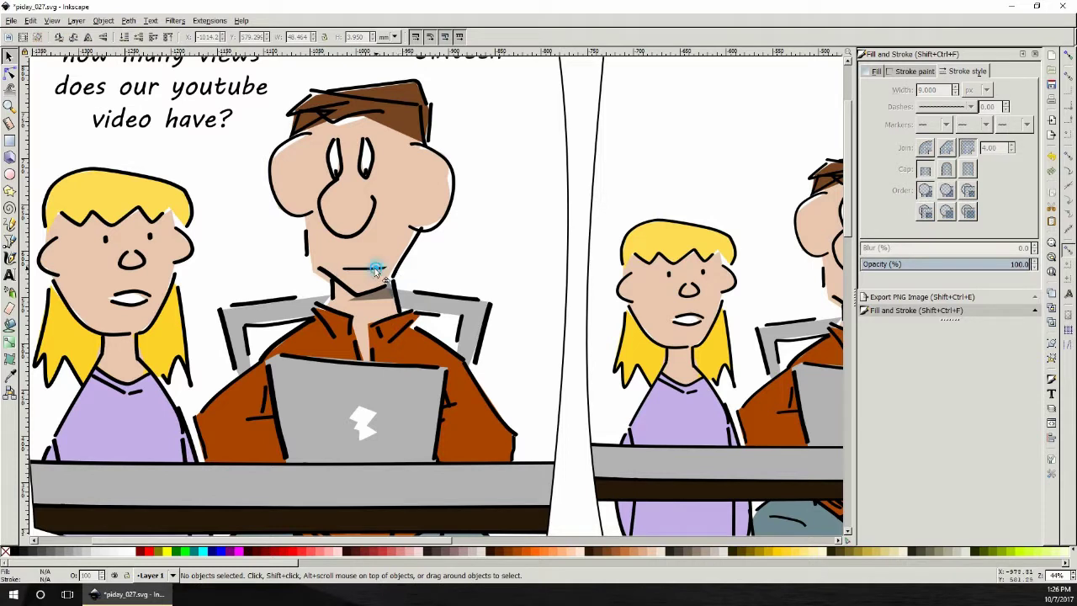
left_click_drag(373, 270, 370, 270)
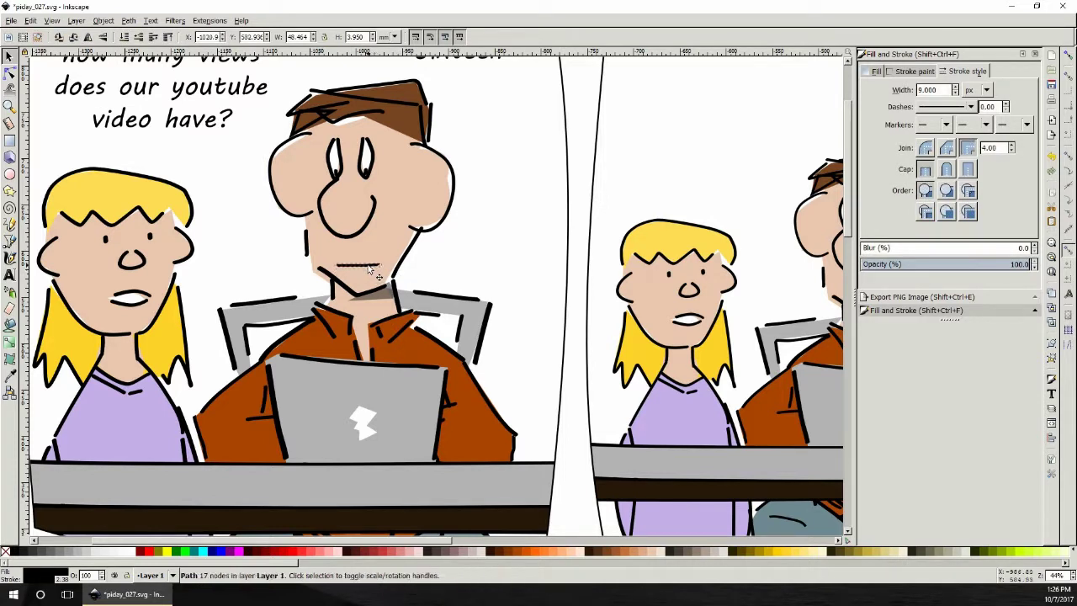
left_click(9, 258)
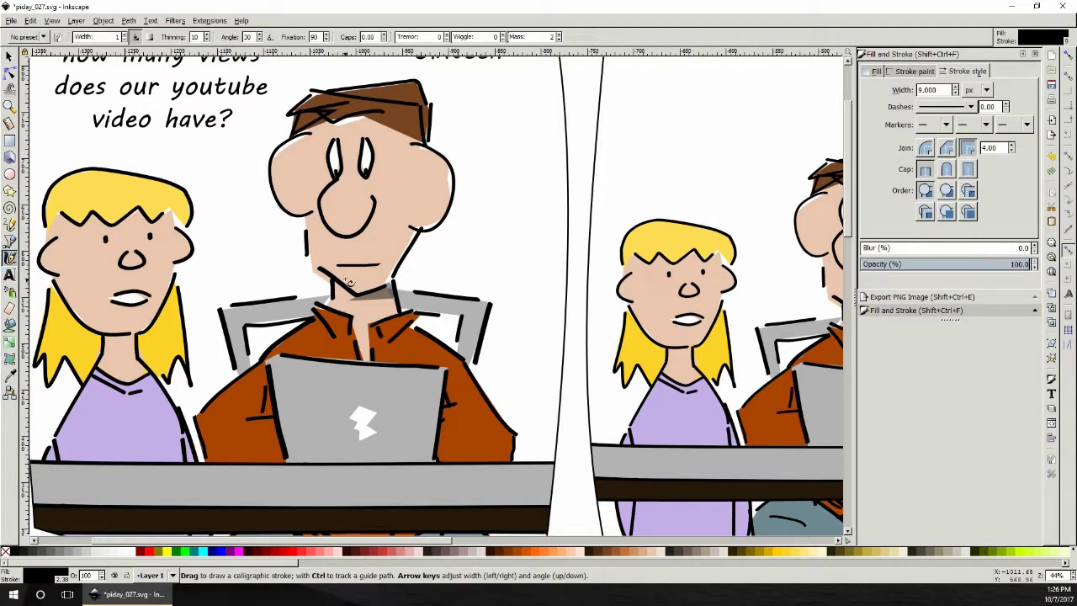
mouse_move(344, 266)
left_mouse_down()
mouse_move(364, 282)
mouse_move(377, 268)
left_mouse_up()
key("Escape")
left_click_drag(338, 267, 384, 269)
key("Escape")
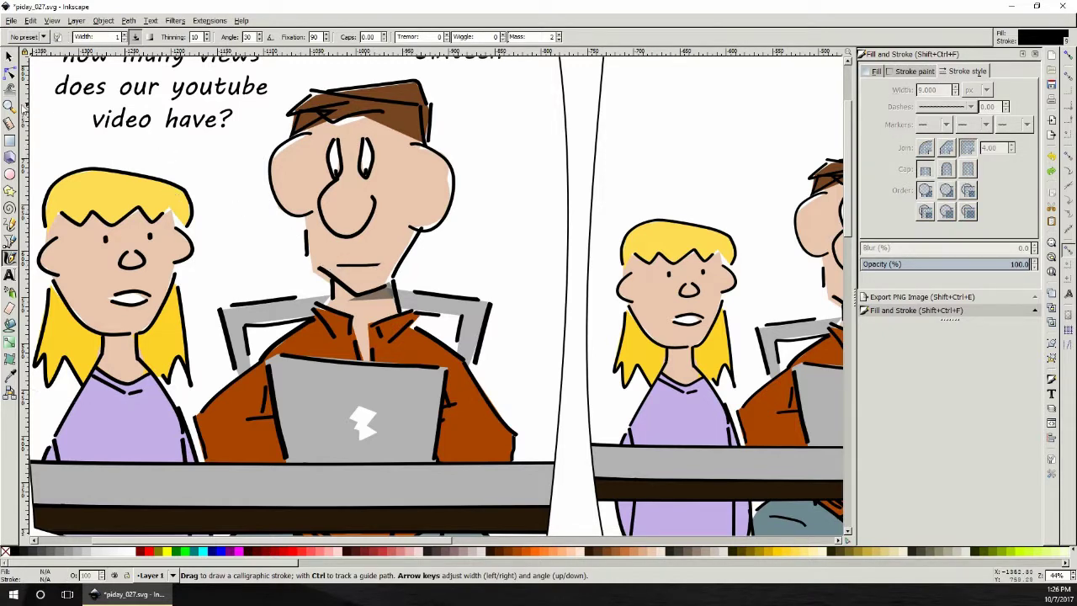
- Thicken the man's mouth line to a stroke width of 12 px
left_click(8, 107)
left_click(352, 266)
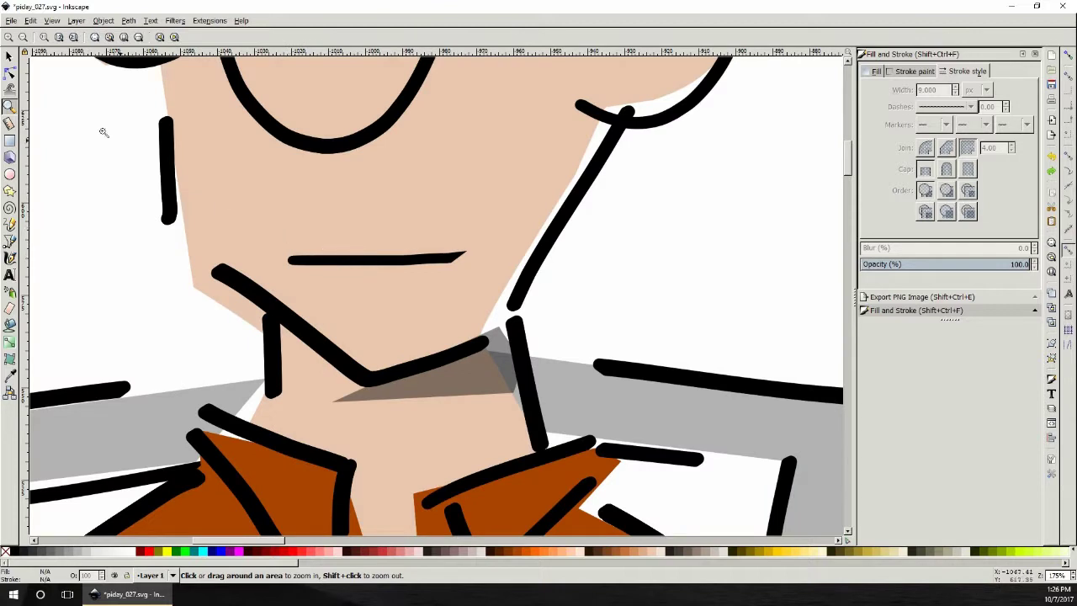
left_click(8, 56)
left_click(399, 256)
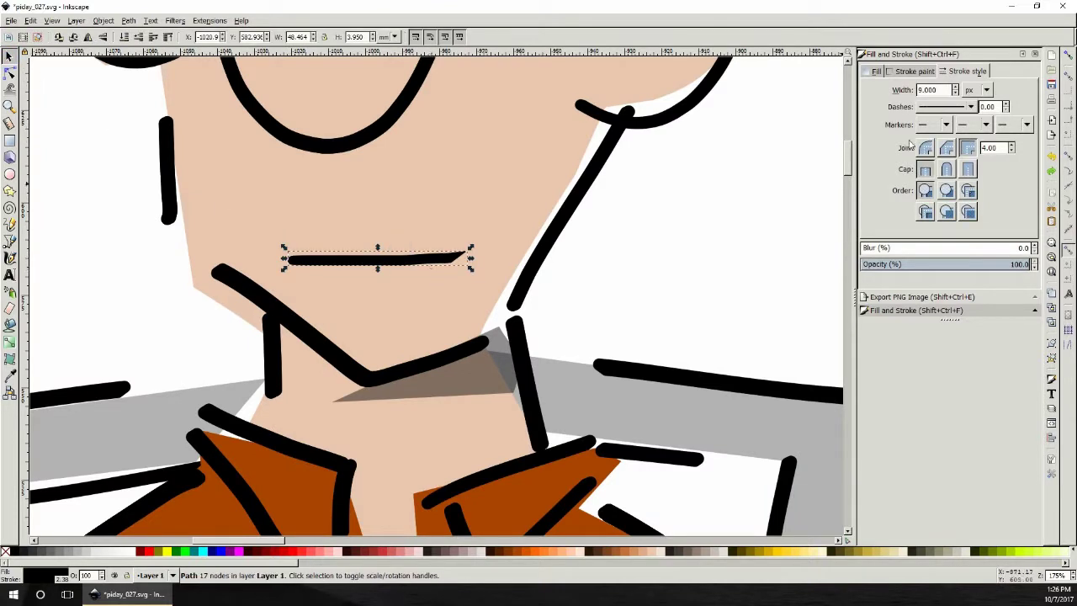
left_click(956, 89)
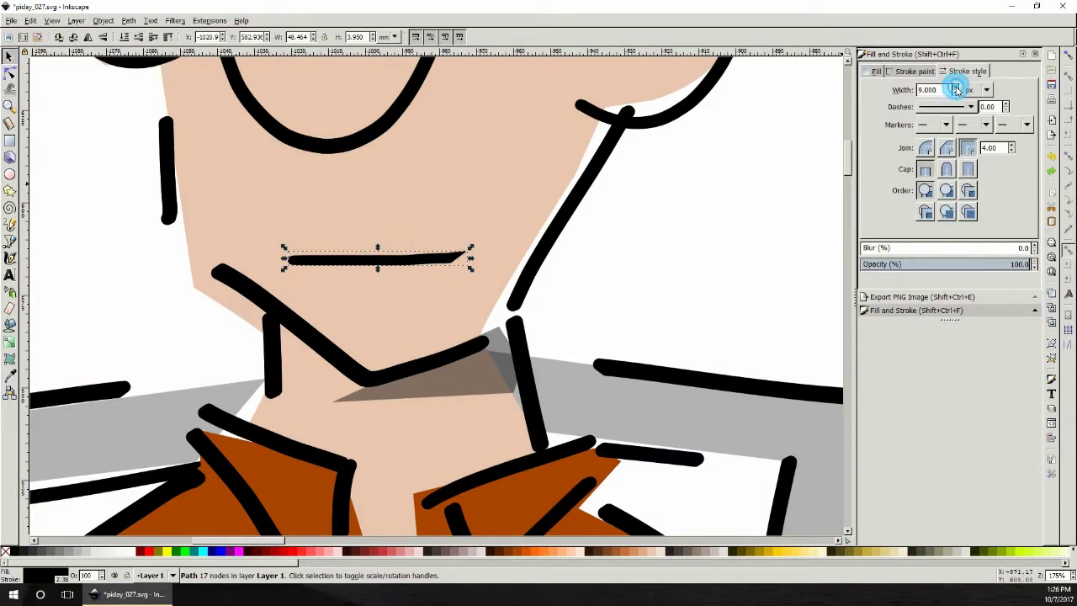
left_click(956, 88)
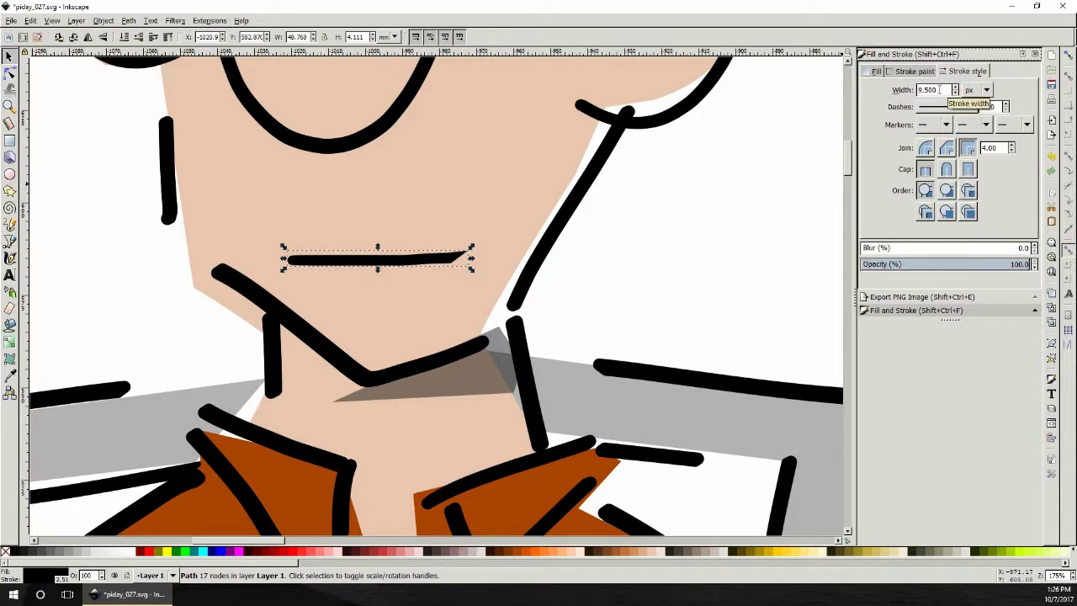
left_click_drag(941, 89, 906, 90)
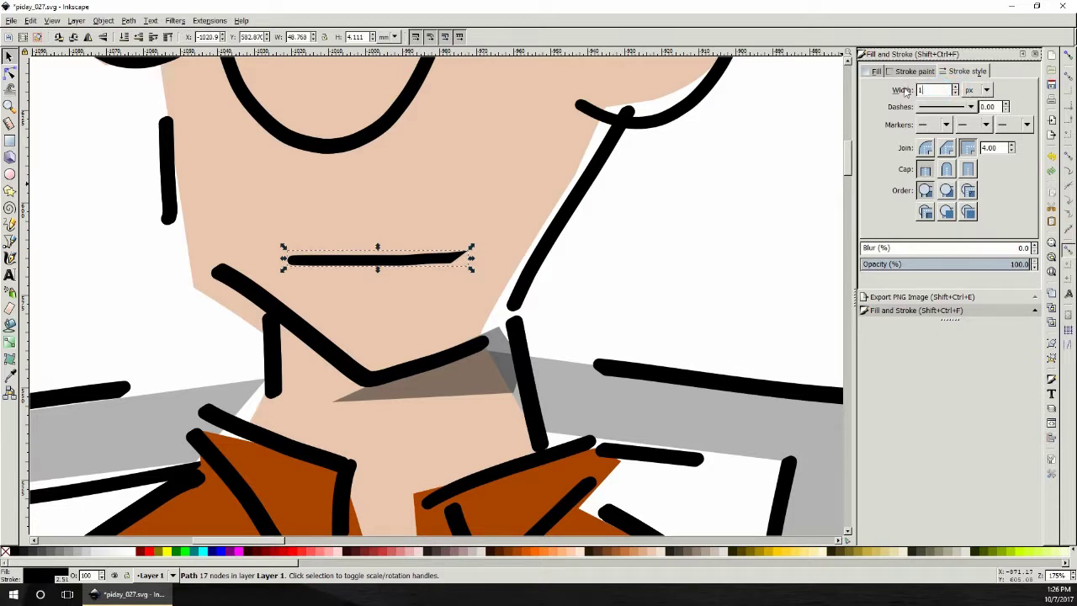
key("Return")
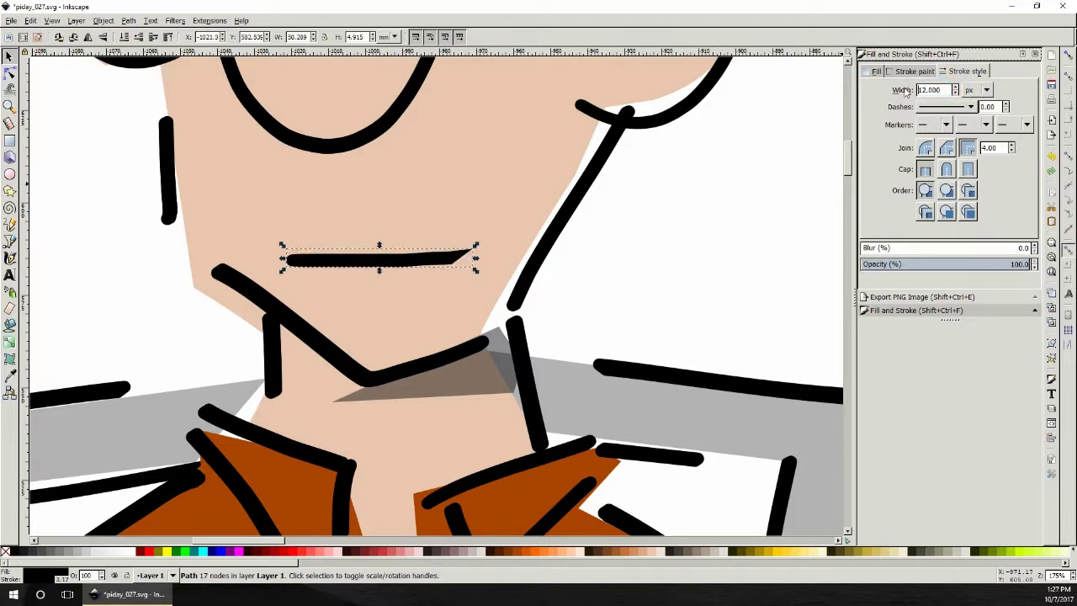
- Draw a V-shaped calligraphic lower lip beneath the right part of the man's mouth line
left_click(10, 257)
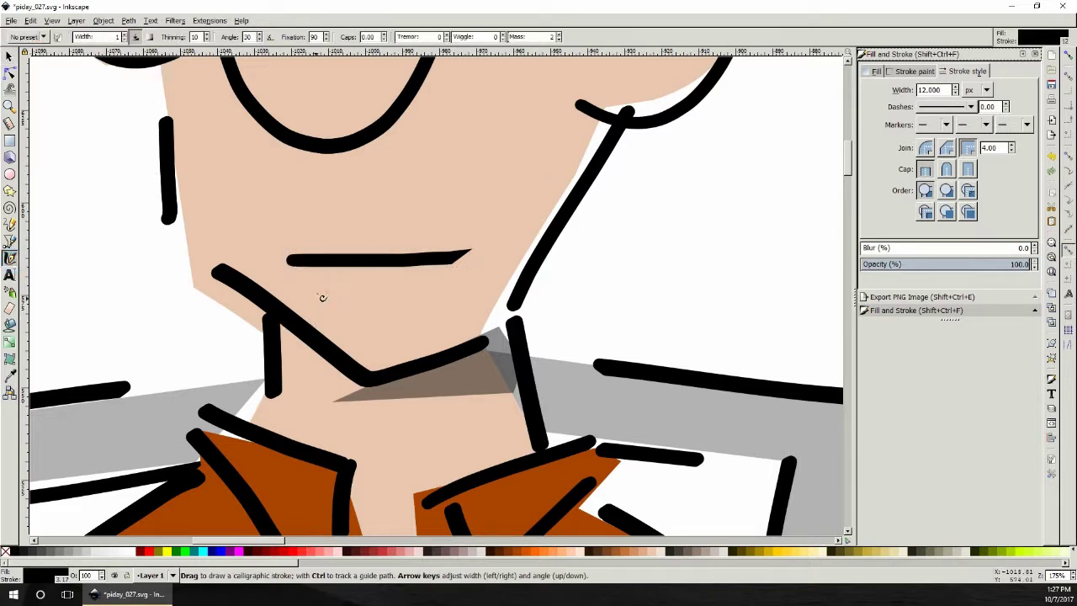
left_click_drag(315, 267, 395, 301)
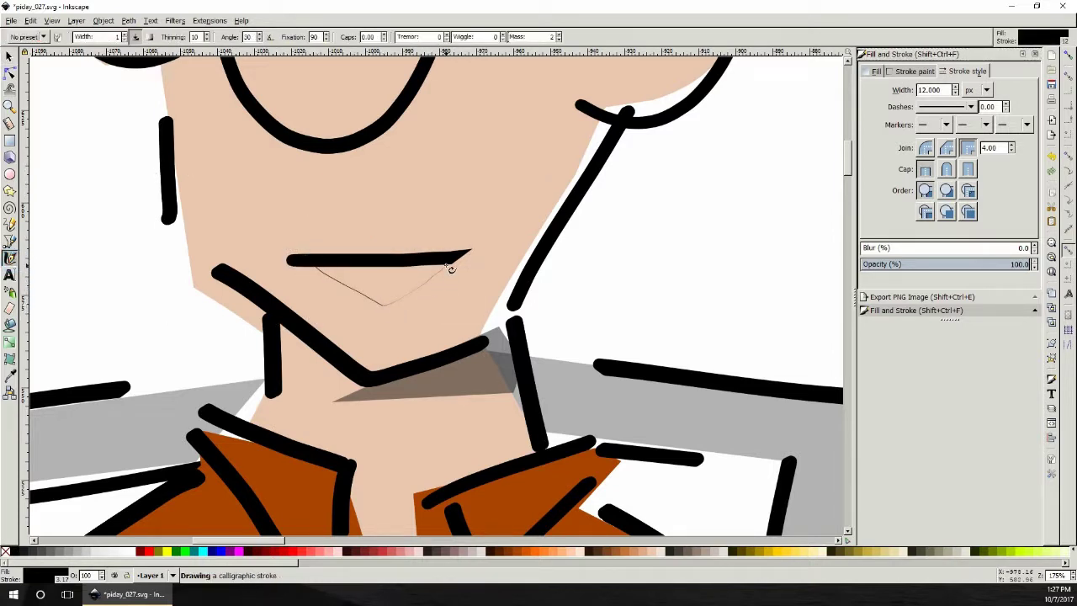
left_click_drag(451, 269, 450, 268)
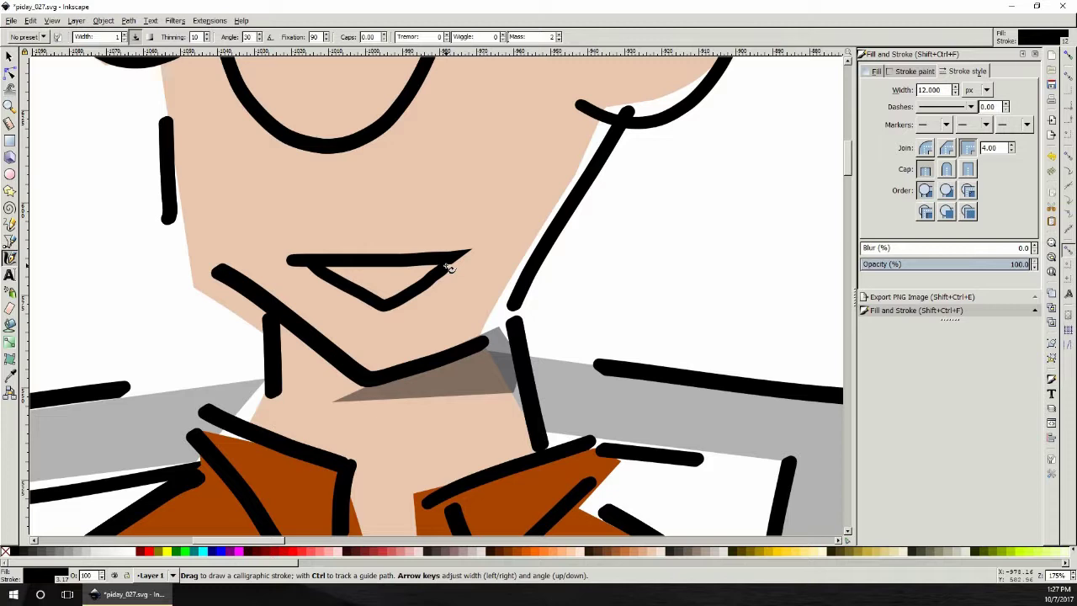
key("ctrl+z")
mouse_move(341, 266)
left_mouse_down()
mouse_move(397, 312)
mouse_move(458, 265)
left_mouse_up()
- Trace the triangular mouth opening as a closed Pen path between the mouth line and lower lip, and fill it white
scroll(481, 320, "up", 5)
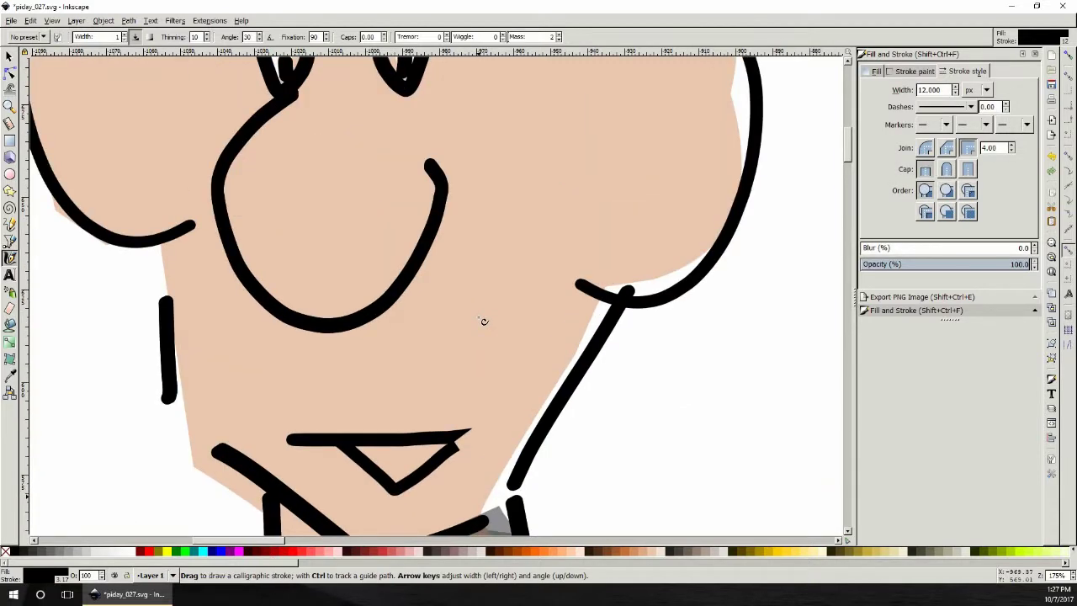
scroll(484, 320, "down", 3)
scroll(484, 320, "down", 3)
left_click(9, 241)
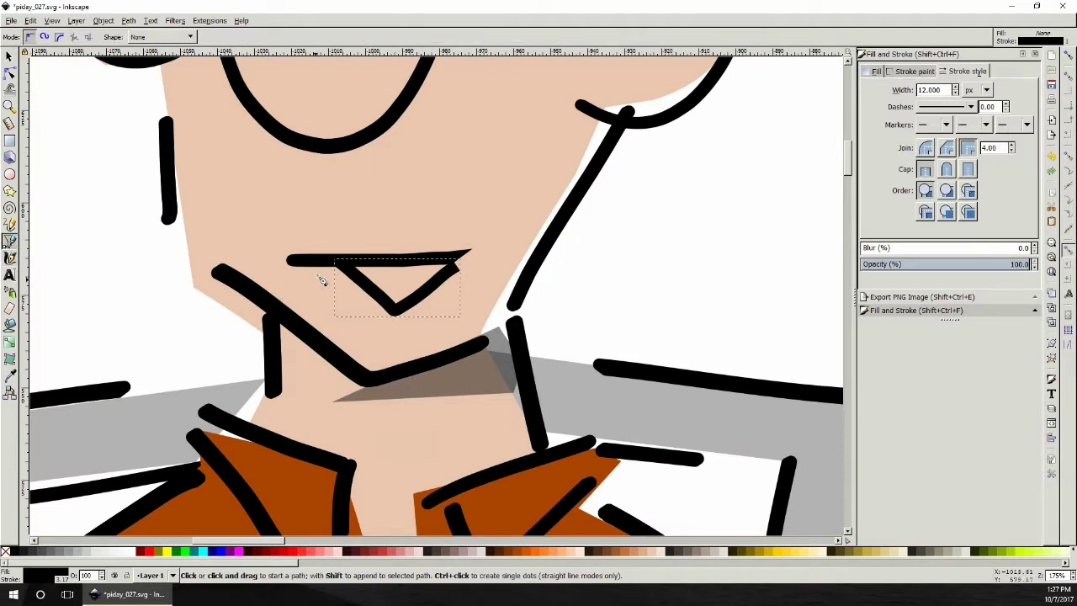
left_click(341, 261)
left_click(394, 308)
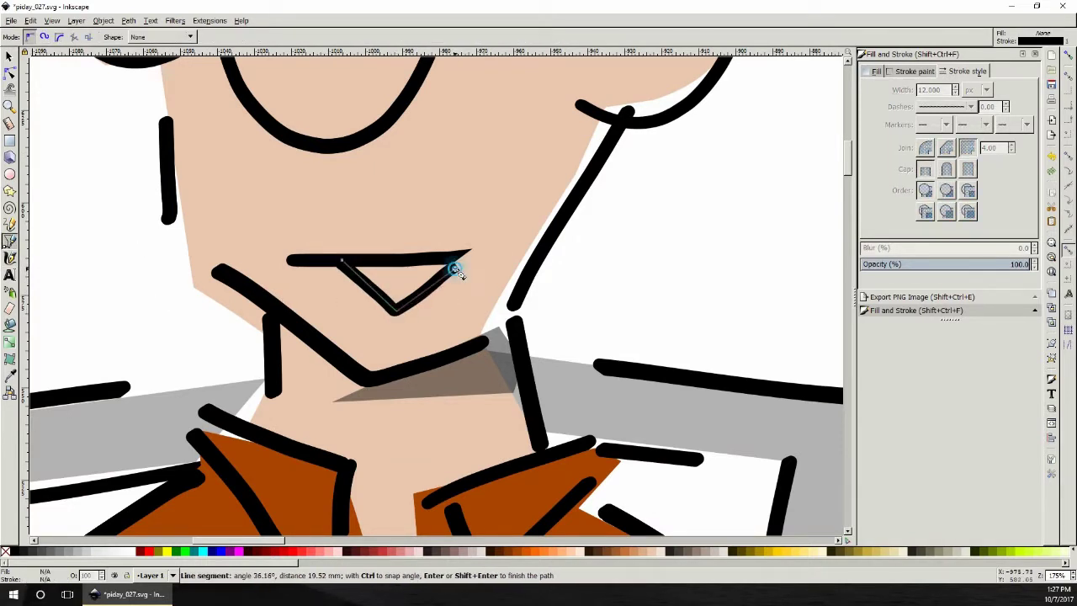
left_click(457, 256)
left_click(342, 261)
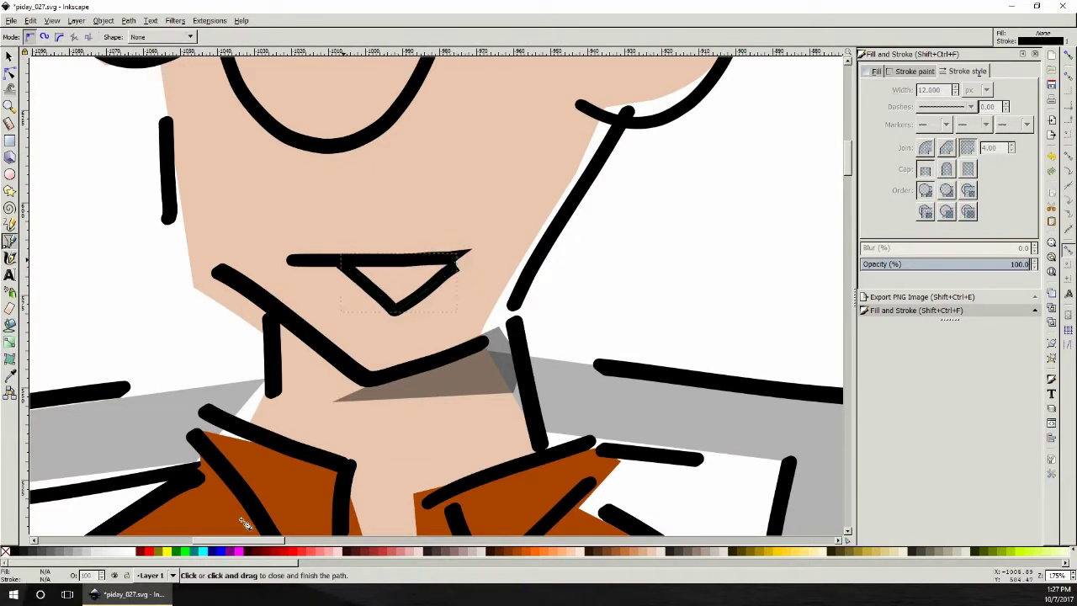
left_click(129, 553)
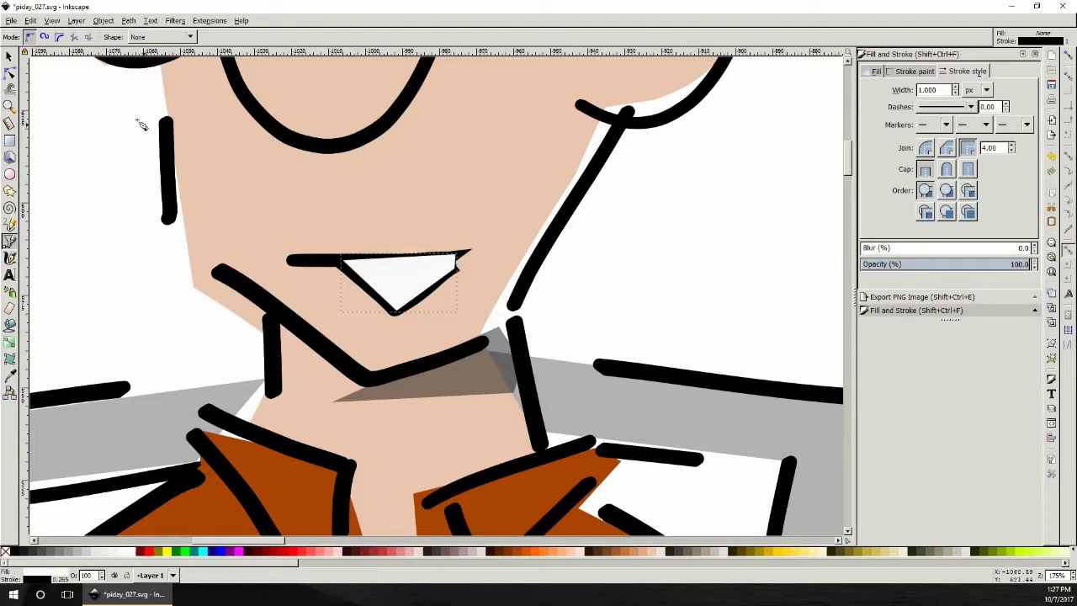
- Lower the white mouth shape two levels so it sits behind the black mouth outlines
left_click(9, 55)
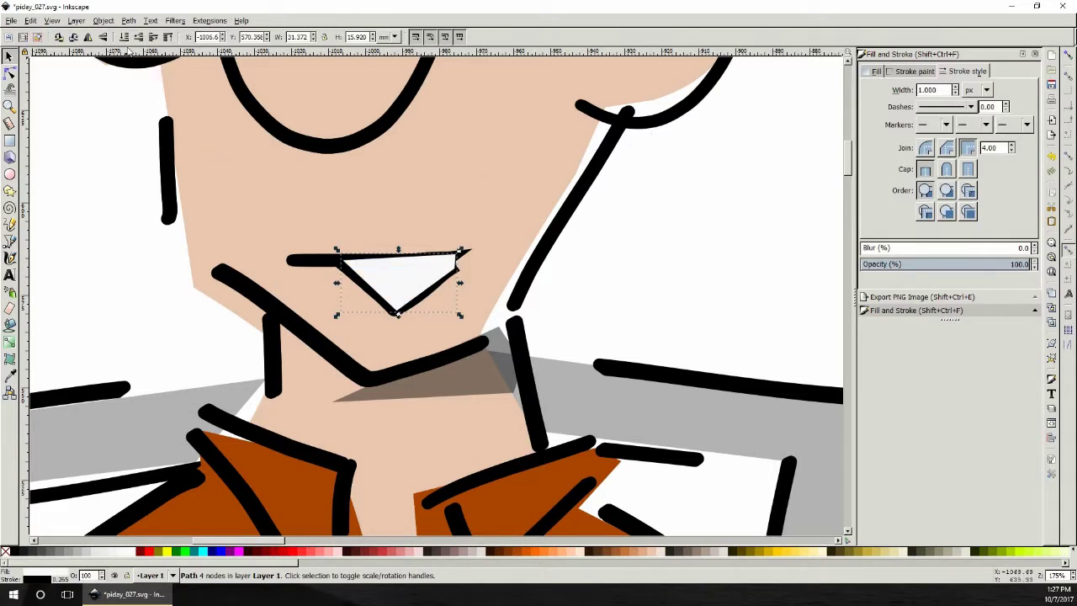
left_click(139, 36)
left_click(139, 37)
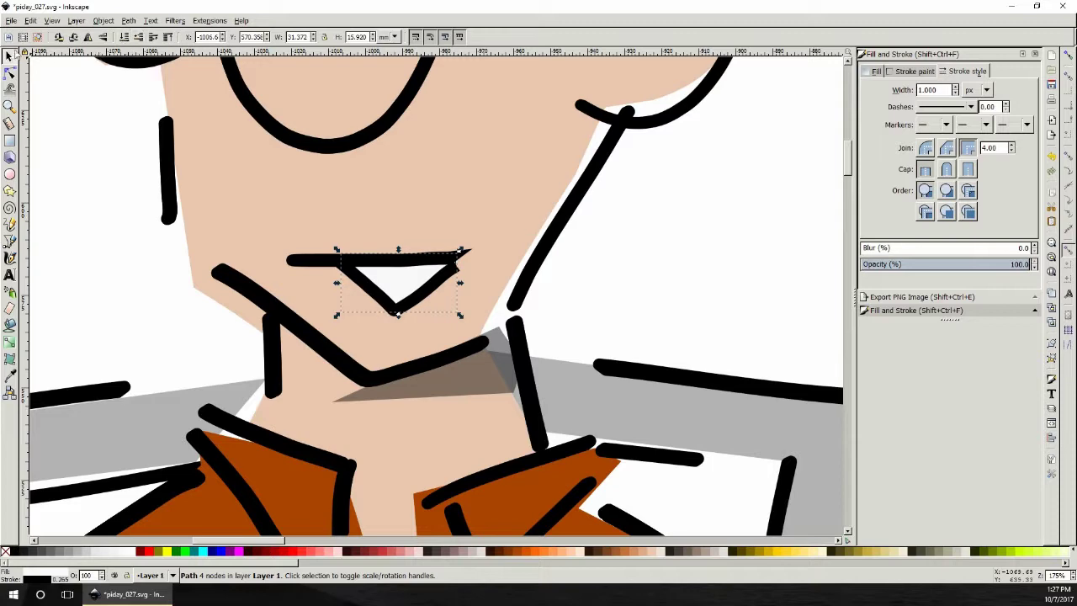
- Draw a curved calligraphic speech tail from beneath the "Sixteen." text down toward the man's cheek in the first panel
left_click(696, 282)
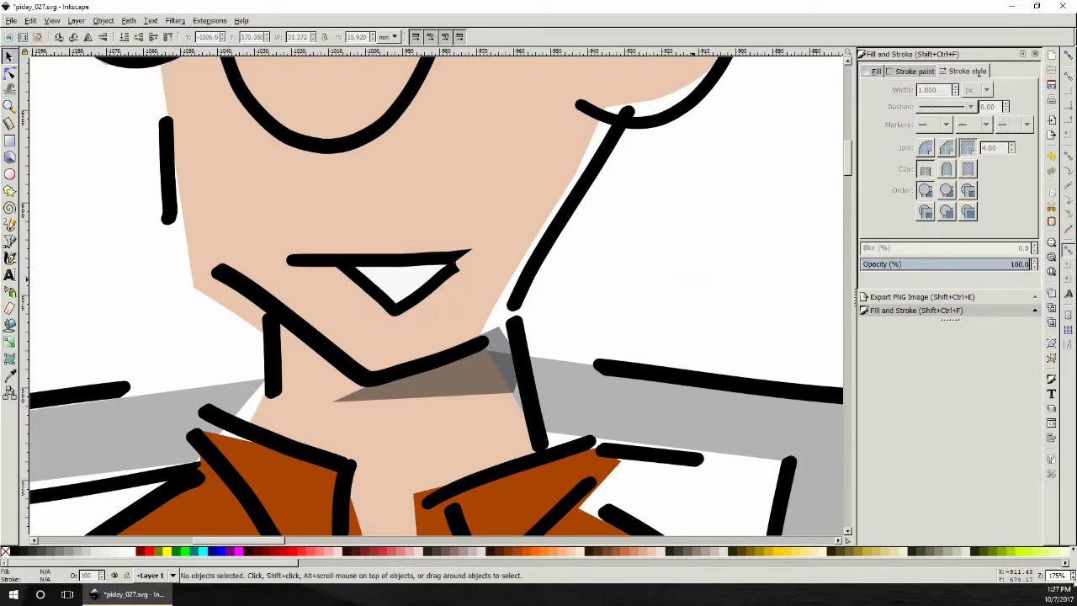
scroll(1072, 580, "down", 10)
scroll(769, 370, "up", 2)
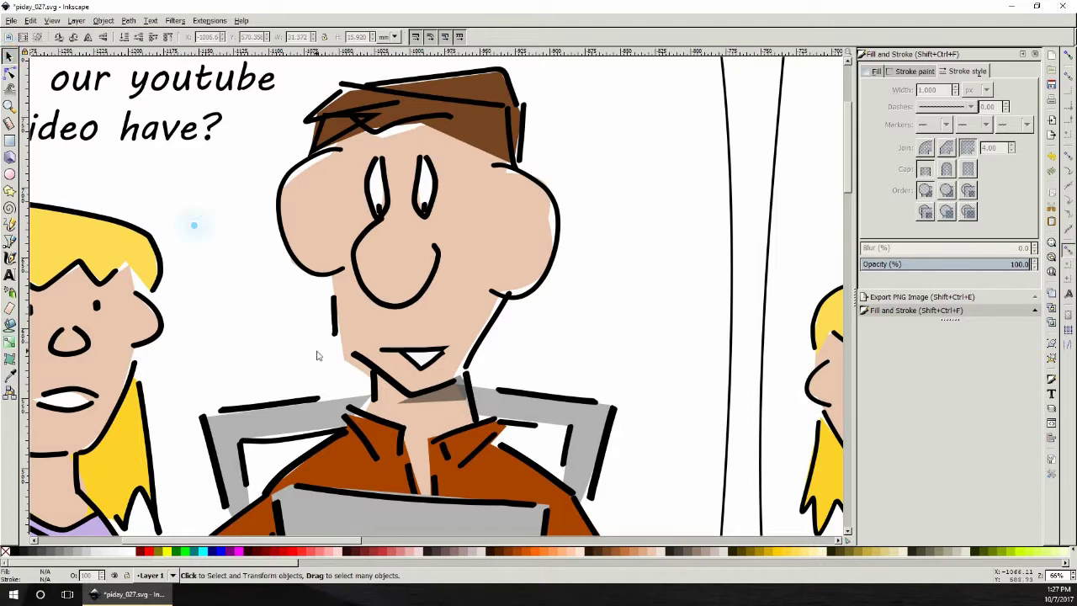
scroll(318, 354, "down", 3)
left_click(9, 257)
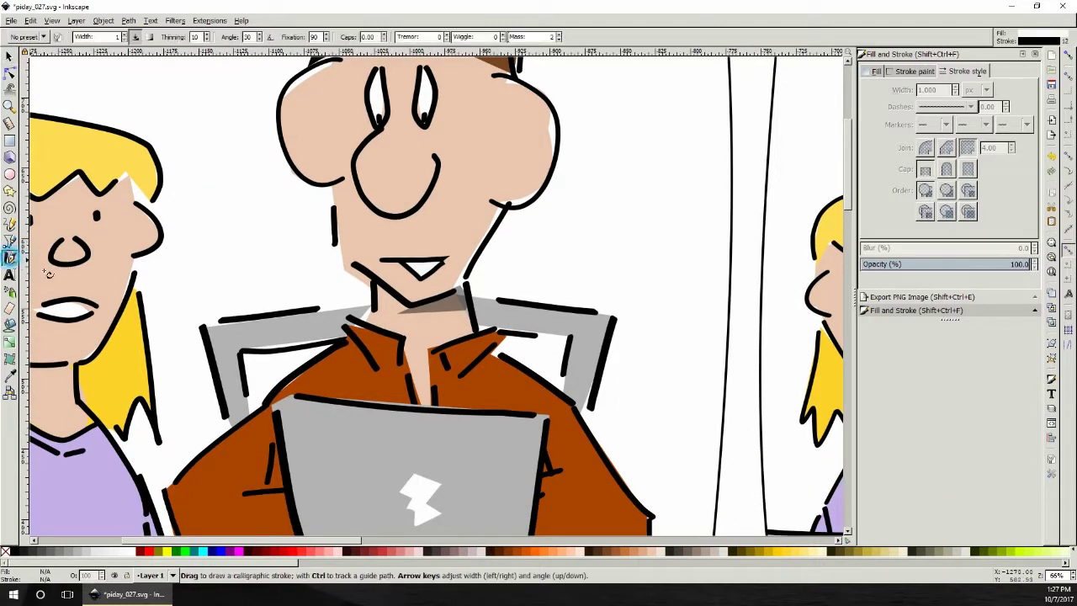
scroll(599, 328, "up", 7)
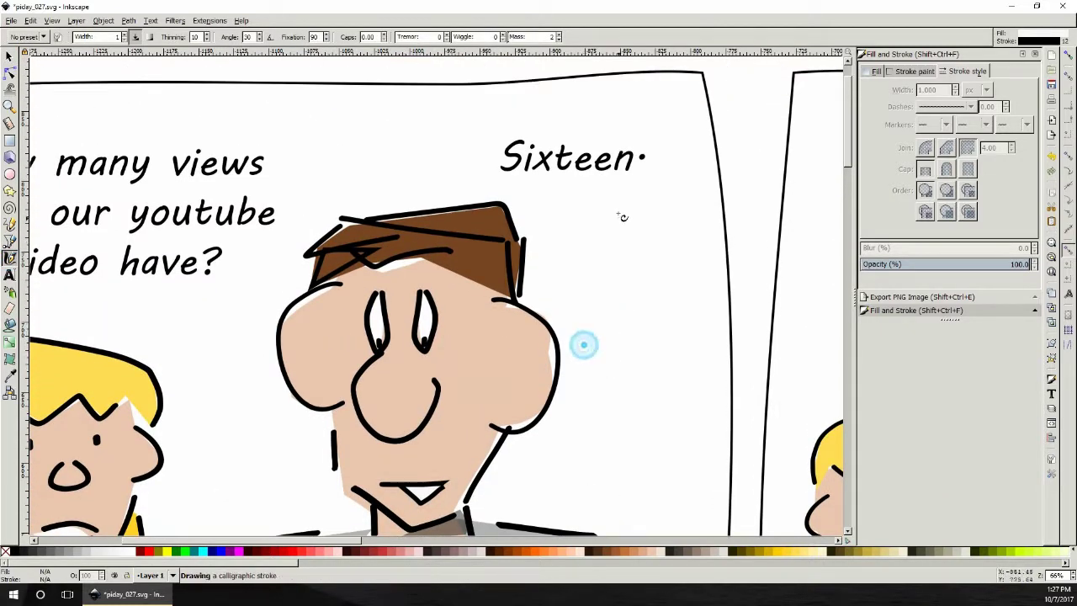
left_click_drag(620, 215, 580, 345)
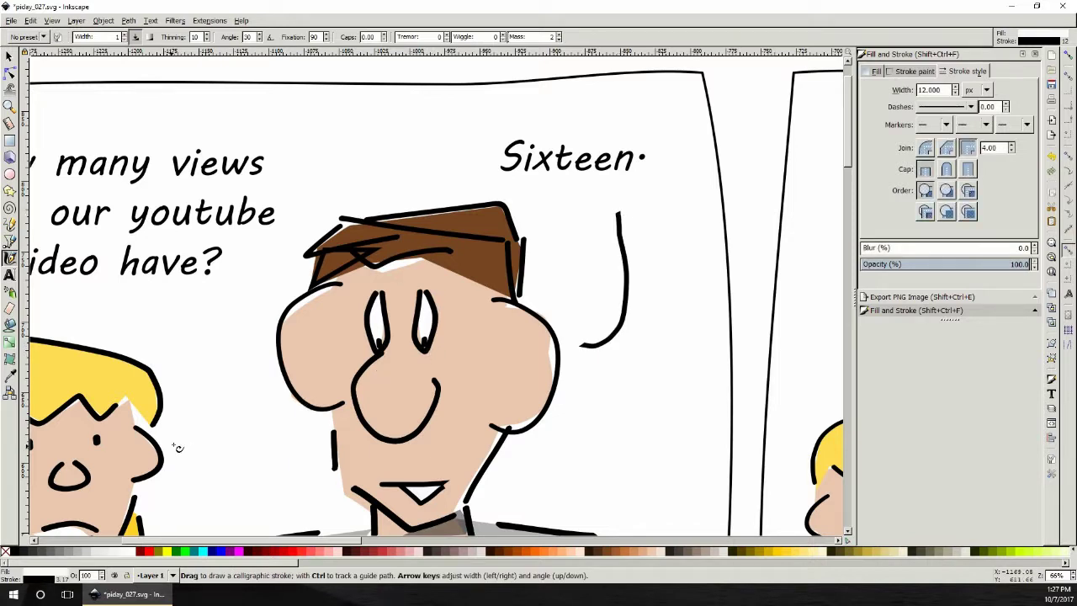
- Draw a wavy calligraphic speech tail from beneath the question text to the blonde character's face, and simplify its path
left_click_drag(350, 540, 235, 539)
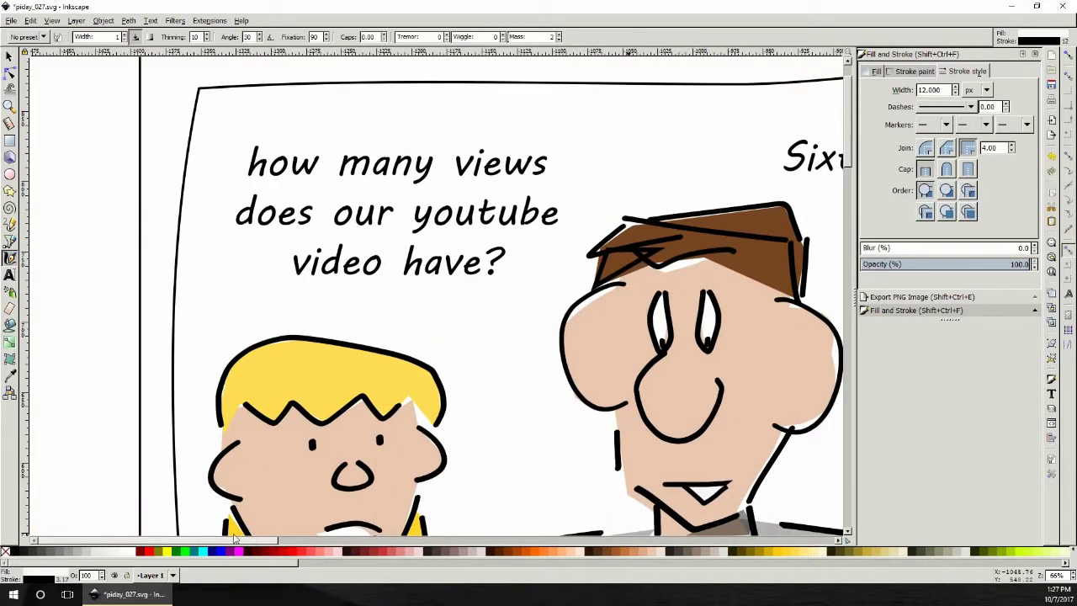
left_click_drag(486, 308, 450, 496)
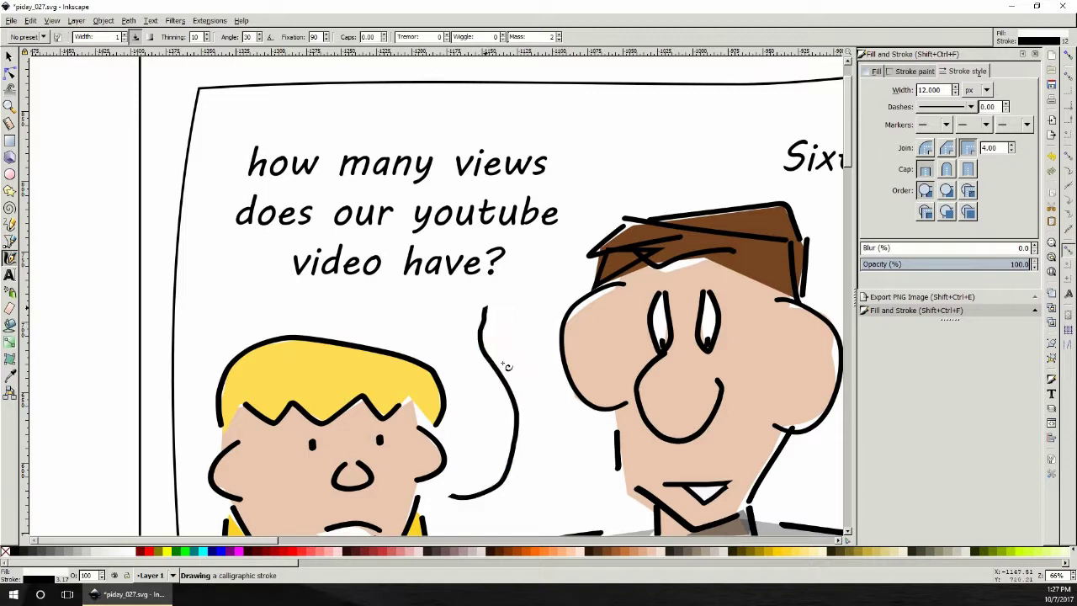
left_click(9, 74)
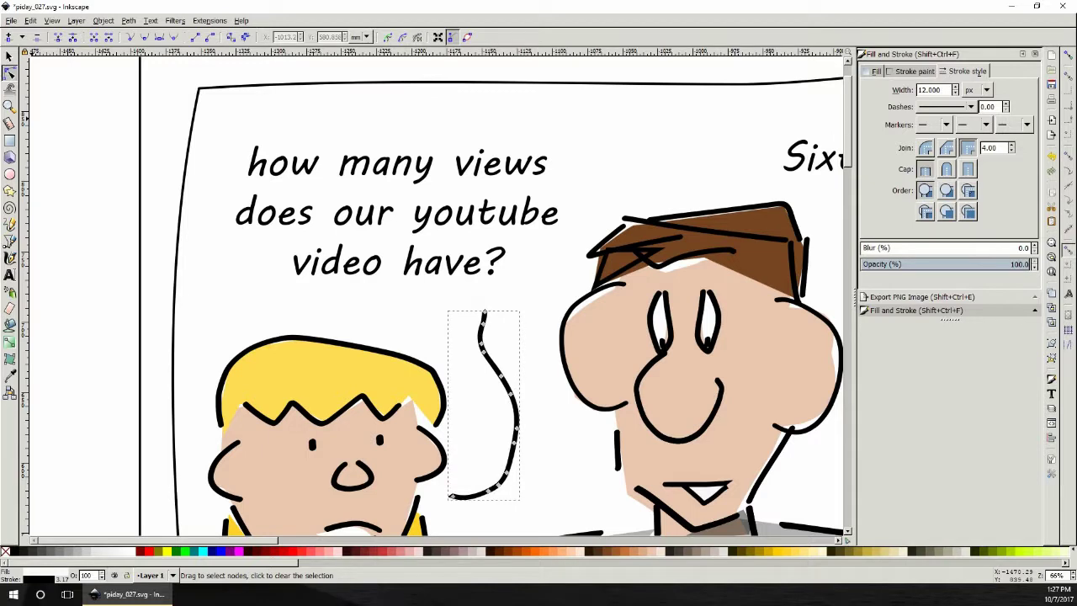
left_click(8, 56)
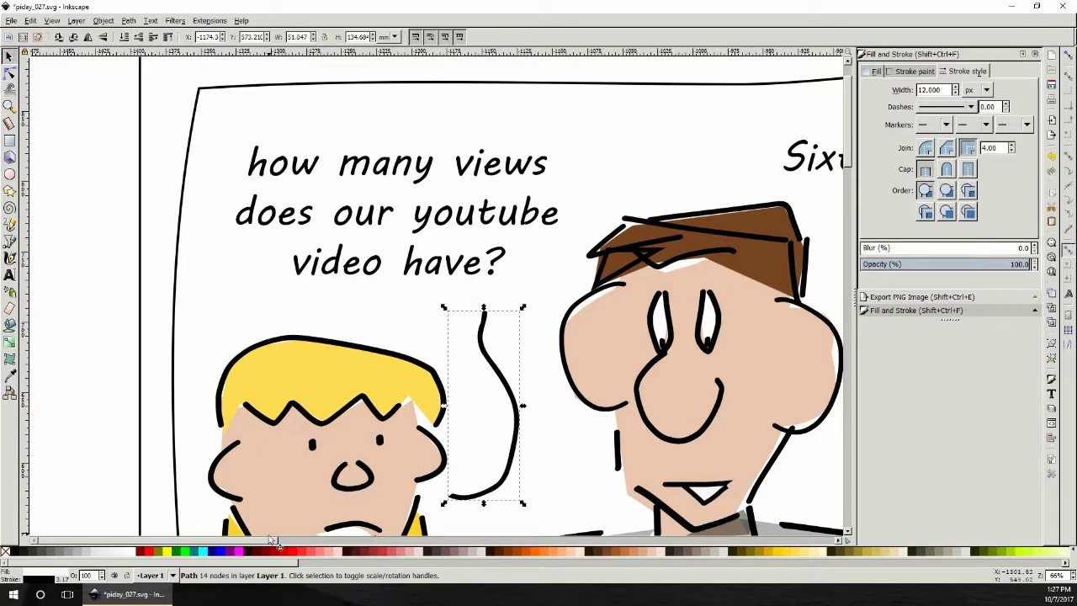
- Simplify the path of the speech tail beneath "Sixteen." to reduce its nodes
scroll(271, 540, "right", 10)
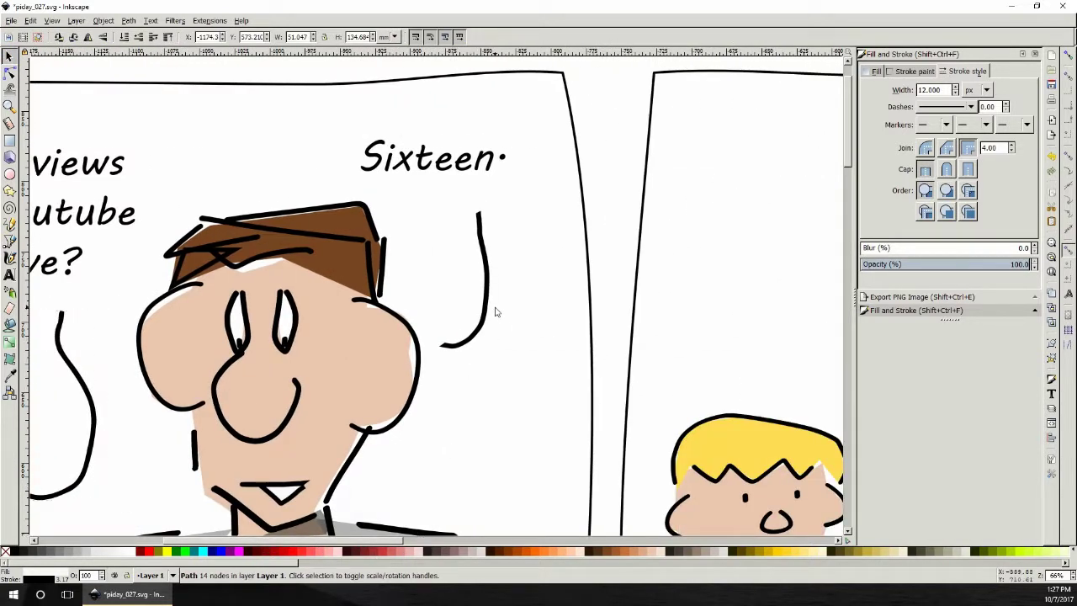
left_click(483, 305)
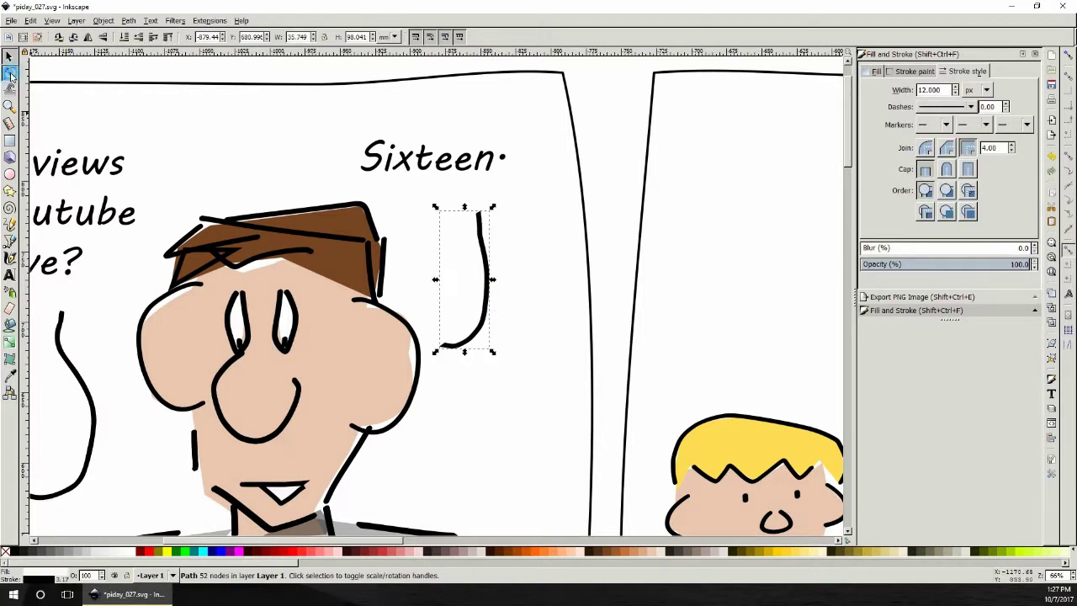
left_click(9, 74)
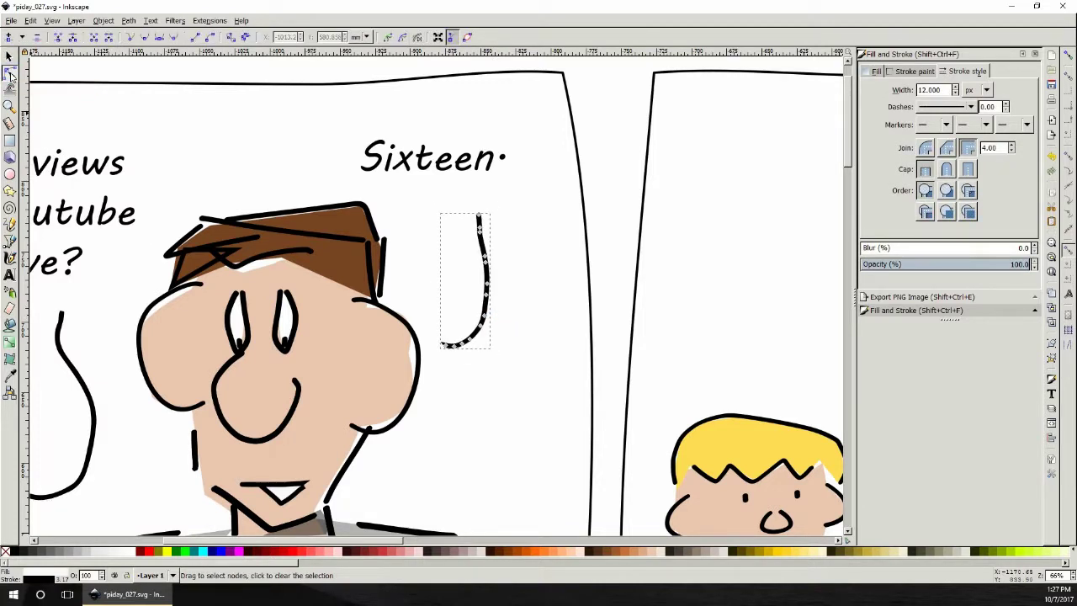
key("ctrl+l")
key("ctrl+l")
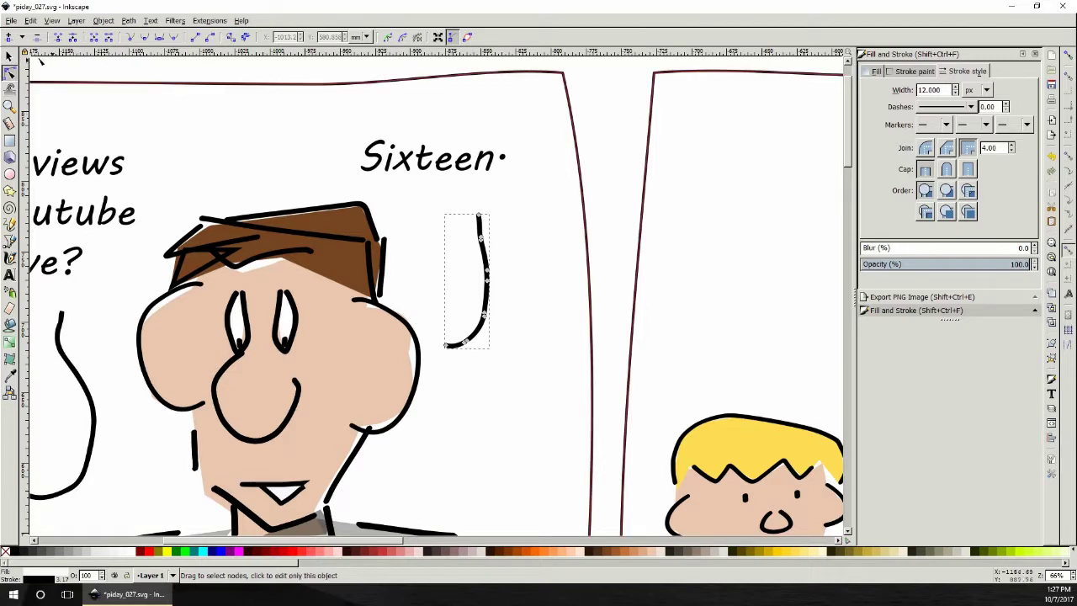
key("s")
- Move the "Sixteen." text down to just above its speech tail, and save the document
left_click_drag(438, 169, 485, 195)
left_click_drag(404, 540, 338, 542)
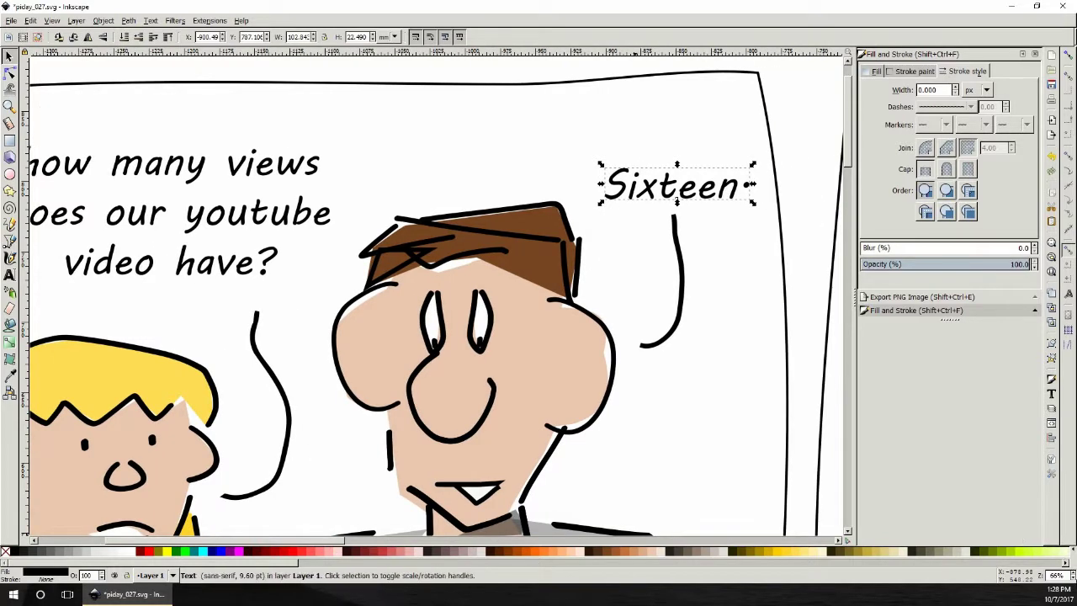
scroll(539, 151, "down", 4)
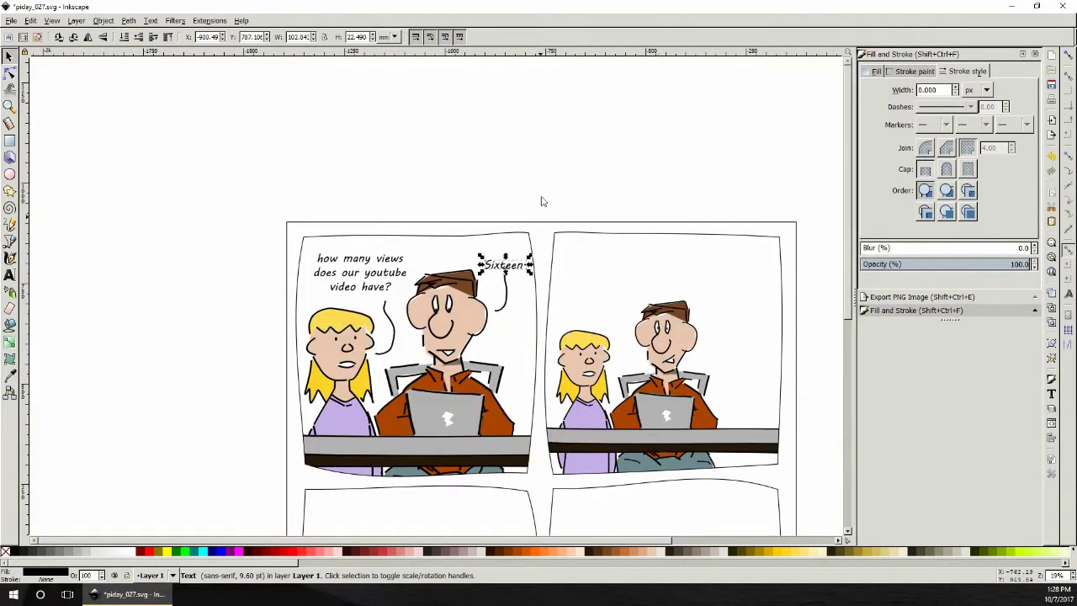
left_click(539, 151)
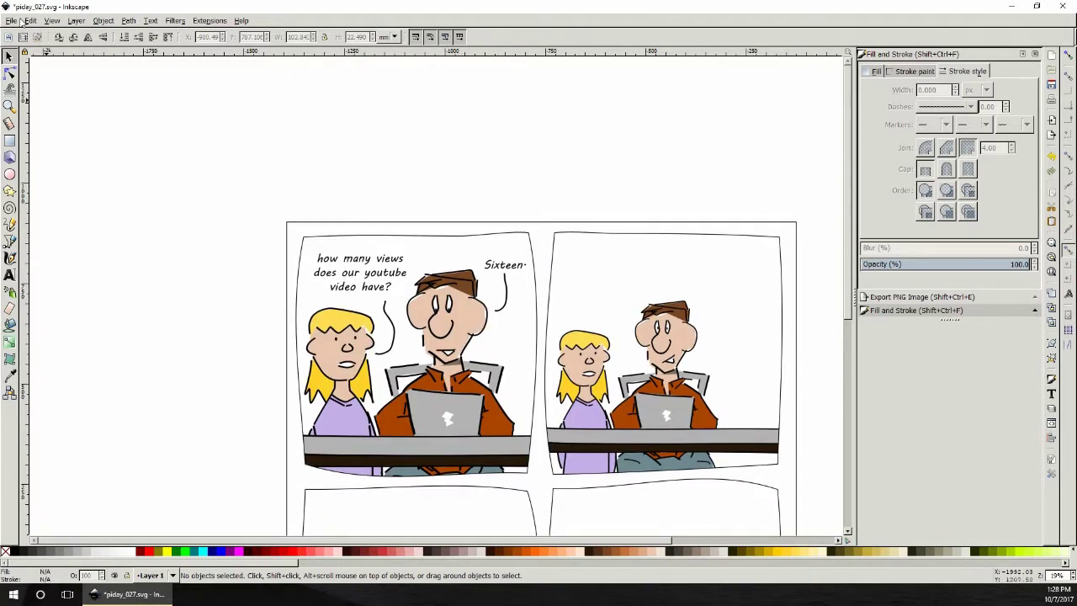
left_click(19, 21)
left_click(25, 92)
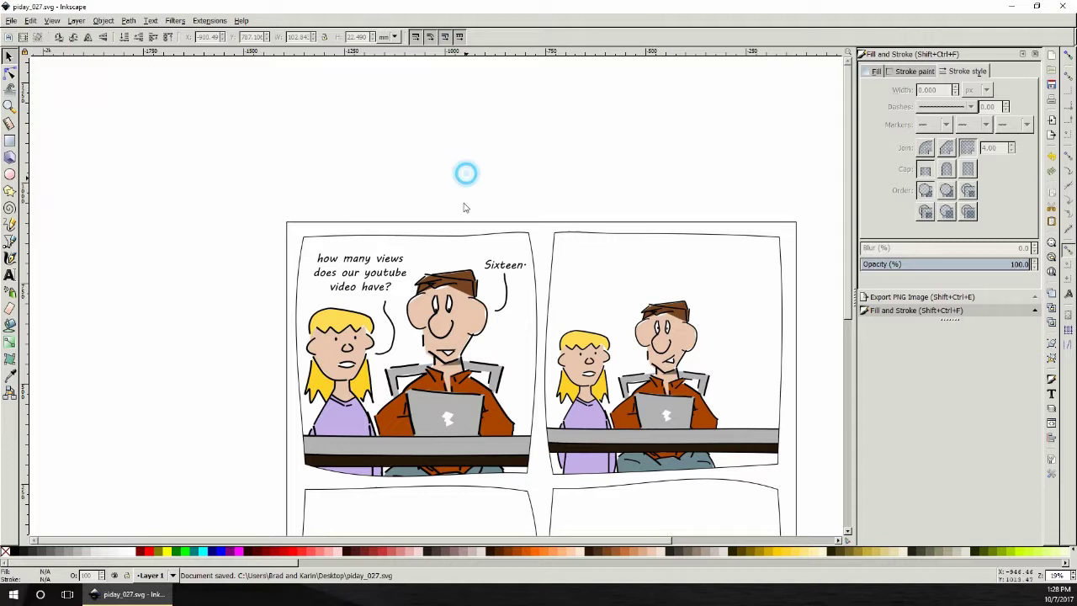
- Duplicate the first panel's question text and place the copy in the blank area above the panels
right_click(380, 272)
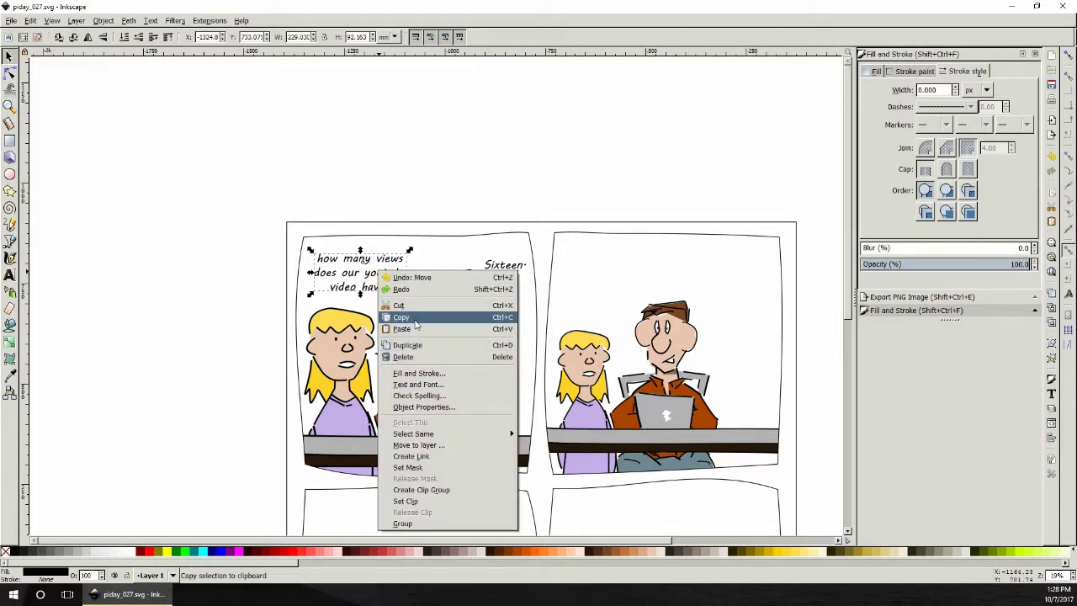
left_click(416, 325)
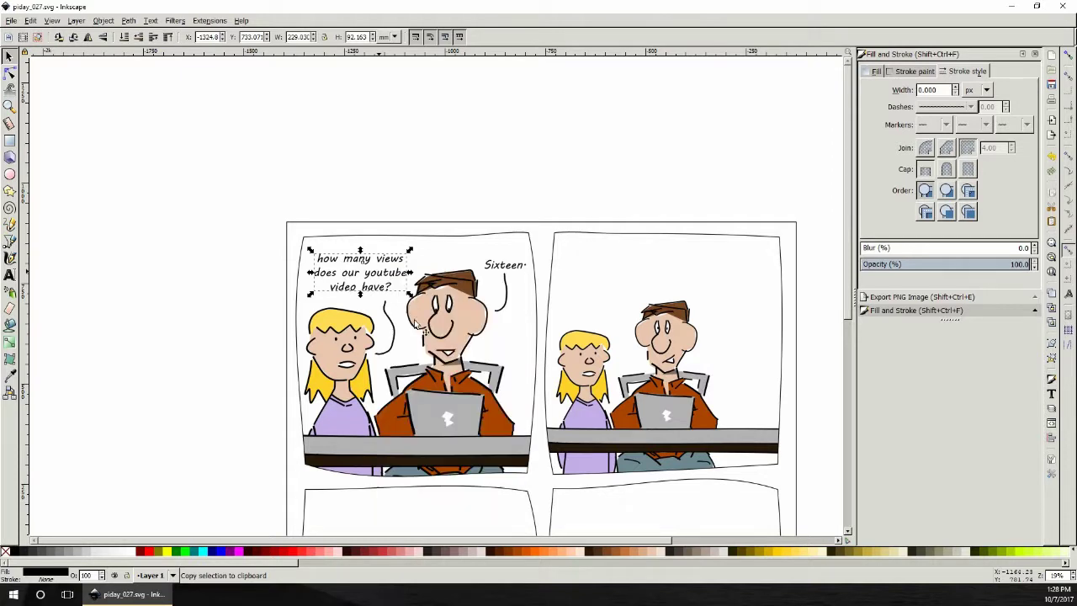
mouse_move(373, 270)
left_mouse_down()
mouse_move(204, 268)
mouse_move(336, 284)
mouse_move(375, 272)
left_mouse_up()
right_click(378, 274)
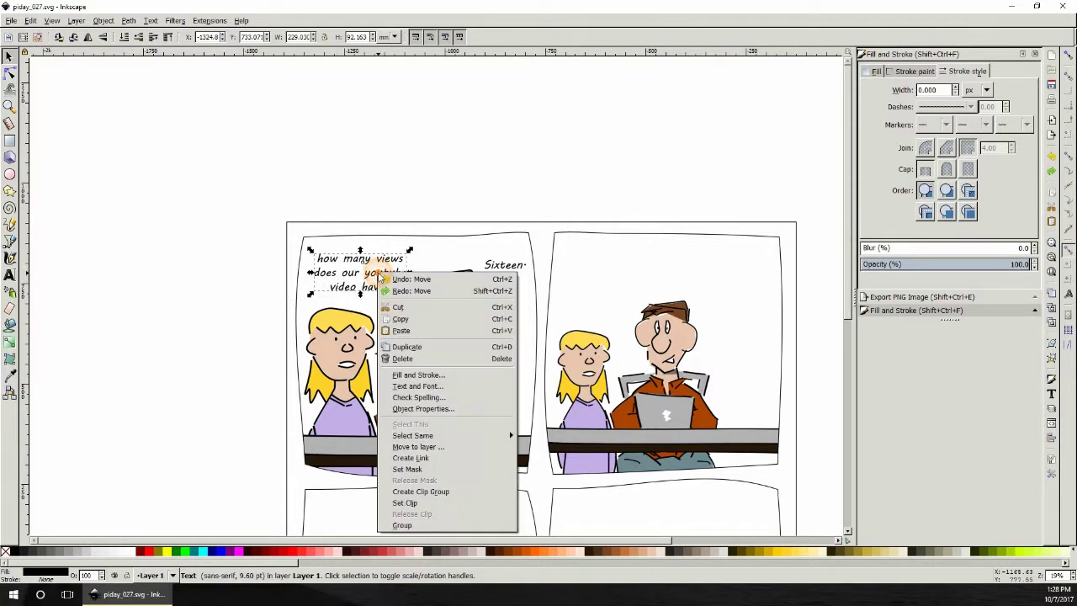
left_click(415, 347)
left_click_drag(379, 273, 585, 189)
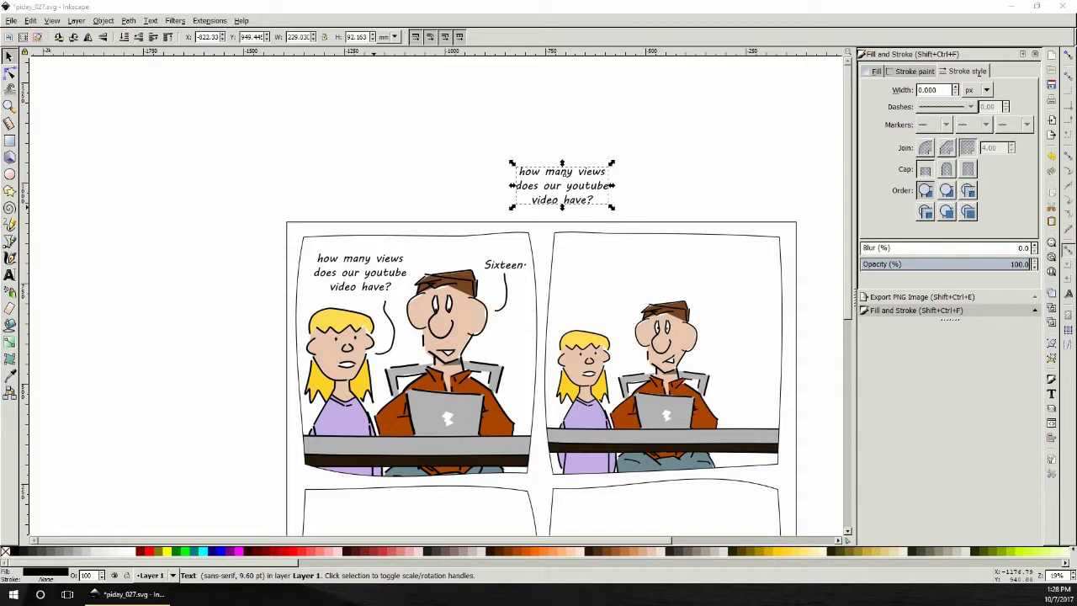
left_click(582, 209)
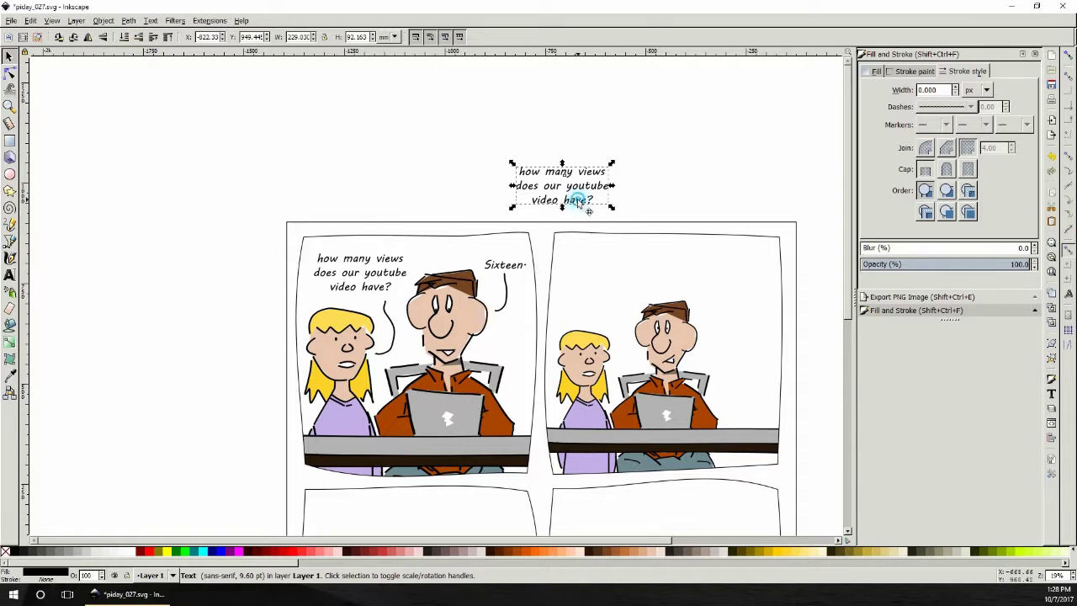
- Replace the duplicated text with the copied line "oh. that's not very many. How do we make more people watch it."
left_click(9, 275)
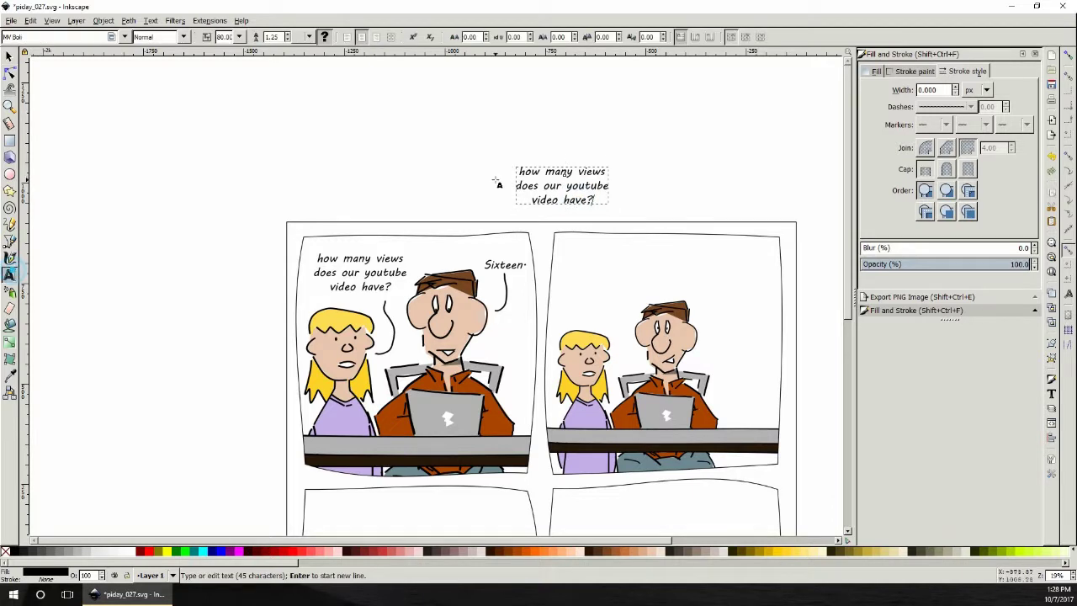
left_click(560, 201)
key("ctrl+a")
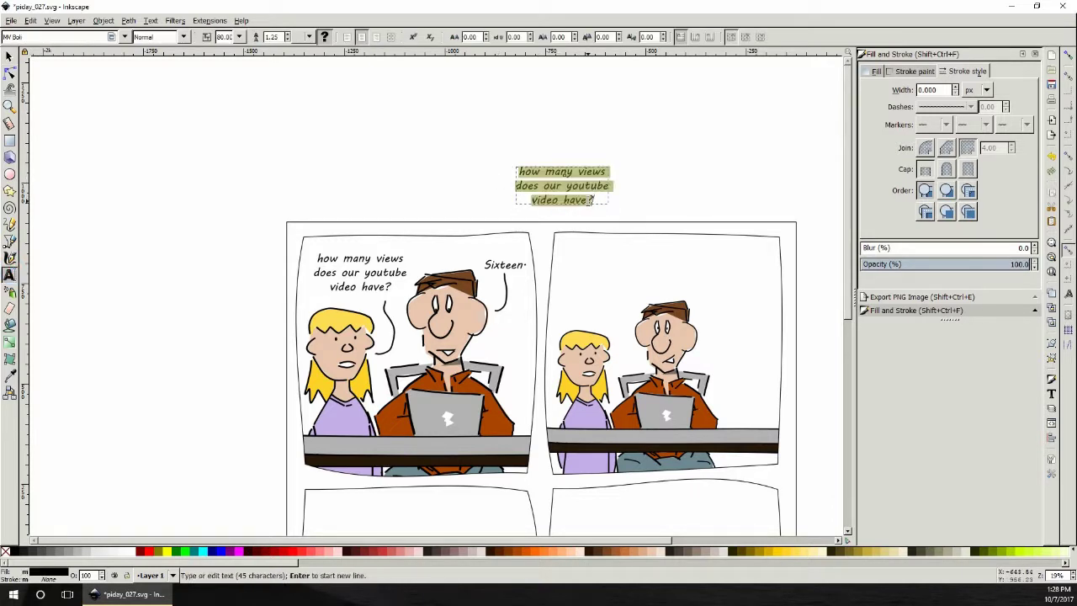
key("ctrl+v")
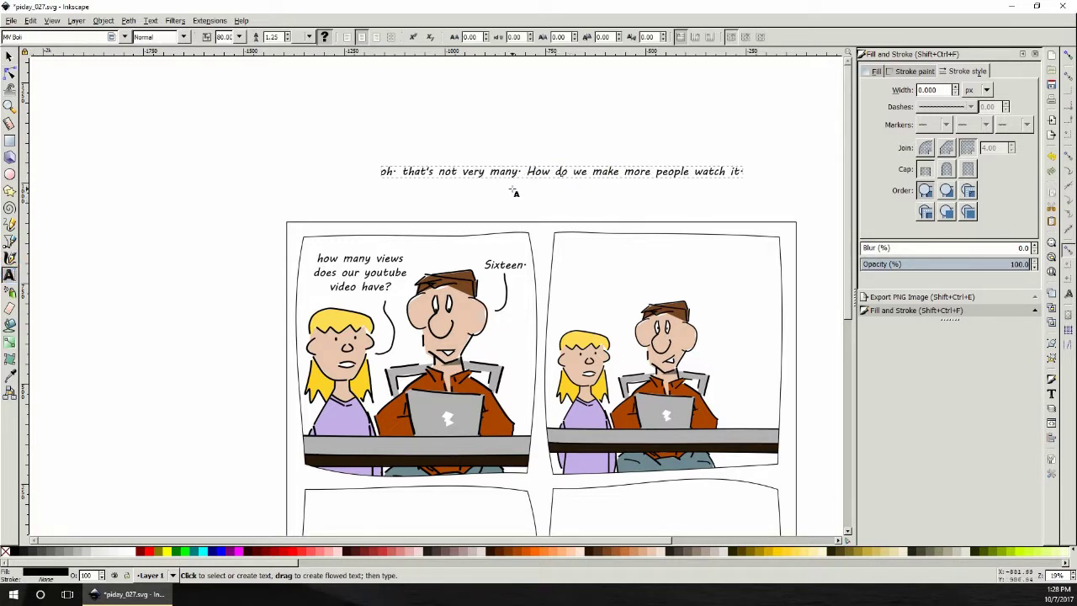
- Change "How" to lowercase "how" and replace the period after "oh" with a spaced ellipsis "..."
left_click(531, 172)
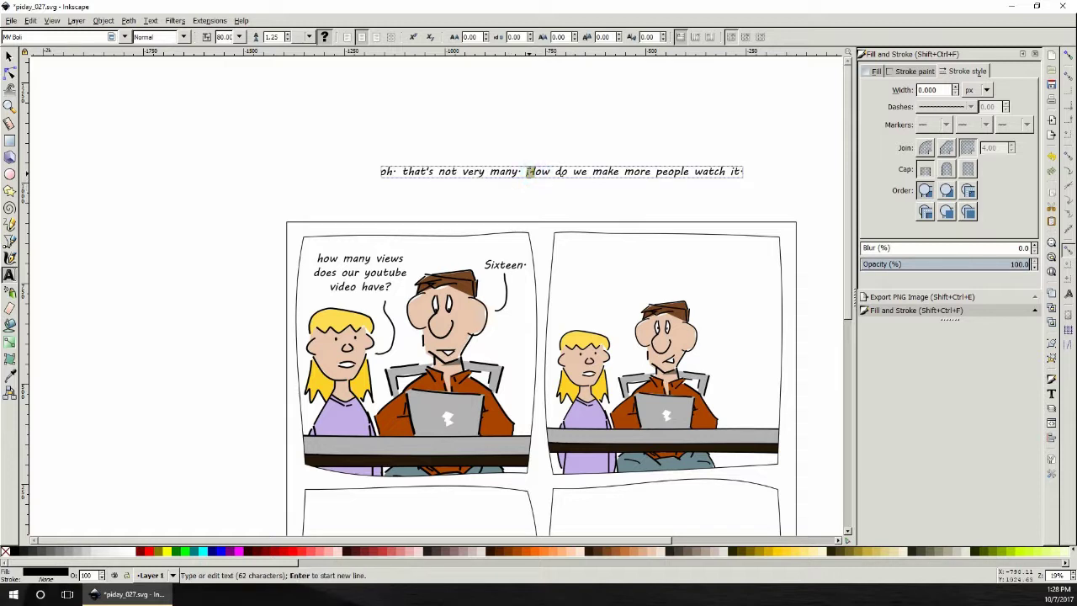
type("h")
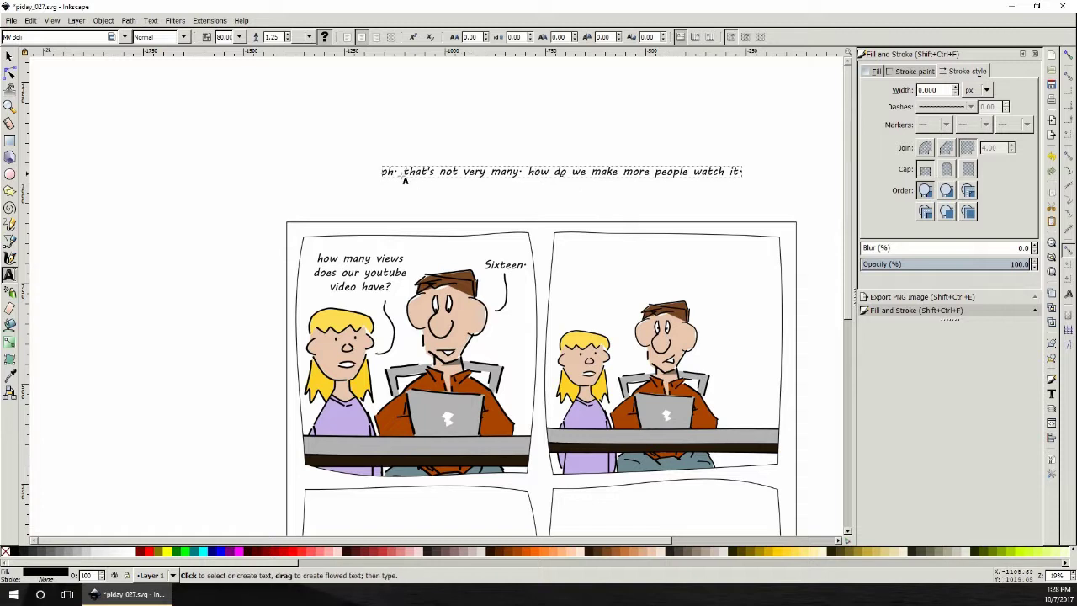
double_click(393, 171)
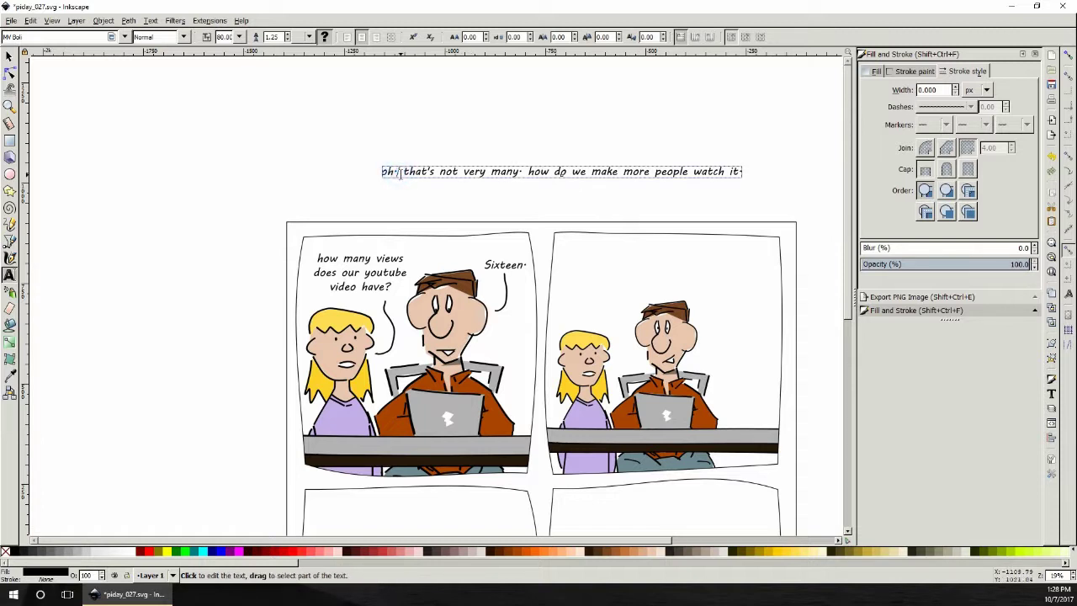
type("...")
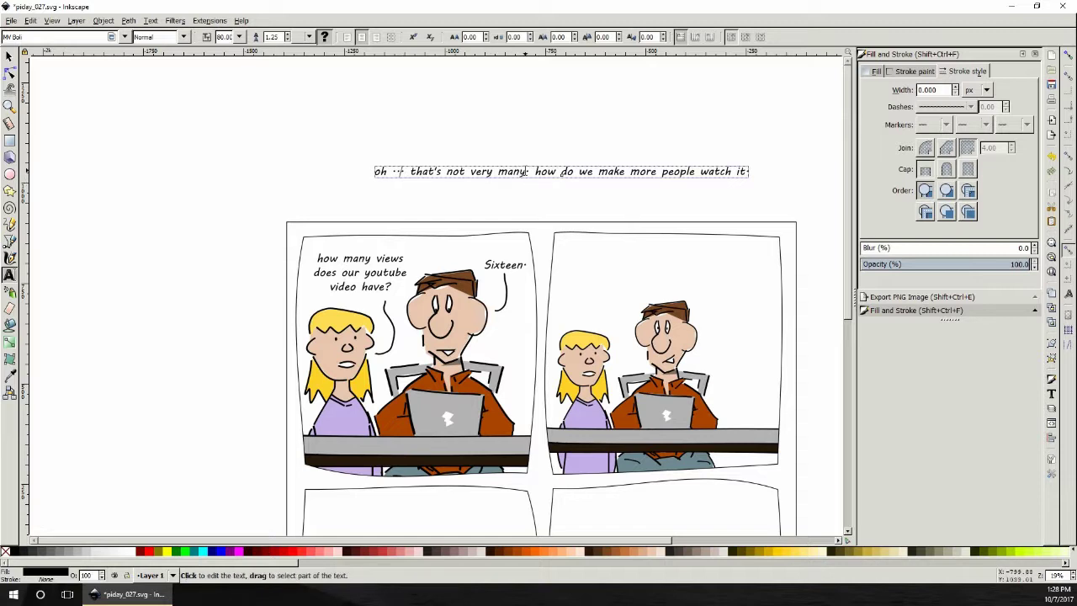
- Break the dialogue into five lines after "not", "many.", "we" and "people", and place it above the blonde character in the second panel
left_click(471, 172)
key("Return")
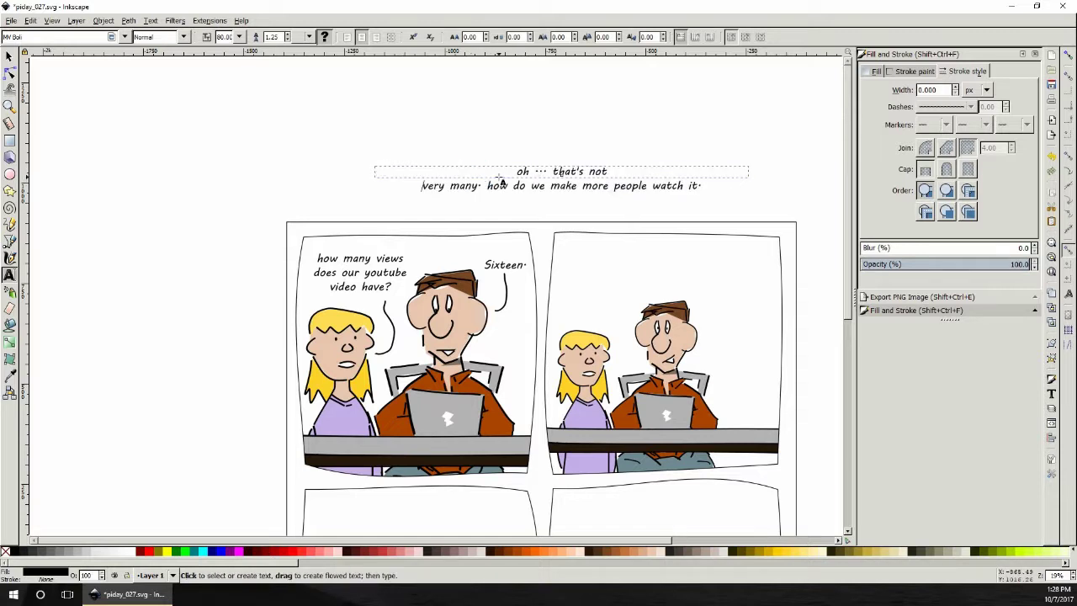
left_click(487, 186)
key("Return")
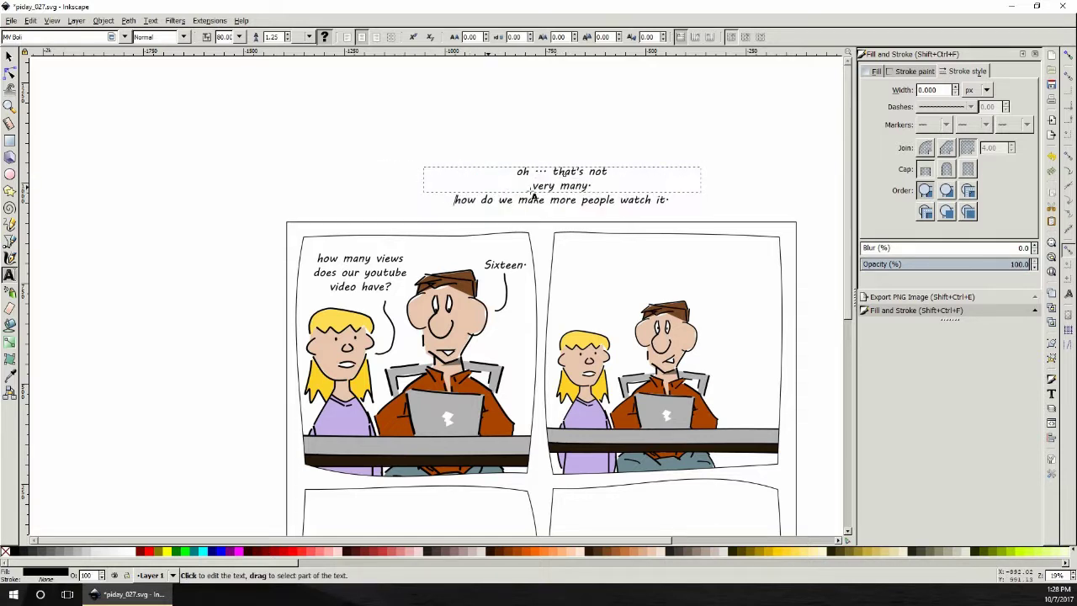
left_click(517, 200)
key("Return")
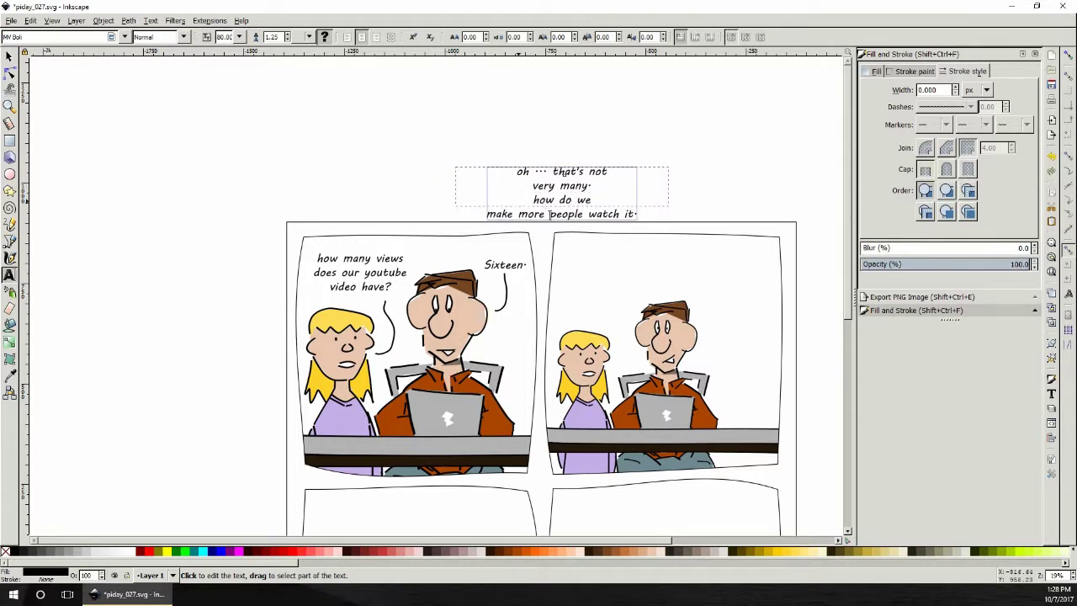
left_click(587, 214)
key("Return")
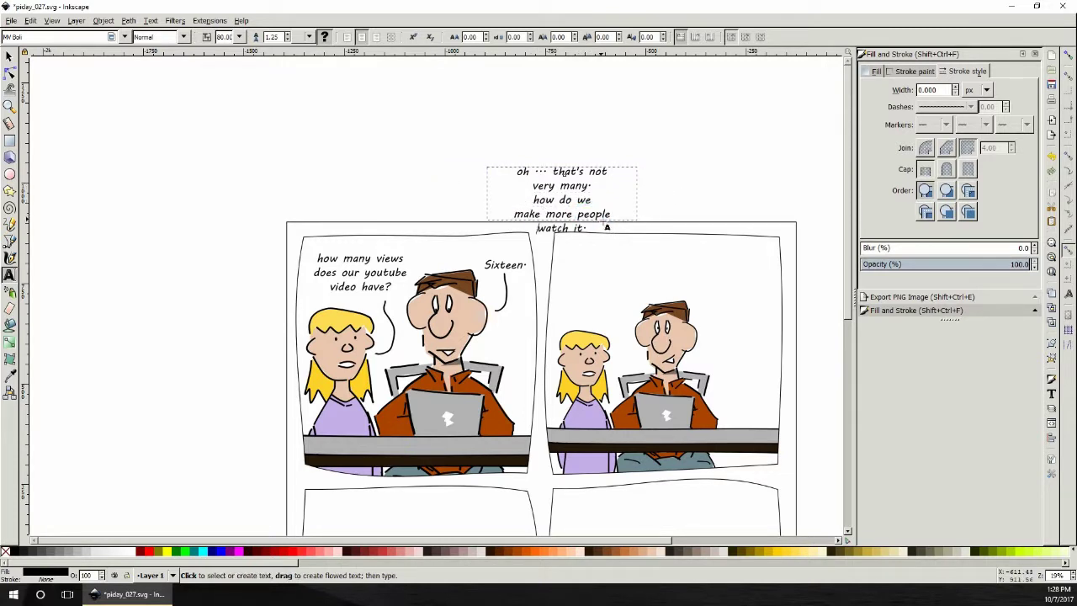
left_click(9, 56)
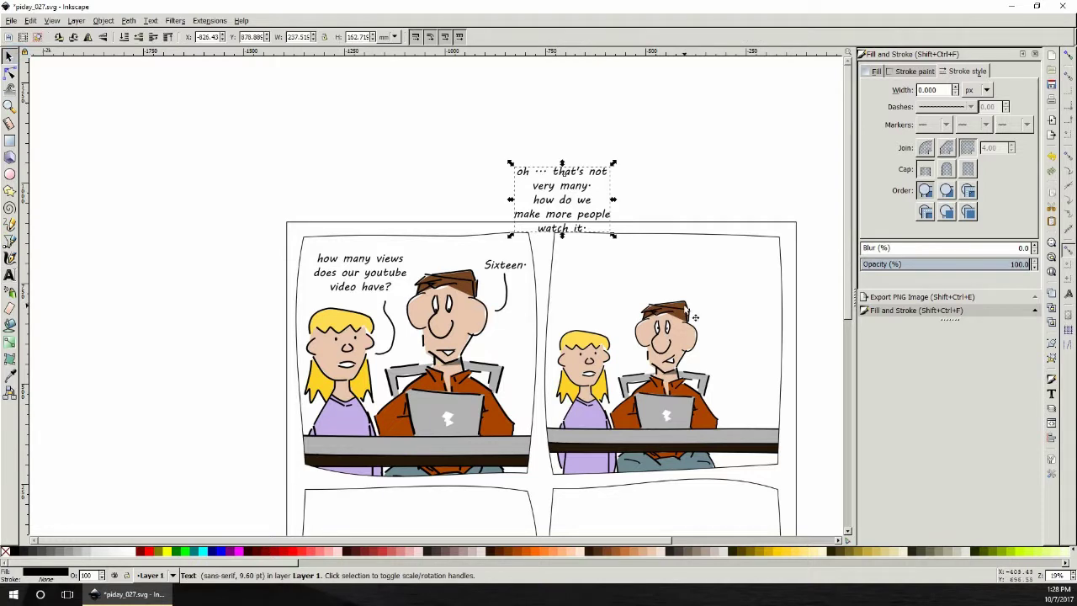
left_click_drag(579, 236, 627, 310)
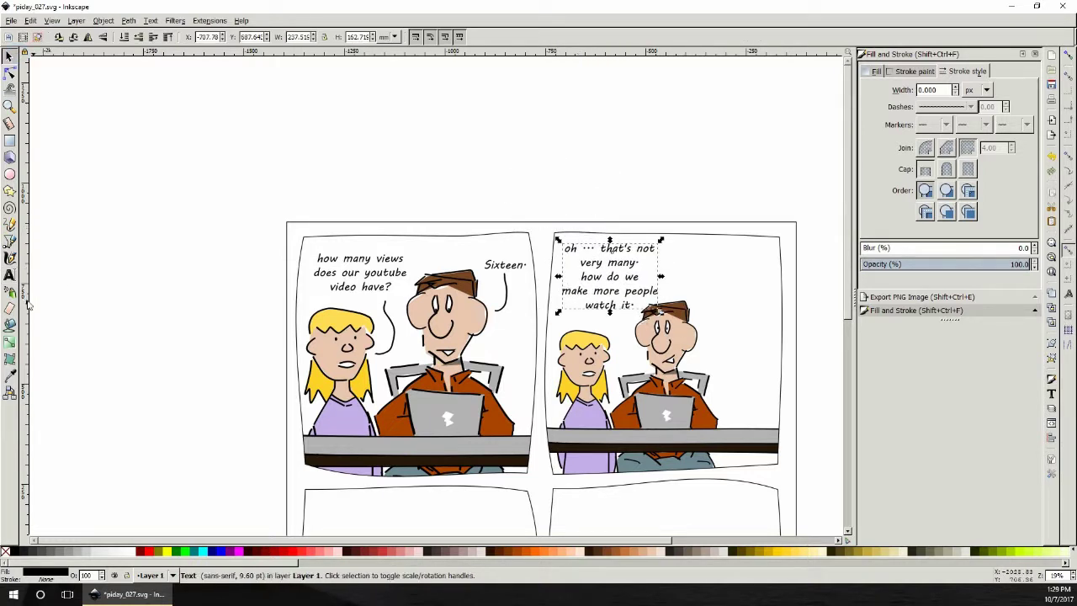
- Move the word "not" to the second line of the second panel's dialogue, so that line reads "not very many."
left_click(9, 275)
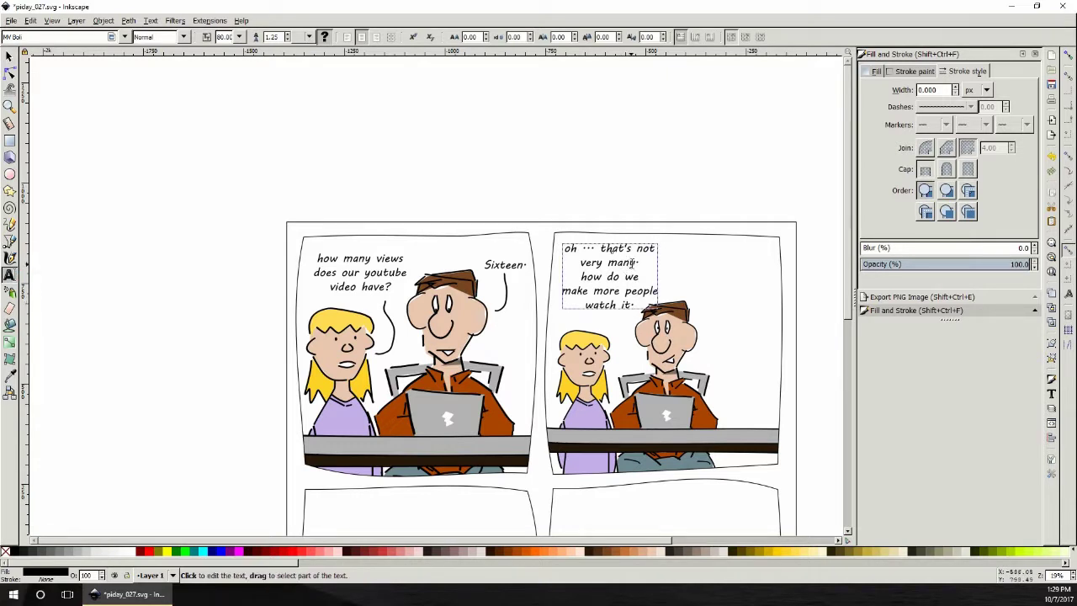
left_click(640, 249)
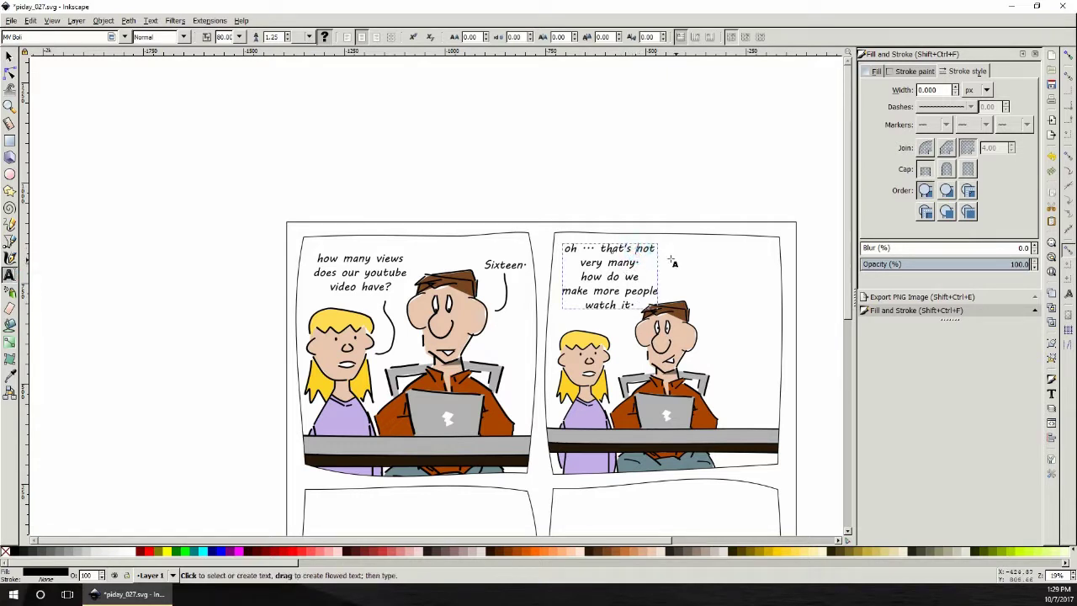
key("Return")
left_click(583, 278)
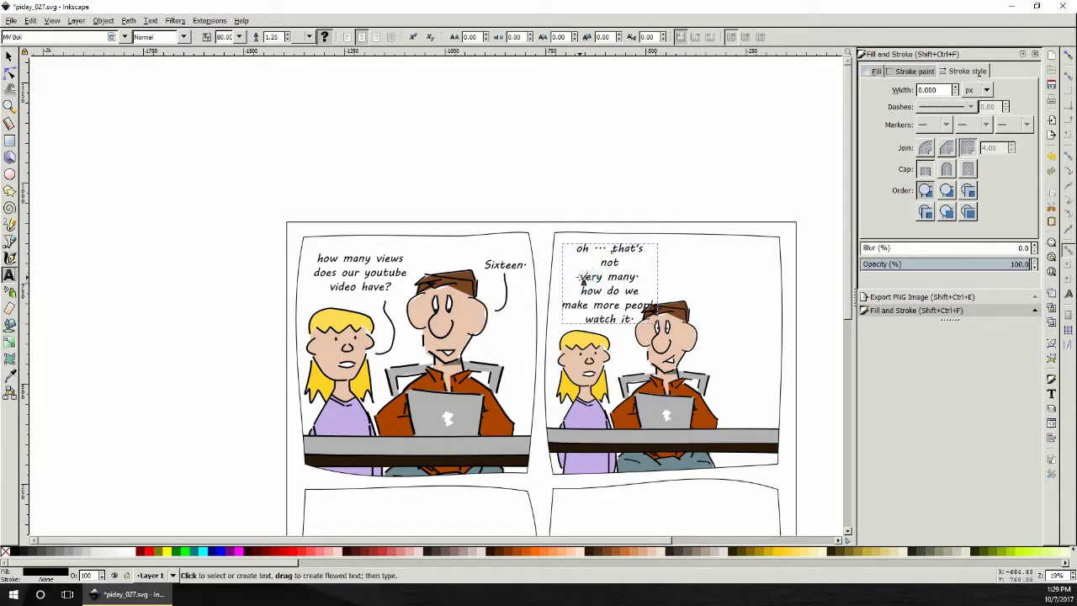
left_click(583, 277)
left_click(583, 277)
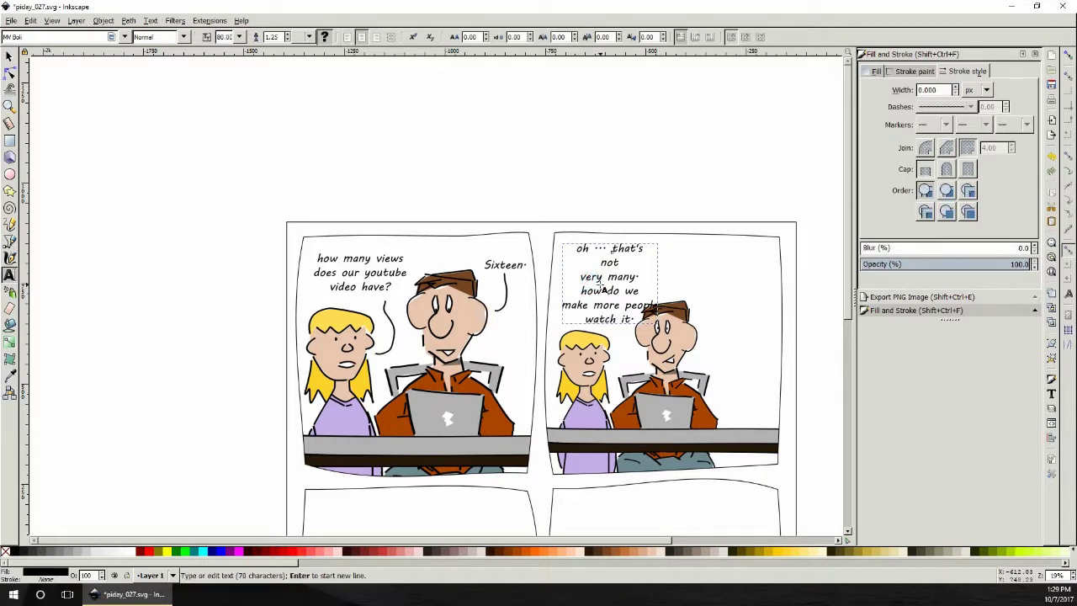
key("BackSpace")
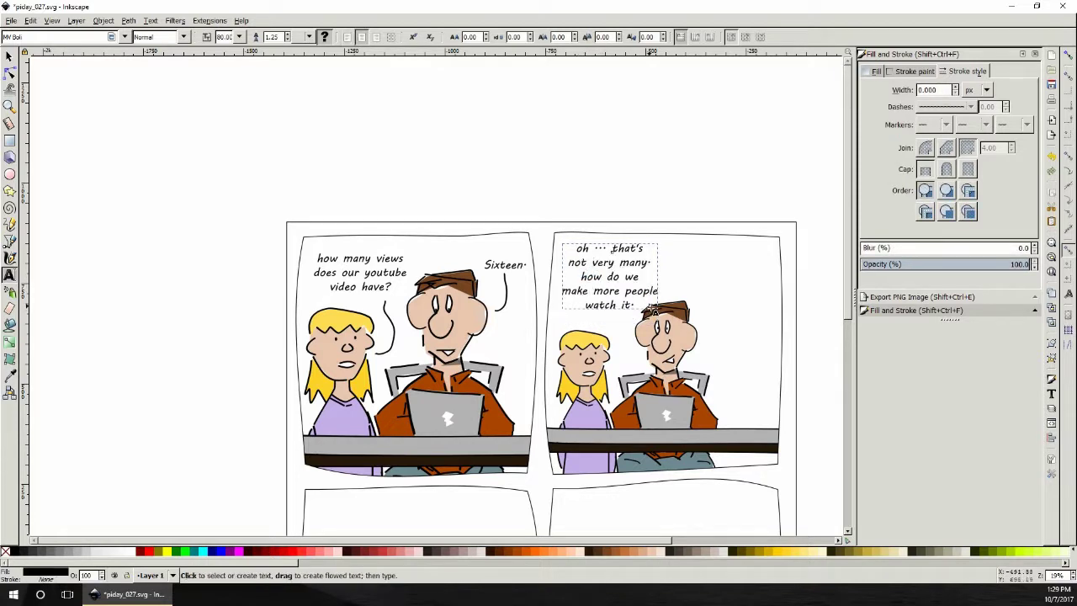
- Break the second panel's dialogue after "make more" and "people", and shift the text slightly toward the panel's left edge
left_click(627, 291)
key("Return")
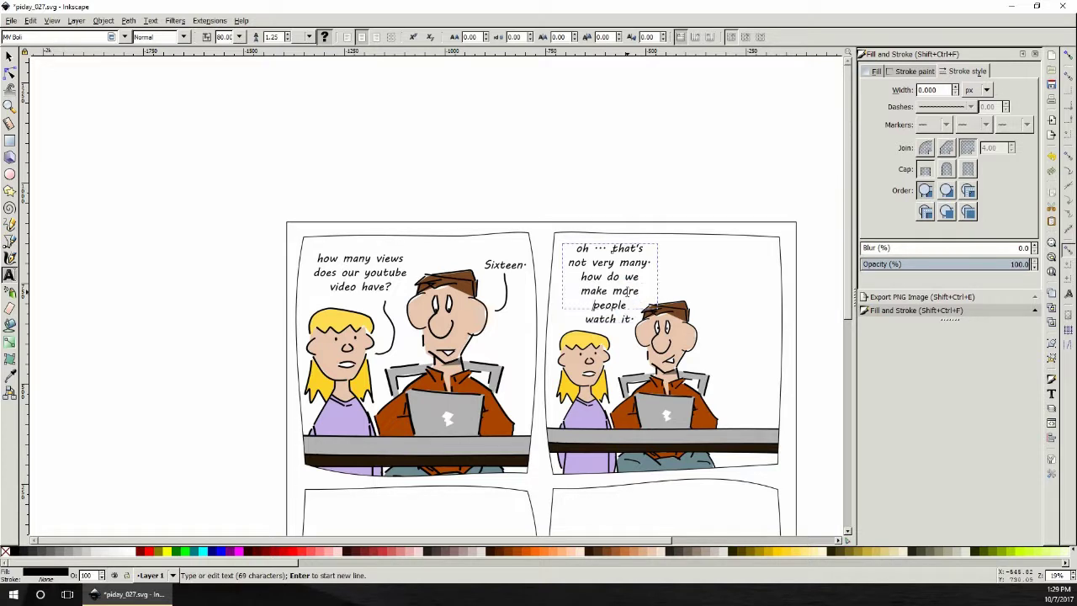
key("BackSpace")
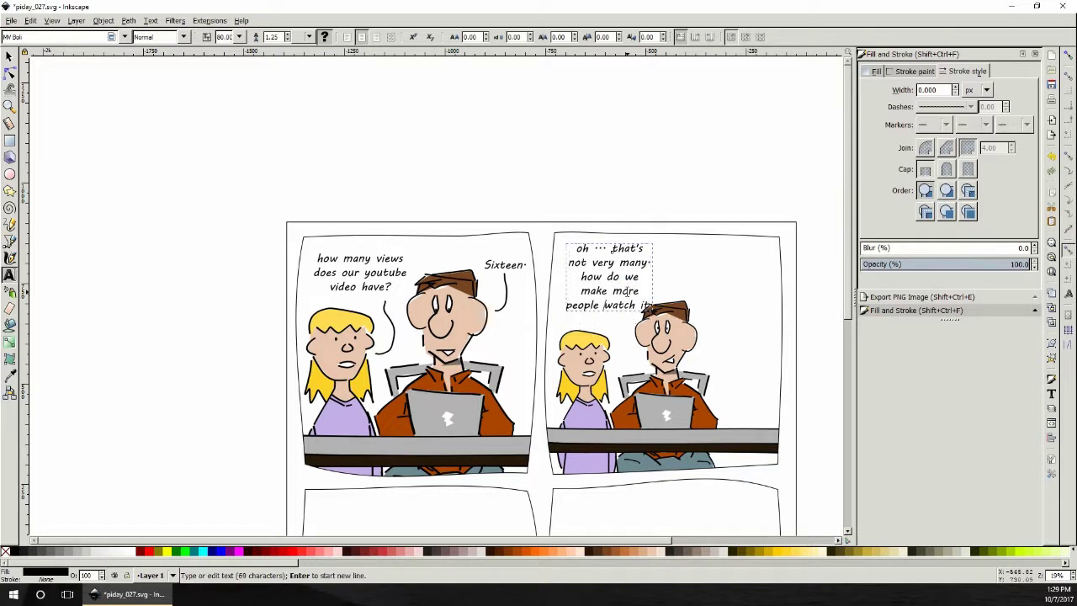
key("Return")
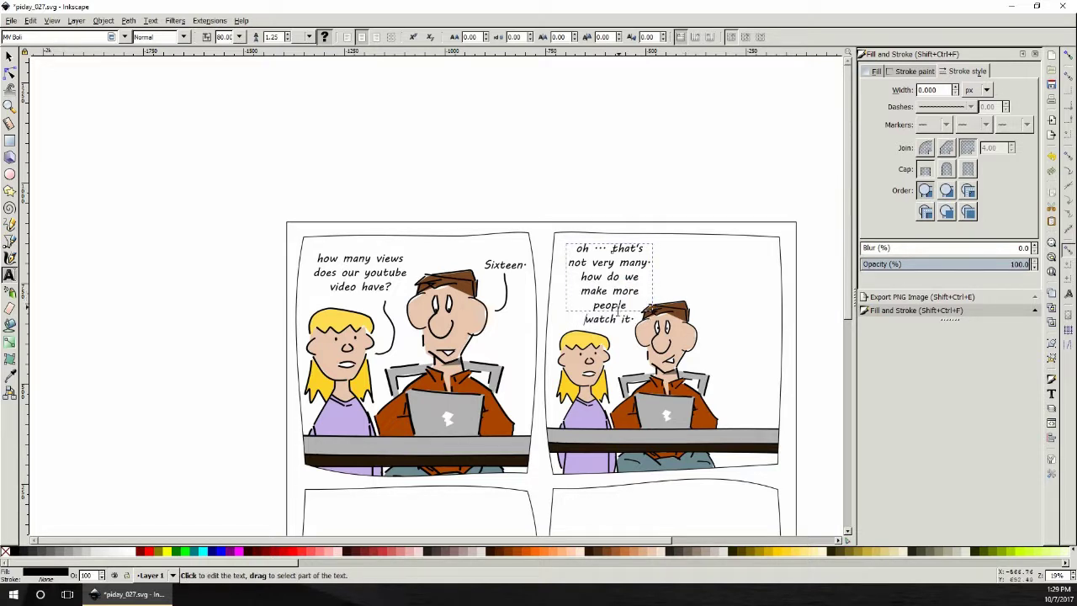
left_click(8, 56)
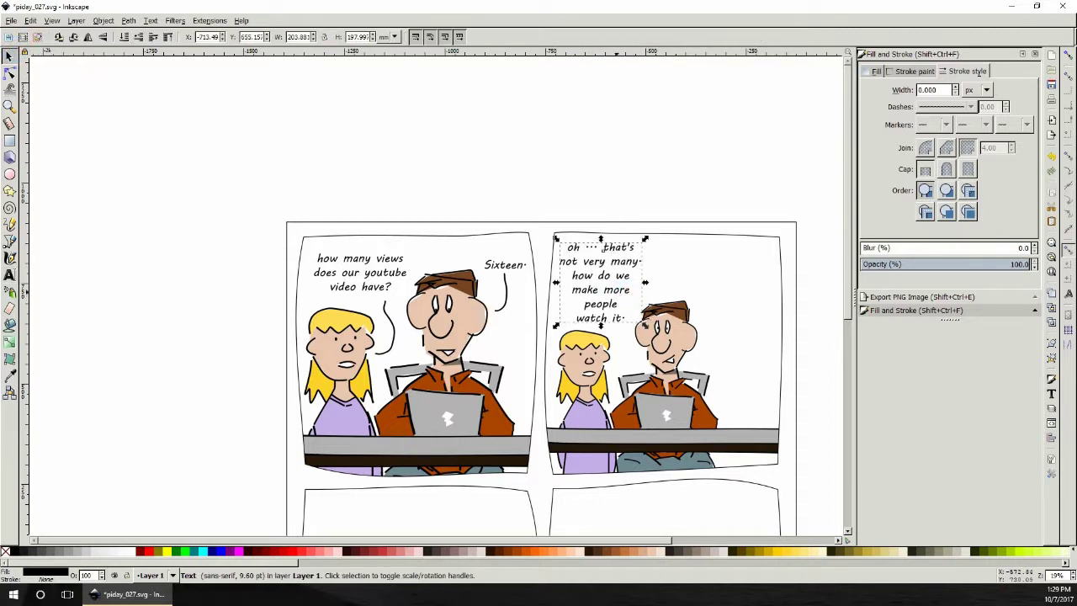
- Emphasize the word "more" in the second panel's dialogue by setting its font size to 100
left_click(10, 275)
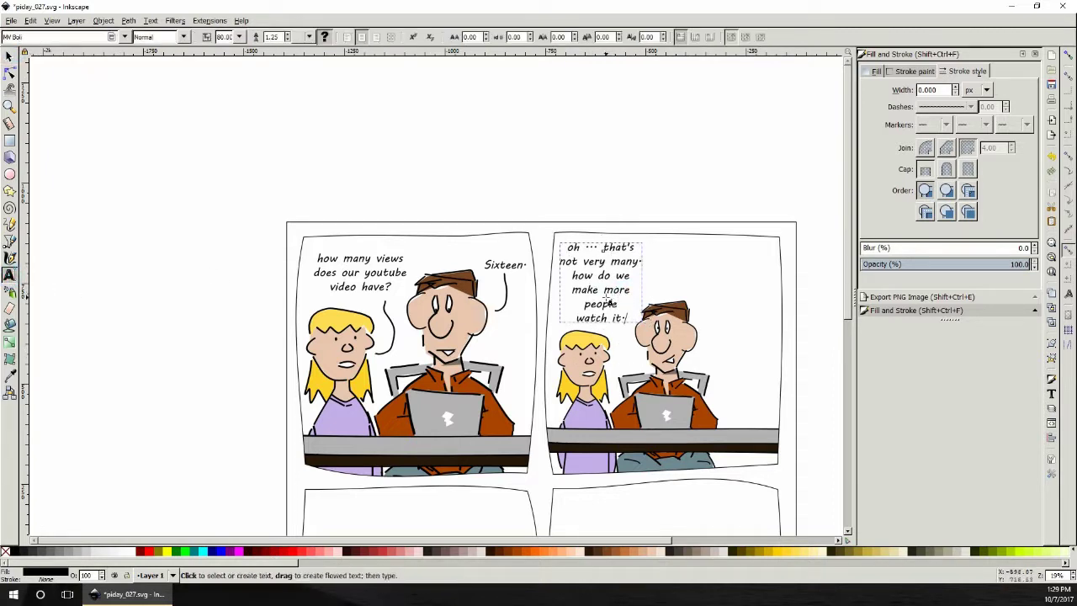
left_click_drag(604, 290, 631, 291)
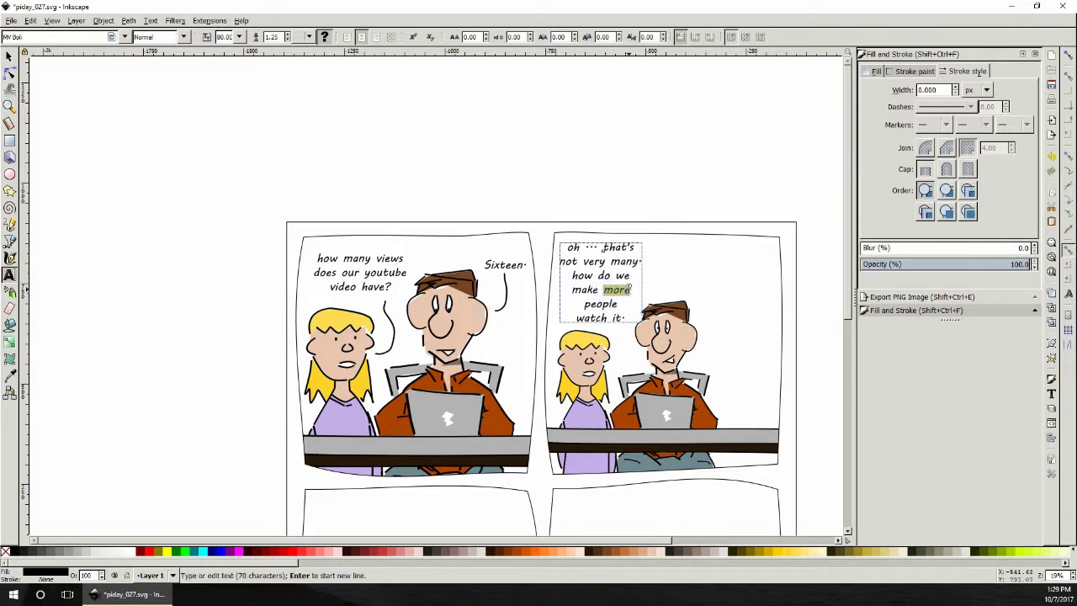
double_click(221, 37)
type("110")
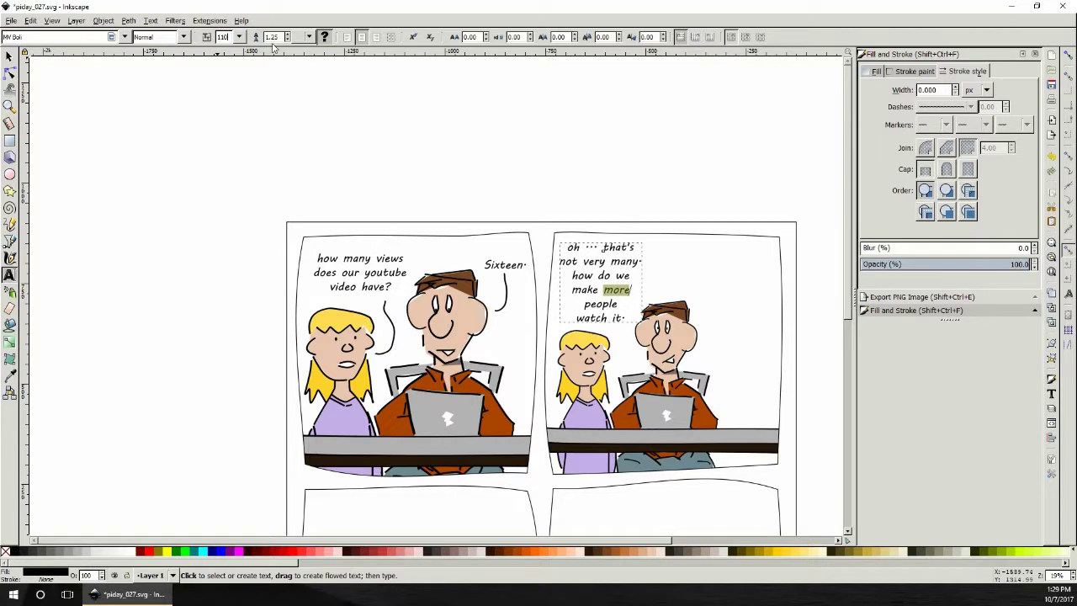
key("Return")
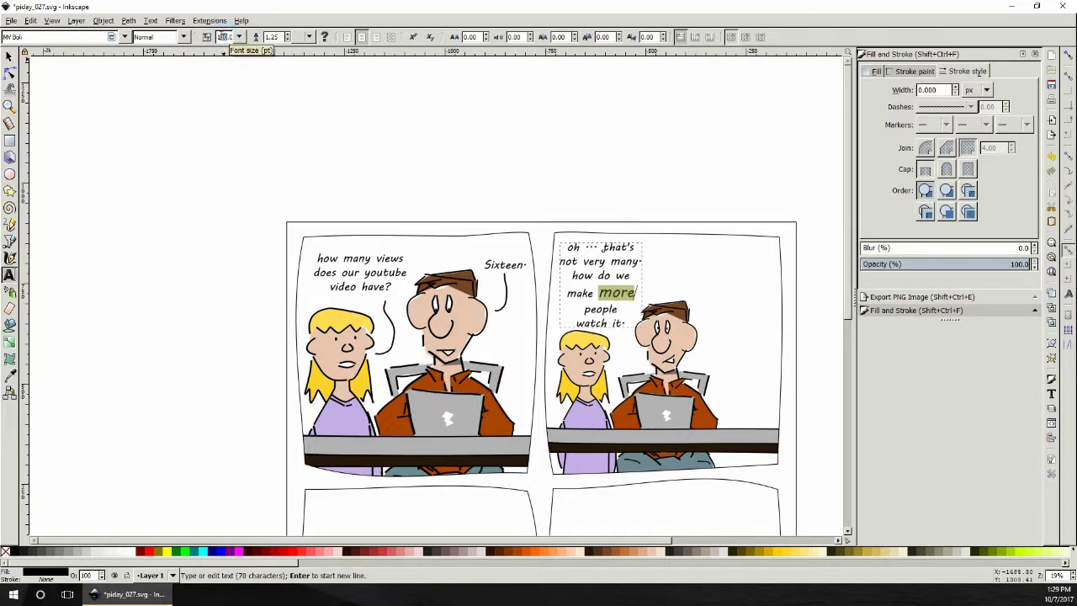
left_click(224, 37)
type("100")
key("Return")
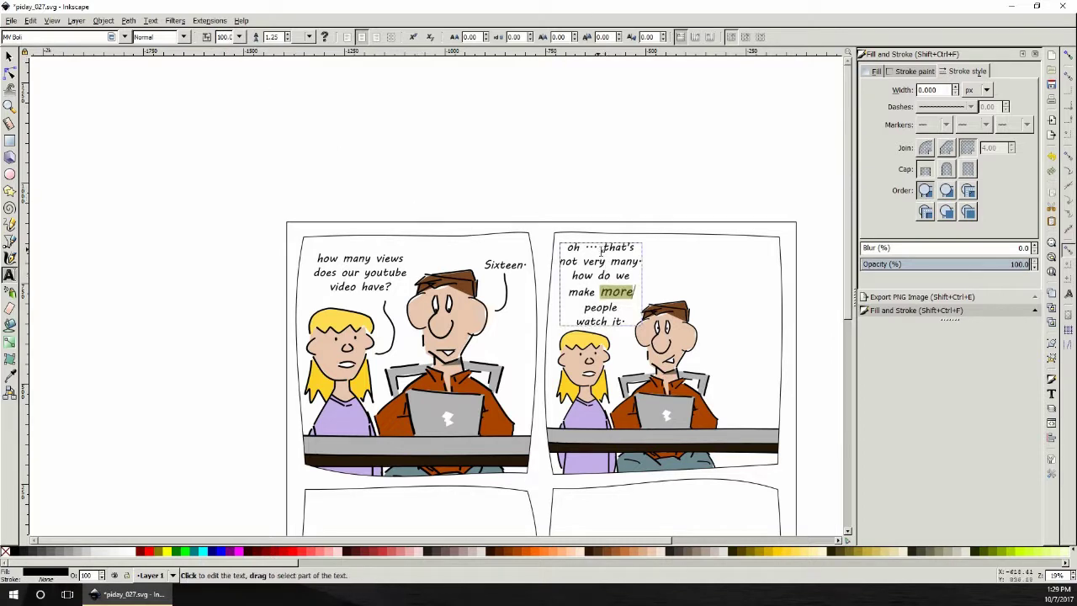
- Reduce the word "oh" in the second panel's dialogue to font size 60 and nudge the whole text slightly up and right
double_click(575, 247)
left_click(572, 248)
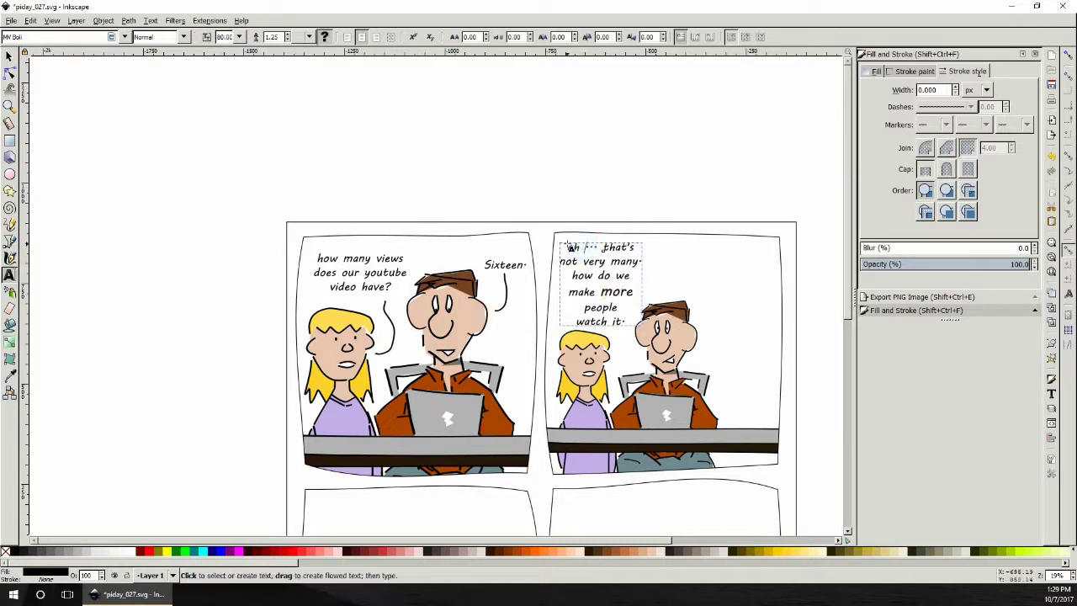
double_click(574, 247)
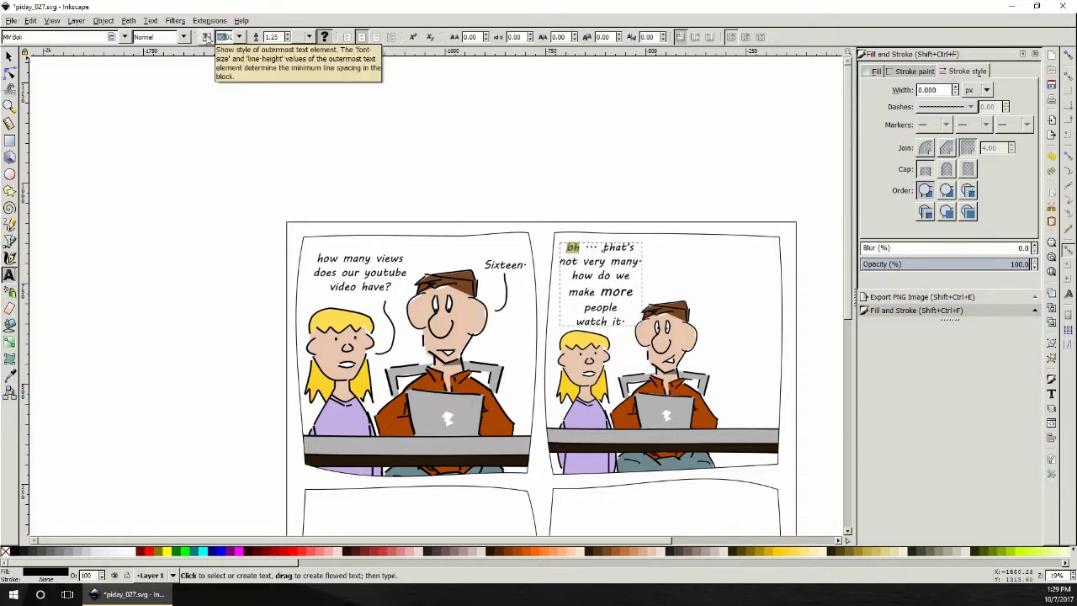
type("6")
key("Return")
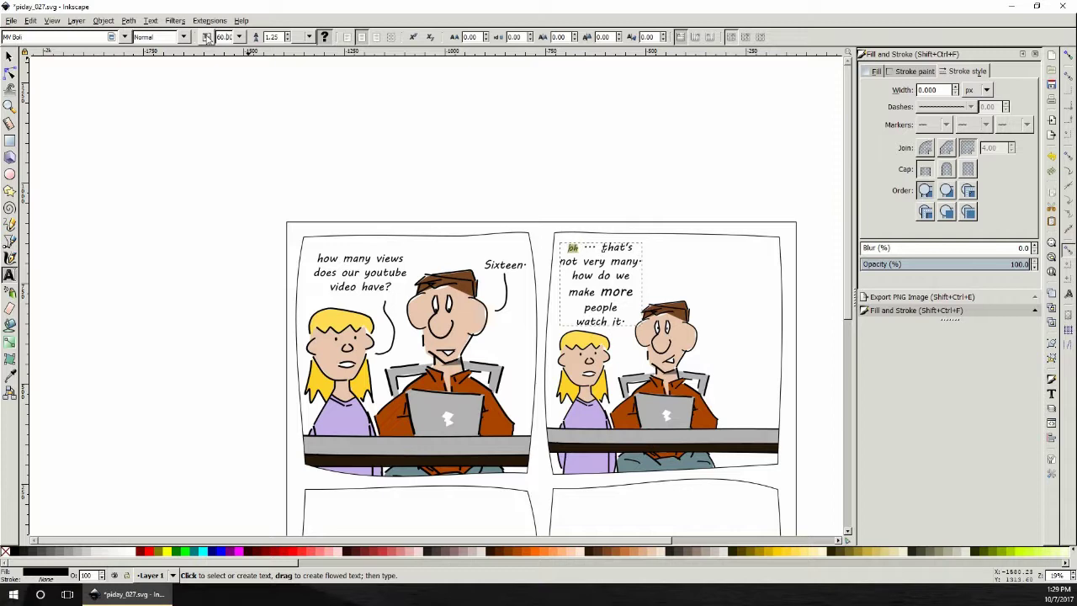
key("F1")
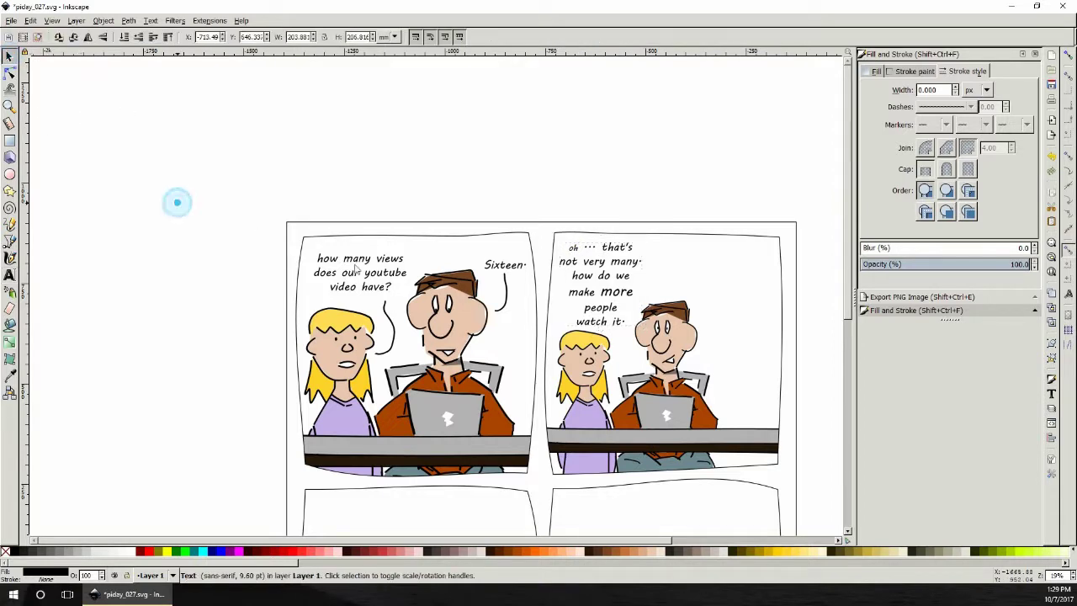
left_click(176, 199)
left_click_drag(630, 306, 622, 298)
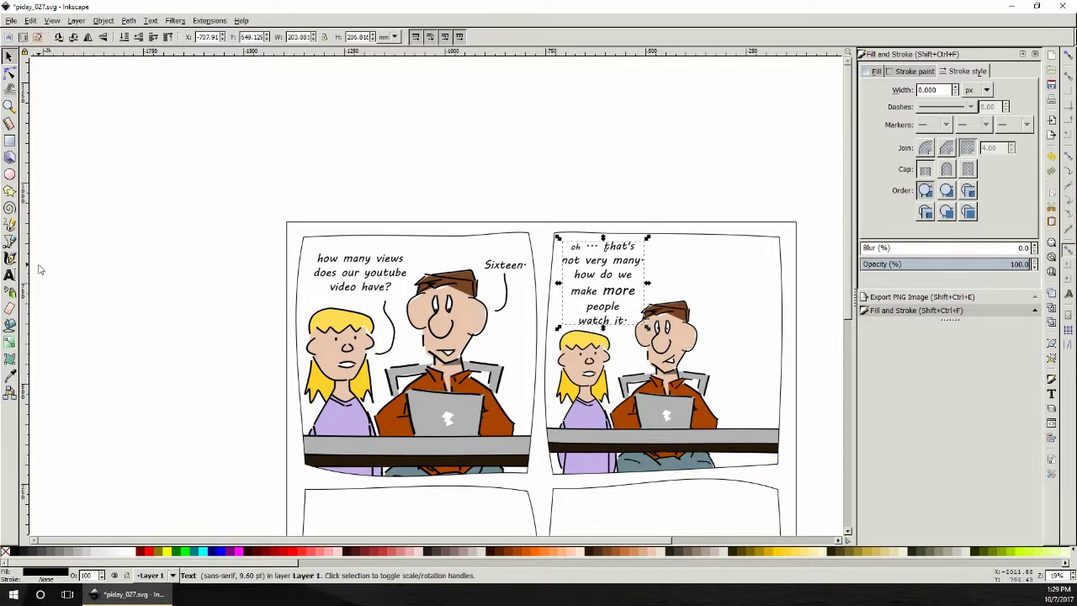
- Emphasize the word "views" in the first panel's question by setting its font size to 100, and deselect the text
left_click(9, 275)
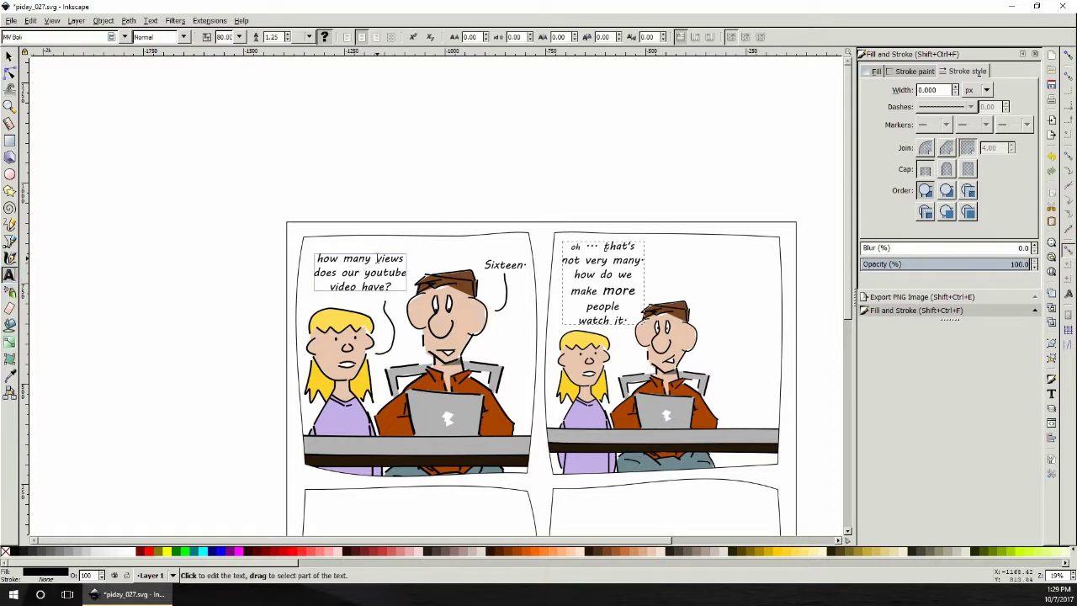
double_click(380, 260)
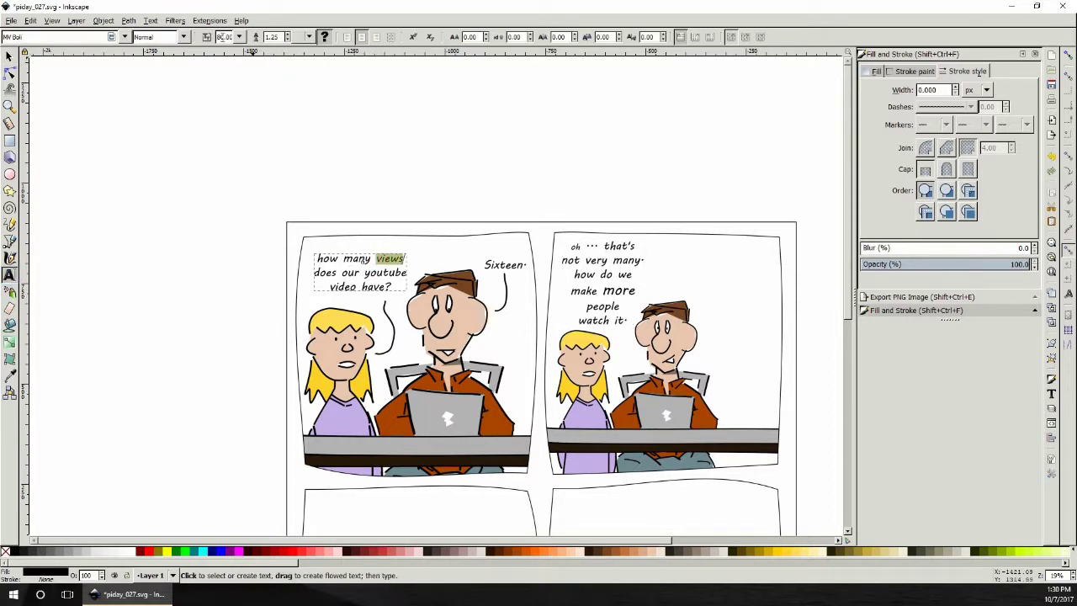
type("100")
key("Return")
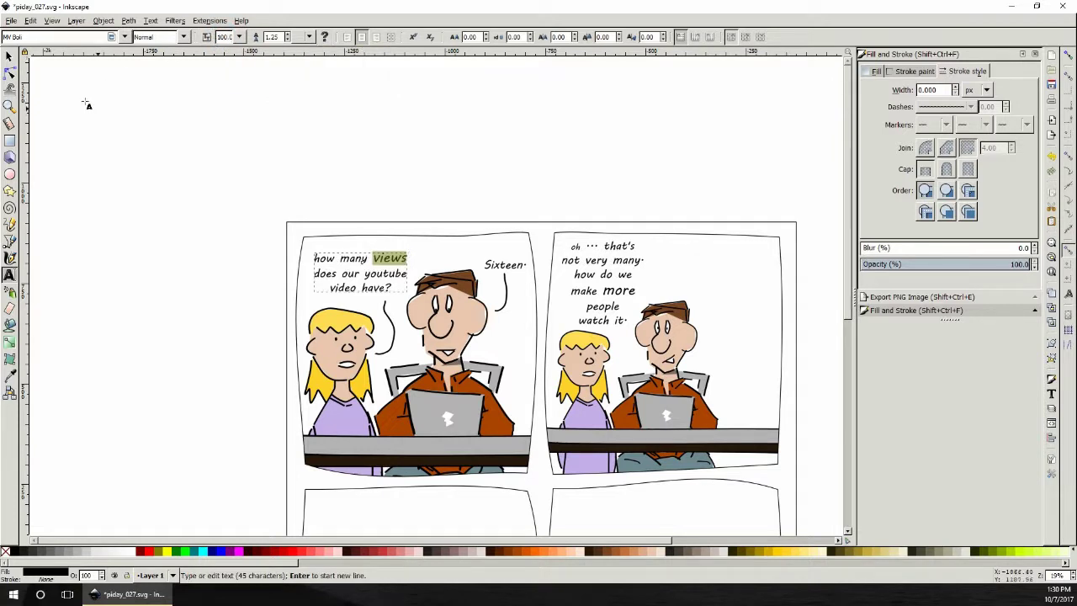
left_click(10, 55)
left_click(137, 200)
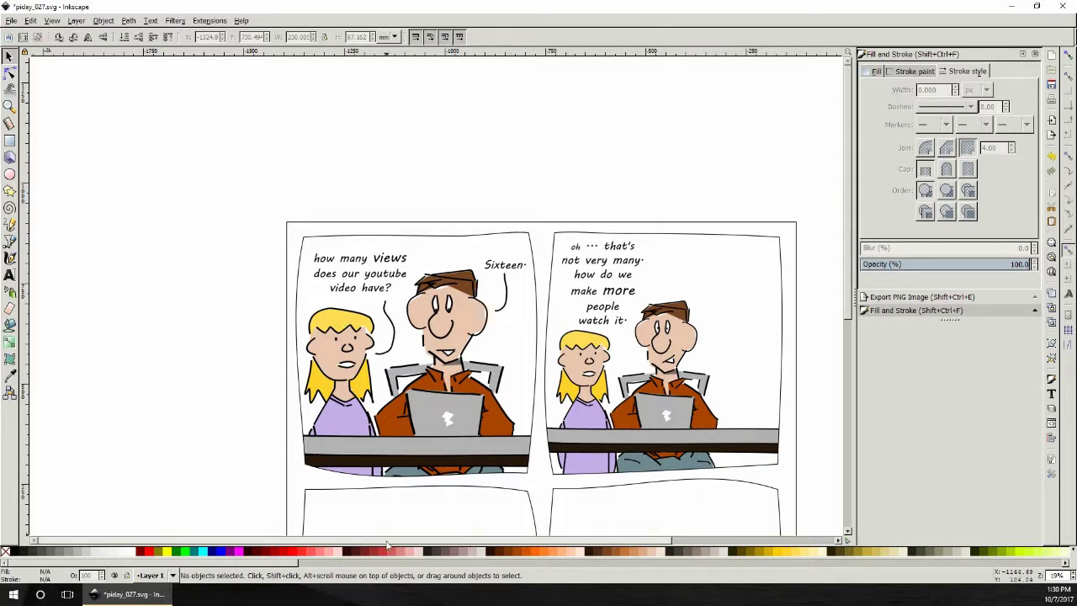
- Duplicate the first panel's "Sixteen." text and place the copy above and right of the man's head in the second panel
left_click_drag(383, 543, 539, 553)
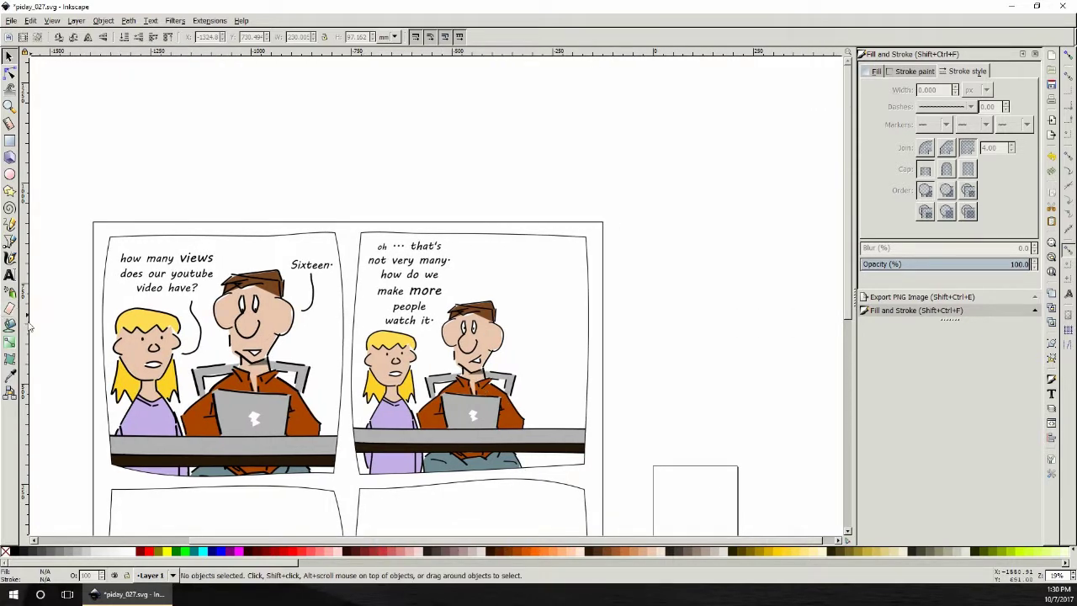
right_click(311, 264)
left_click(350, 338)
left_click_drag(318, 269, 537, 288)
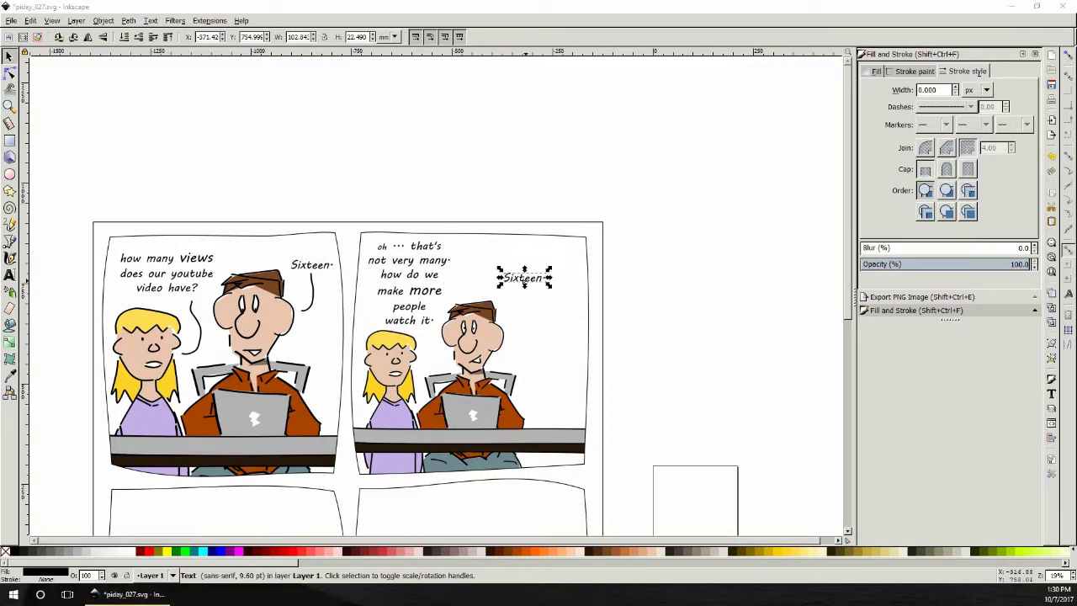
left_click(527, 279)
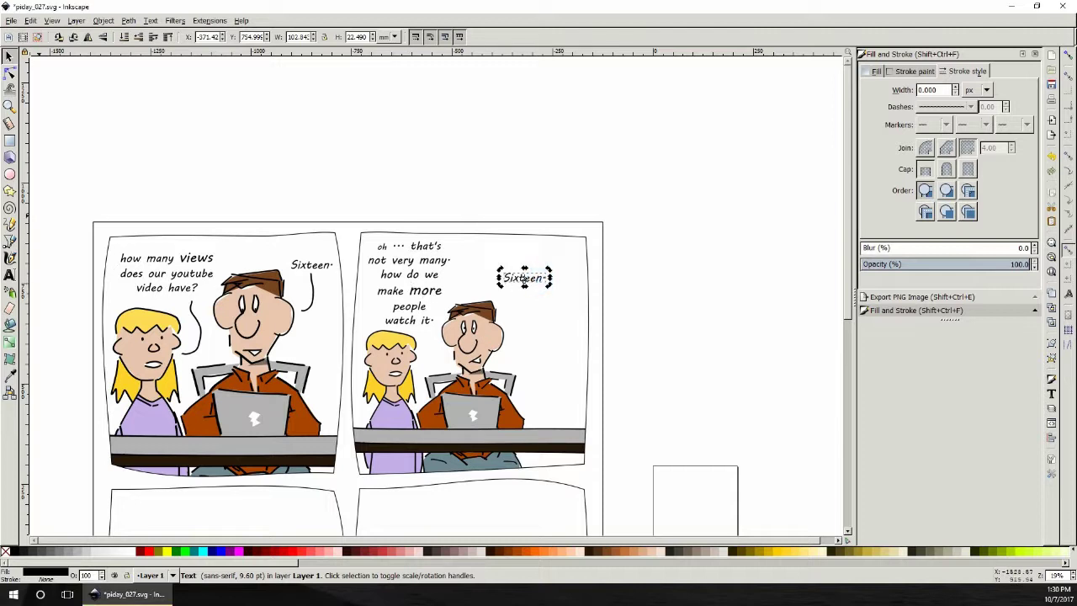
- Replace the duplicated "Sixteen." in the second panel with "I told you to set your expectations. You can't make people watch stuff."
left_click(11, 274)
left_click(525, 281)
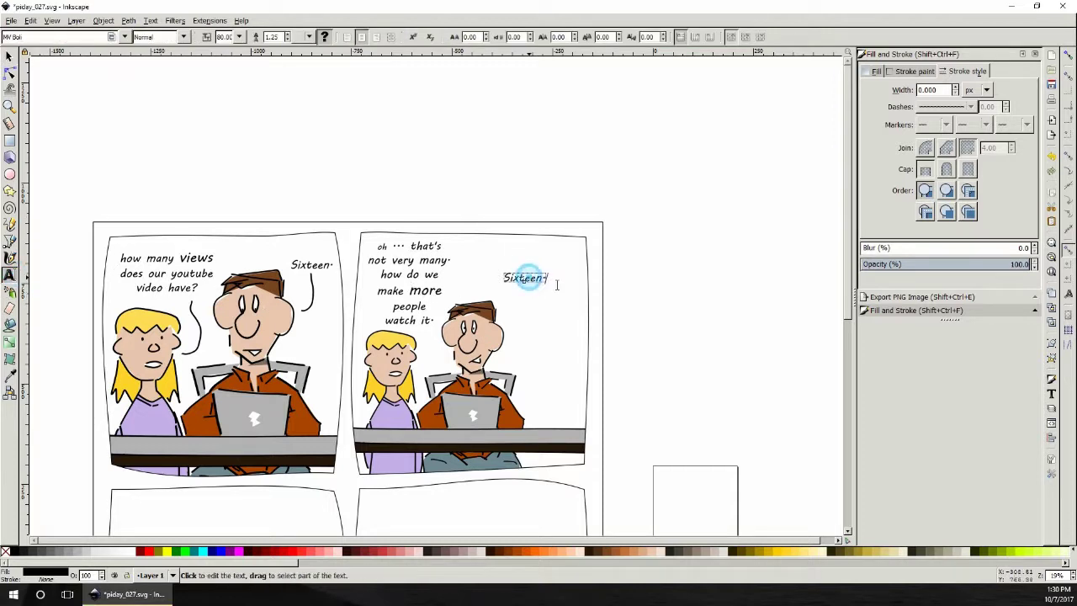
key("ctrl+a")
type("I told you to set your expectations. You can't make people watch stuff")
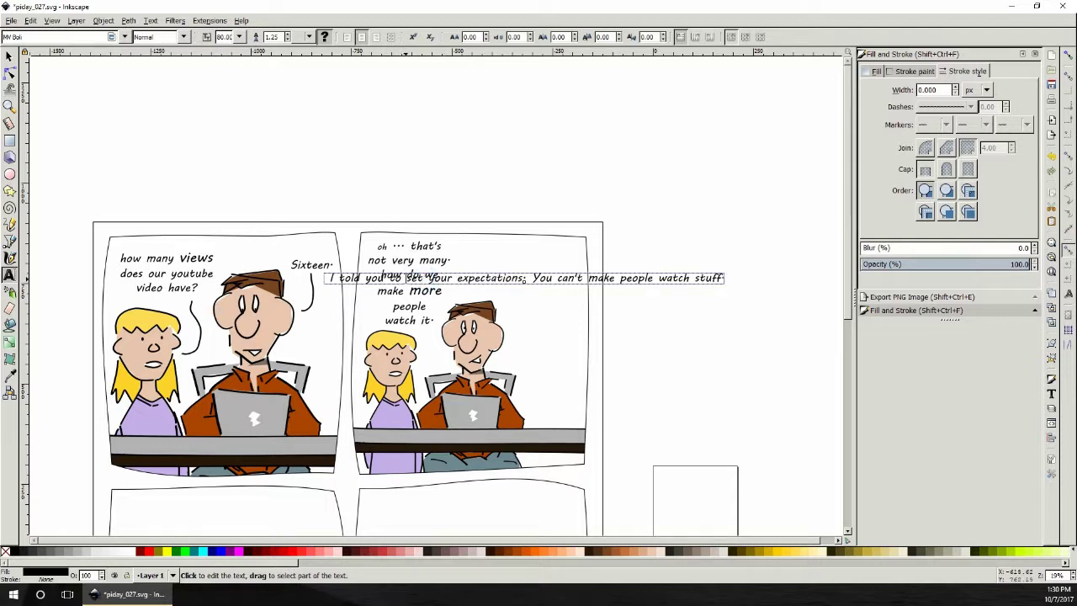
- Break the man's reply into four lines after "to", "expectations." and "make", and move it up above his head in the second panel
left_click(410, 279)
key("Return")
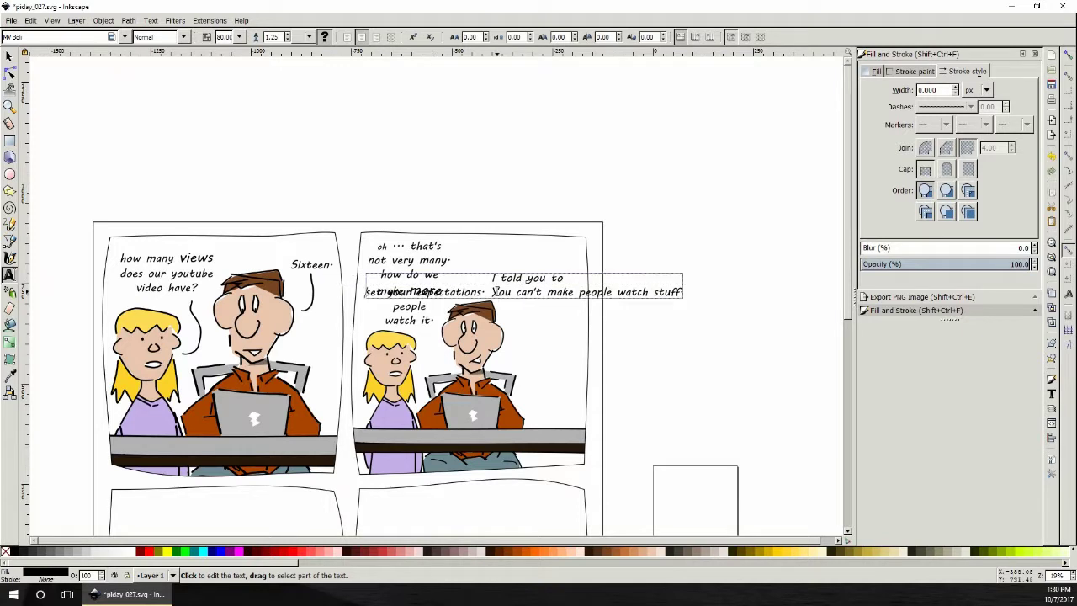
left_click(496, 292)
key("Return")
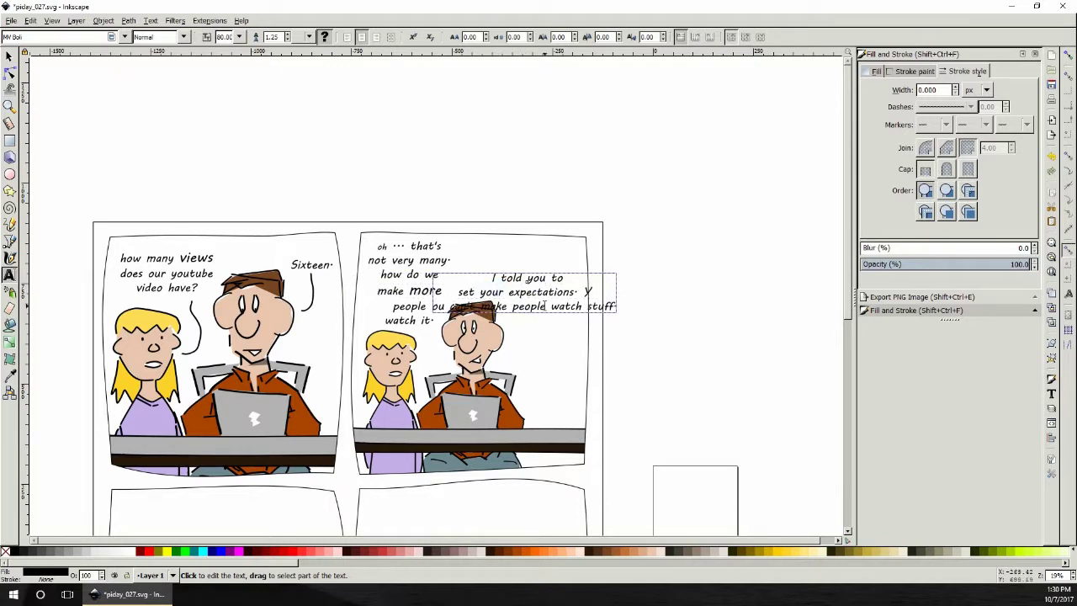
key("BackSpace")
left_click(579, 291)
key("Return")
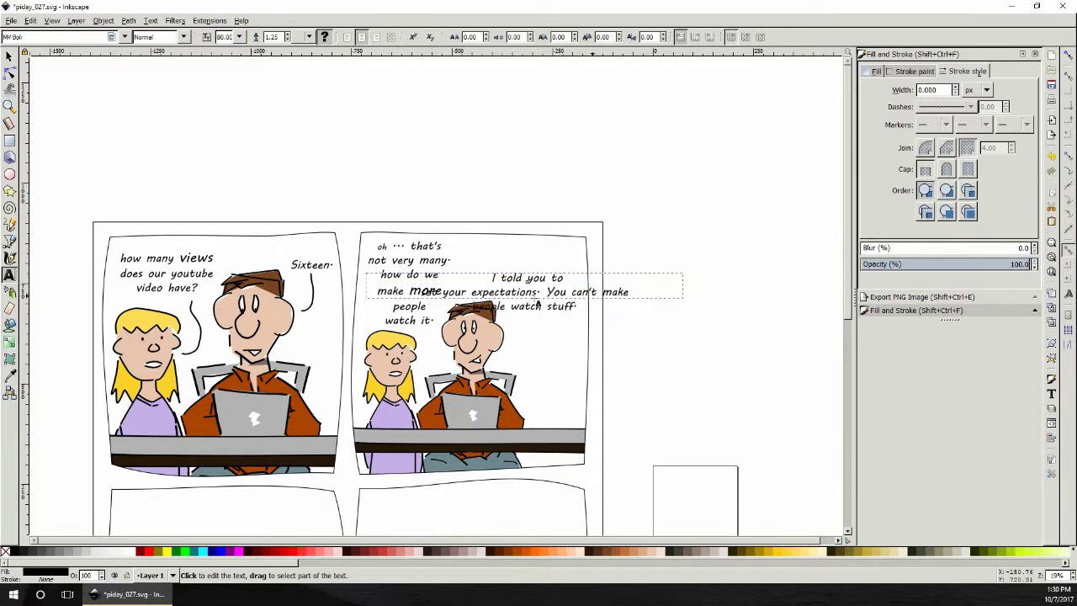
left_click(546, 292)
key("Return")
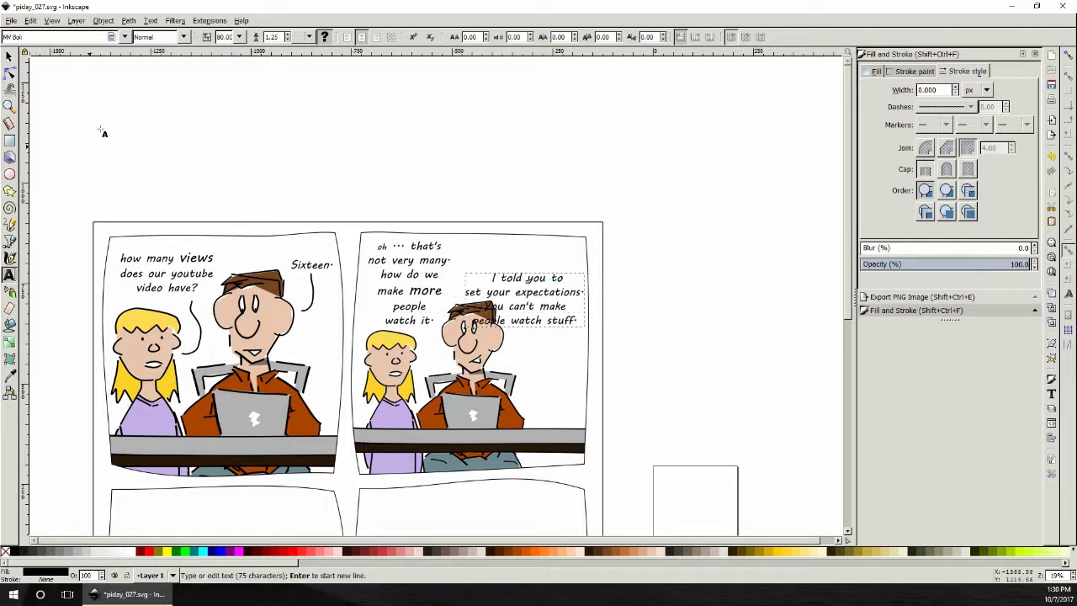
left_click(8, 56)
left_click_drag(557, 323, 555, 294)
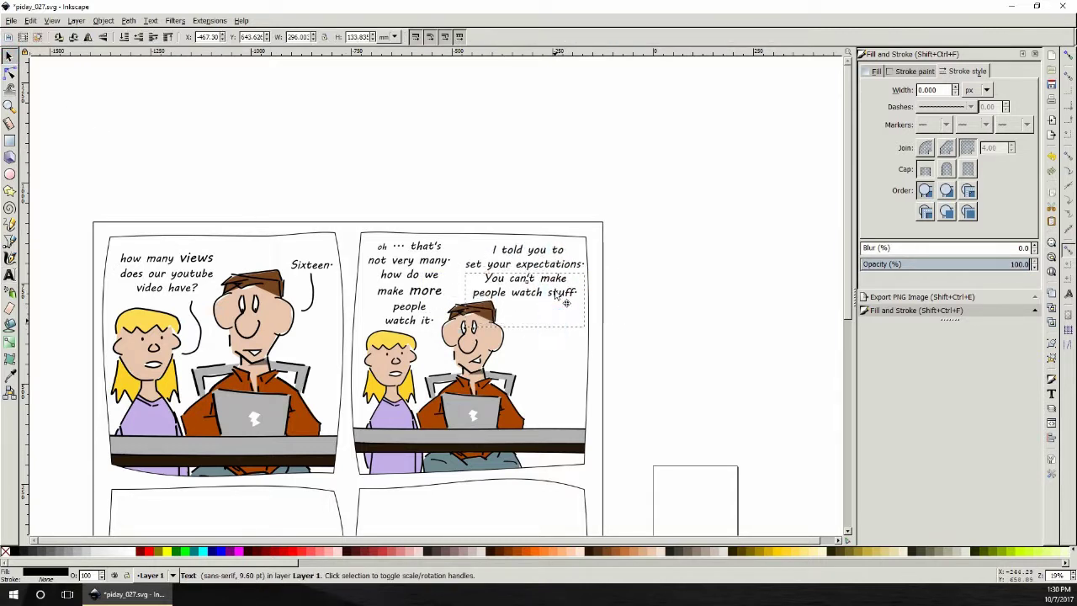
- Rebreak the man's reply in the second panel so "set" ends the first line and "stuff." stands alone on a fifth line
left_click(8, 275)
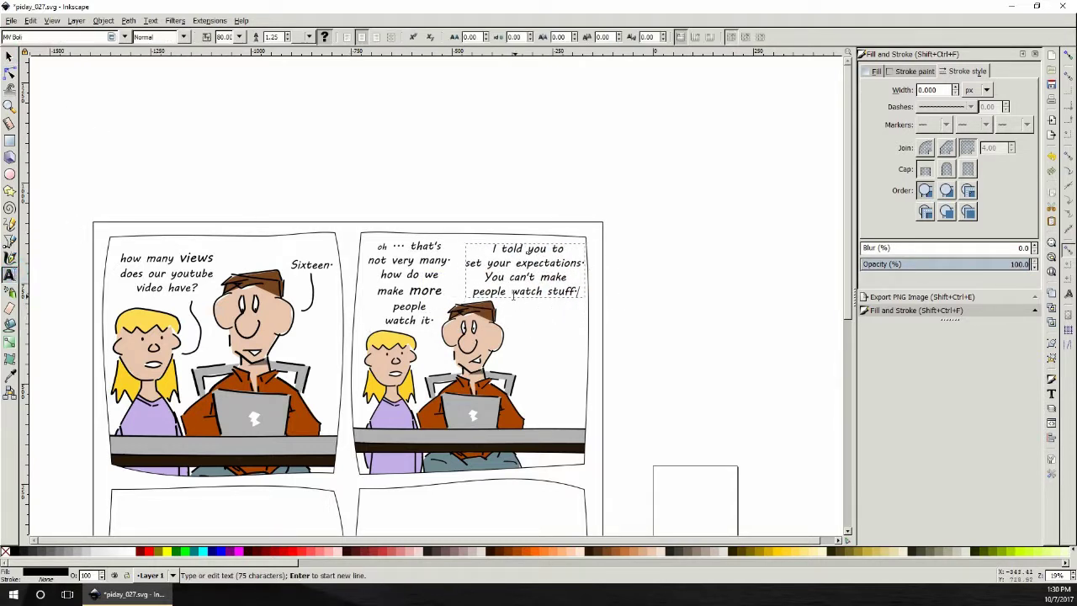
double_click(551, 291)
left_click(573, 294)
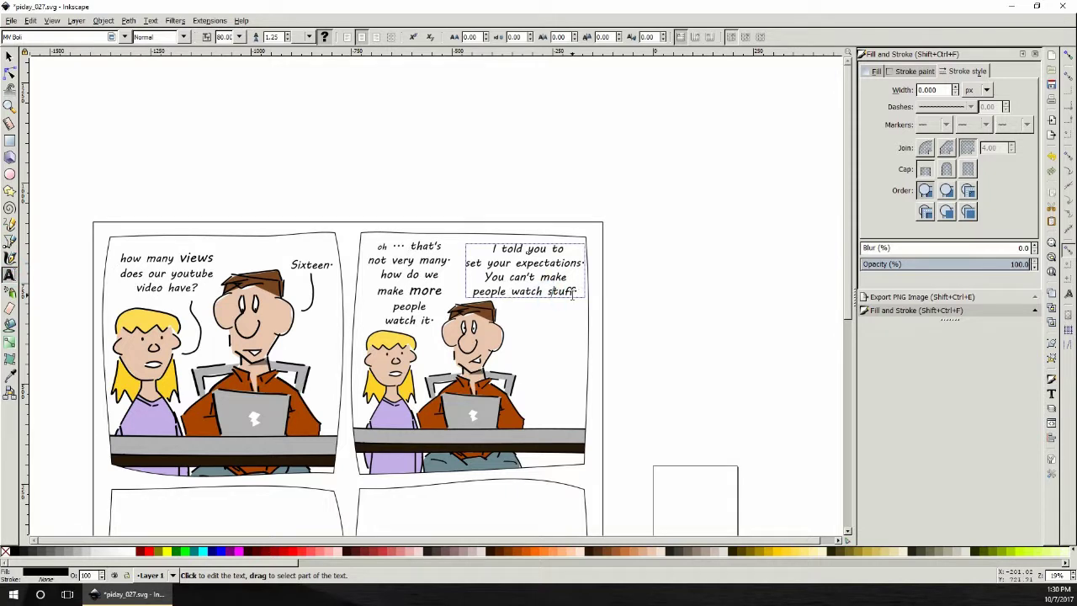
left_click(549, 291)
key("Return")
left_click_drag(482, 263, 463, 263)
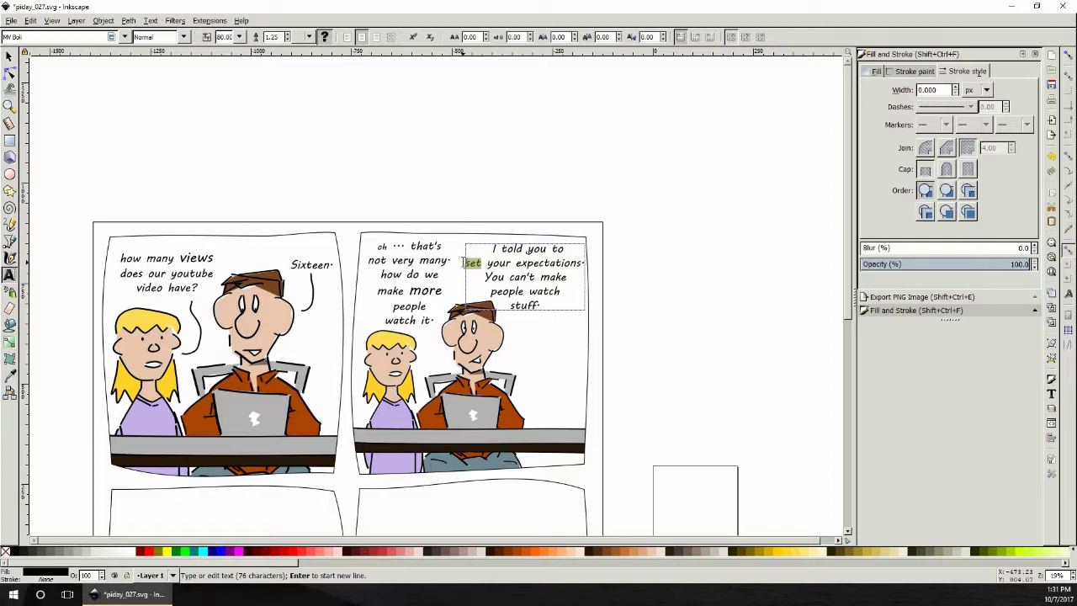
left_click(467, 263)
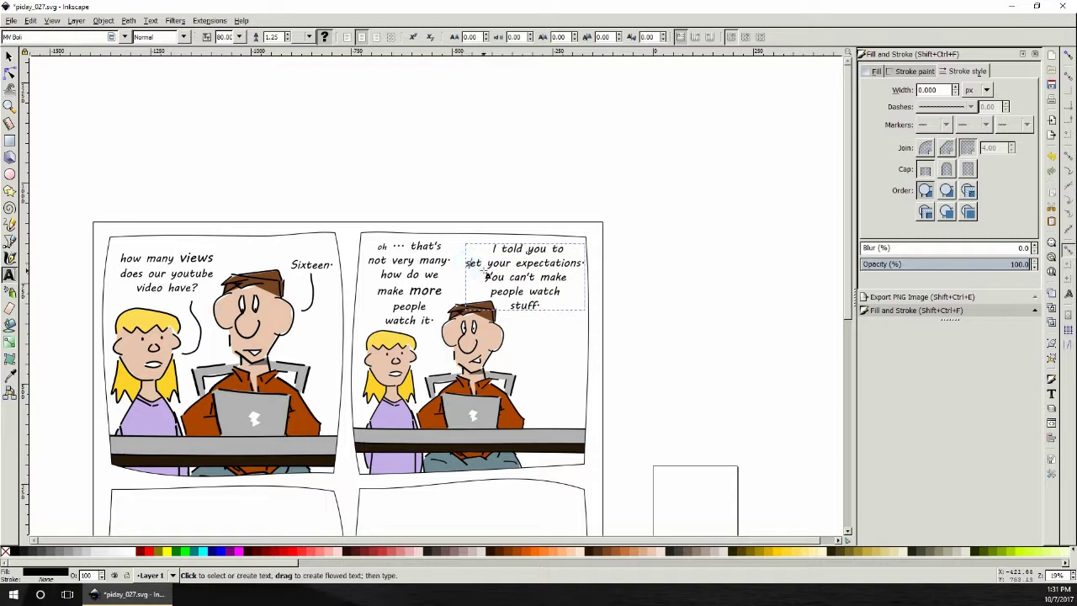
key("BackSpace")
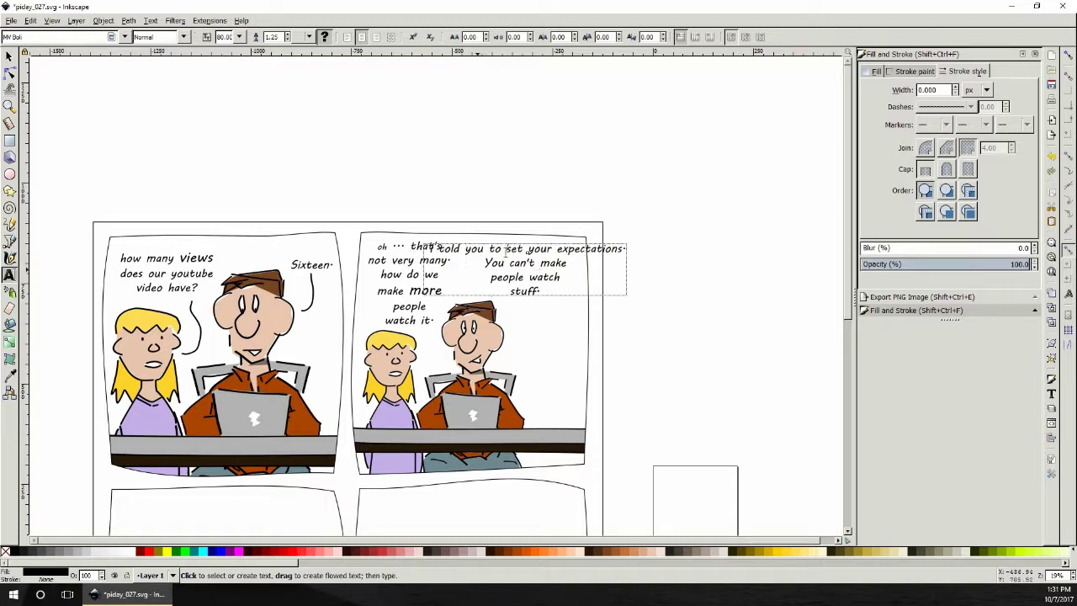
left_click(528, 250)
key("Return")
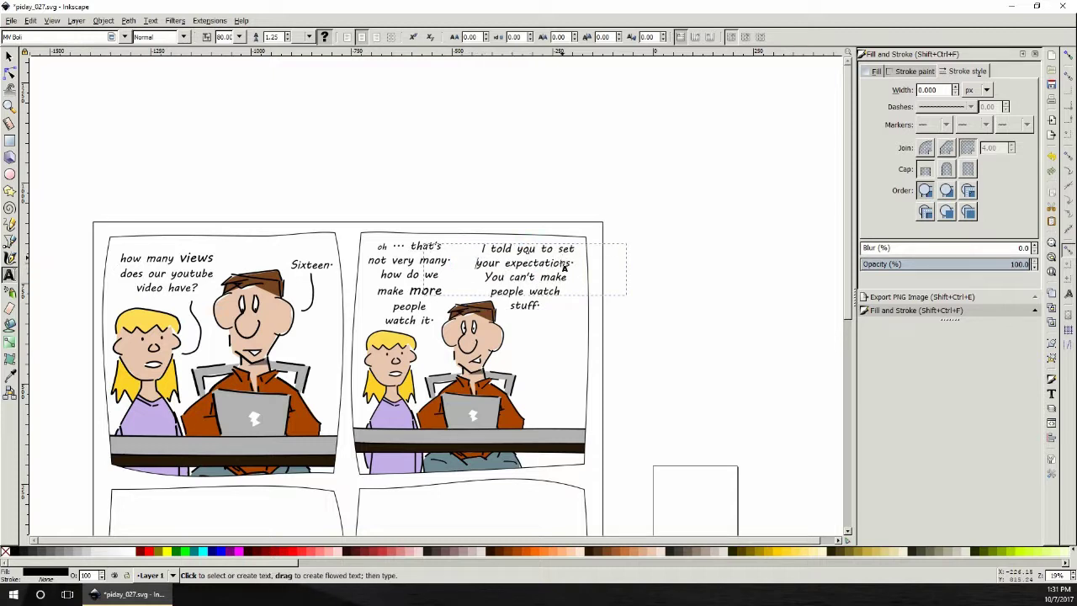
- Move the man's reply slightly right in the second panel and indent its "people watch" line with leading spaces
left_click(8, 55)
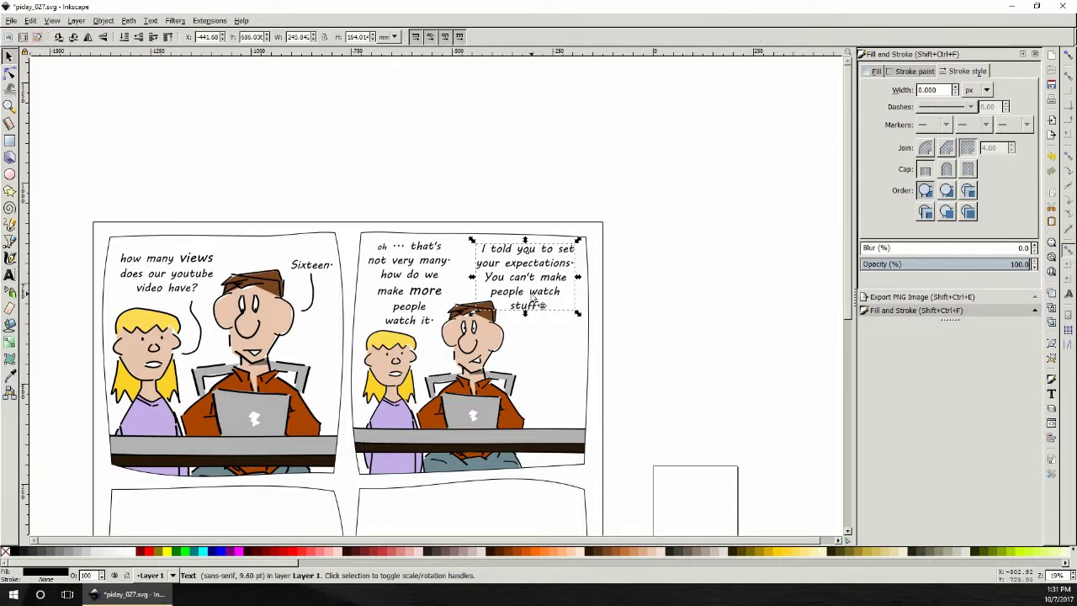
left_click_drag(533, 300, 545, 301)
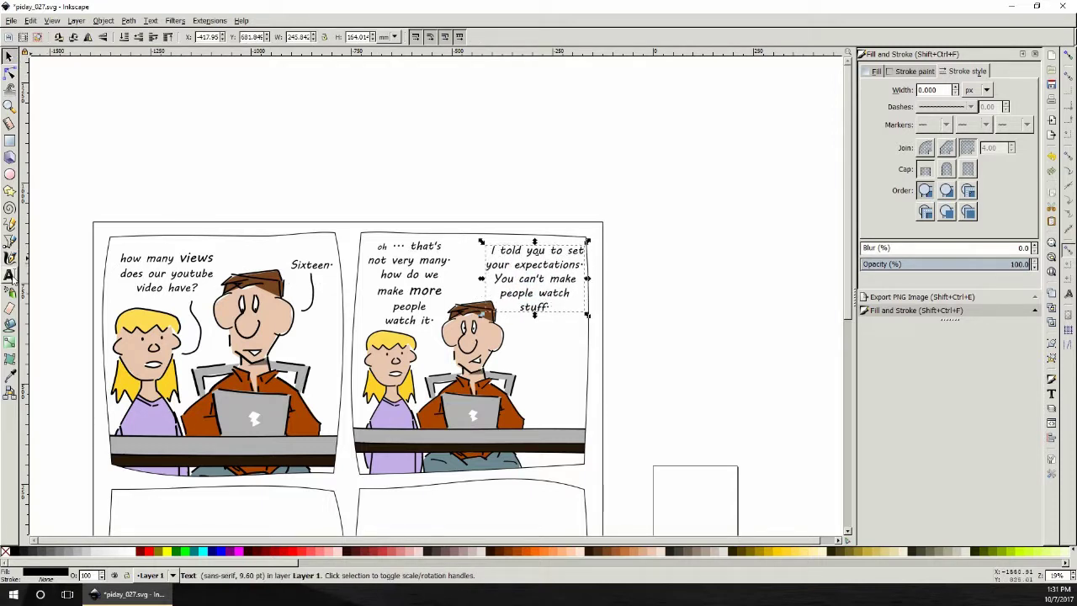
left_click(10, 276)
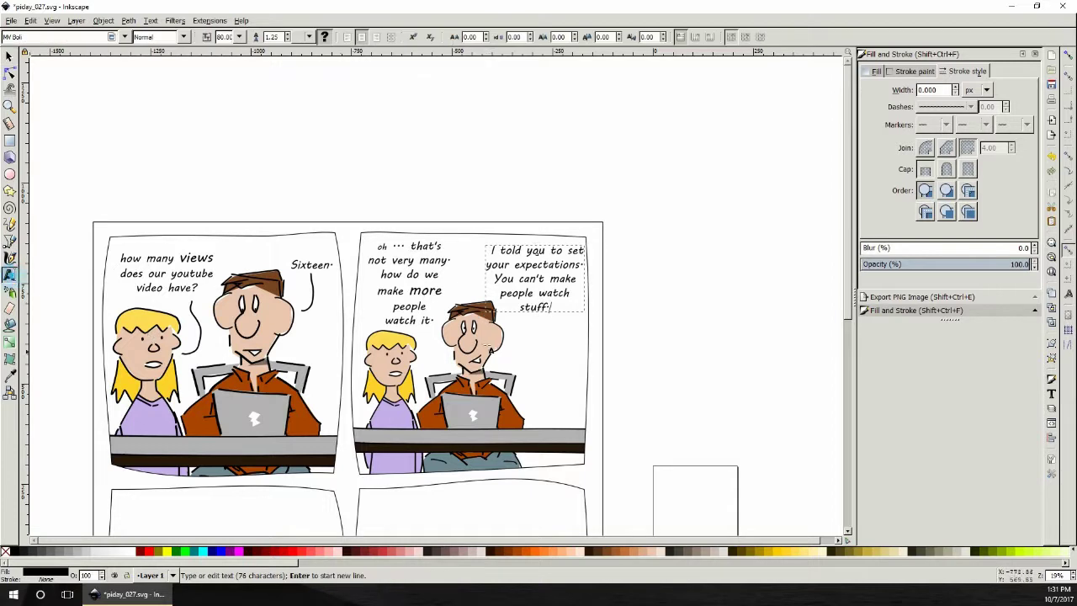
left_click(502, 296)
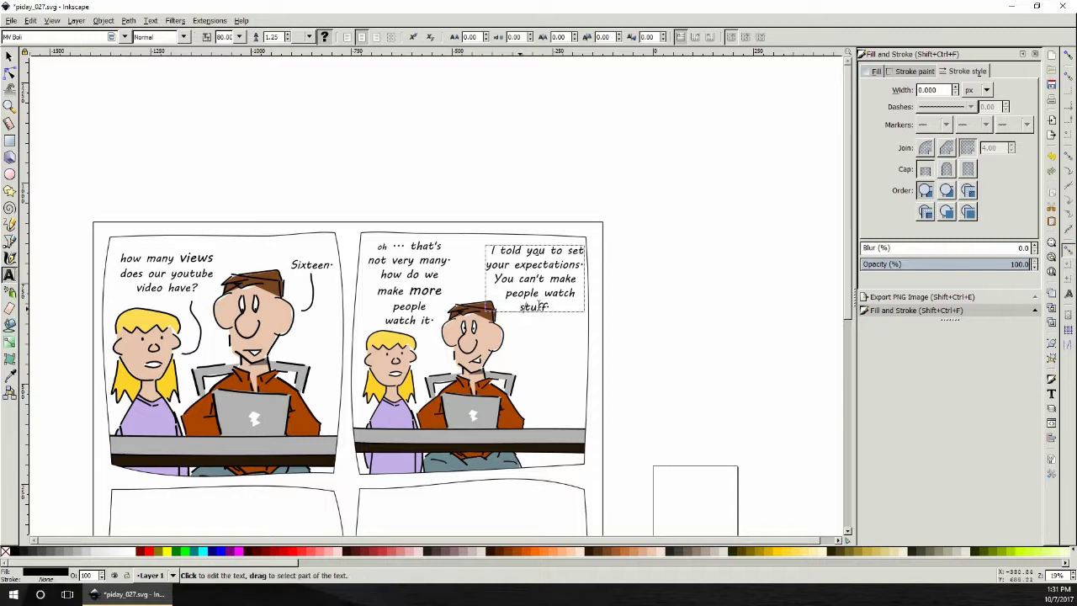
- Emphasize the word "make" in the man's second-panel reply by setting its font size to 100
left_click_drag(550, 278, 577, 280)
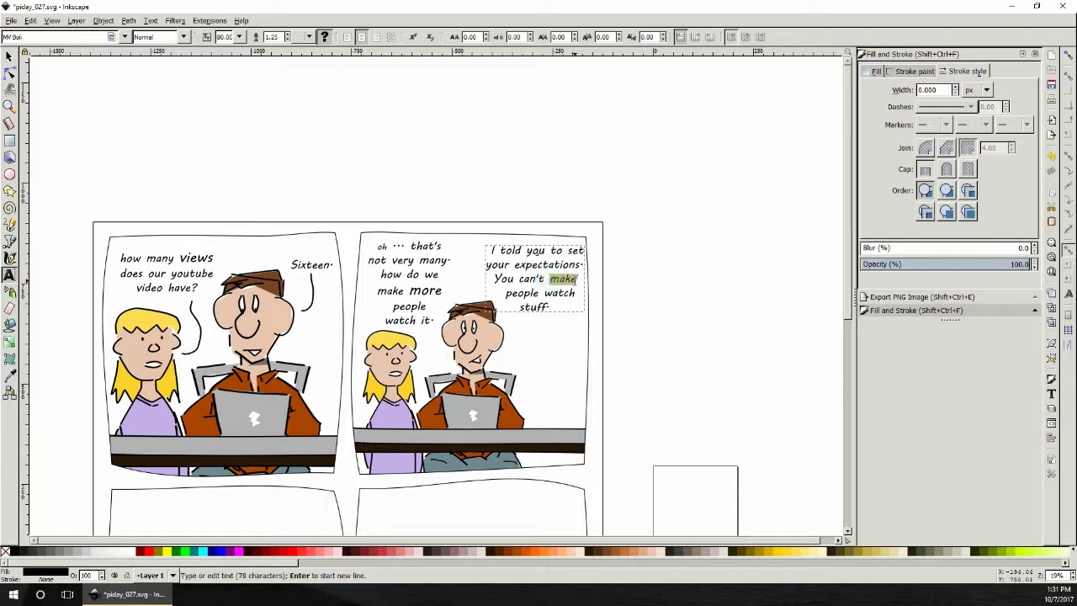
double_click(217, 37)
type("100")
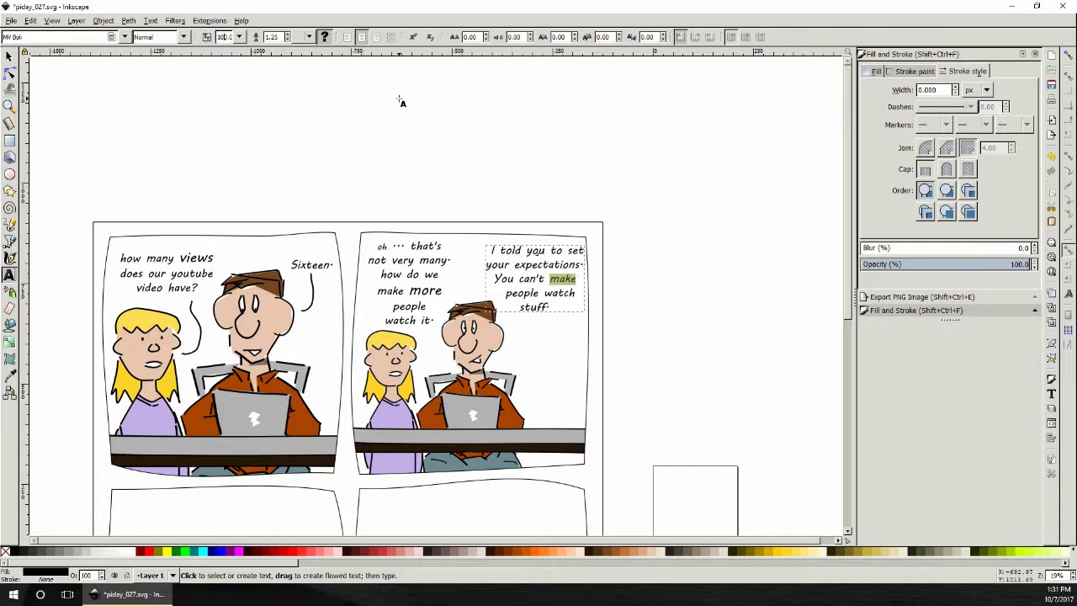
key("Return")
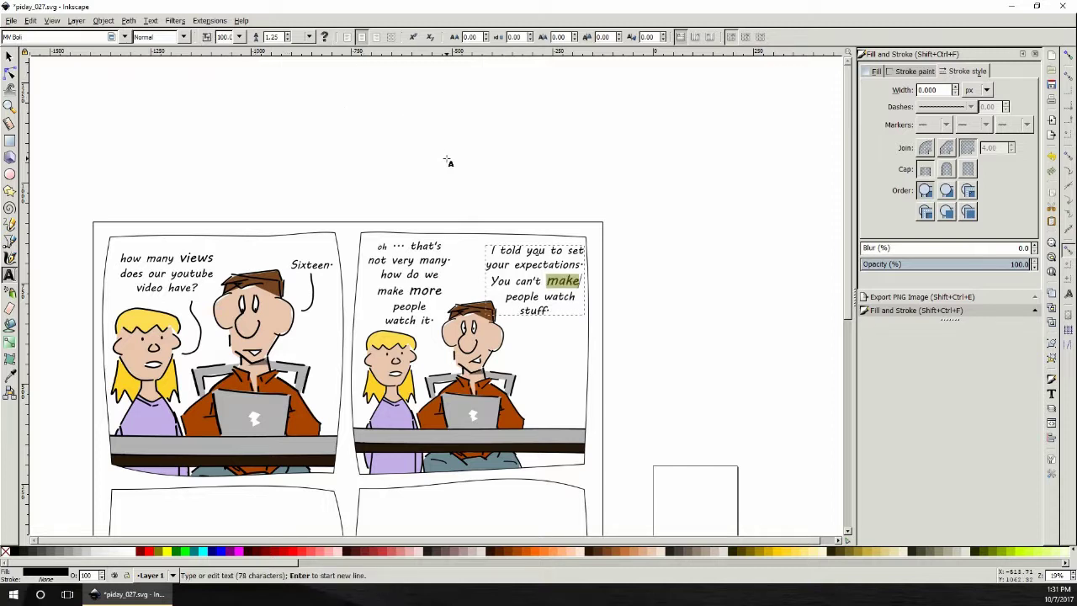
- Reword the first line of the man's second-panel reply, replacing "set" with "level" and that with "lower"
left_click(511, 265)
double_click(569, 250)
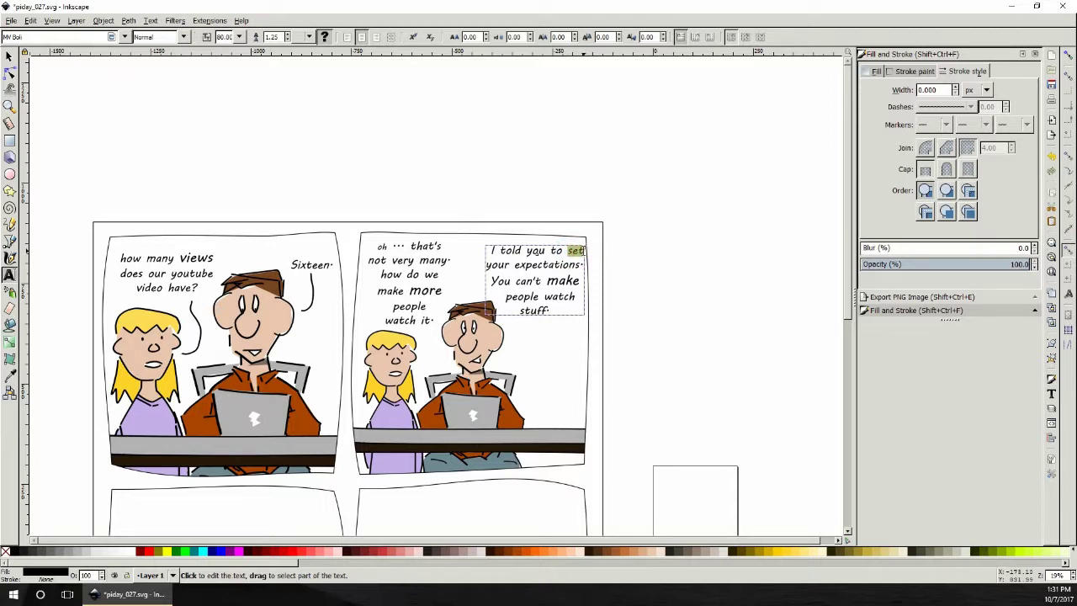
key("BackSpace")
type("level")
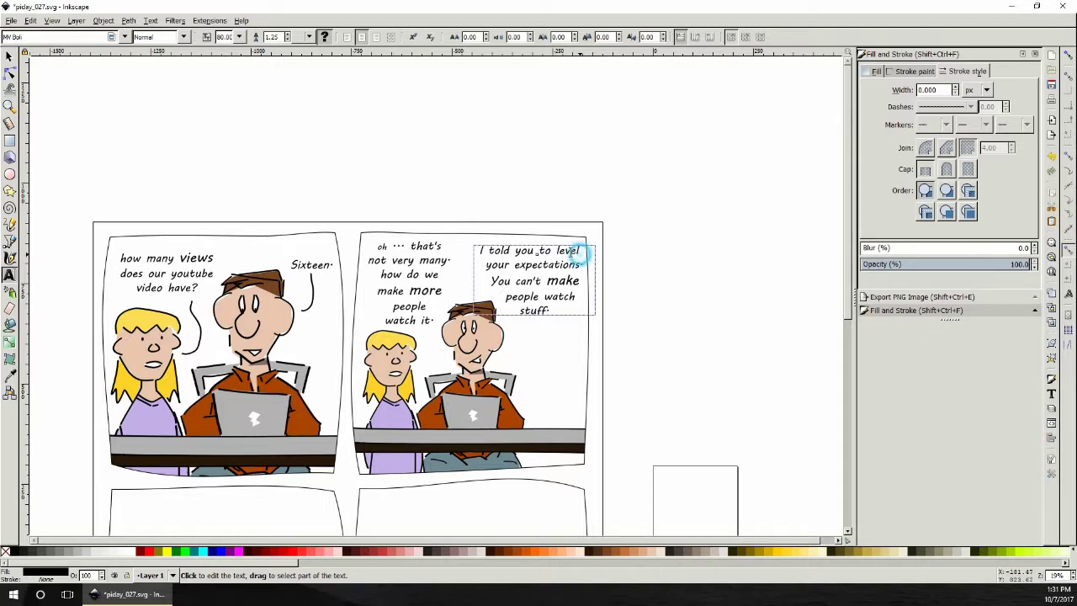
left_click_drag(580, 251, 557, 250)
type("lower")
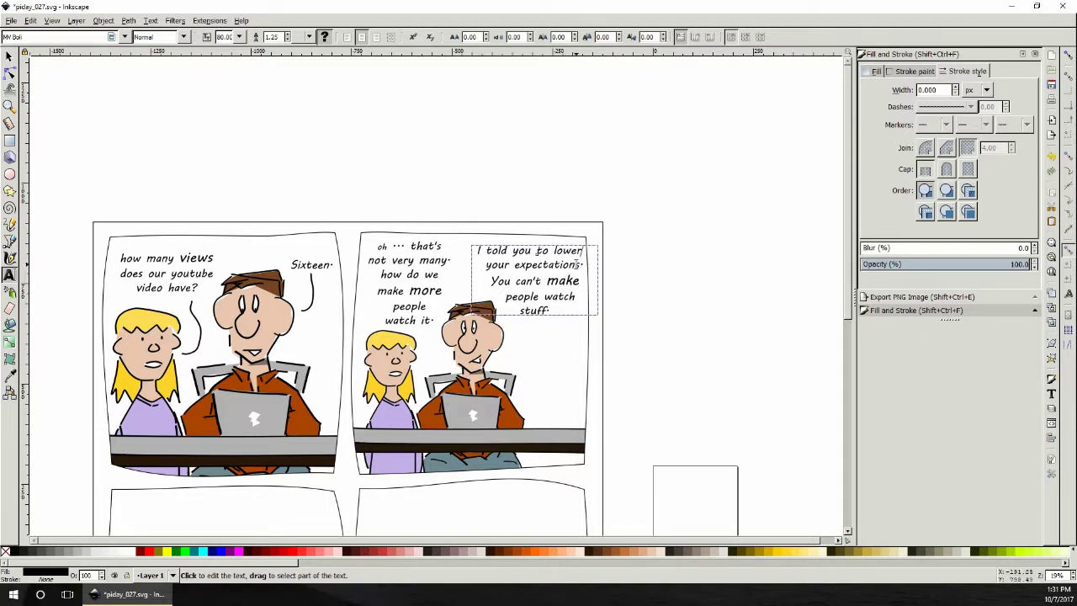
- Replace "to lower your expectations" in the man's second-panel reply with "not to get your hopes up"
left_click_drag(581, 264, 519, 265)
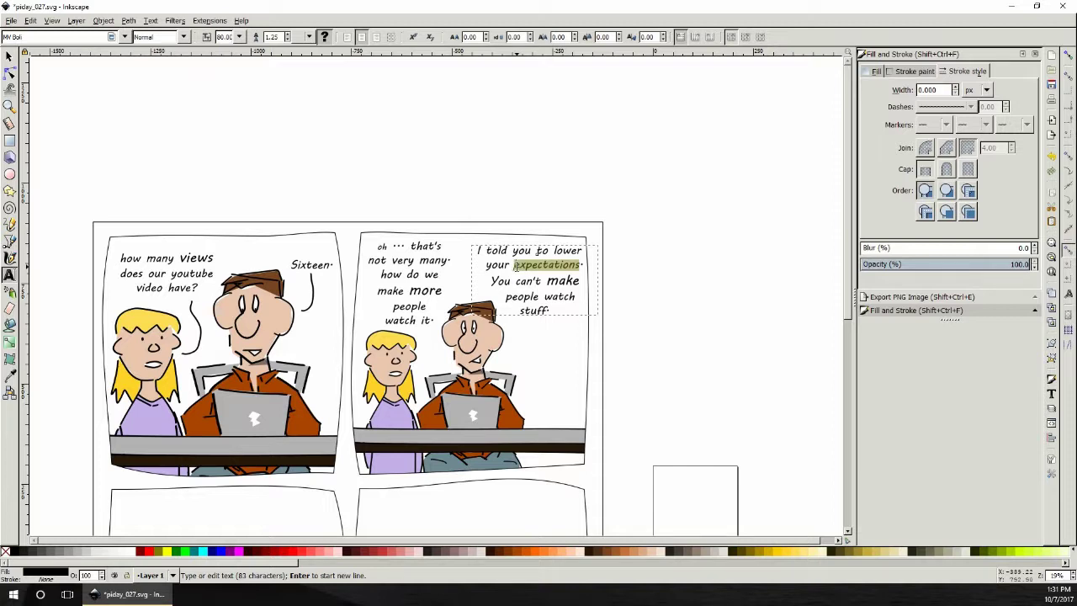
left_click(516, 264)
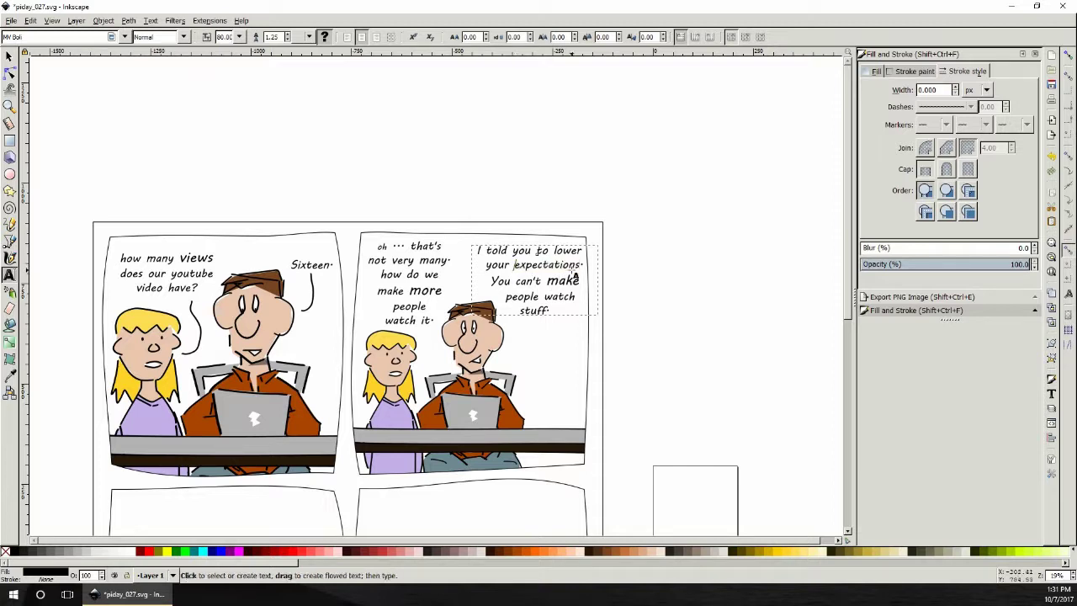
left_click_drag(582, 264, 536, 249)
key("BackSpace")
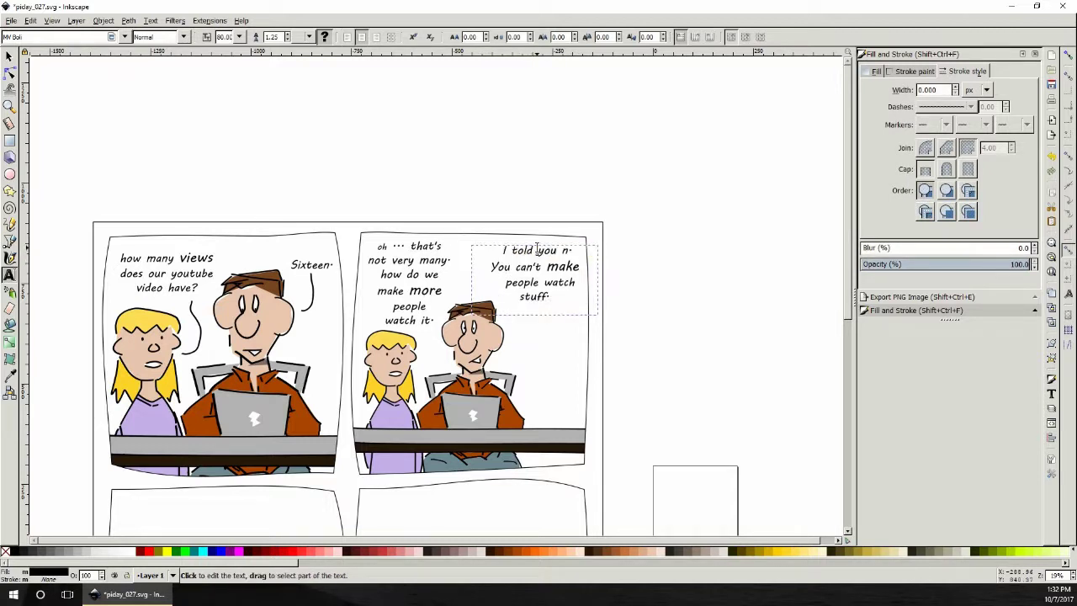
type("not to get your hope")
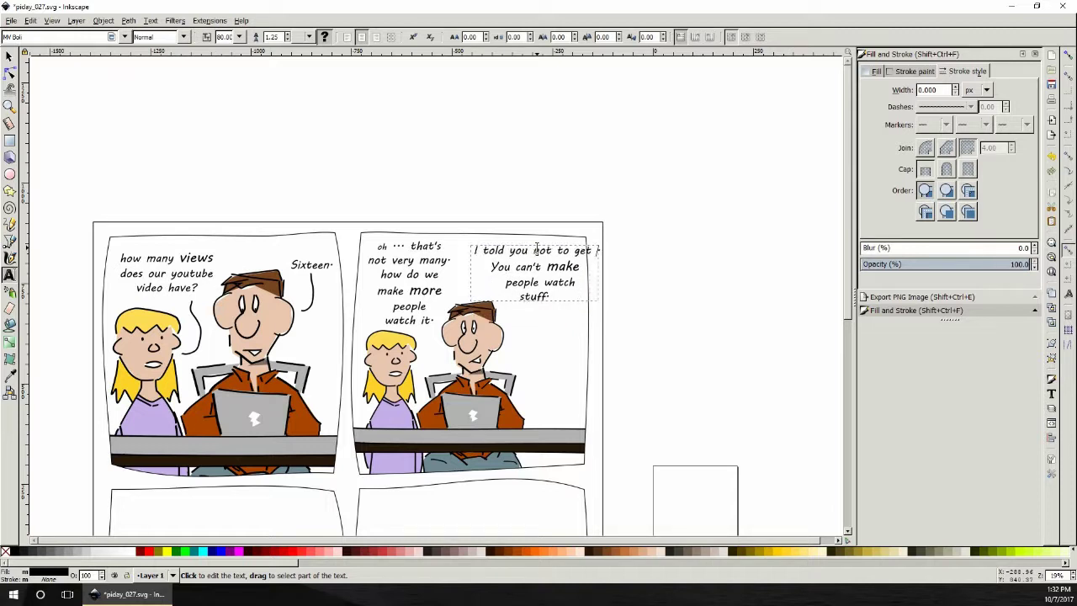
type("s up.")
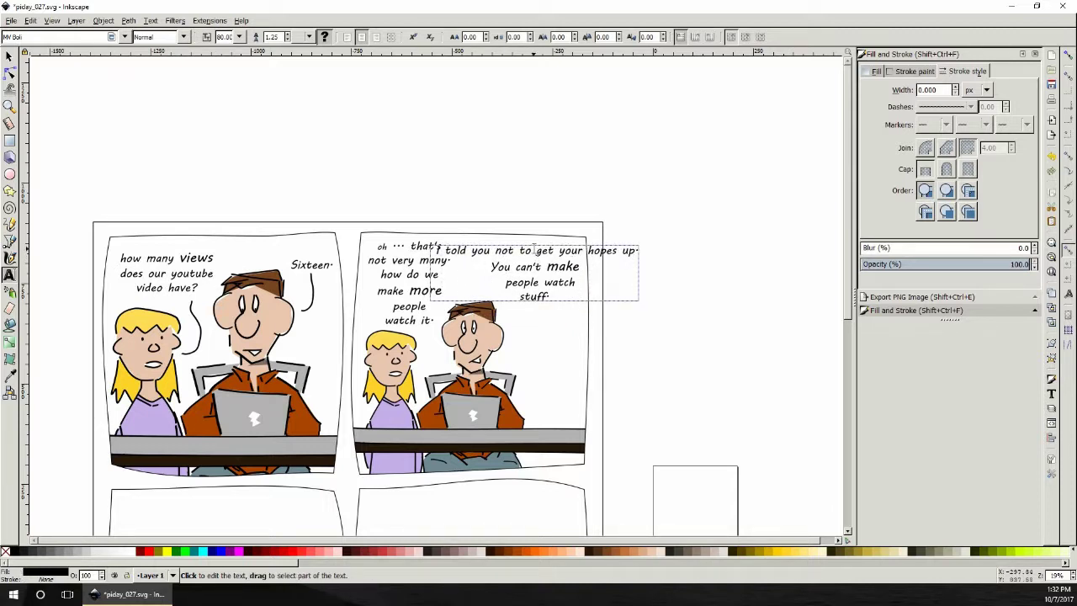
- Break the man's reply before "get" and shift its first line slightly left with trailing spaces
left_click(537, 245)
key("Return")
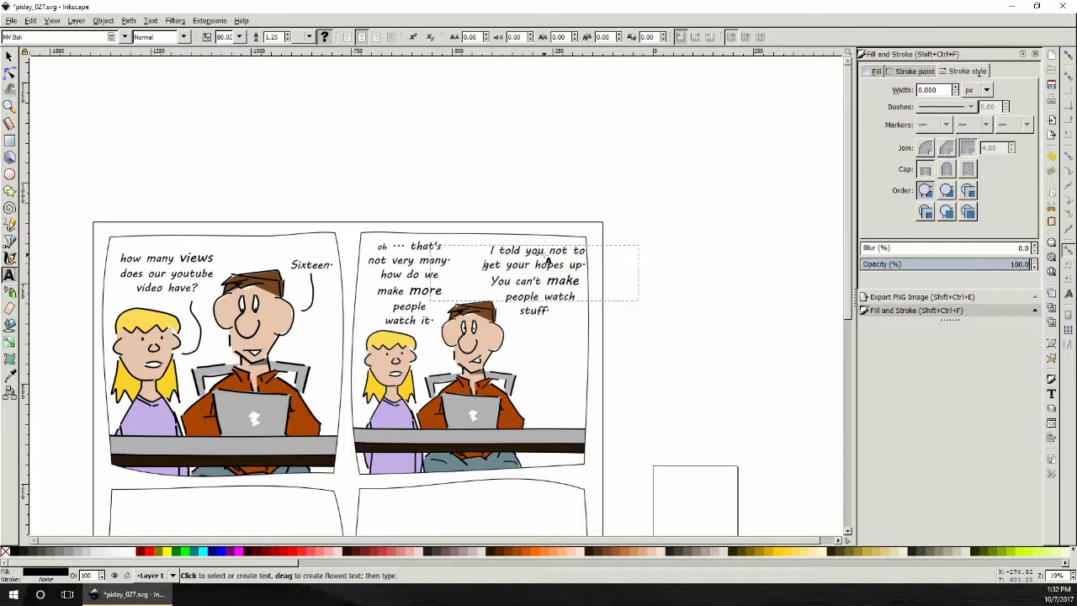
left_click(492, 250)
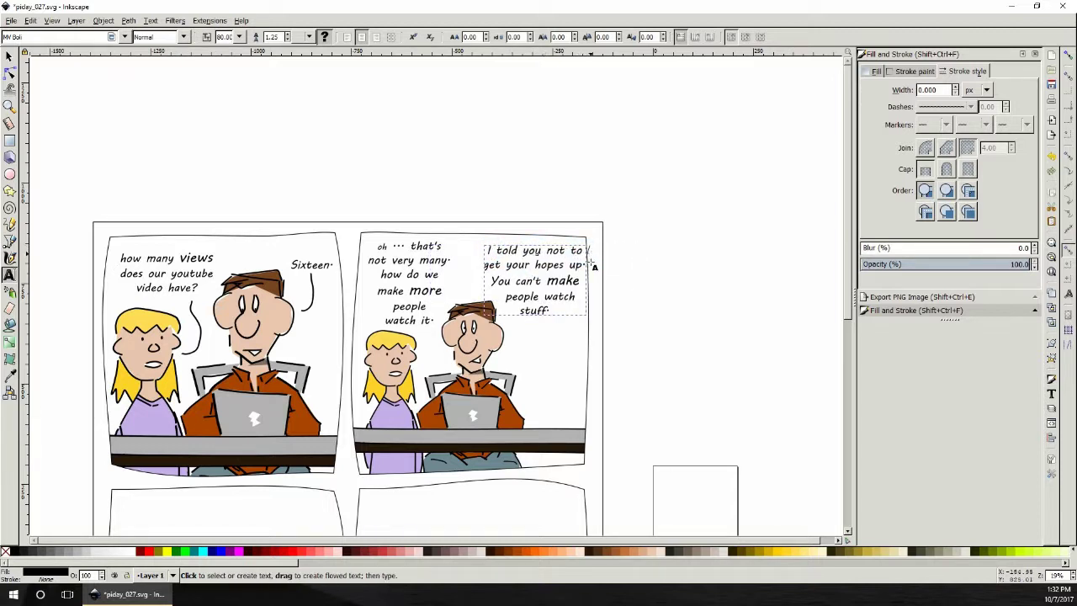
- Emphasize the word "not" in the man's second-panel reply by setting its font size to 110
double_click(550, 249)
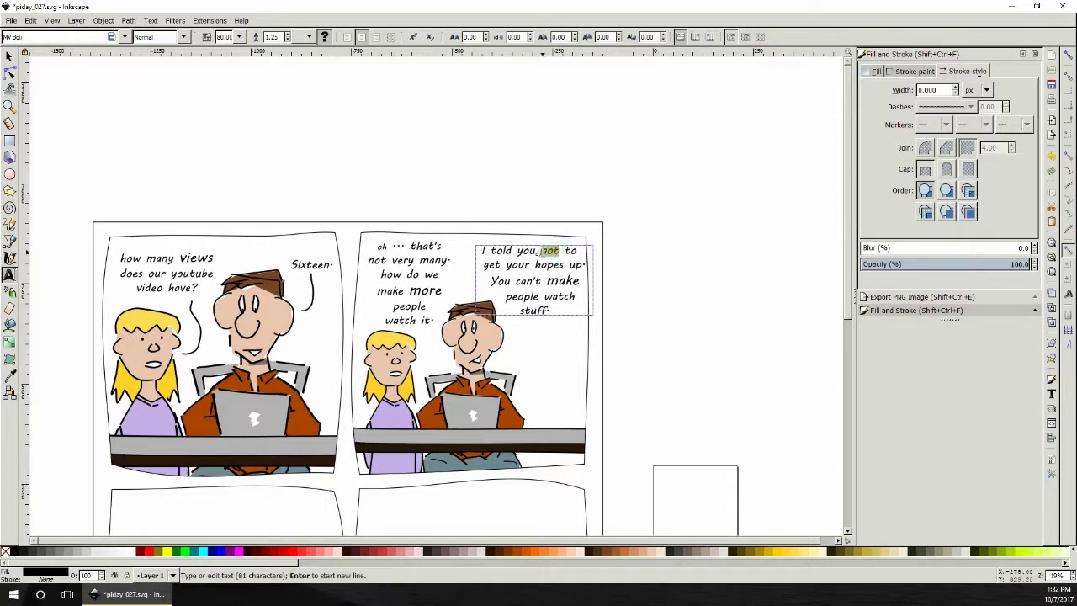
left_click(223, 37)
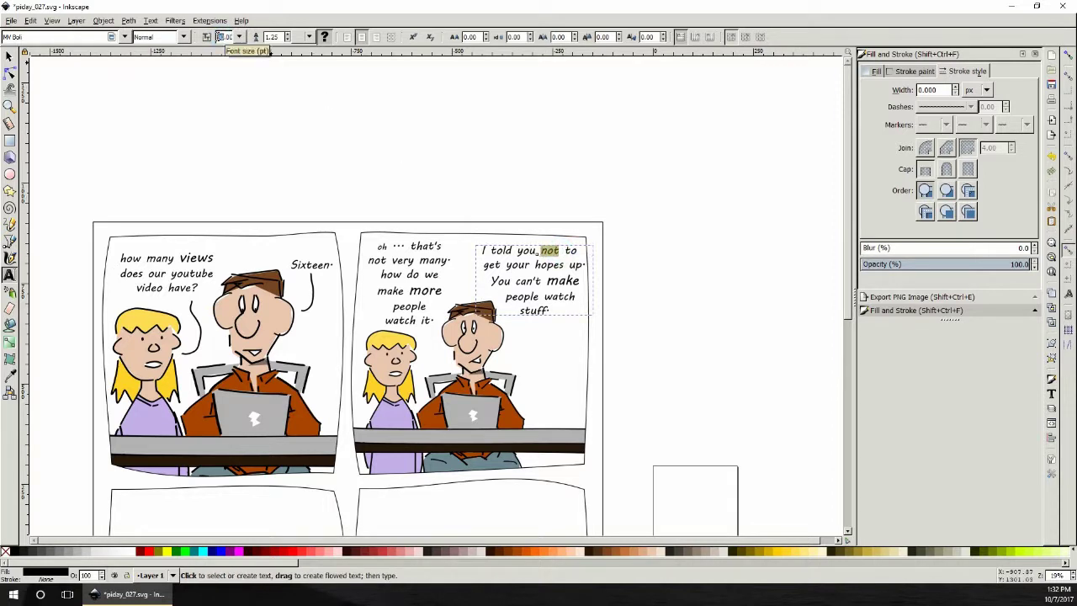
type("110")
key("Return")
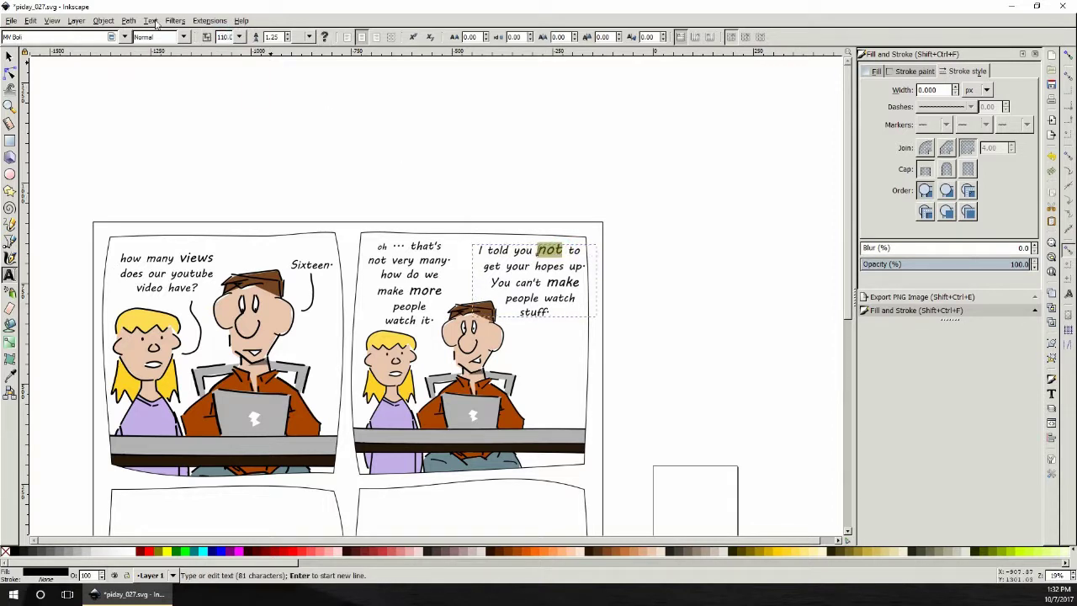
left_click(8, 56)
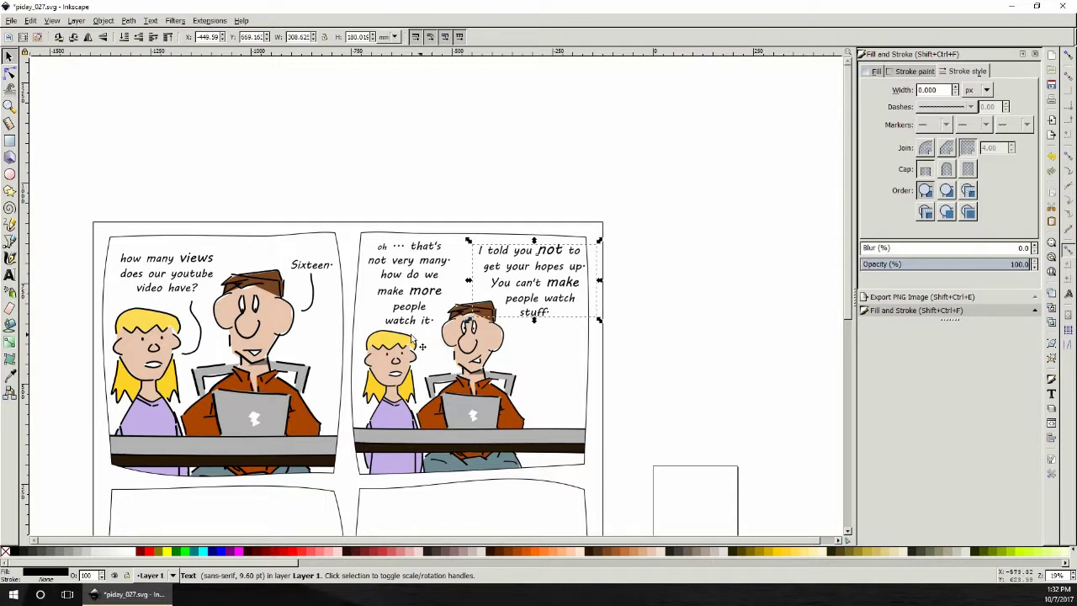
- Draw a calligraphic speech tail from below "watch it." down to the woman's face in the second panel
left_click(8, 107)
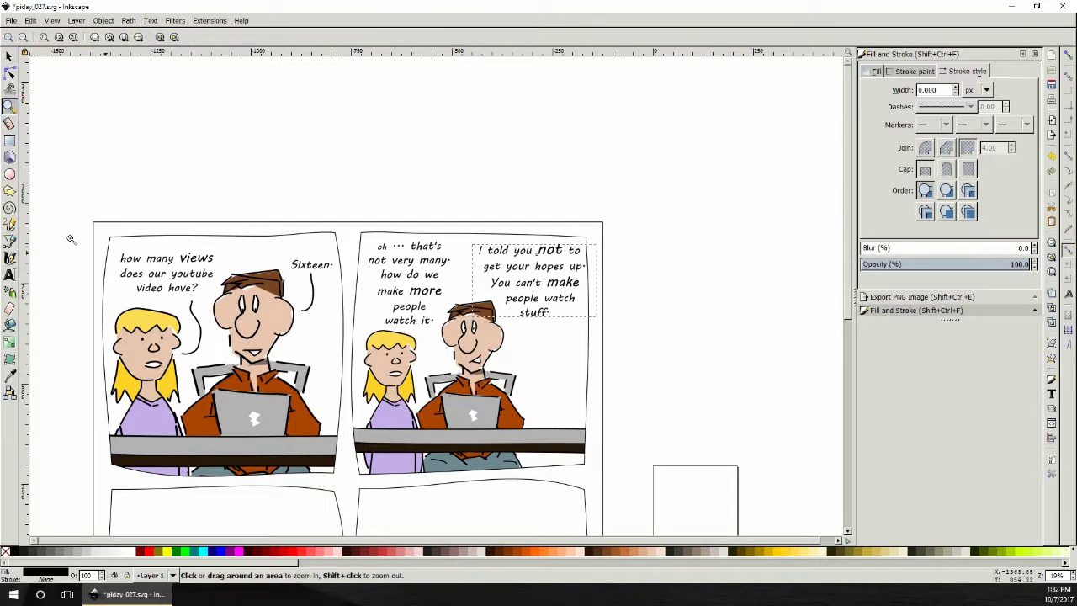
left_click(9, 258)
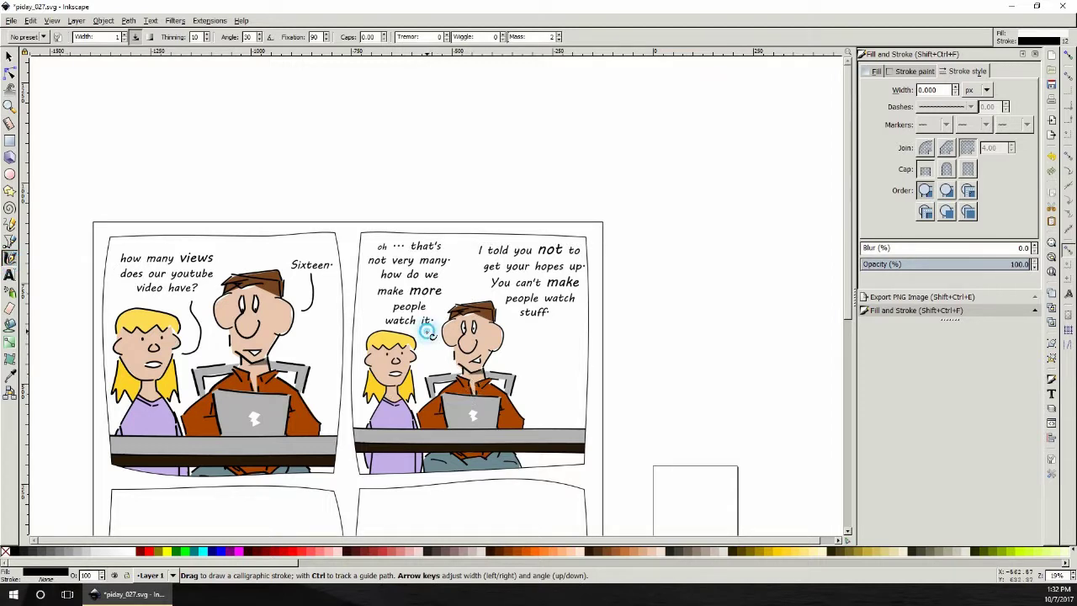
left_click_drag(425, 357, 427, 362)
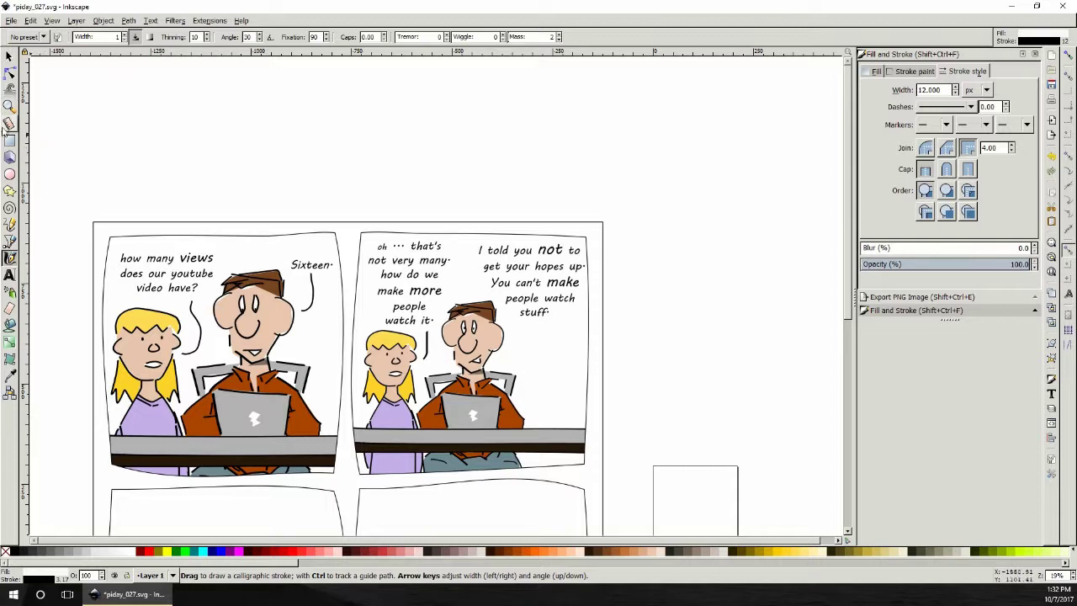
- Save the comic document under its existing file name
left_click(11, 20)
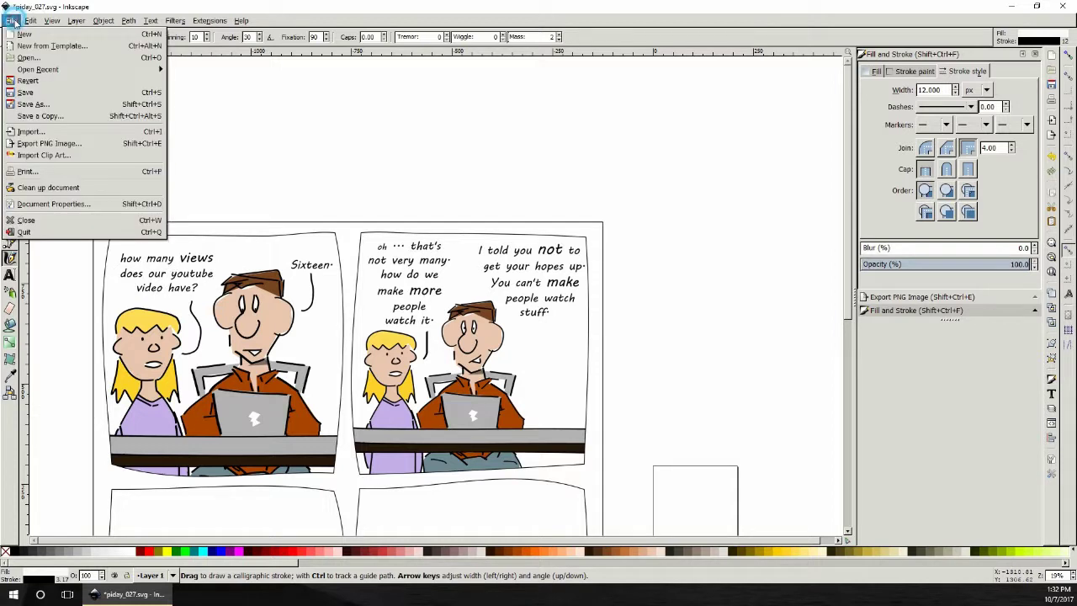
left_click(32, 92)
scroll(586, 340, "down", 3)
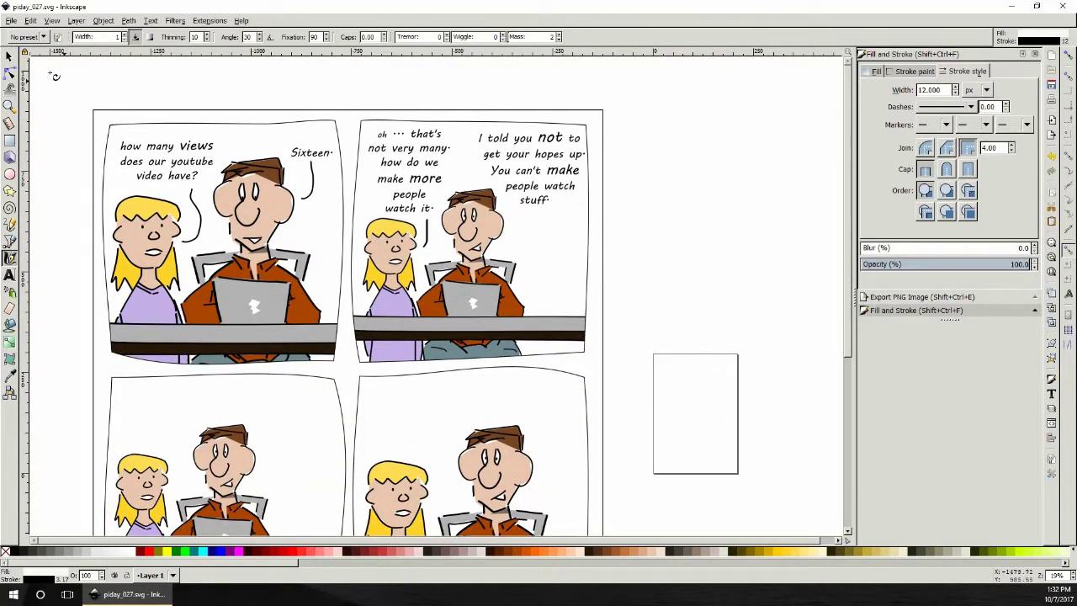
- Open collection_dad.svg from the SVGs folder under Dropbox, Productivity & Projects and Pi Day, and save the comic file piday_027.svg
left_click(11, 20)
mouse_move(39, 70)
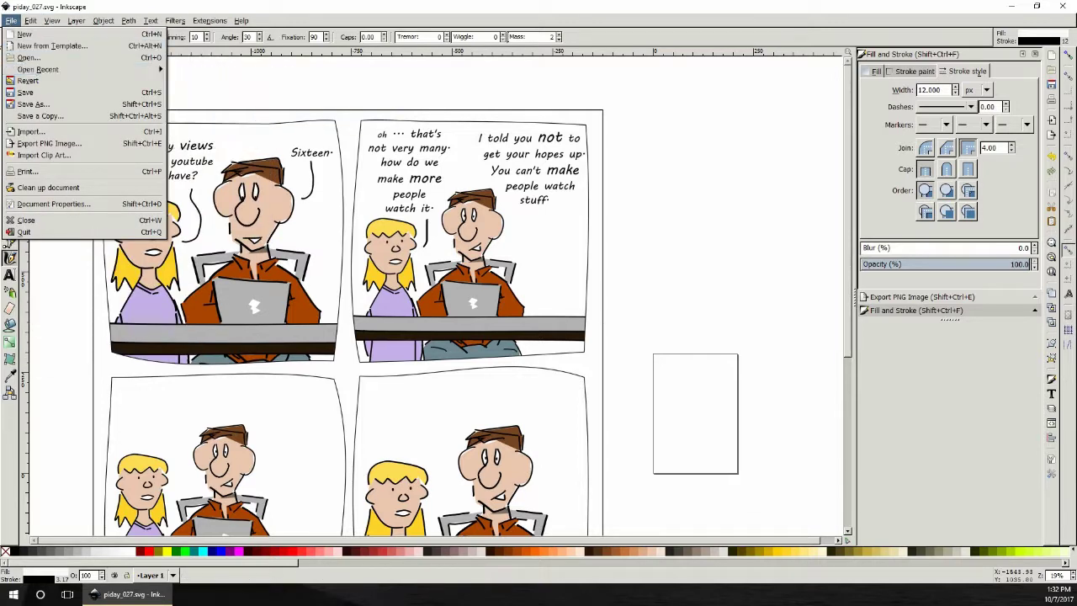
left_click(32, 58)
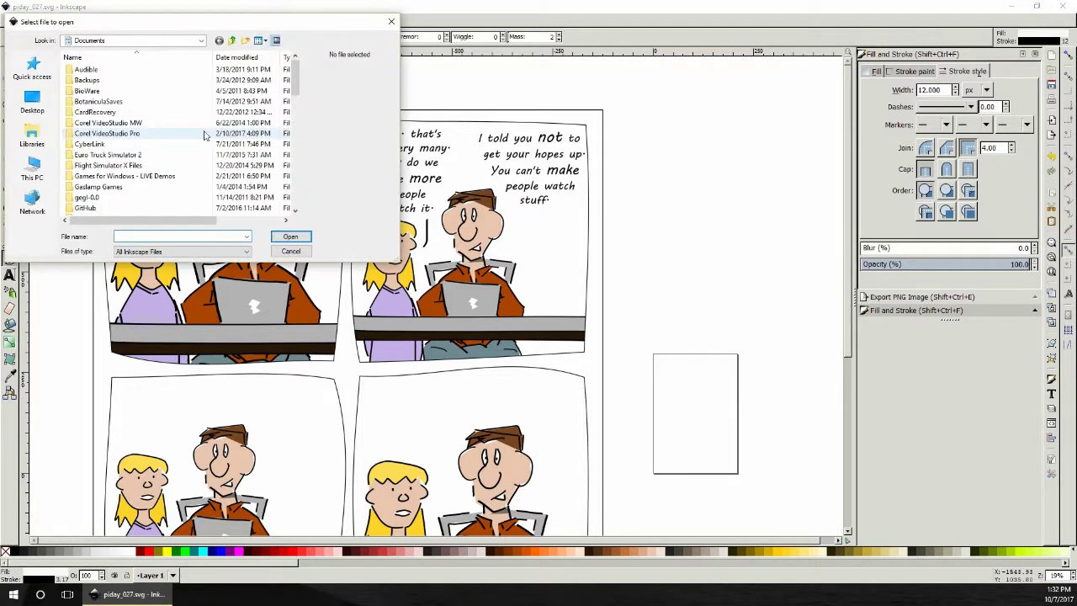
left_click(230, 41)
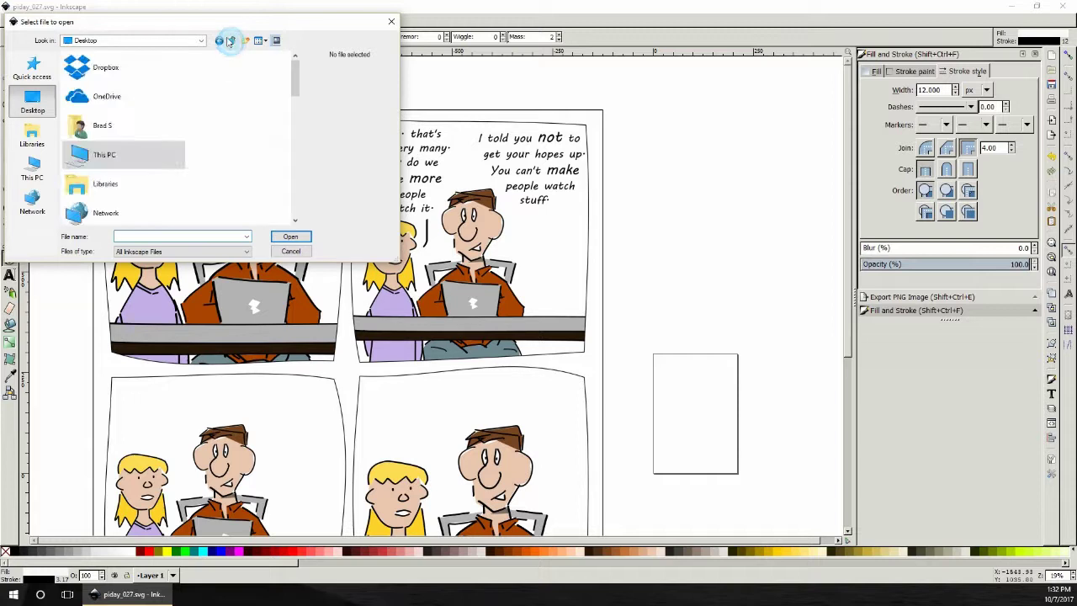
double_click(105, 67)
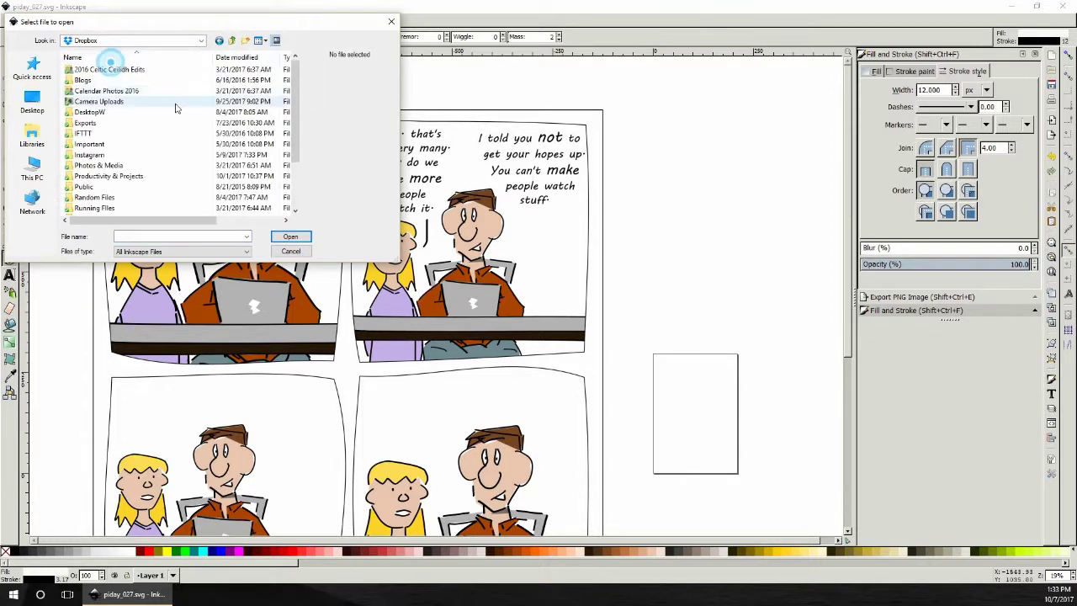
double_click(101, 176)
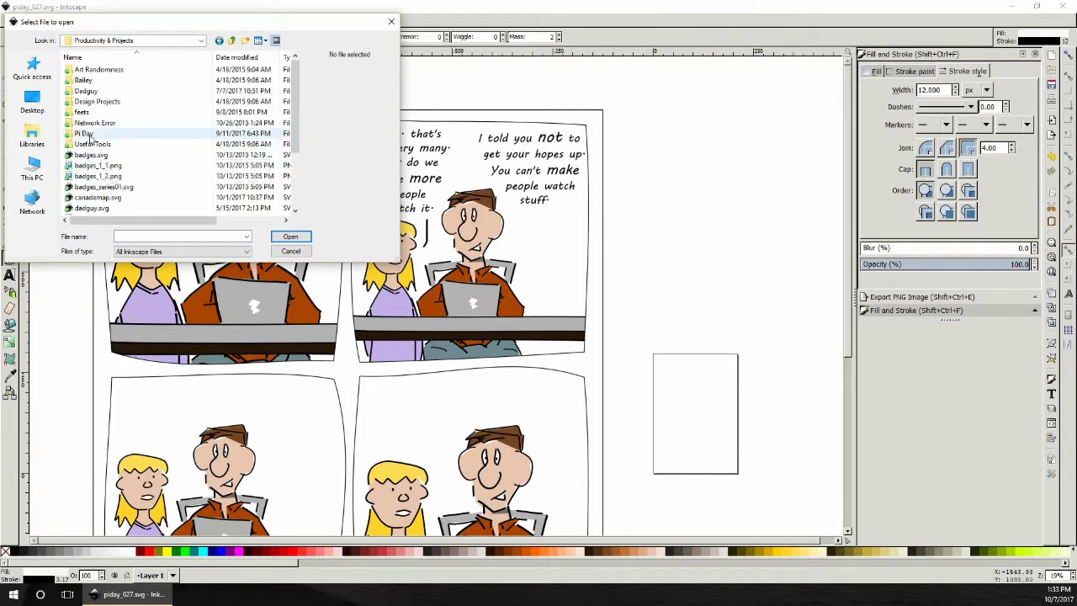
double_click(88, 134)
double_click(91, 90)
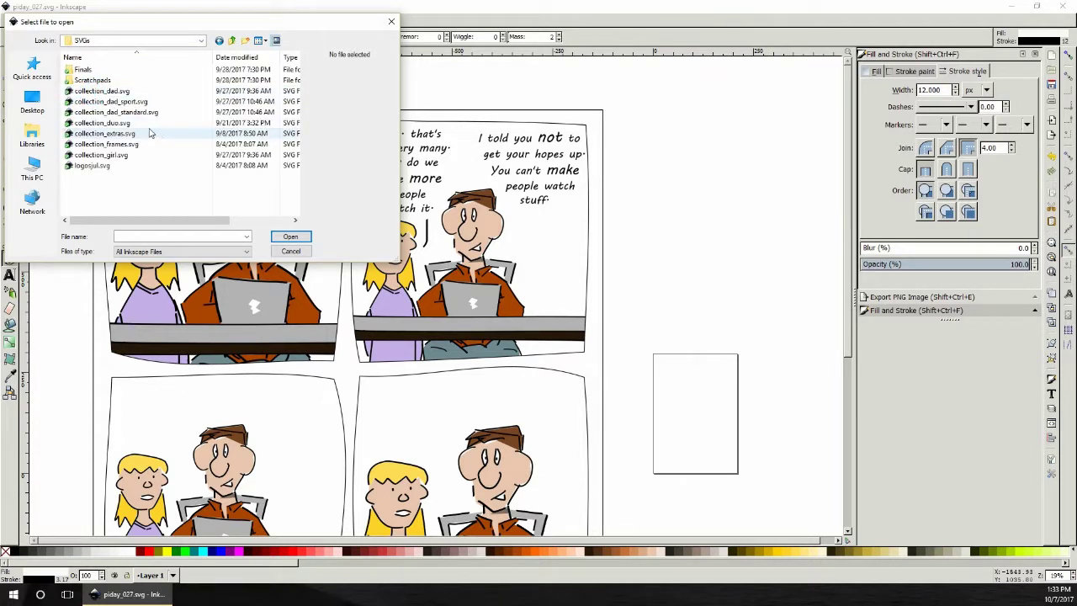
left_click(105, 91)
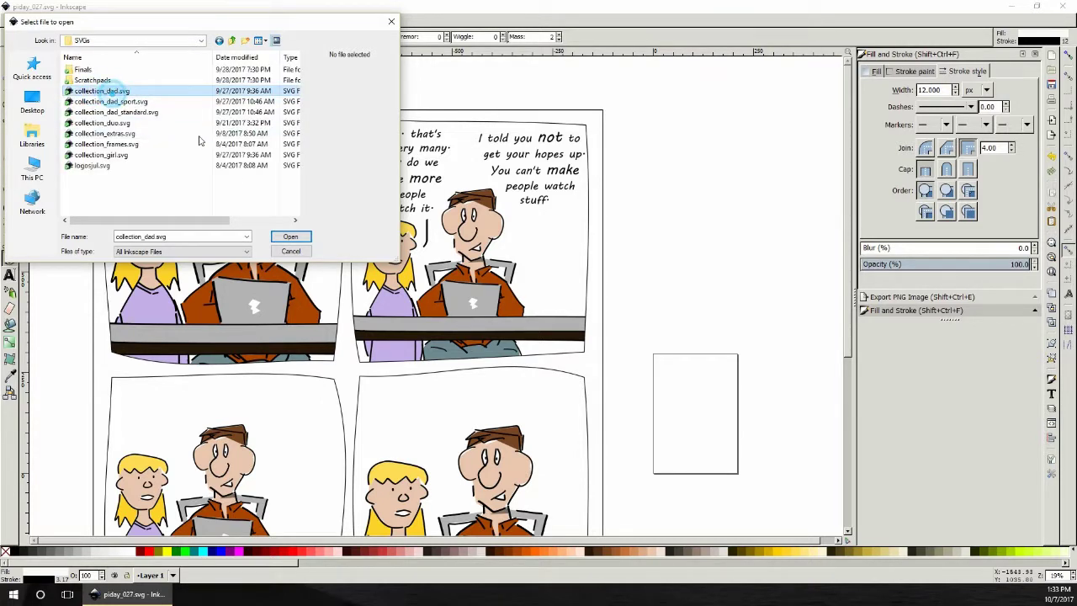
left_click(296, 238)
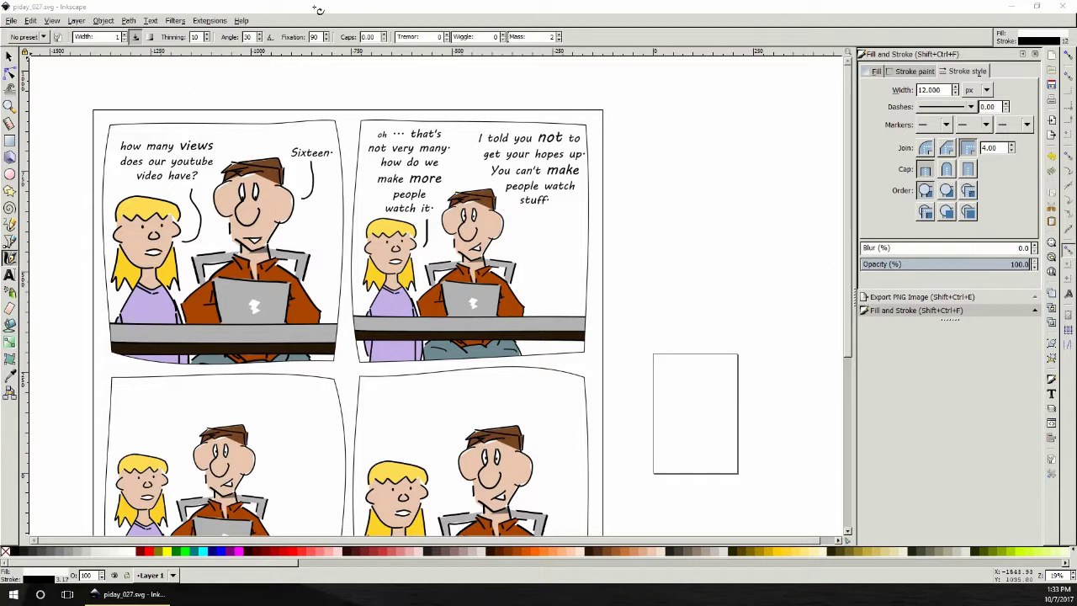
left_click(12, 20)
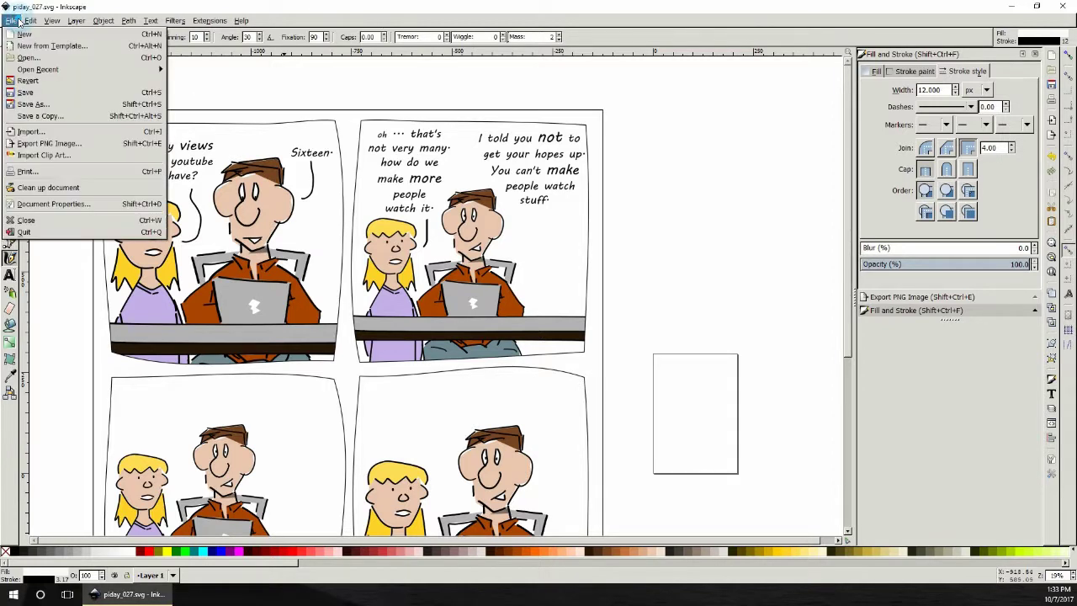
left_click(28, 89)
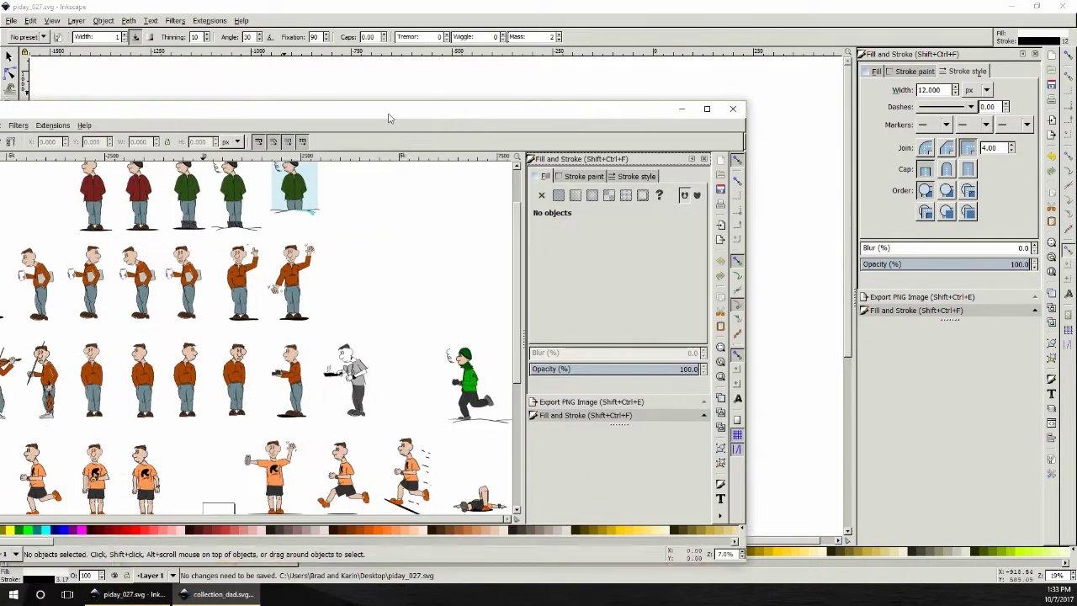
- Copy the second-row dad figure with one raised hand and crossed arm from collection_dad.svg and return to the comic file
left_click_drag(390, 113, 461, 98)
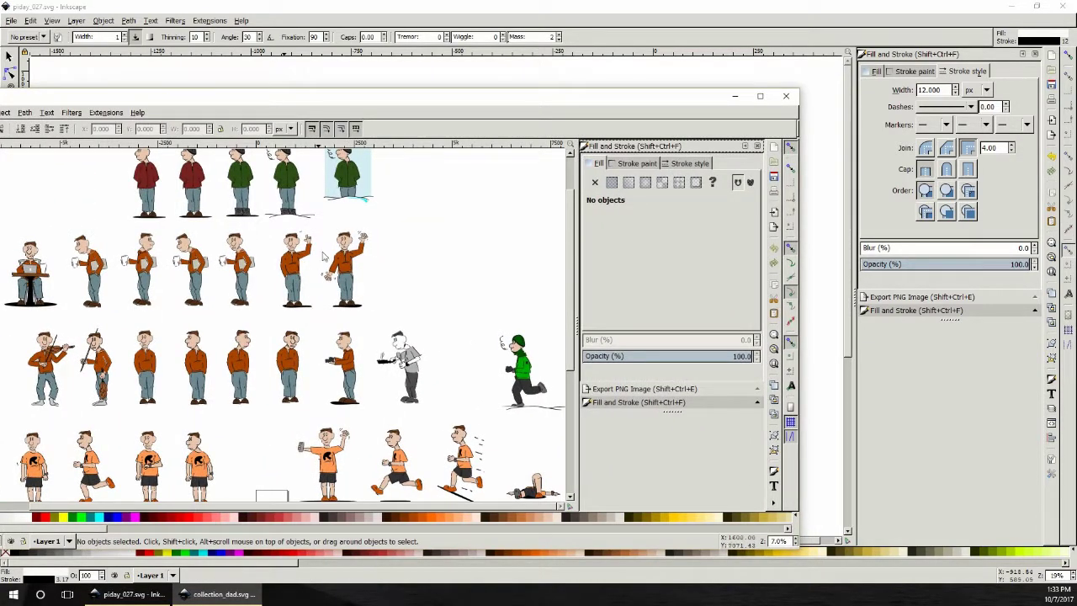
scroll(326, 269, "up", 1)
left_click(293, 322)
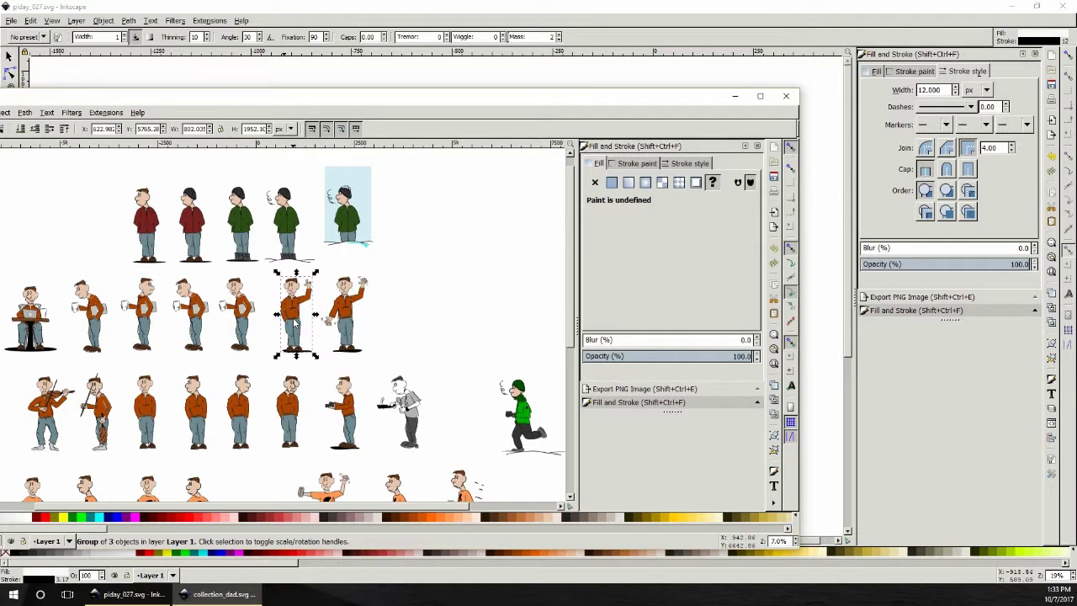
right_click(293, 322)
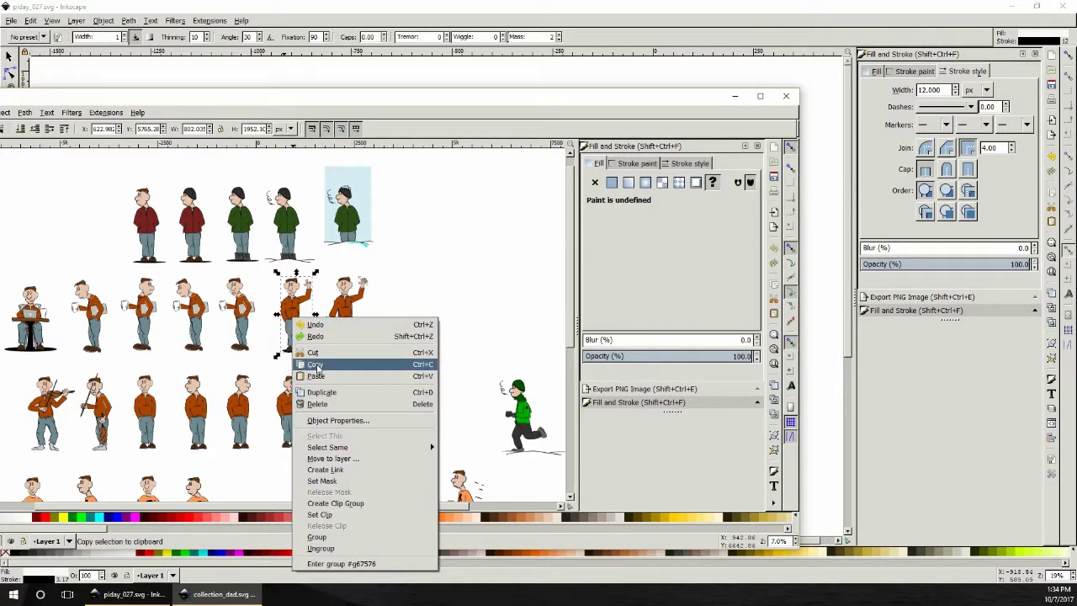
left_click(318, 364)
left_click(735, 96)
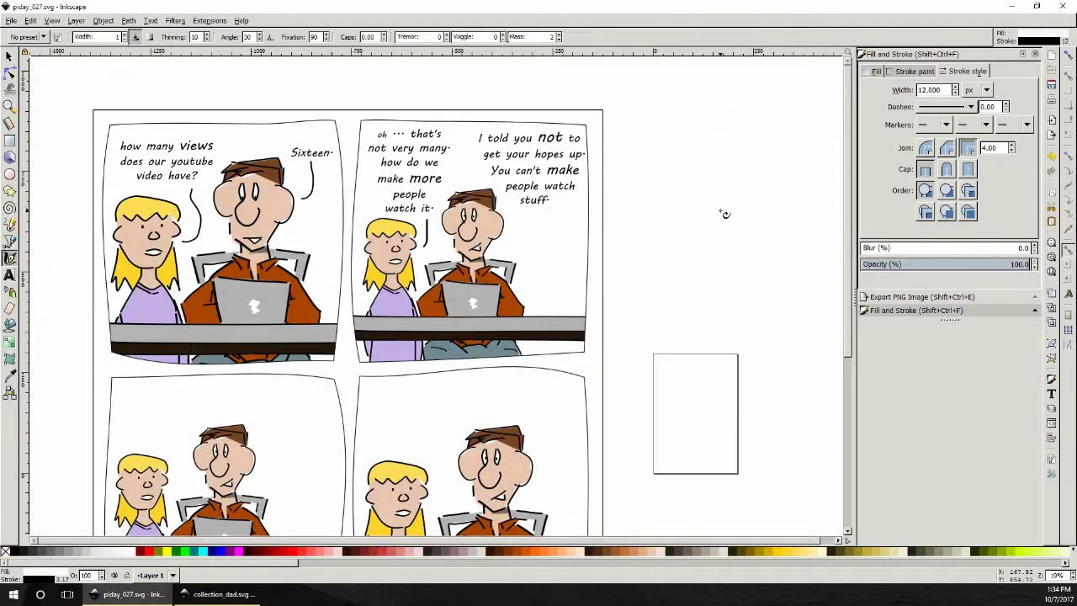
- Paste the copied dad figure into piday_027.svg, compare it against the second panel, and place it in the empty area beside the comic
left_click(9, 56)
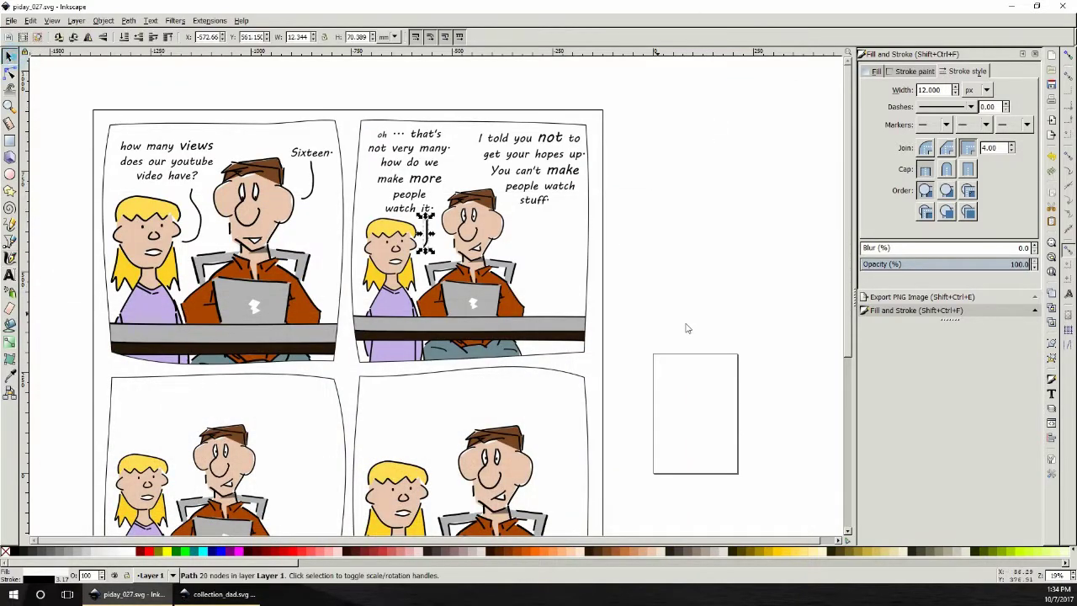
left_click(709, 312)
key("ctrl")
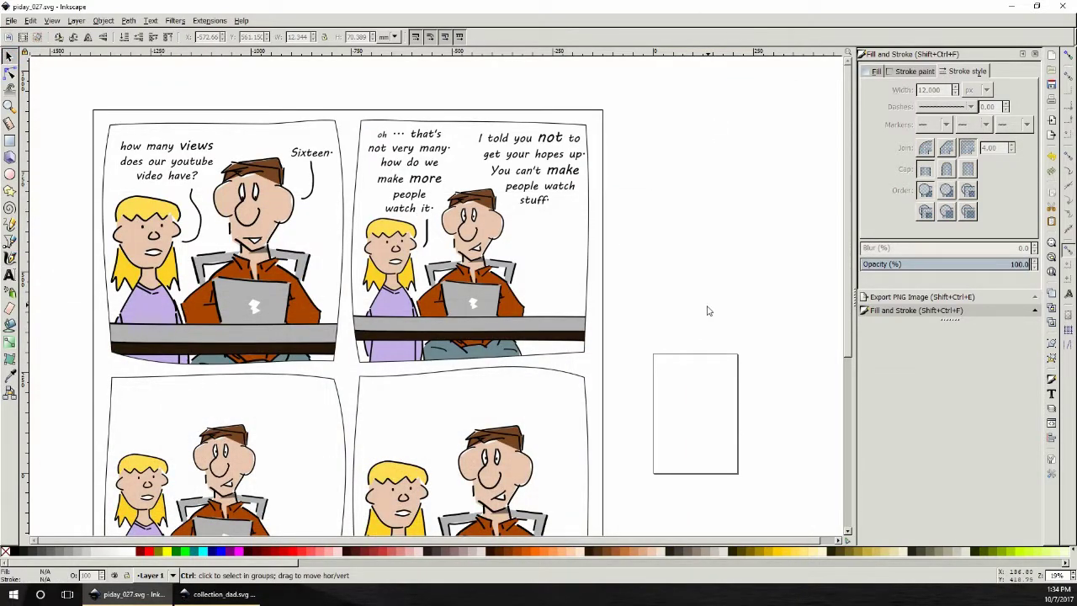
key("ctrl+v")
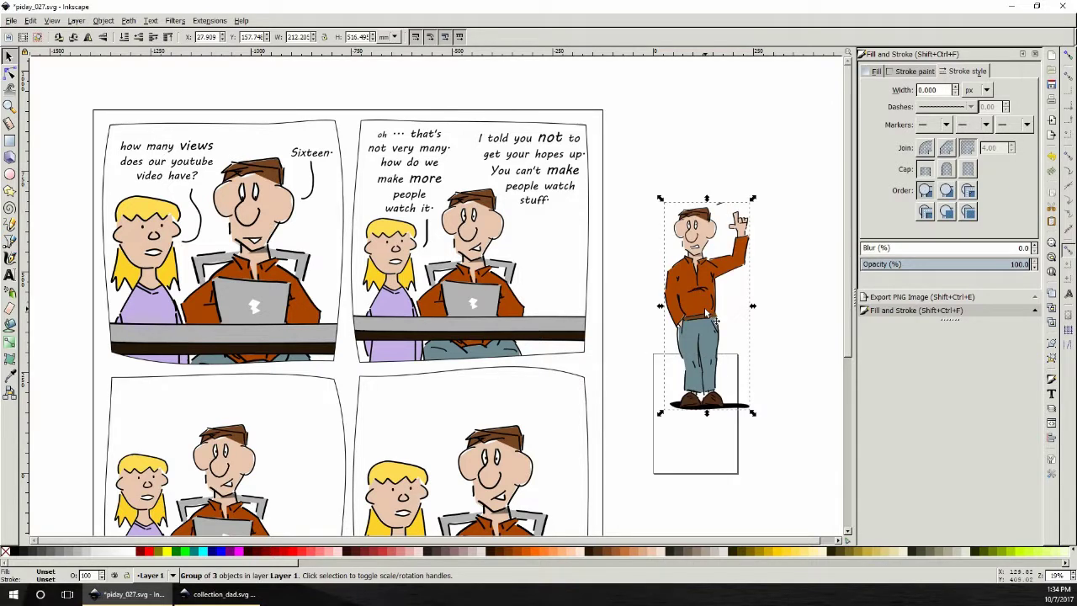
left_click_drag(709, 311, 487, 307)
key("ctrl+z")
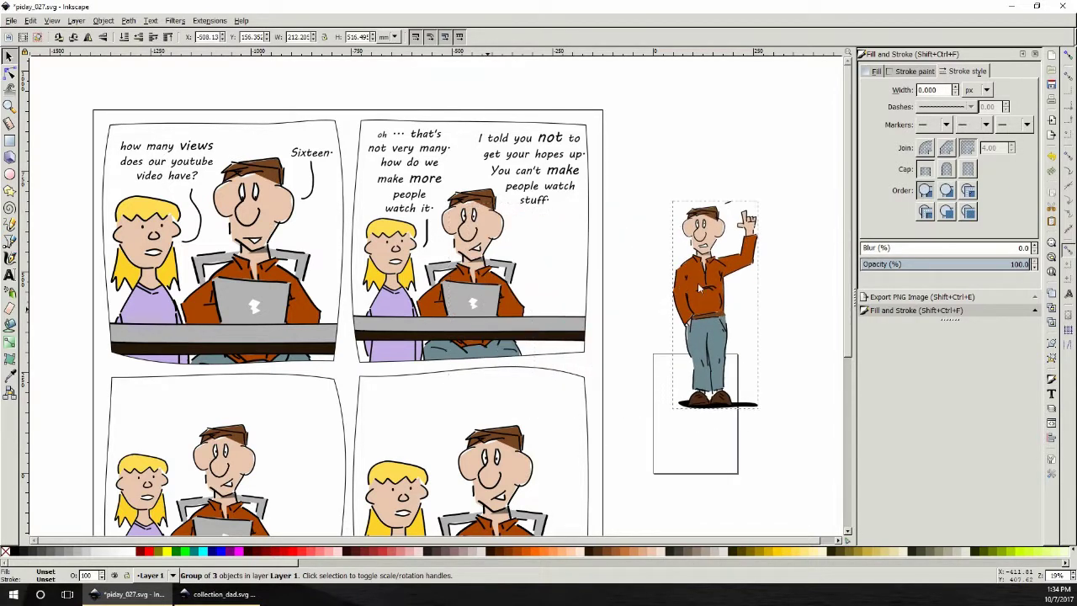
left_click(717, 286)
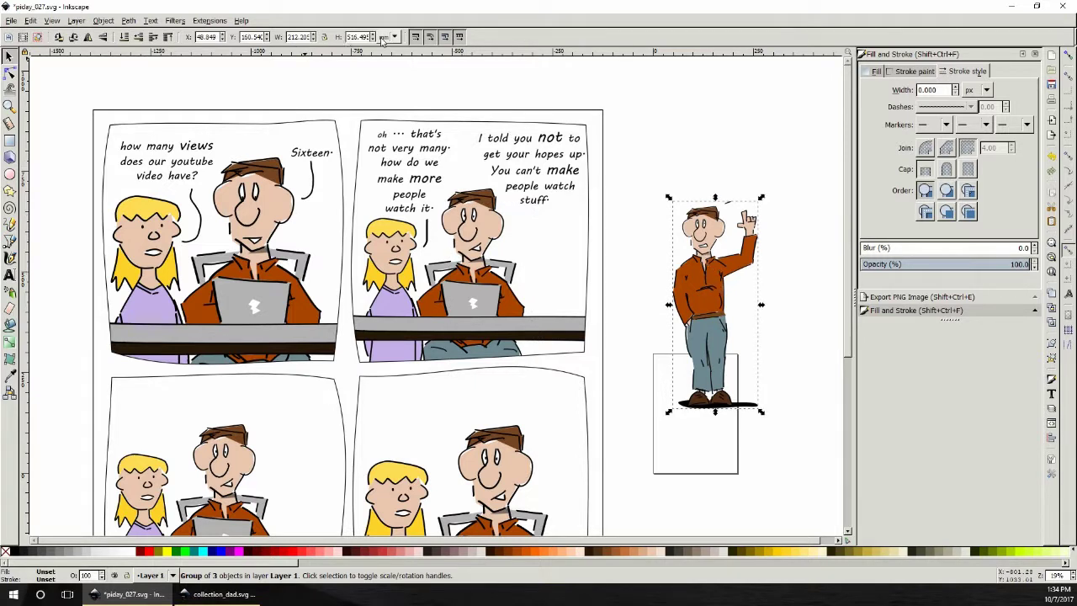
- Scale the pasted figure proportionally to 120% with its width and height locked, and move it closer to the second panel
left_click(480, 218)
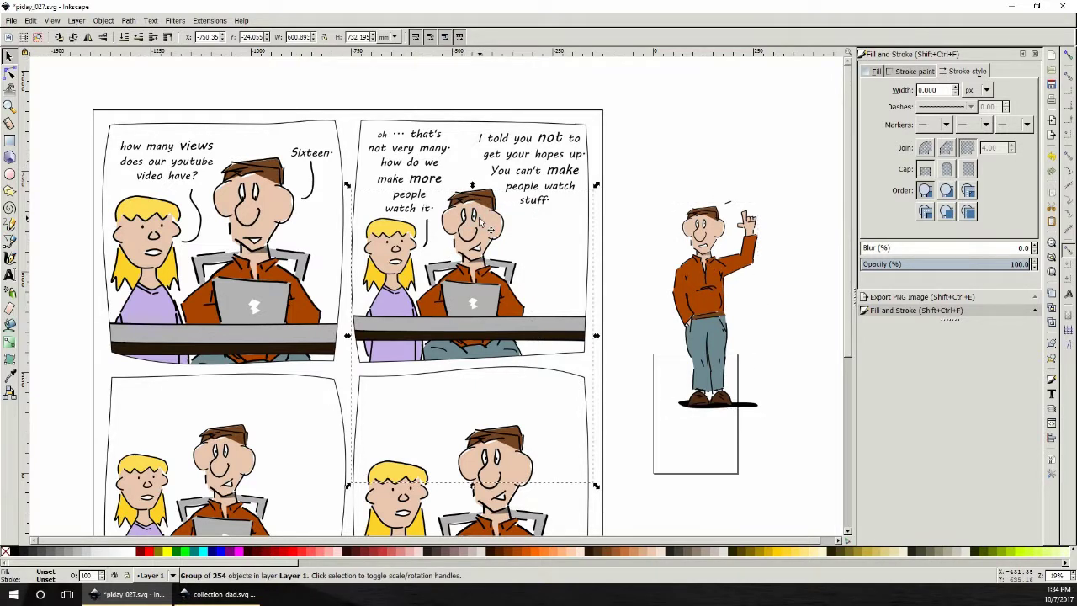
left_click(703, 270)
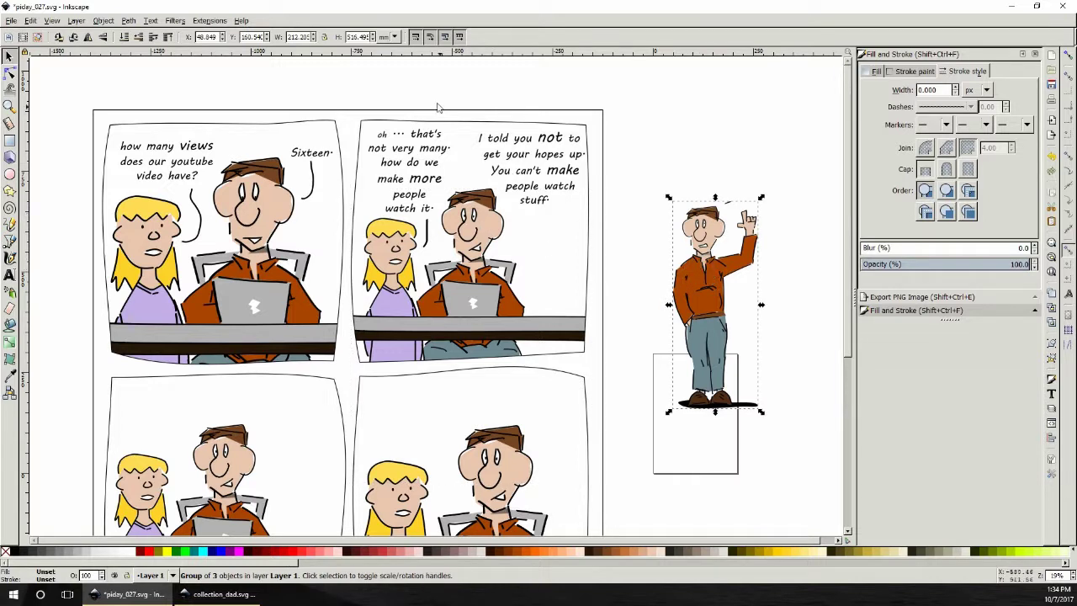
left_click(396, 37)
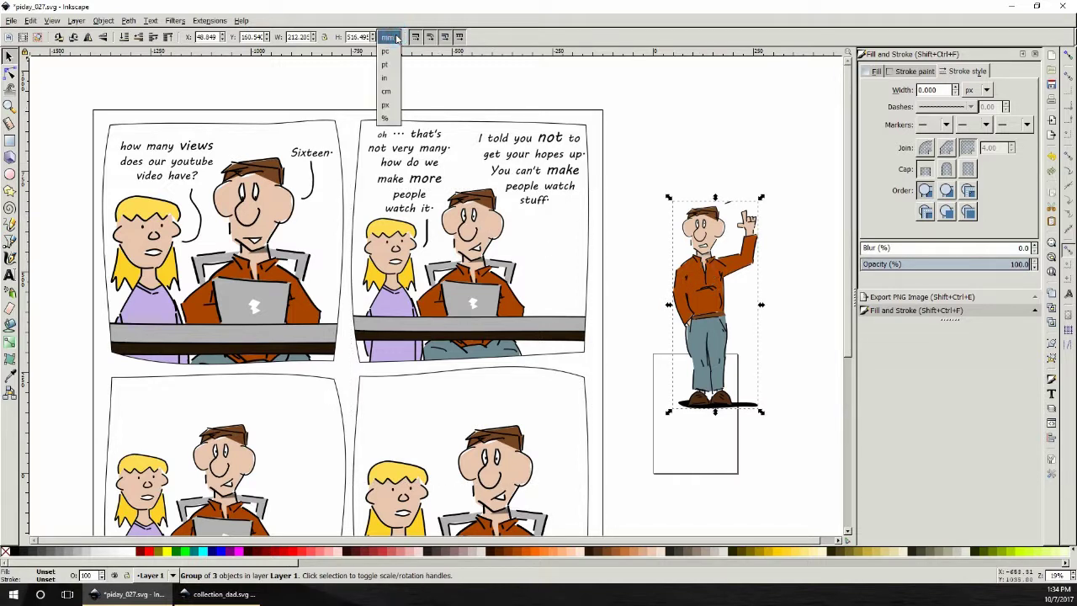
left_click(390, 117)
left_click(327, 38)
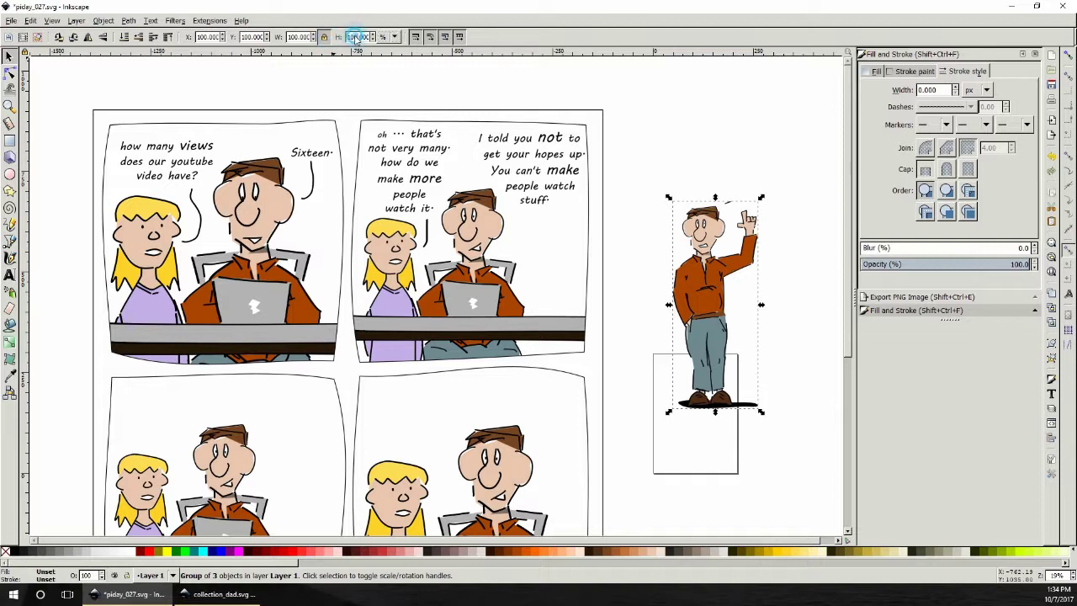
type("120")
key("Return")
left_click_drag(711, 259, 662, 290)
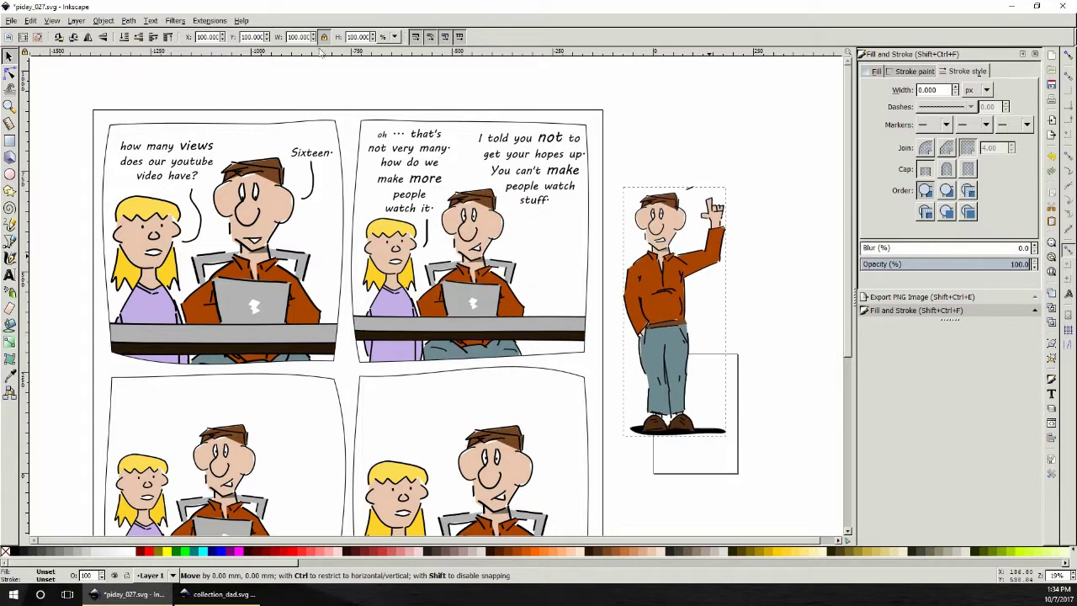
- Enlarge the figure proportionally to 110% twice, comparing it with the seated dad in the second panel, and place it beside the comic
type("110")
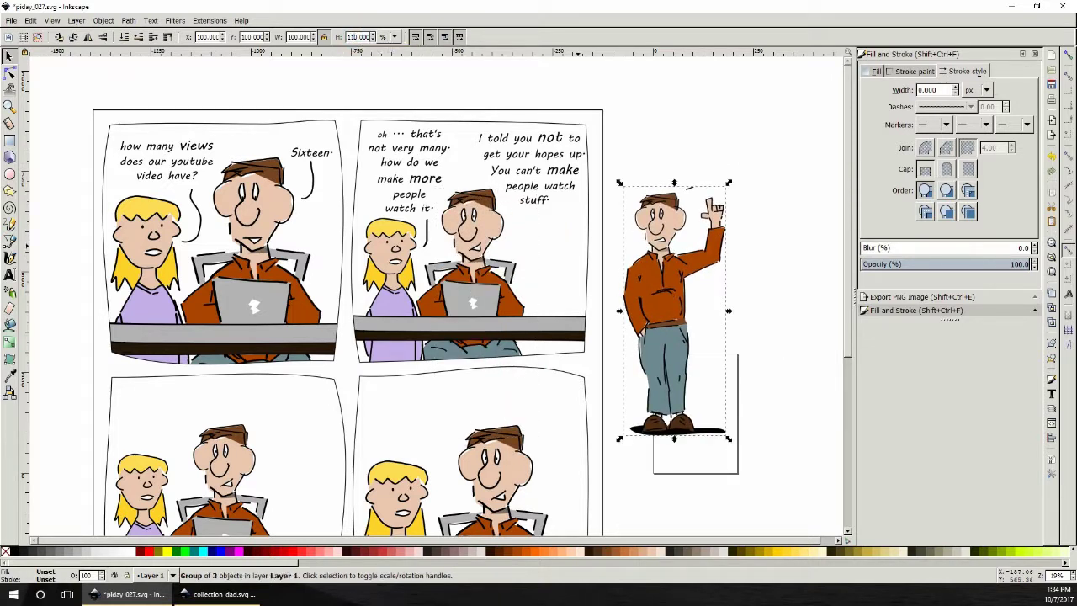
key("Return")
left_click_drag(706, 281, 490, 304)
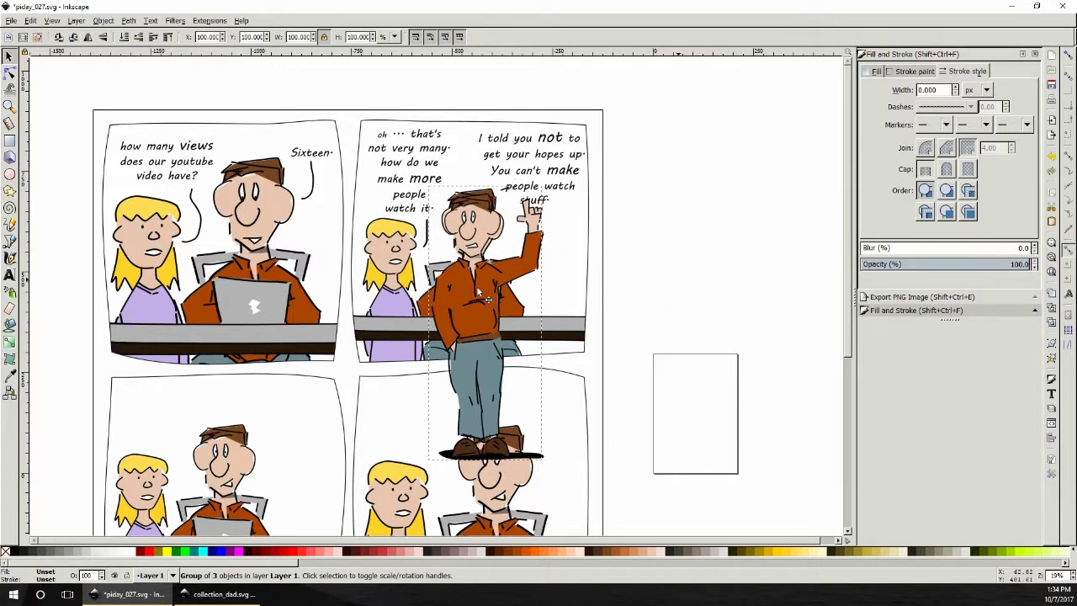
triple_click(350, 37)
type("110")
key("Return")
left_click_drag(497, 291, 718, 301)
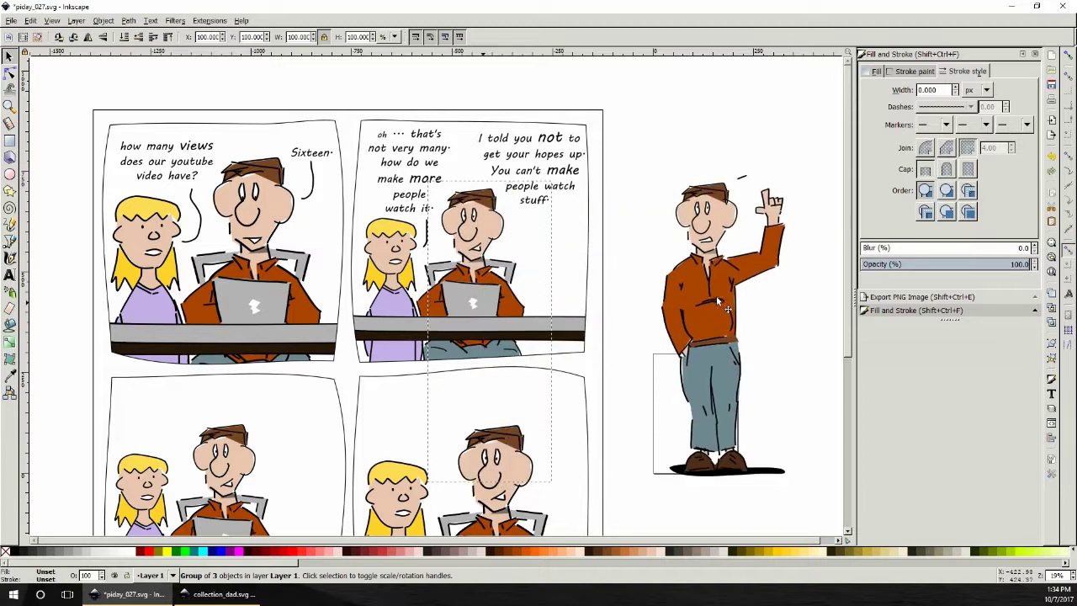
- Ungroup the enlarged standing figure, and ungroup its main body group into separate parts
left_click(813, 308)
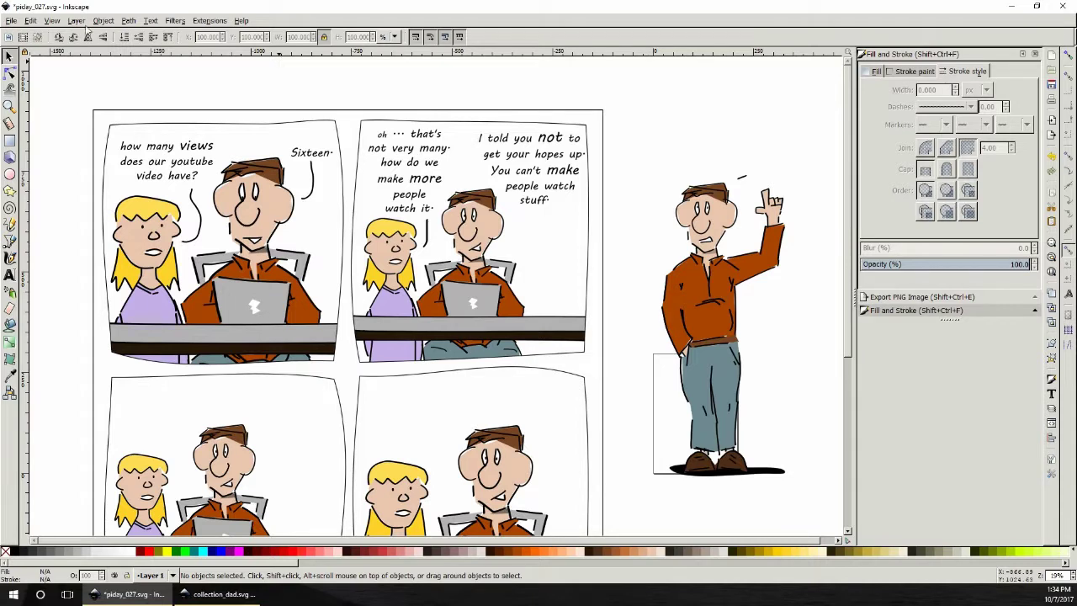
left_click(77, 20)
left_click(703, 311)
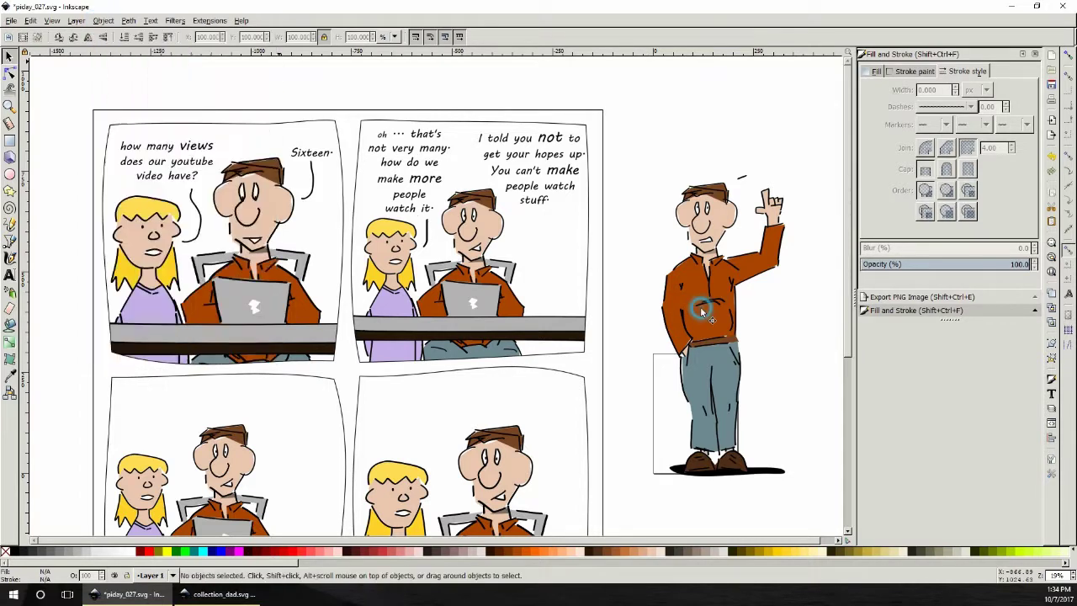
left_click(726, 268)
left_click(102, 20)
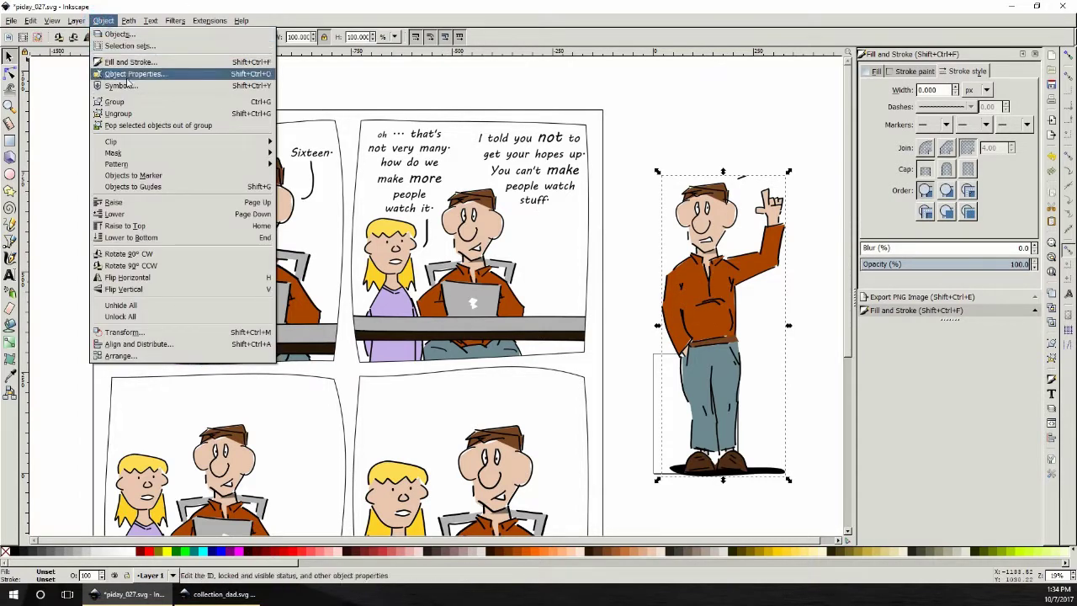
left_click(119, 112)
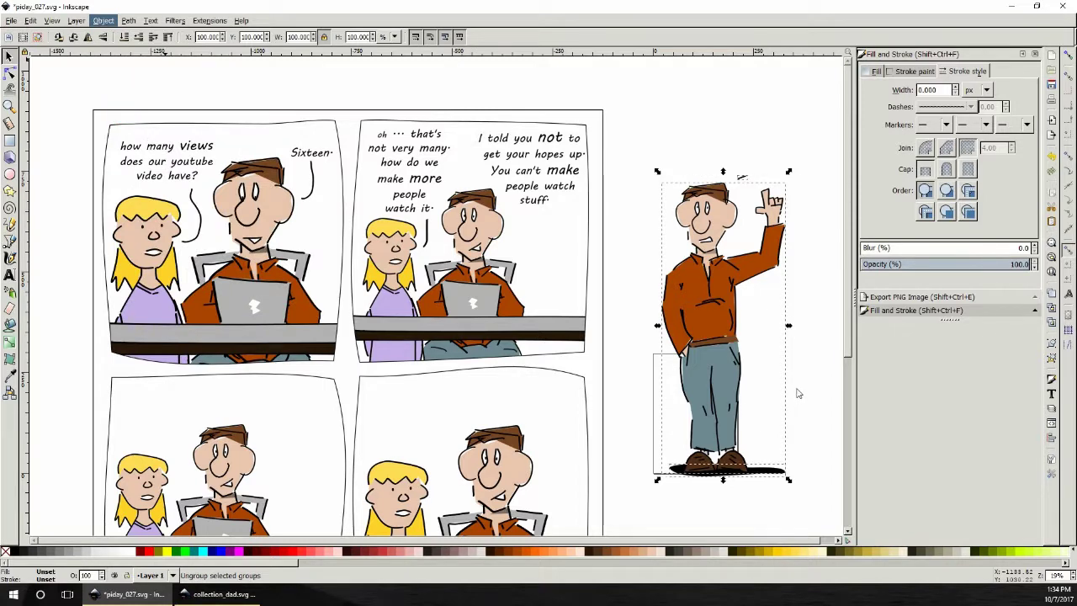
left_click(804, 385)
left_click(772, 269)
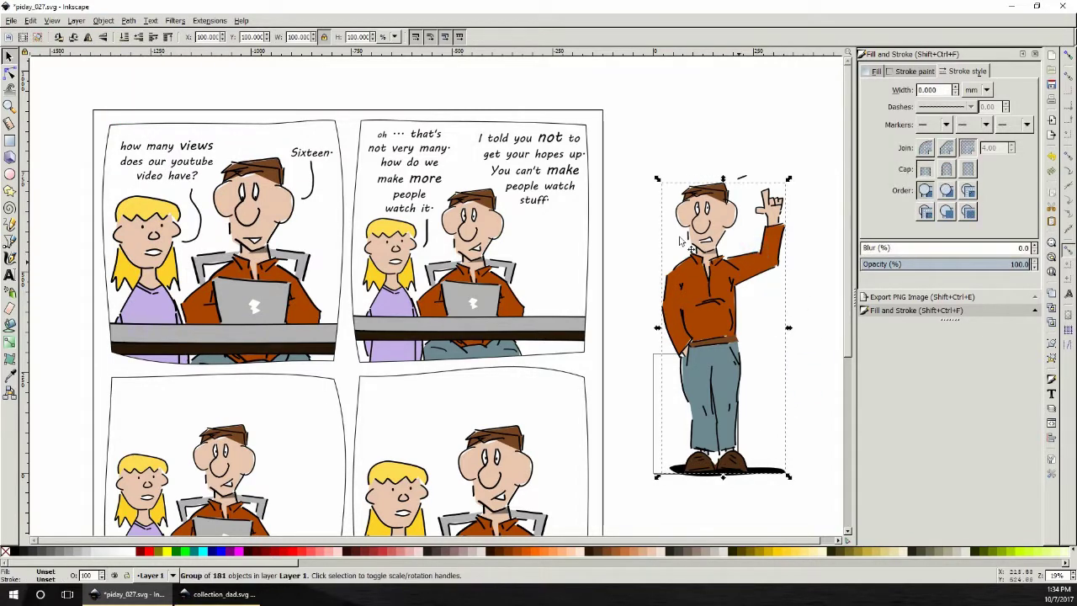
left_click(103, 20)
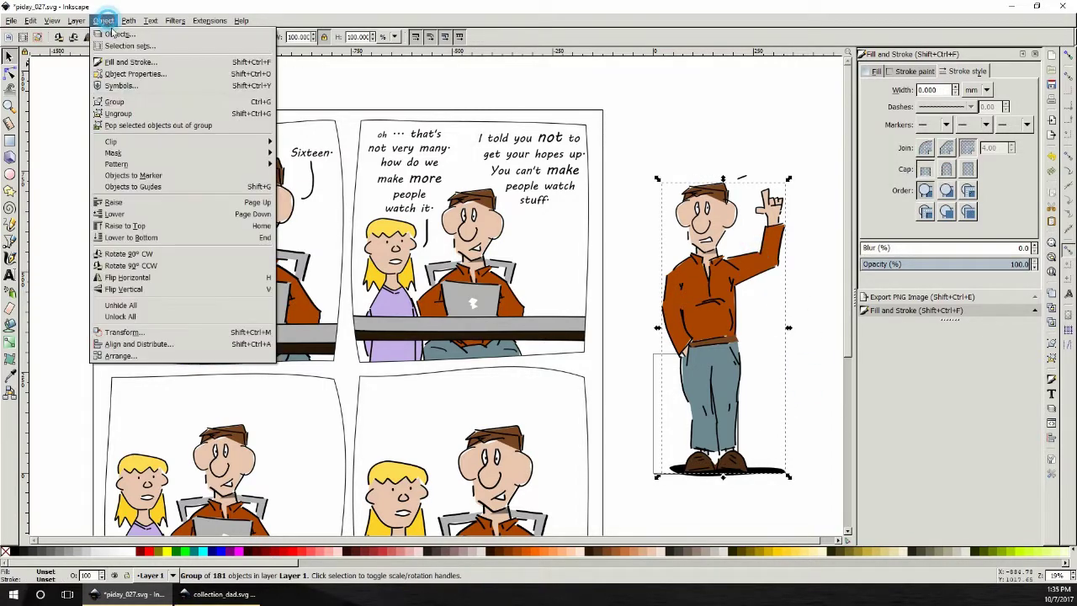
left_click(118, 115)
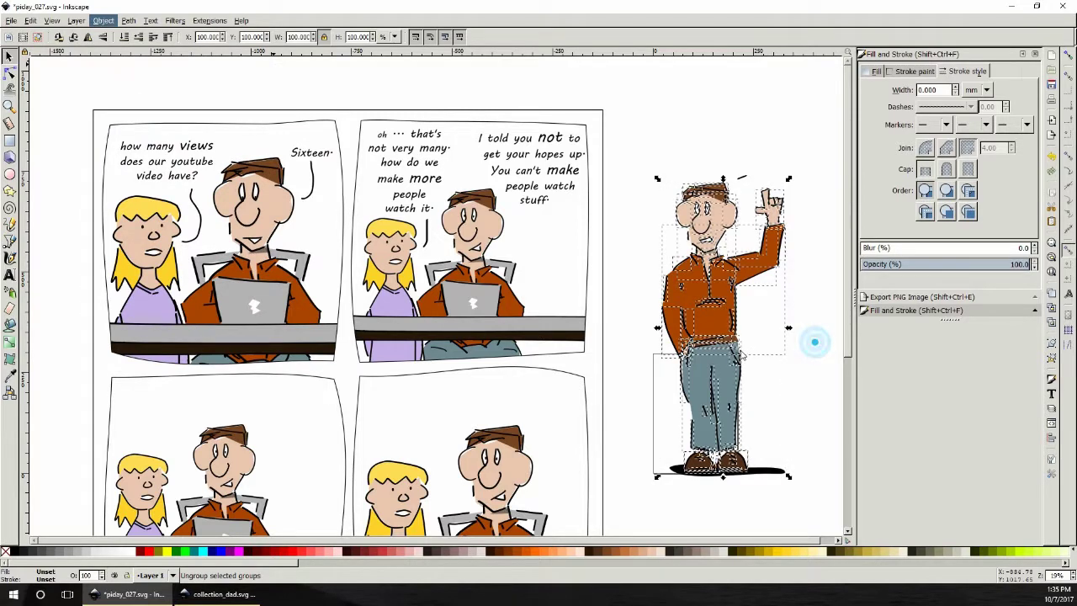
- Delete the standing figure's legs, shoes, shadow and lower torso lines, keeping the head, shirt and raised arm
left_click(797, 504)
left_click_drag(796, 503, 640, 288)
key("Delete")
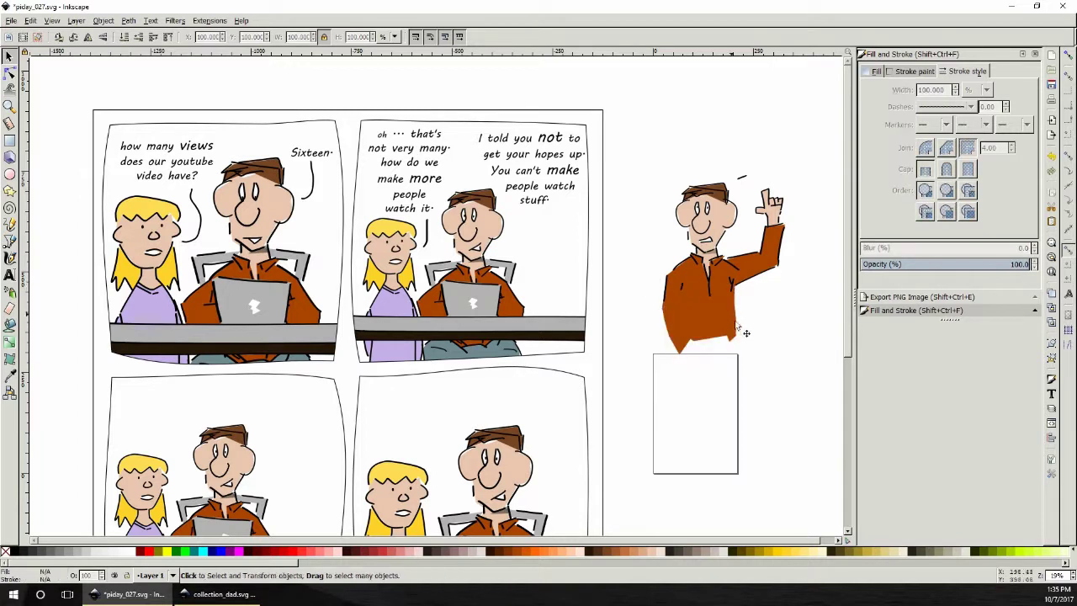
- Move the raised hand and arm outlines clear of the standing figure, and delete the rest of that figure
left_click(806, 314)
left_click_drag(746, 215, 716, 176)
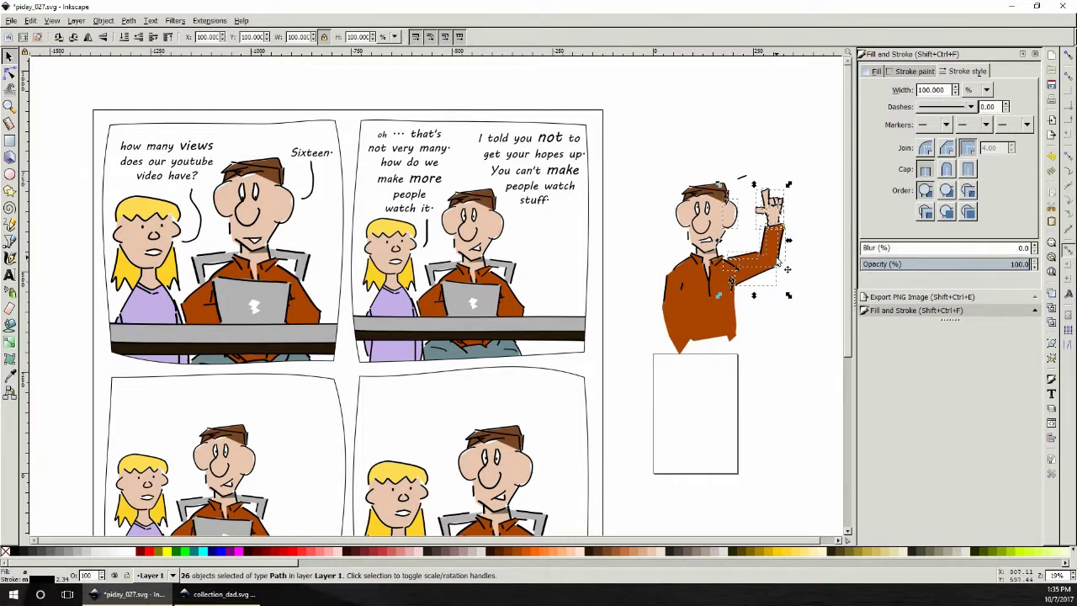
mouse_move(787, 254)
left_mouse_down()
mouse_move(758, 379)
mouse_move(722, 118)
mouse_move(670, 98)
left_mouse_up()
key("Tab")
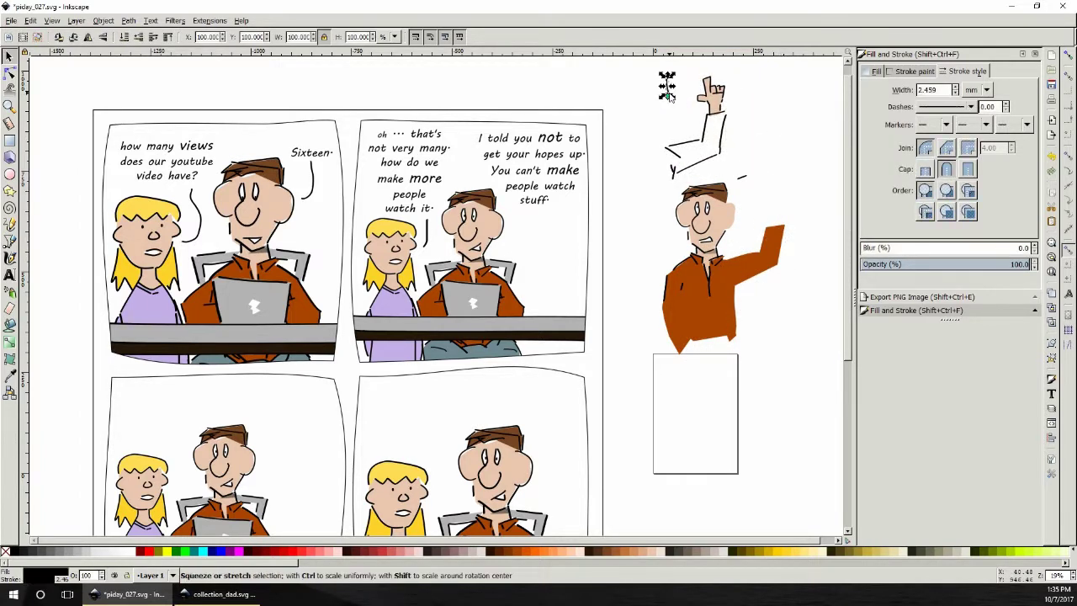
left_click_drag(790, 402, 636, 175)
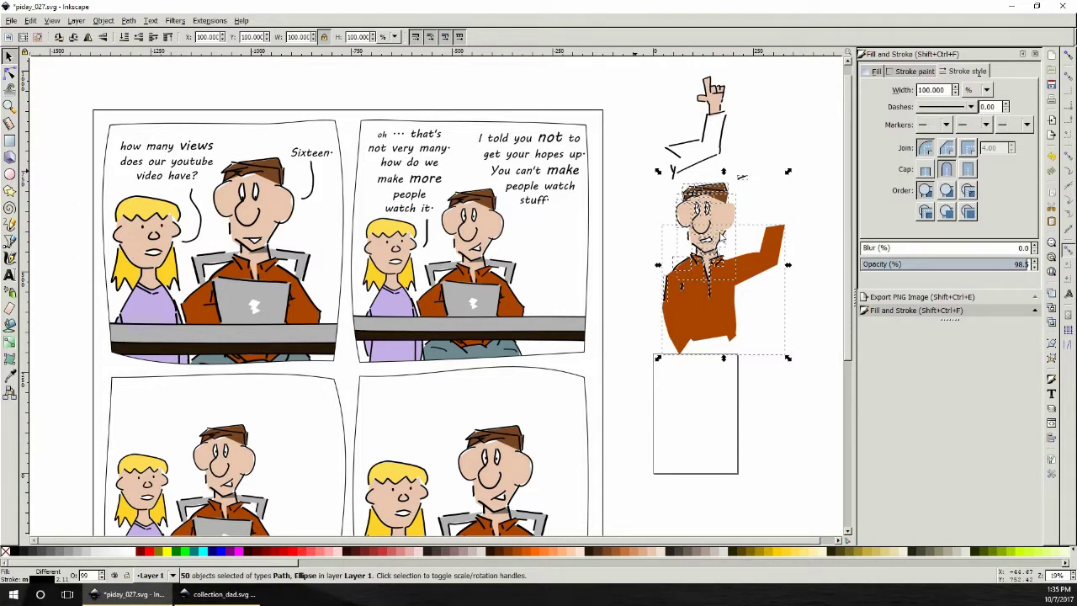
key("Delete")
- Place the raised hand and arm outlines at the second-panel dad's shoulder, and rotate them to tilt the forearm outward
left_click_drag(763, 224, 639, 64)
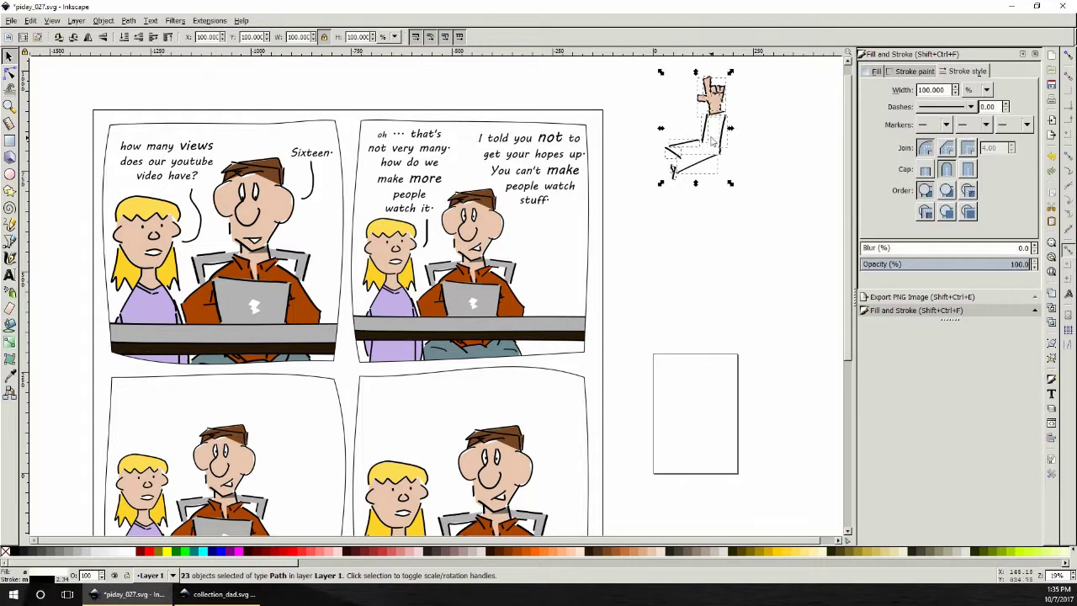
left_click_drag(711, 143, 536, 276)
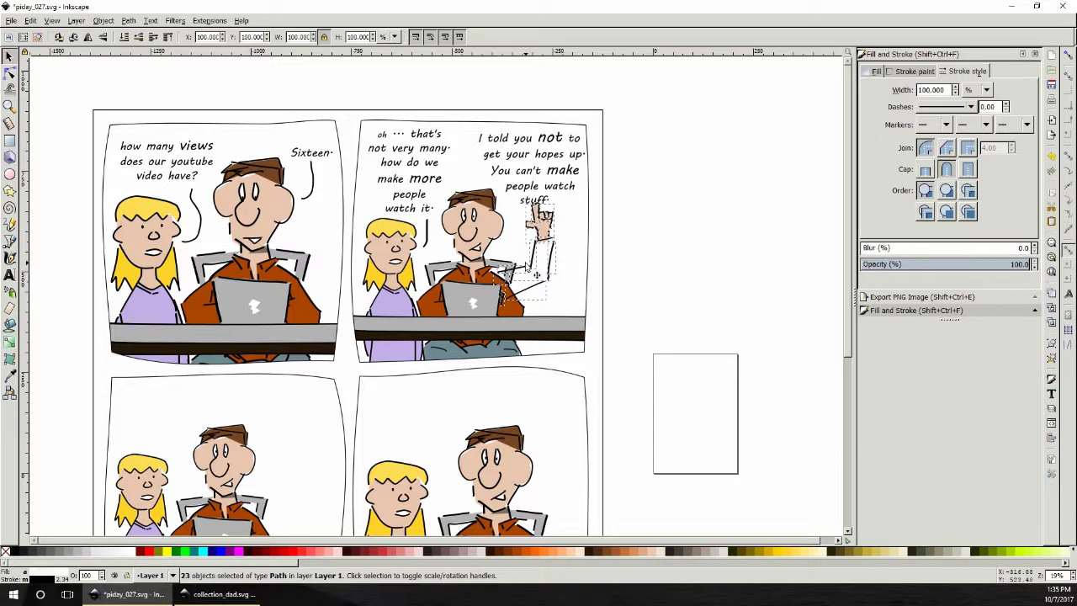
left_click(536, 276)
left_click_drag(564, 323, 543, 288)
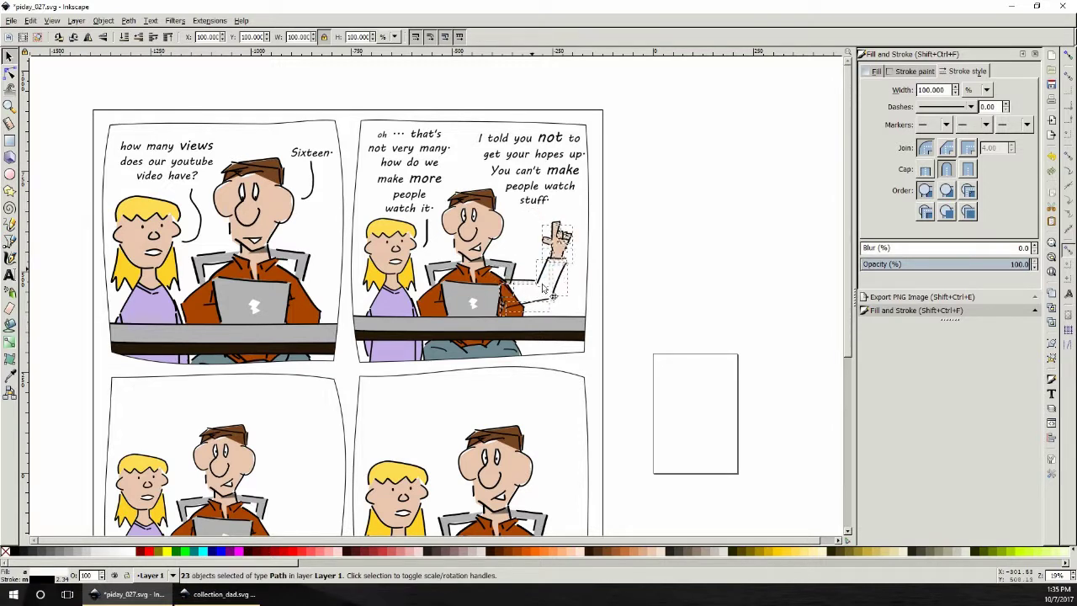
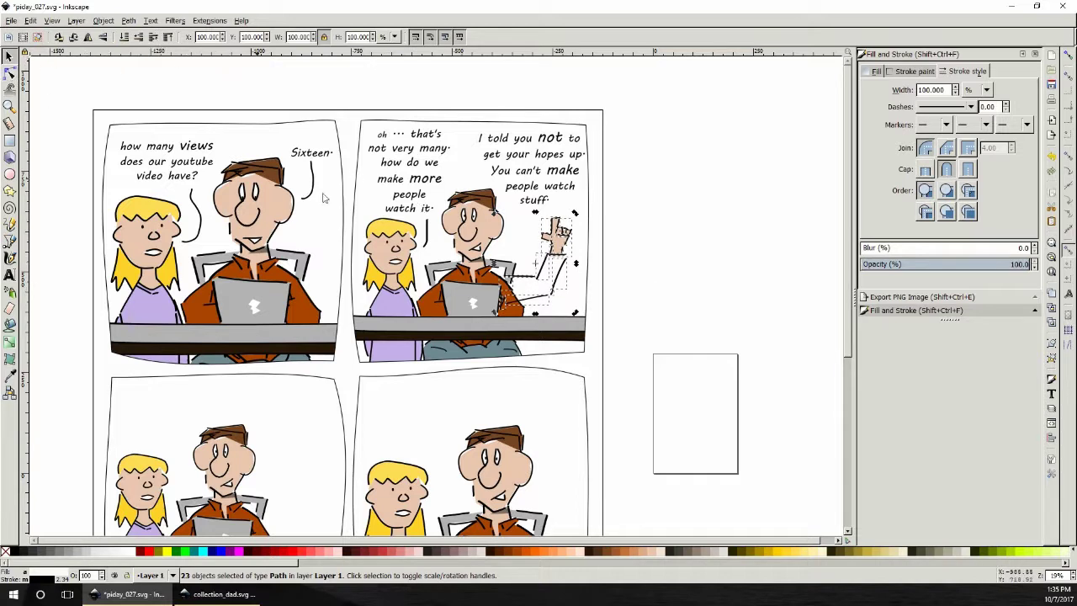
- Pull the elbow nodes of the second-panel dad's shirt shape in towards the laptop on the raised-arm side
left_click(8, 105)
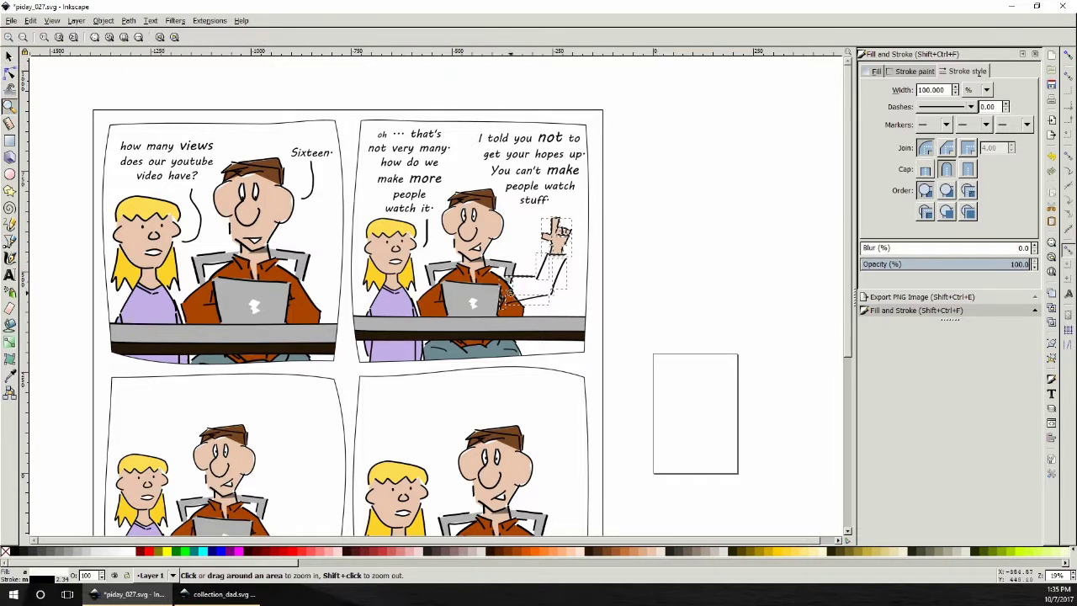
left_click(510, 293)
double_click(510, 293)
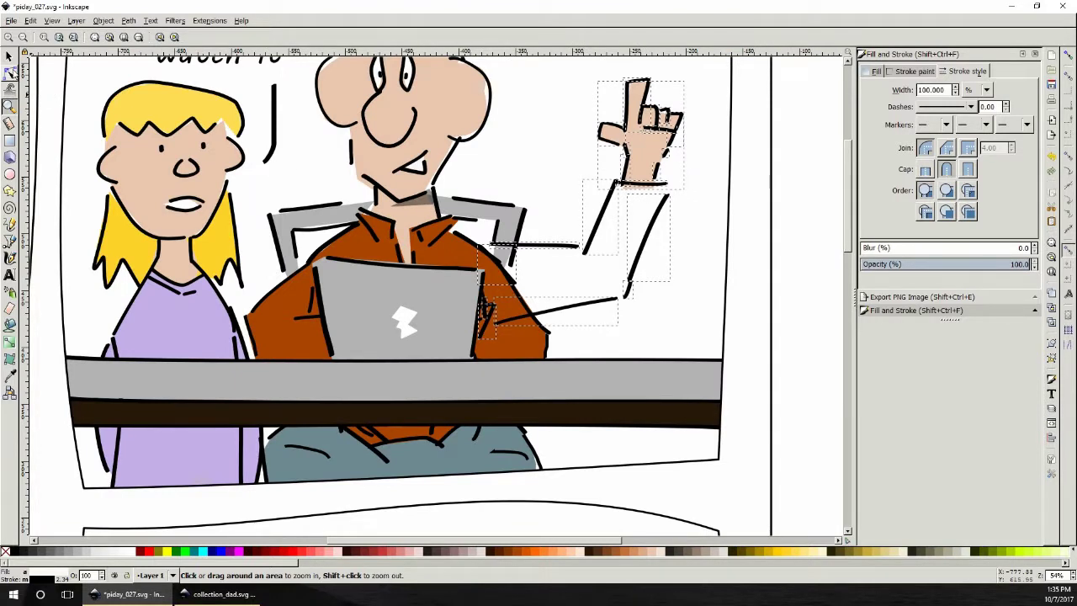
left_click(9, 72)
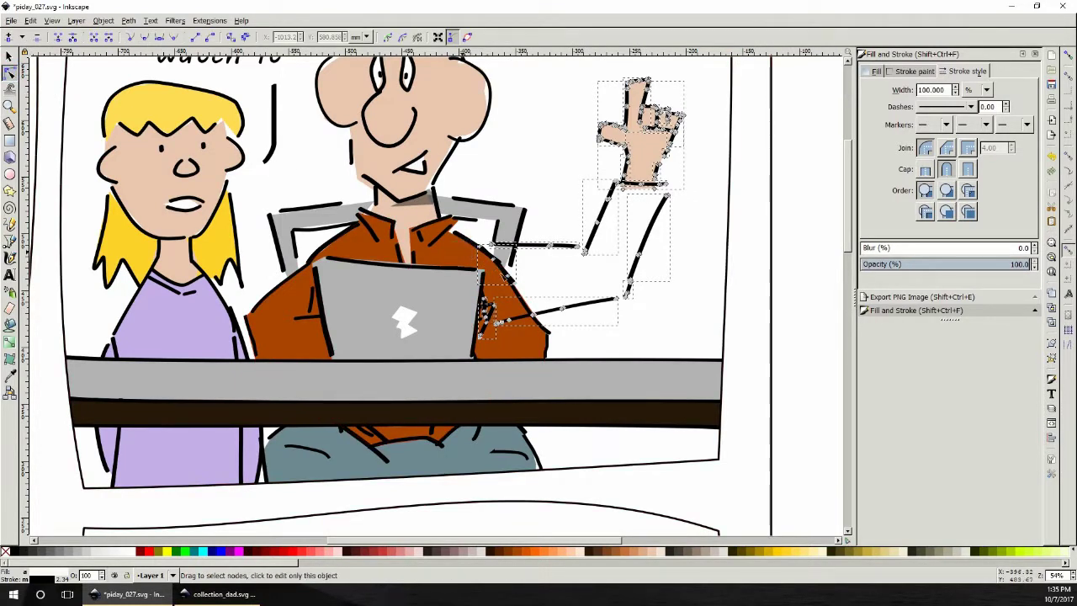
left_click(503, 273)
left_click(545, 332)
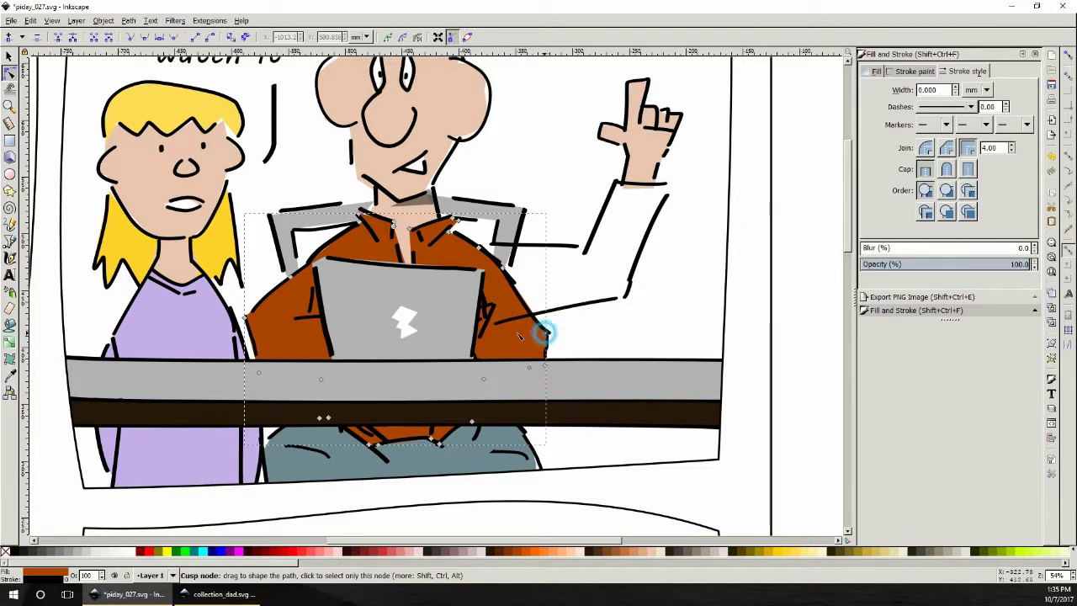
left_click(543, 366)
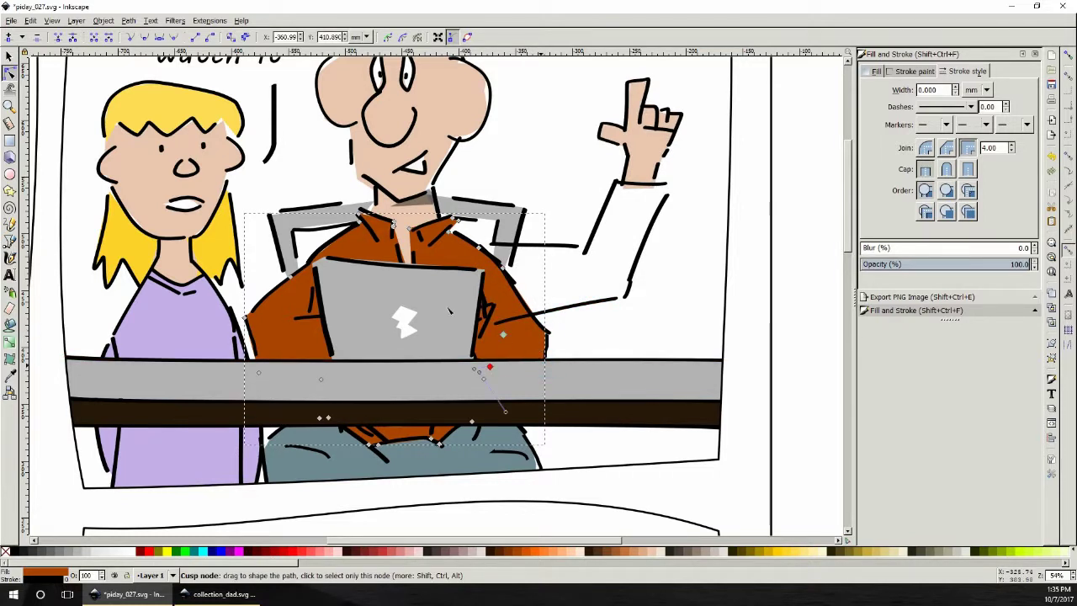
- Ungroup the second panel's artwork and delete the duplicate shirt shape that still shows the old arm
key("s")
left_click(530, 341)
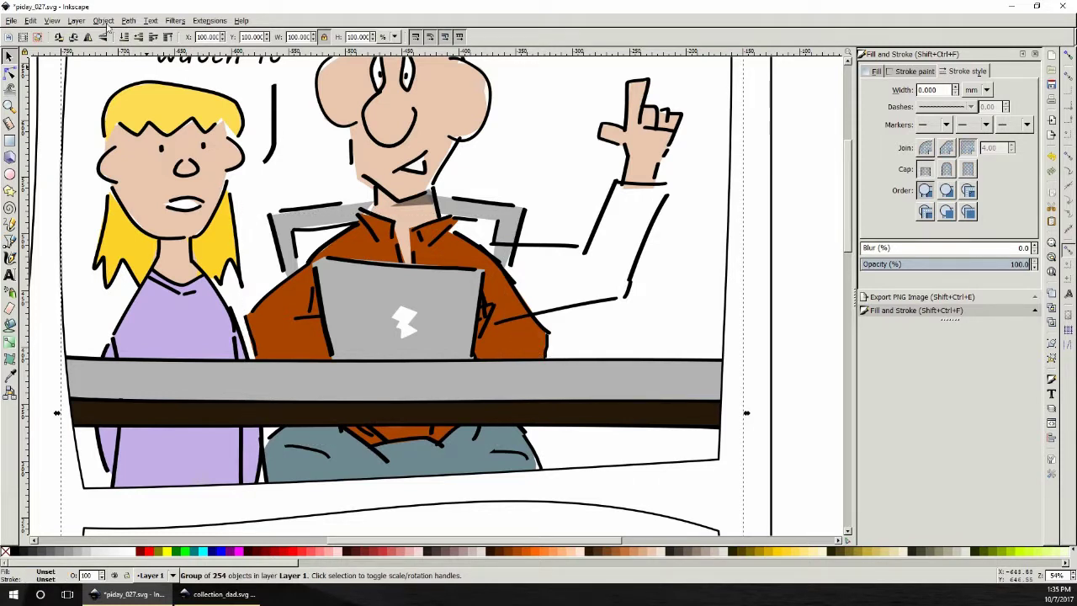
left_click(402, 235)
left_click(102, 20)
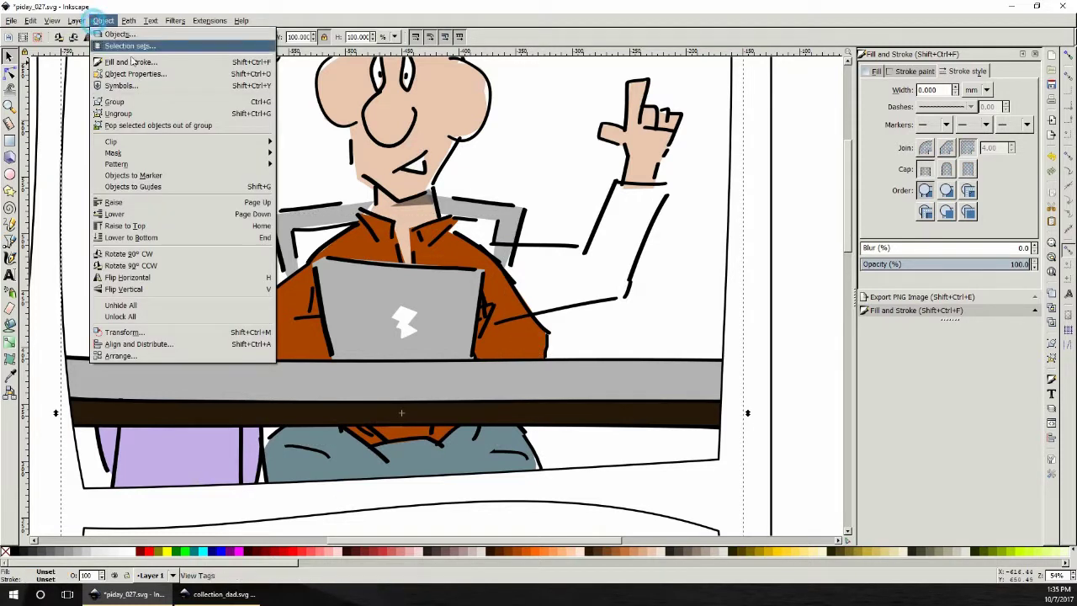
left_click(133, 114)
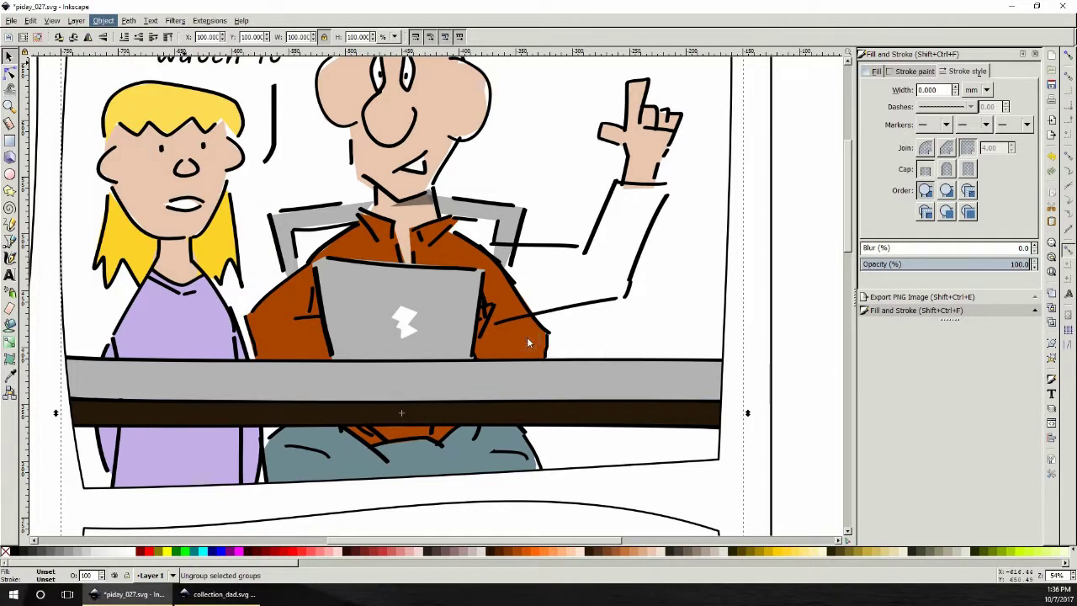
left_click(446, 171)
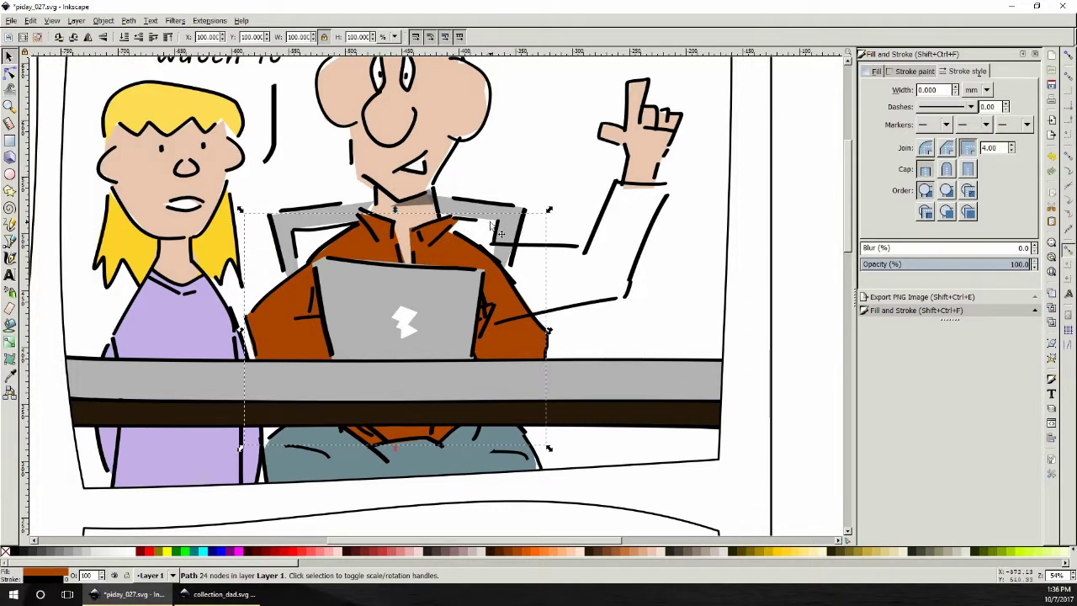
key("Delete")
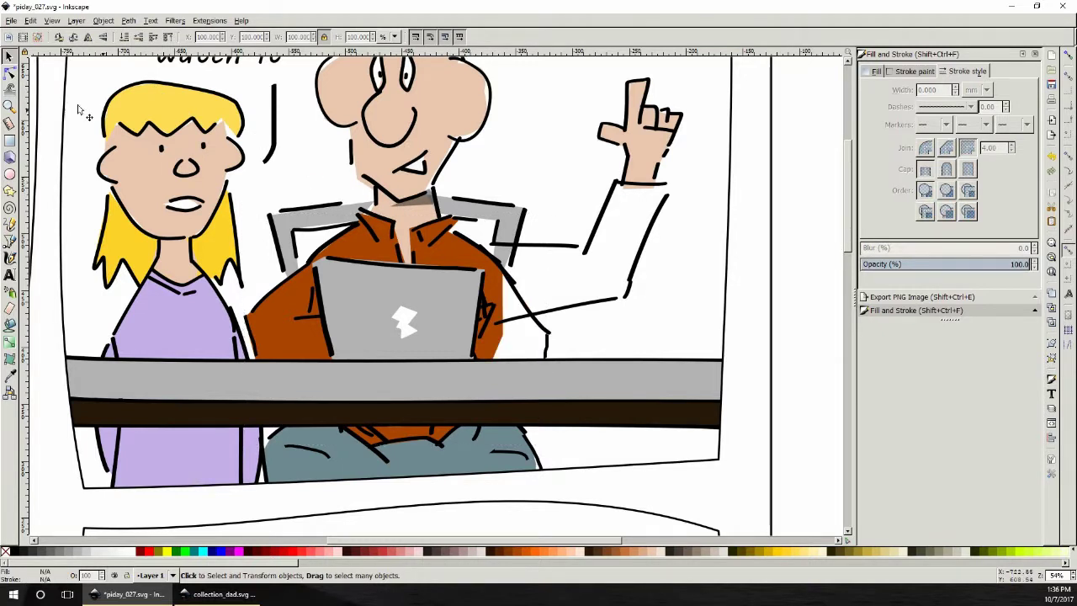
- Extend the shirt shape along the raised upper arm by moving its nodes to the inner elbow and shoulder line
left_click(10, 75)
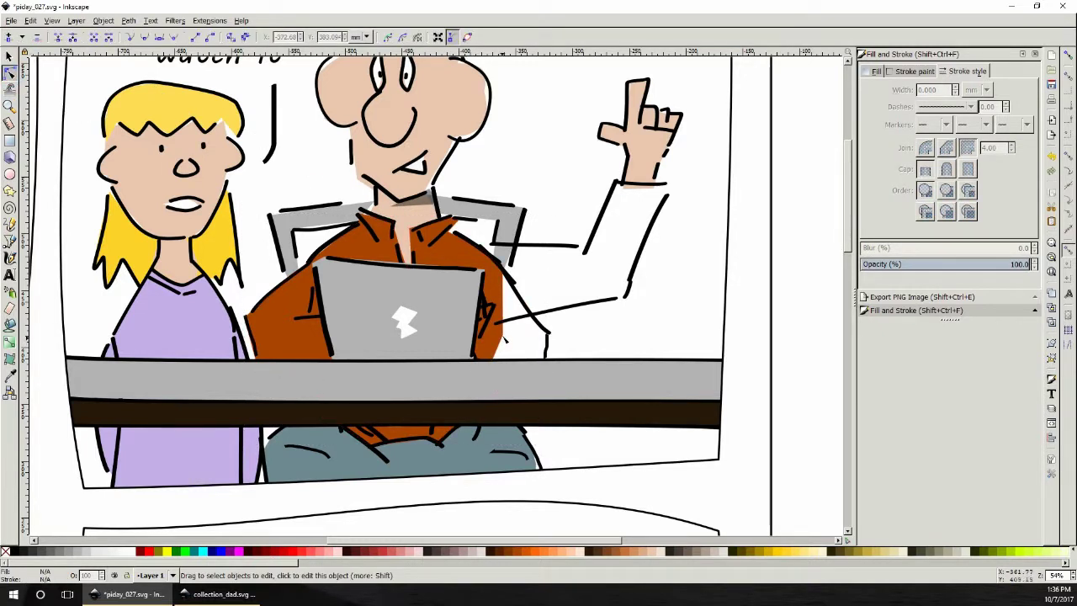
left_click(501, 335)
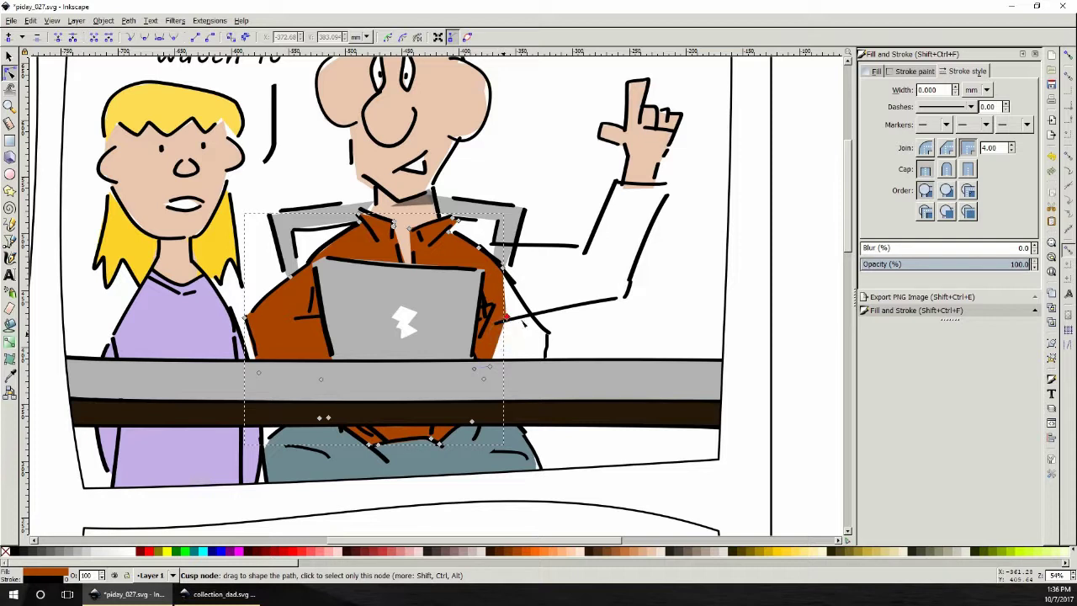
left_click_drag(523, 315, 587, 250)
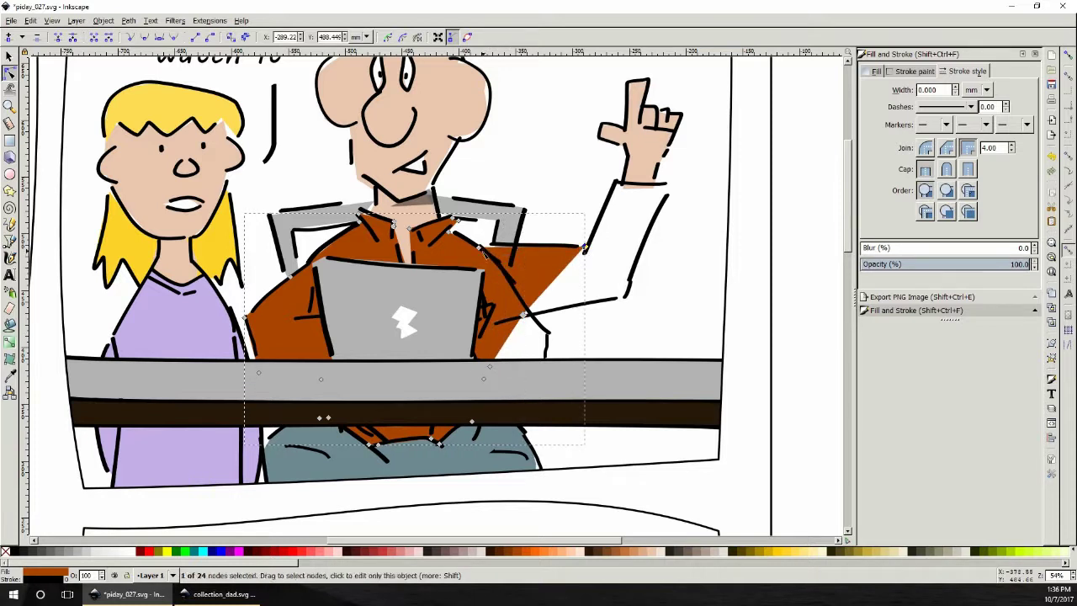
left_click(488, 241)
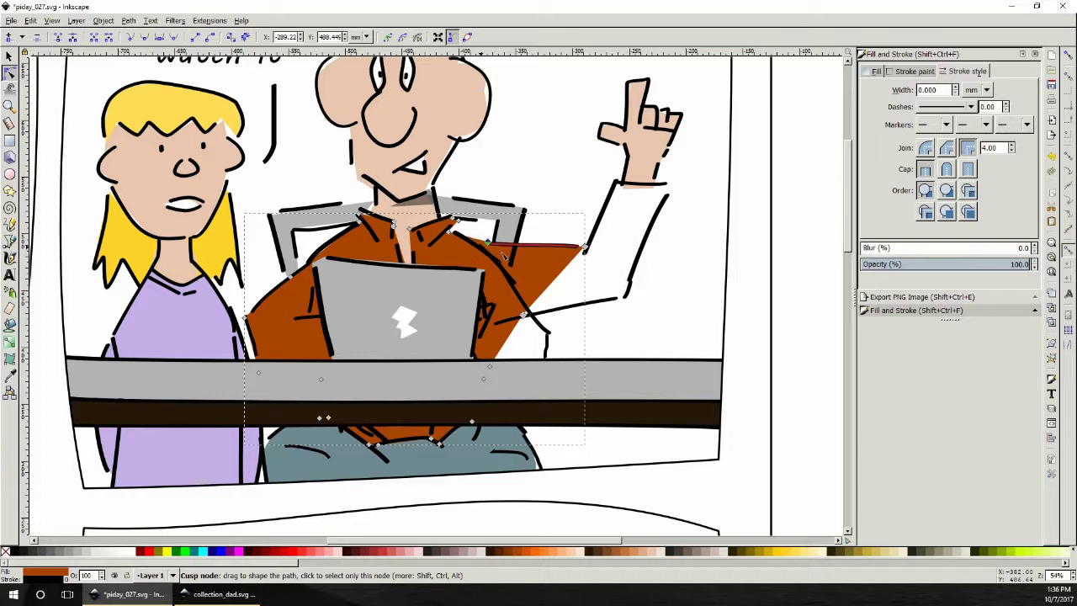
- Add nodes to the shirt shape and position them at the outer elbow and both cuff corners to fill the forearm
left_click(544, 298)
left_click_drag(544, 298, 669, 186)
double_click(599, 268)
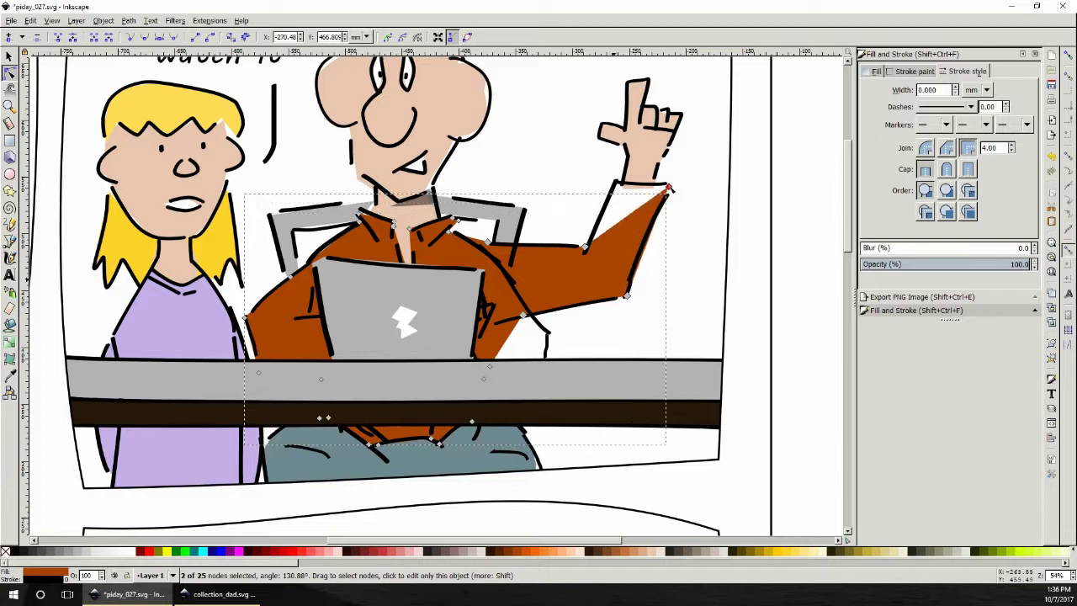
double_click(601, 235)
left_click_drag(601, 235, 620, 180)
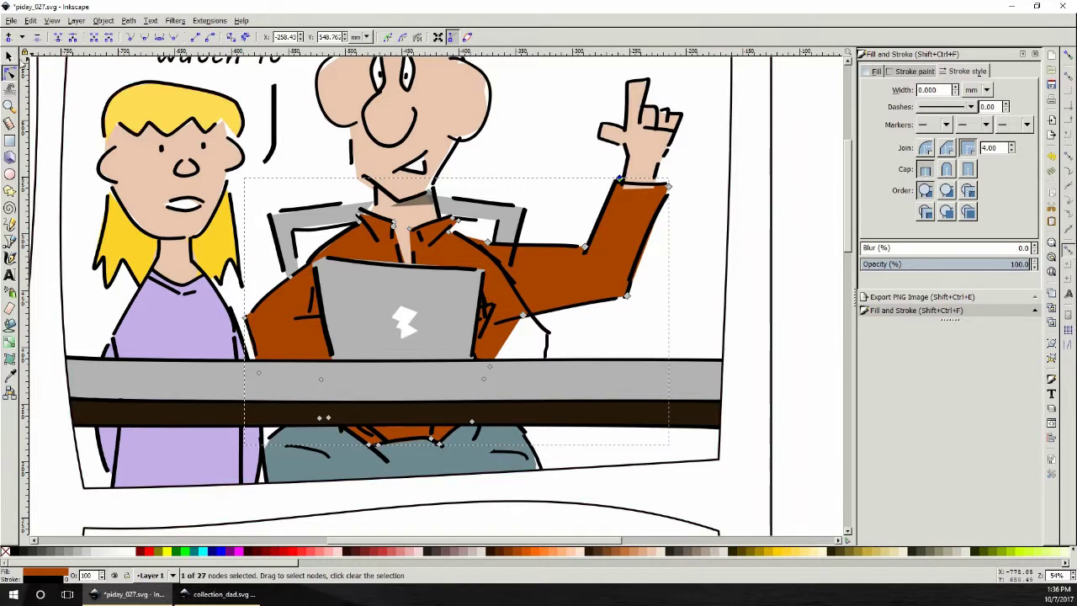
- Send the hand's skin fill behind the sleeve cuff, and delete the old arm's leftover outlines around the shoulder and elbow
left_click(8, 56)
left_click(652, 165)
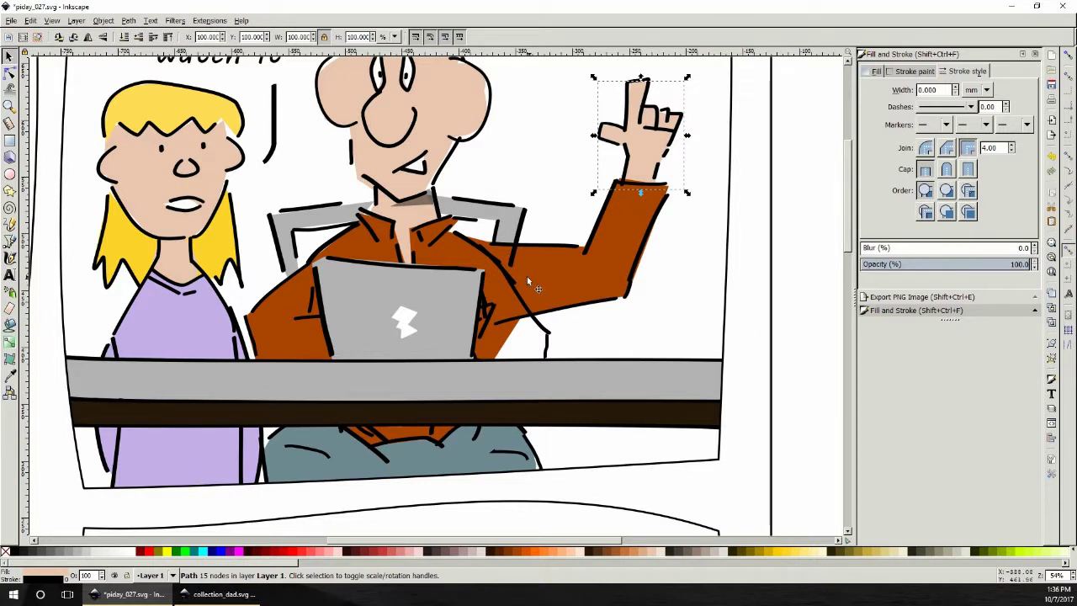
left_click(537, 296)
key("Escape")
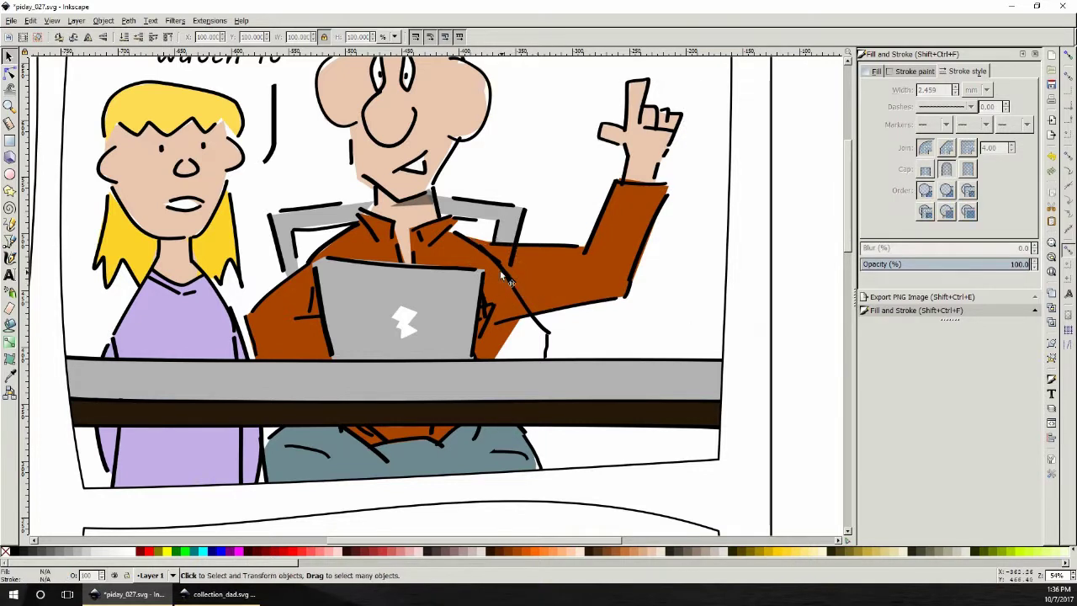
left_click(505, 273)
key("Escape")
left_click(510, 277)
key("Escape")
left_click(501, 265)
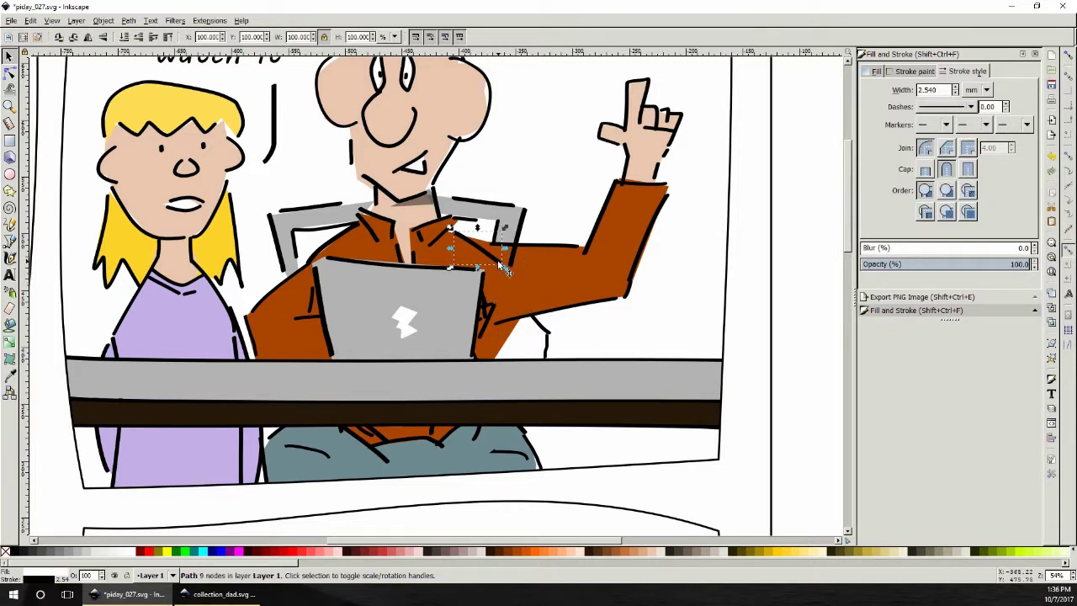
key("Escape")
left_click(552, 337)
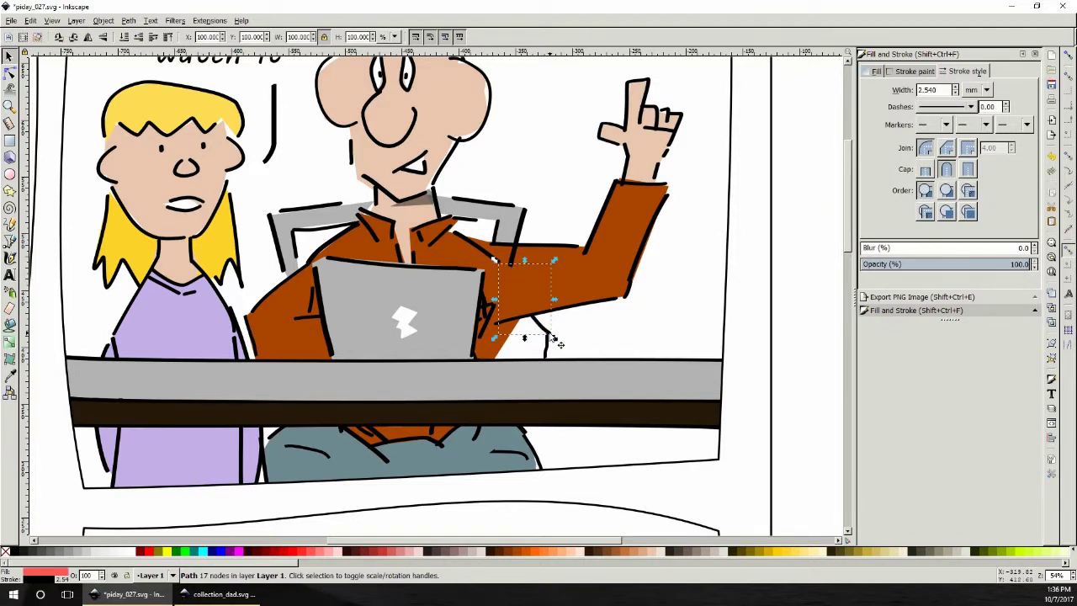
key("Escape")
left_click(547, 341)
key("Escape")
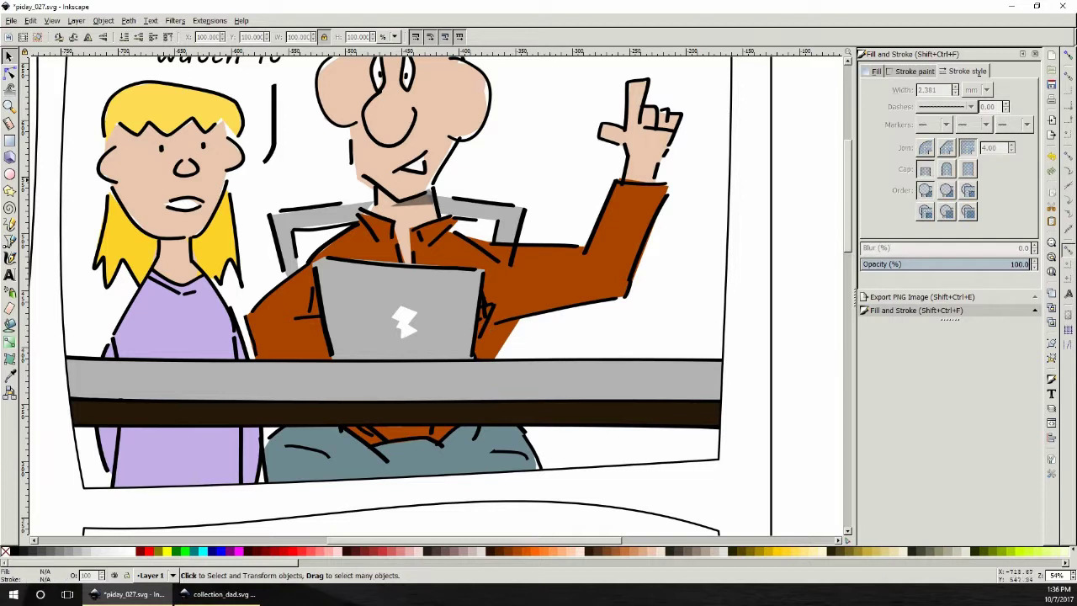
- Reshape the shirt fill below the raised arm so its armpit meets the sleeve outline and its side drops straight to the desk
left_click(10, 73)
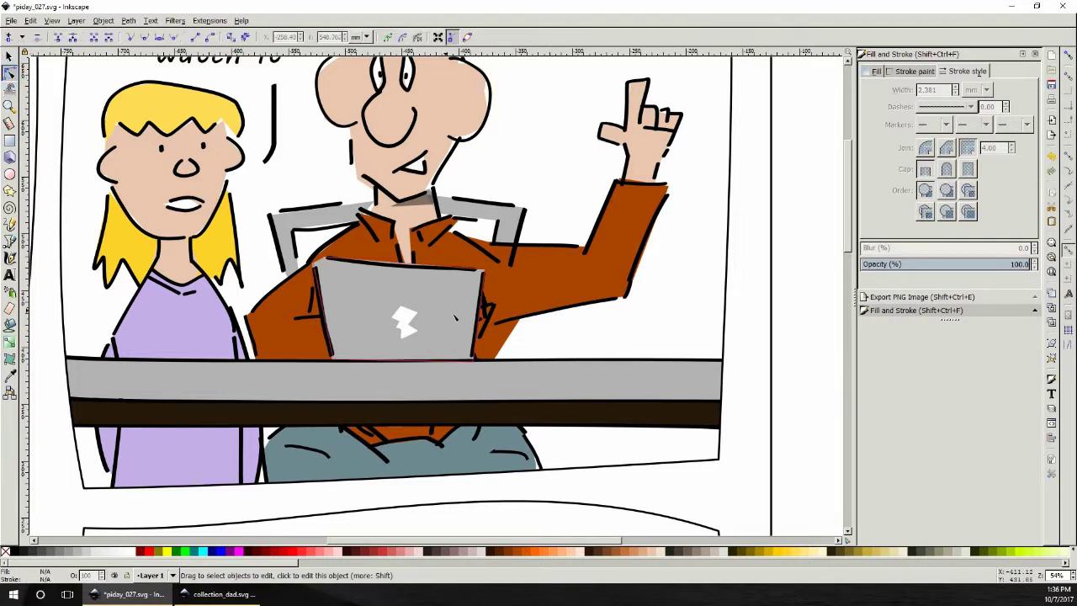
left_click(523, 321)
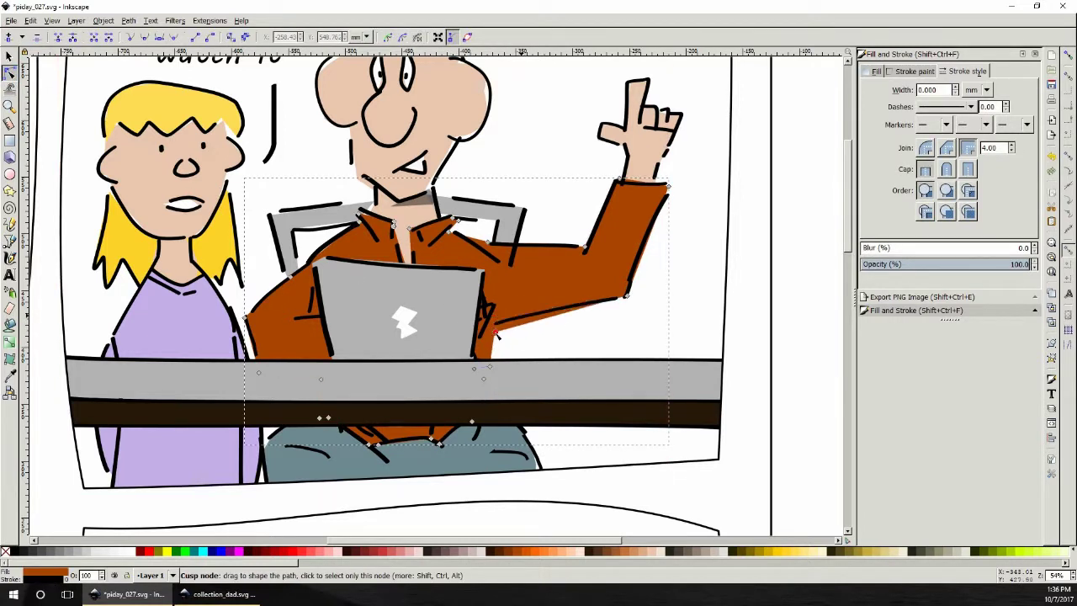
left_click(496, 327)
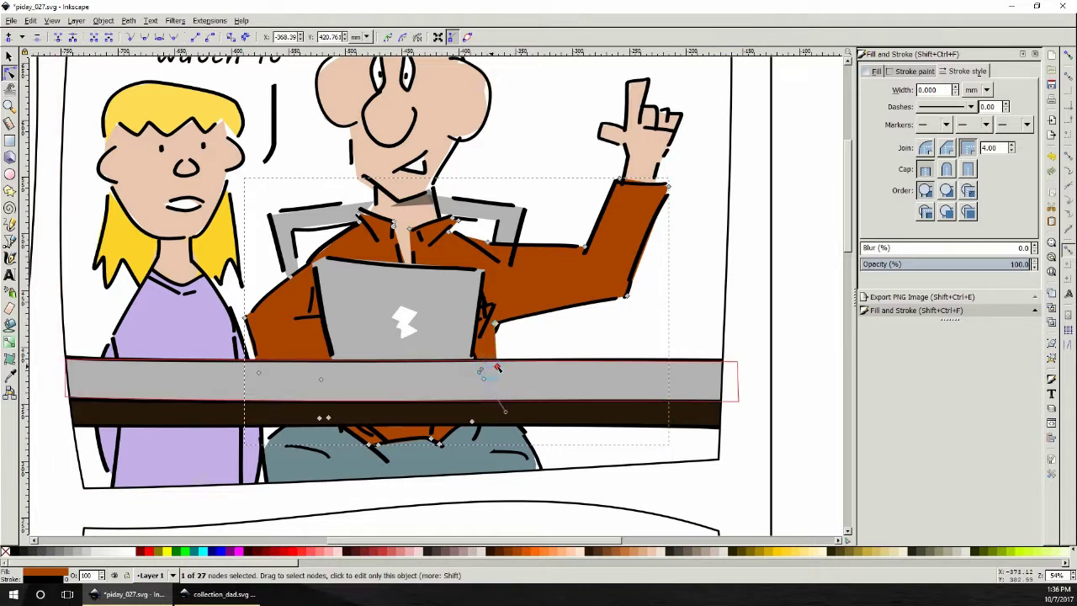
left_click(498, 326)
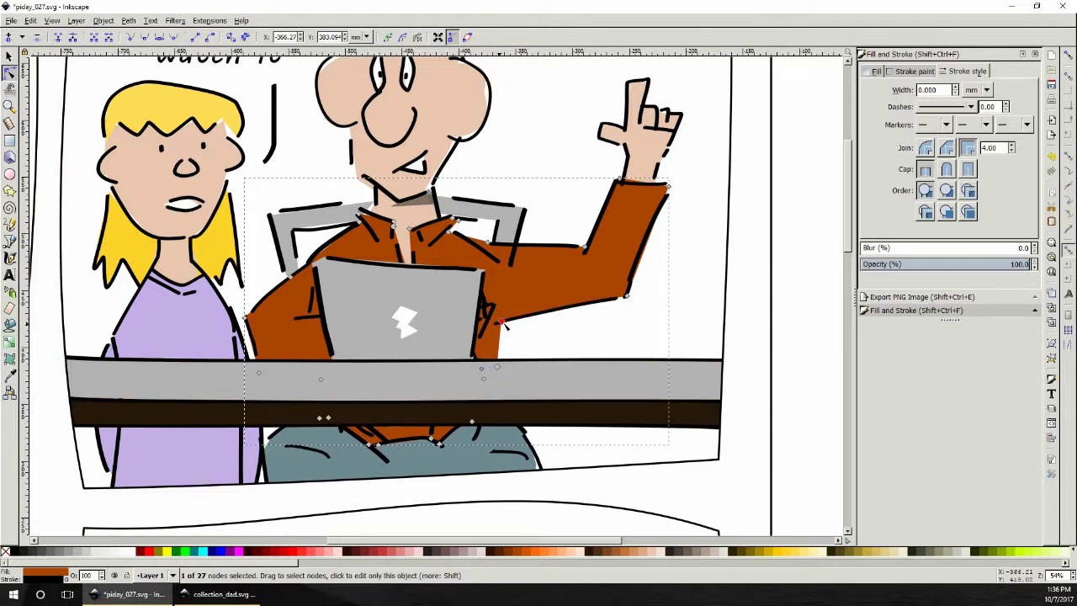
- Nudge the chair back's outer edge line slightly up beside the raised arm and lower it within its group
left_click(519, 234)
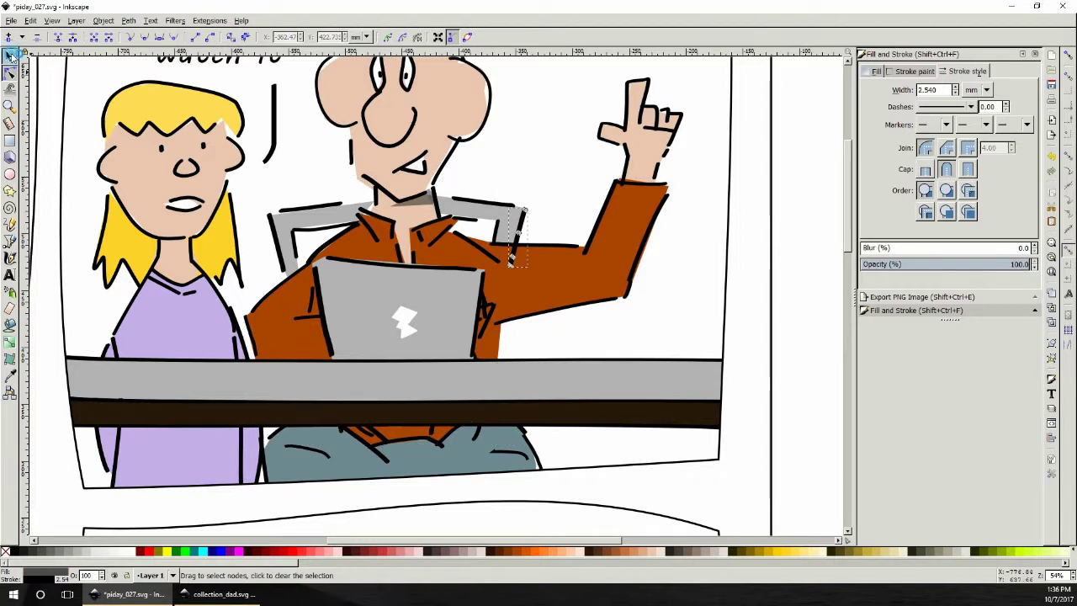
left_click(10, 55)
left_click(146, 37)
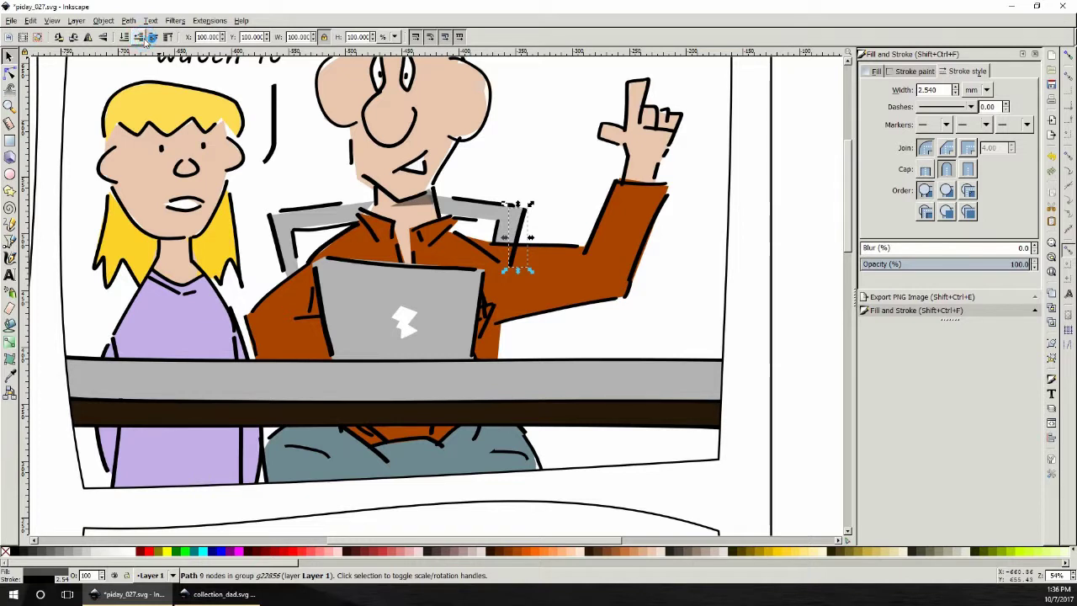
left_click(147, 38)
left_click(527, 240)
left_click(527, 240)
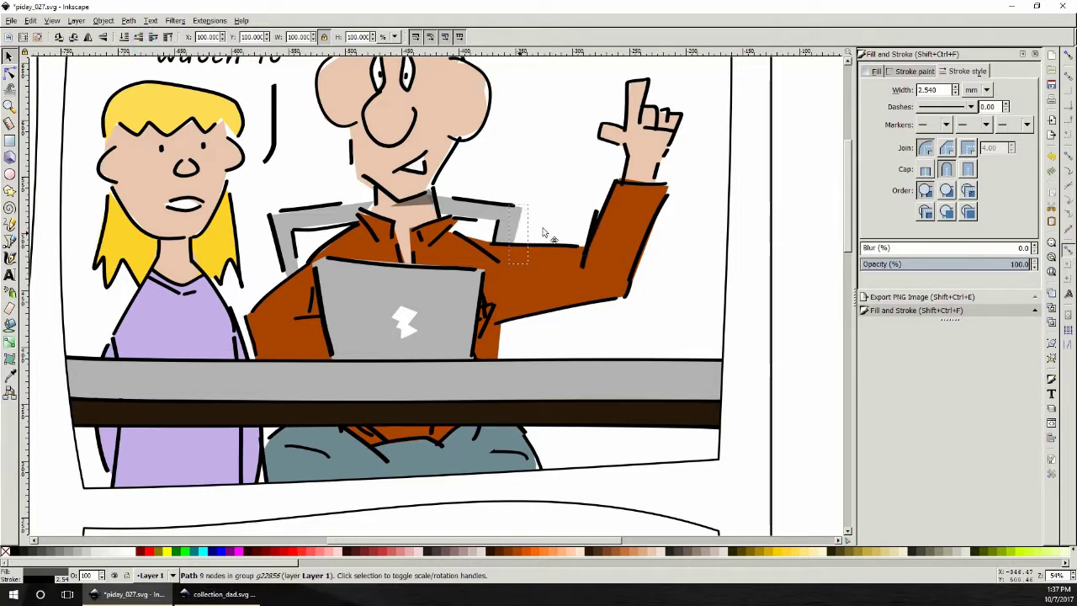
left_click(139, 37)
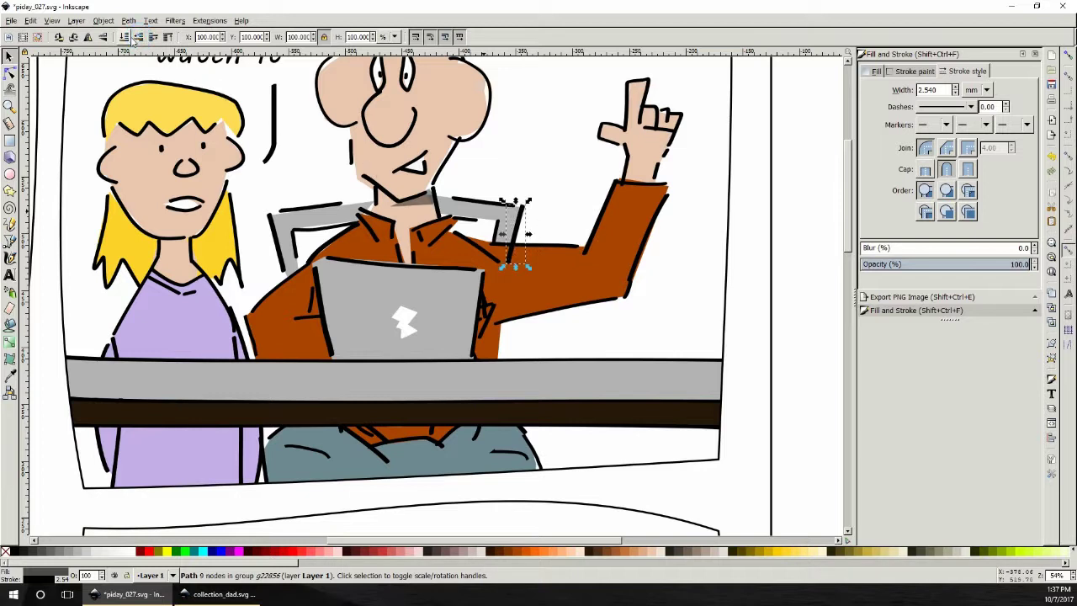
left_click(122, 37)
left_click(548, 224)
left_click(514, 244)
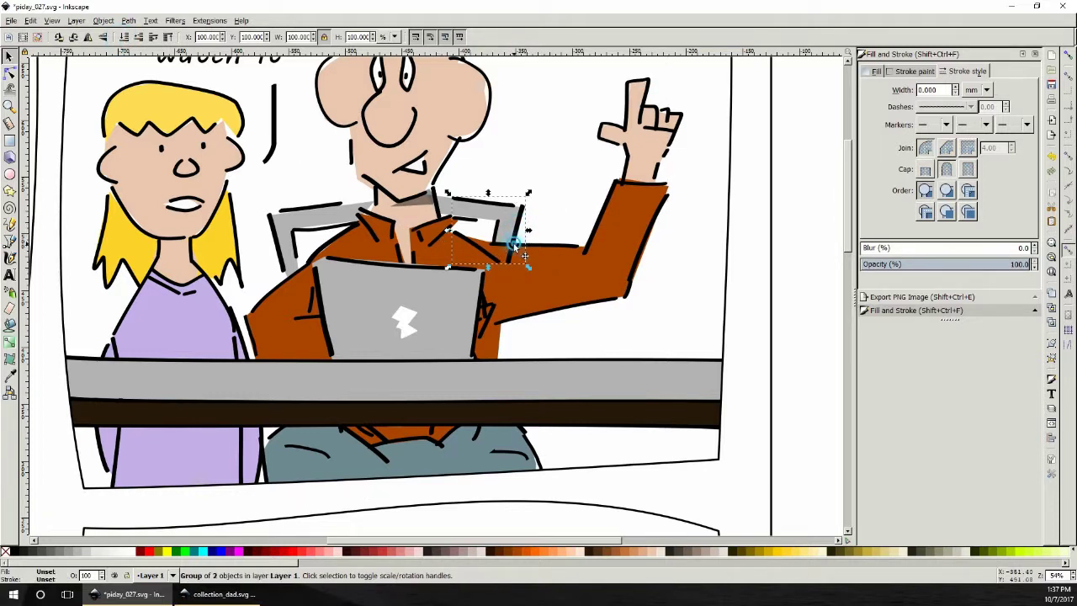
left_click(525, 216)
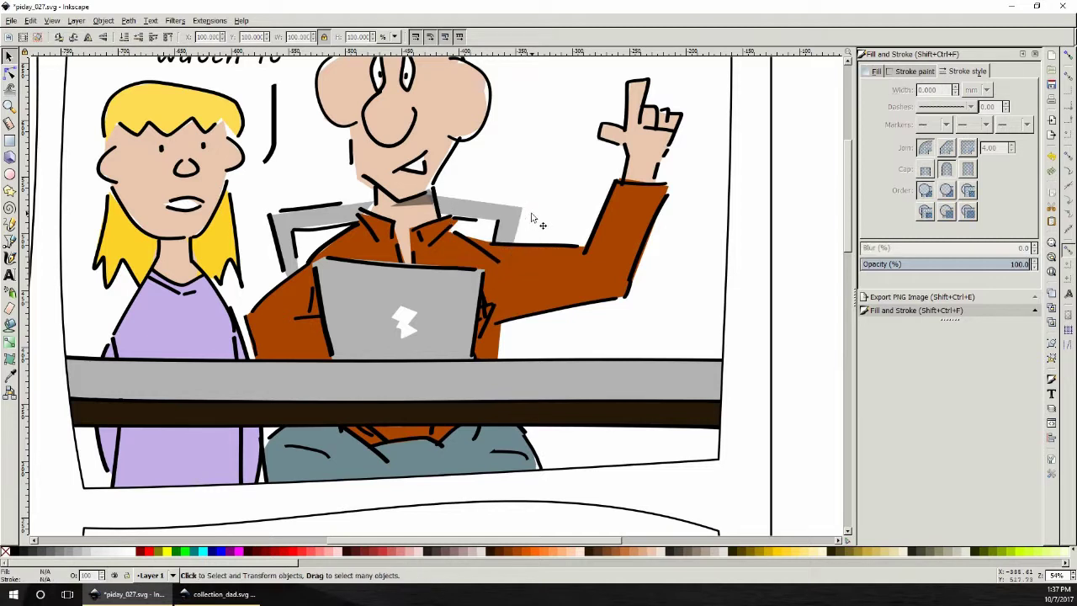
key("ctrl+z")
- Ungroup the chair back's outlines and lower the outer edge line behind the dad's shirt fill
left_click(519, 221)
left_click(114, 19)
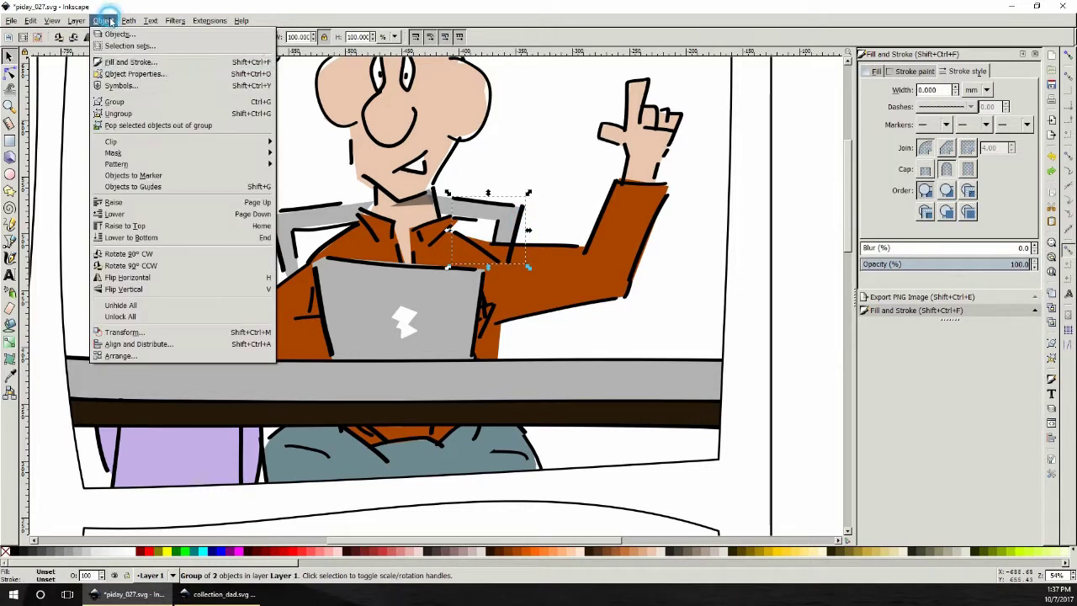
left_click(126, 107)
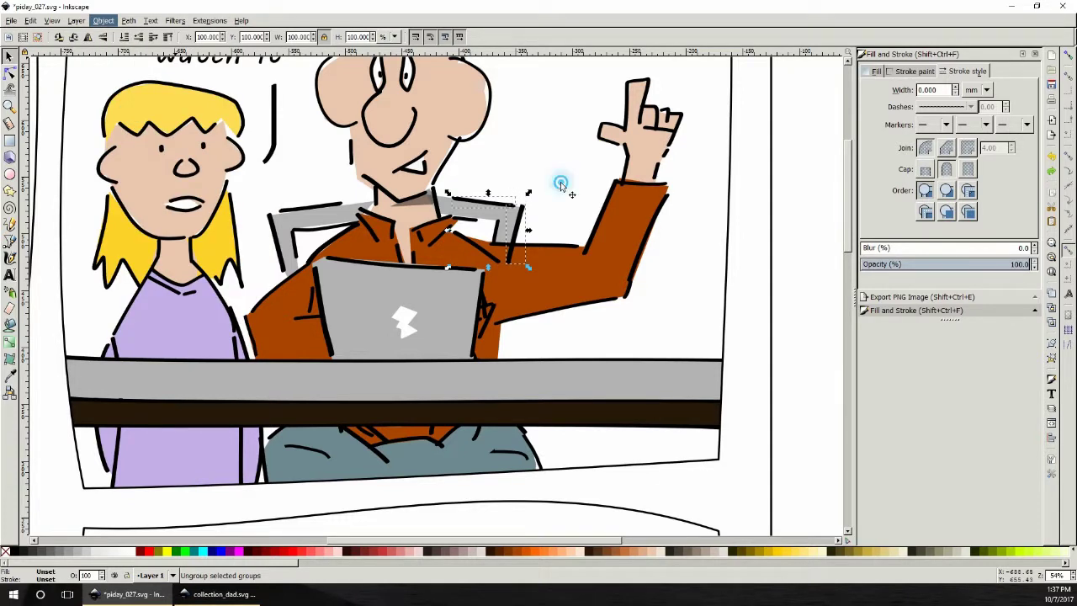
left_click(517, 230)
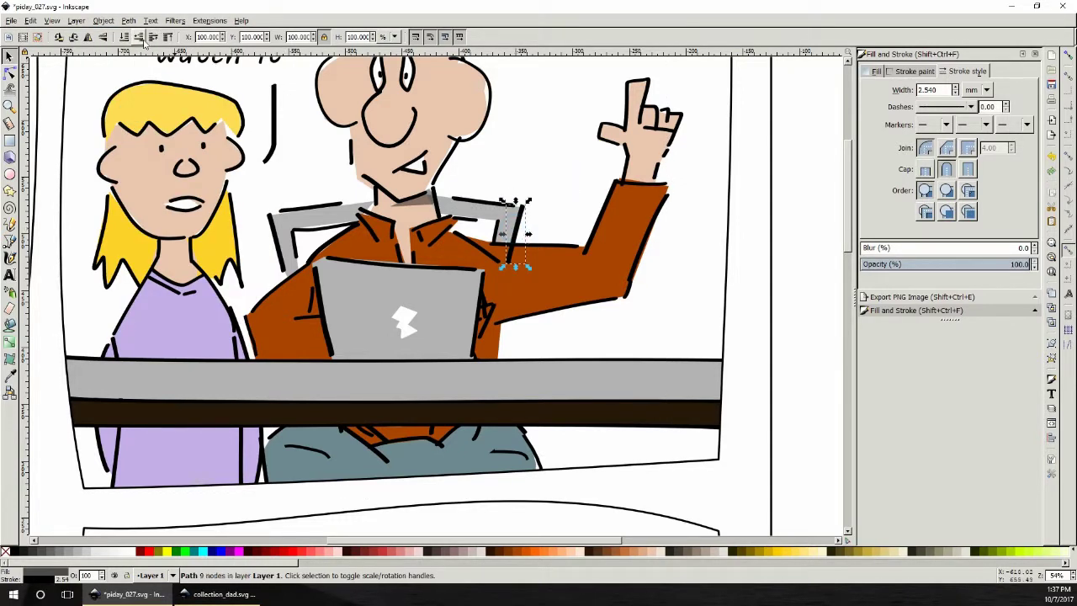
left_click(515, 252)
- Rotate and shift the dad's shoulder line so it runs from the collar into the sleeve's upper outline
mouse_move(496, 257)
left_mouse_down()
mouse_move(510, 254)
mouse_move(496, 255)
left_mouse_up()
left_click(489, 251)
key("ctrl+z")
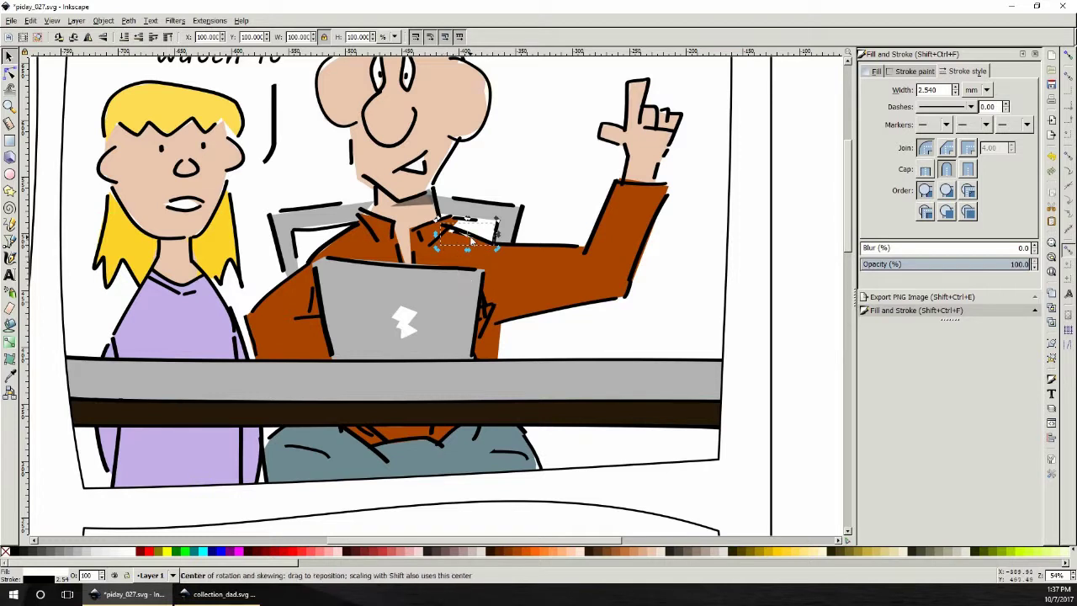
left_click_drag(474, 238, 475, 241)
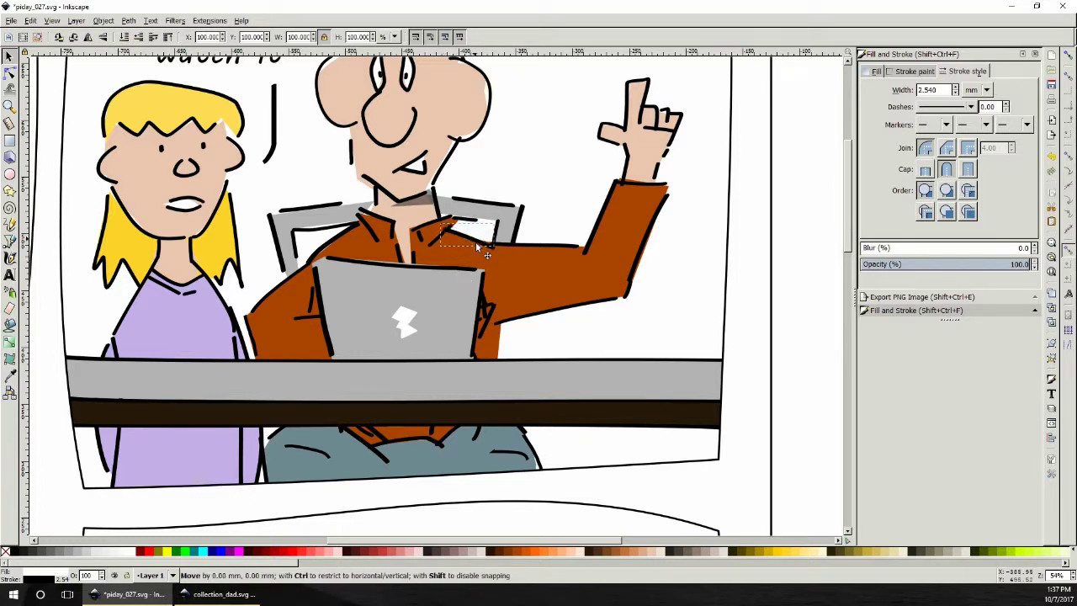
left_click(476, 241)
- Duplicate the shoulder line, stand the copy along the shirt's side below the raised arm, and lower it behind the desk
right_click(476, 243)
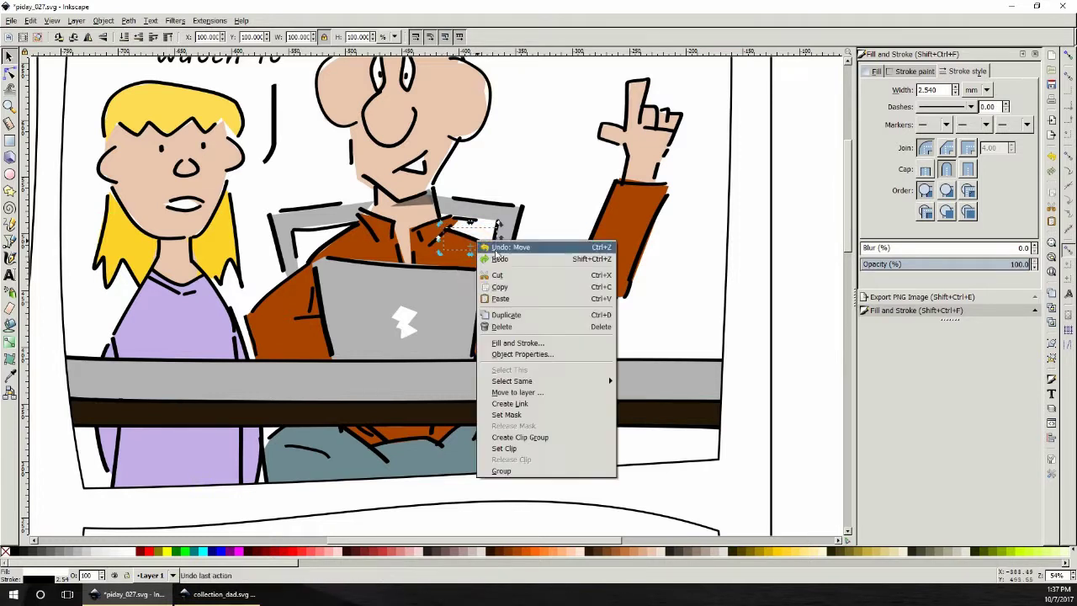
left_click(753, 301)
right_click(473, 242)
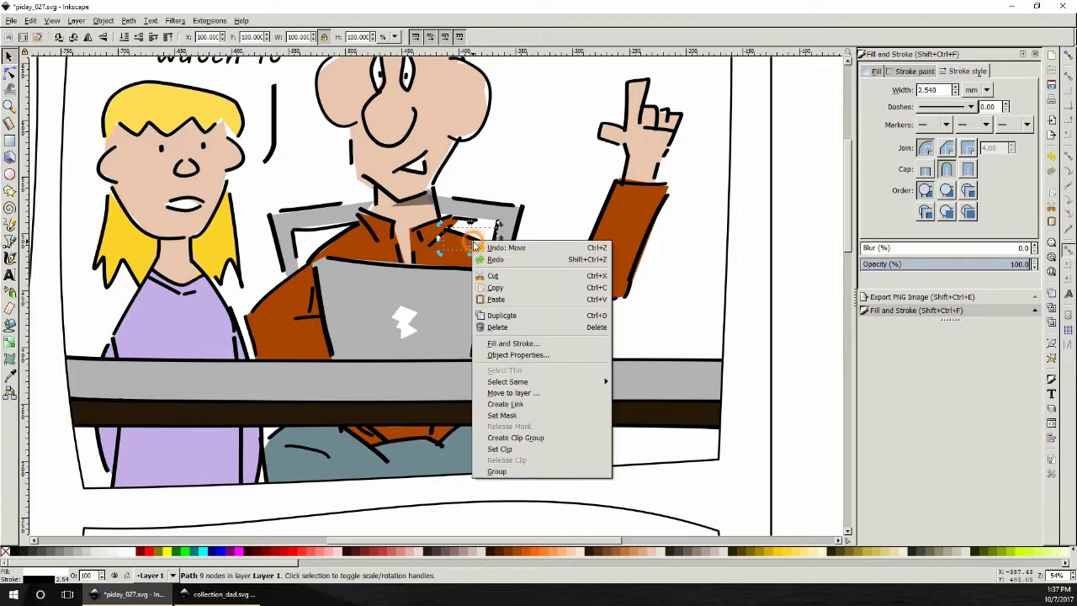
left_click(522, 315)
left_click_drag(484, 244, 502, 358)
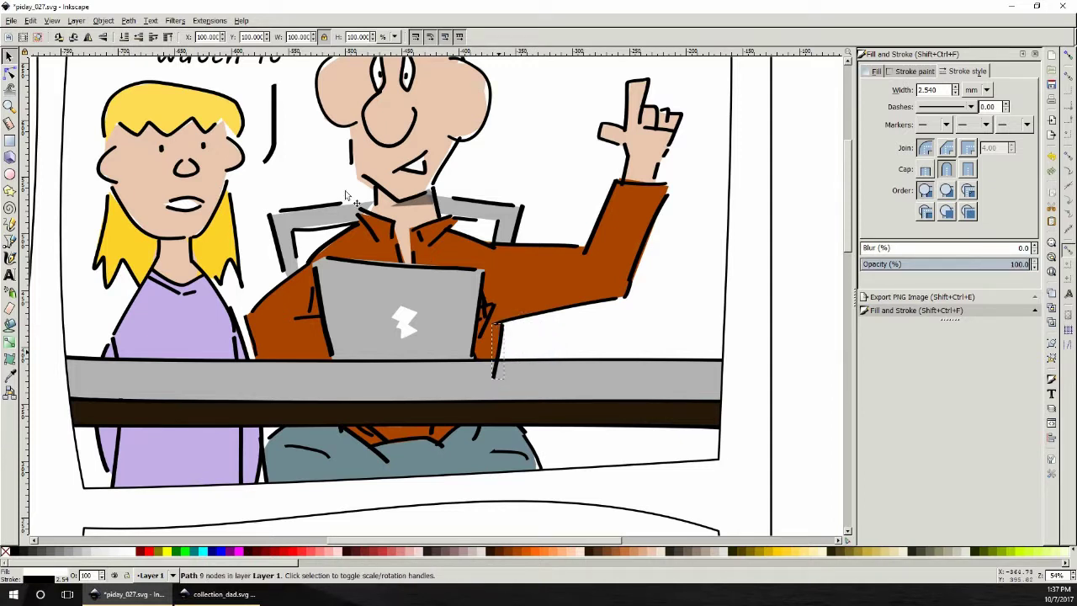
left_click(138, 38)
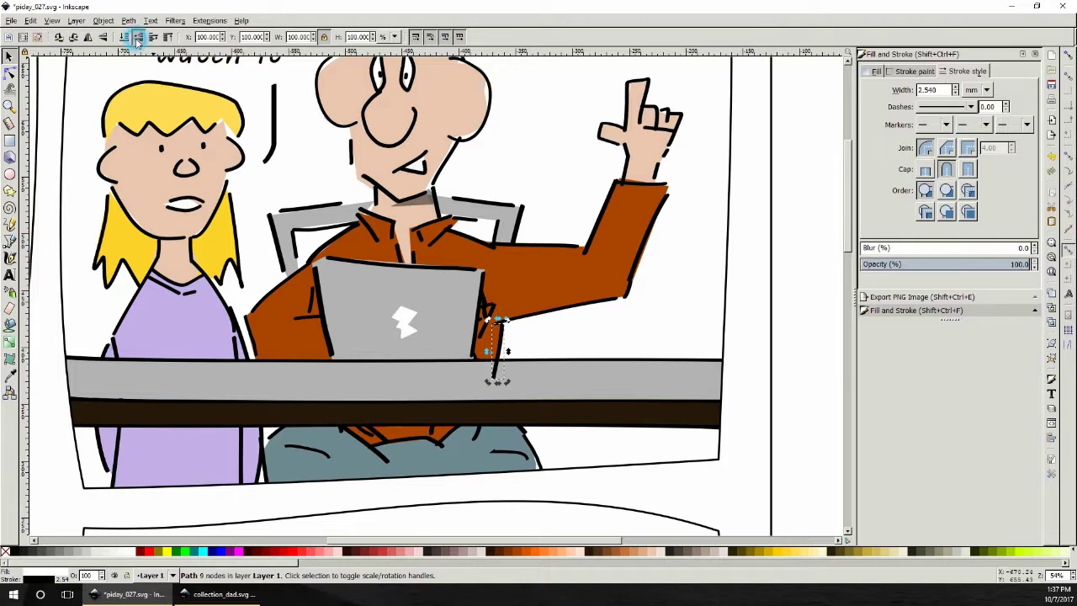
left_click(138, 38)
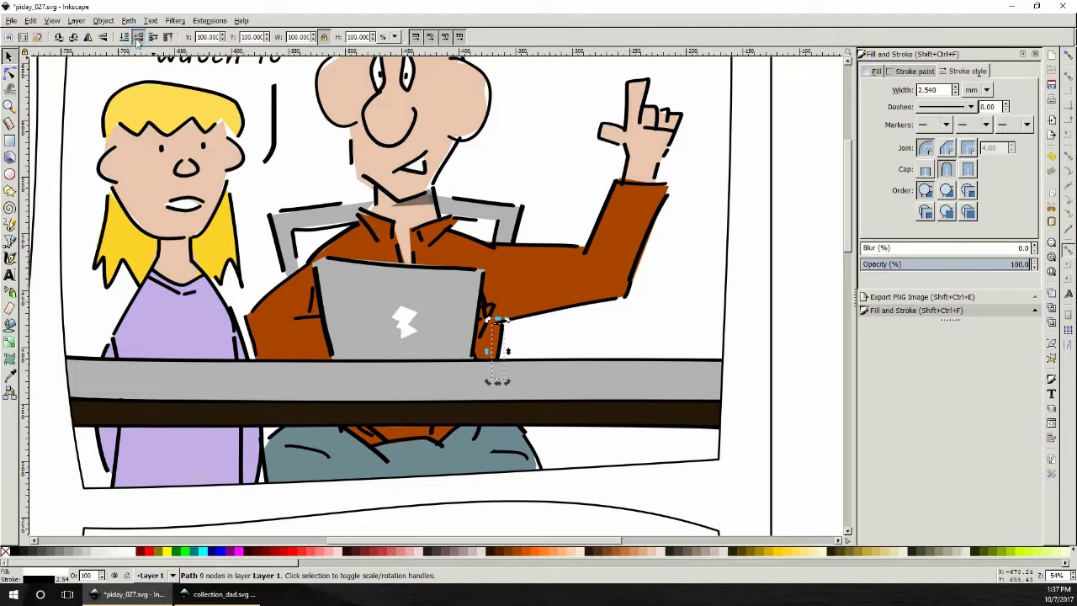
left_click(728, 271)
- Shift both of the dad's pupils slightly within his eyes so that he looks toward the girl
scroll(729, 273, "up", 5)
scroll(732, 276, "up", 5)
scroll(726, 274, "down", 4)
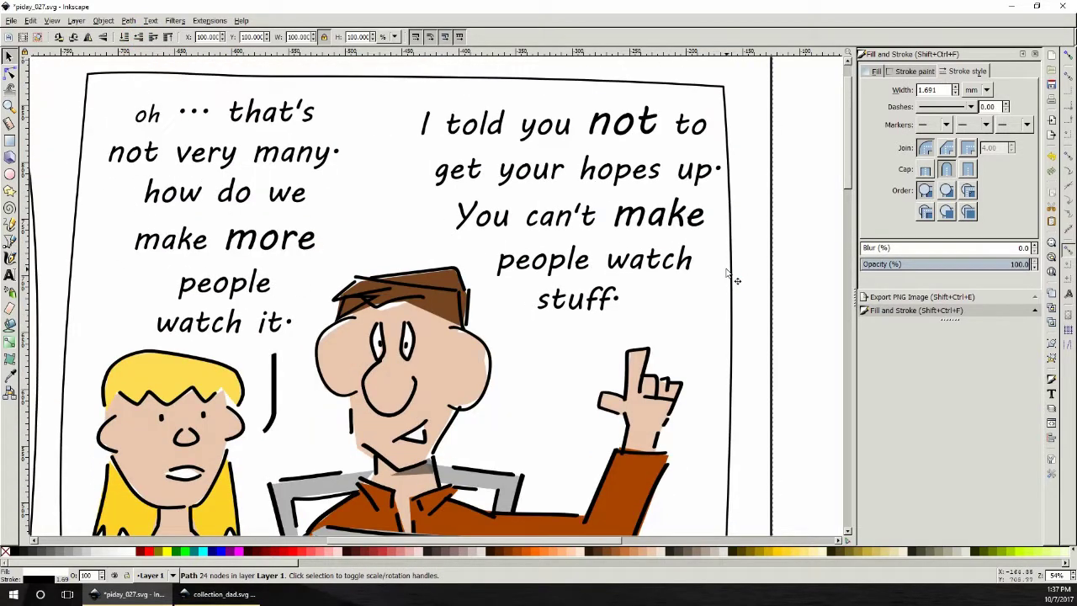
scroll(453, 200, "down", 2)
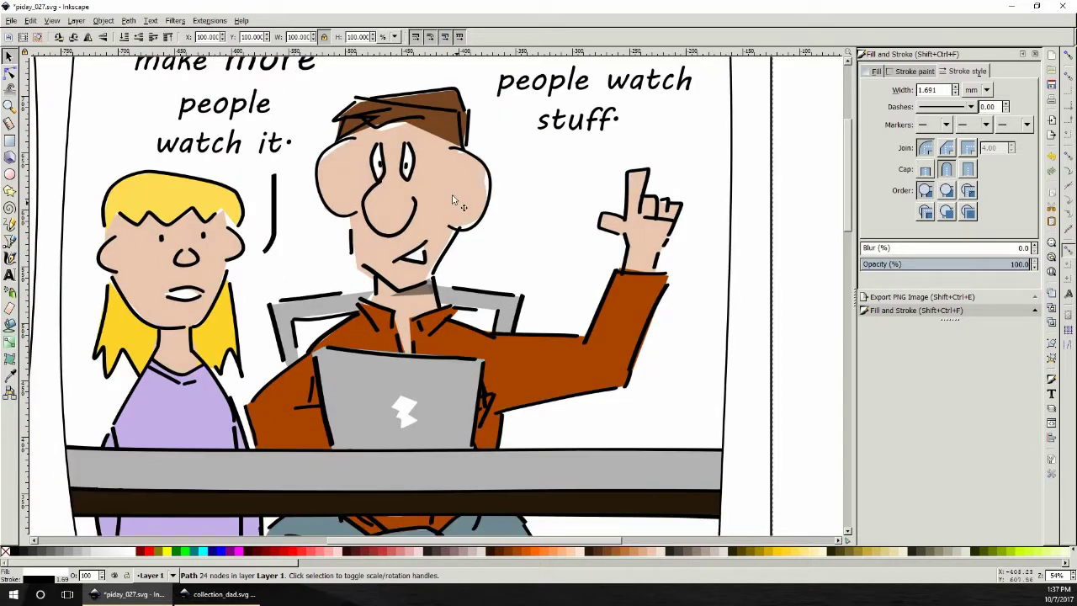
left_click(9, 73)
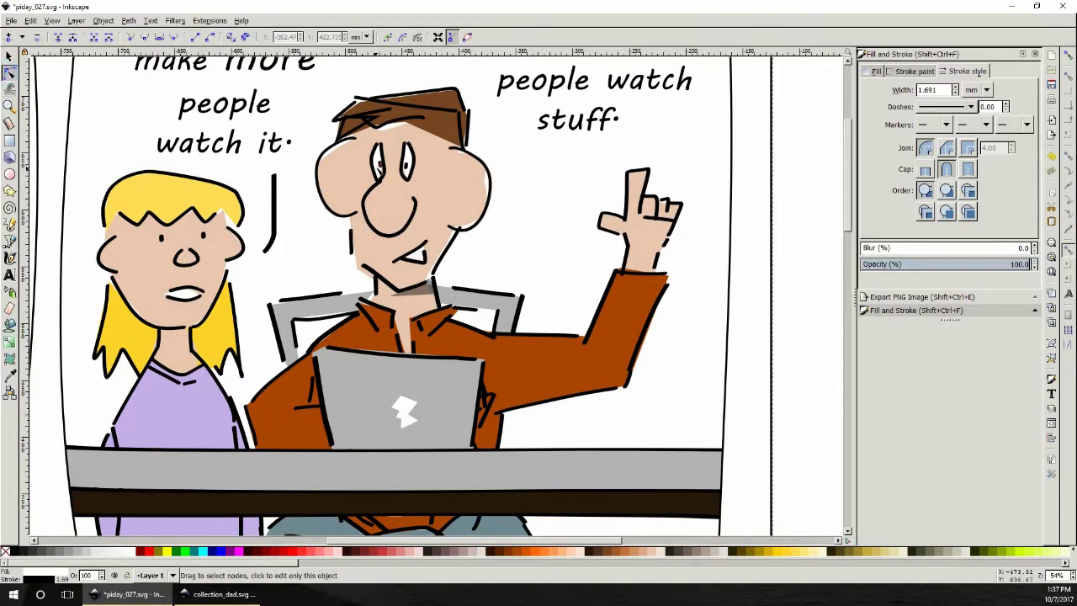
left_click(380, 166)
key("s")
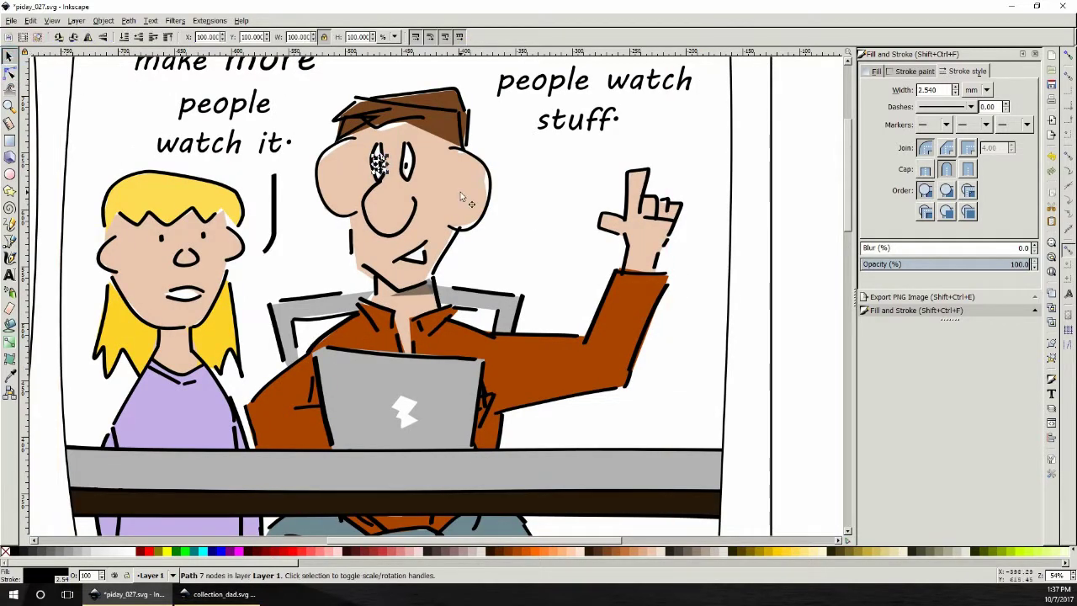
left_click_drag(378, 167, 384, 178)
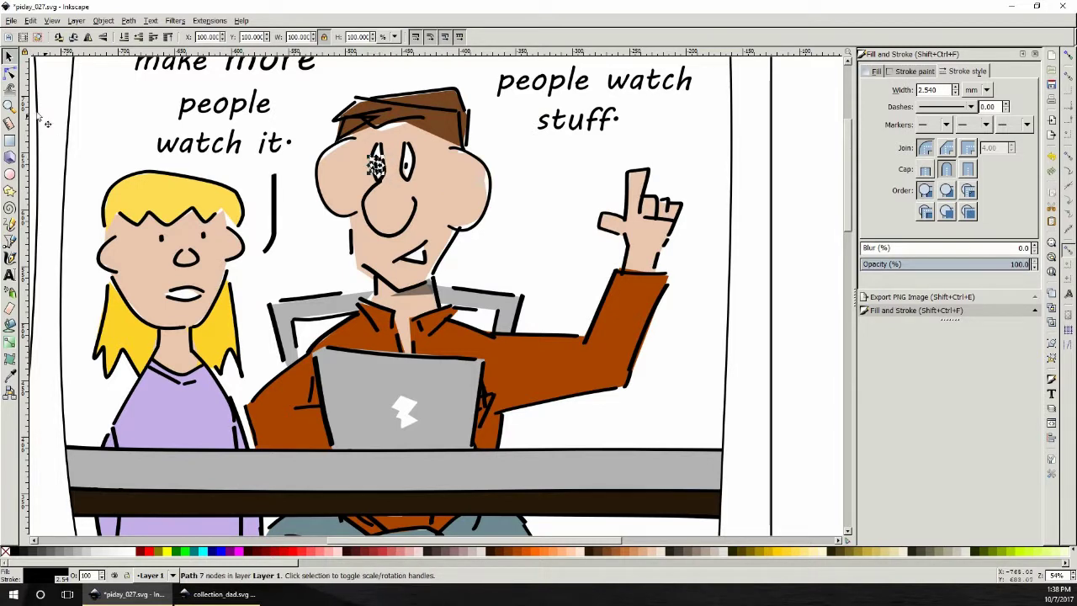
key("n")
left_click(406, 164)
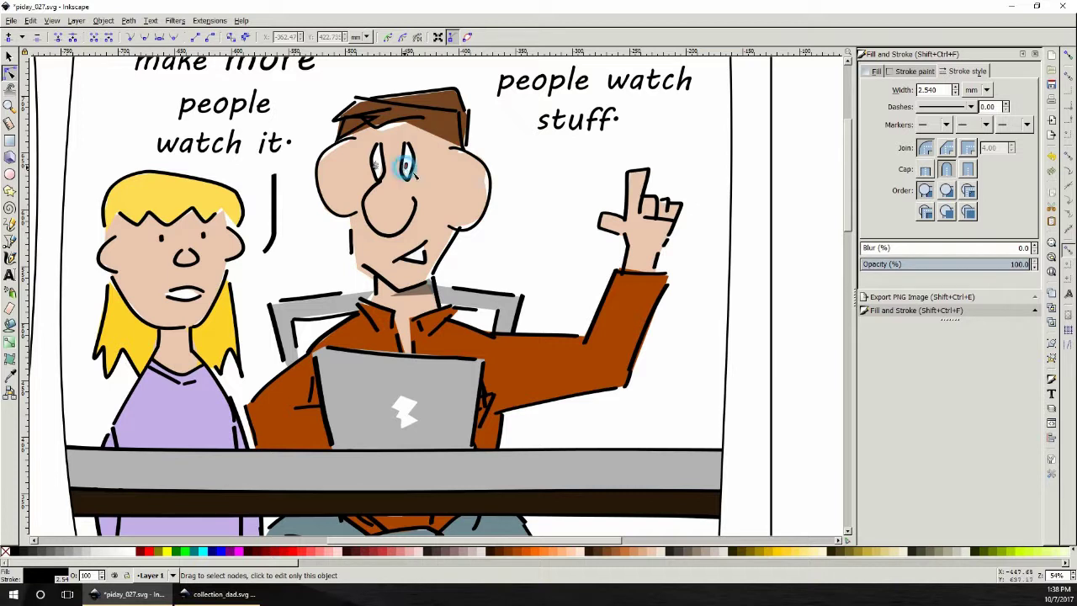
left_click(11, 55)
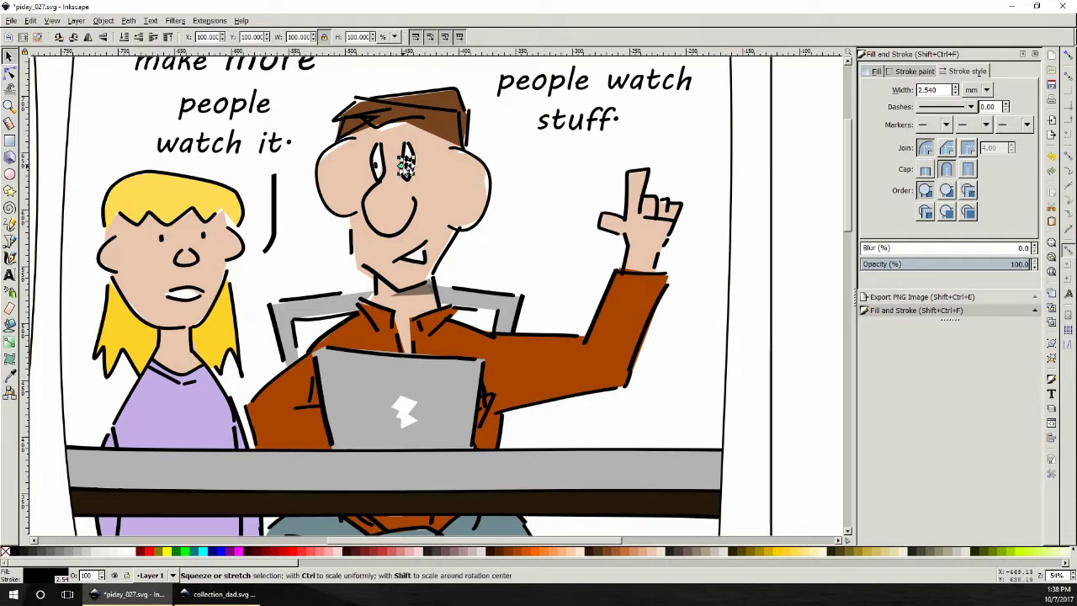
left_click_drag(416, 177, 409, 174)
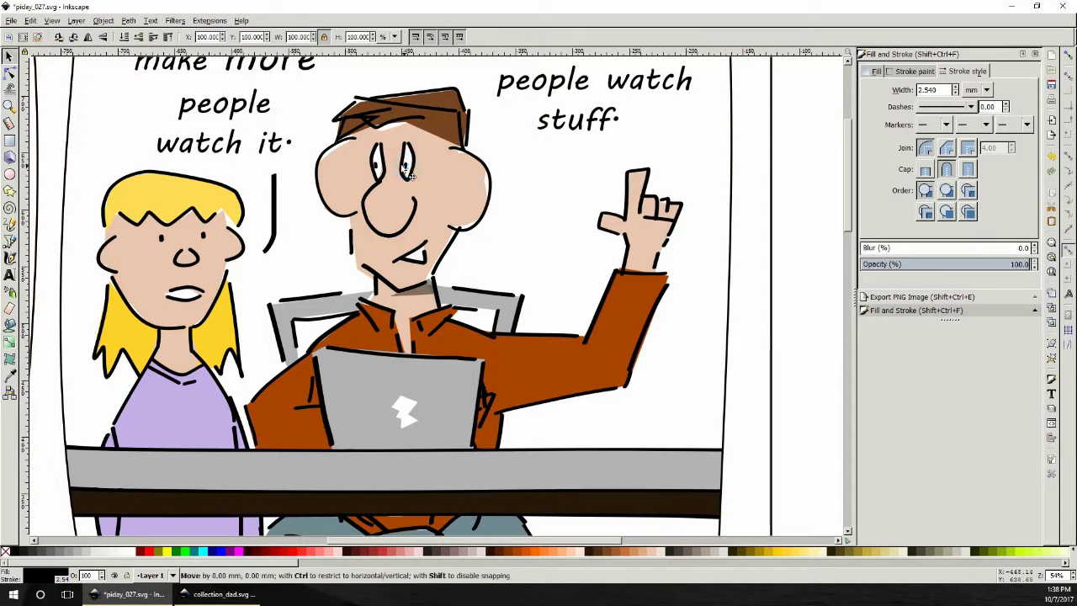
- Delete the dad's old mouth, both its white fill and its black outline
key("Tab")
left_click(425, 264)
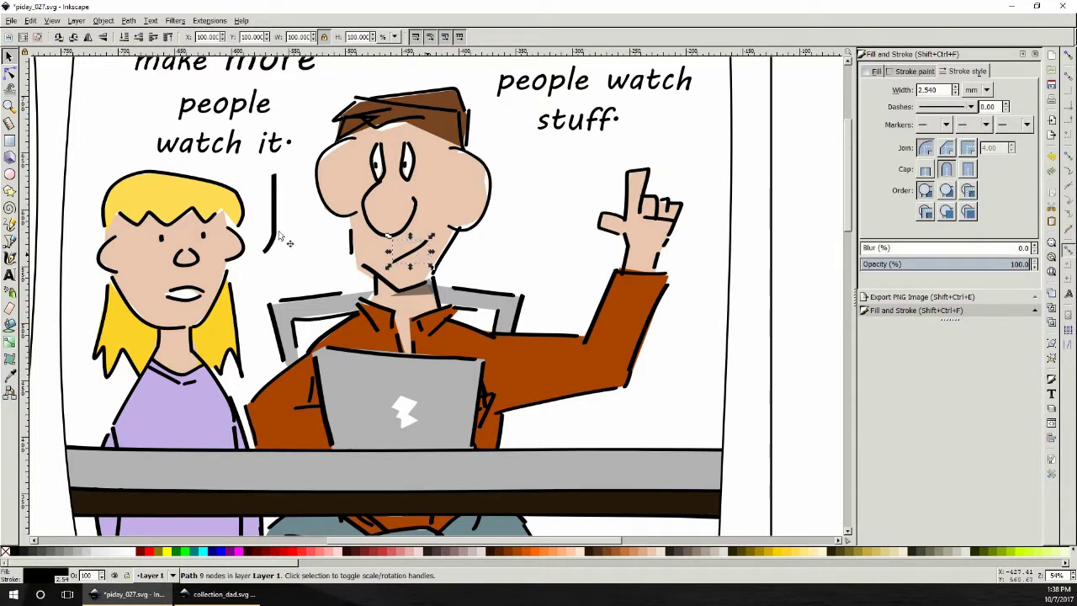
key("Escape")
- Draw a small triangular open mouth on the dad with calligraphic strokes, setting the stroke width to 10 px
left_click(9, 259)
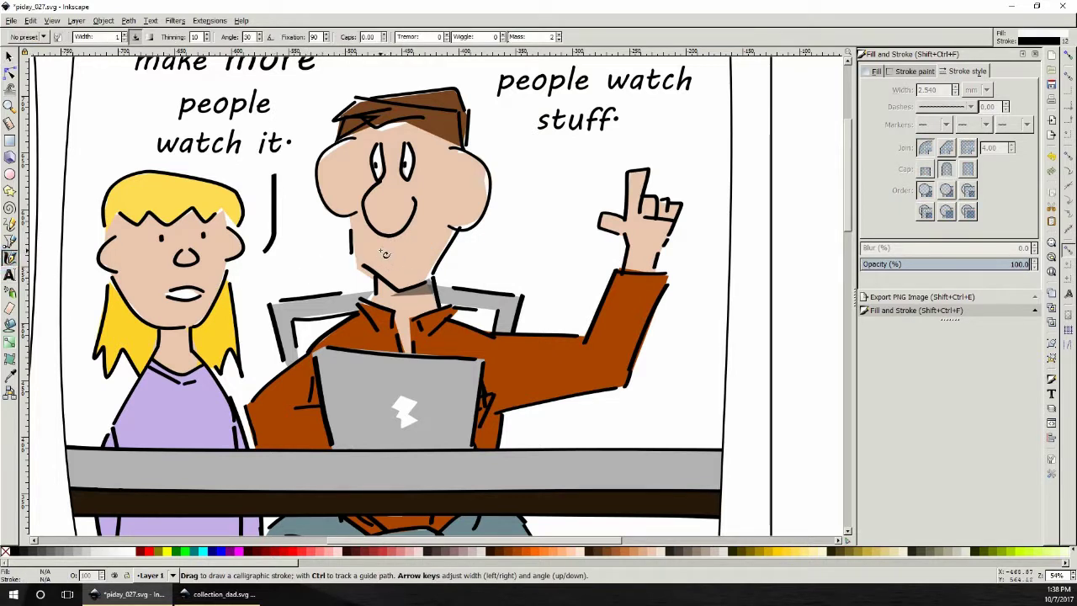
left_click_drag(377, 250, 426, 262)
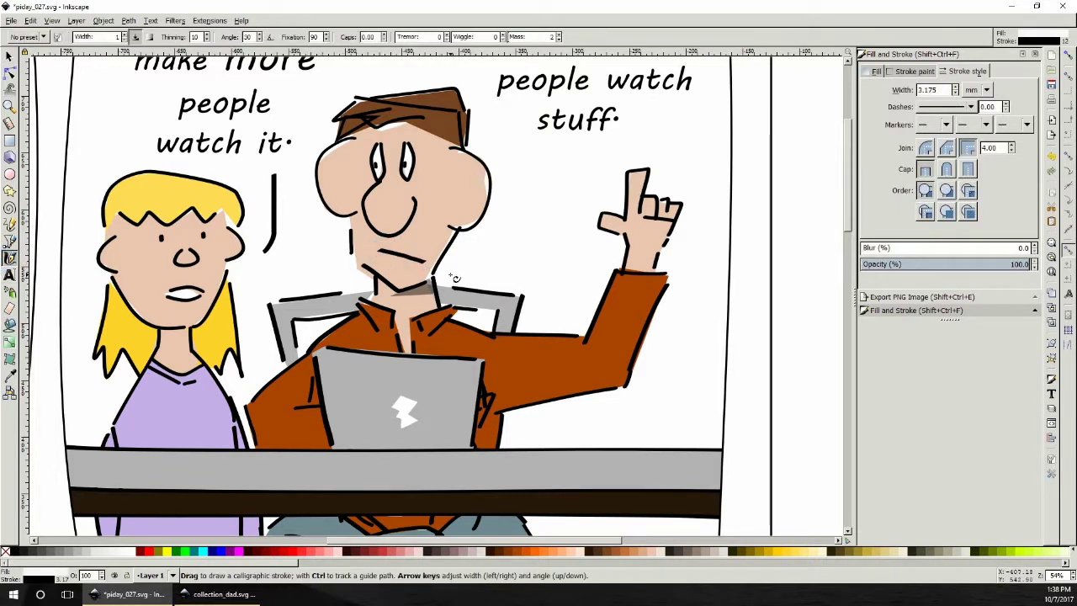
key("ctrl+z")
left_click_drag(383, 255, 423, 252)
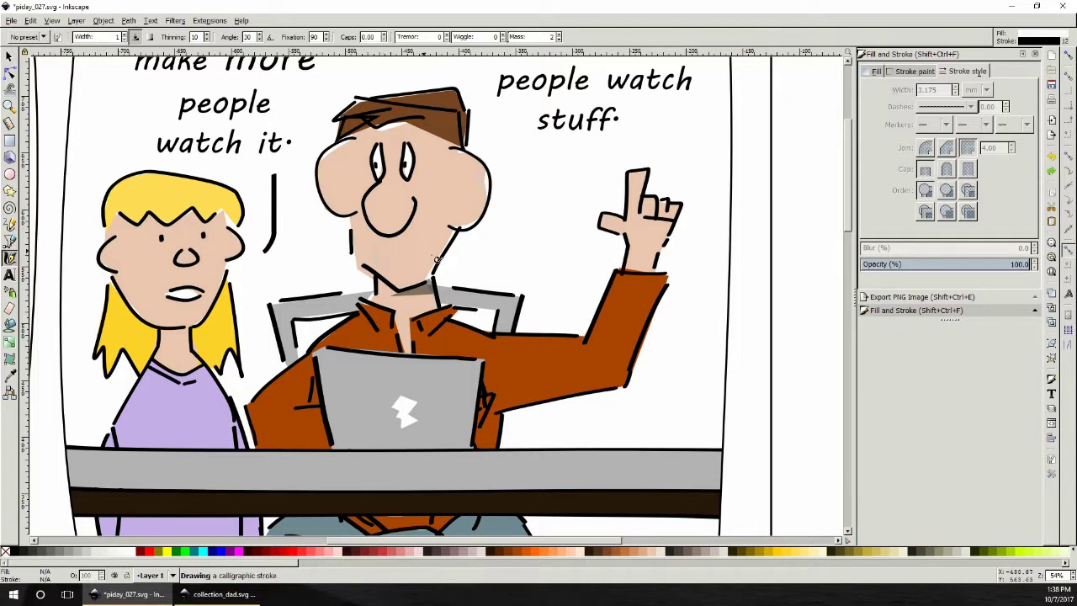
left_click(976, 90)
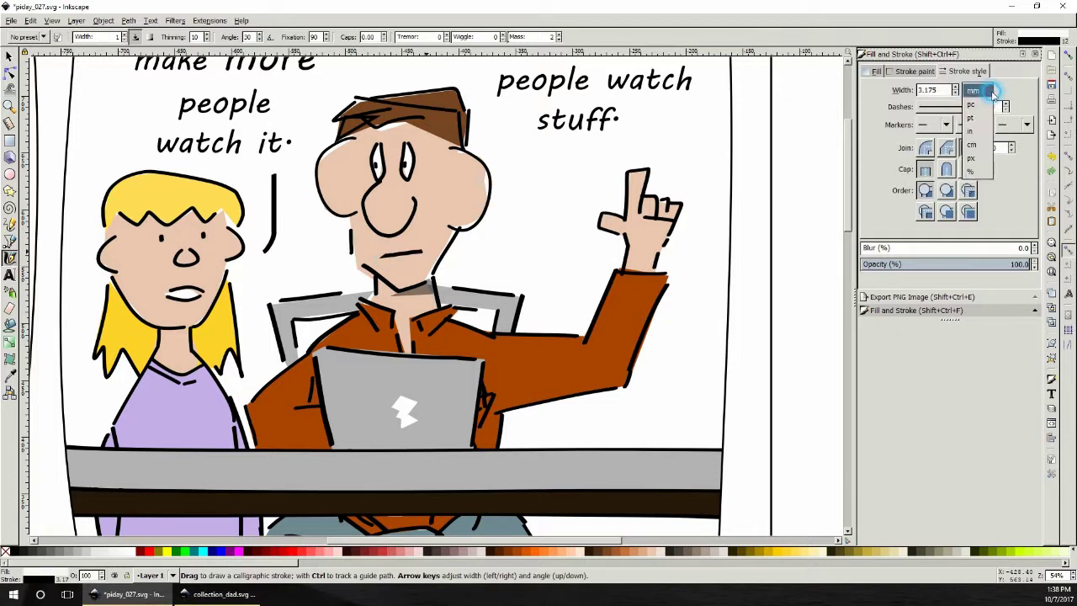
left_click(972, 158)
left_click_drag(951, 90, 905, 90)
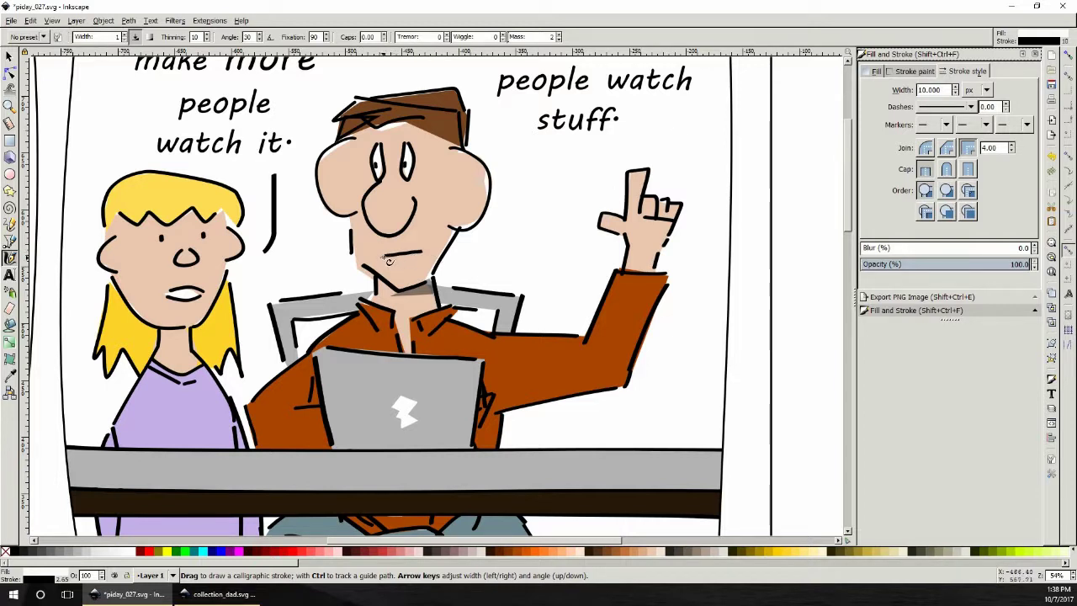
mouse_move(379, 250)
left_mouse_down()
mouse_move(408, 271)
mouse_move(424, 245)
left_mouse_up()
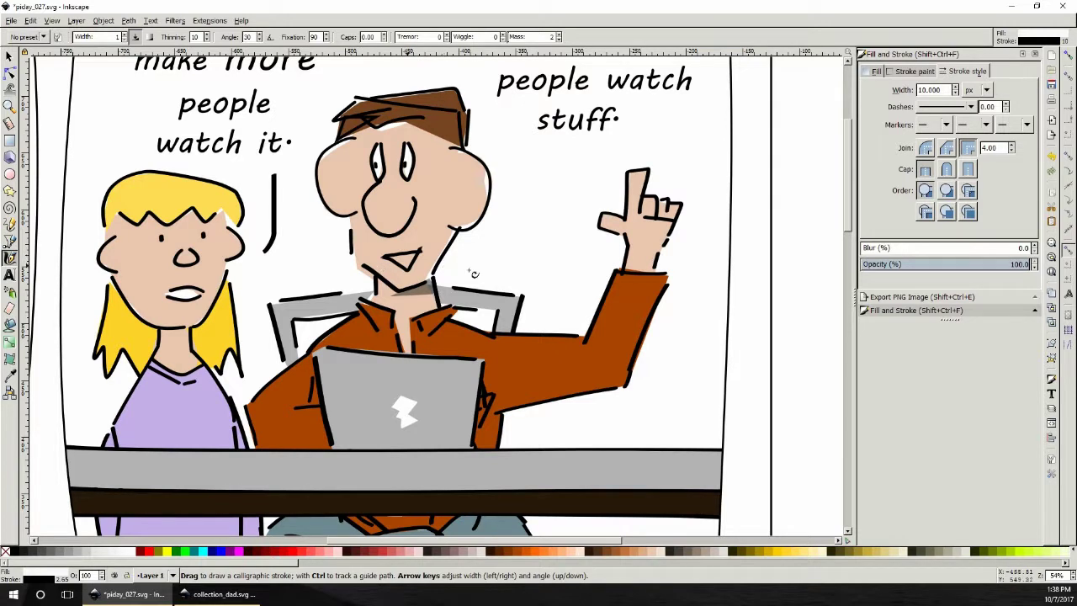
- Draw a curved speech tail from below the word "stuff" toward the dad's face
left_click_drag(555, 153, 507, 227)
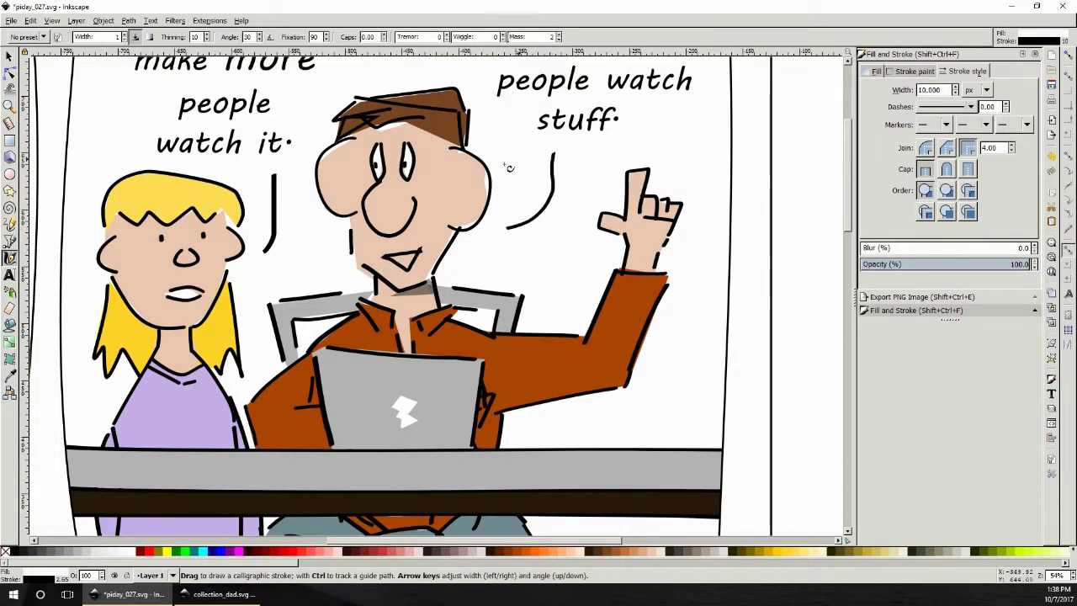
scroll(162, 194, "up", 5)
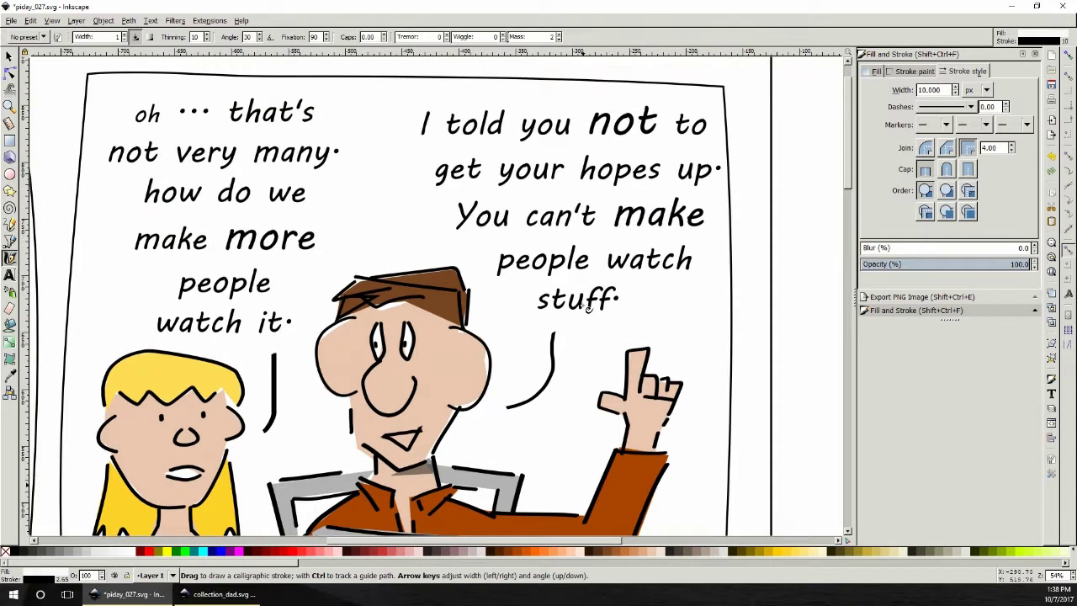
scroll(585, 310, "down", 3)
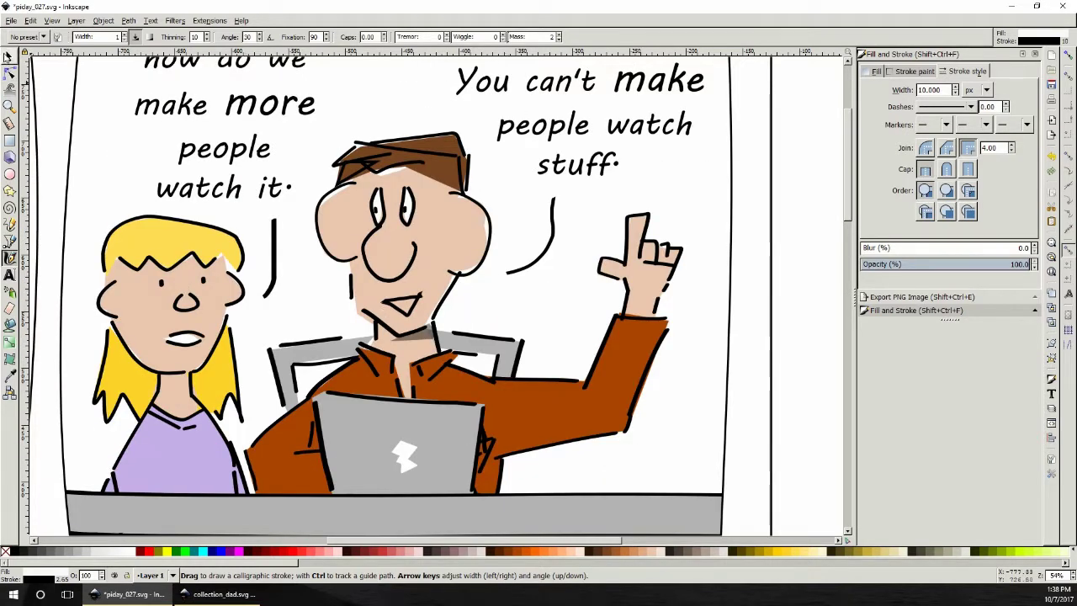
left_click(8, 56)
left_click(212, 353)
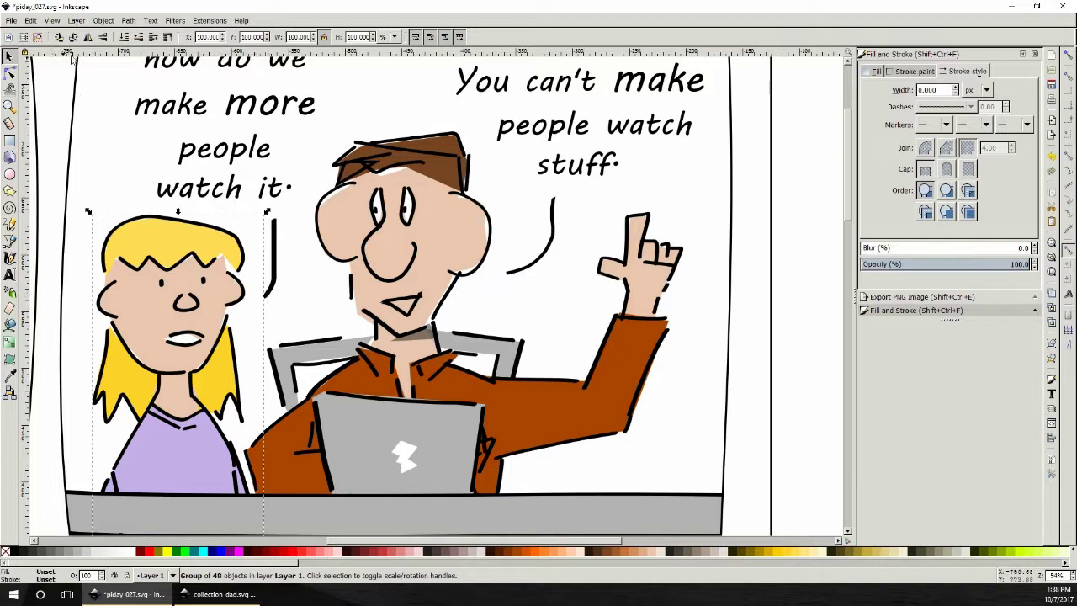
left_click(103, 20)
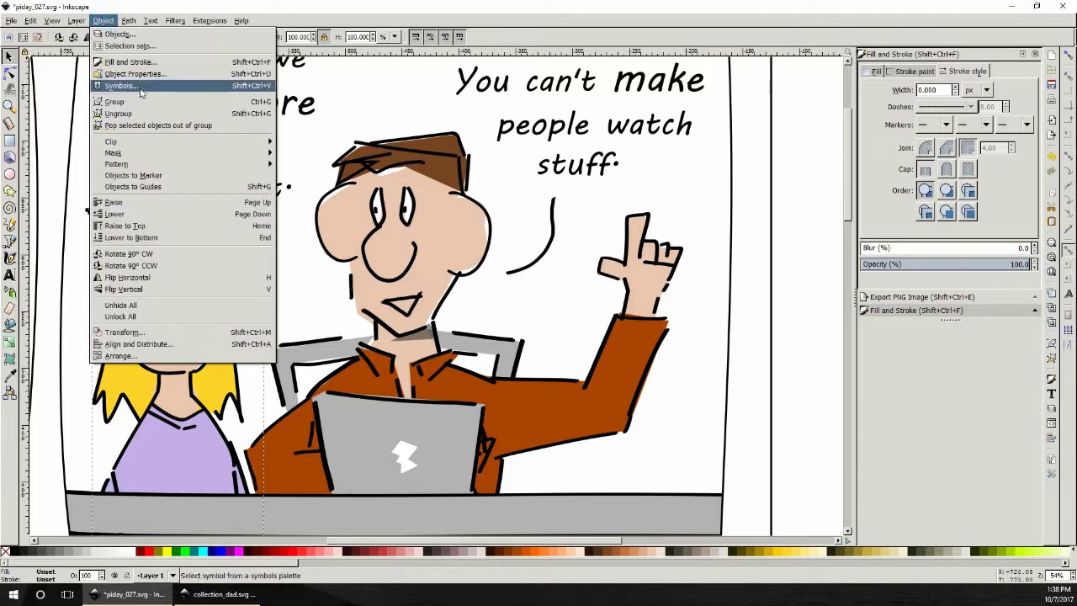
left_click(810, 221)
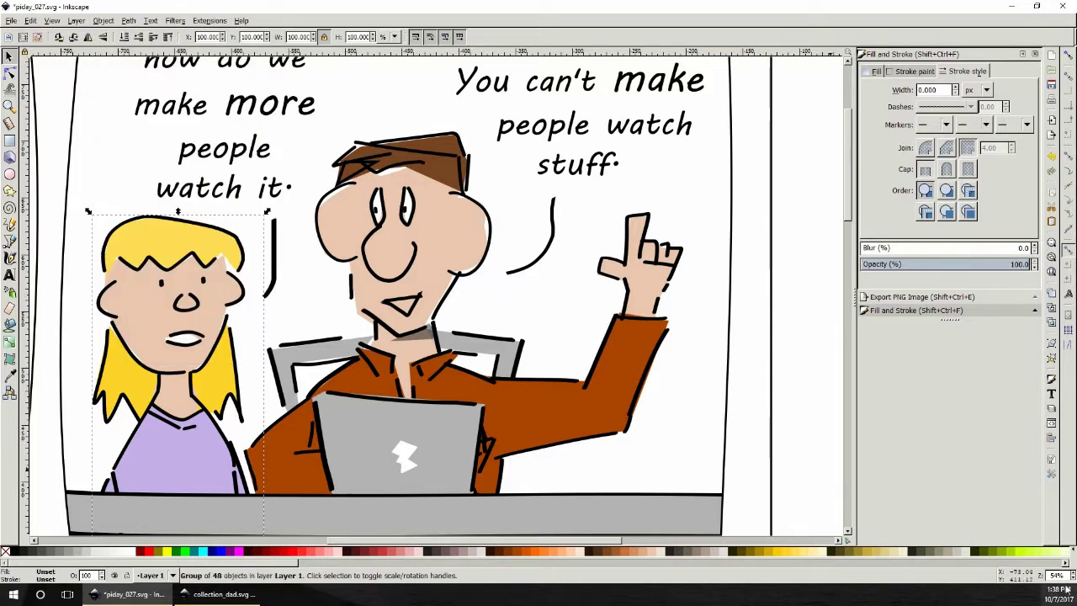
- Trace the inside of the dad's triangular mouth in the second panel with a closed Bezier path and fill it white
scroll(1057, 576, "down", 3)
scroll(695, 429, "down", 3)
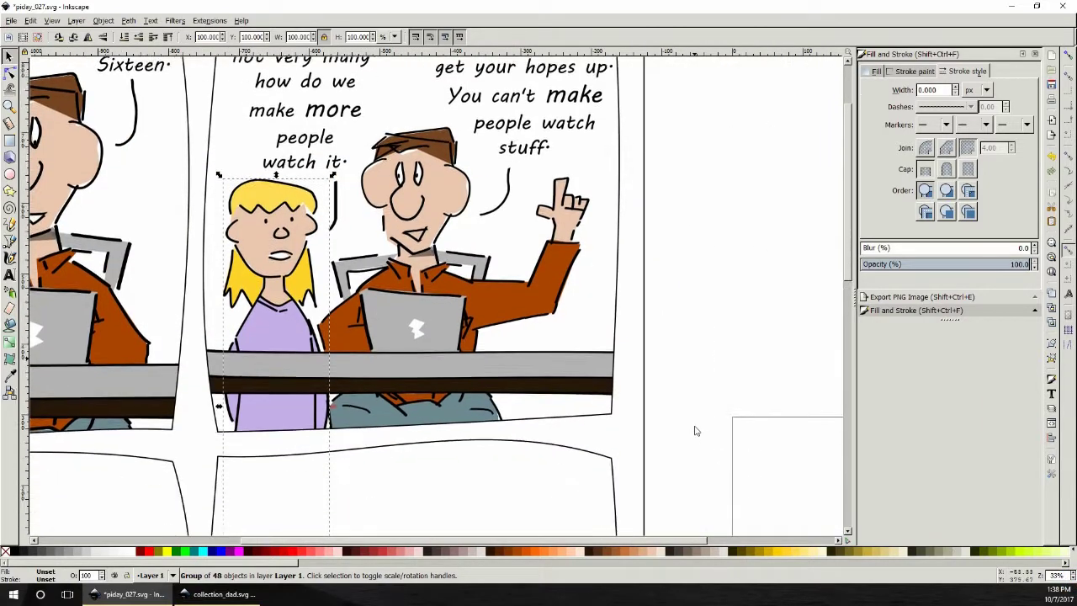
left_click(9, 106)
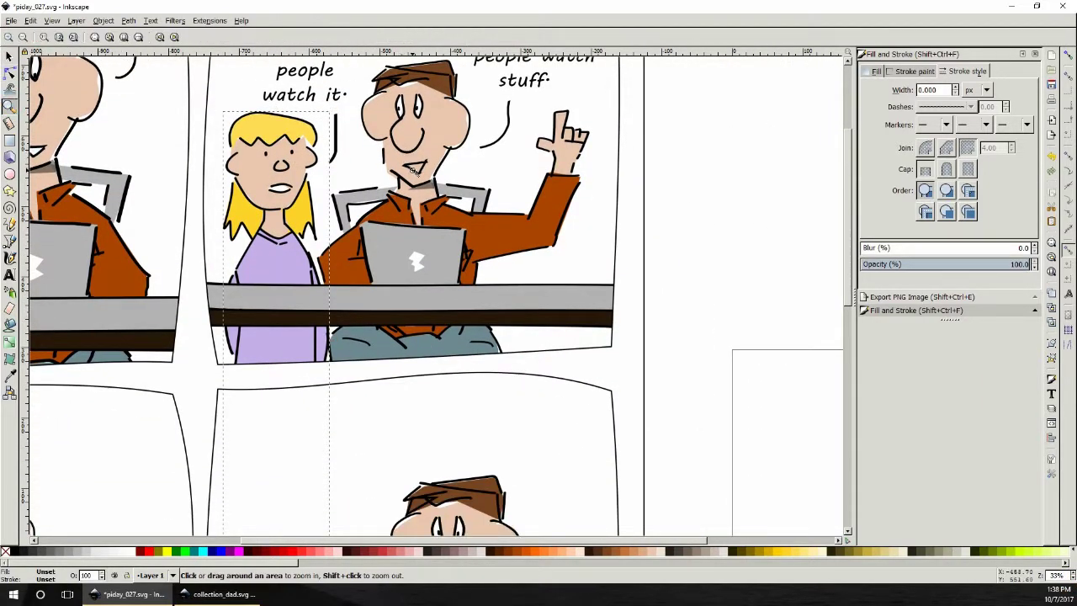
left_click(413, 170)
left_click(412, 170)
left_click(413, 170)
left_click(10, 74)
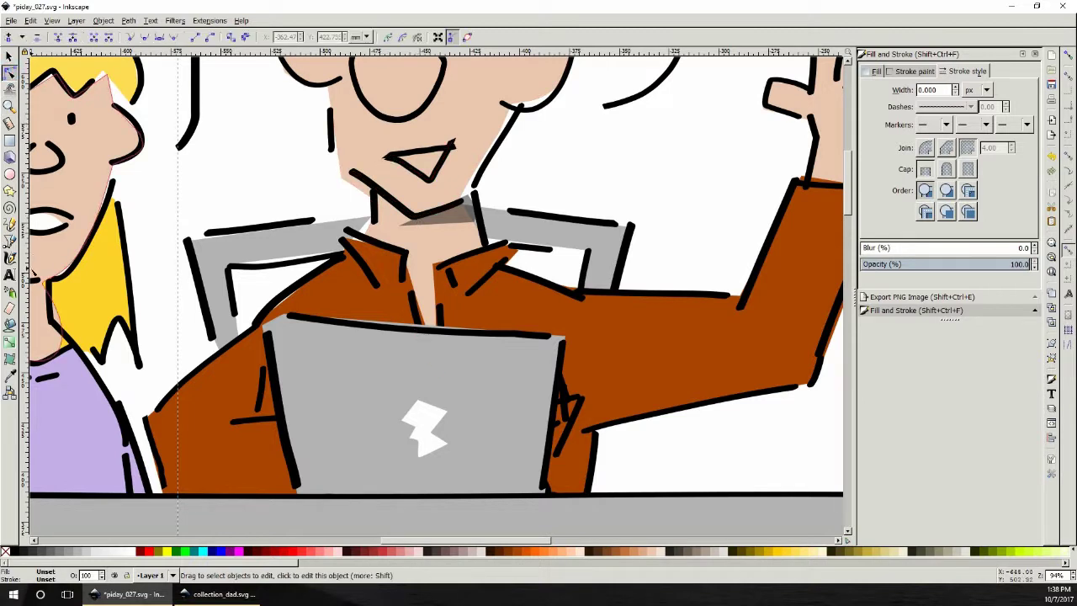
left_click(9, 240)
left_click(393, 157)
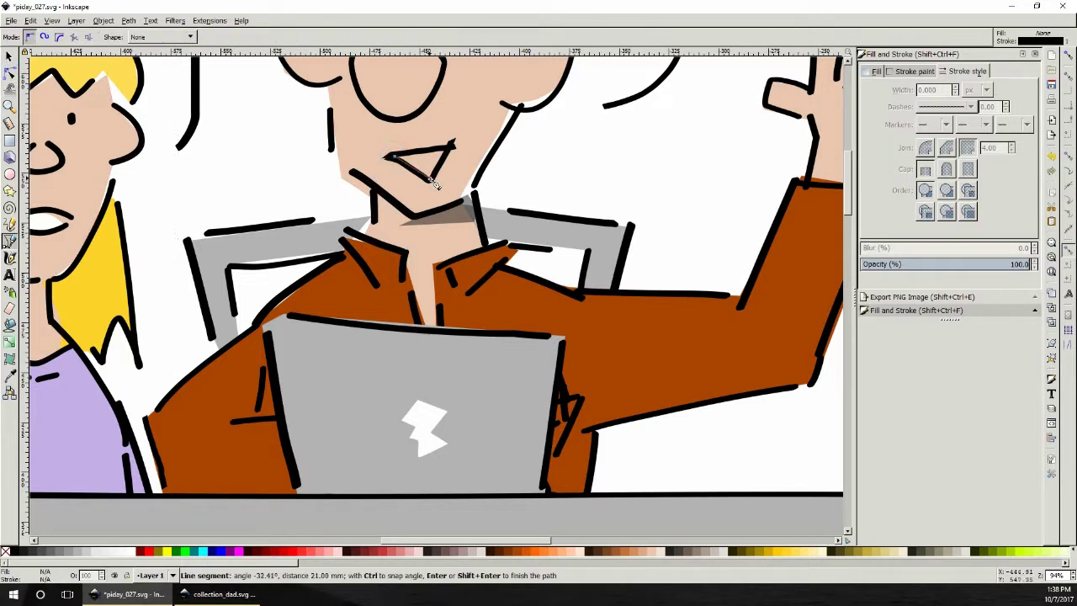
left_click(429, 177)
left_click(454, 145)
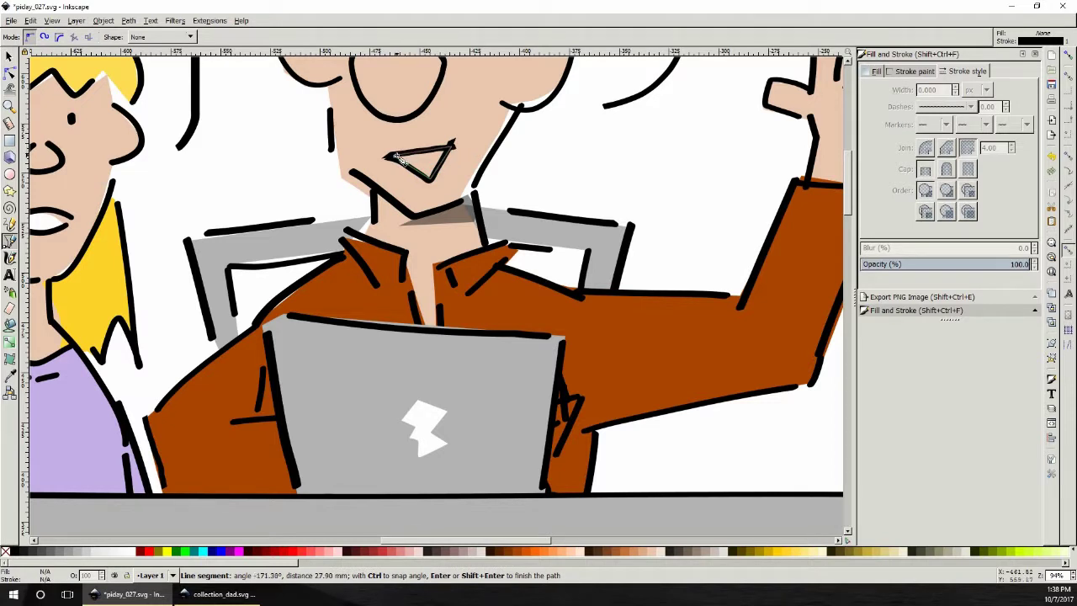
left_click(392, 156)
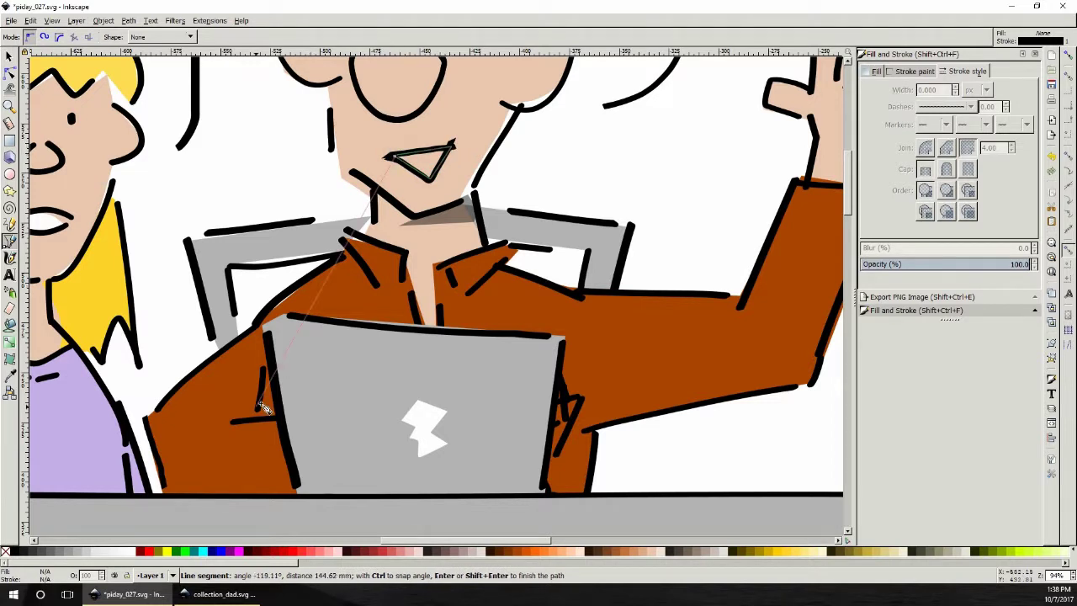
left_click(392, 155)
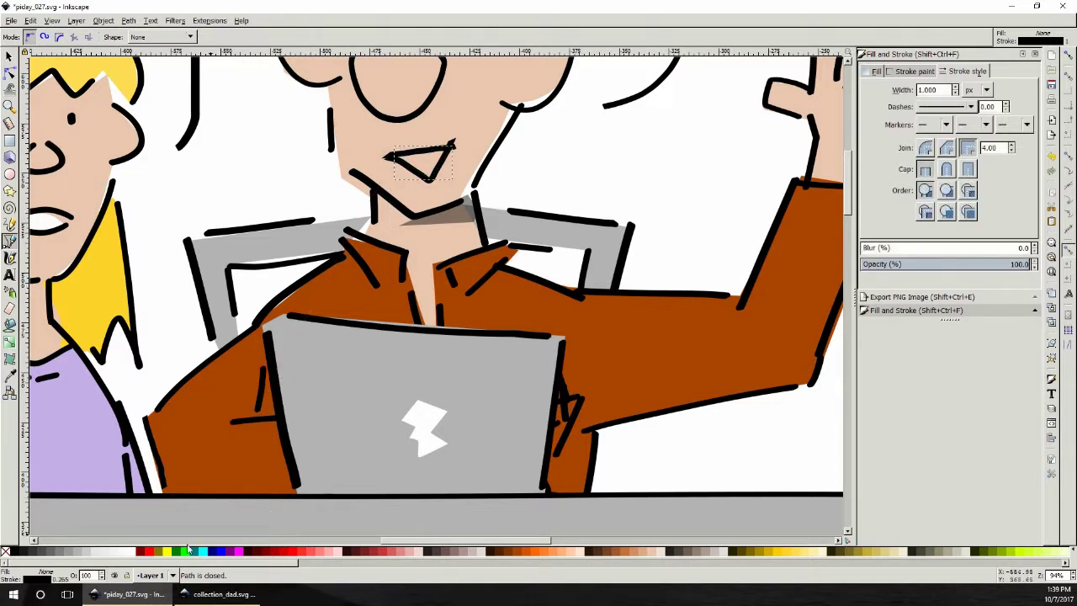
left_click(128, 552)
- Place the white fill behind the dad's mouth outline and stretch it slightly to fit the opening
left_click(9, 57)
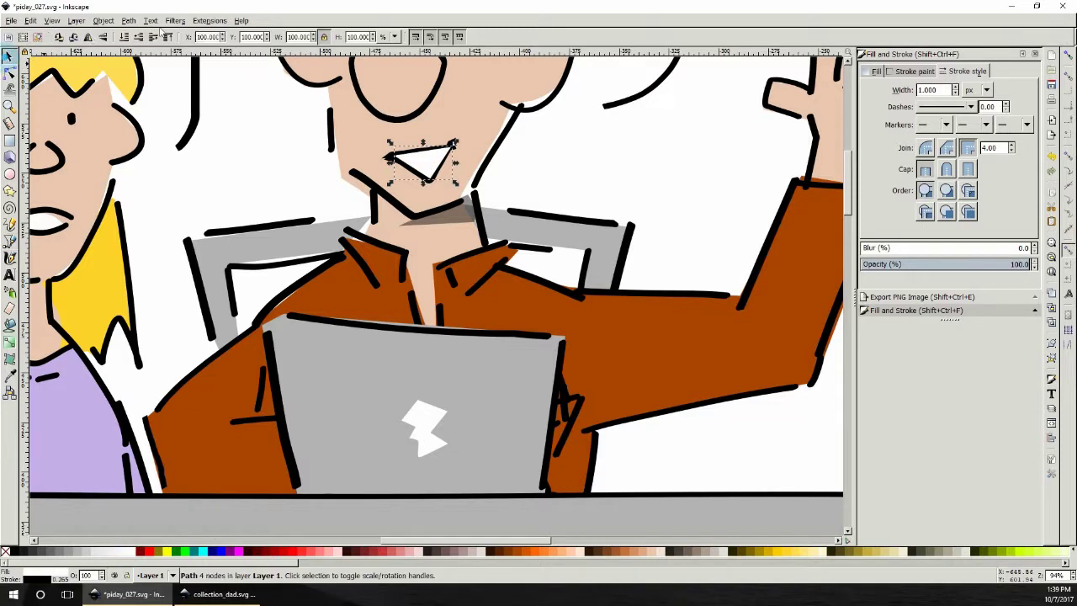
left_click(666, 176)
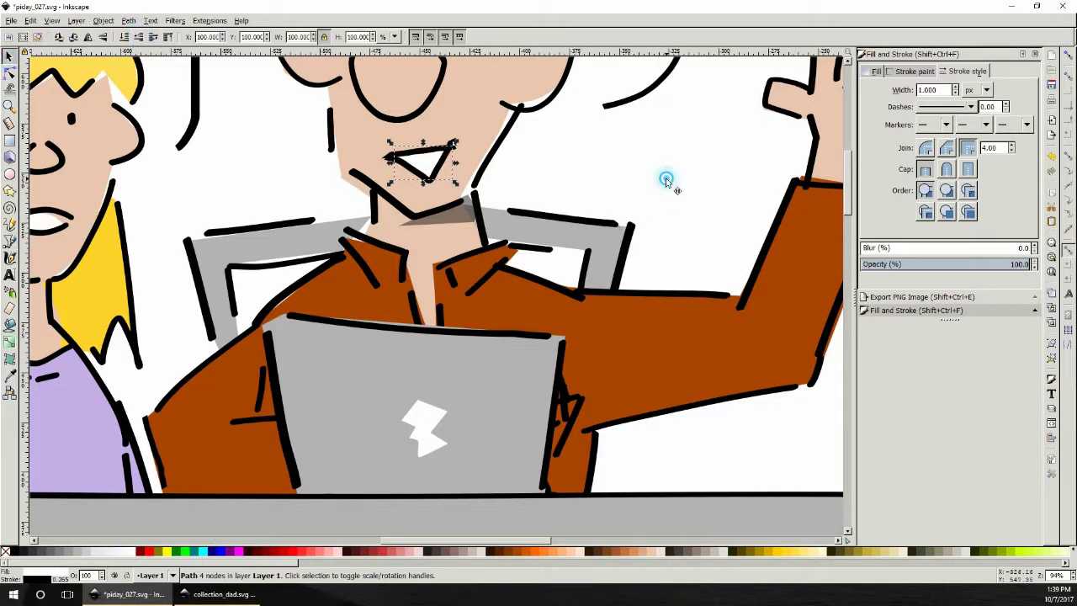
left_click(452, 150)
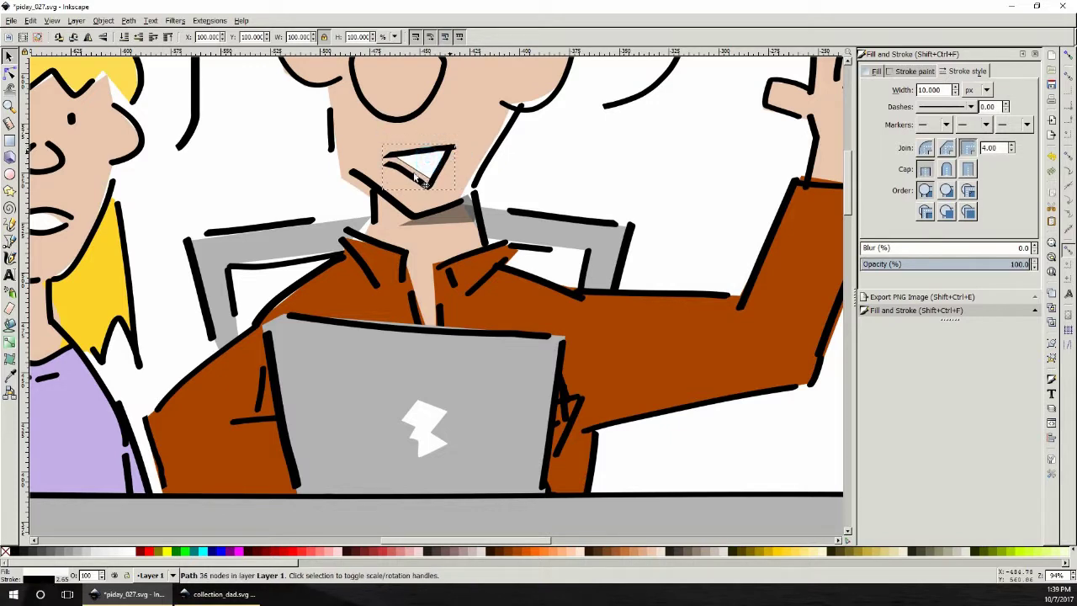
left_click(425, 173)
left_click_drag(387, 182, 383, 194)
- Set the stroke width of the white mouth fill to 0 px and save the document
double_click(943, 89)
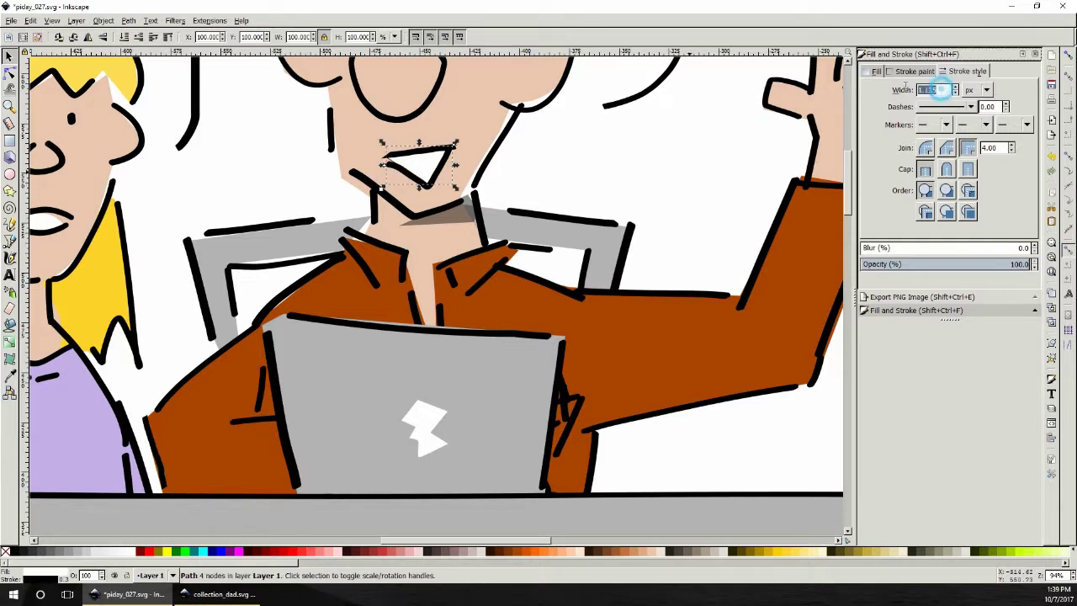
type("0")
key("Return")
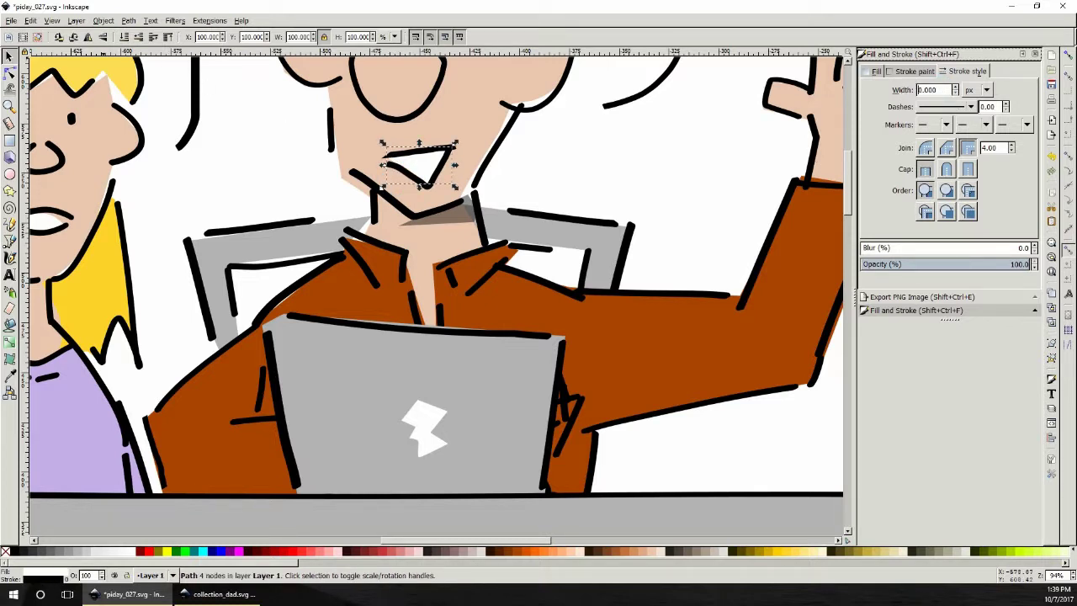
left_click(12, 20)
left_click(29, 84)
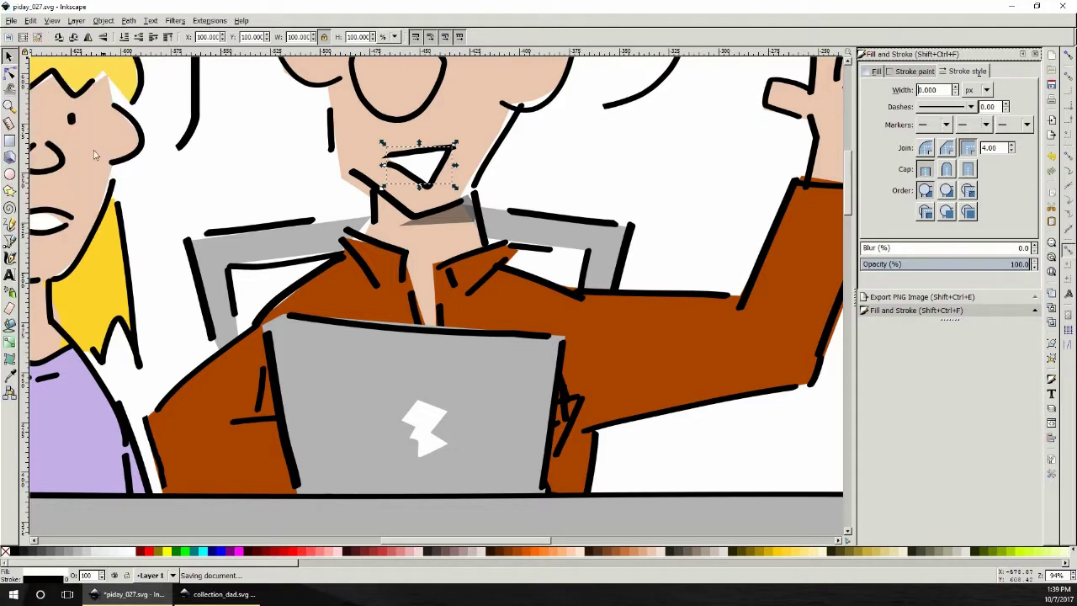
- Examine the whole four-panel comic with nothing selected
key("minus")
key("minus")
key("minus")
key("minus")
key("minus")
key("minus")
key("minus")
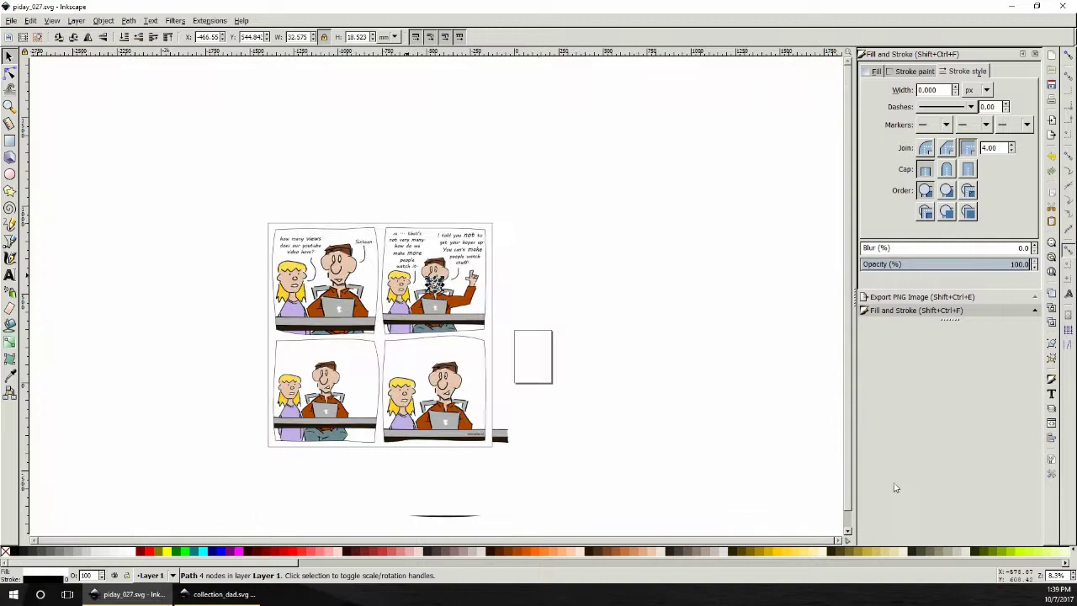
left_click(690, 365)
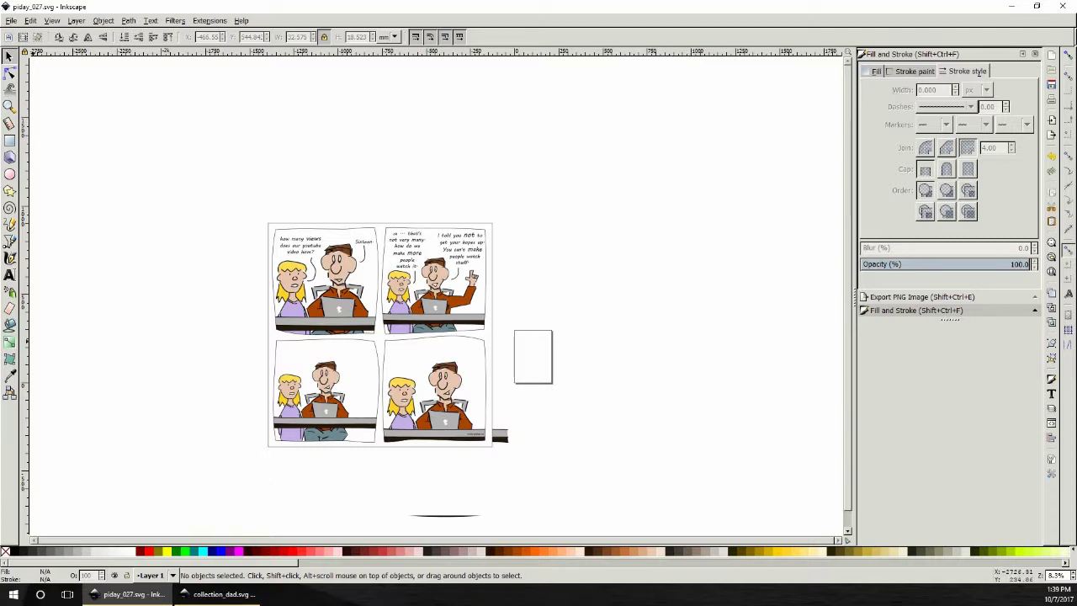
- Duplicate the first panel's "Sixteen." text and place the copy above the girl in the third panel
left_click(8, 106)
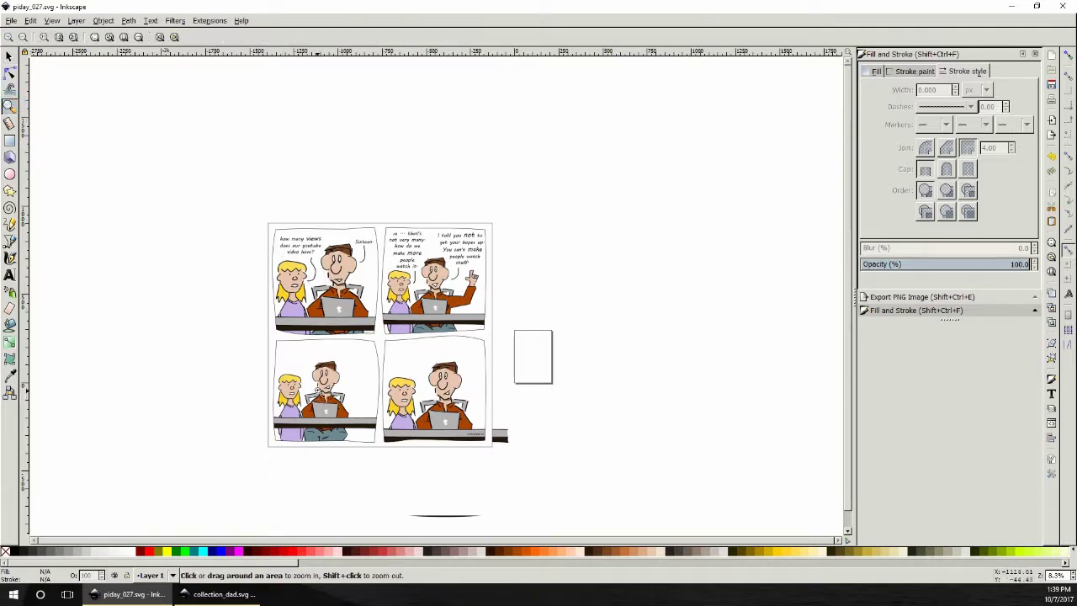
left_click(321, 384)
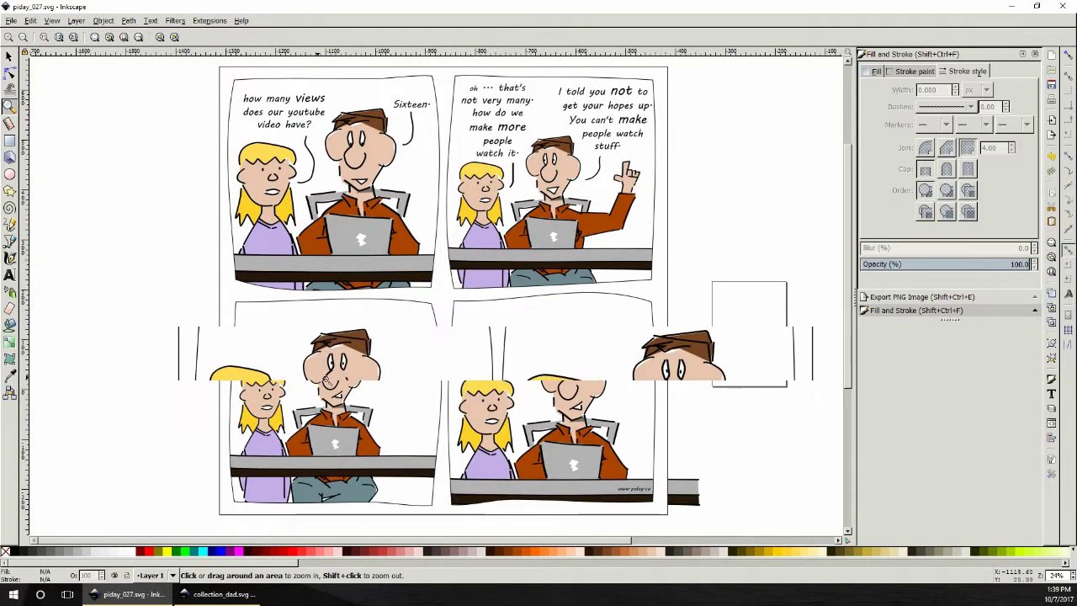
left_click(9, 57)
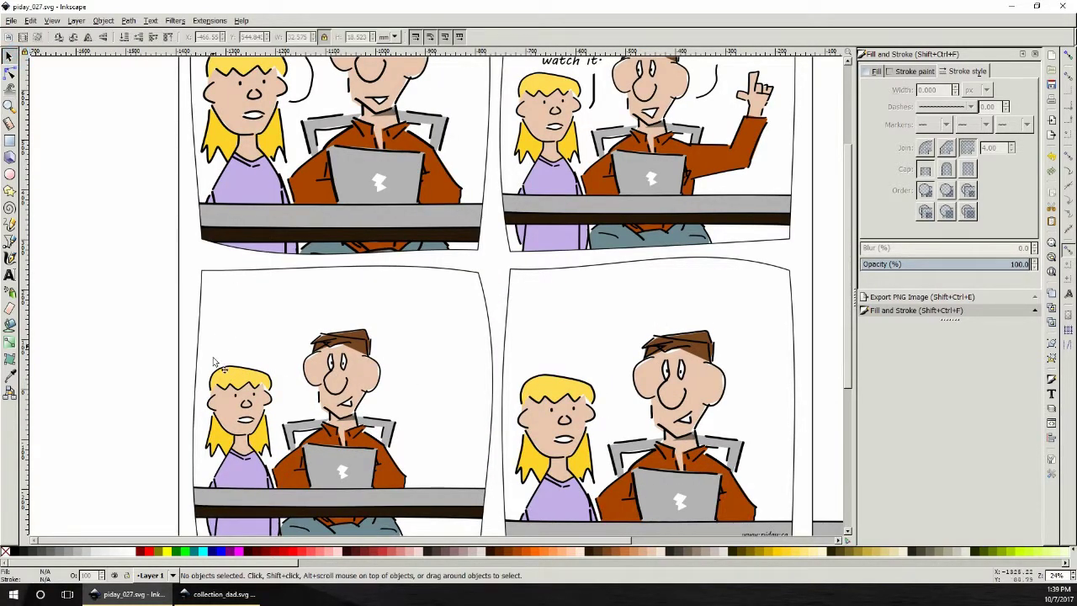
scroll(160, 231, "up", 4)
left_click(465, 80)
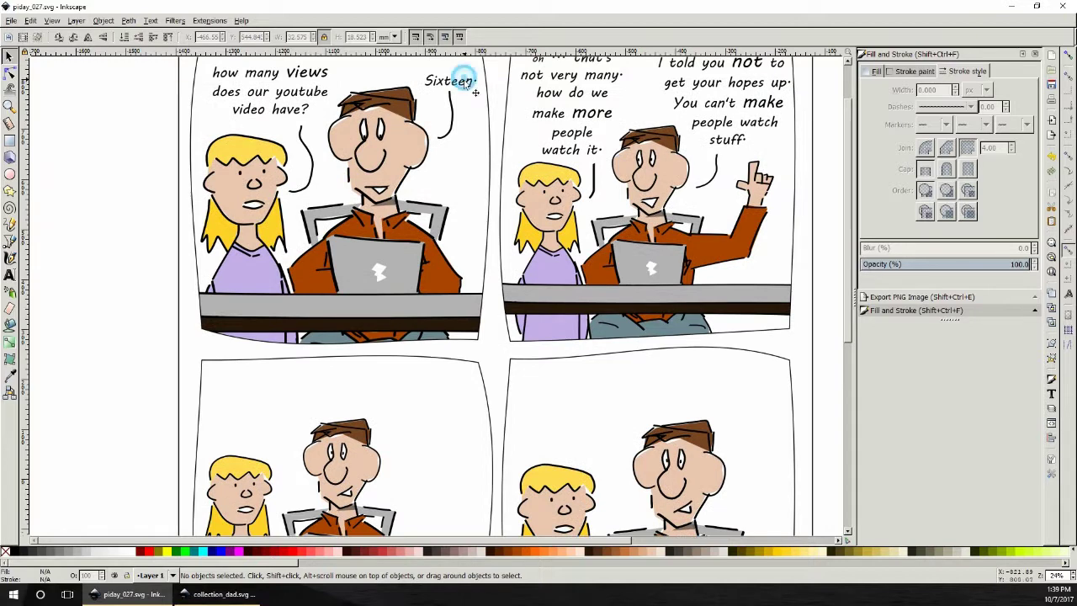
left_click(451, 82)
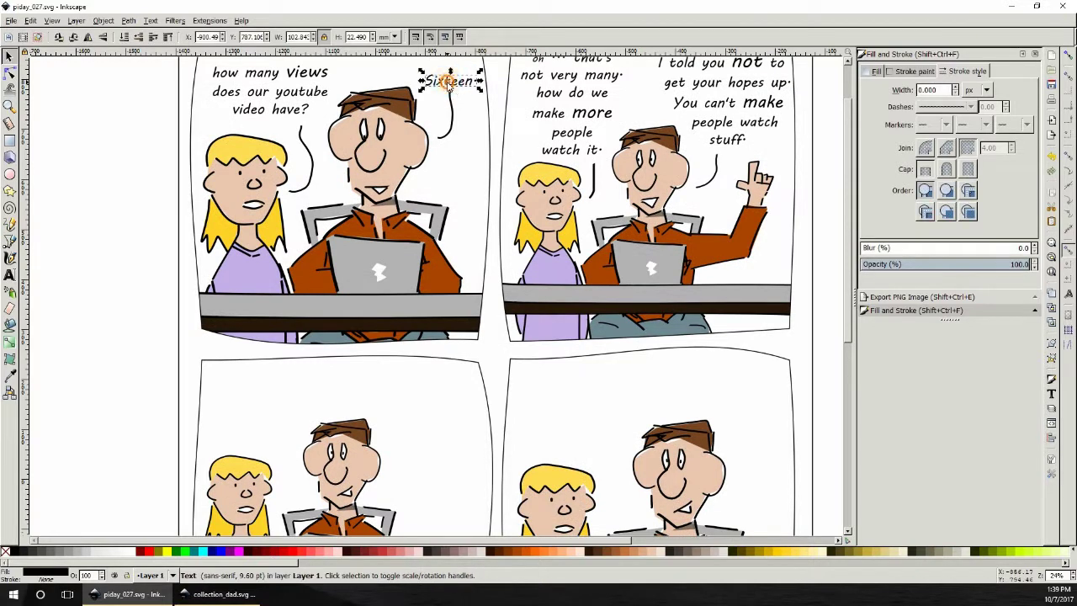
right_click(433, 69)
left_click(477, 154)
left_click_drag(453, 84, 262, 400)
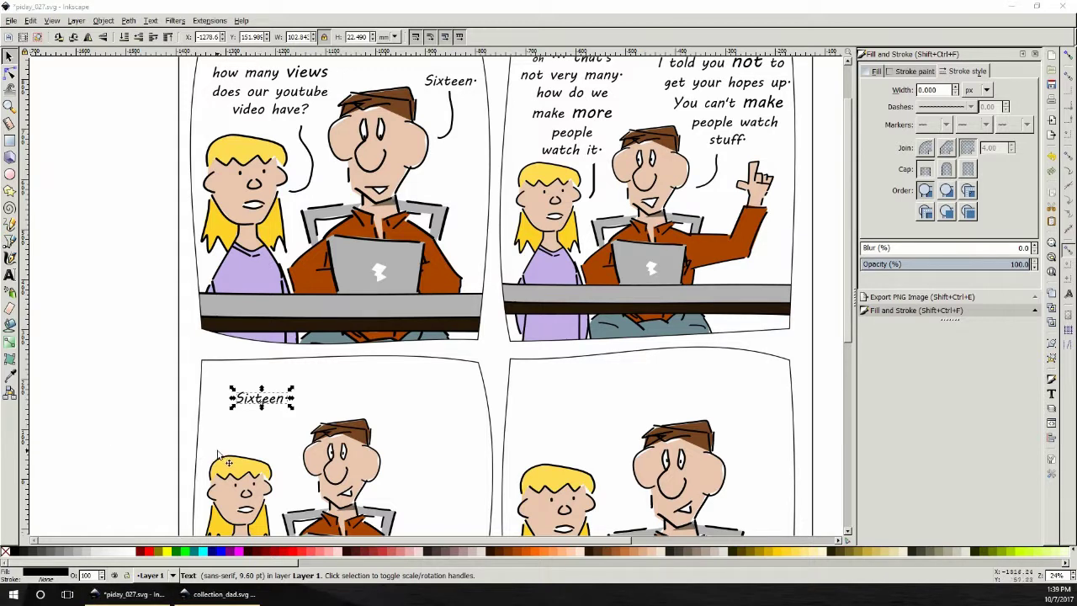
- Try to paste other content over the copied "Sixteen." text in the third panel
left_click(10, 275)
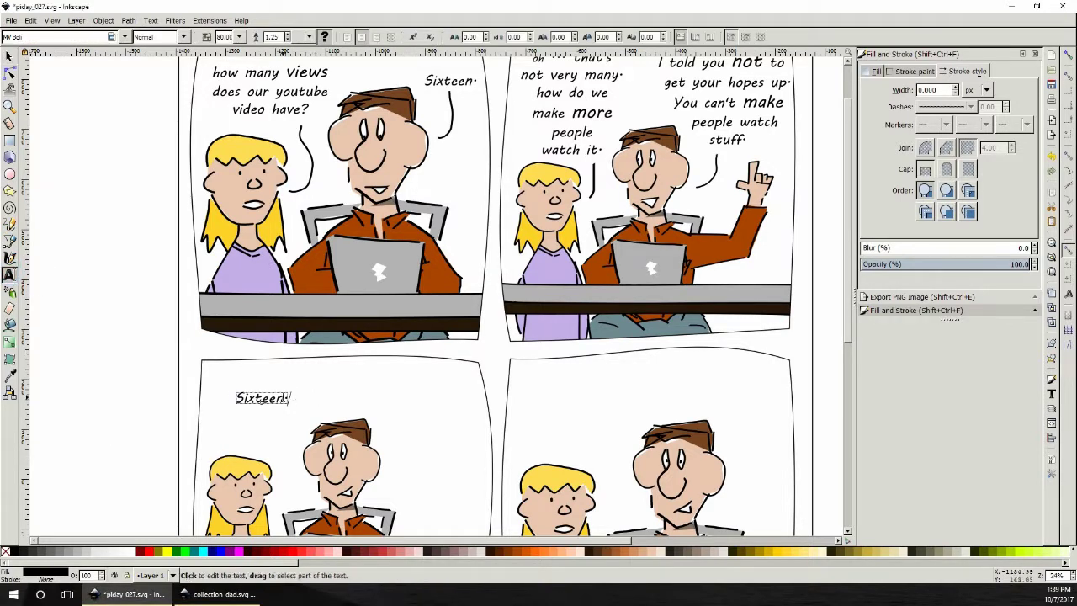
left_click_drag(291, 399, 235, 398)
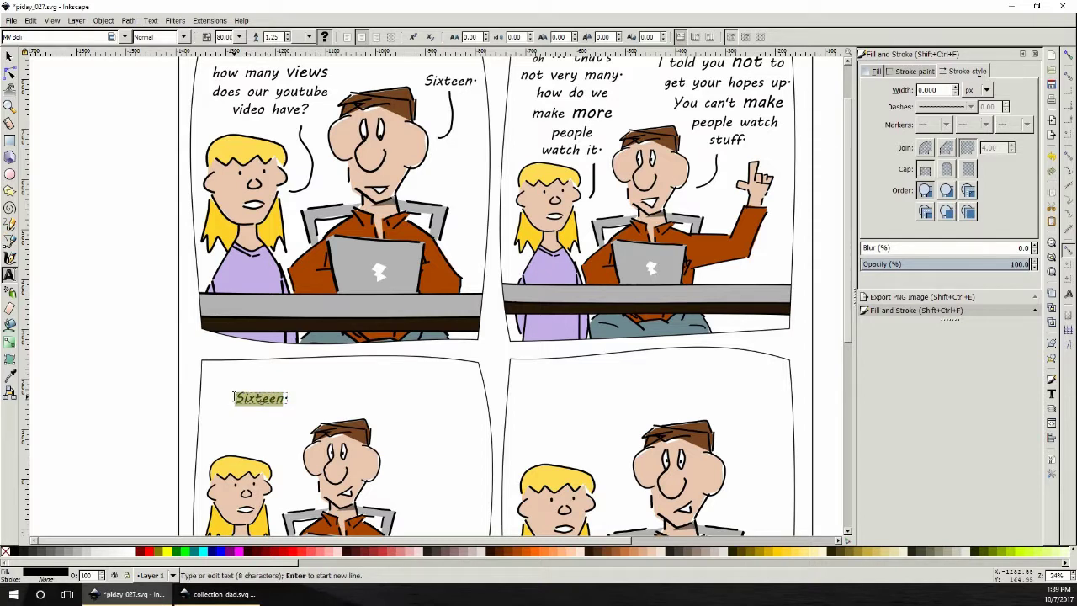
key("ctrl+v")
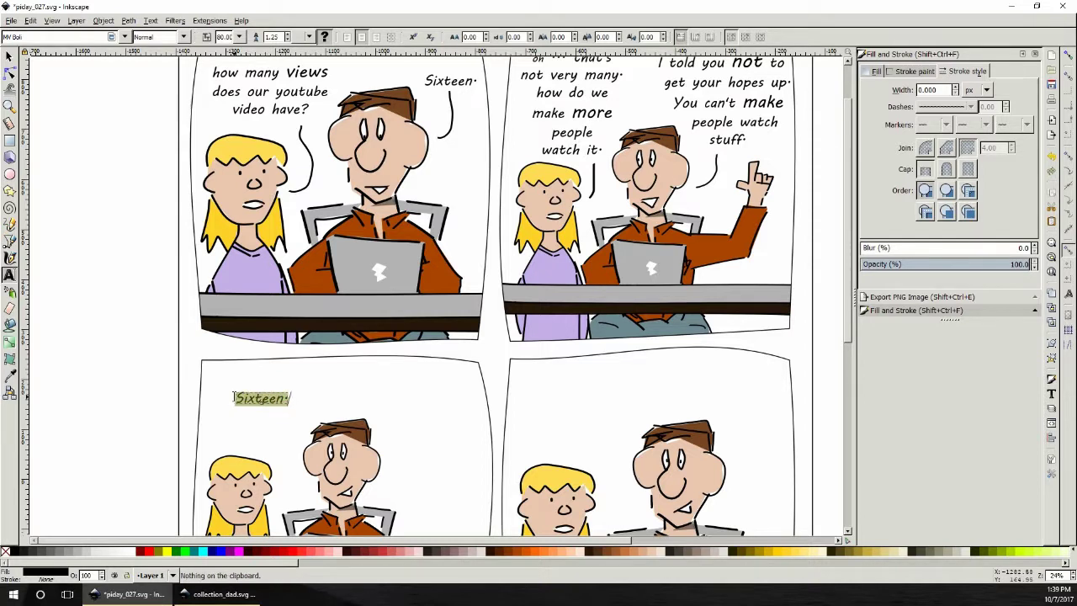
right_click(257, 409)
left_click(310, 193)
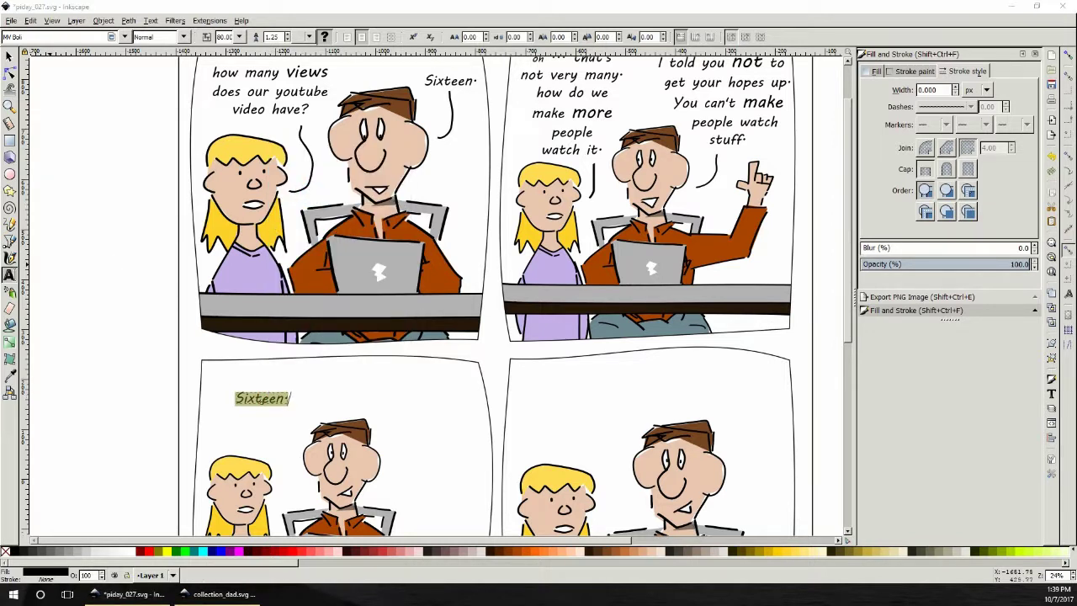
left_click(286, 402)
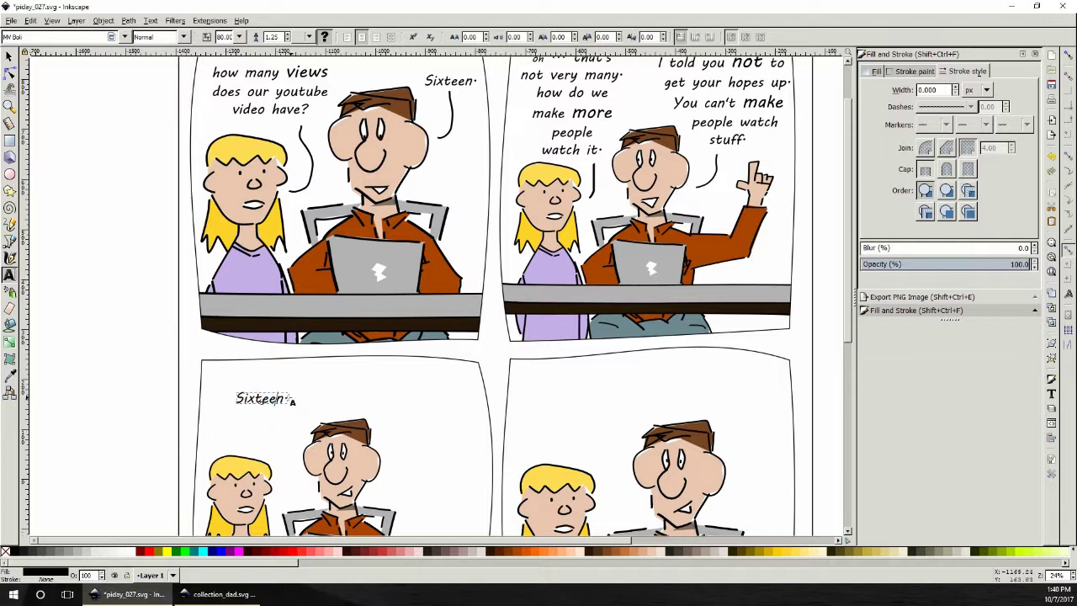
left_click_drag(239, 399, 295, 401)
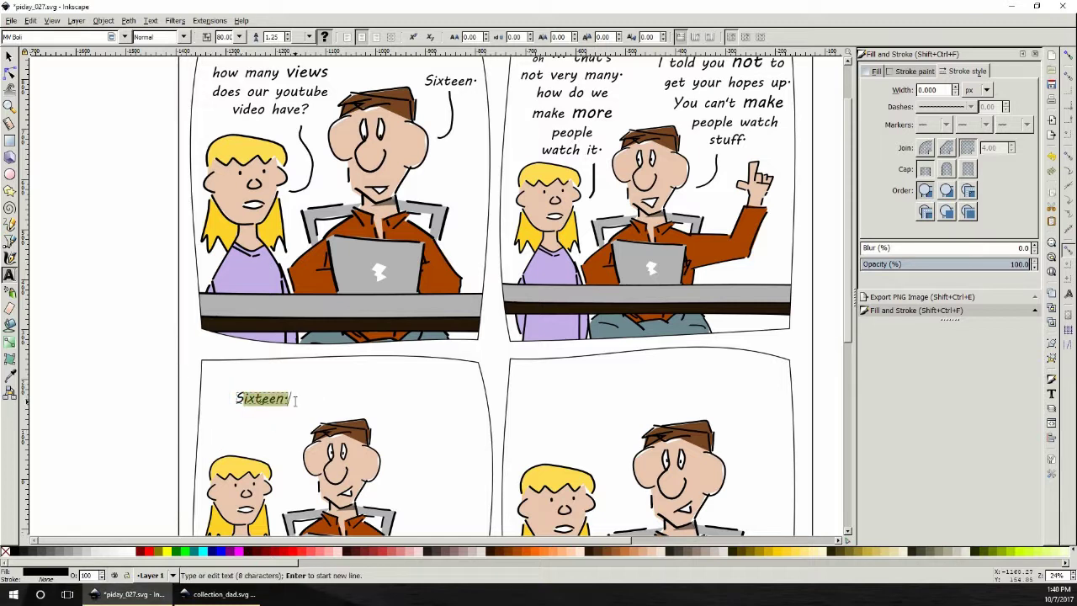
key("ctrl+v")
left_click(237, 399)
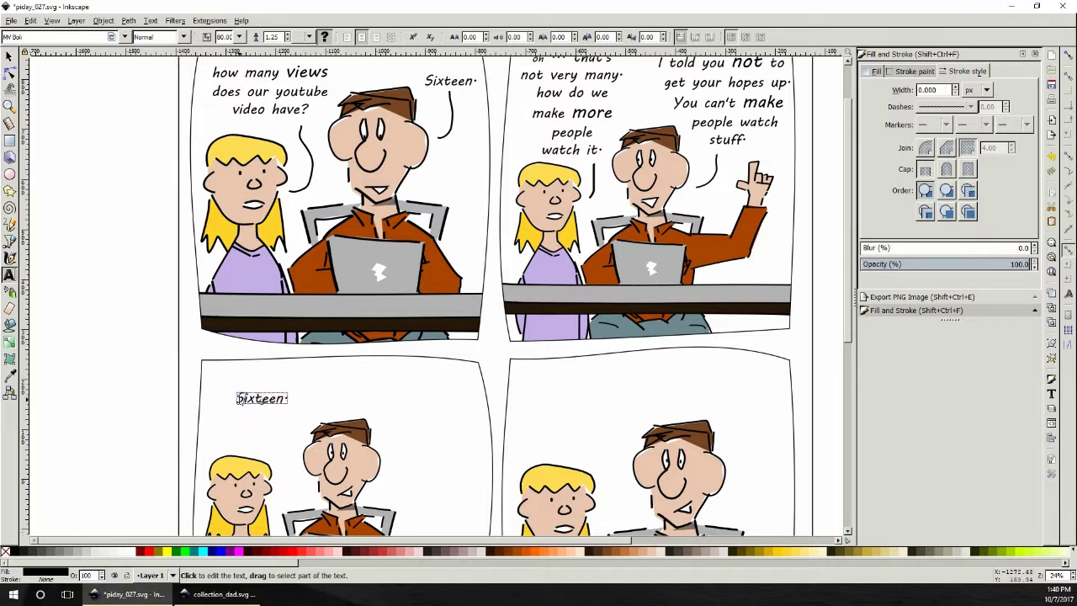
- Replace the copied "Sixteen." text above the girl in the third panel with "maybe if we had a prize"
left_click_drag(237, 399, 292, 399)
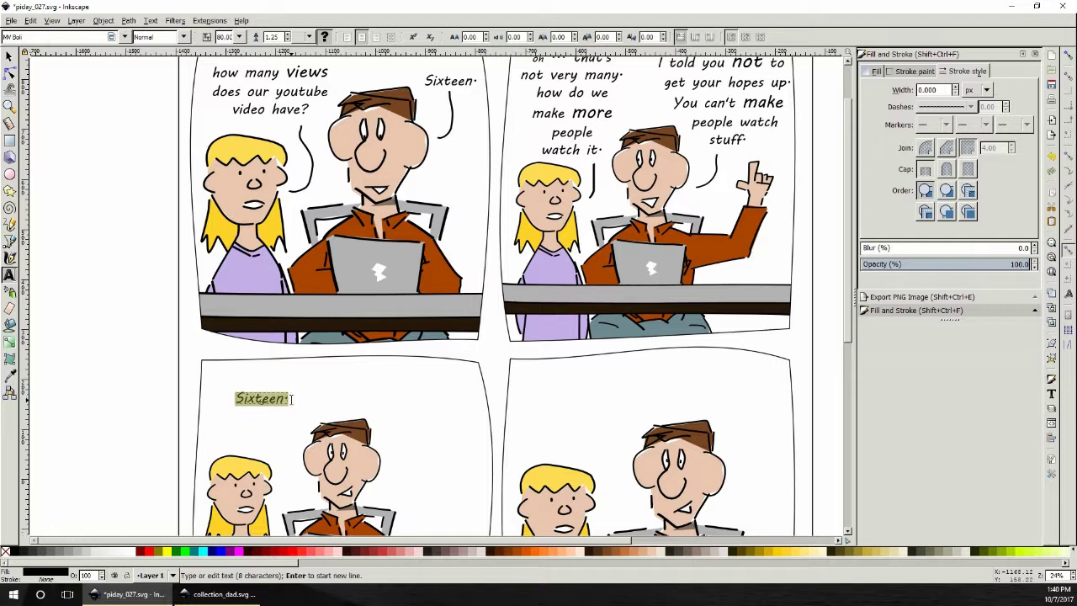
type("maybe if we")
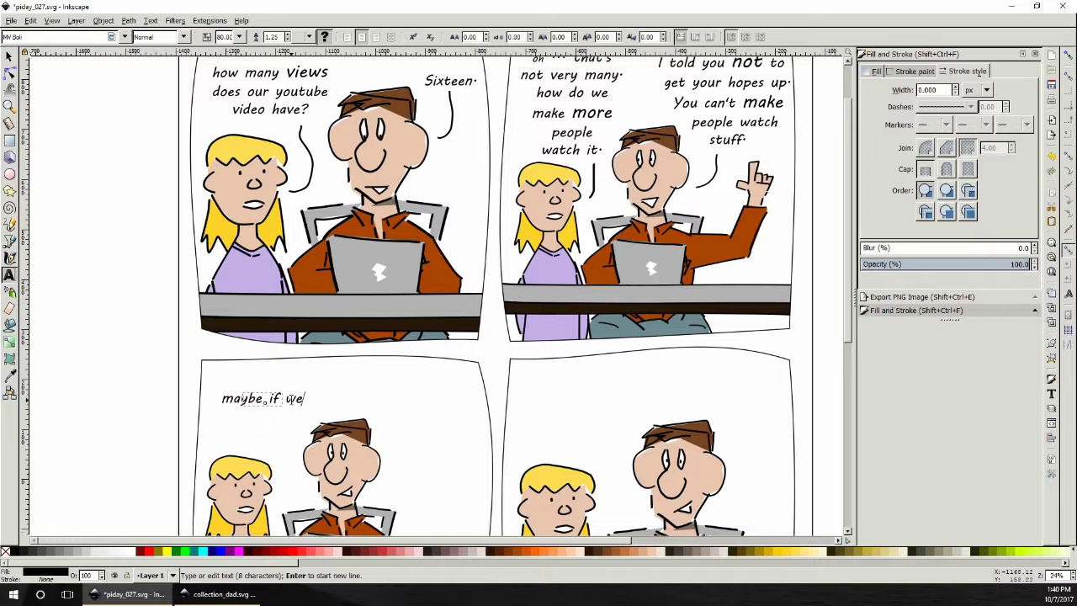
type(" ga")
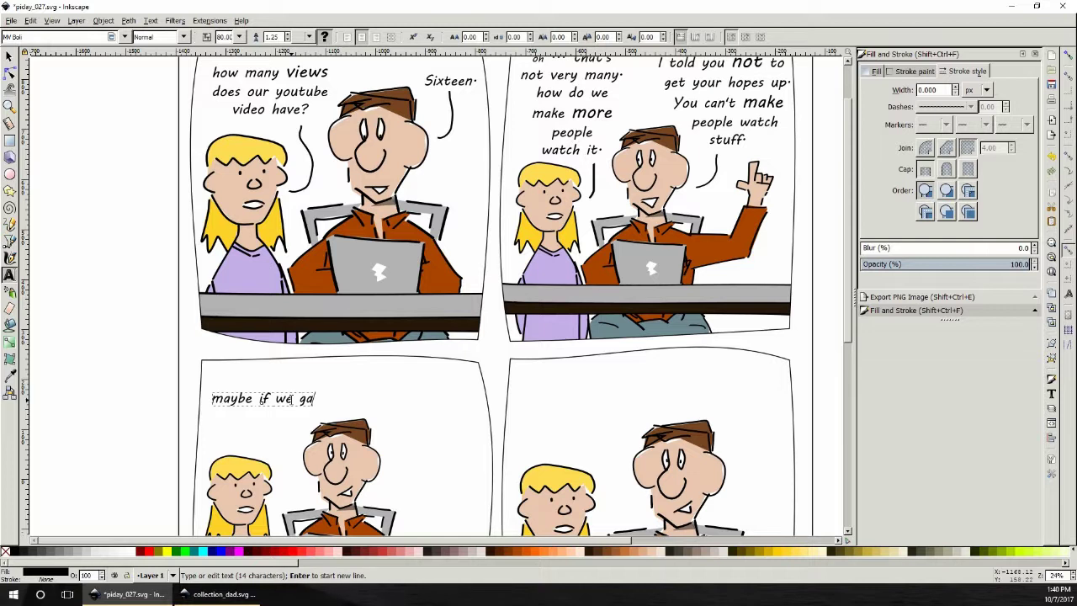
key("BackSpace")
key("BackSpace")
type("had")
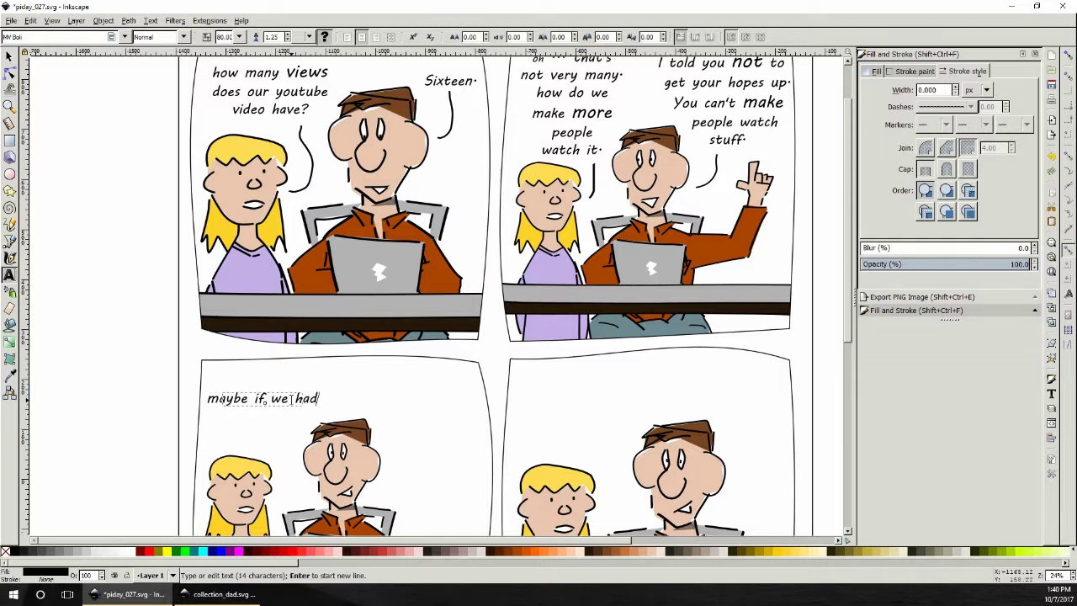
type(" a price")
key("BackSpace")
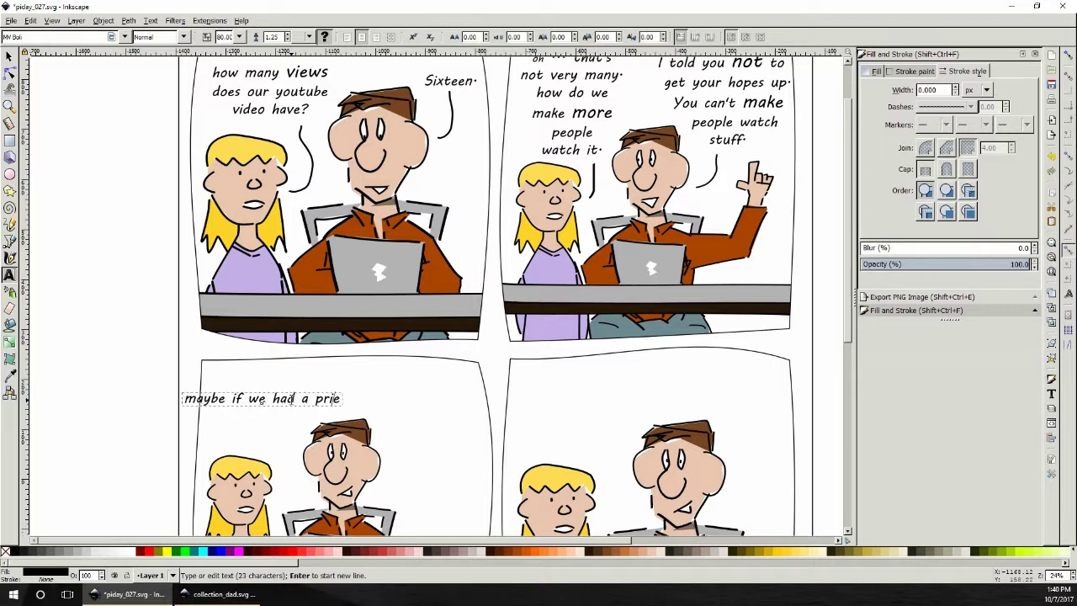
type("z")
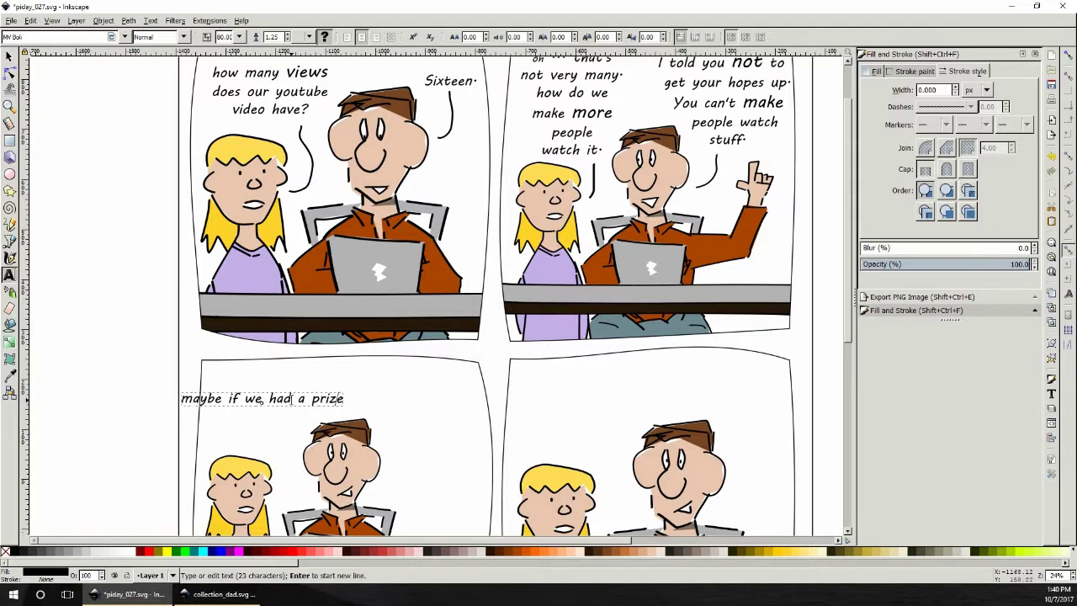
- Break the girl's dialogue into two lines before "had" and shift the text slightly toward the third panel's outer edge
key("Left")
key("Left")
key("Left")
key("Left")
key("Left")
key("Left")
key("Return")
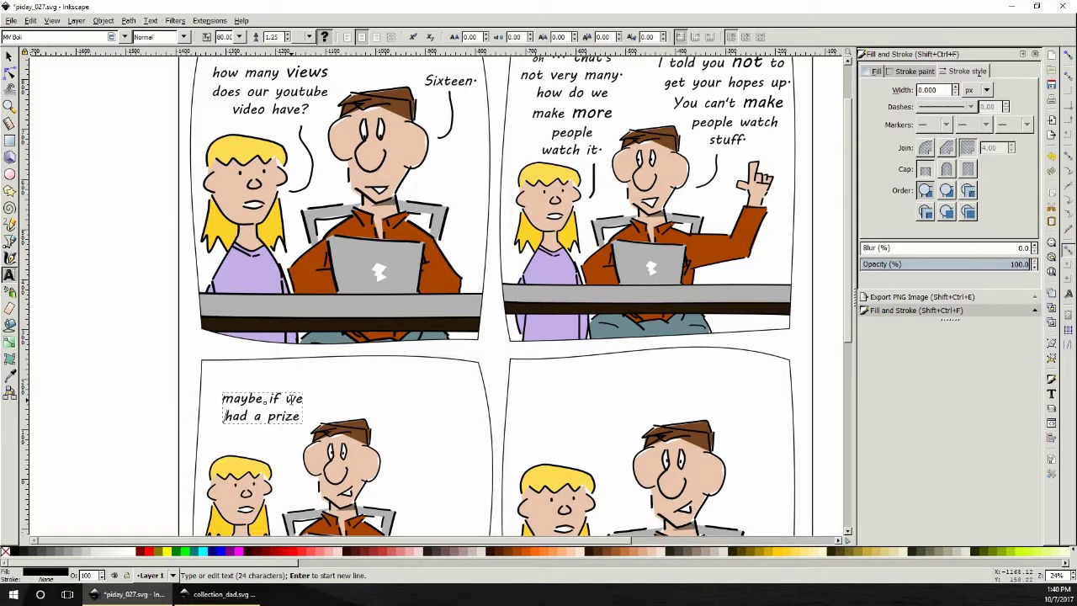
left_click(9, 56)
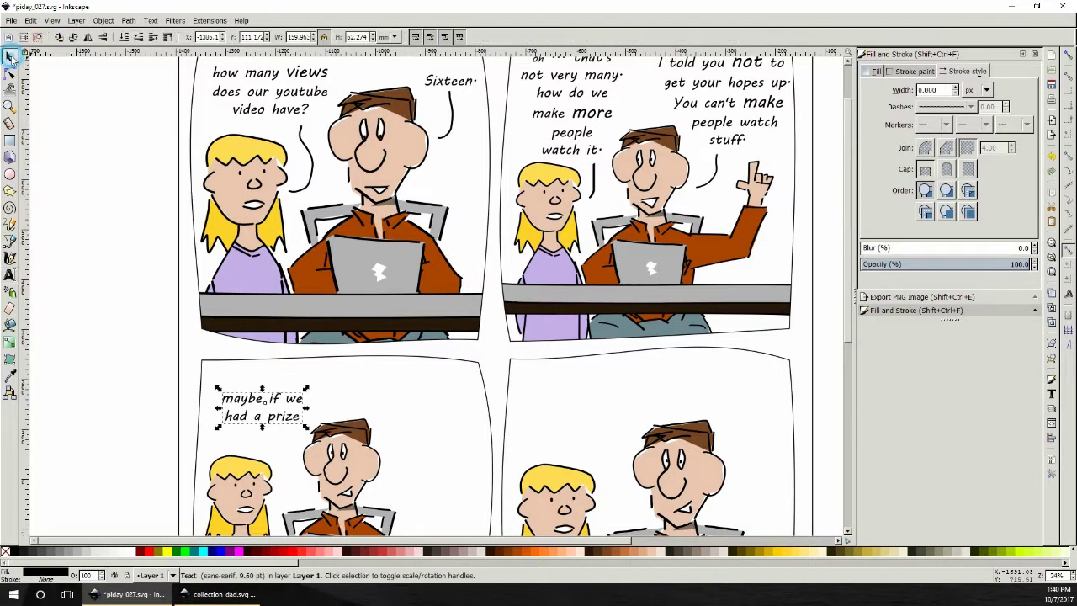
left_click_drag(276, 423, 265, 424)
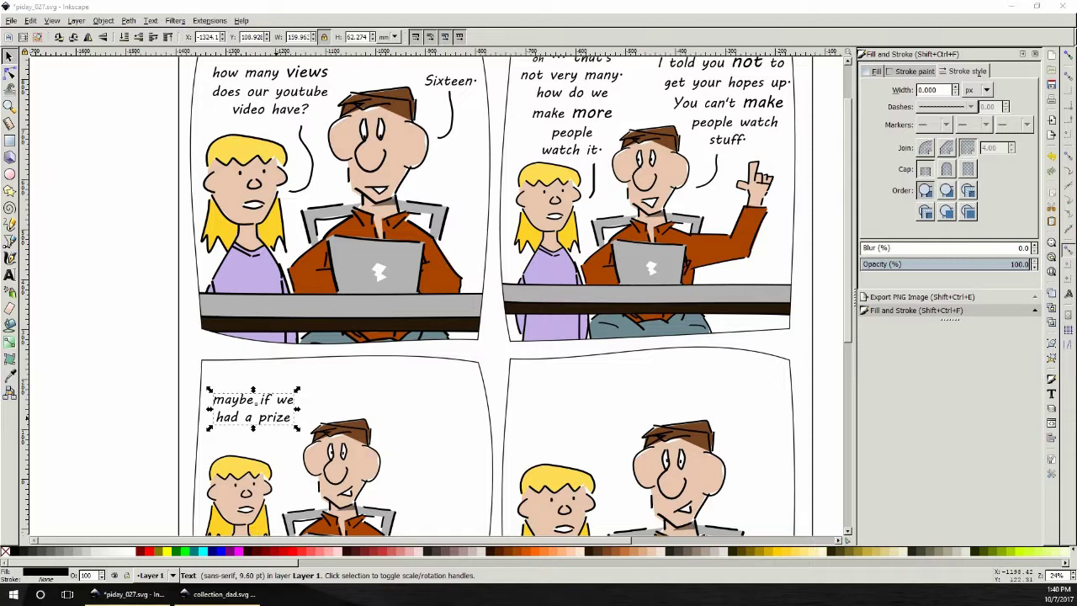
- Duplicate the girl's dialogue in the third panel and place the copy in the empty area beside the dad's hair
right_click(281, 405)
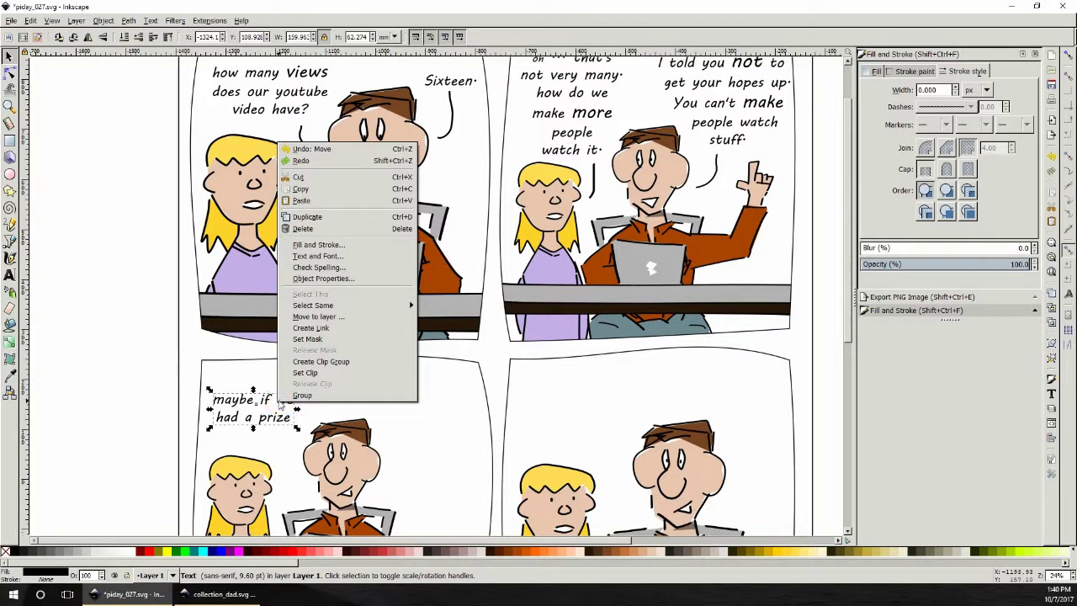
left_click(306, 217)
left_click_drag(294, 393, 465, 375)
- Try to paste other content over the wording of the duplicated dialogue beside the dad
left_click(8, 274)
left_click(427, 376)
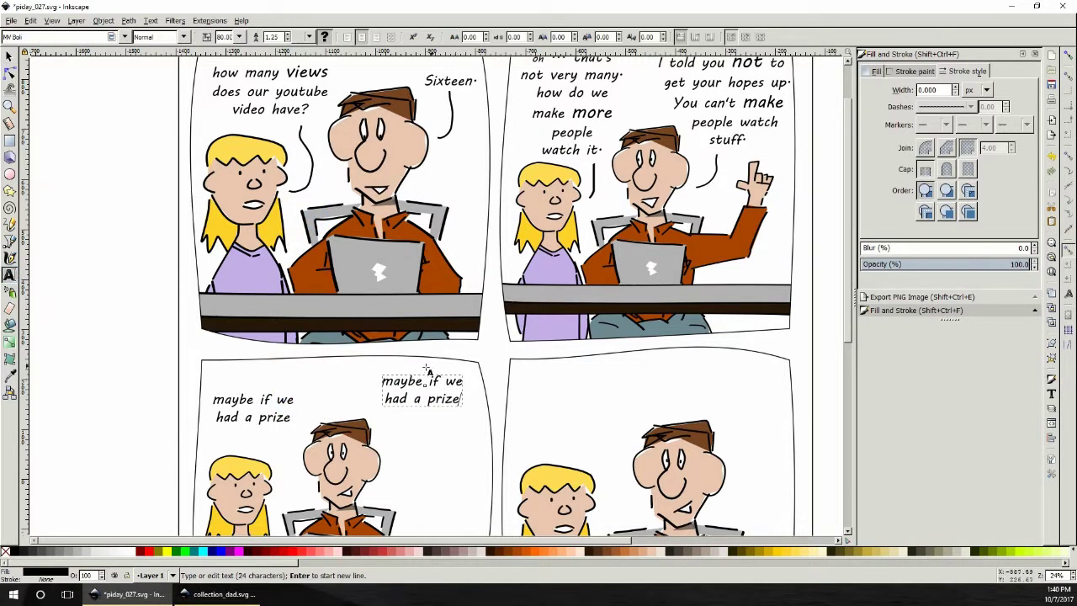
key("ctrl+a")
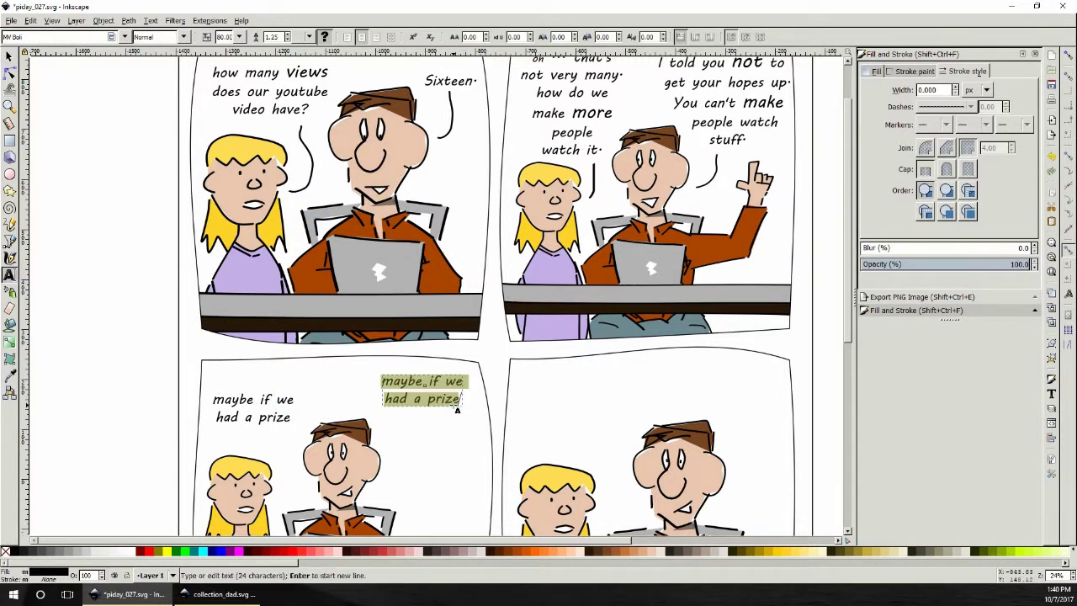
right_click(451, 405)
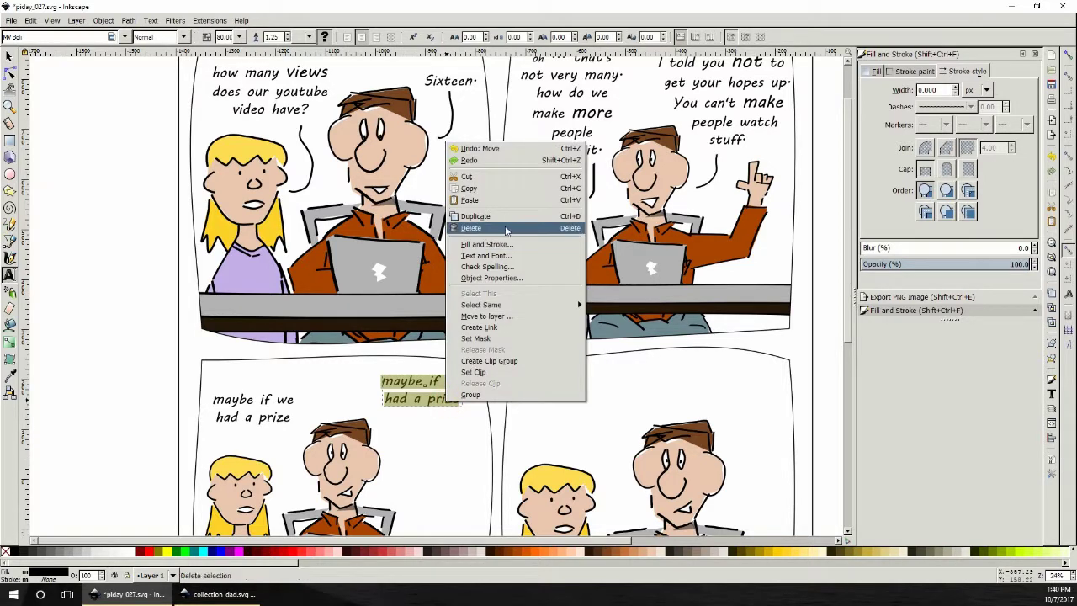
left_click(508, 200)
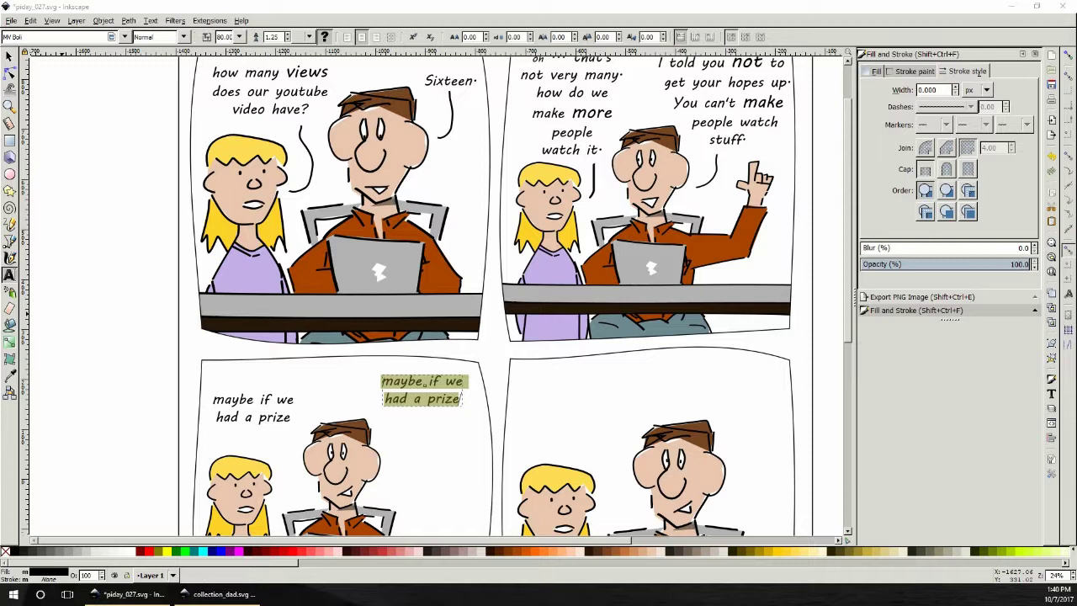
left_click(453, 405)
key("ctrl+v")
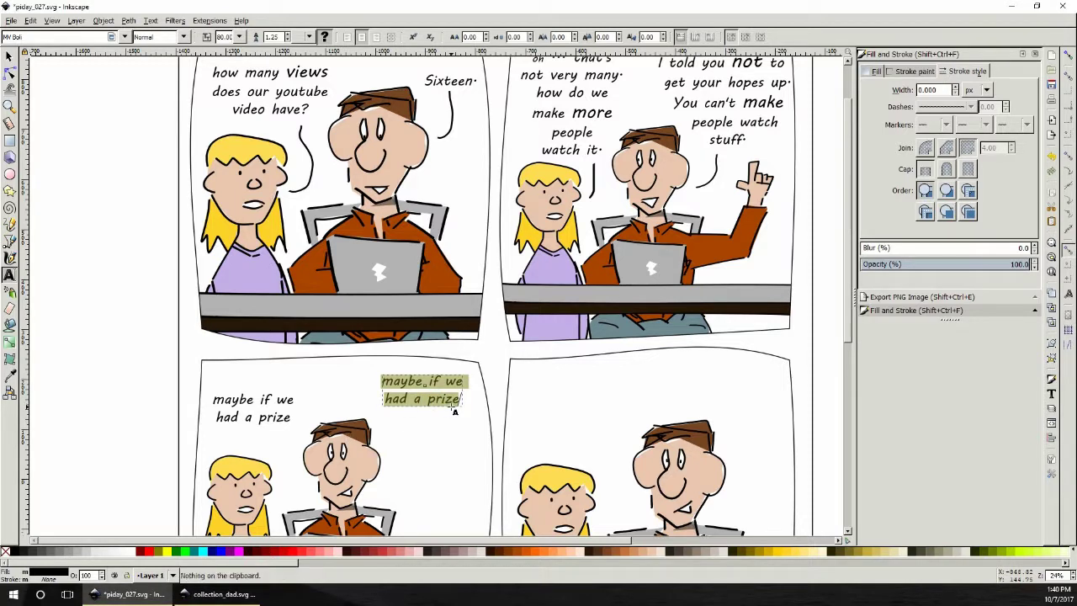
left_click(9, 56)
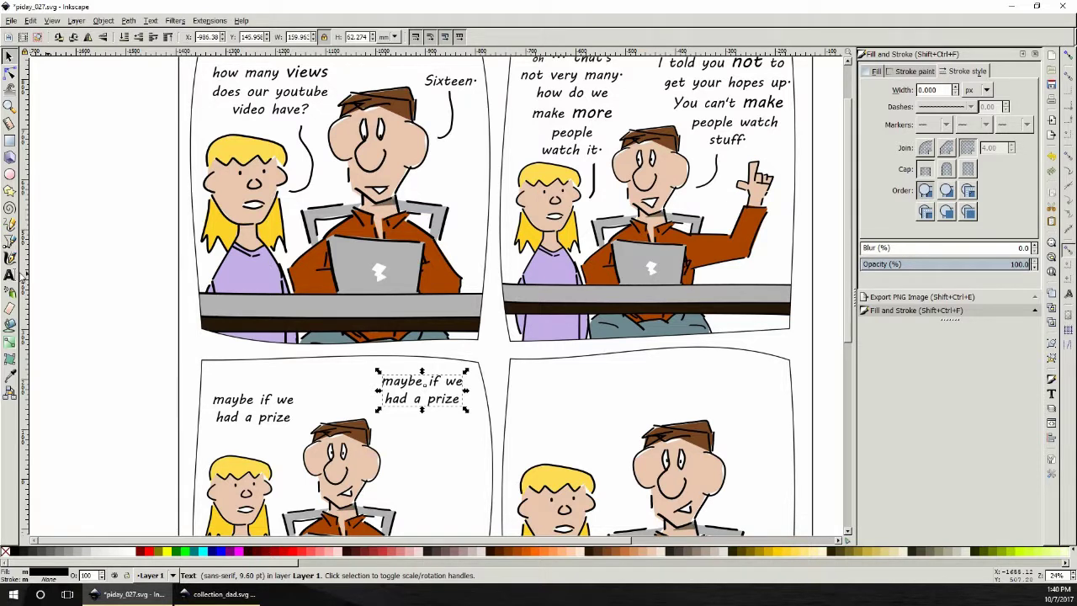
- Replace the duplicated dialogue with "No. I'm not spending money to advertise videos of us playing video games!", broken over five lines
left_click(9, 274)
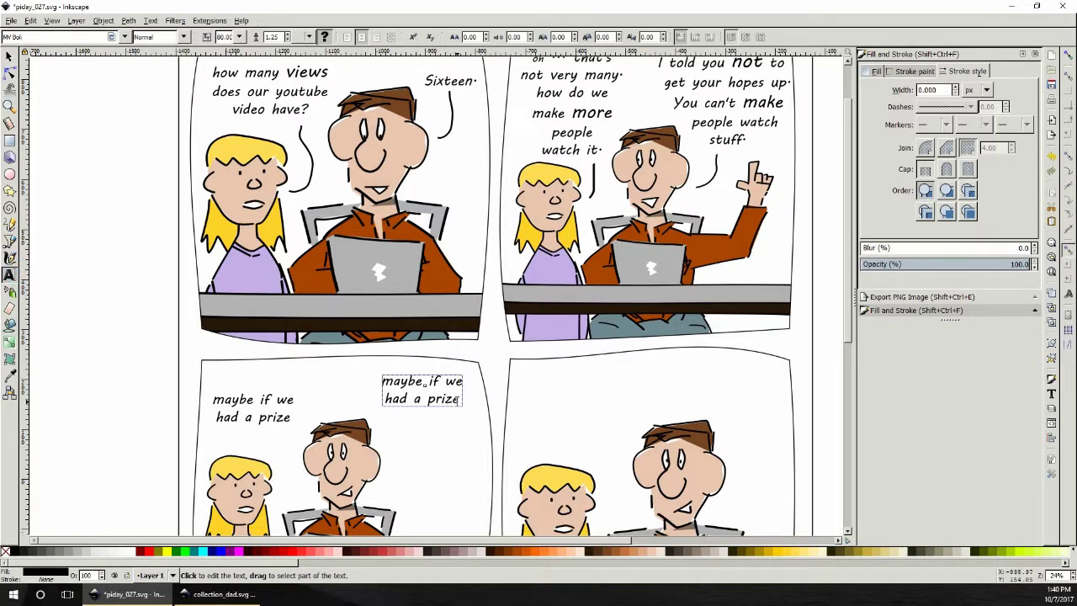
left_click_drag(459, 399, 381, 379)
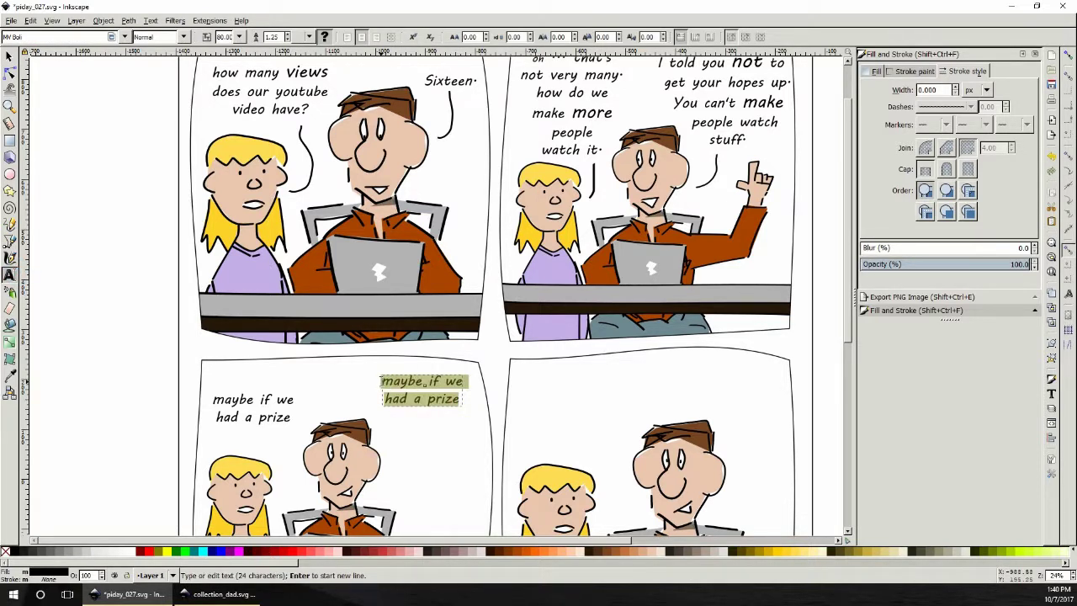
type("No. ")
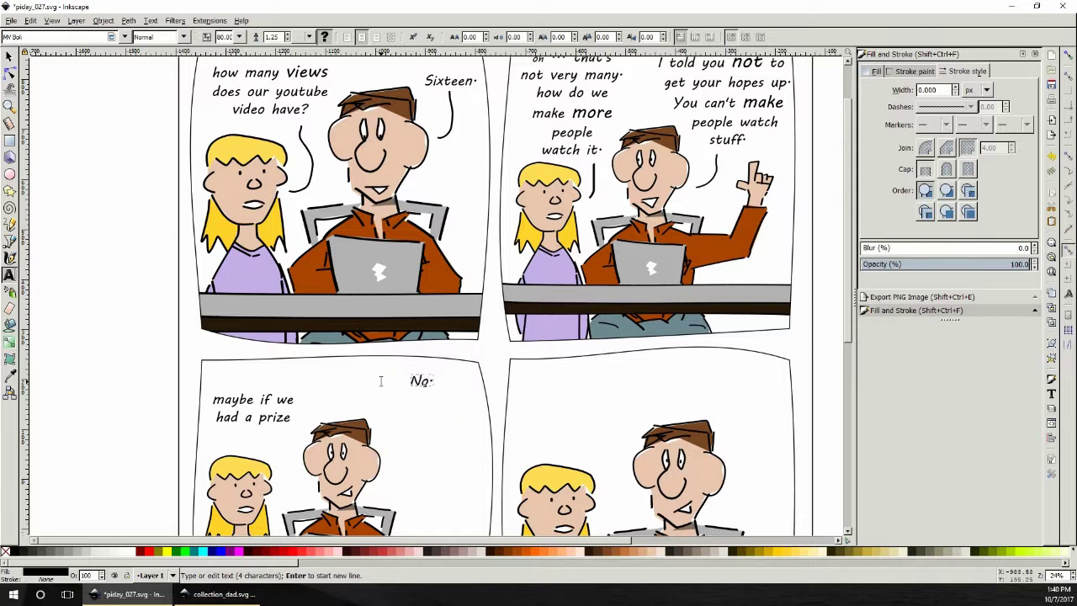
type("I'm not spending")
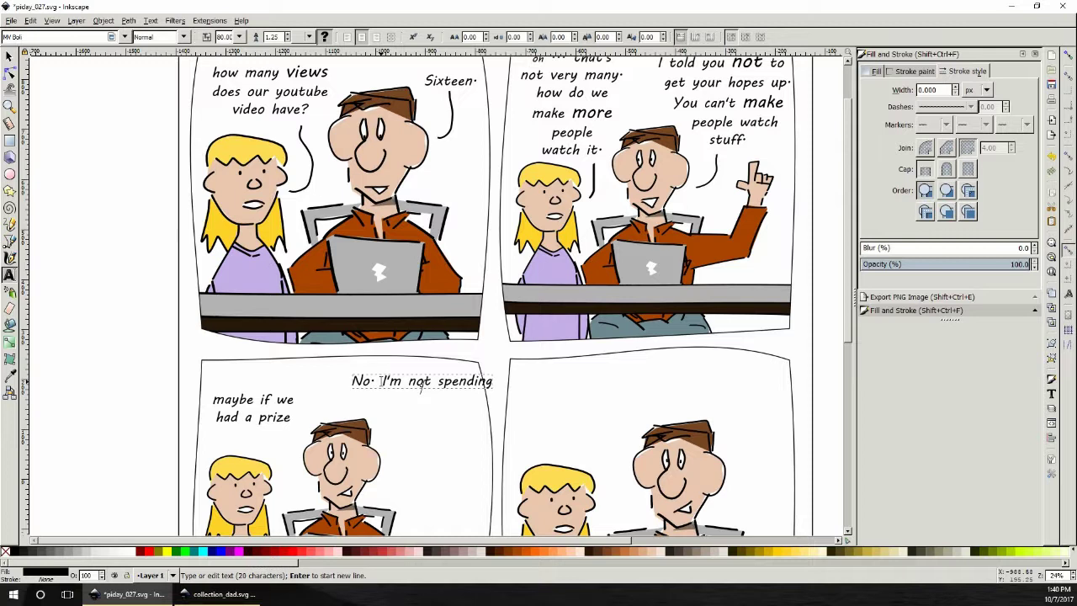
type("money to ")
type("adve")
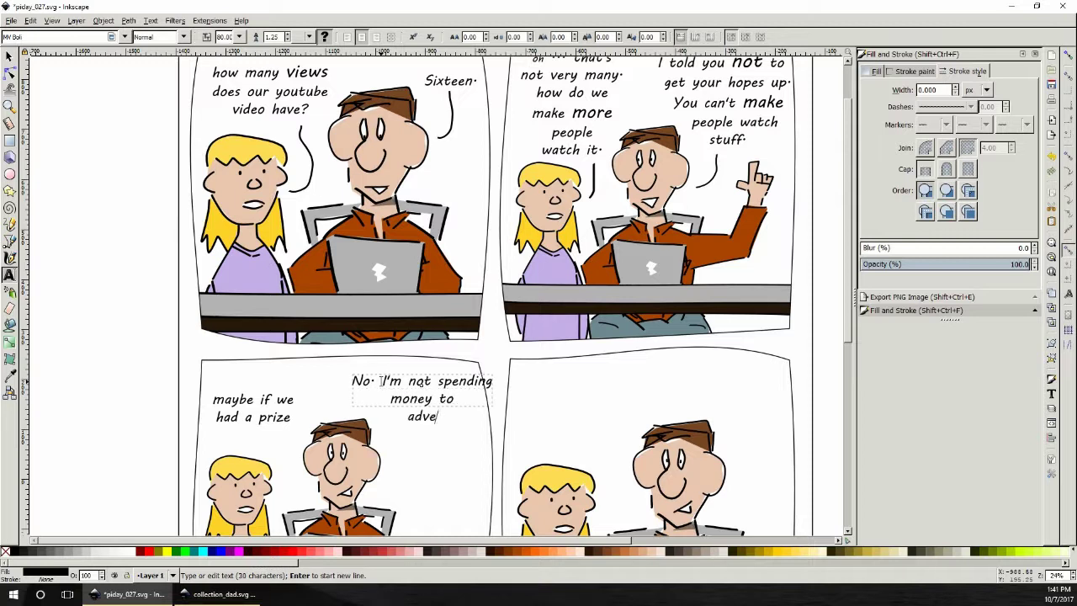
type("rtise videos of us playing ")
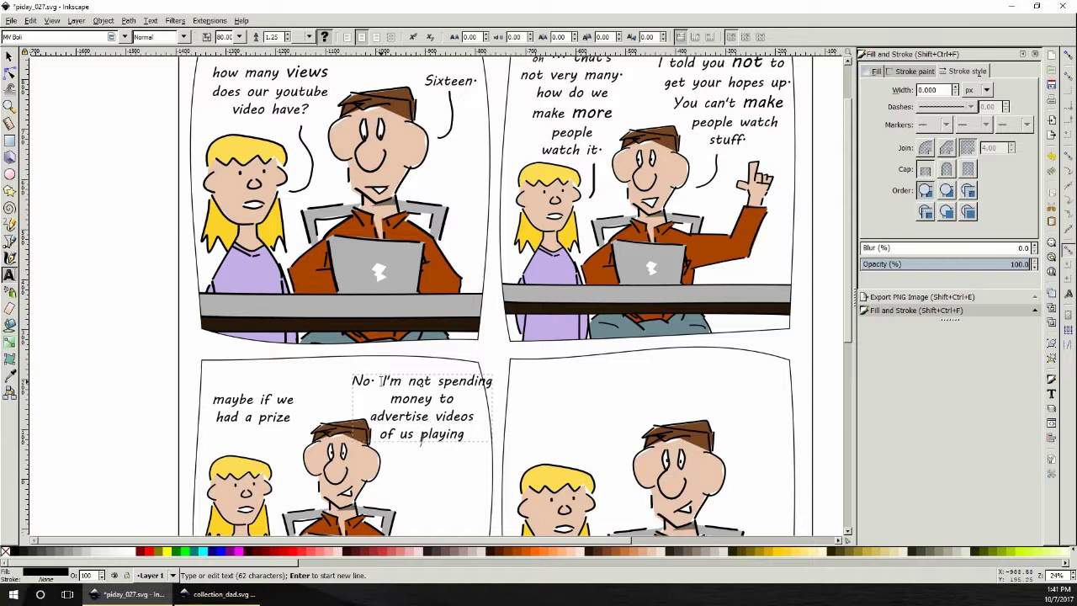
type("vie")
key("BackSpace")
type("d")
key("BackSpace")
key("BackSpace")
key("BackSpace")
type("video games!")
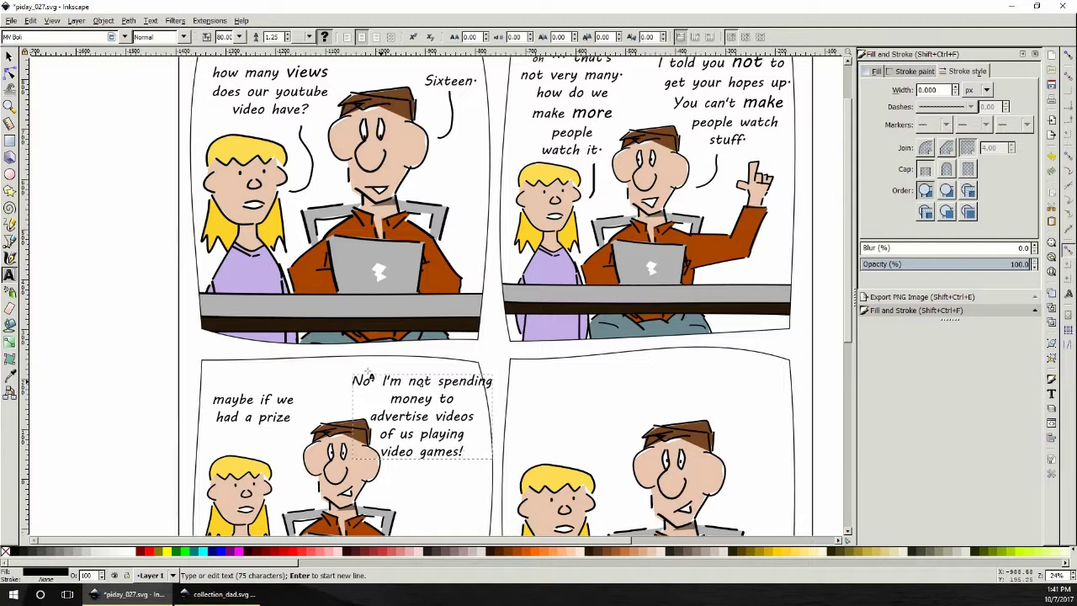
- Break the dad's dialogue in the third panel onto a new line after "No."
key("Escape")
left_click(385, 382)
key("Return")
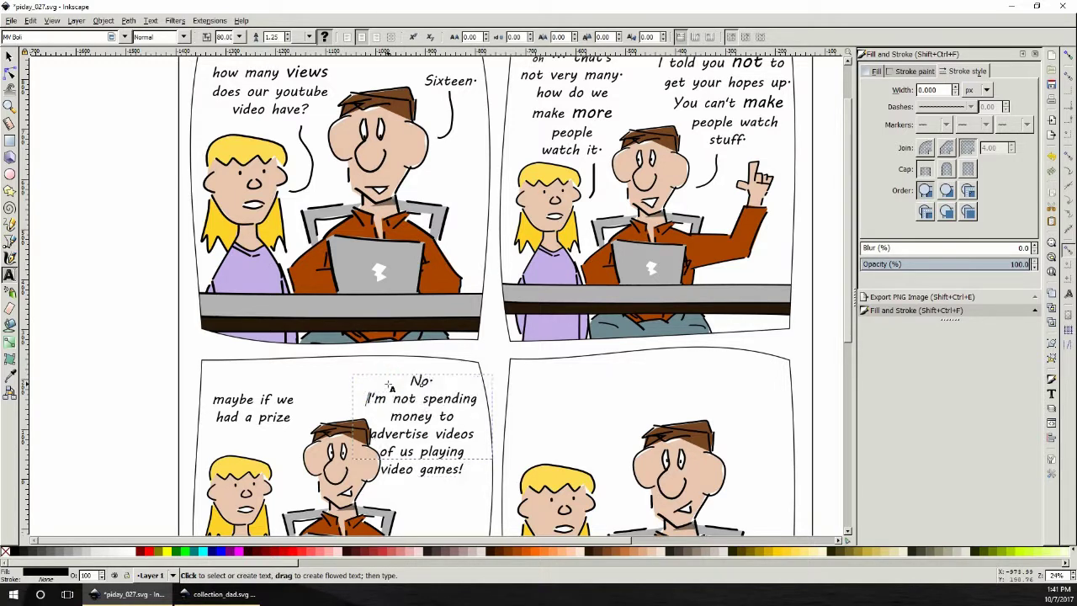
left_click(372, 433)
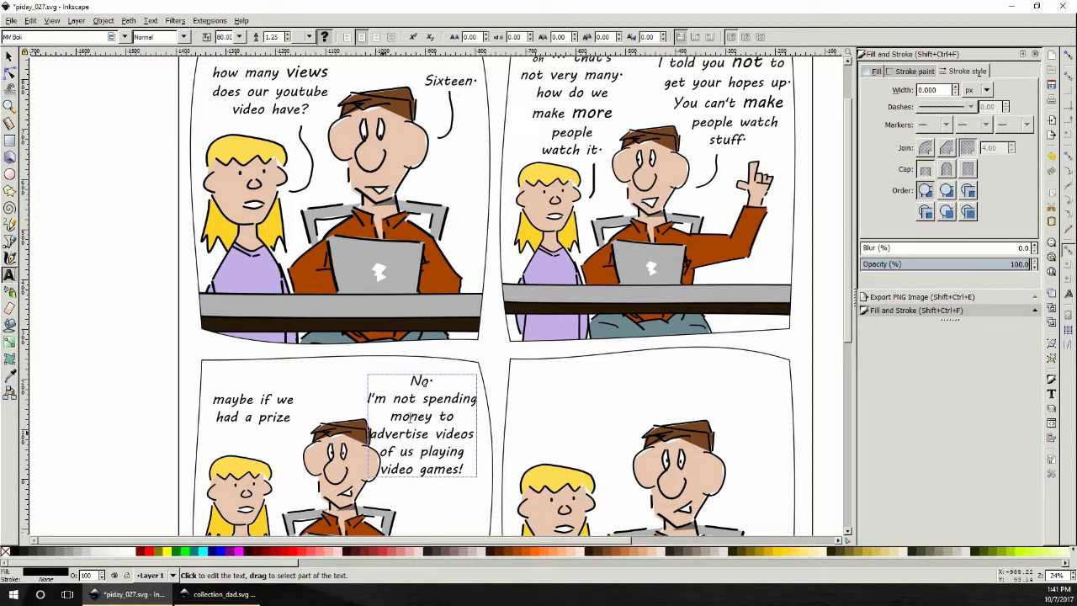
- Move the dad's dialogue slightly away from his face toward the third panel's inner border
left_click(9, 55)
left_click_drag(437, 454, 447, 456)
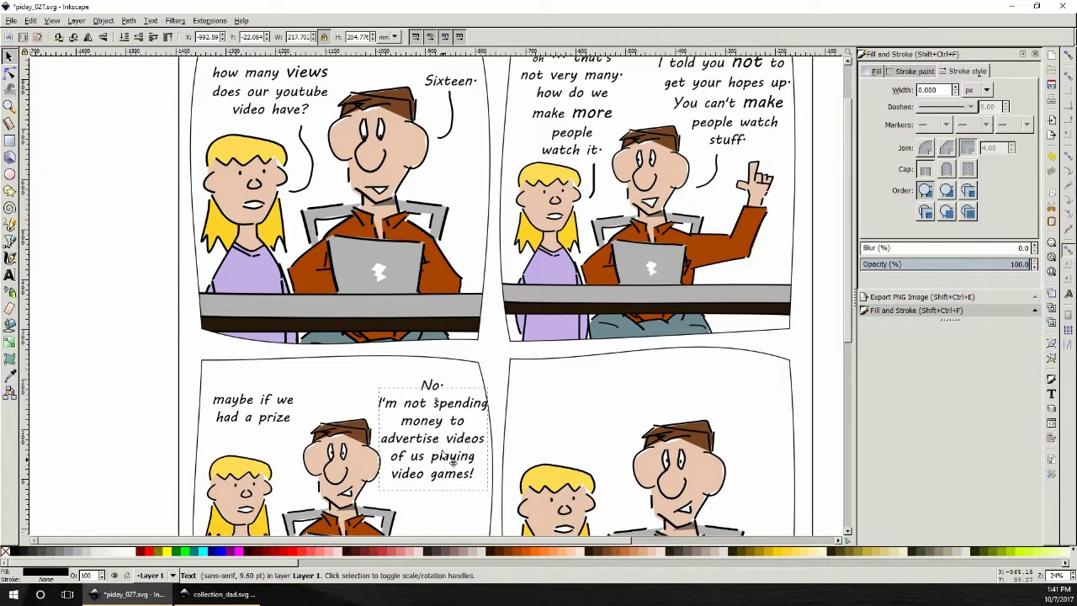
key("ctrl+s")
- Rejoin "I'm not" with "No." on the dialogue's first line and start the second line at "spending"
left_click(10, 274)
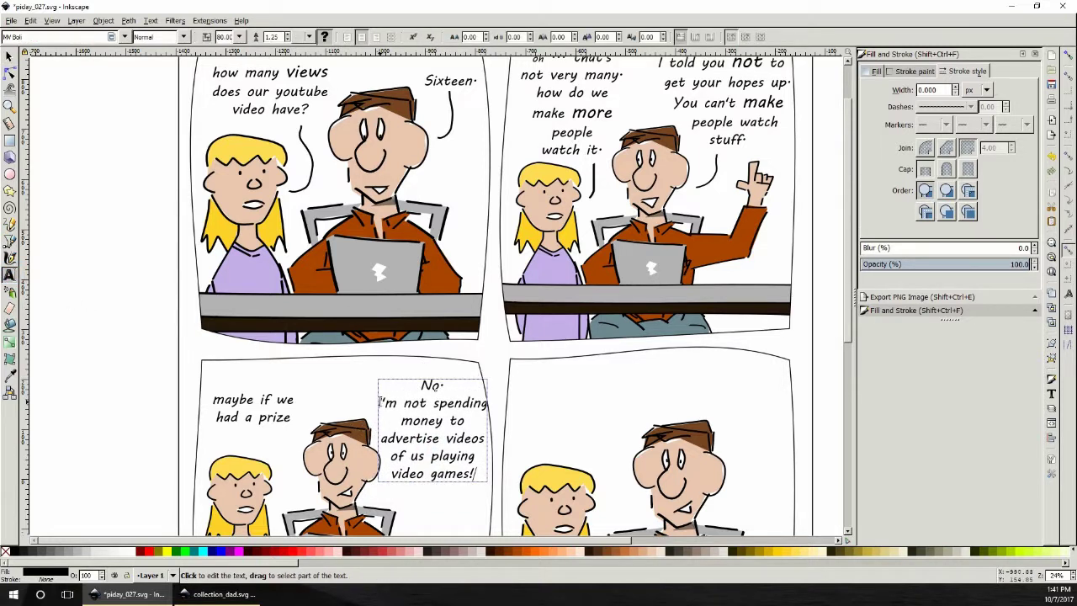
key("BackSpace")
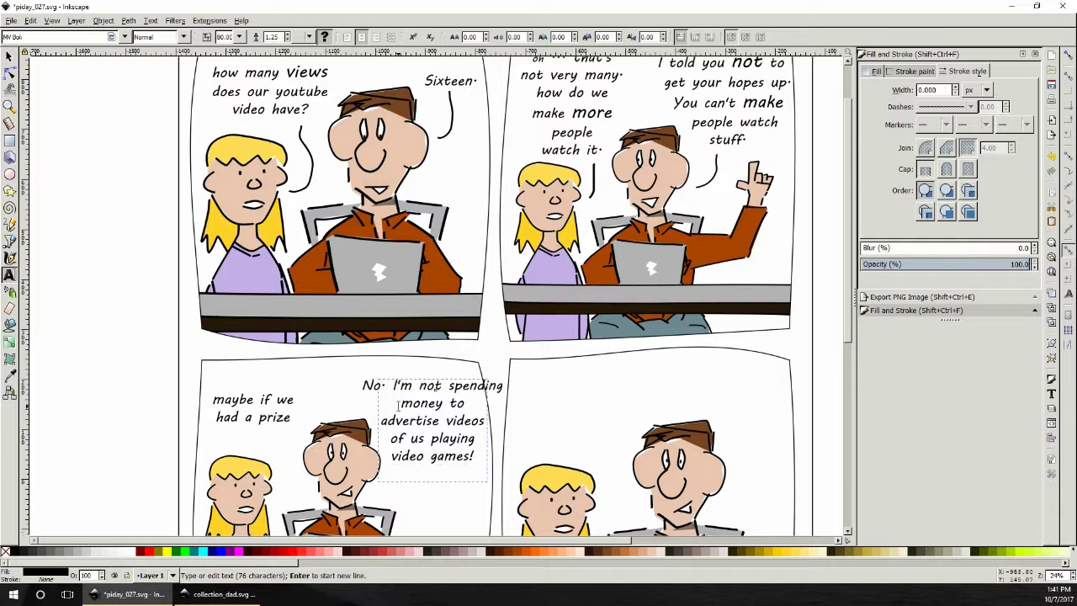
key("BackSpace")
key("Return")
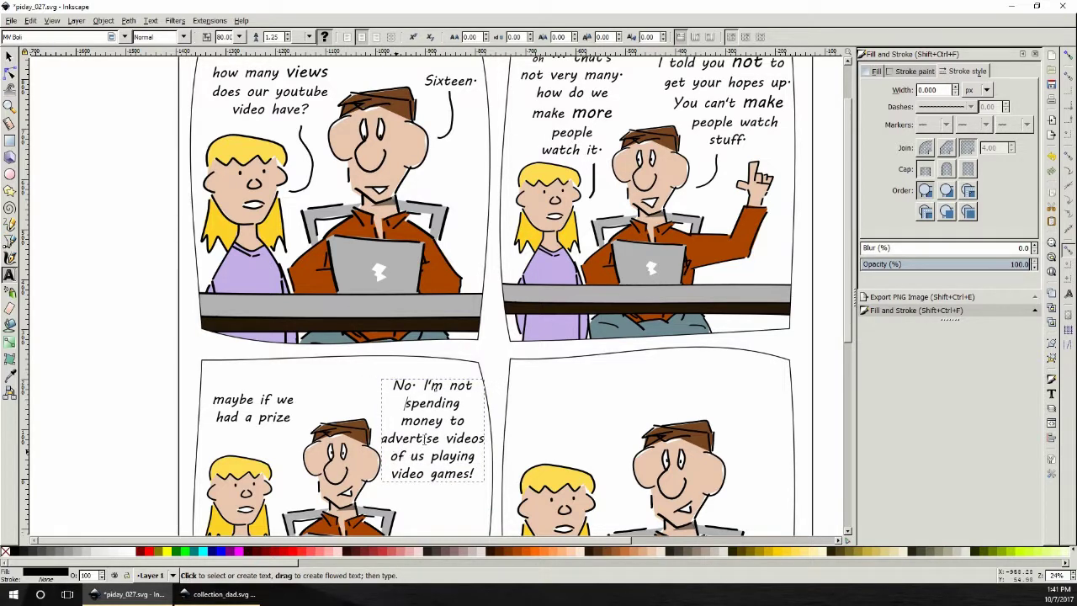
left_click(452, 437)
left_click(451, 438)
left_click(437, 438)
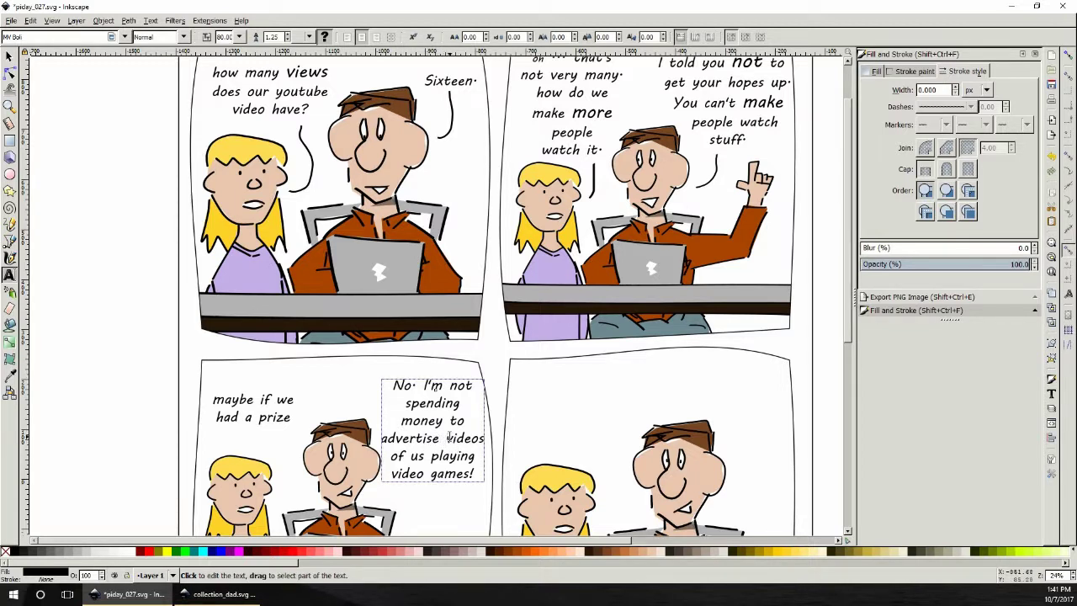
key("Escape")
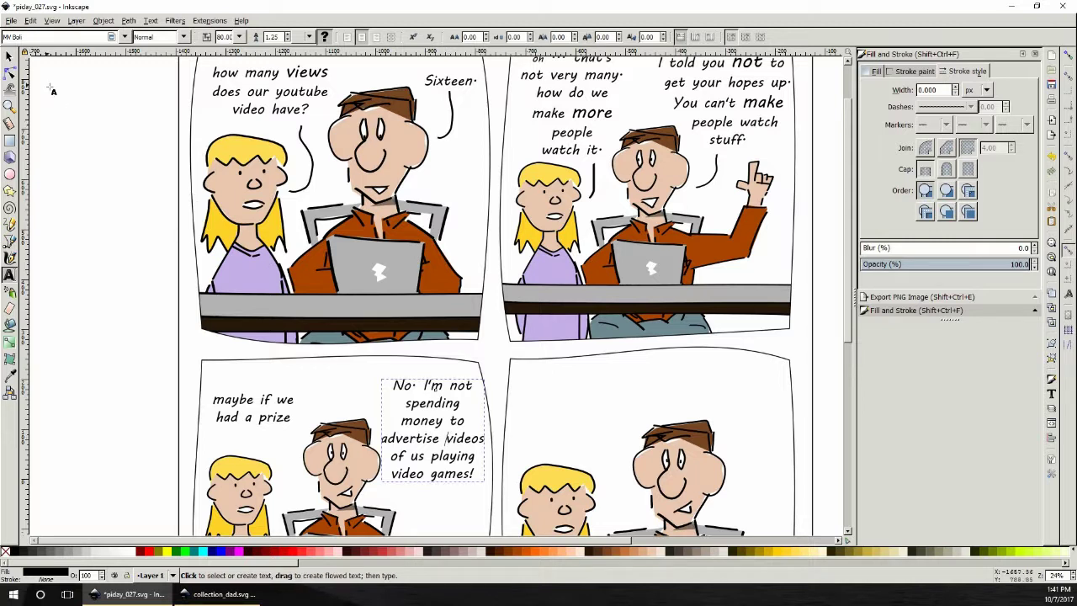
- Move the dad's rewrapped dialogue slightly lower within the third panel, clear of its upper border
key("F1")
left_click(443, 438)
left_click_drag(443, 439, 450, 453)
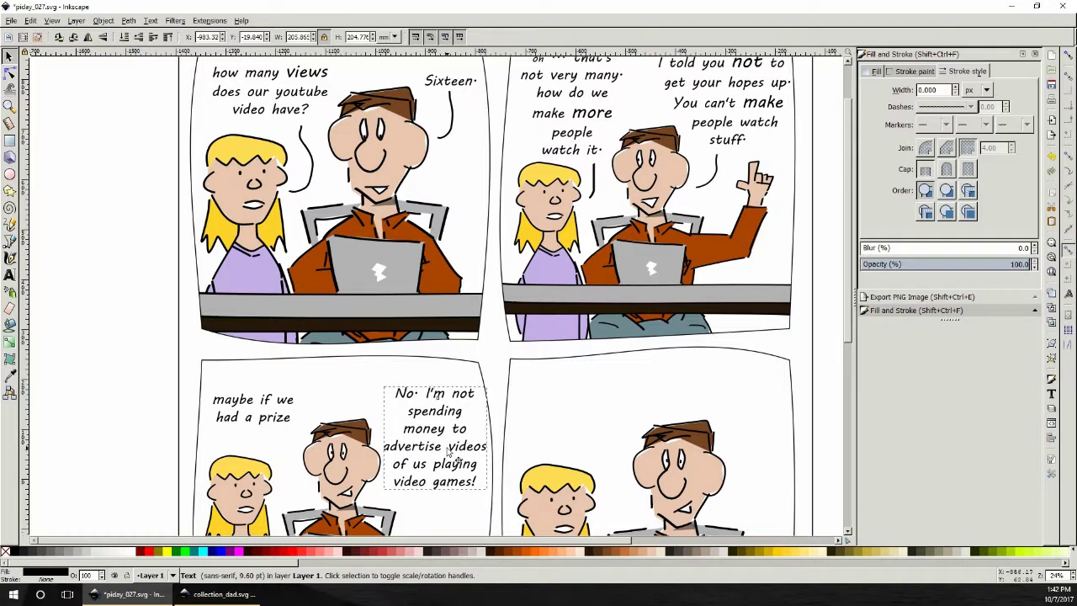
- Draw a short calligraphic speech line from the girl's dialogue to her head in the third panel and set its stroke width to 9 px
left_click(9, 258)
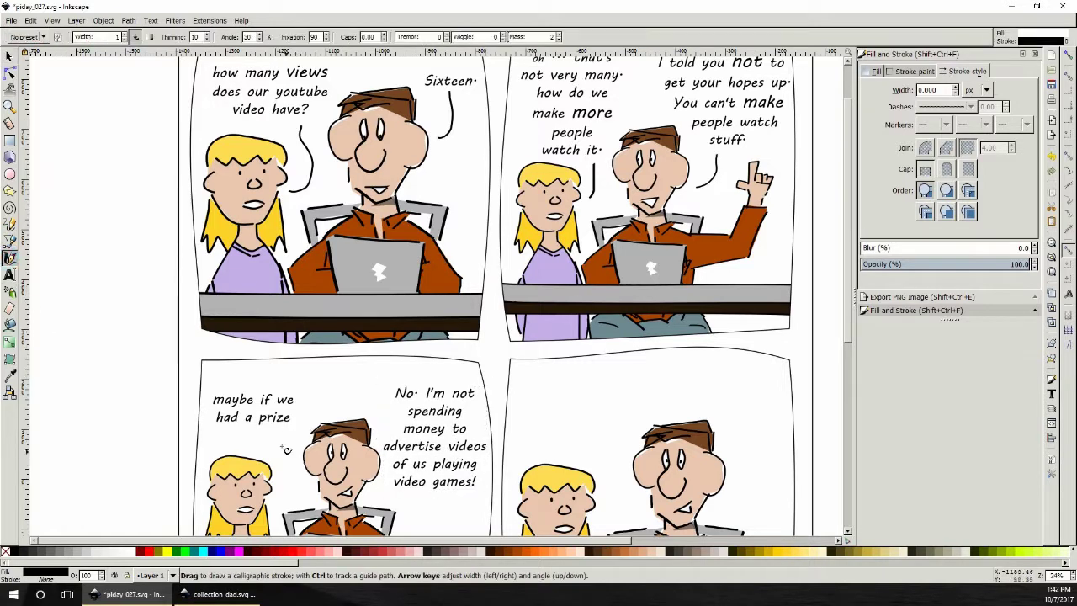
left_click(263, 431)
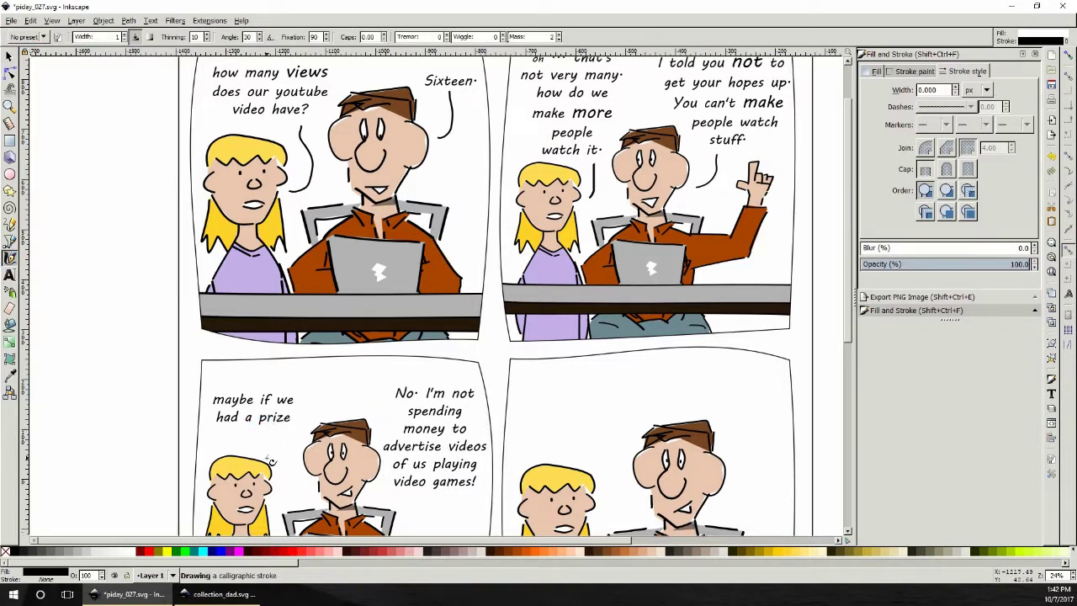
left_click(930, 90)
left_click(915, 71)
left_click(968, 71)
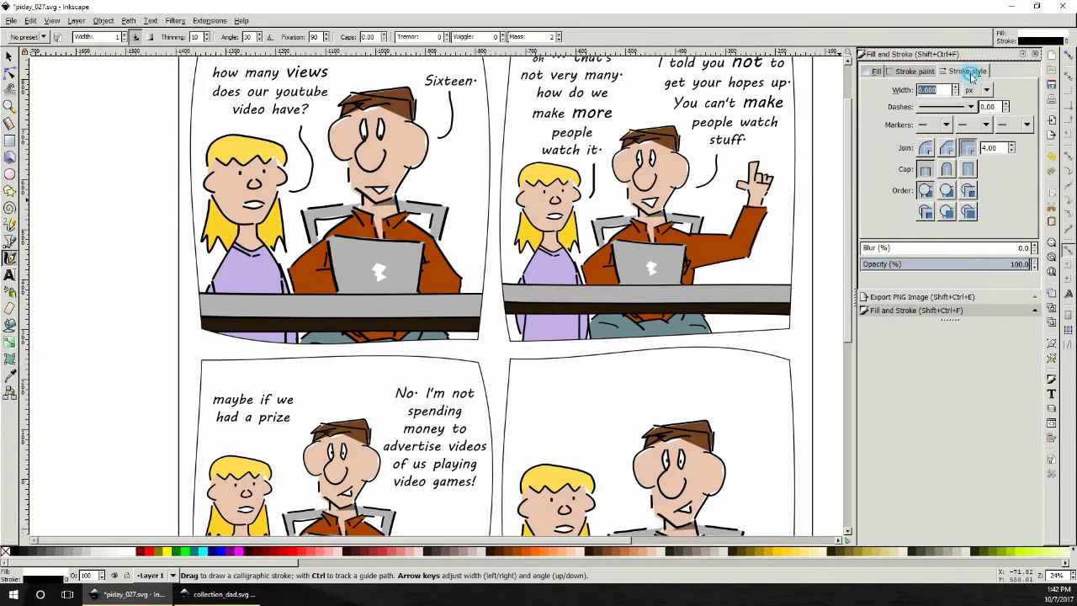
type("6")
key("Return")
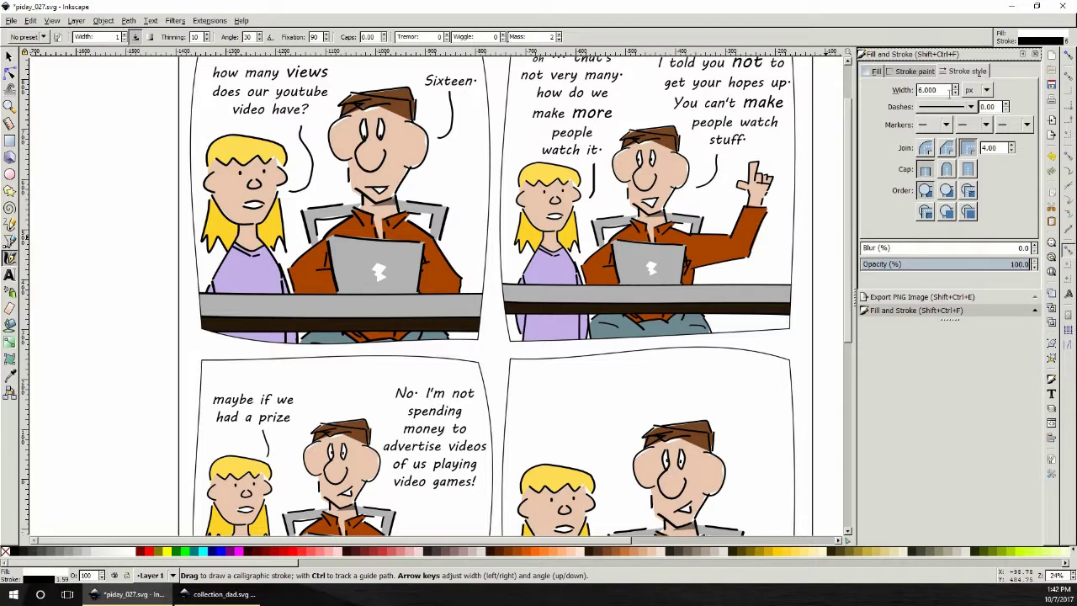
left_click_drag(949, 90, 906, 90)
type("9")
key("Return")
- Draw a curved calligraphic speech line from above the dad's hair to the start of his dialogue in the third panel
scroll(508, 453, "down", 3)
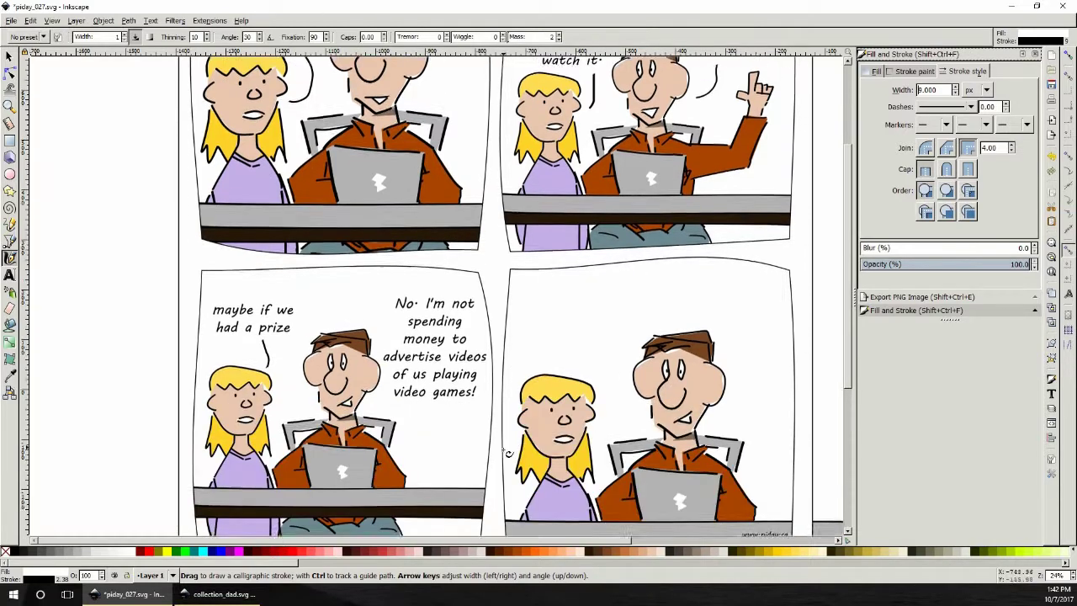
scroll(508, 453, "down", 2)
mouse_move(342, 273)
left_mouse_down()
mouse_move(358, 242)
mouse_move(392, 270)
left_mouse_up()
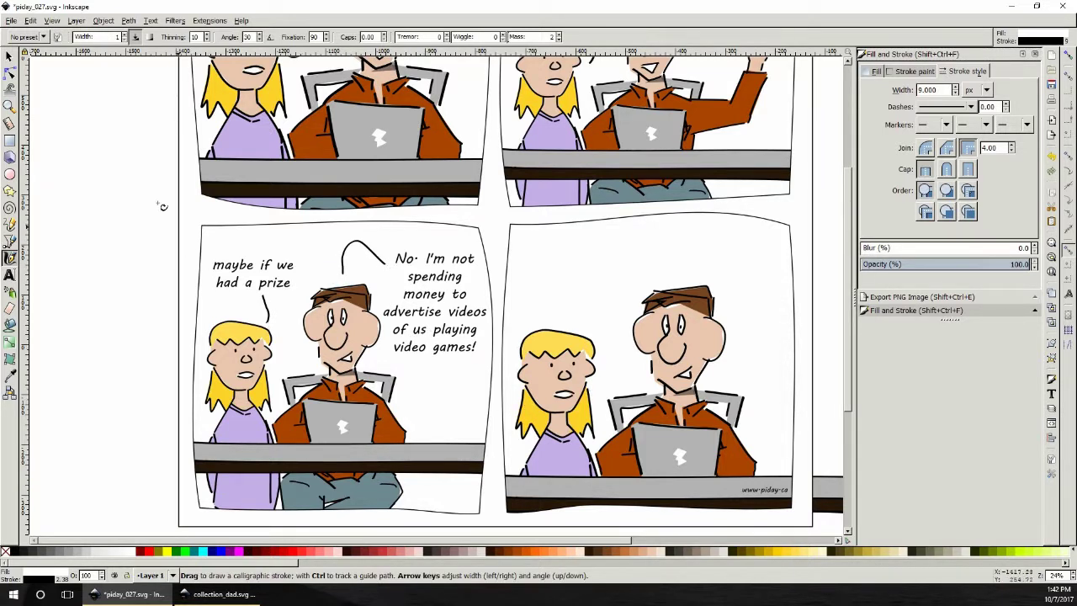
- Duplicate the girl's "maybe if we had a prize" dialogue and place the copy above the girl in the fourth panel
left_click(9, 55)
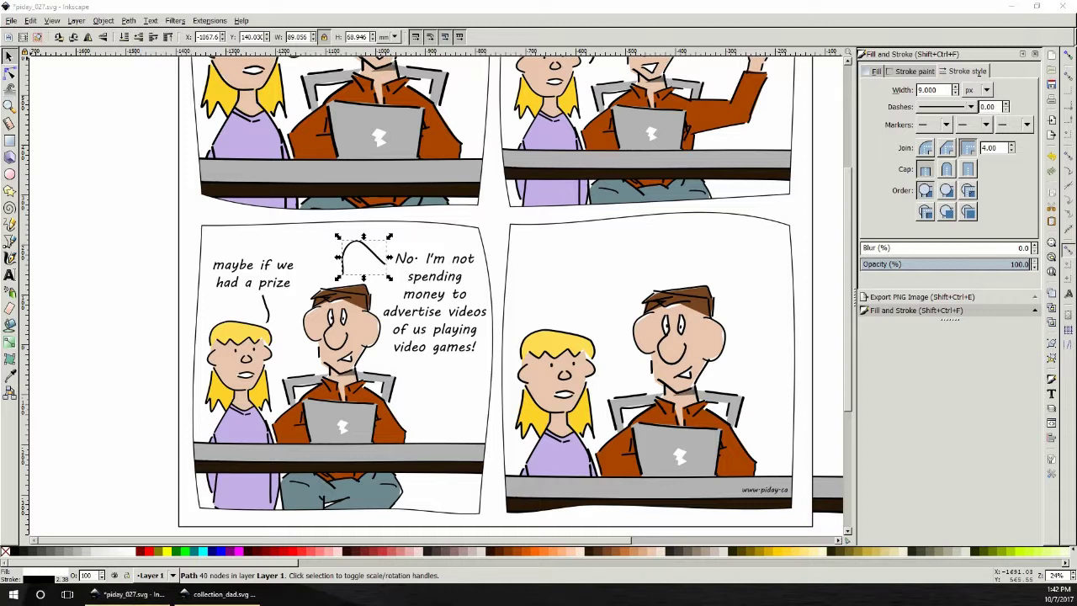
left_click(254, 263)
right_click(252, 264)
left_click(316, 338)
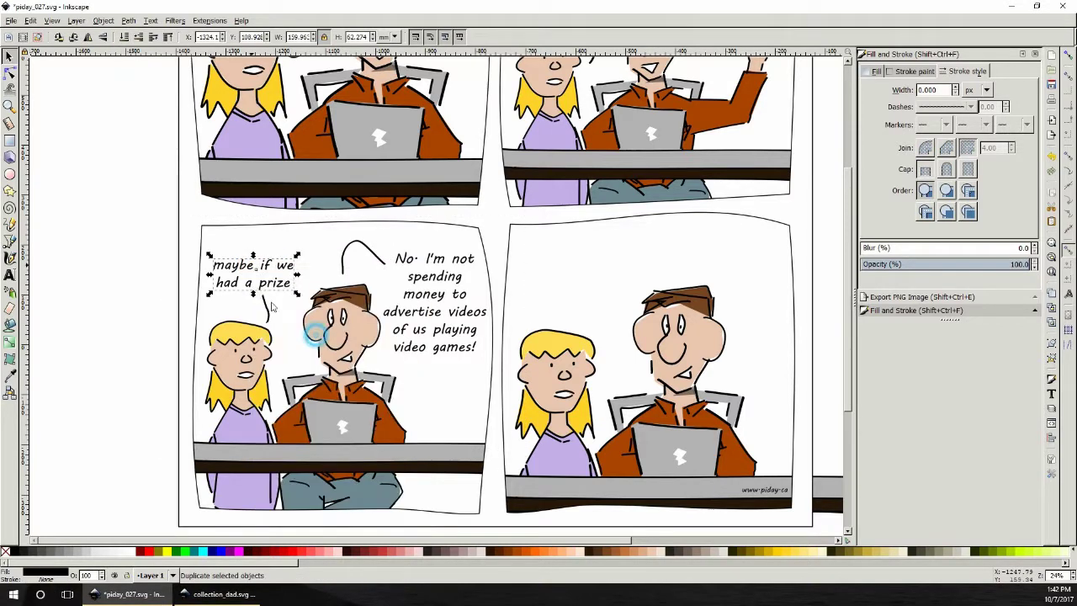
left_click_drag(263, 267, 579, 259)
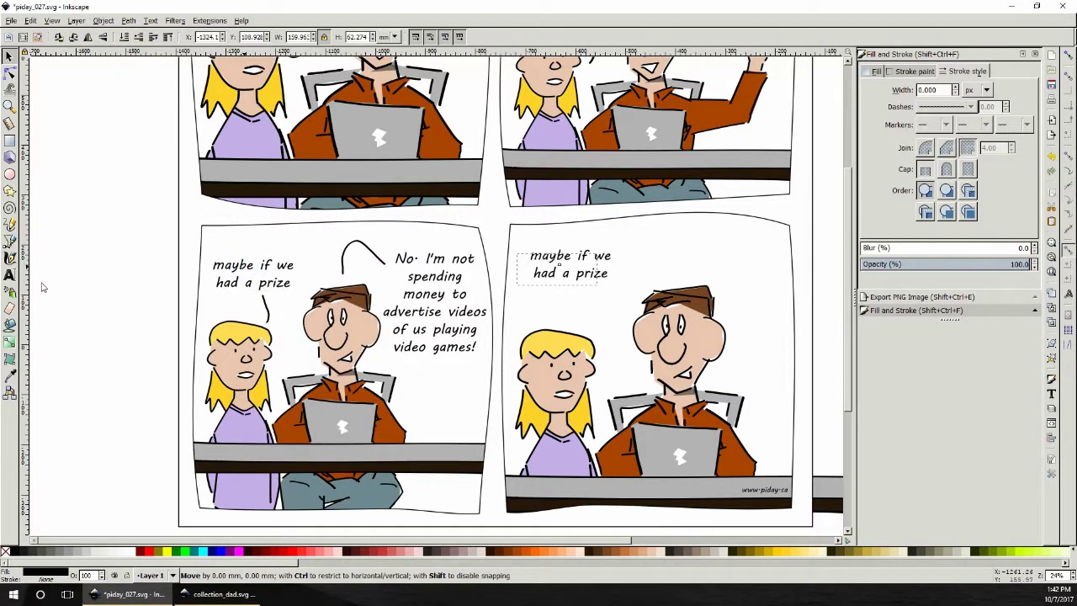
- Try to replace all the text of the fourth panel's copied dialogue by pasting from the clipboard
left_click(9, 274)
left_click(612, 273)
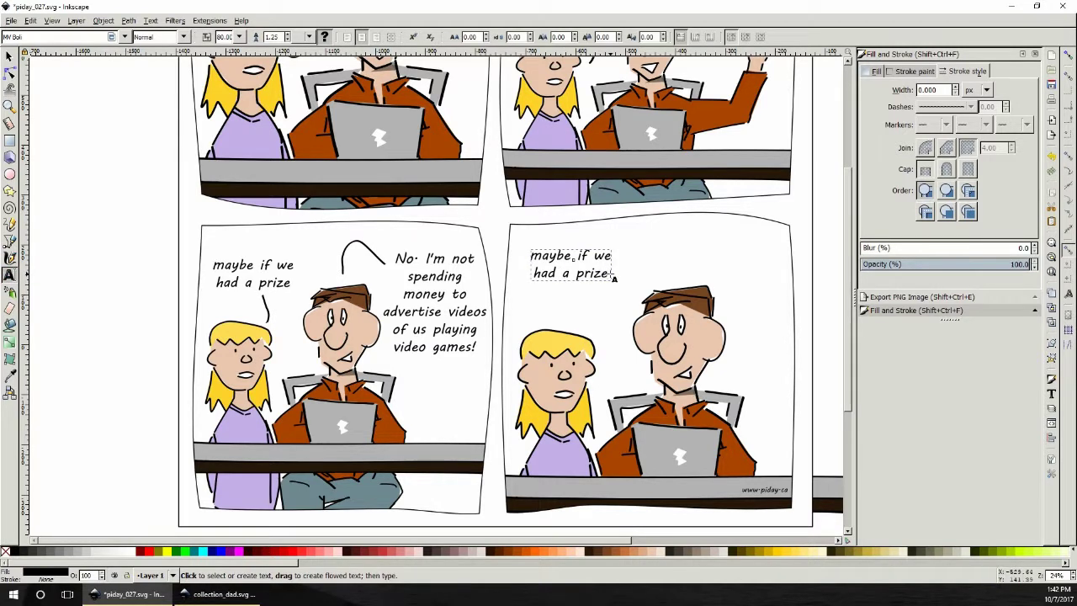
left_click_drag(612, 274, 529, 261)
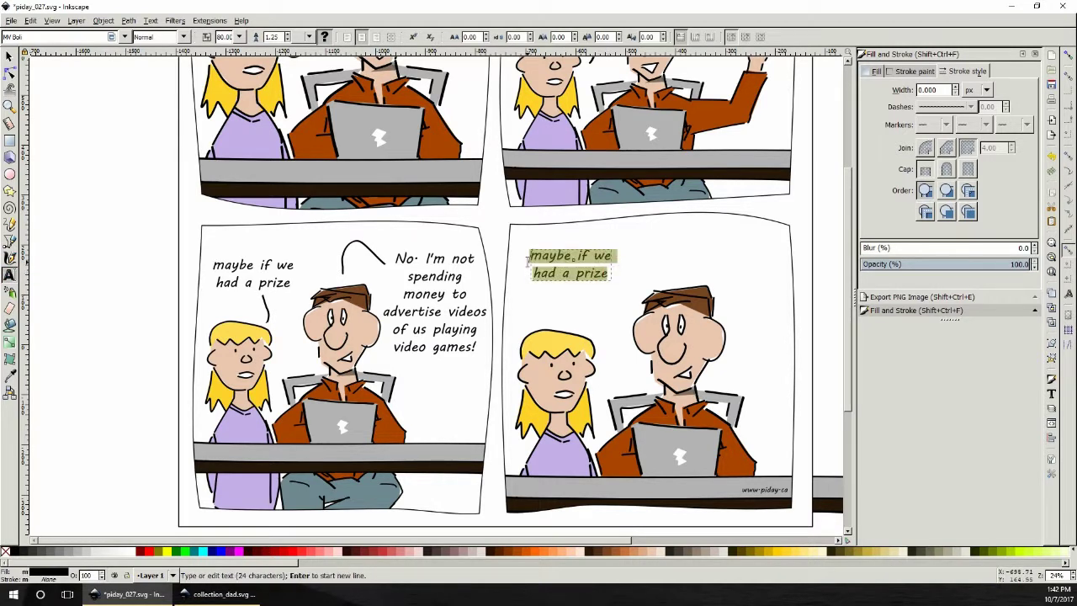
key("ctrl+v")
right_click(559, 244)
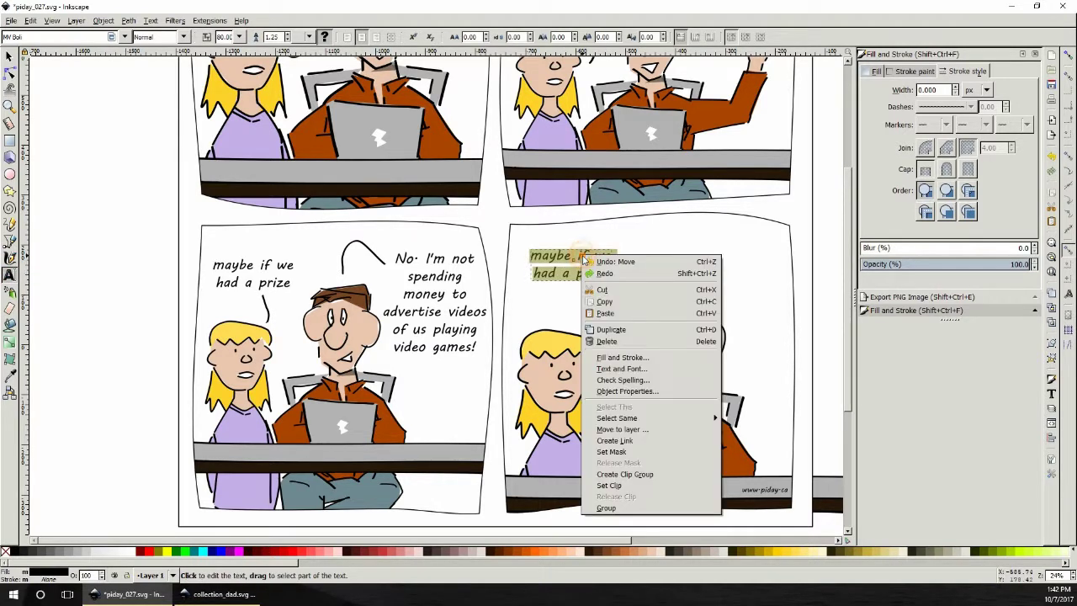
left_click(610, 312)
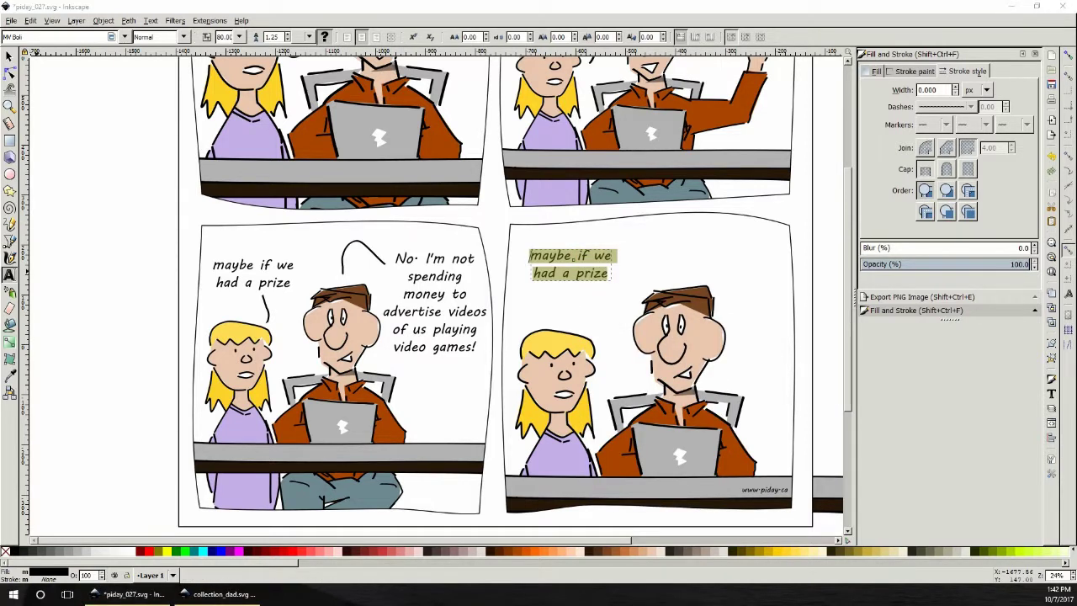
left_click(611, 273)
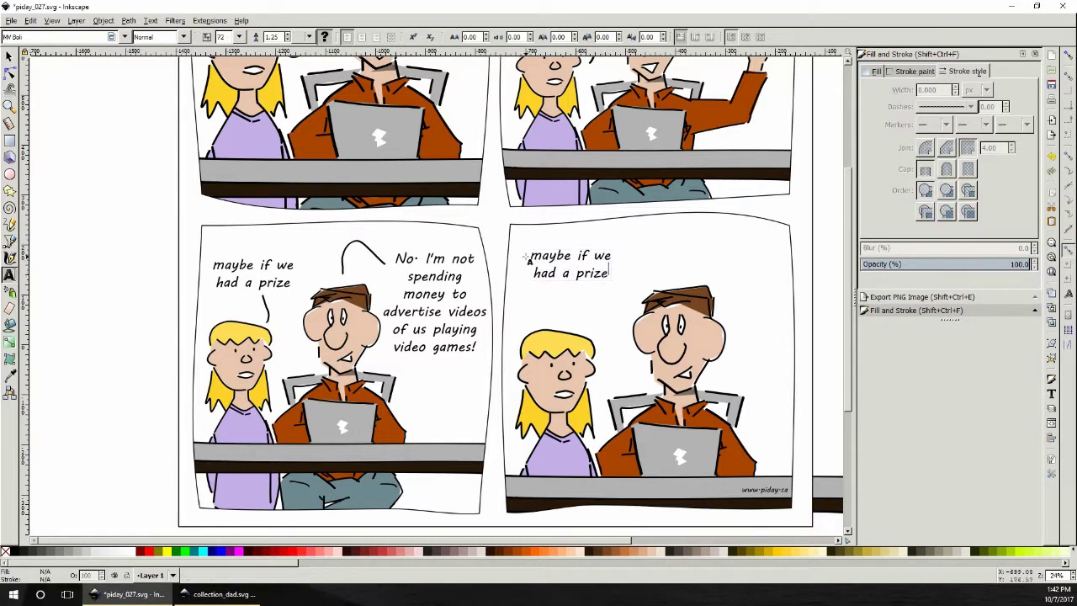
key("ctrl+a")
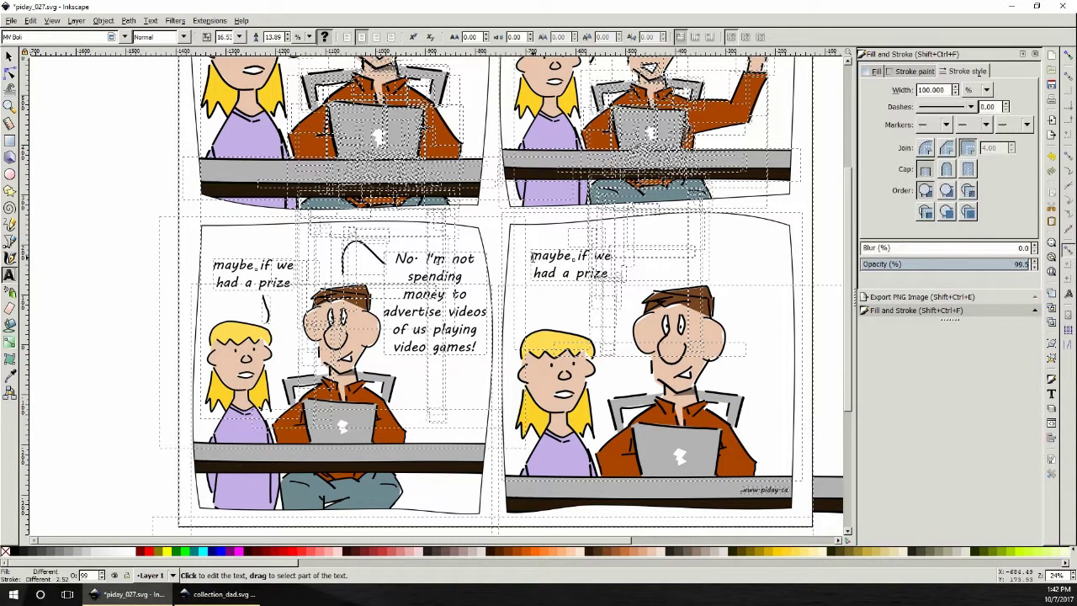
left_click(581, 276)
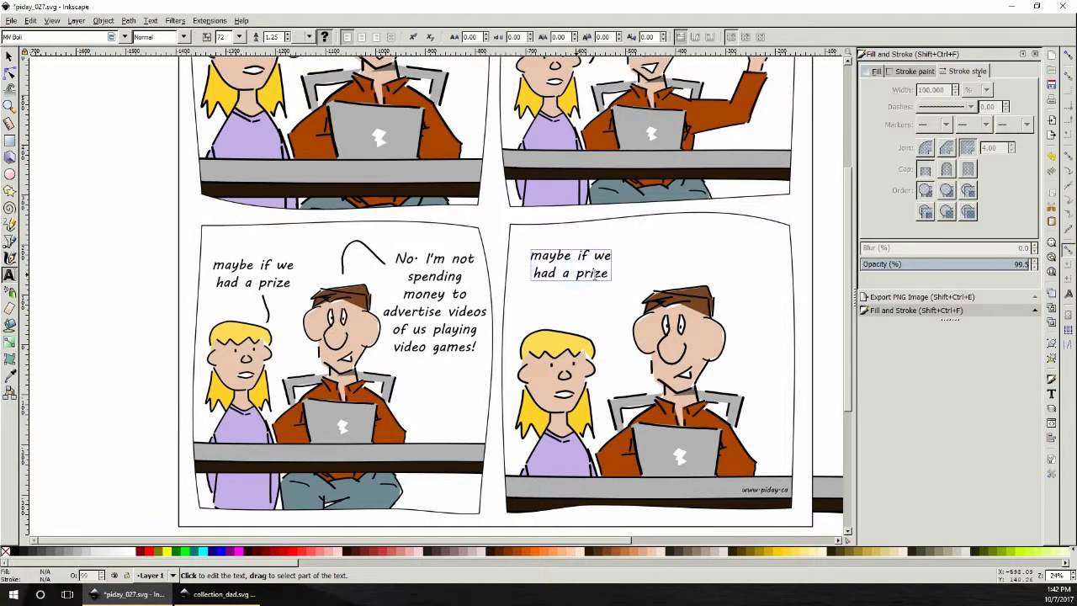
key("ctrl+a")
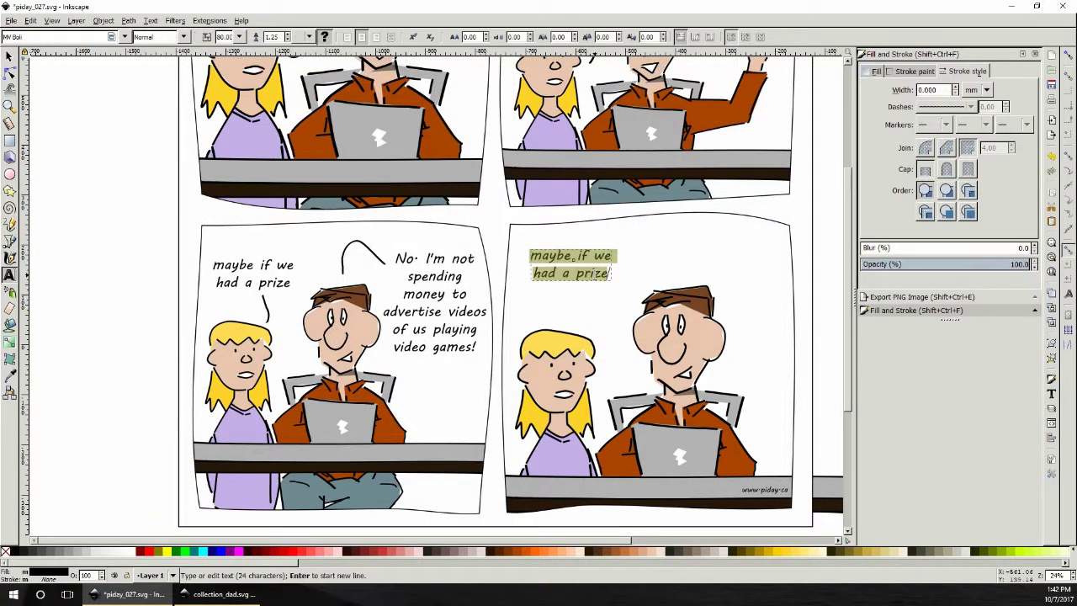
key("ctrl+v")
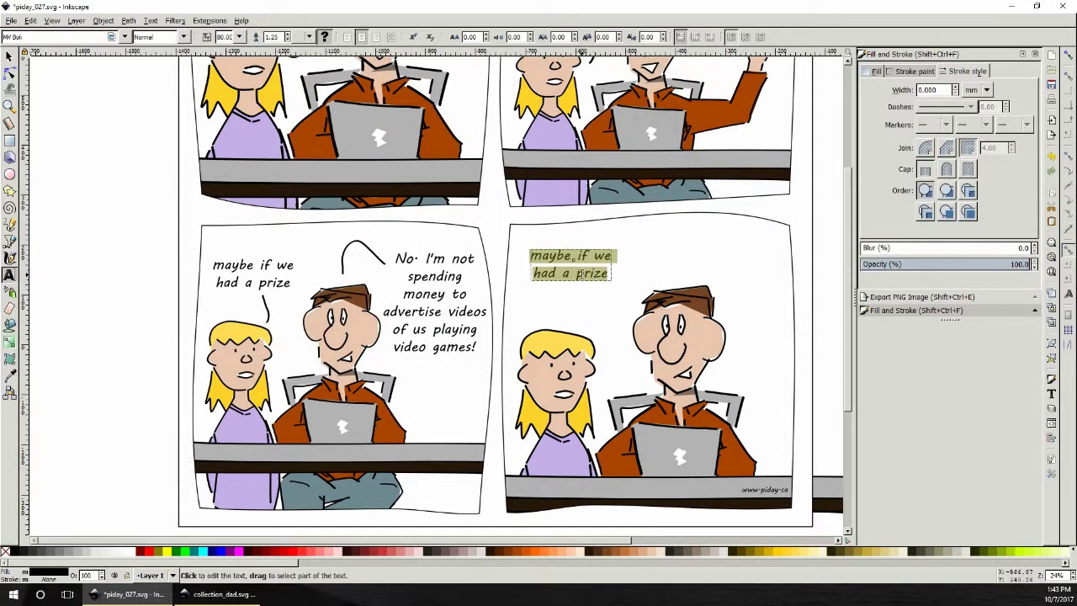
key("ctrl+v")
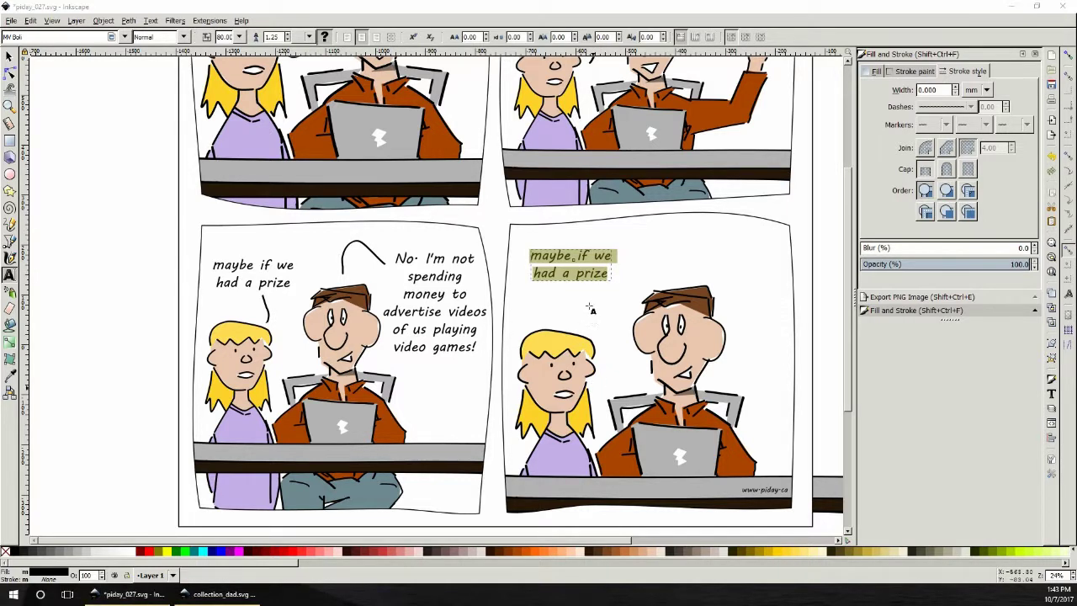
left_click(608, 274)
left_click_drag(608, 274, 531, 260)
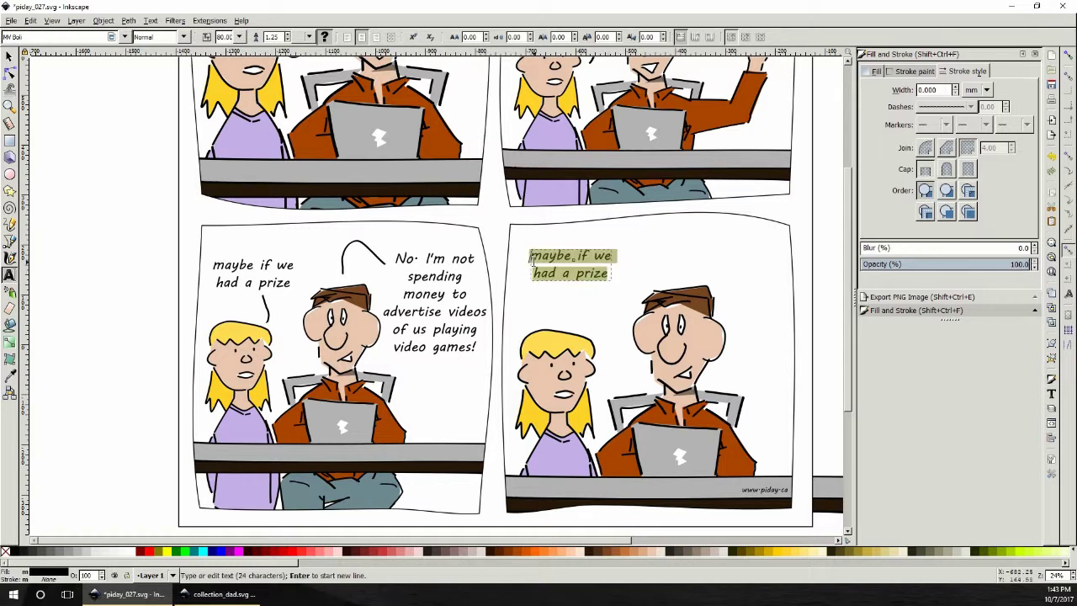
key("ctrl+v")
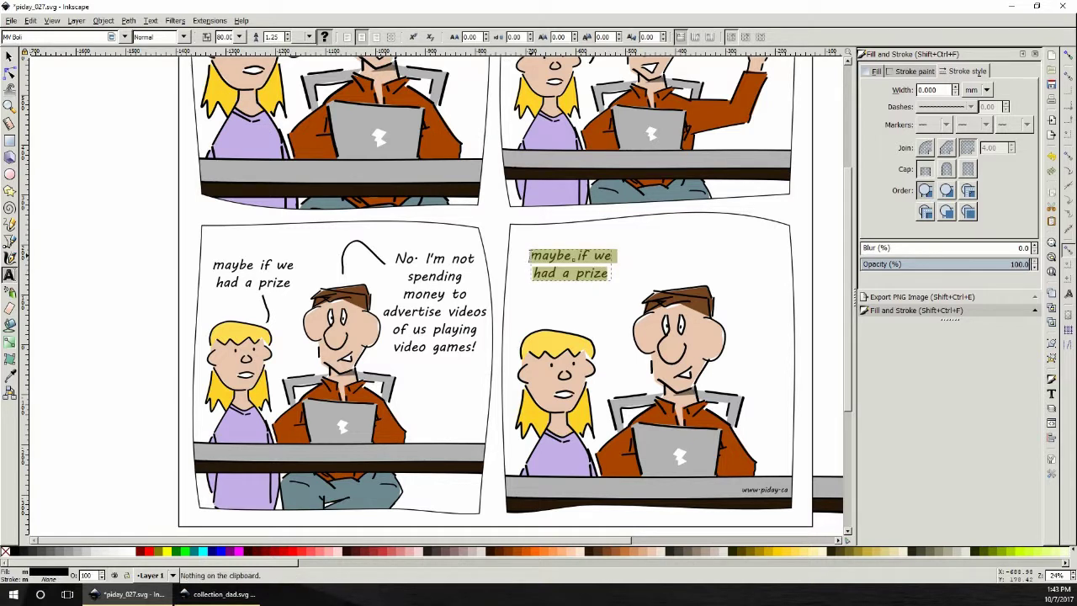
left_click(10, 56)
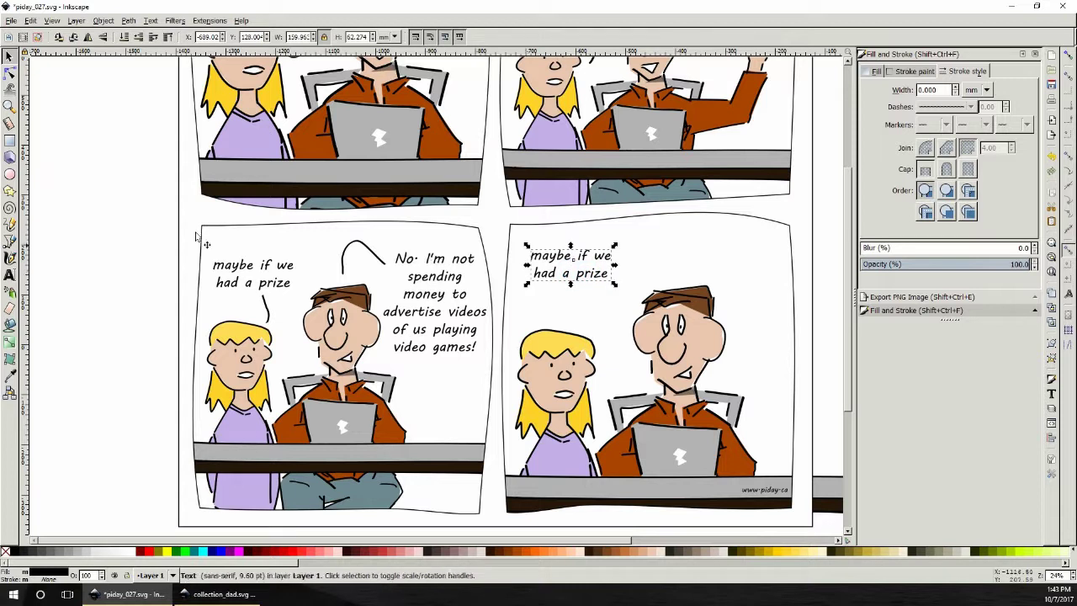
- Replace the girl's copied dialogue in the fourth panel with "dad, I need to" and "get famous soon" on two lines
left_click(9, 274)
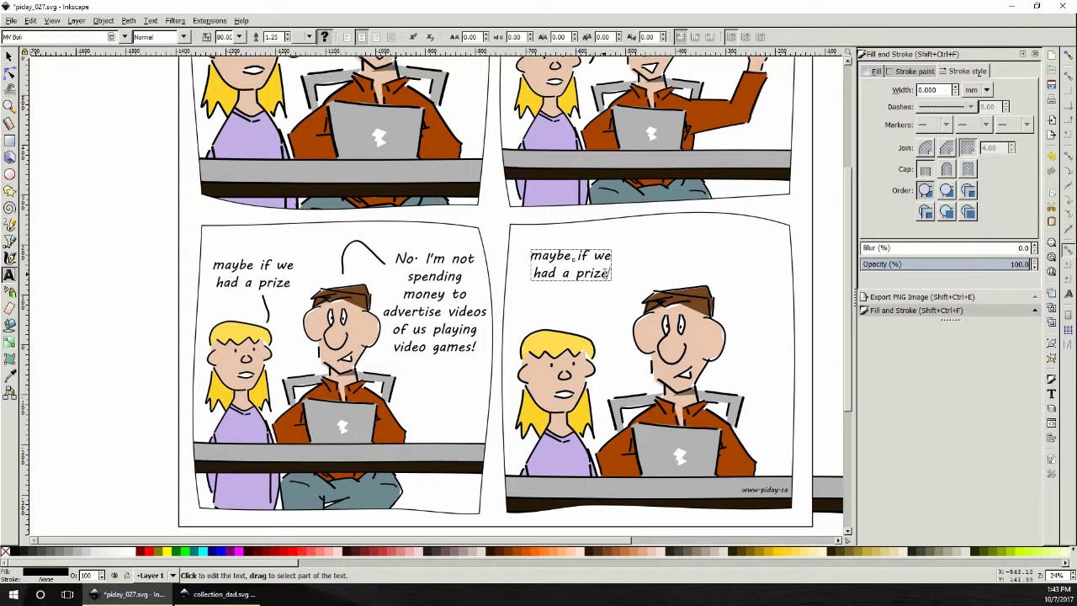
left_click_drag(607, 273, 529, 255)
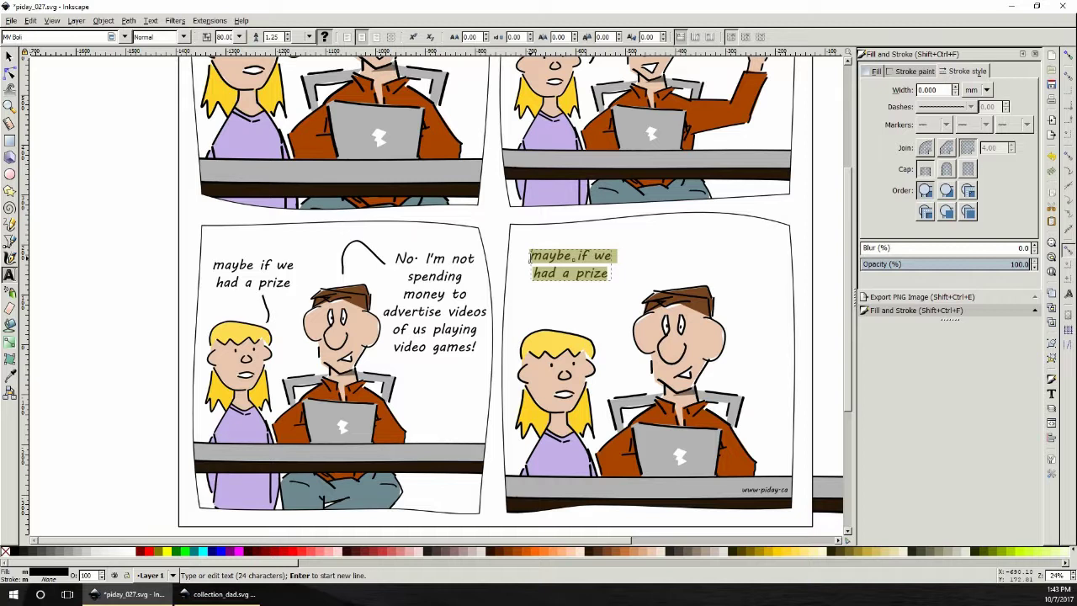
type("dad")
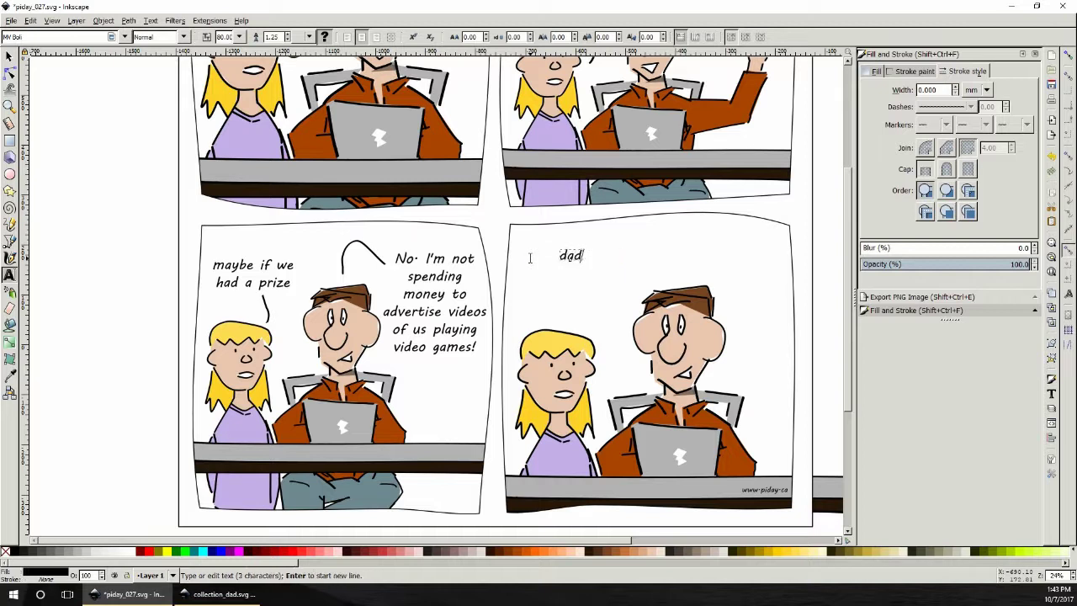
type(", I need to")
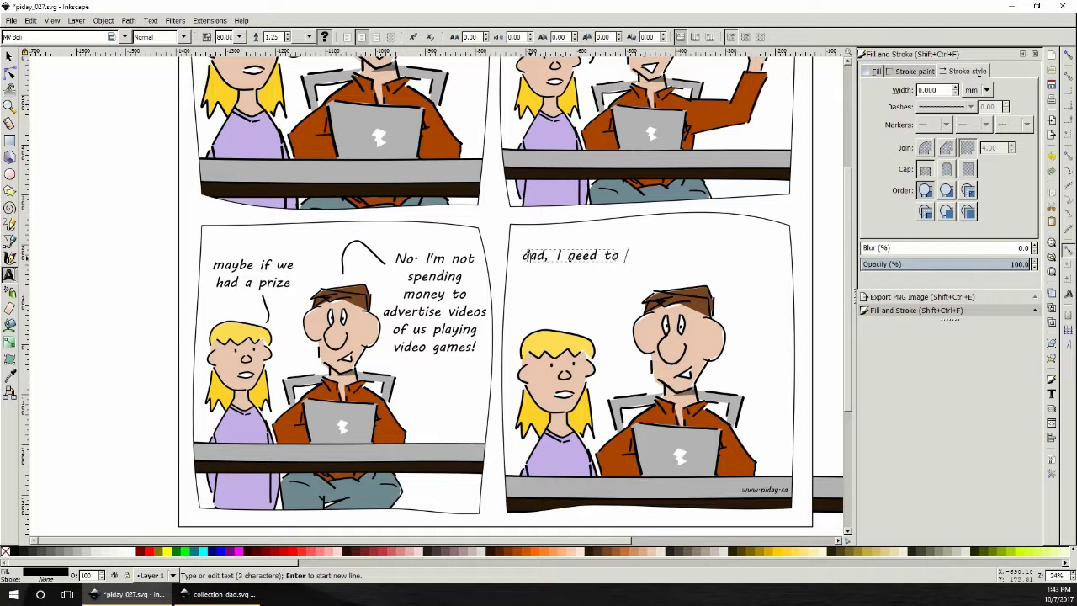
key("Return")
type("get")
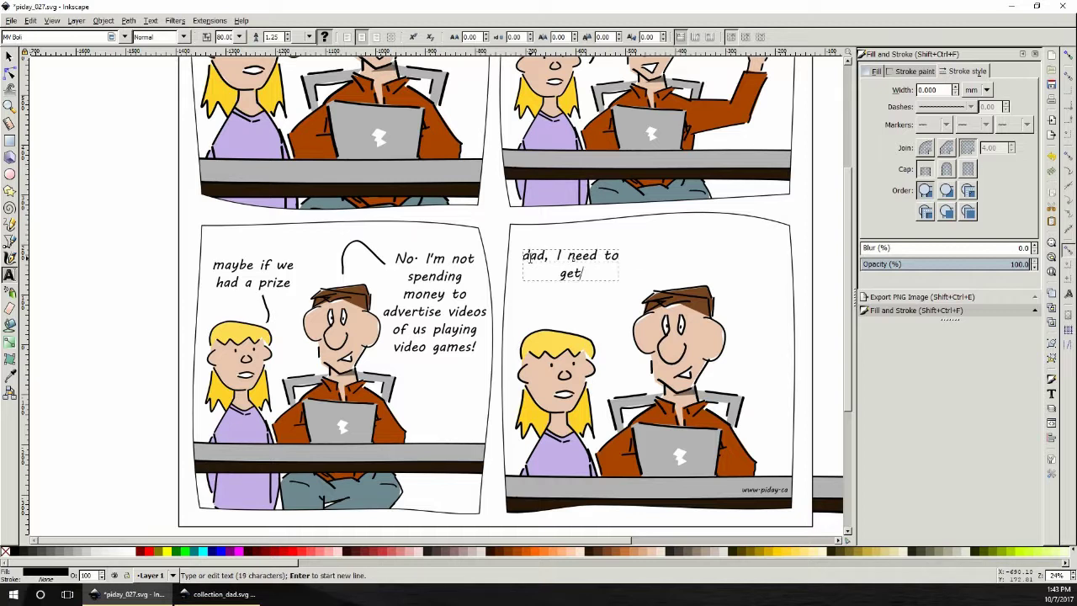
type(" famous soon ")
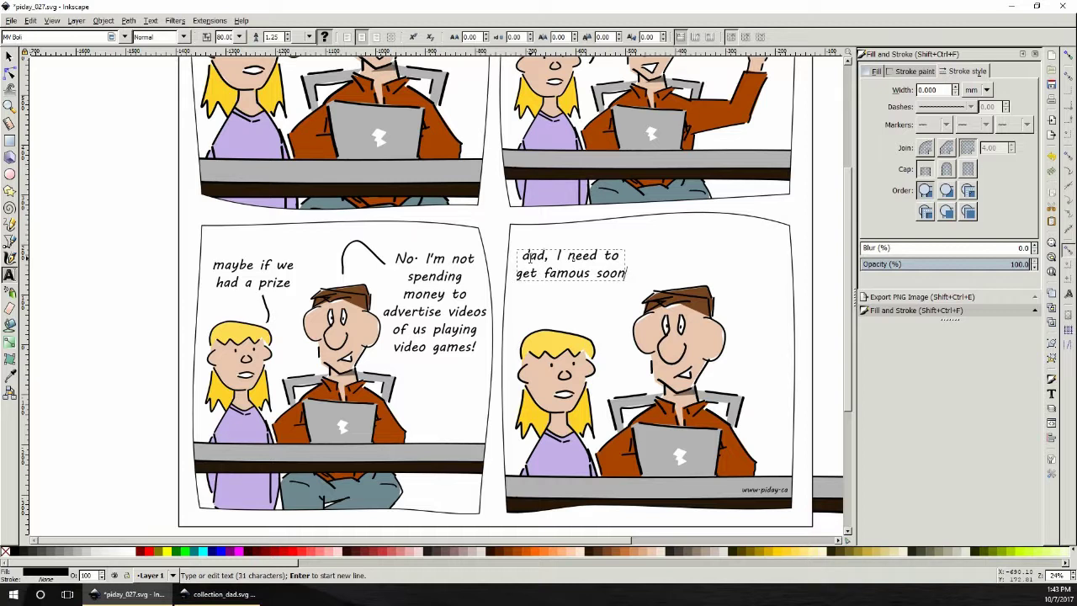
- Continue the girl's dialogue with the lines "or i'll just be", "another boring" and "grown up!", and move it slightly up and right, clear of her hair
type("or I")
key("BackSpace")
type("i'll just be")
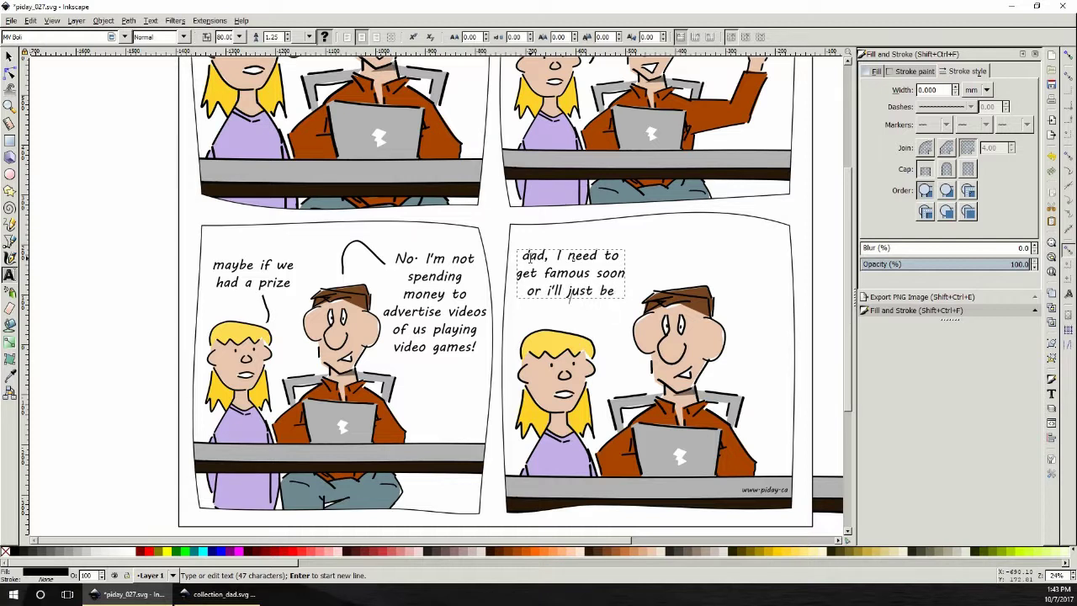
key("Return")
type("another bori")
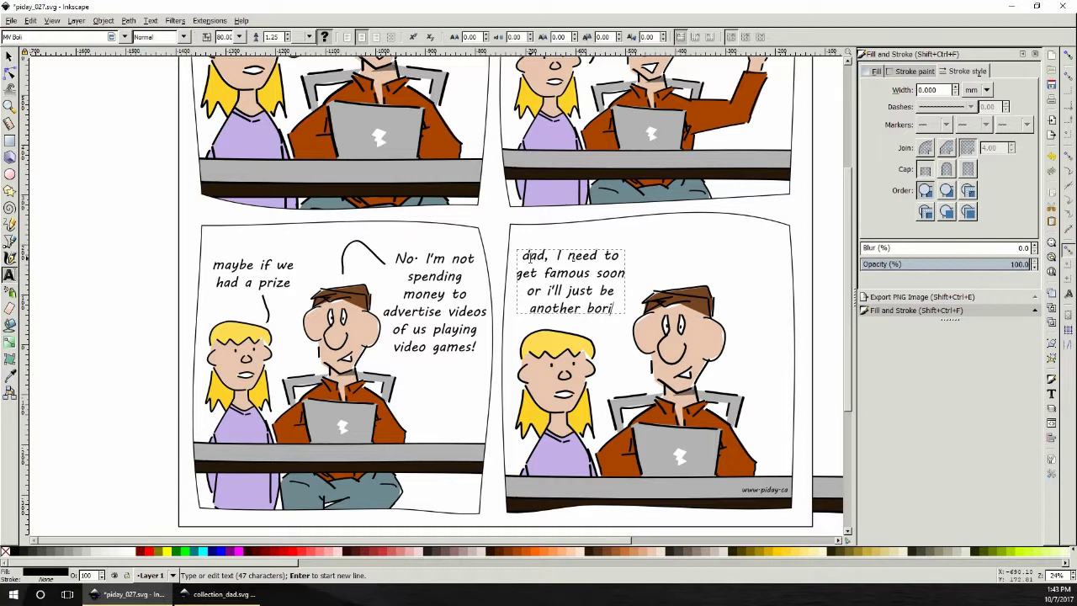
type("ng g")
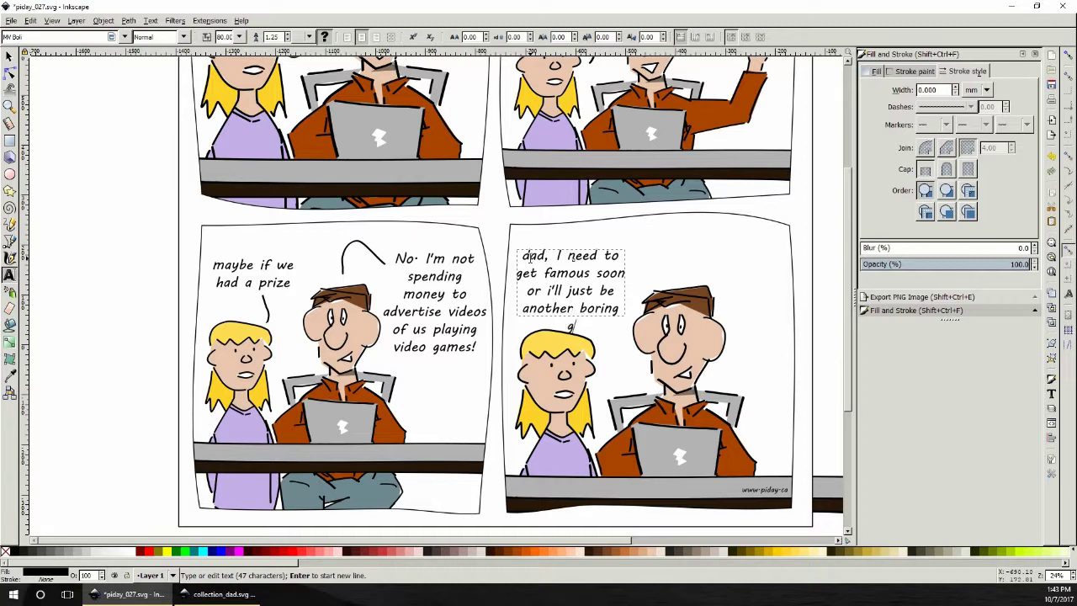
type("rown up!")
left_click(10, 56)
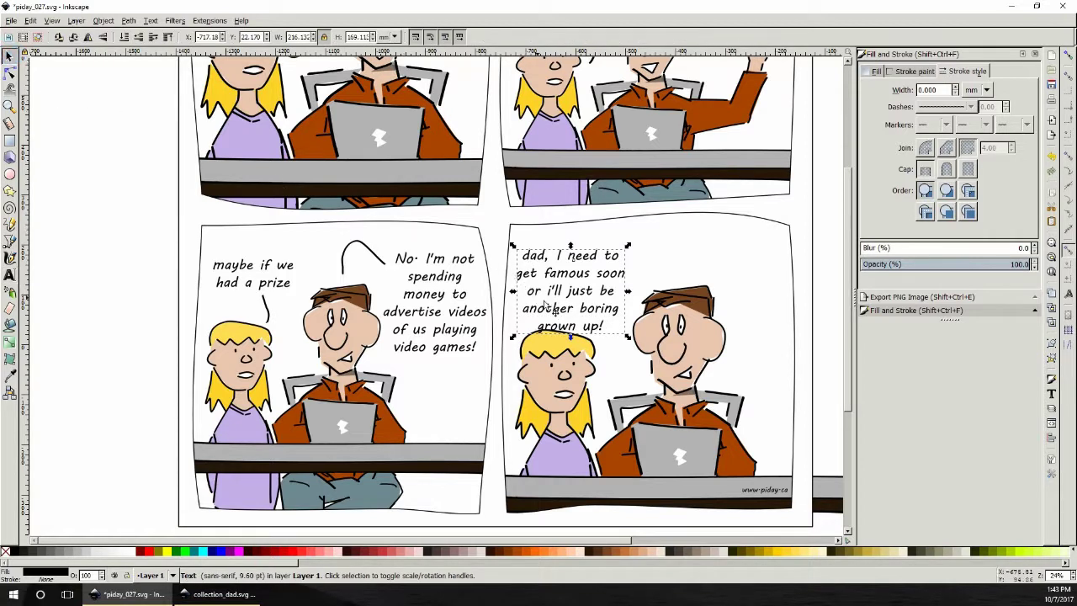
mouse_move(583, 316)
left_mouse_down()
mouse_move(603, 305)
mouse_move(596, 301)
left_mouse_up()
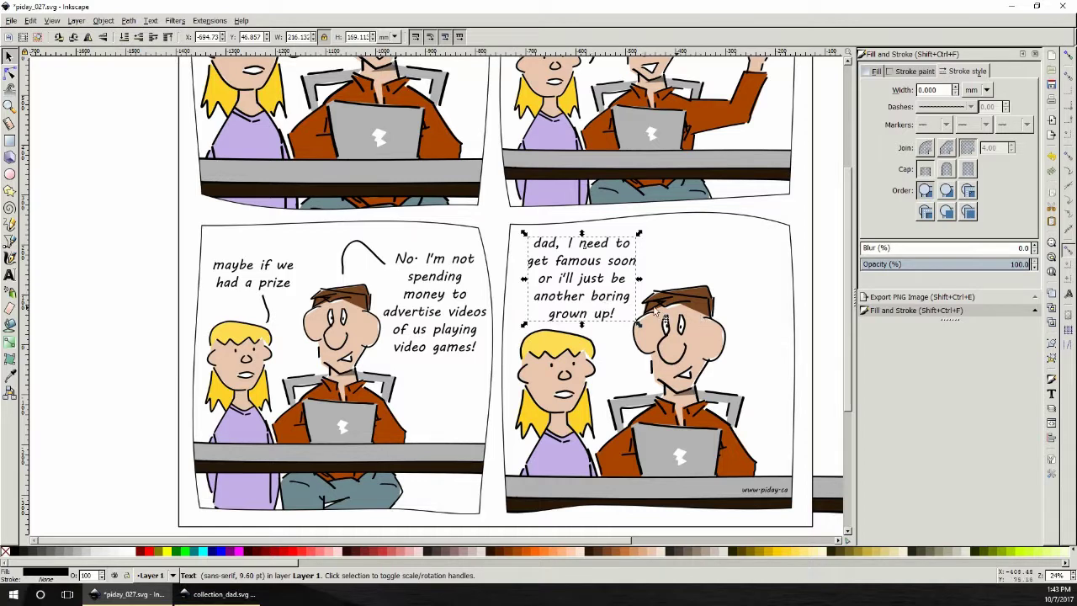
- Duplicate the third panel's "maybe if we had a prize" dialogue and place the copy above the dad in the fourth panel
right_click(276, 285)
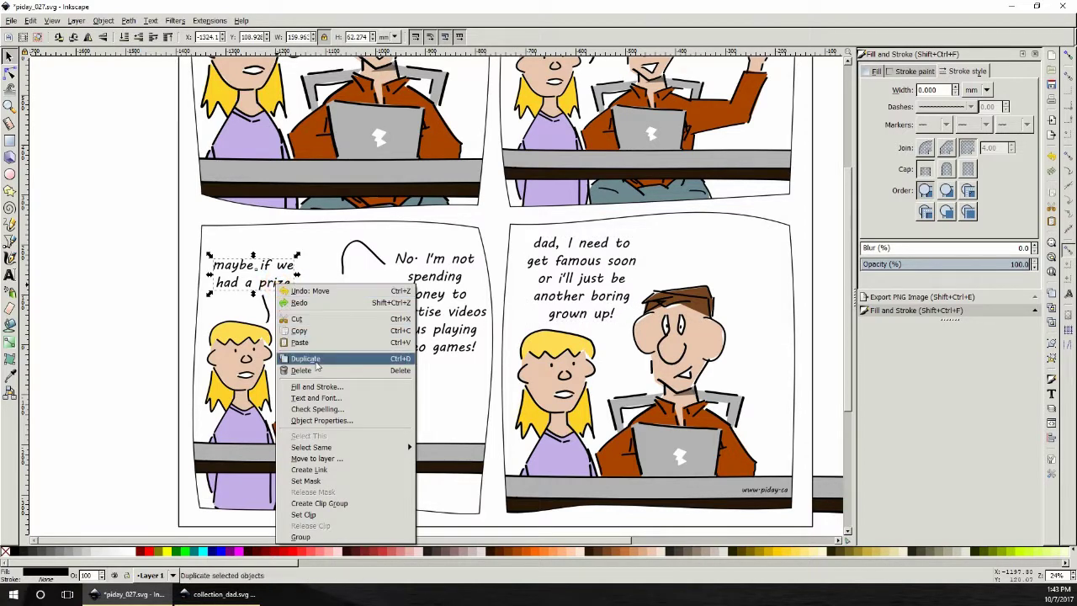
left_click(306, 358)
left_click_drag(286, 285, 765, 255)
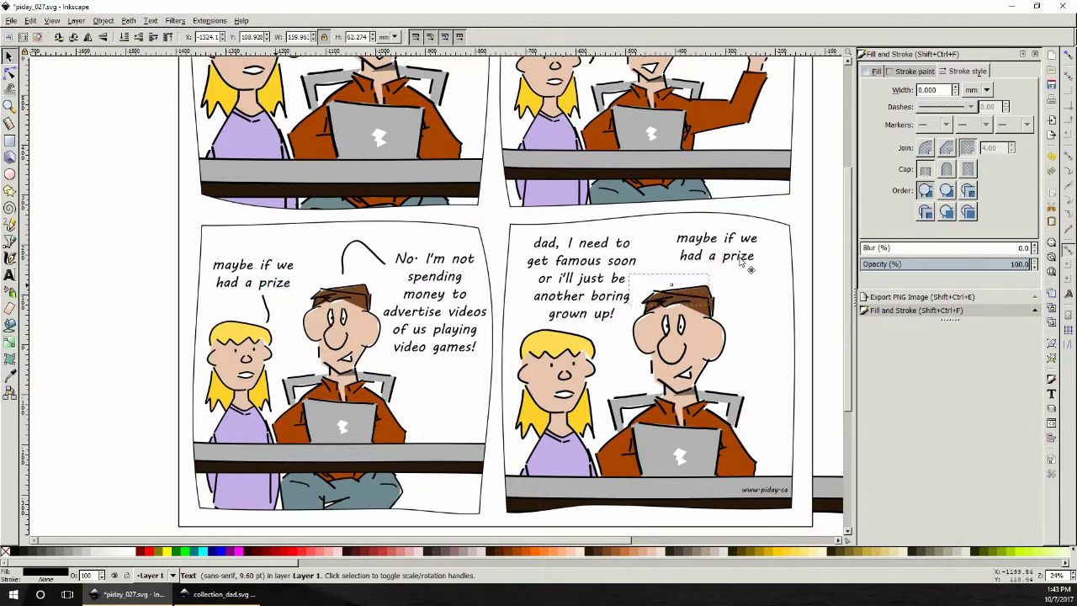
- Replace the dad's copied dialogue in the fourth panel with "I think" and "I'll risk it." on two lines, and move it slightly down and right
left_click(10, 274)
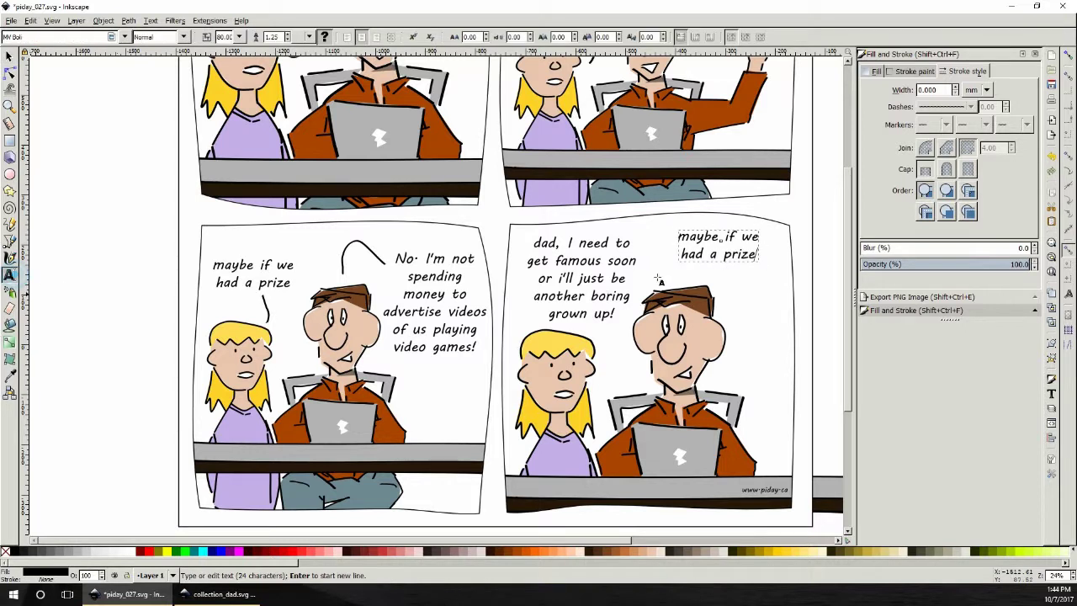
left_click_drag(680, 237, 779, 252)
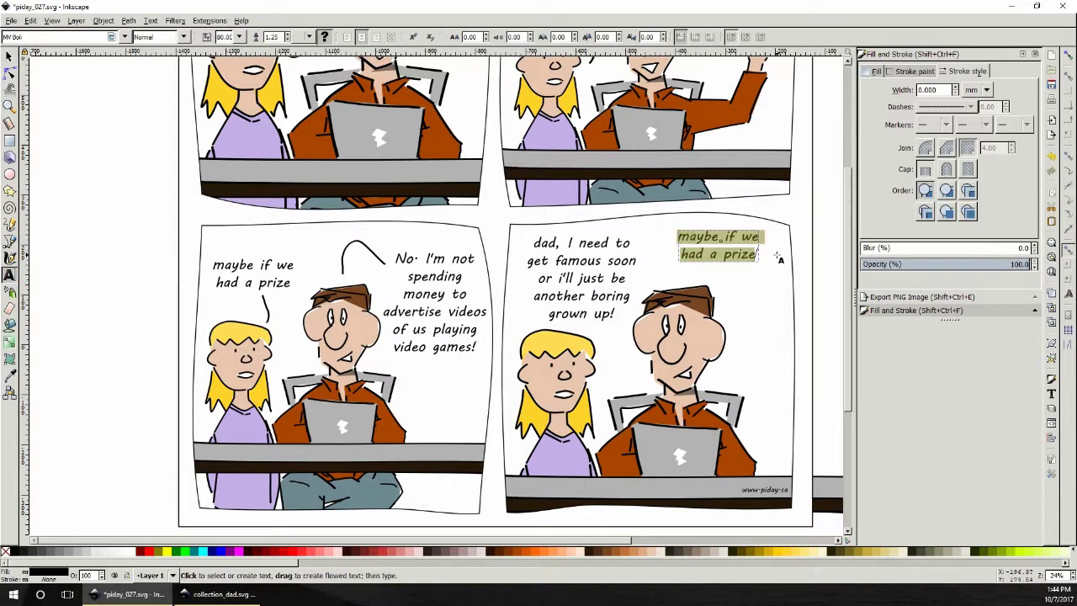
key("BackSpace")
type("I think ")
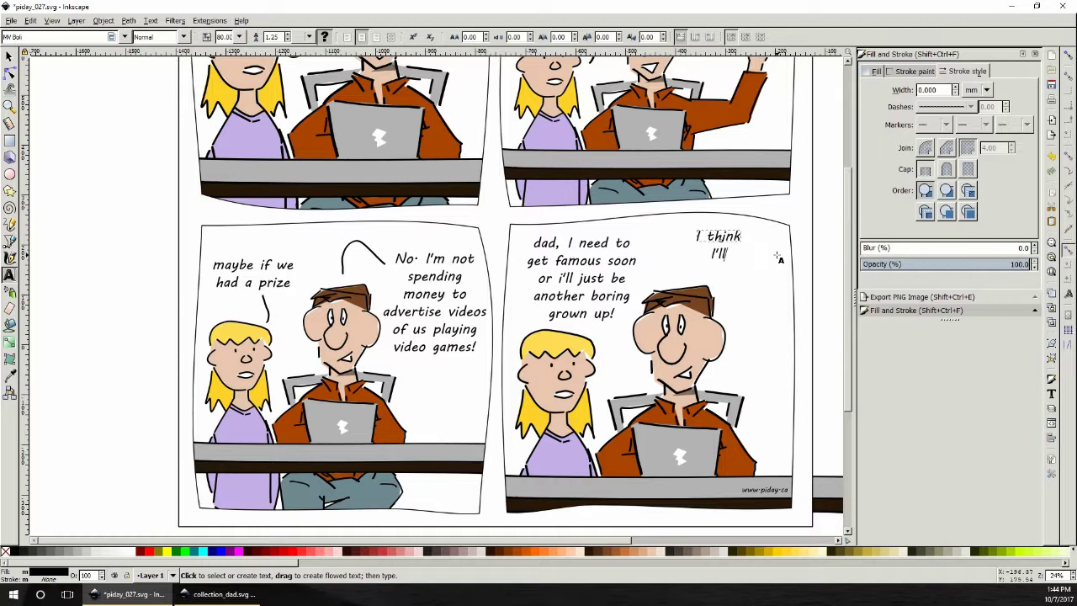
type("I'll risk it!")
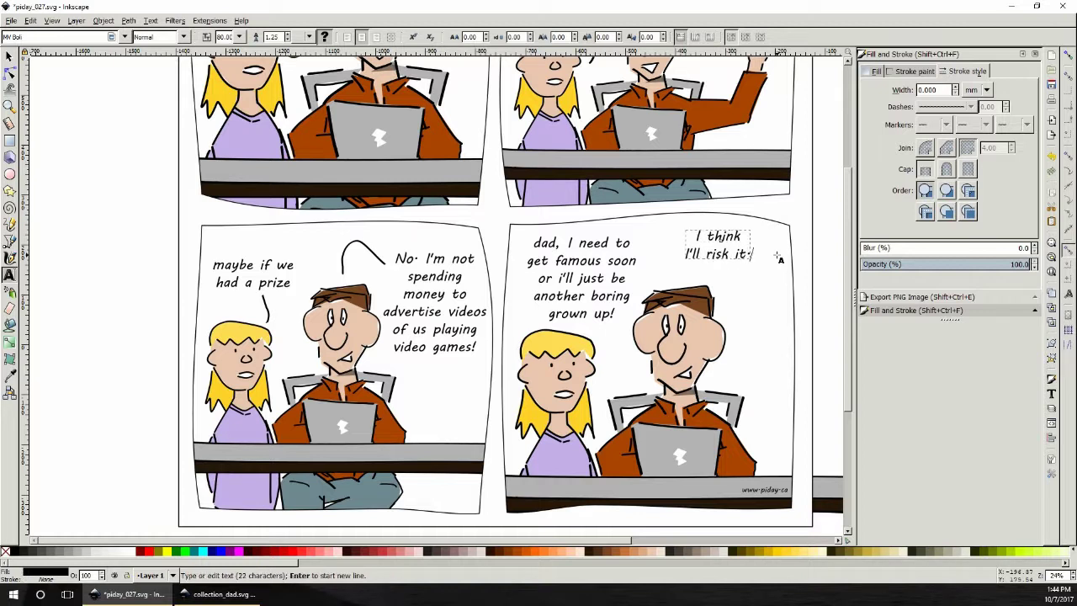
left_click(9, 55)
left_click_drag(724, 256, 735, 267)
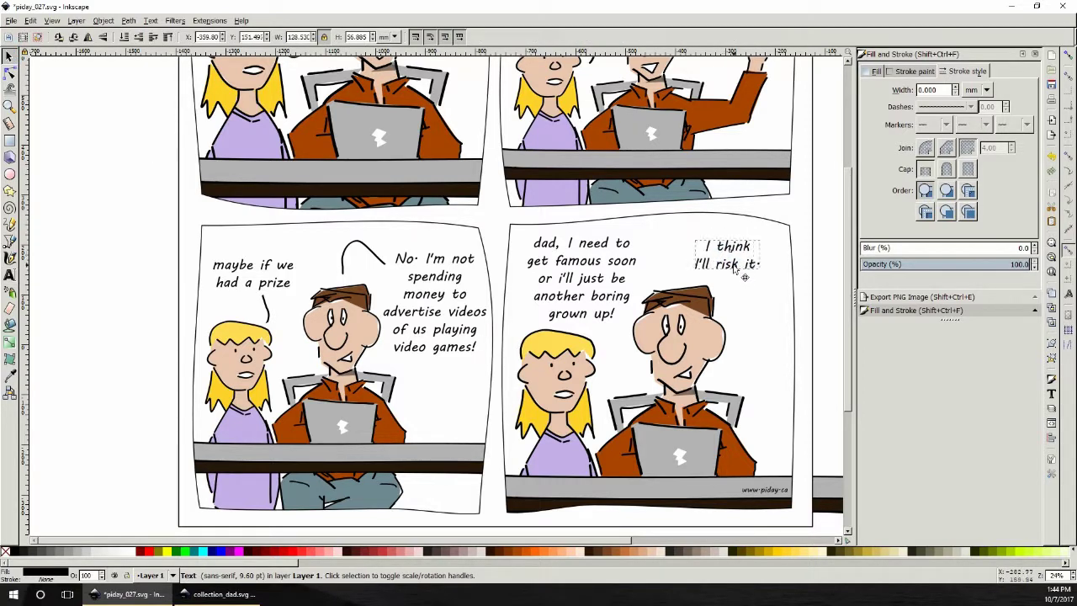
- Draw curved calligraphic speech lines linking the girl and the dad to their dialogue in the fourth panel
left_click(9, 257)
left_click_drag(609, 328, 606, 387)
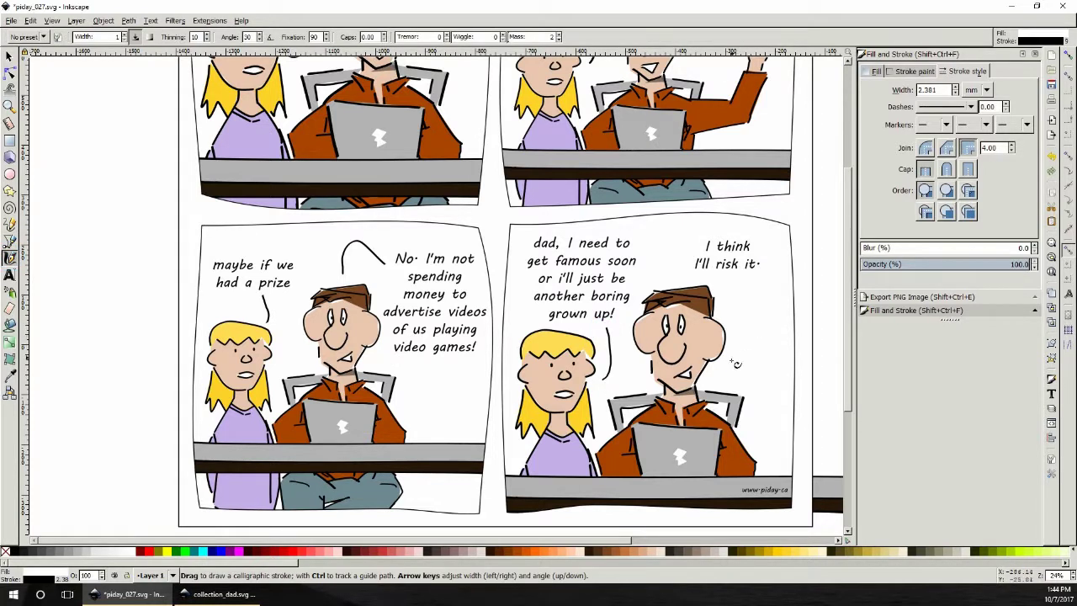
left_click_drag(736, 364, 749, 284)
- Enlarge the word "famous" in the girl's fourth-panel dialogue to font size 100
left_click(10, 275)
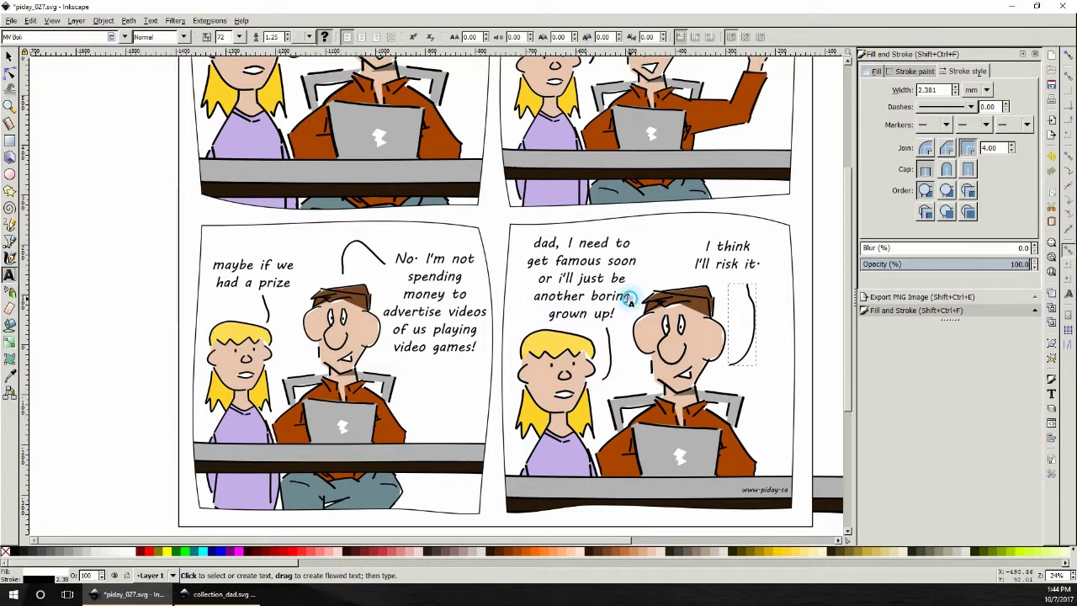
double_click(556, 262)
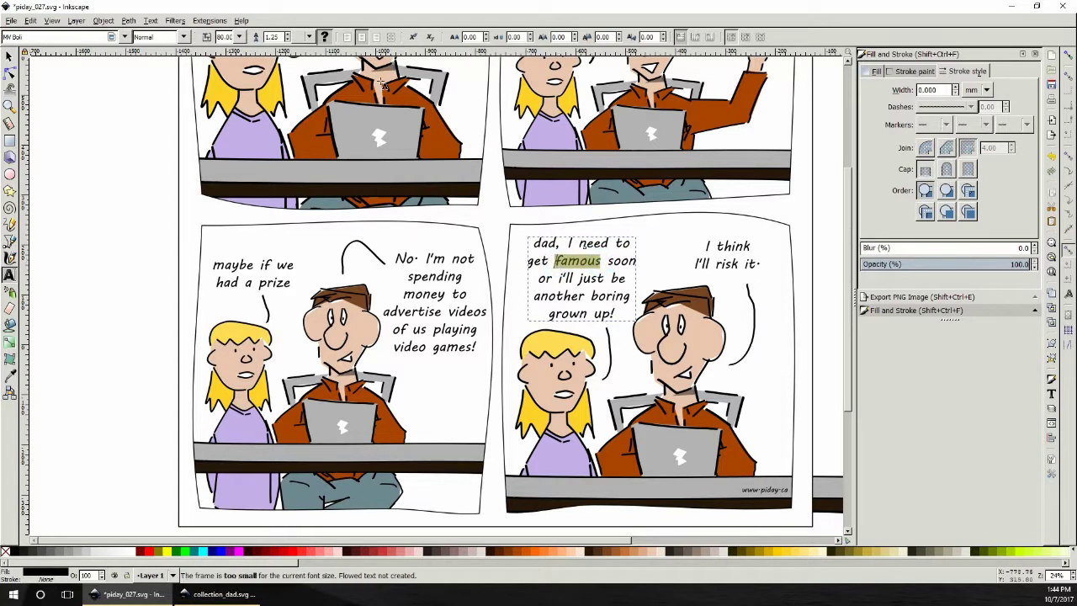
left_click(221, 37)
key("Return")
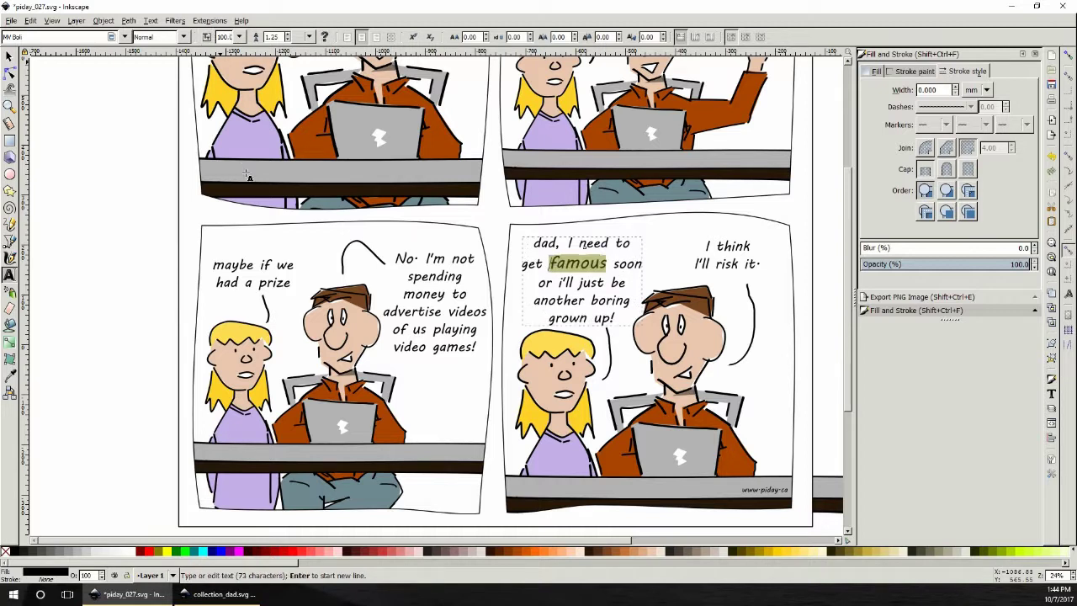
- Enlarge the words "prize" and "money" in the third panel's dialogue to font size 100
double_click(274, 283)
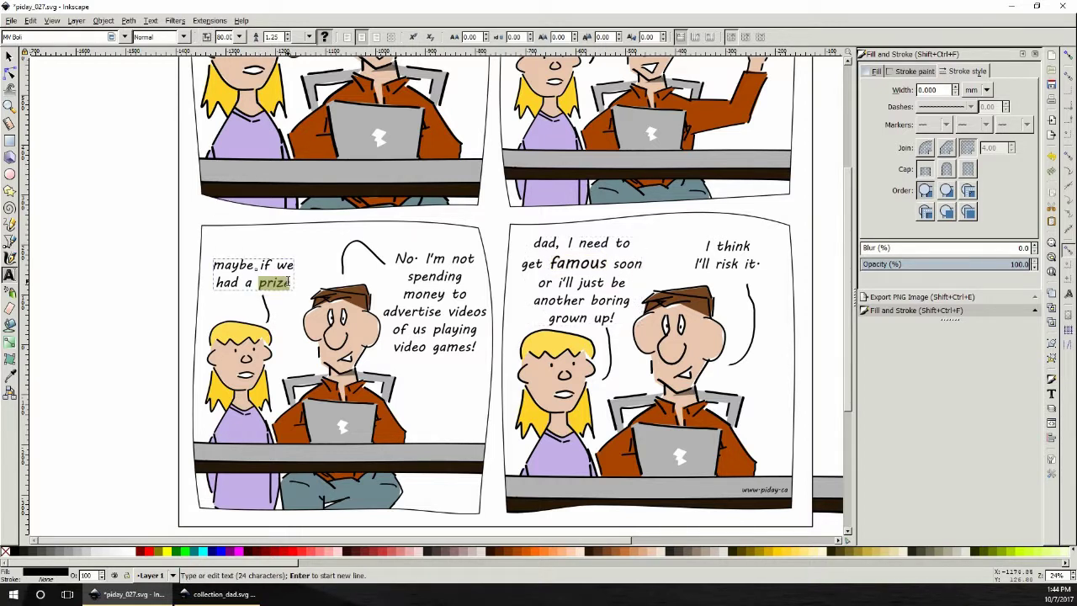
left_click(223, 37)
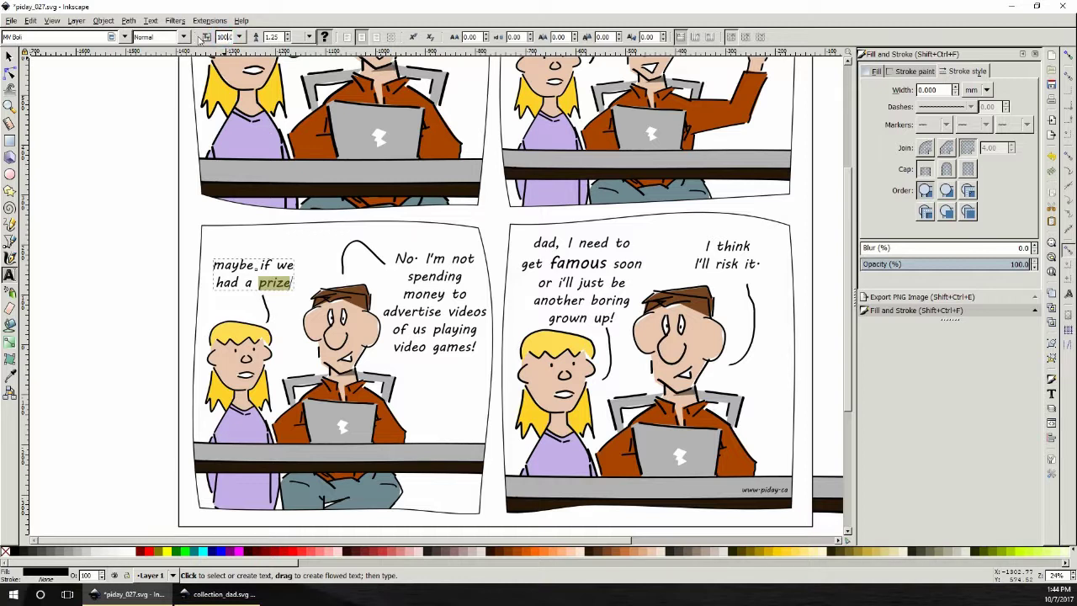
key("Return")
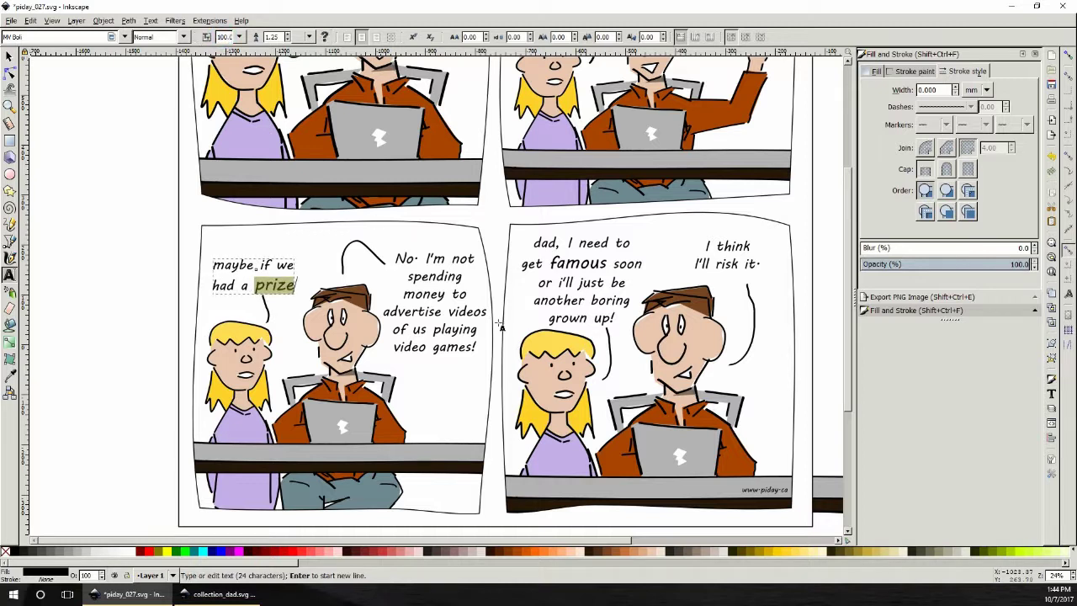
double_click(441, 293)
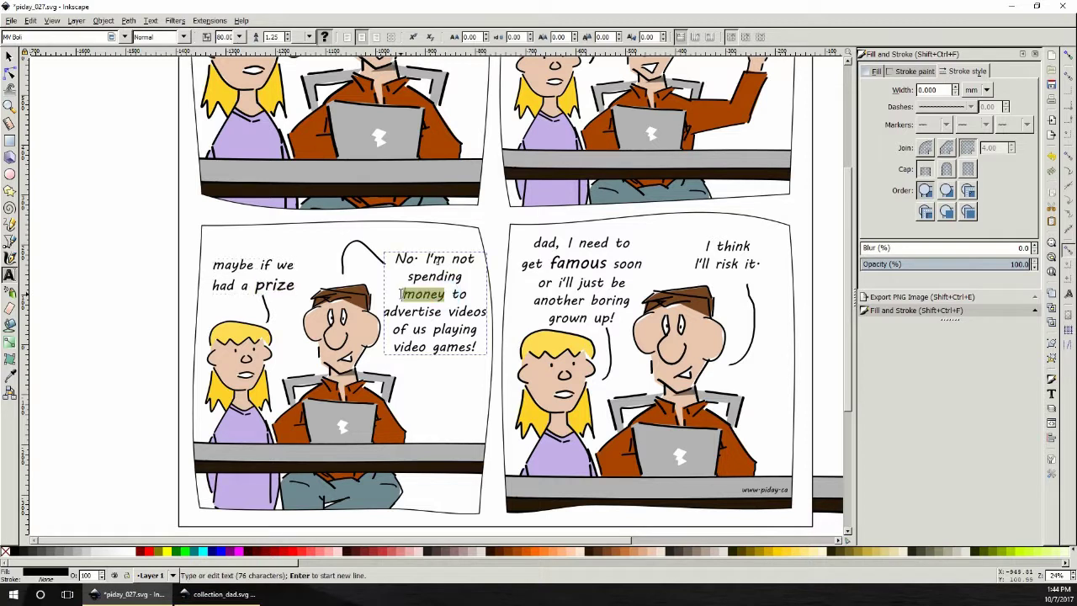
left_click(223, 37)
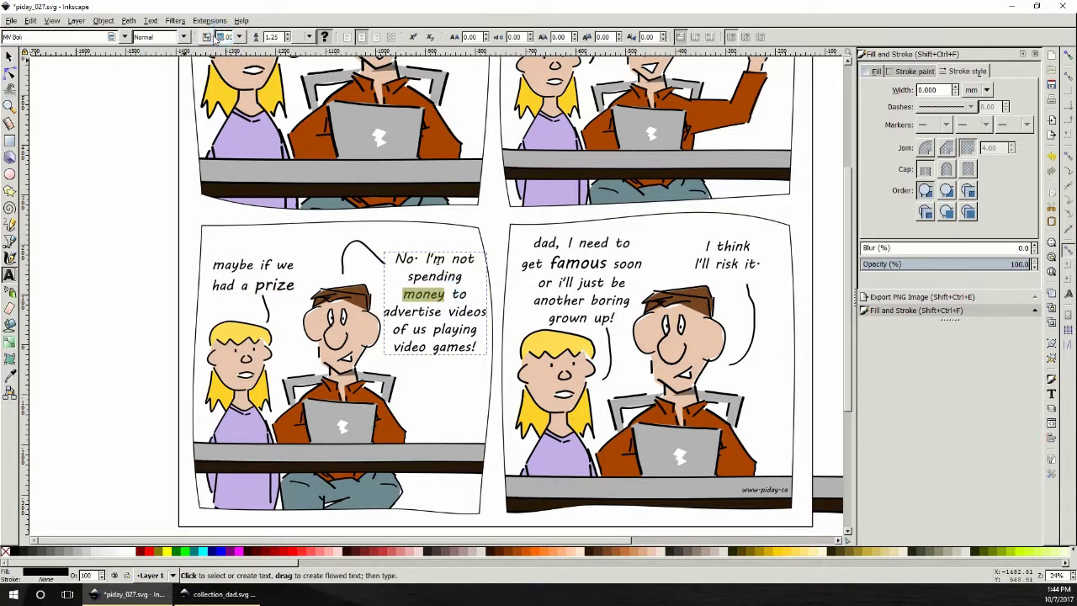
type("100")
key("Return")
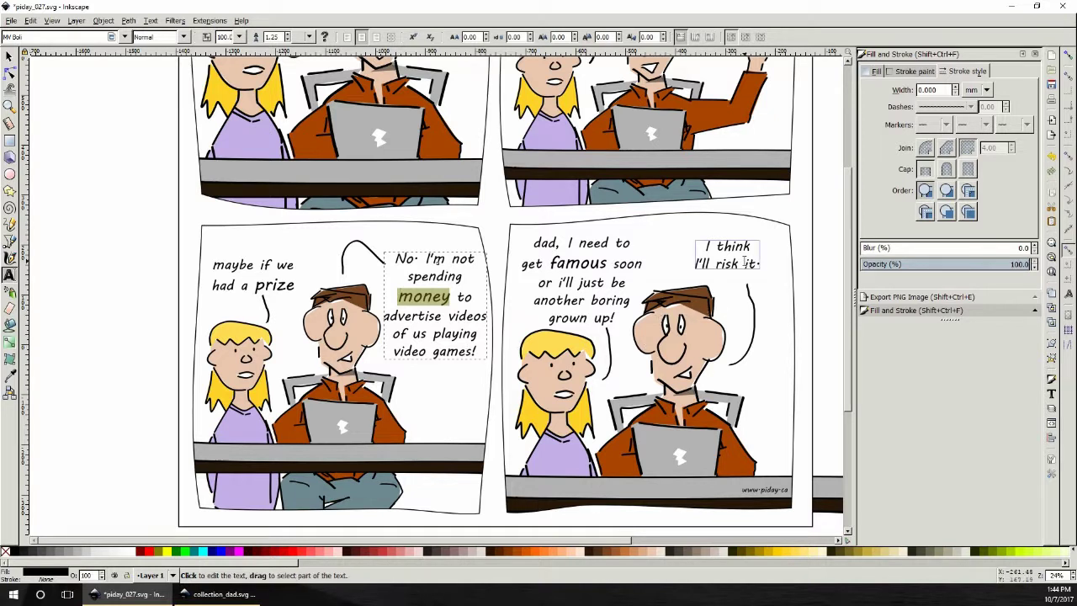
- Reduce the dad's "I think I'll risk it." text to font size 70 and move it slightly down toward its speech line
left_click_drag(763, 262, 705, 247)
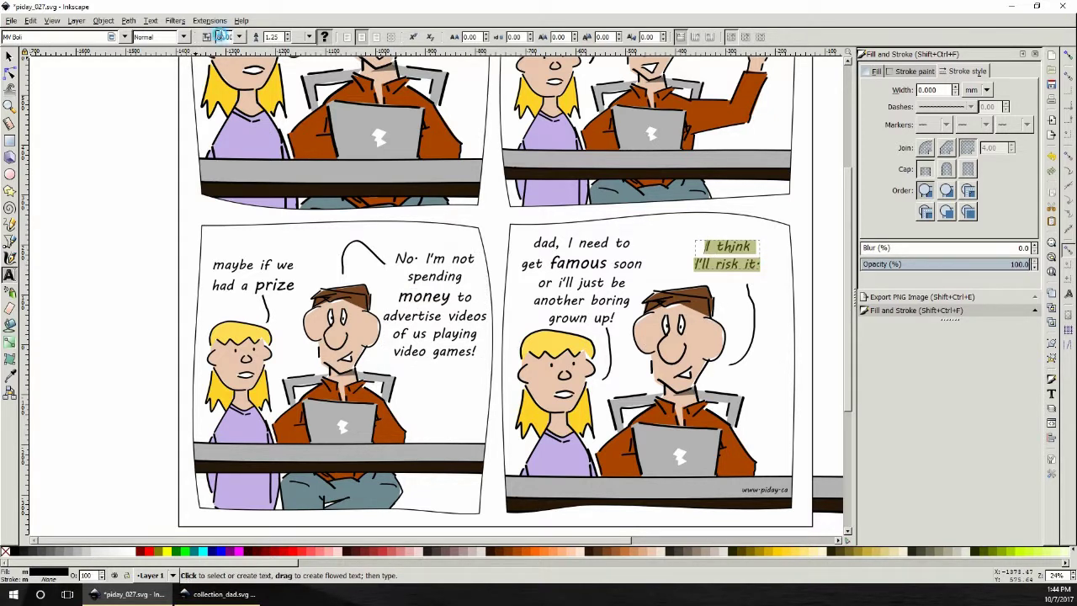
key("Return")
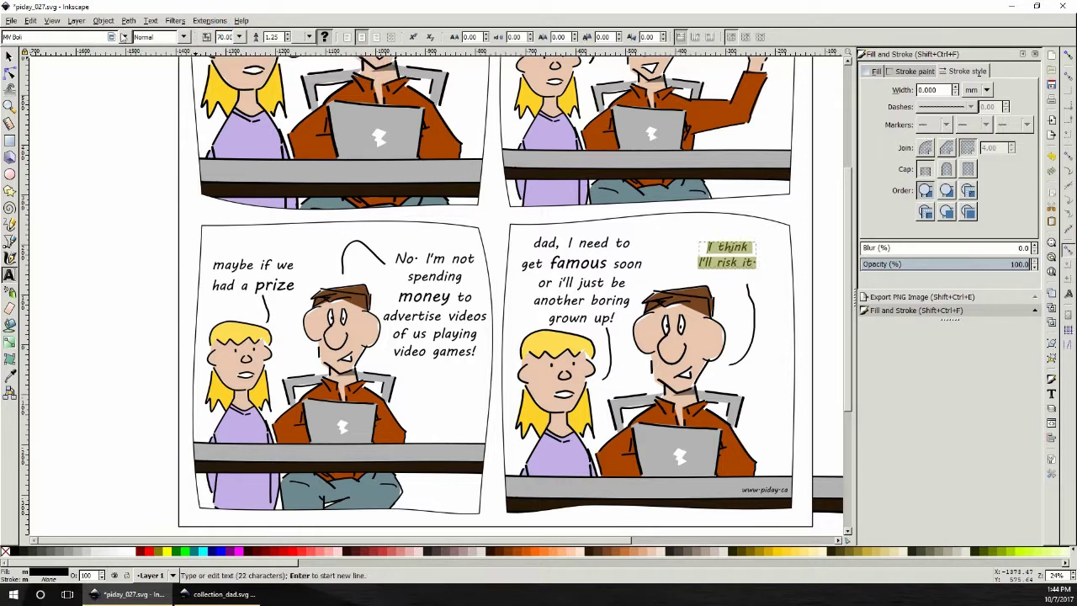
left_click(8, 56)
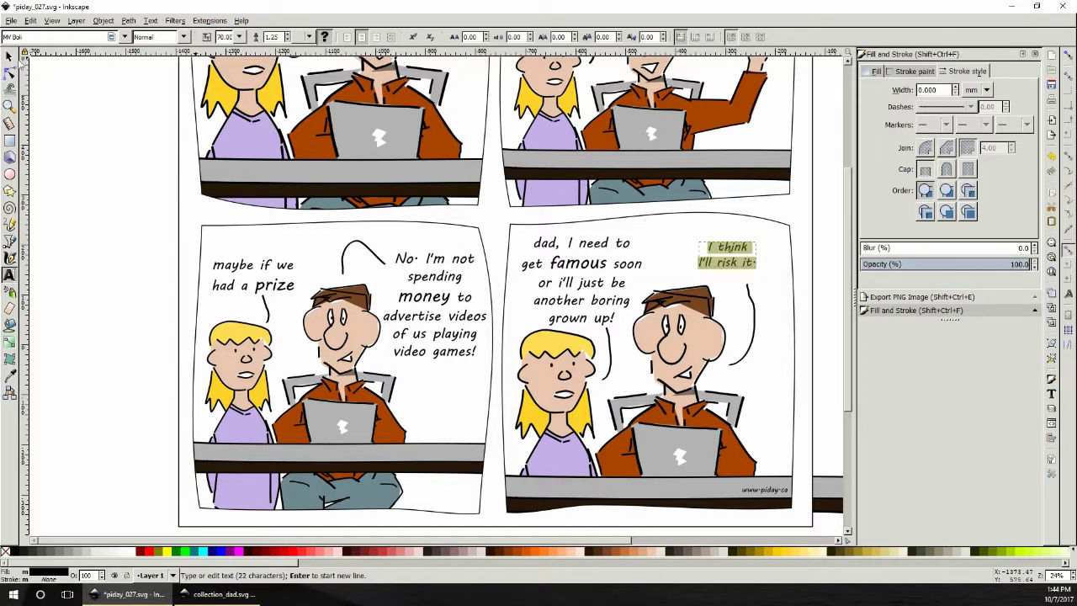
left_click(750, 265)
left_click(782, 324)
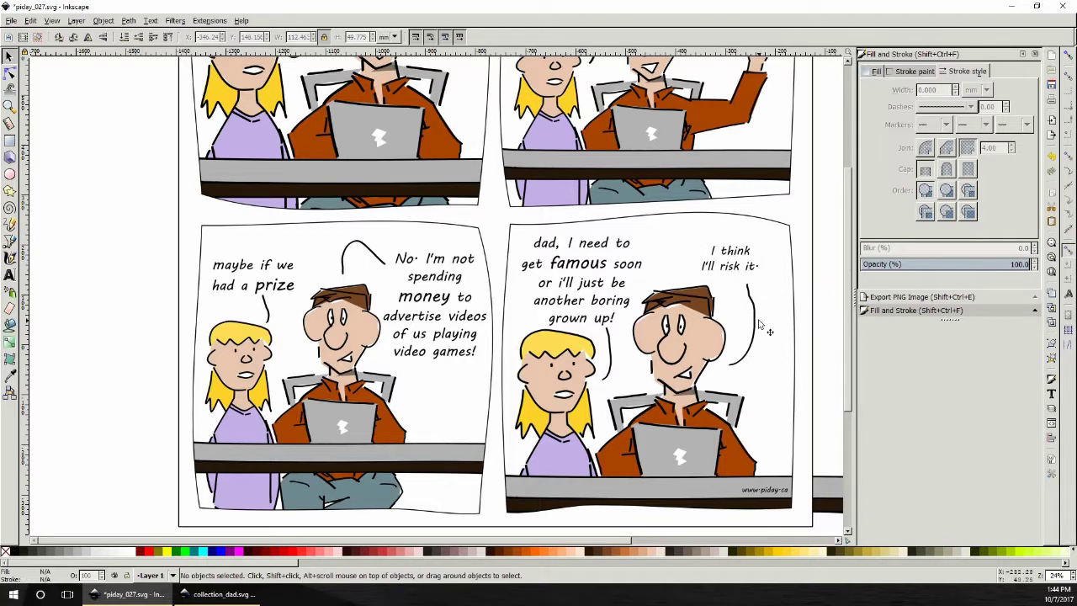
- Check the dialogue across the four panels and move the girl's fourth-panel text slightly up
scroll(695, 326, "up", 4)
scroll(694, 324, "up", 1)
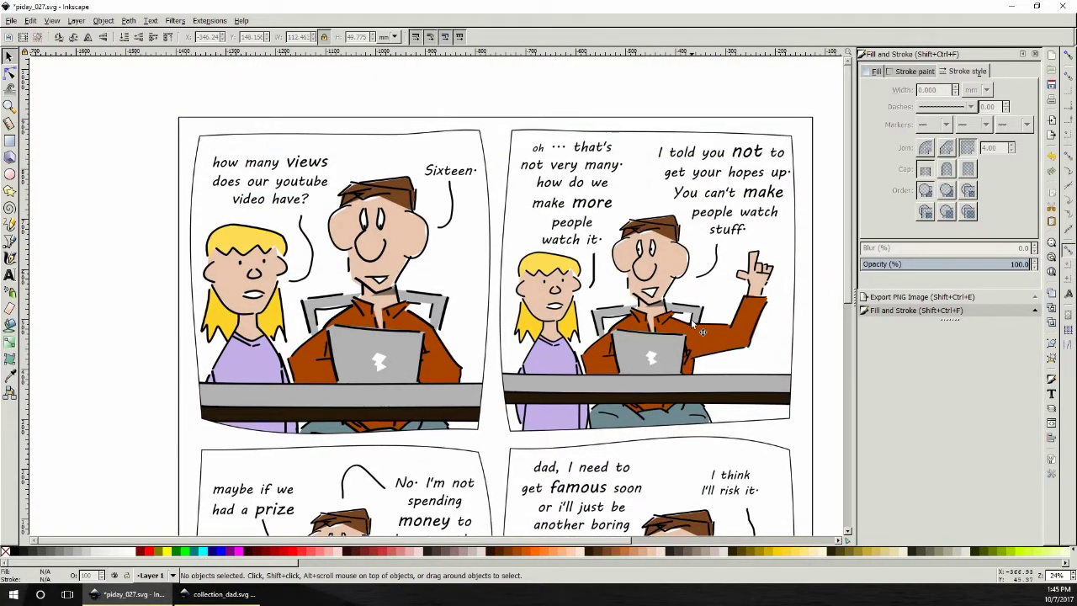
scroll(691, 321, "down", 3)
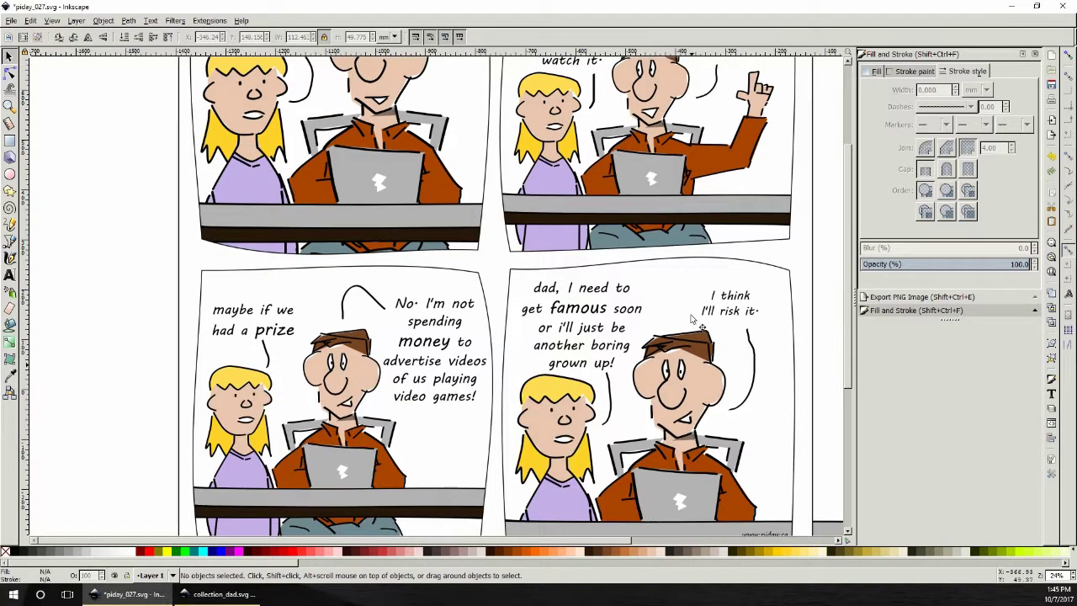
left_click(624, 334)
left_click_drag(624, 334, 617, 329)
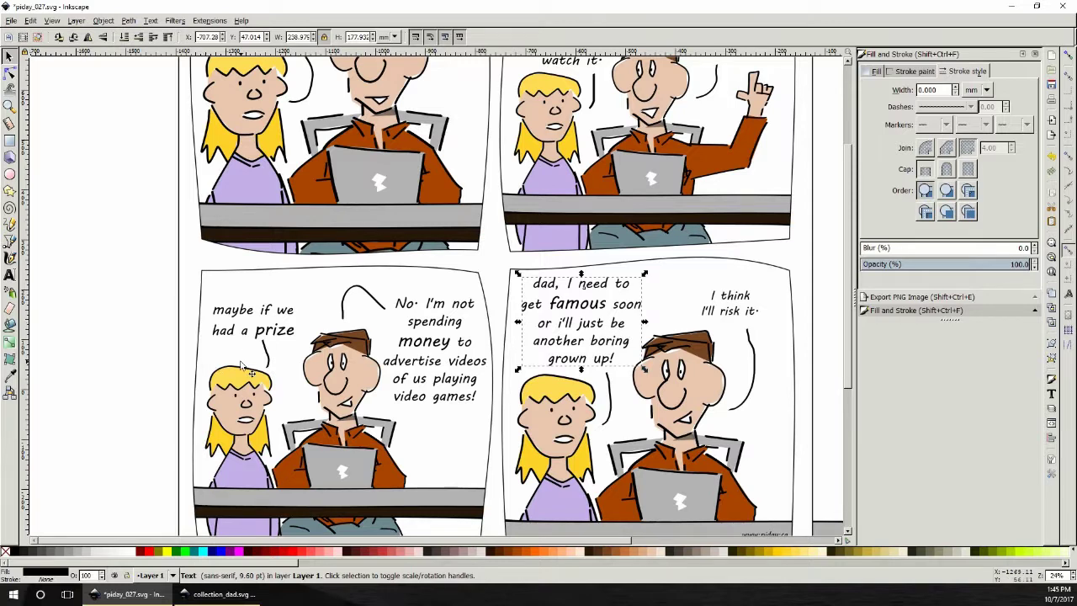
- Deselect the dialogue and save the comic file
left_click(101, 266)
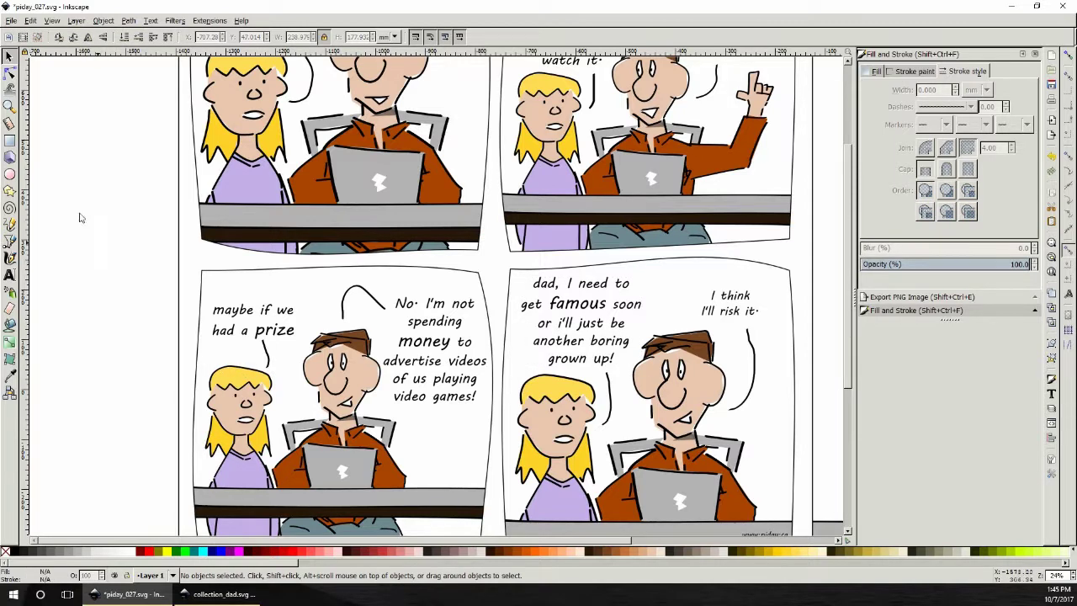
left_click(20, 22)
left_click(35, 88)
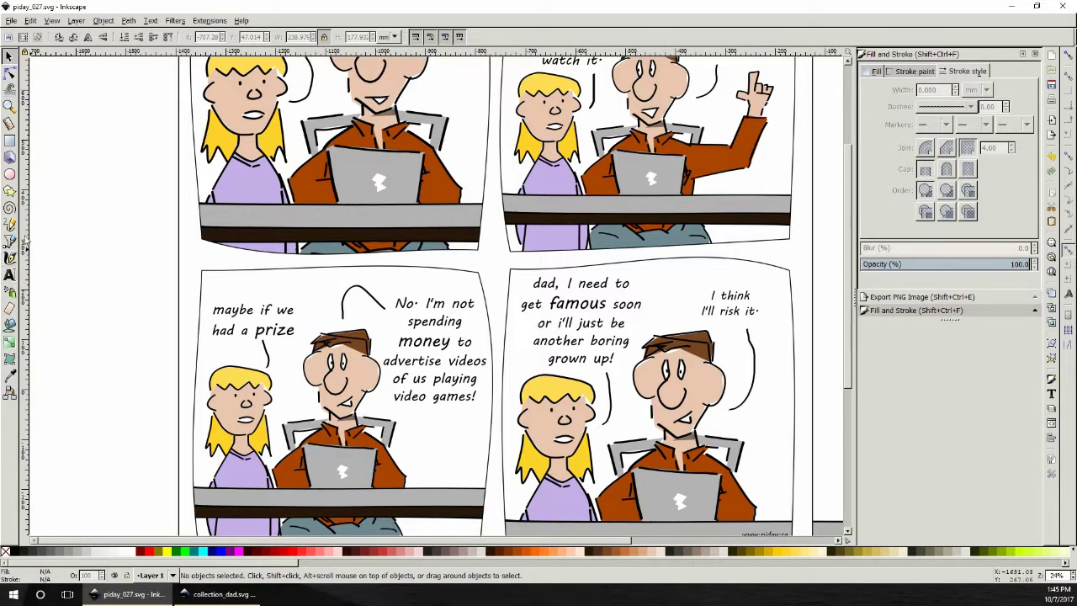
- Ungroup the character drawings of the third and fourth panels, and clear the selection
left_click(333, 391)
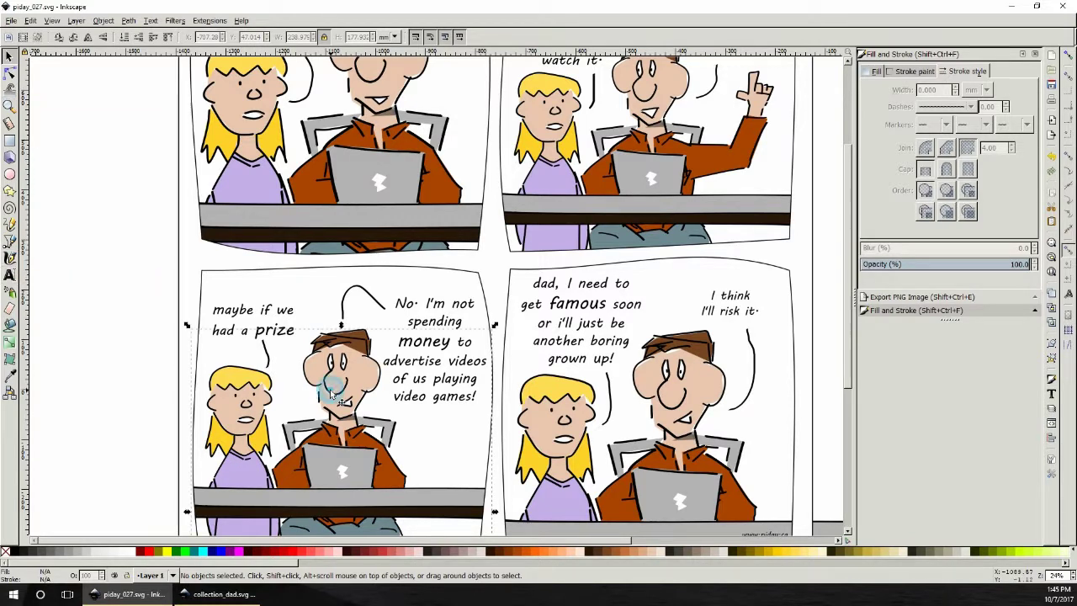
left_click(103, 21)
left_click(134, 113)
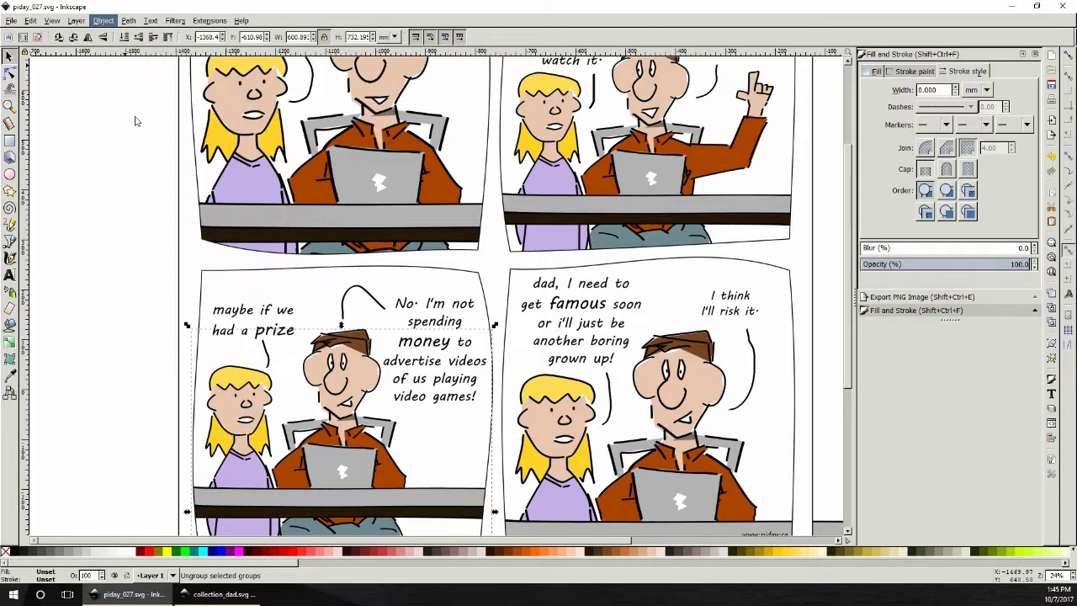
left_click(686, 388)
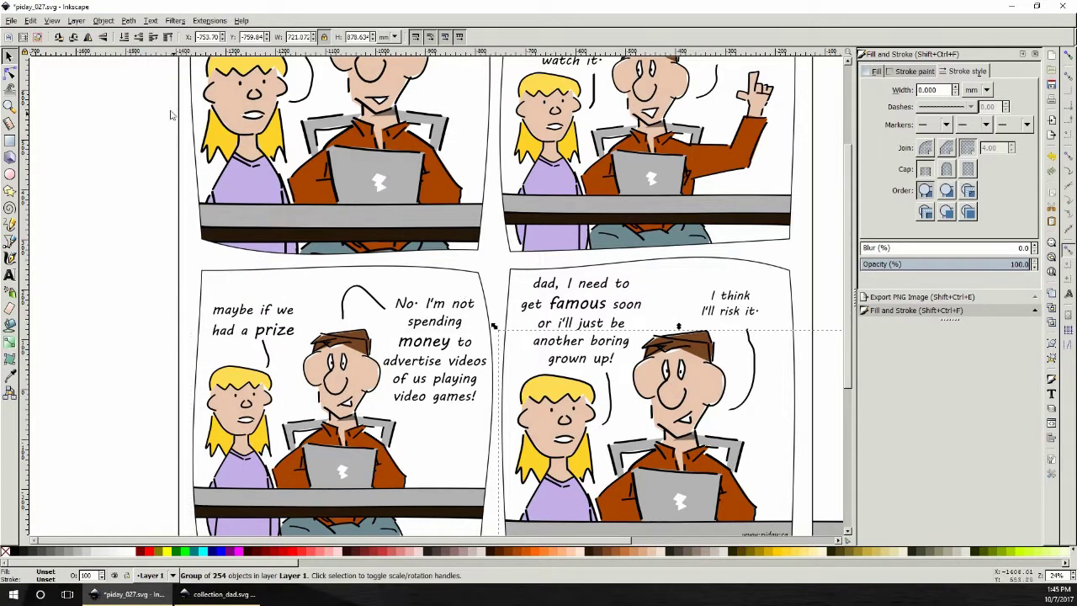
left_click(103, 20)
left_click(131, 118)
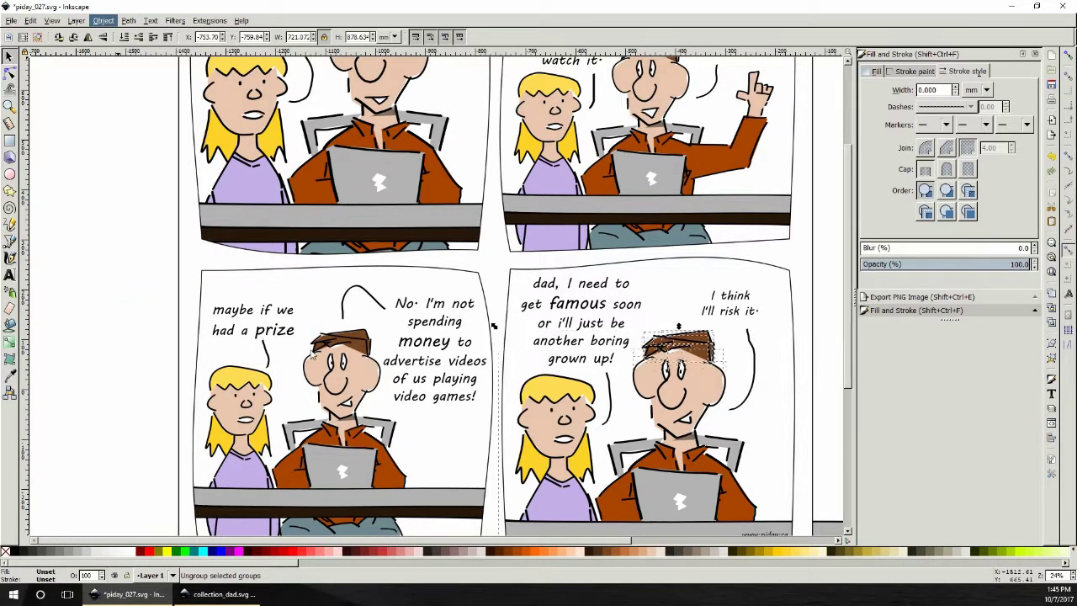
key("Escape")
- Delete the paths that form the dad's mouth in the third panel
scroll(311, 358, "down", 2)
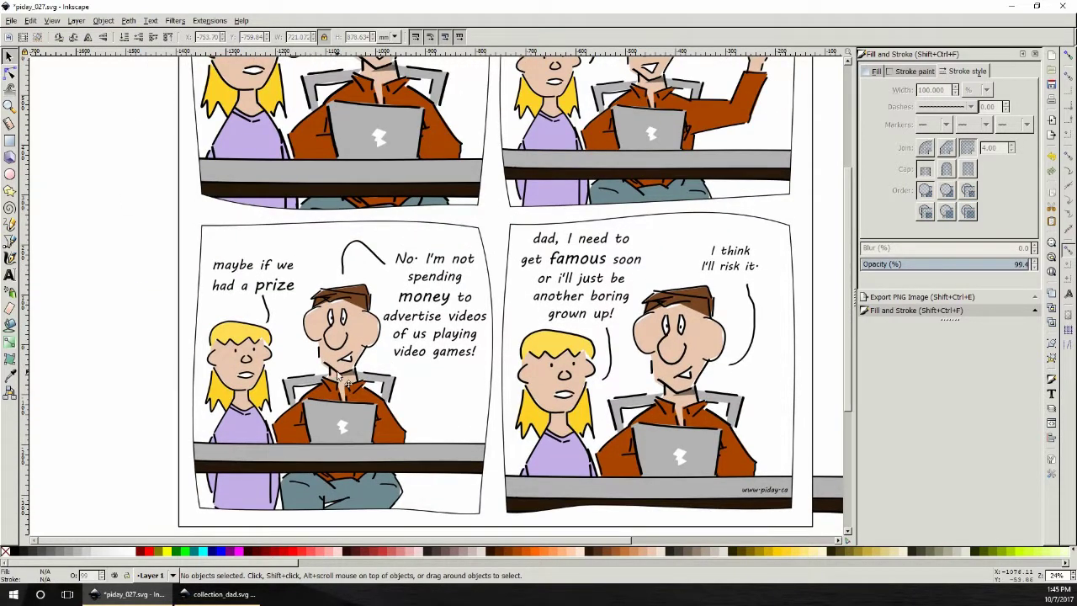
left_click(341, 370)
left_click(353, 362)
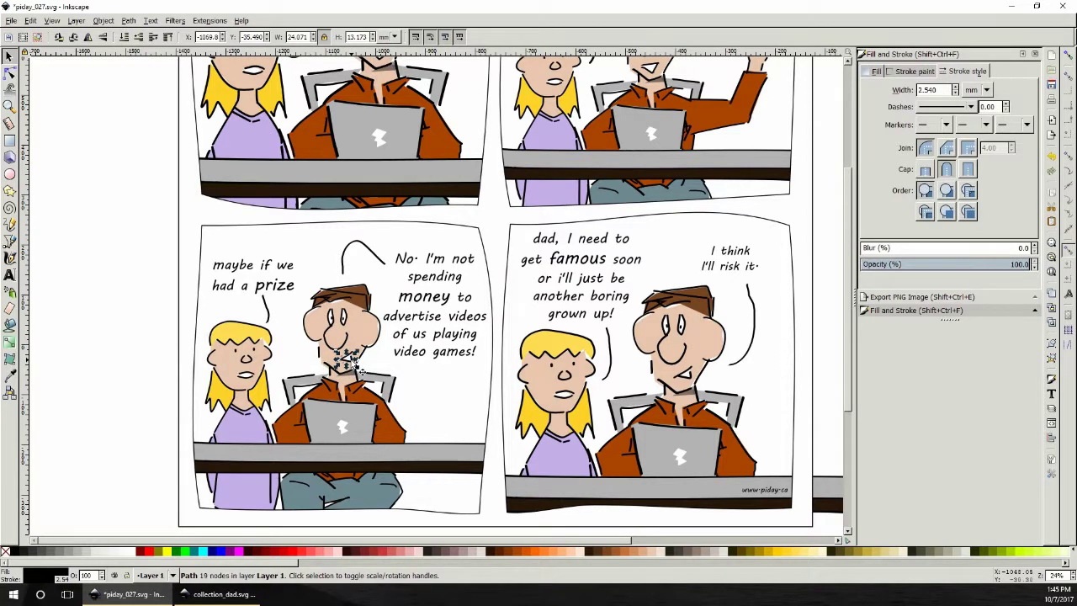
left_click(353, 363, "alt")
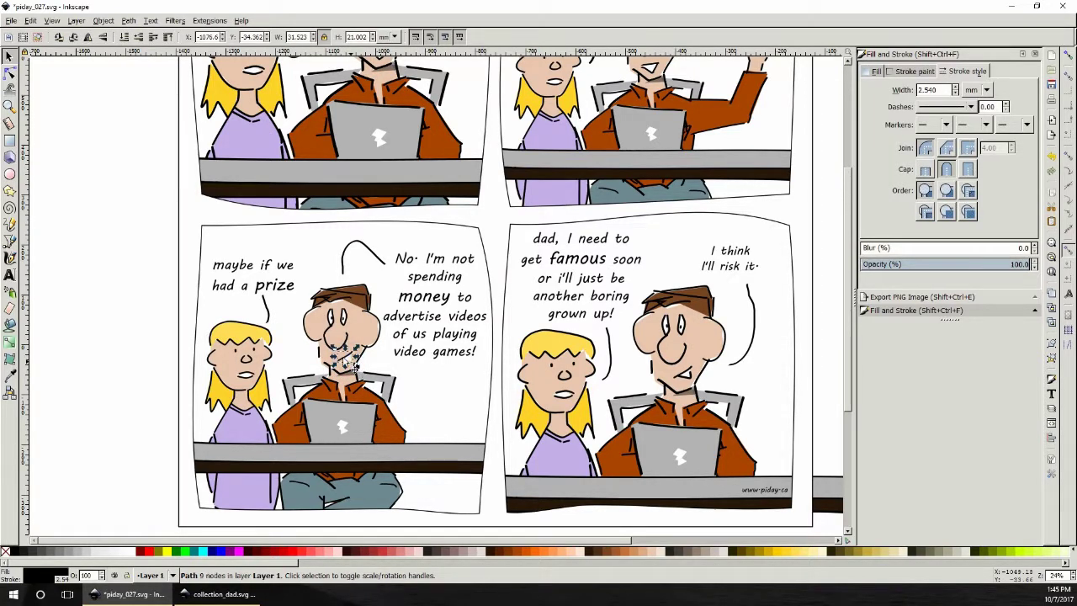
key("Delete")
left_click(351, 361)
key("Delete")
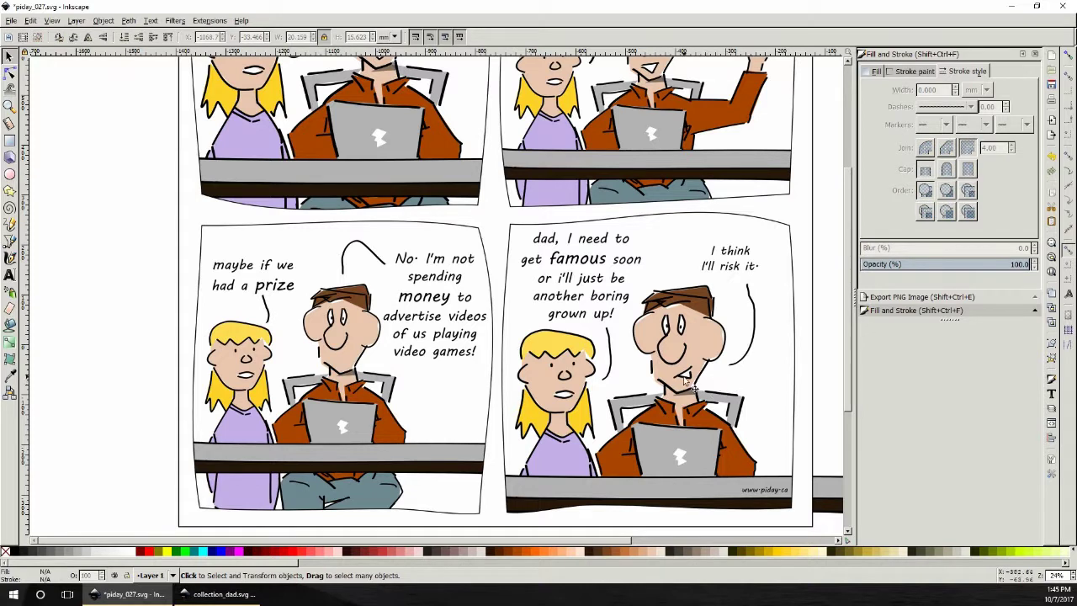
- Delete the paths that form the dad's mouth in the fourth panel
left_click(686, 383)
key("Escape")
left_click(689, 383)
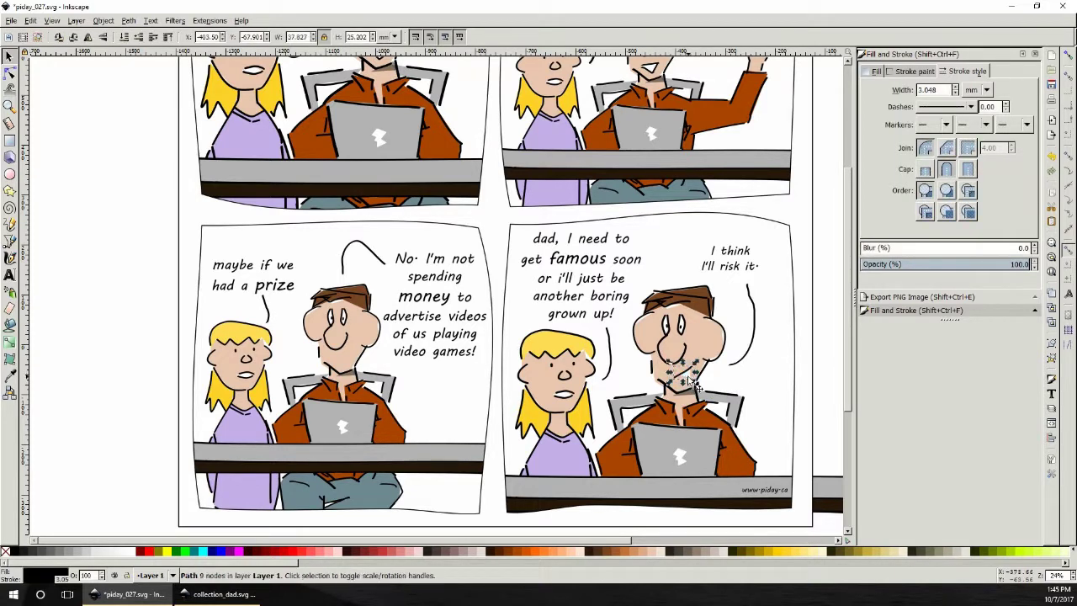
key("Delete")
left_click(686, 380)
key("Delete")
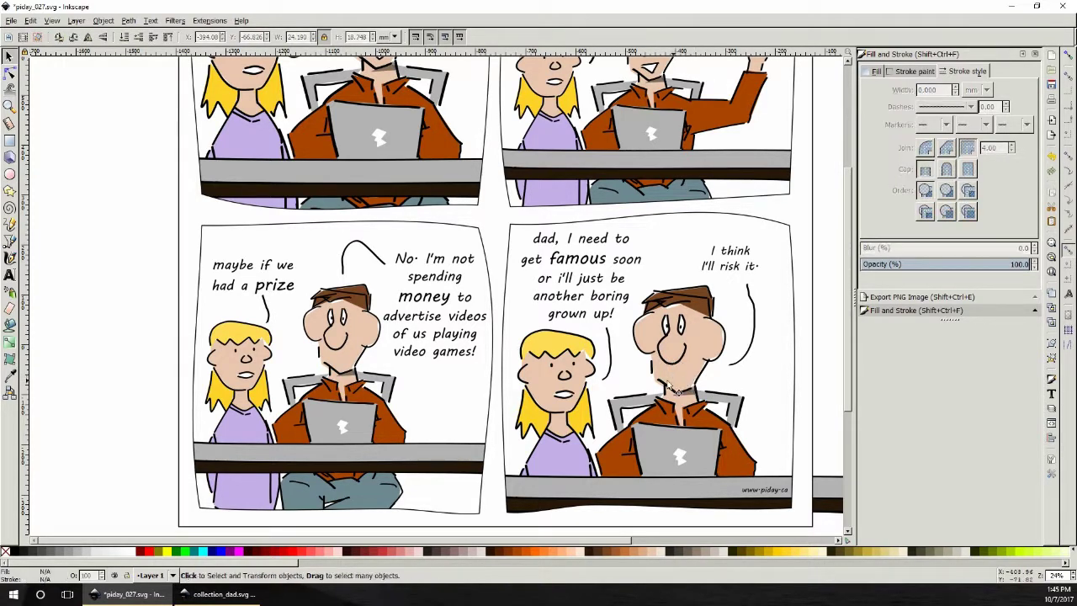
- Shift both of the dad's pupils slightly upward inside his eyes in the fourth panel
left_click(9, 105)
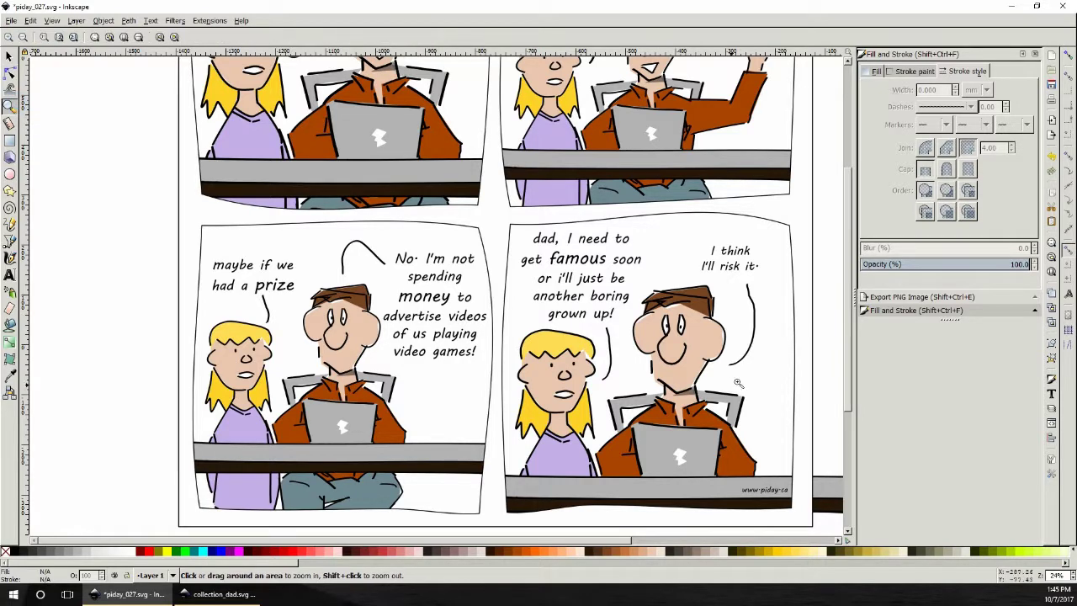
left_click(703, 343)
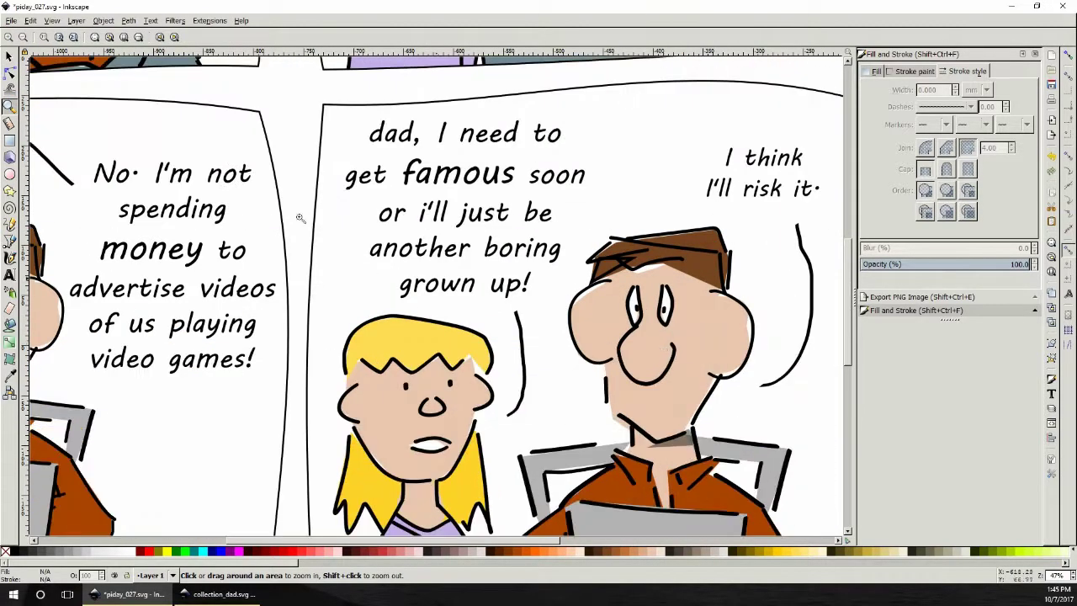
left_click(8, 56)
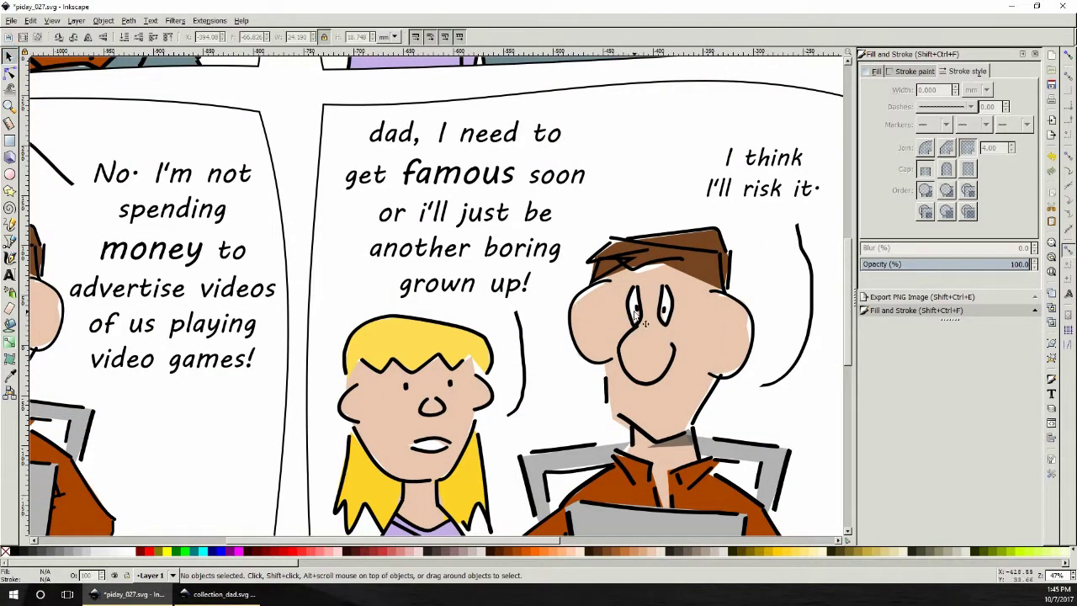
left_click(636, 299)
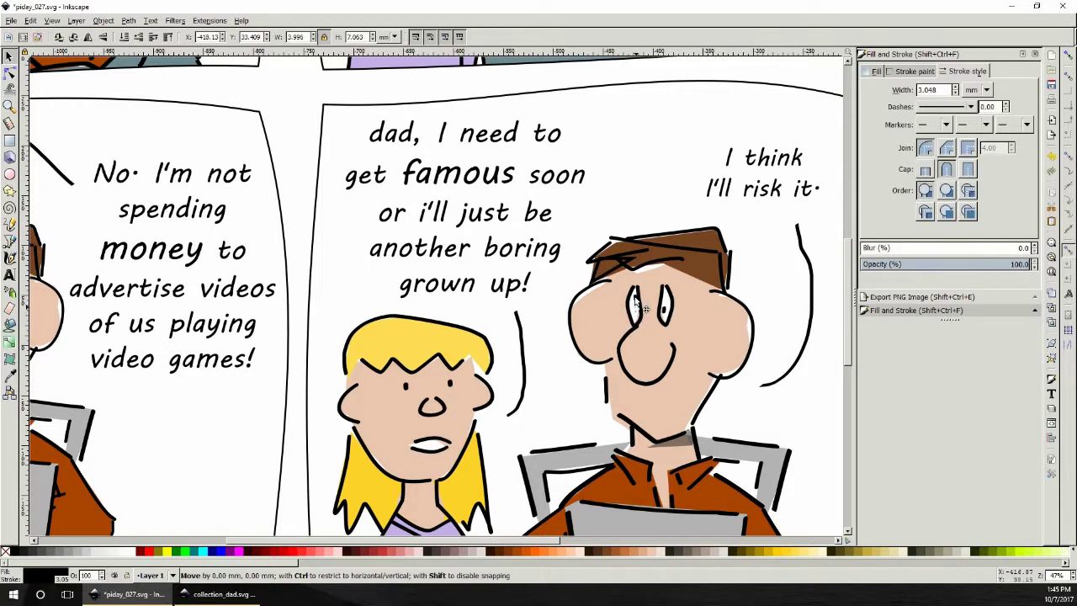
left_click(678, 324)
left_click_drag(677, 323, 674, 306)
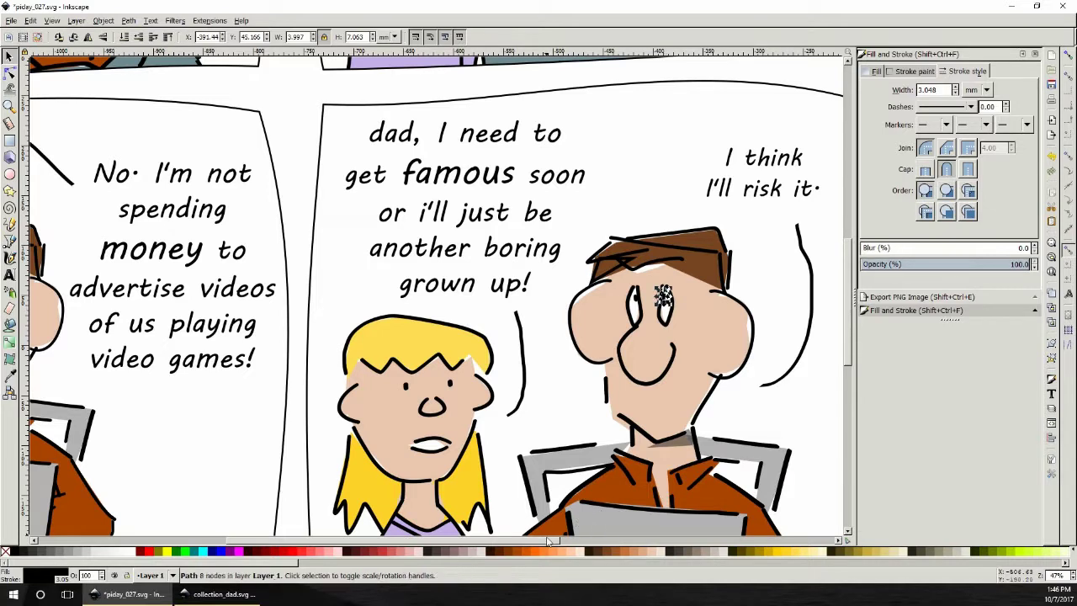
- Adjust both of the dad's pupils in the third panel, moving them slightly upward inside his eyes
scroll(474, 329, "left", 10)
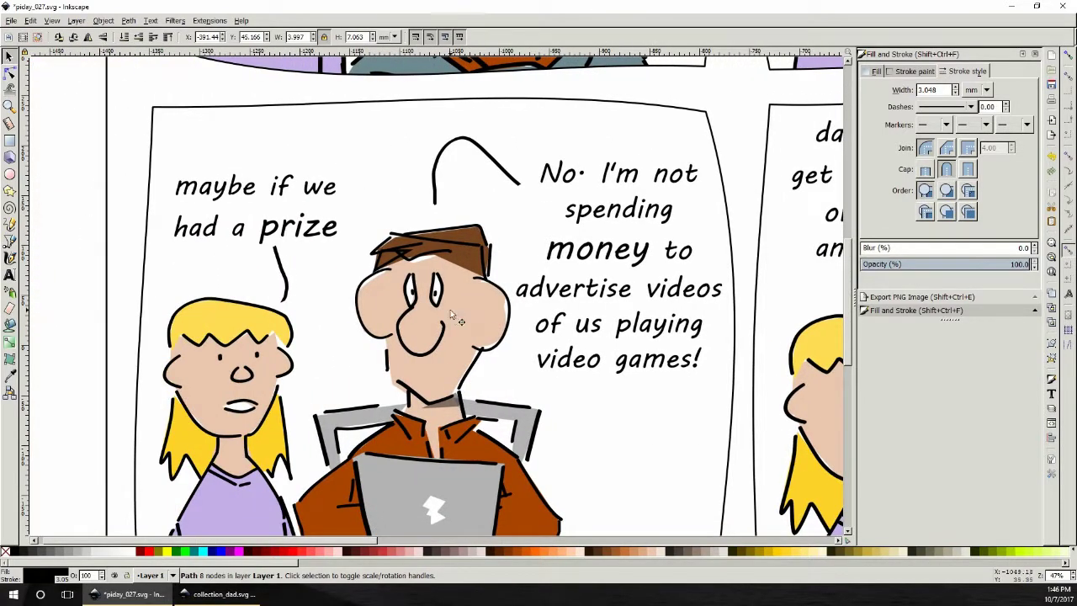
left_click(412, 295)
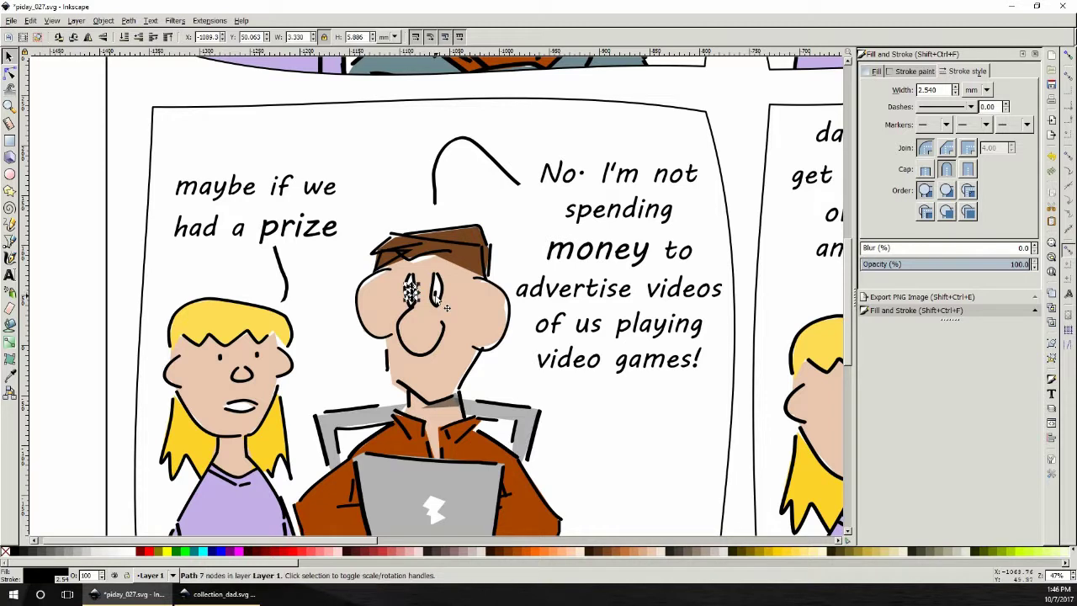
left_click(438, 291)
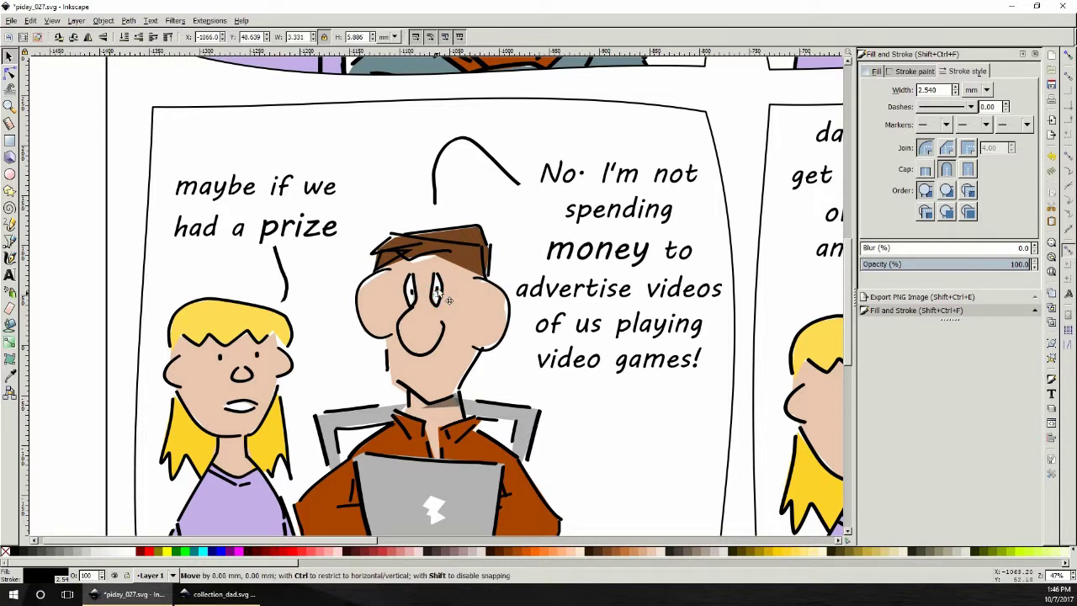
left_click_drag(450, 301, 449, 302)
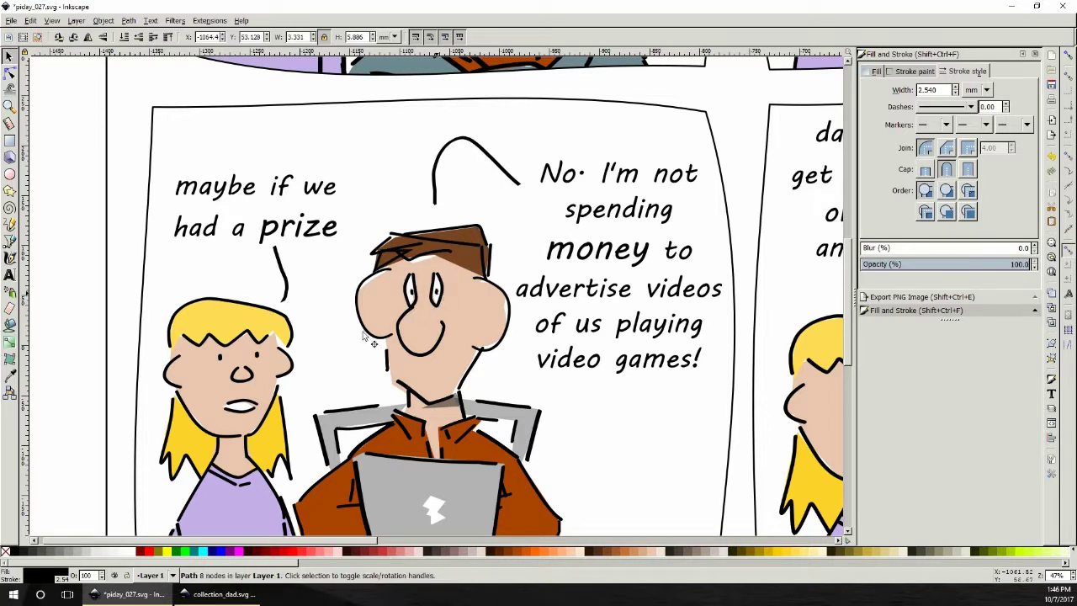
key("c")
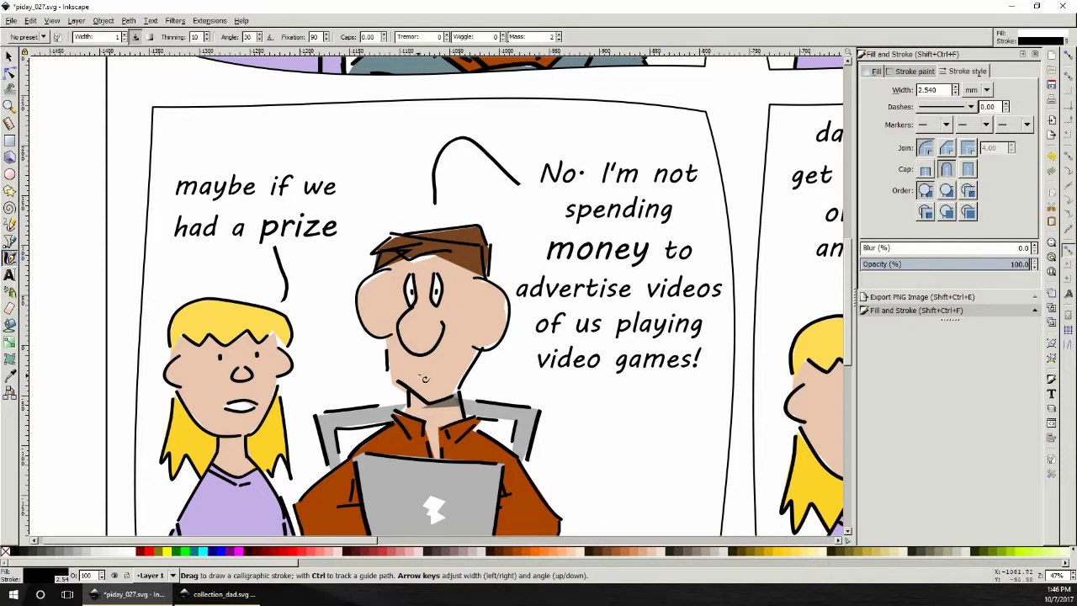
left_click_drag(417, 369, 439, 372)
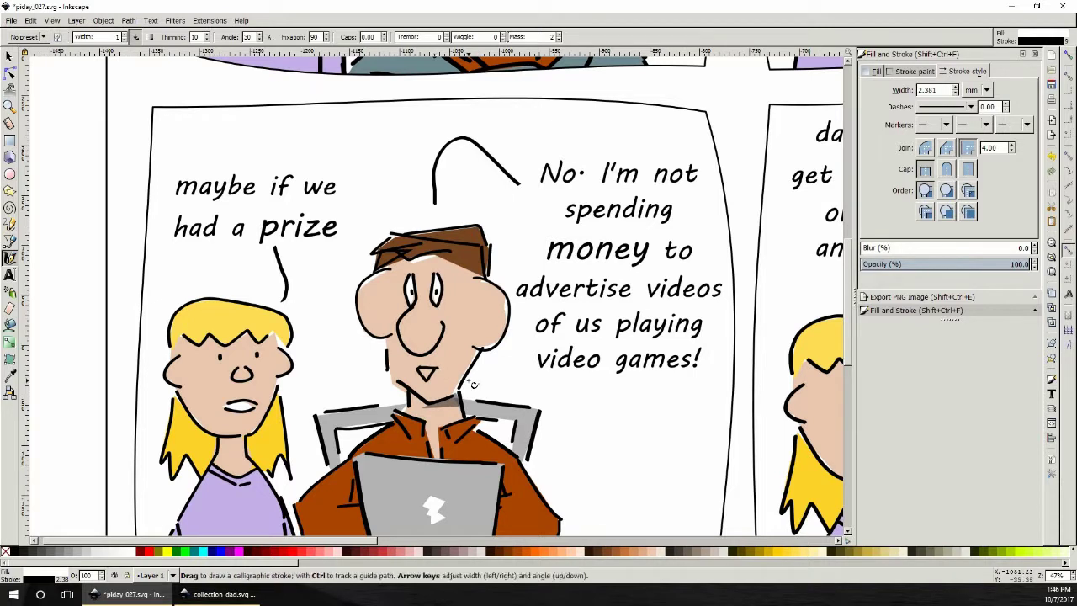
key("ctrl+z")
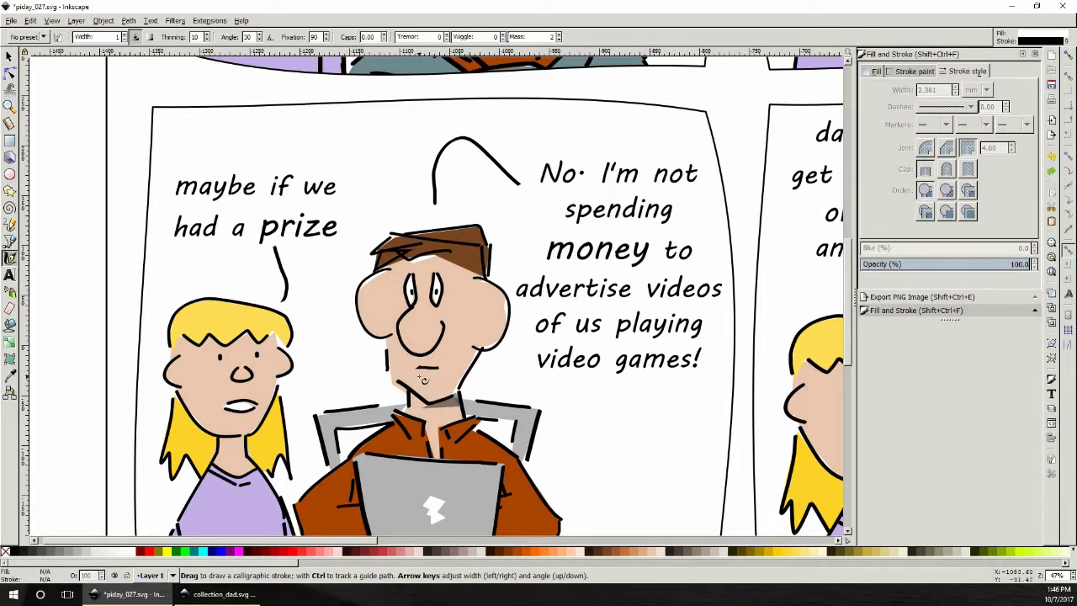
key("ctrl+z")
- Draw a slanted open mouth below the dad's nose in the third panel and trace its interior as a closed triangle
mouse_move(413, 373)
left_mouse_down()
mouse_move(447, 361)
mouse_move(422, 375)
mouse_move(445, 365)
mouse_move(468, 378)
left_mouse_up()
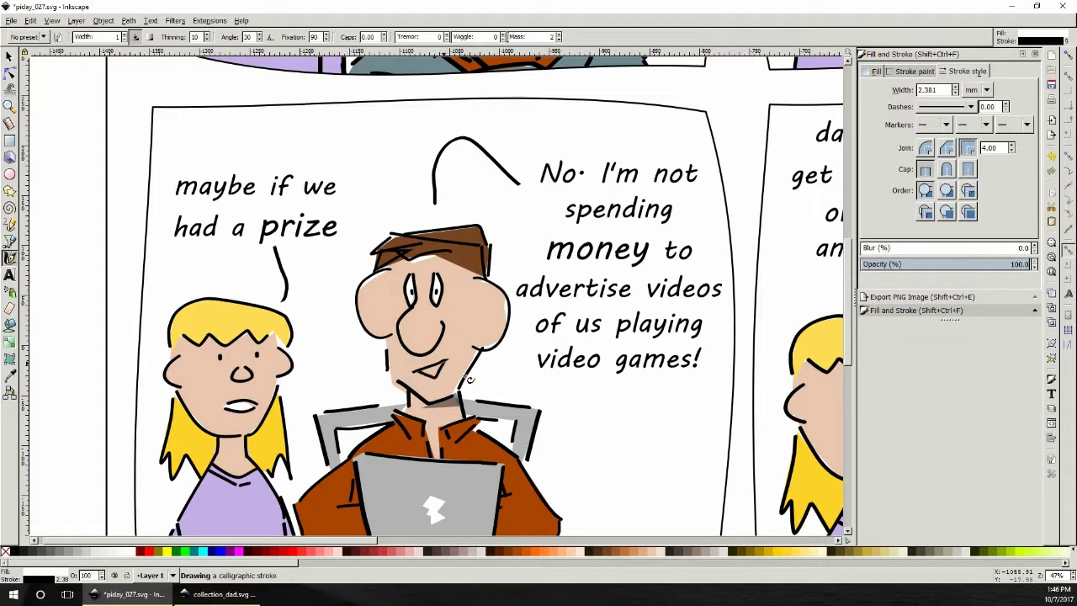
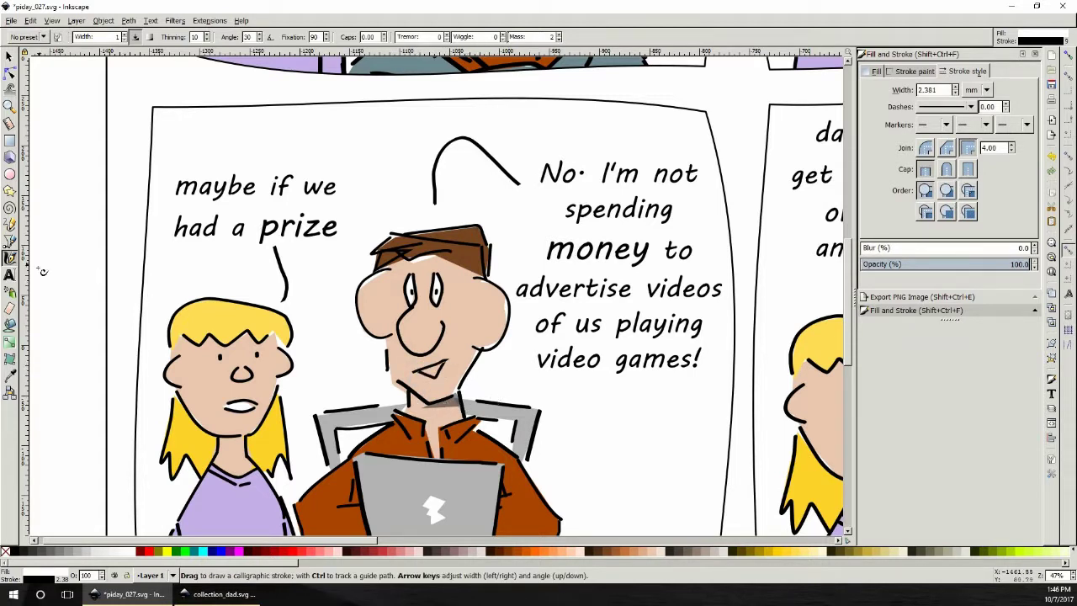
left_click(9, 241)
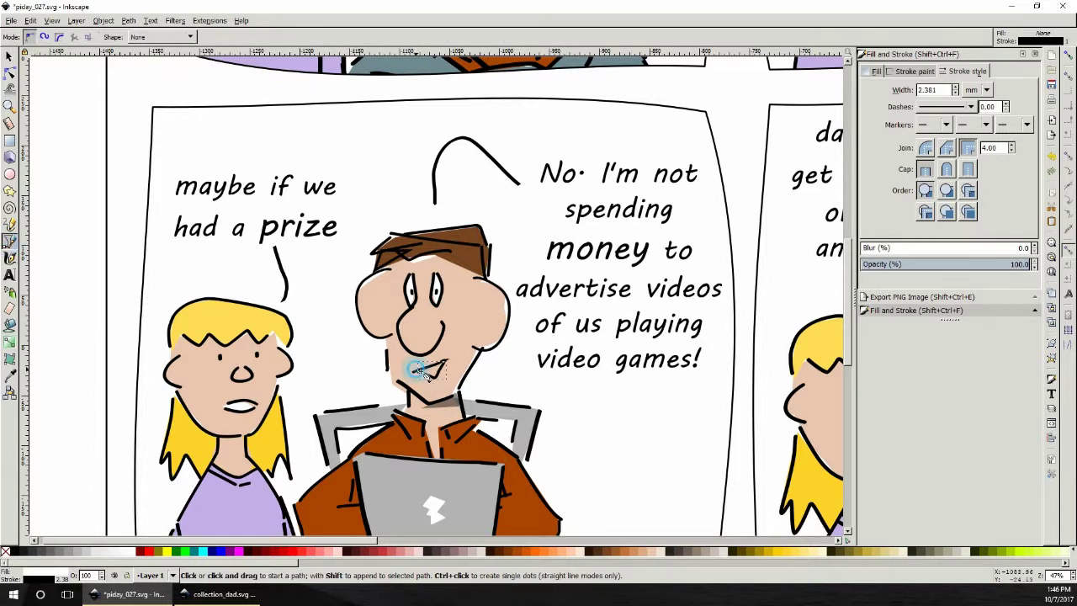
left_click(414, 370)
left_click(445, 363)
left_click(431, 377)
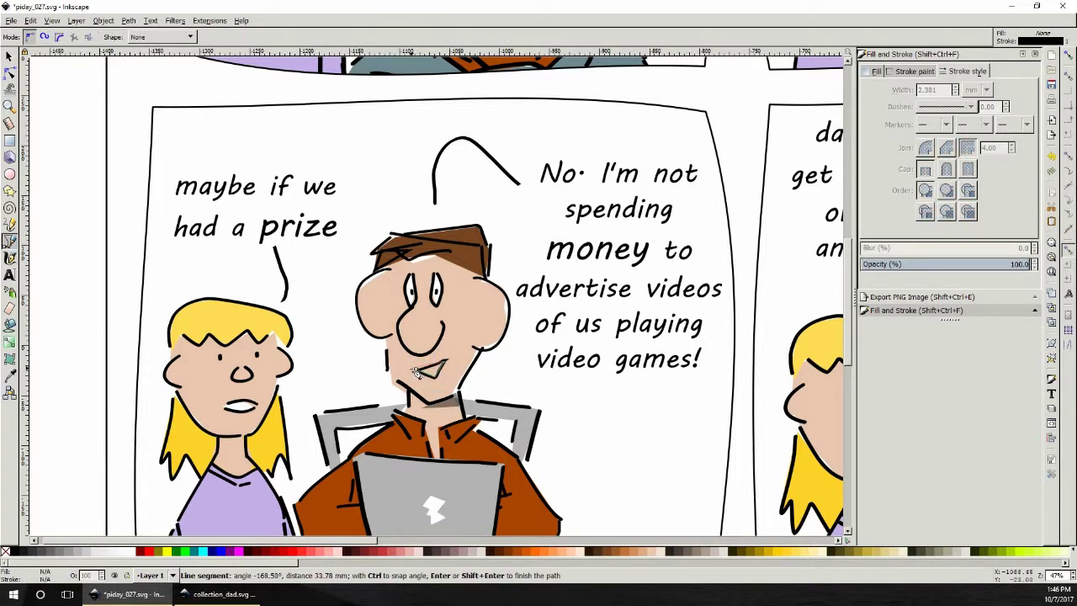
left_click(415, 370)
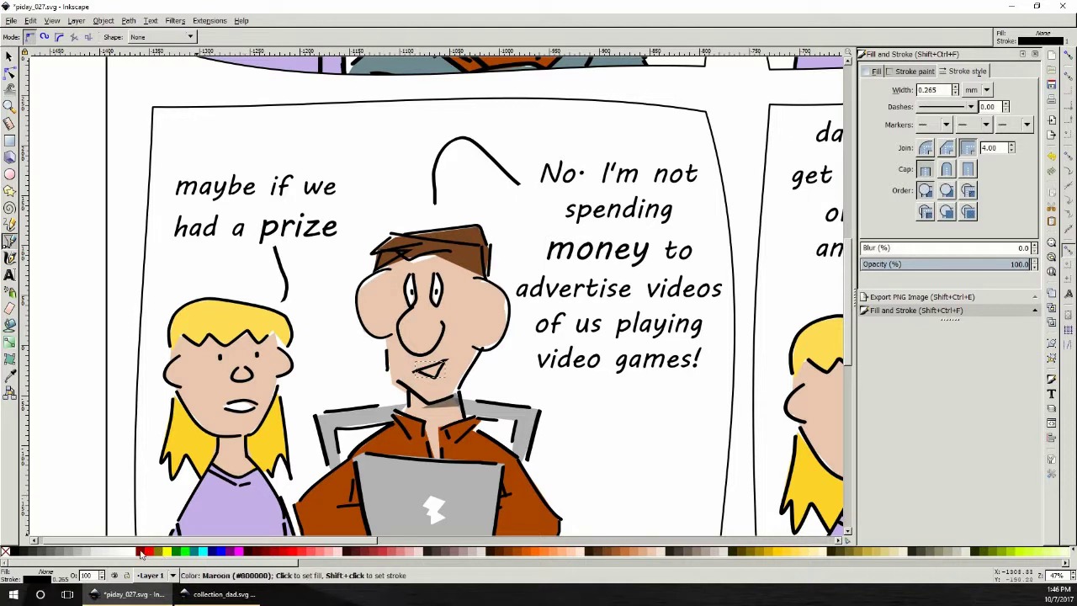
- Fill the mouth triangle white with a stroke width of 0 and lower it behind the mouth outline
left_click(132, 552)
triple_click(929, 90)
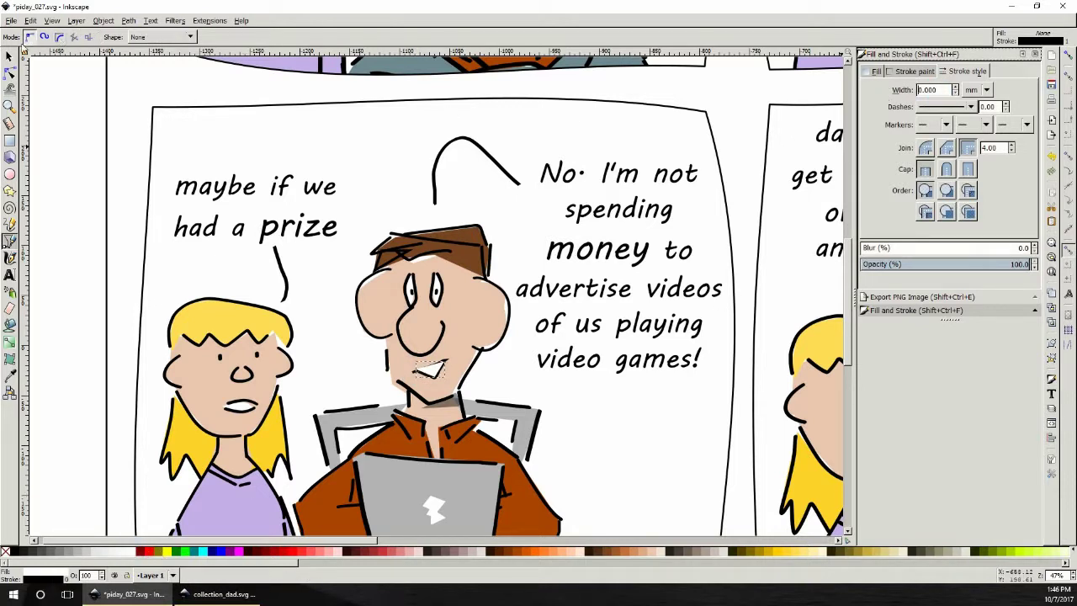
left_click(8, 56)
left_click(138, 39)
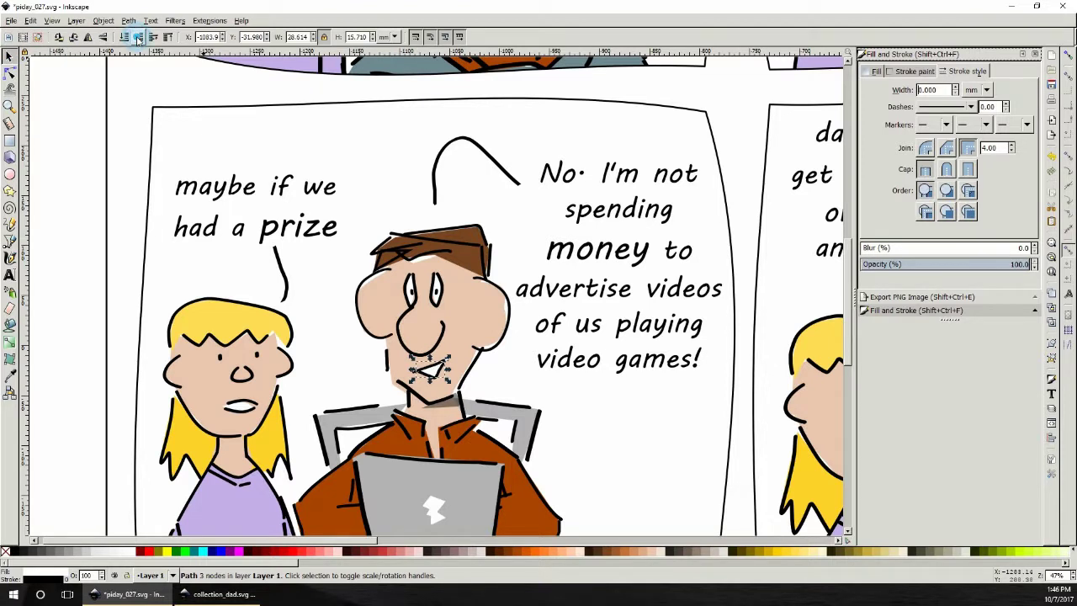
left_click(528, 373)
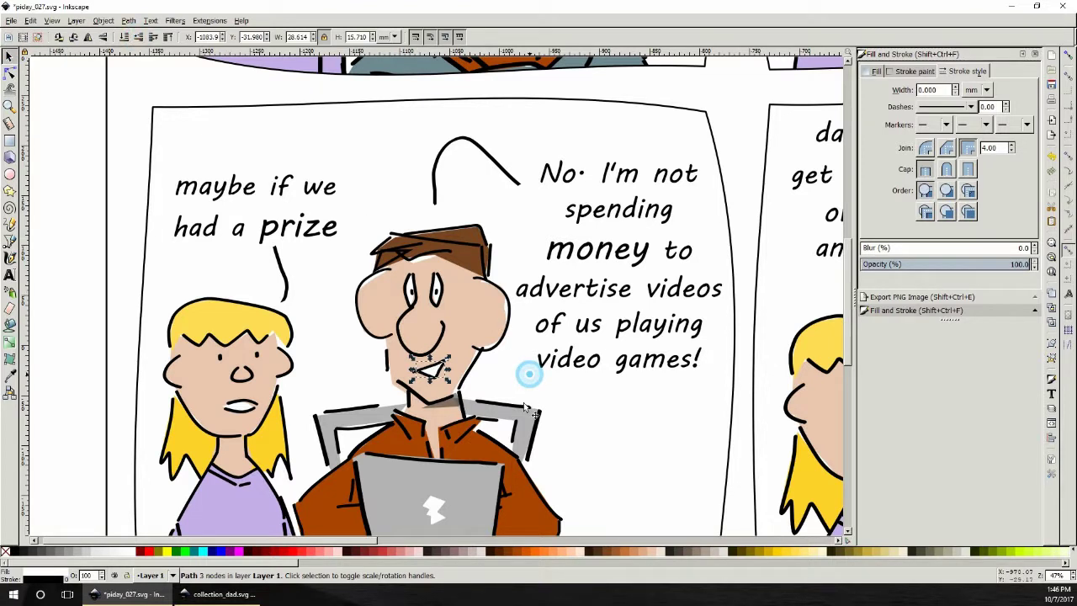
- Remove the upper-lip line of the third-panel mouth and redraw it as a longer curved calligraphic stroke
left_click(433, 369)
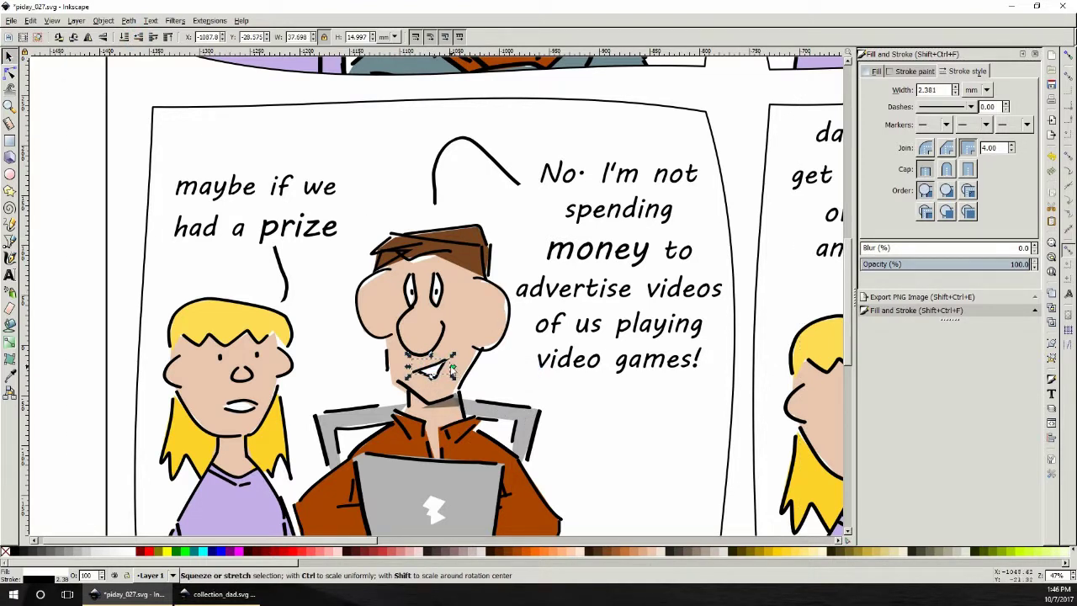
key("Escape")
left_click(9, 258)
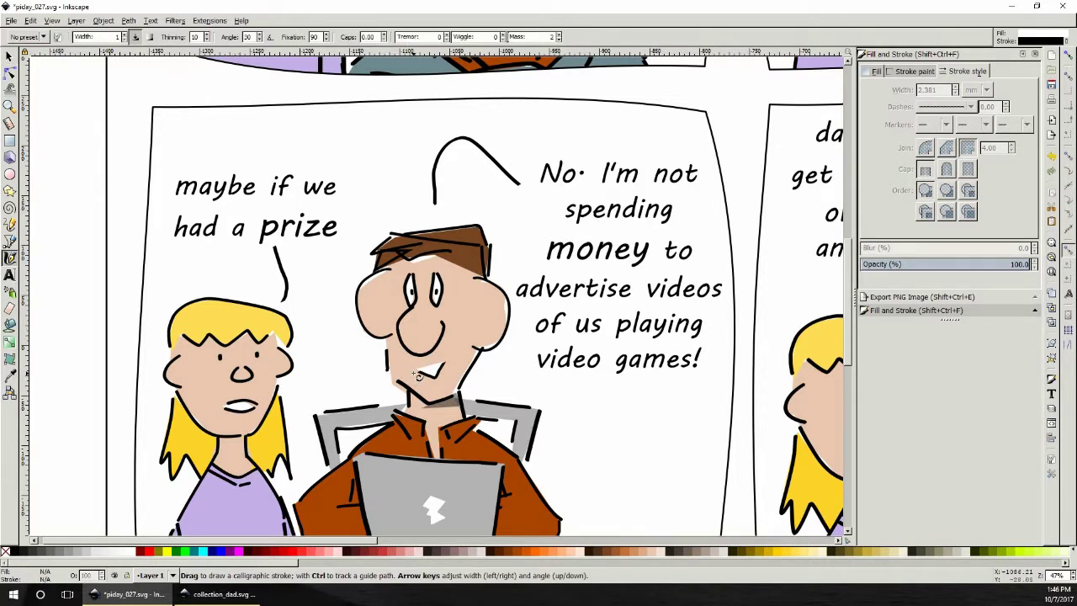
left_click_drag(418, 376, 459, 364)
left_click_drag(429, 409, 431, 410)
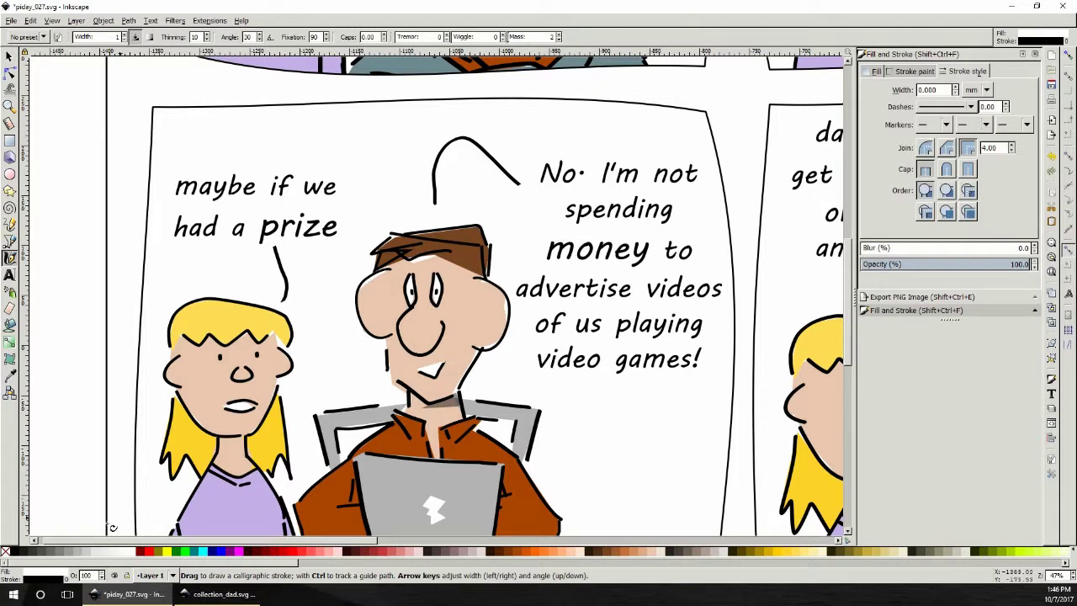
- Change the stroke-width unit to px and set the new upper-lip line's width to 6 px
double_click(935, 91)
type("6")
key("Return")
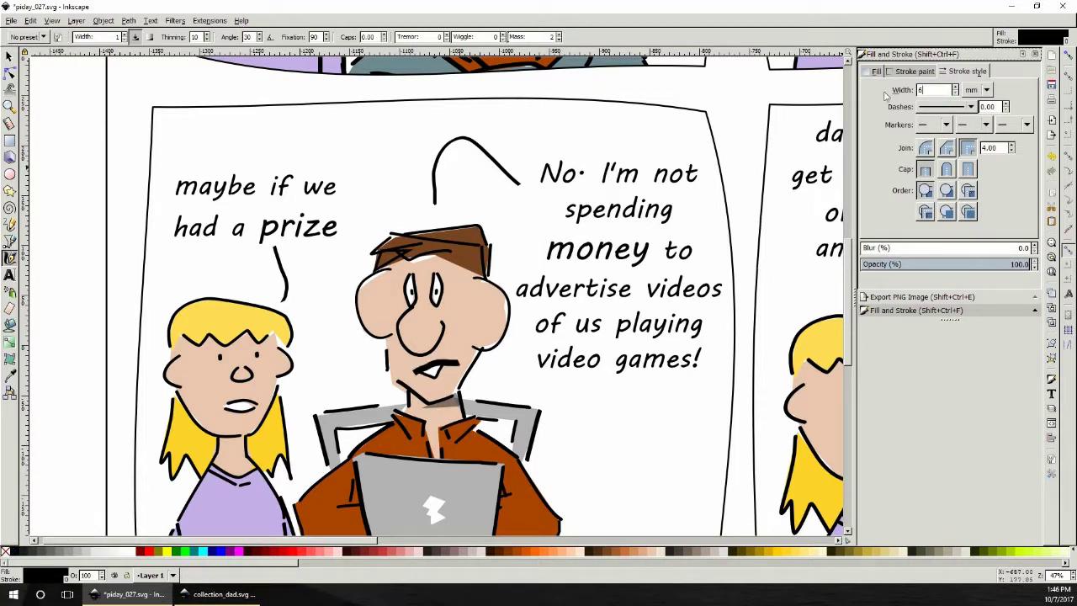
left_click(988, 90)
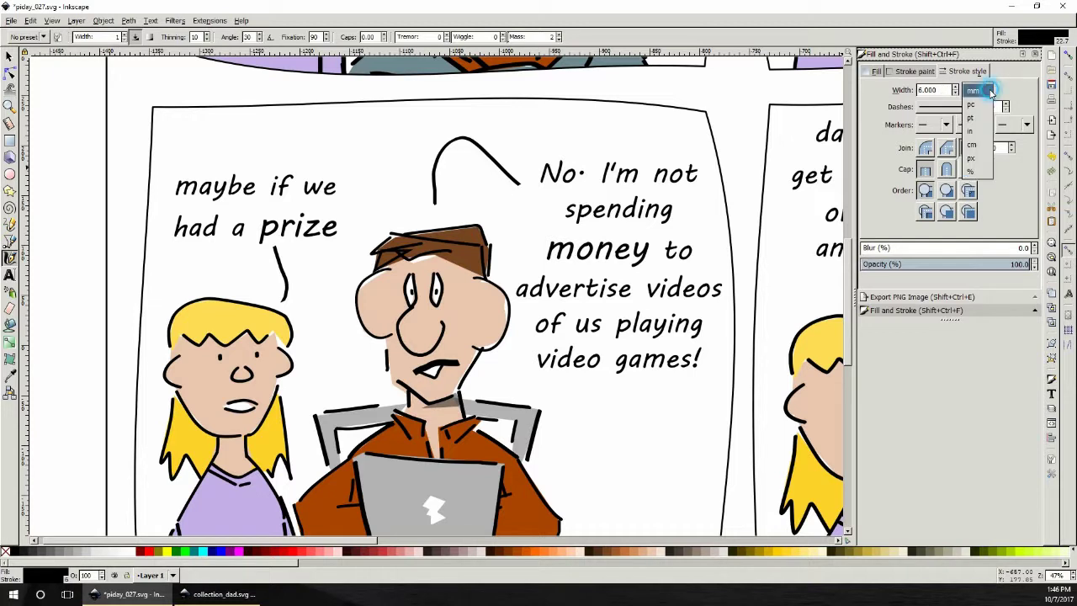
left_click(972, 159)
double_click(933, 90)
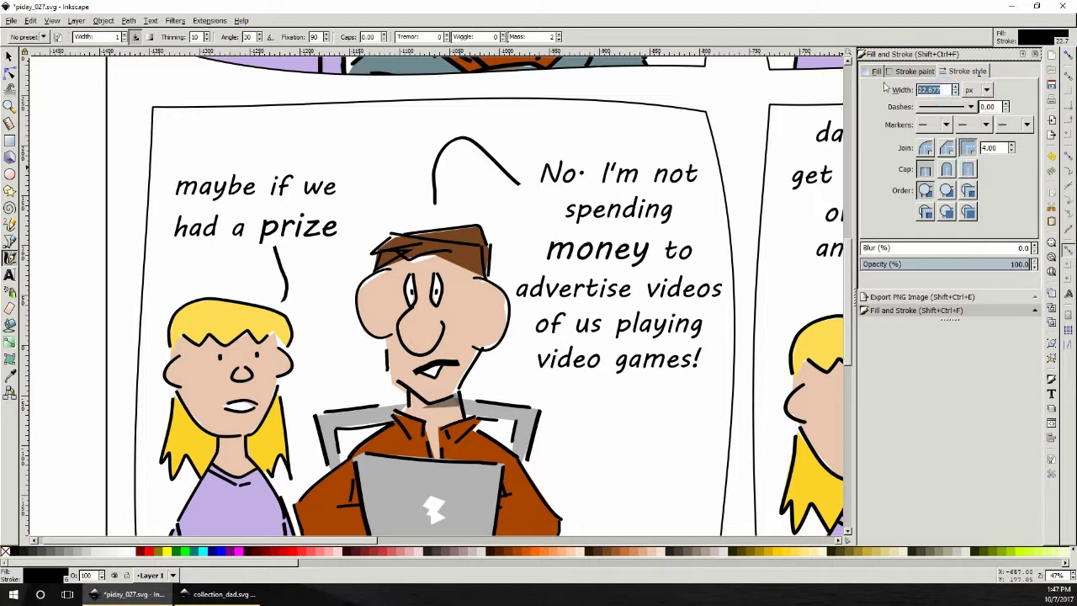
type("6")
key("Return")
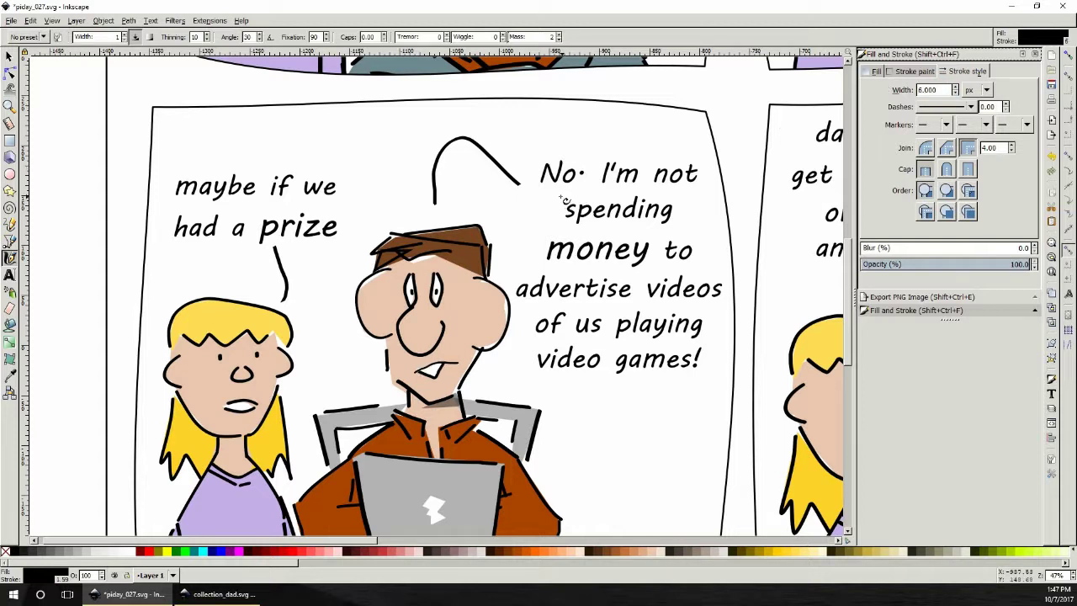
- Thicken the upper-lip line to a stroke width of 9 px
left_click(9, 72)
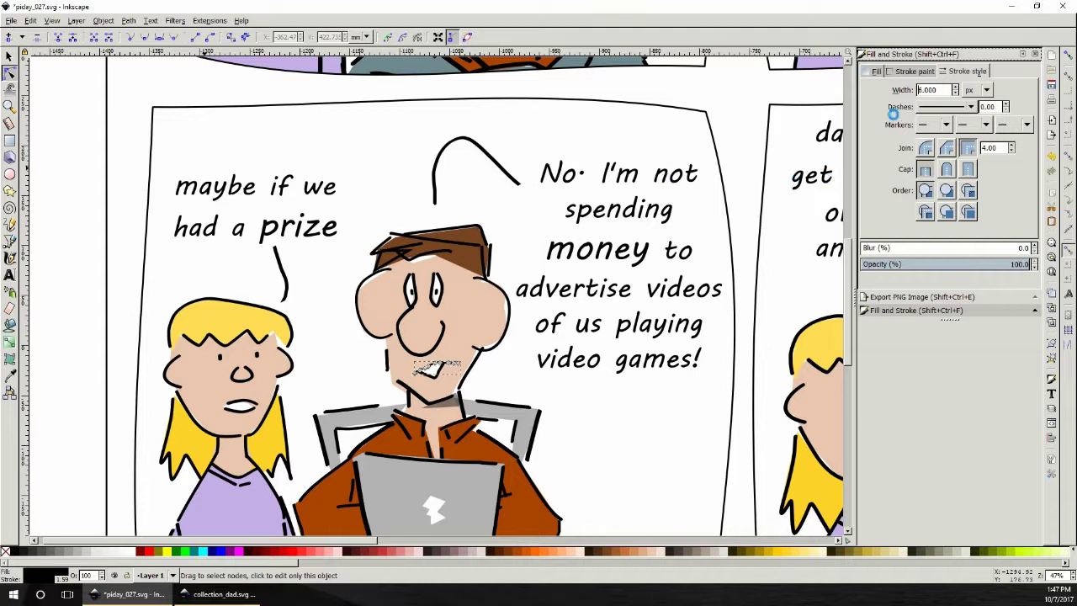
left_click_drag(934, 91, 902, 95)
type("9")
key("Return")
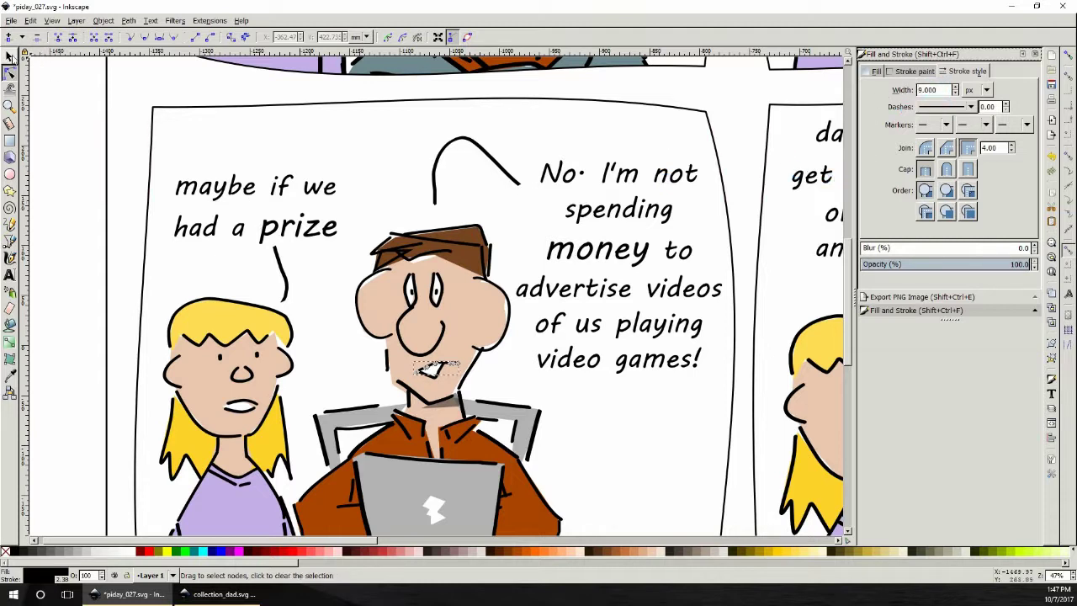
- Resize the upper-lip line to about 42 mm wide and position it along the top edge of the white mouth shape
left_click(9, 56)
left_click_drag(459, 371, 452, 371)
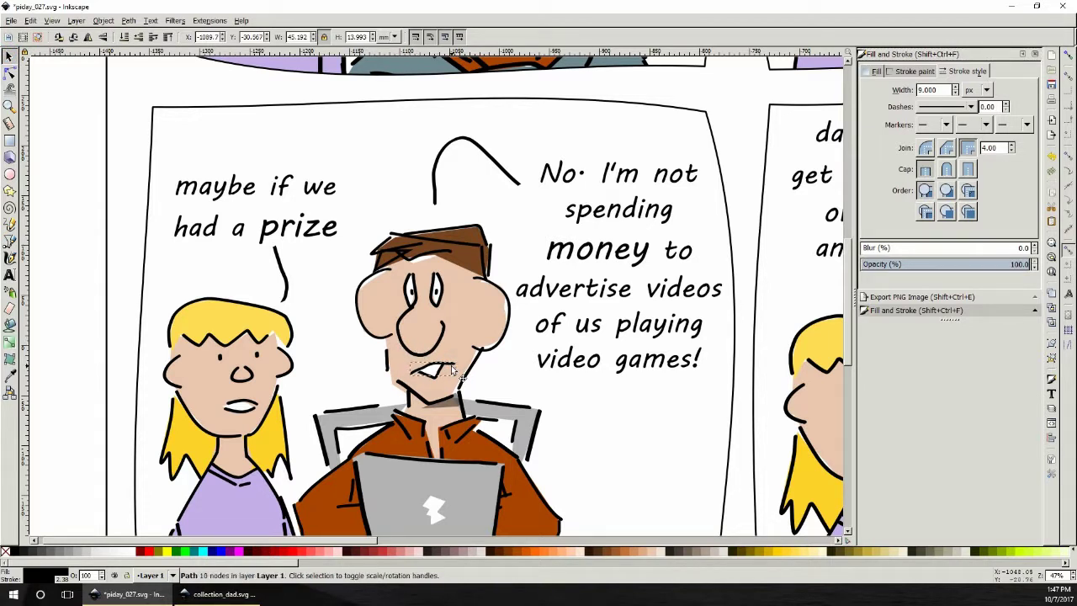
left_click(558, 400)
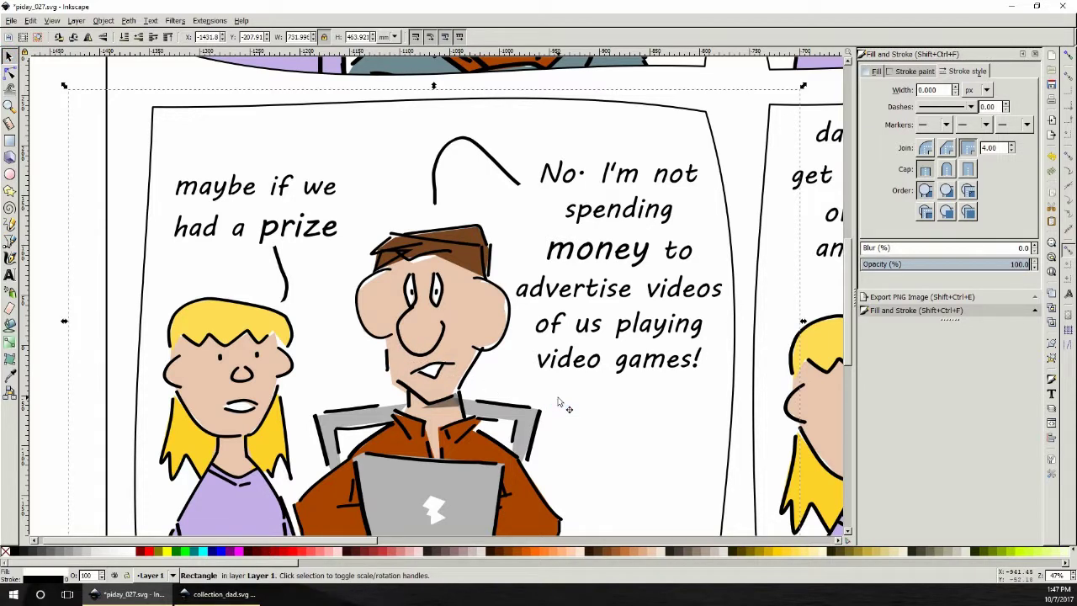
left_click(455, 367)
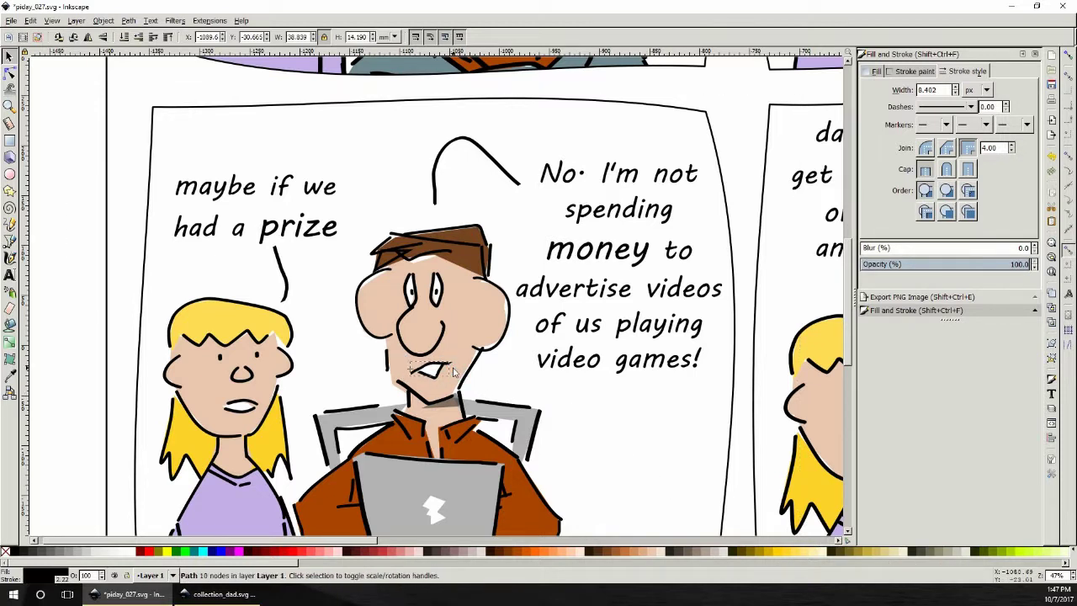
left_click(449, 377)
left_click_drag(439, 364, 448, 370)
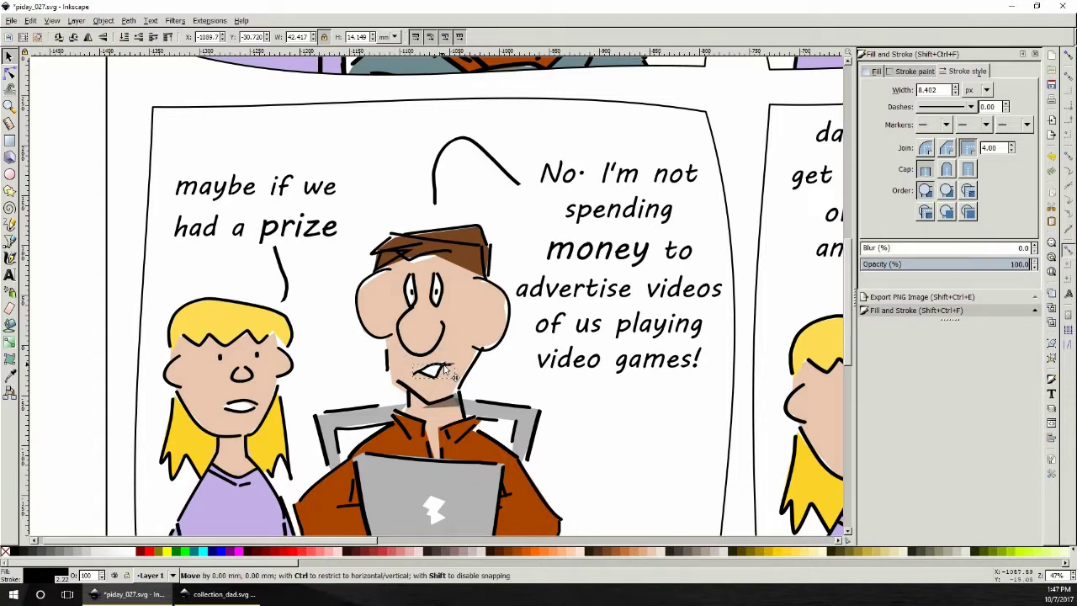
- Move the corner nodes of the white mouth shape in the third panel so they sit inside the black lip lines
key("z")
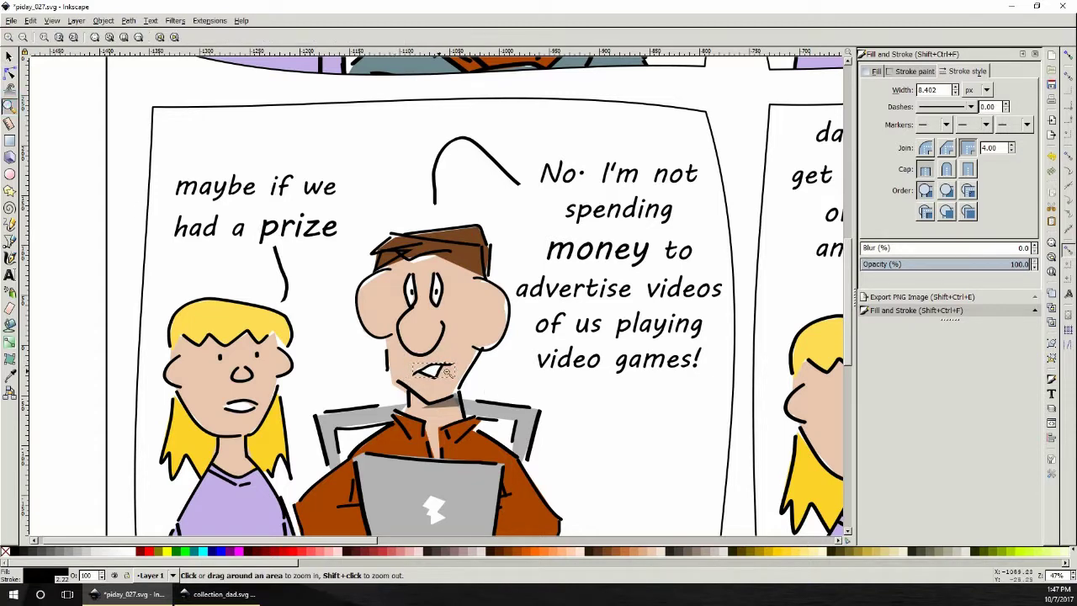
double_click(445, 370)
double_click(444, 371)
key("n")
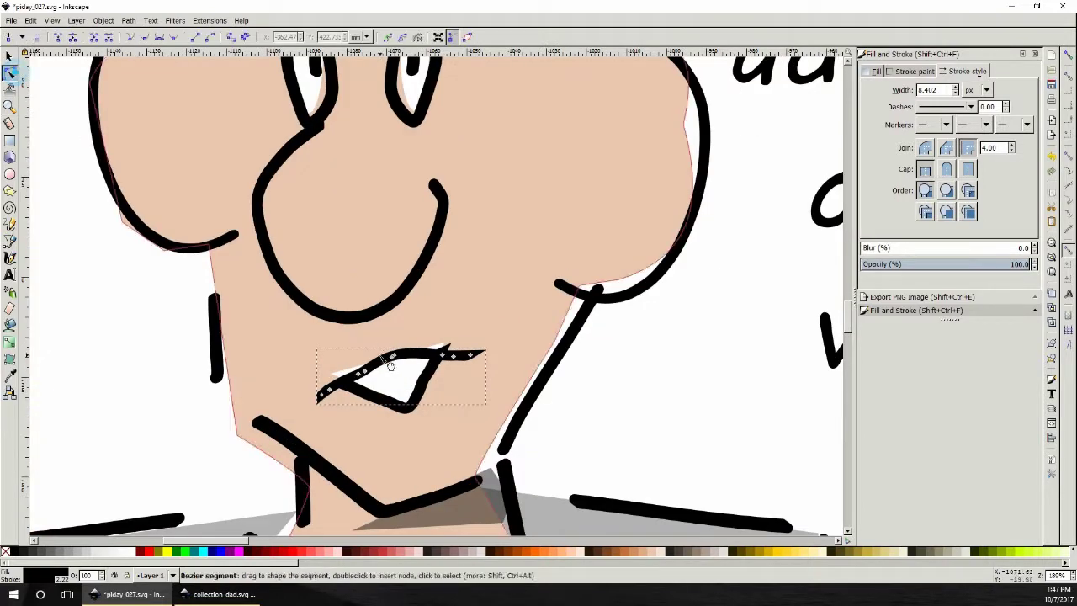
left_click(411, 377)
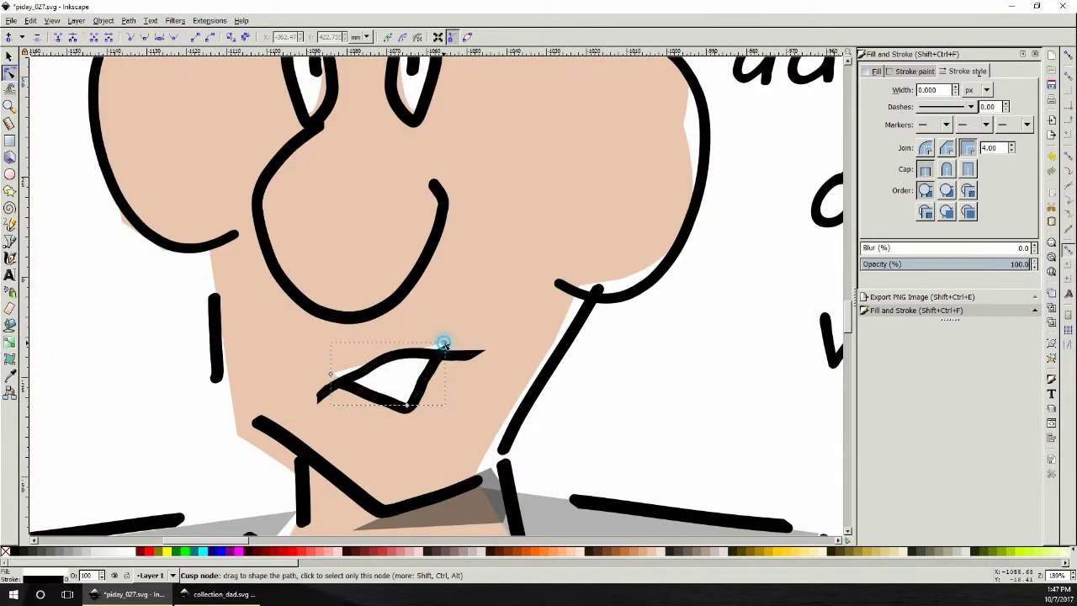
left_click(444, 344)
left_click_drag(331, 374, 350, 387)
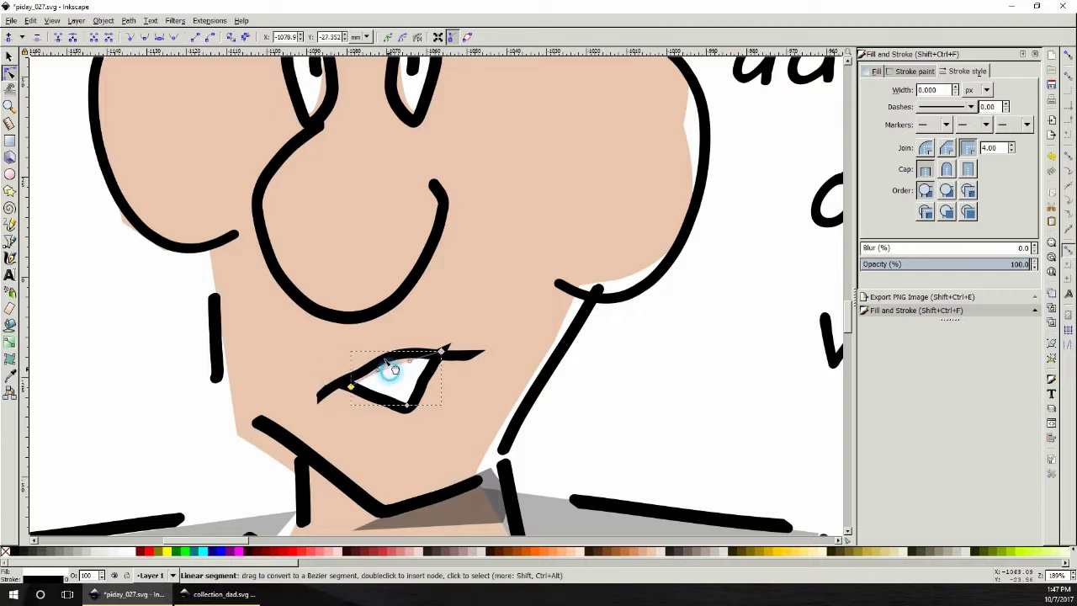
- Edit the nodes of the third-panel lower-lip line so its upper end no longer pokes past the upper lip
left_click(428, 370)
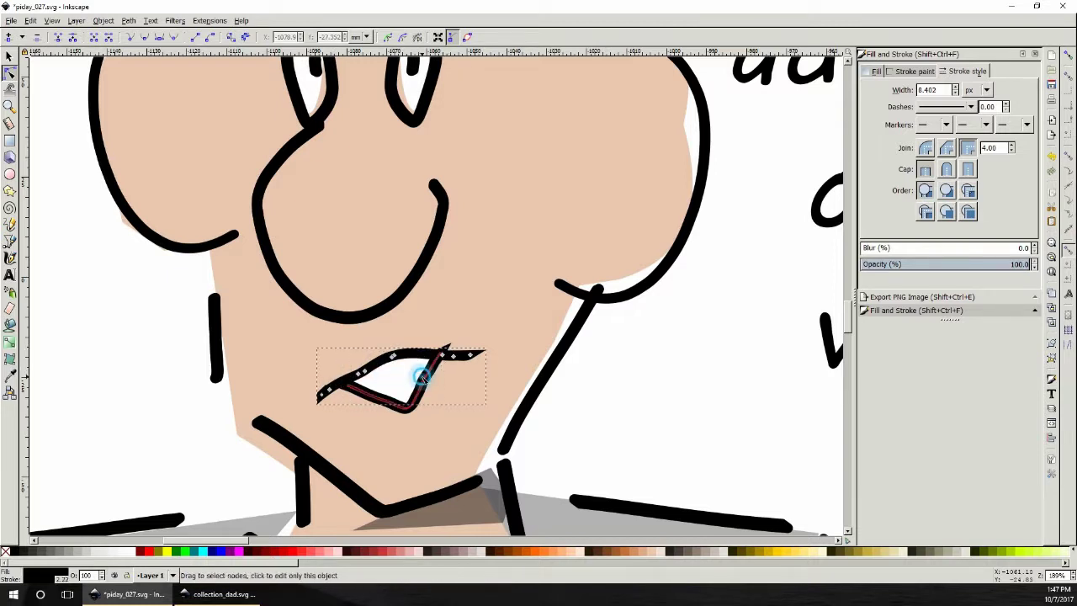
left_click(438, 356)
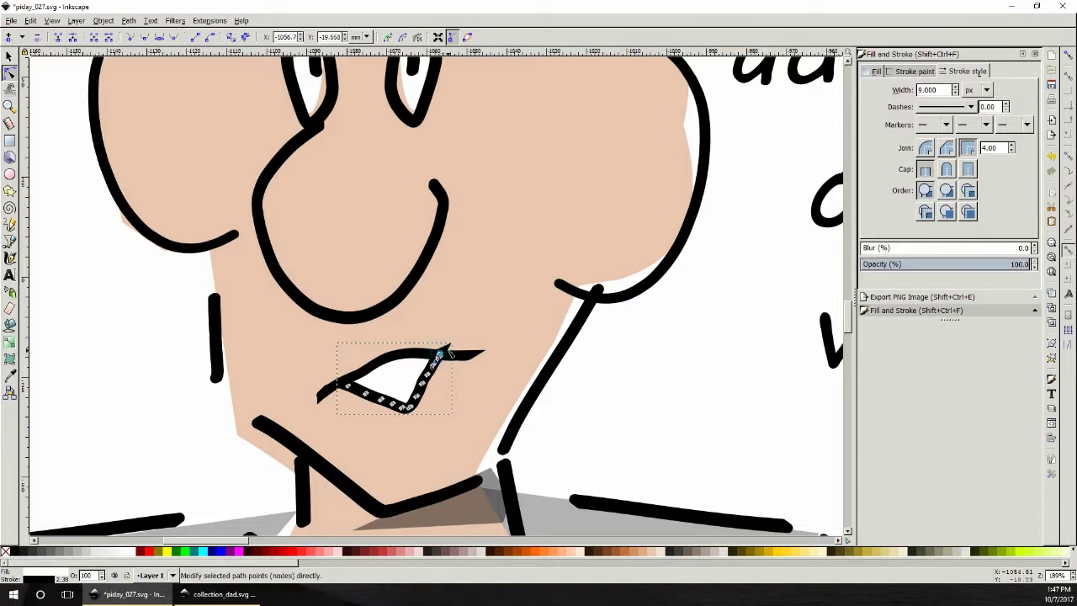
left_click(437, 357)
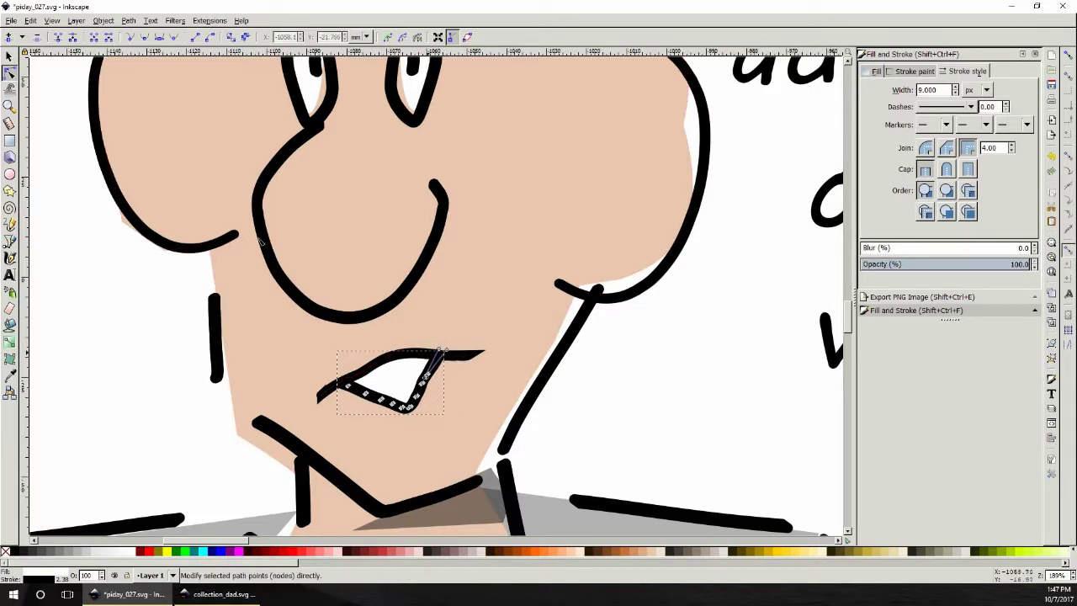
key("s")
left_click(683, 393)
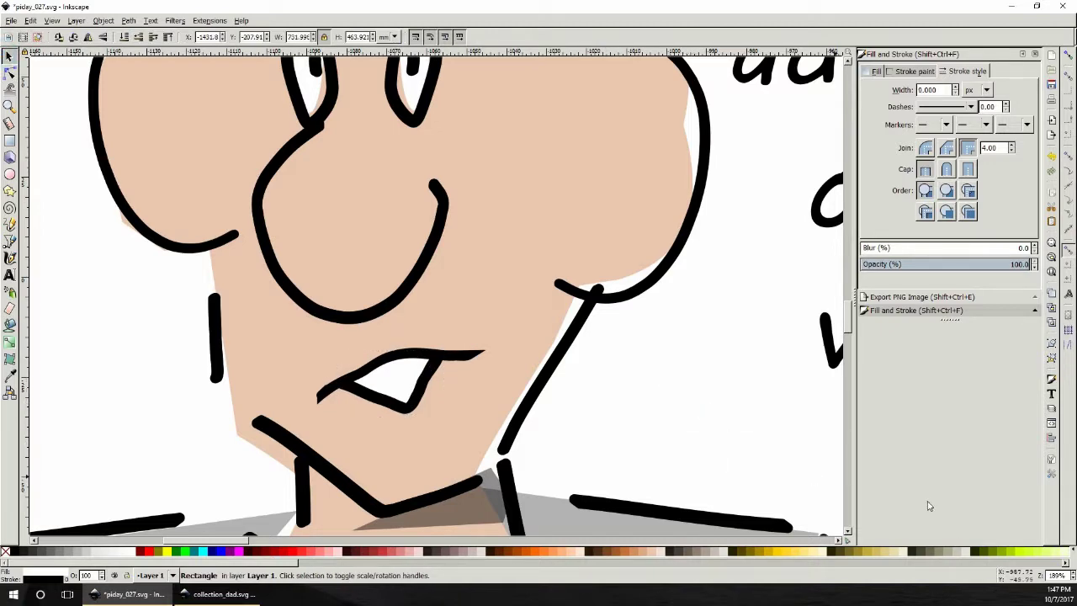
key("minus")
key("minus")
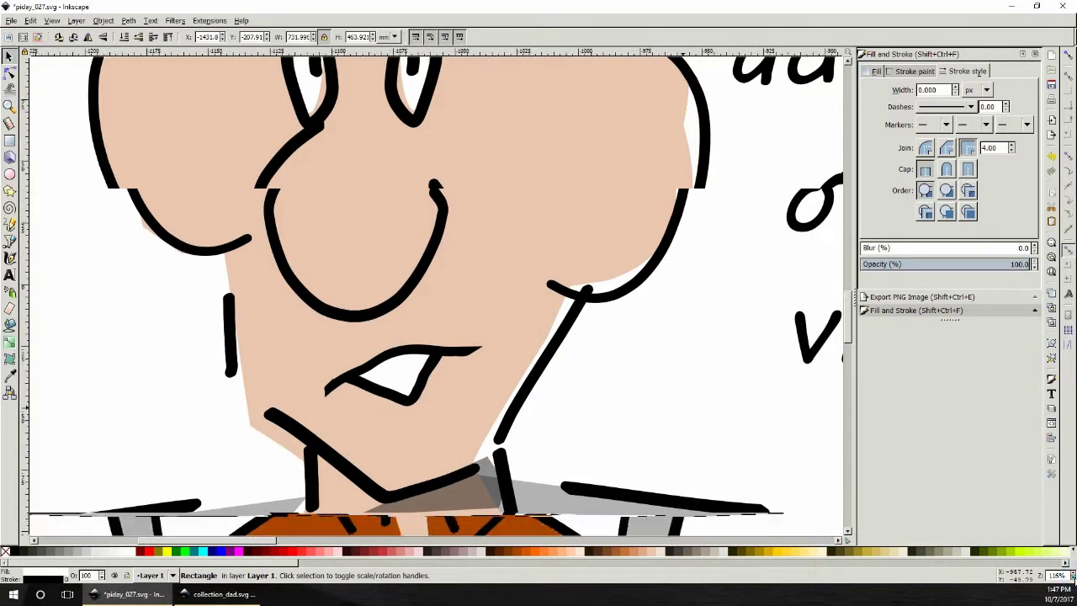
key("minus")
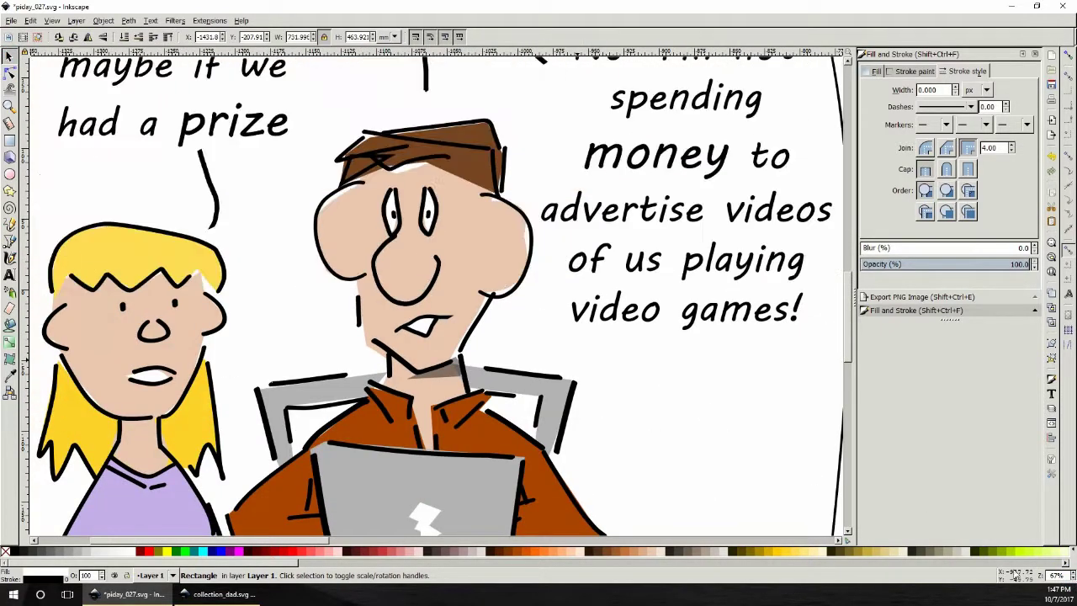
- Draw a calligraphic underline about 48 mm wide in the third panel's speech text and position it directly beneath the word "not"
left_click_drag(295, 540, 319, 539)
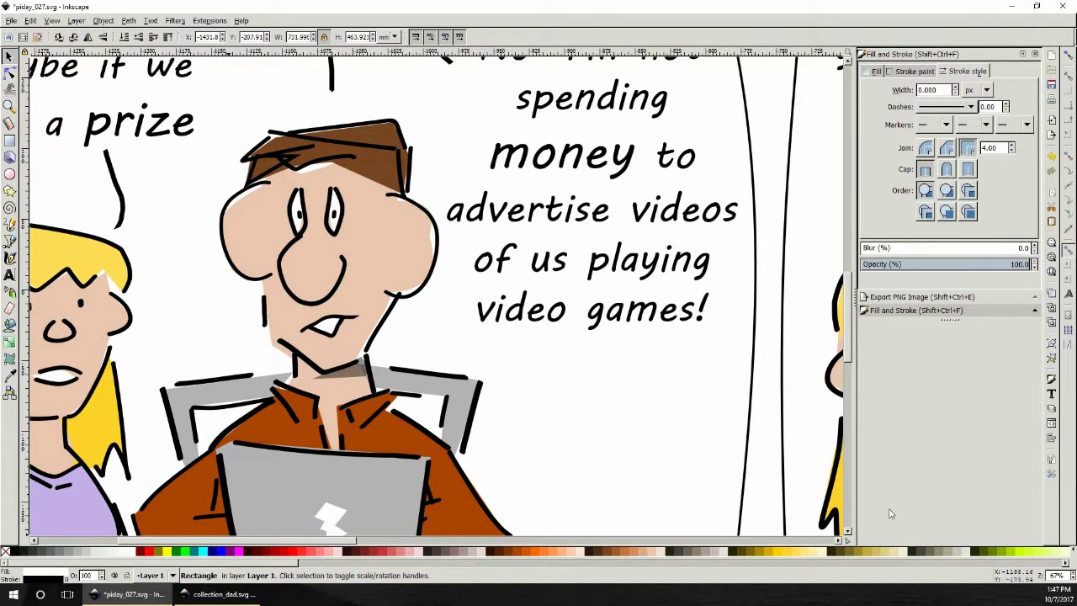
left_click(9, 257)
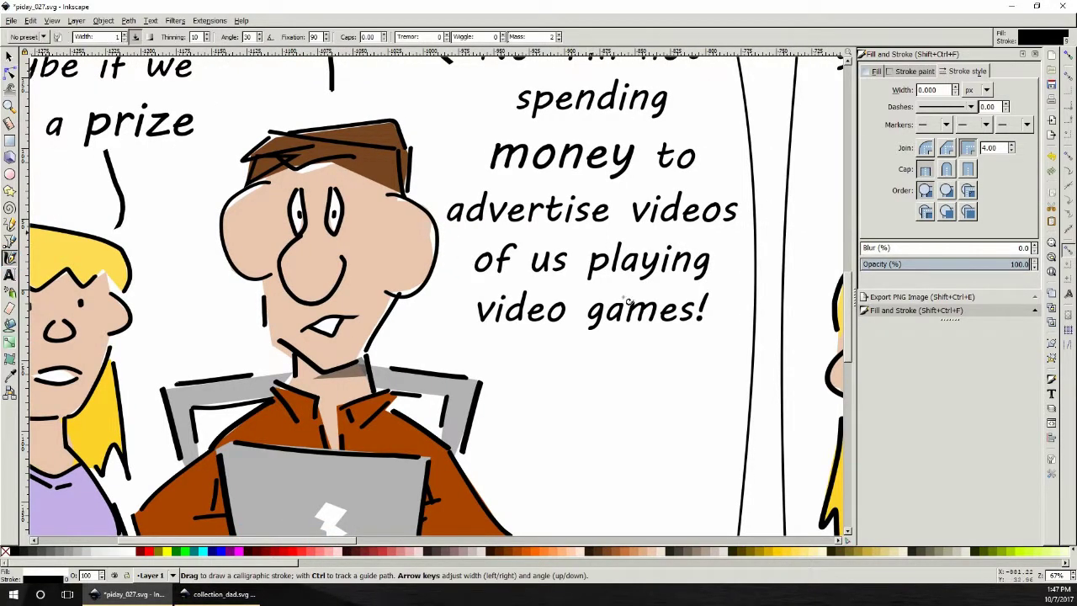
scroll(678, 316, "up", 1)
scroll(678, 316, "up", 3)
left_click_drag(633, 251, 702, 260)
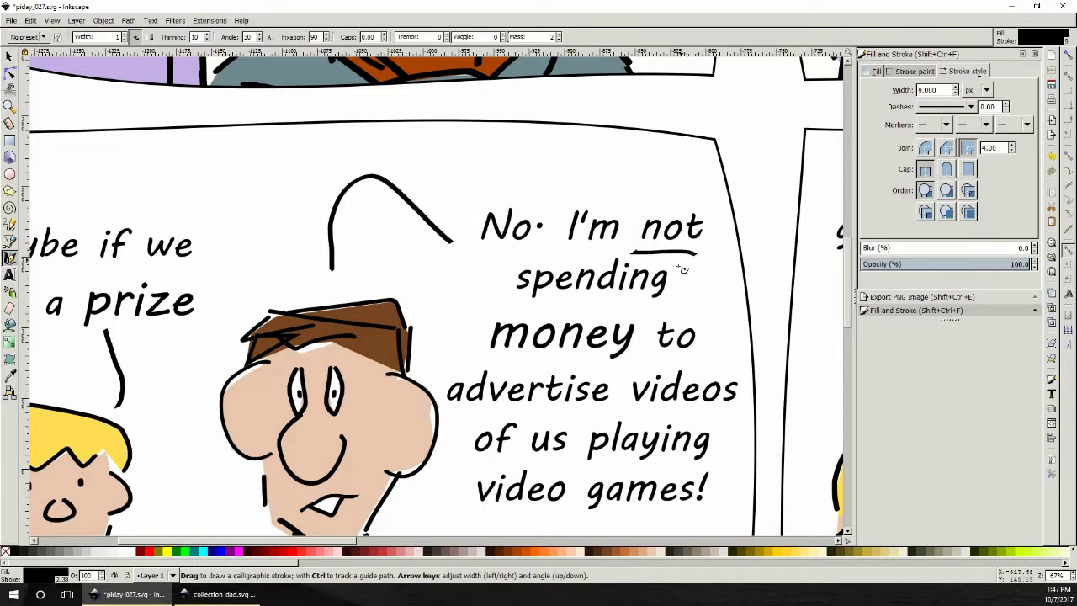
left_click(9, 56)
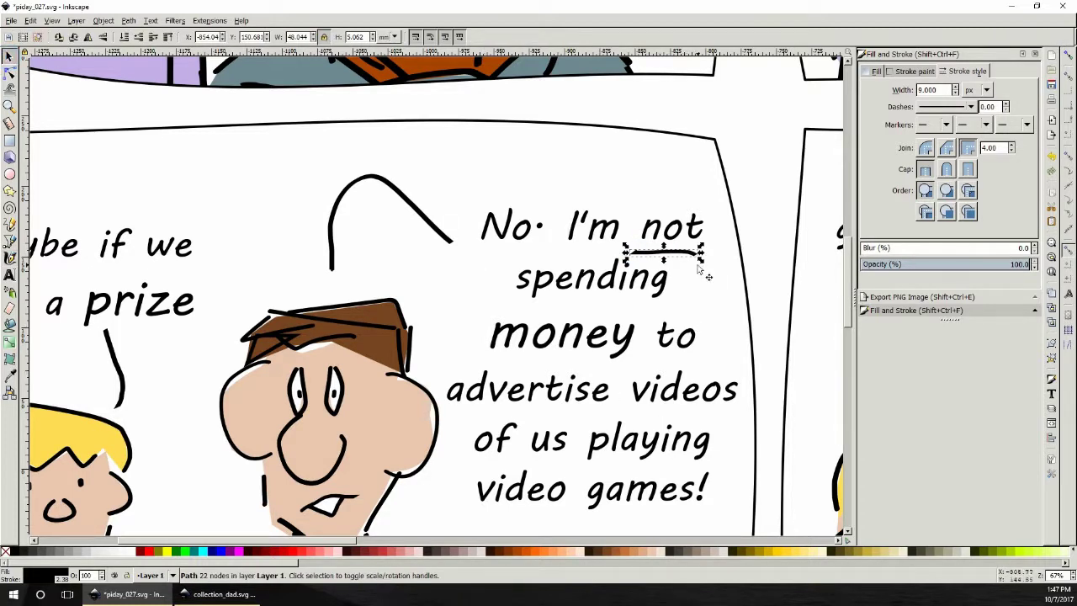
left_click_drag(681, 255, 688, 246)
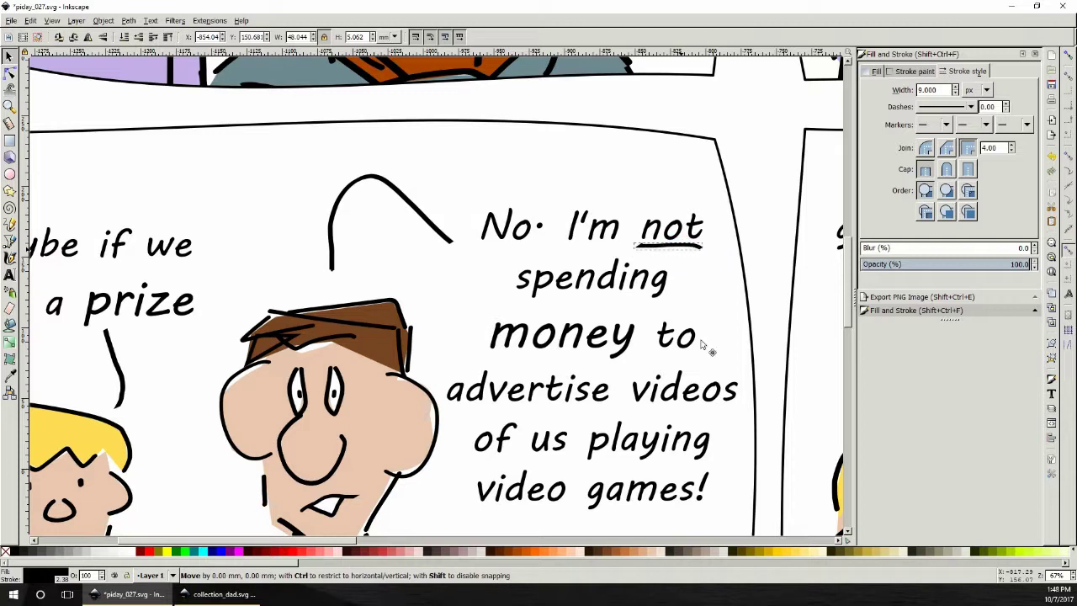
- Draw a slanted triangular mouth outline with calligraphic strokes below the dad's nose in the fourth panel
key("minus")
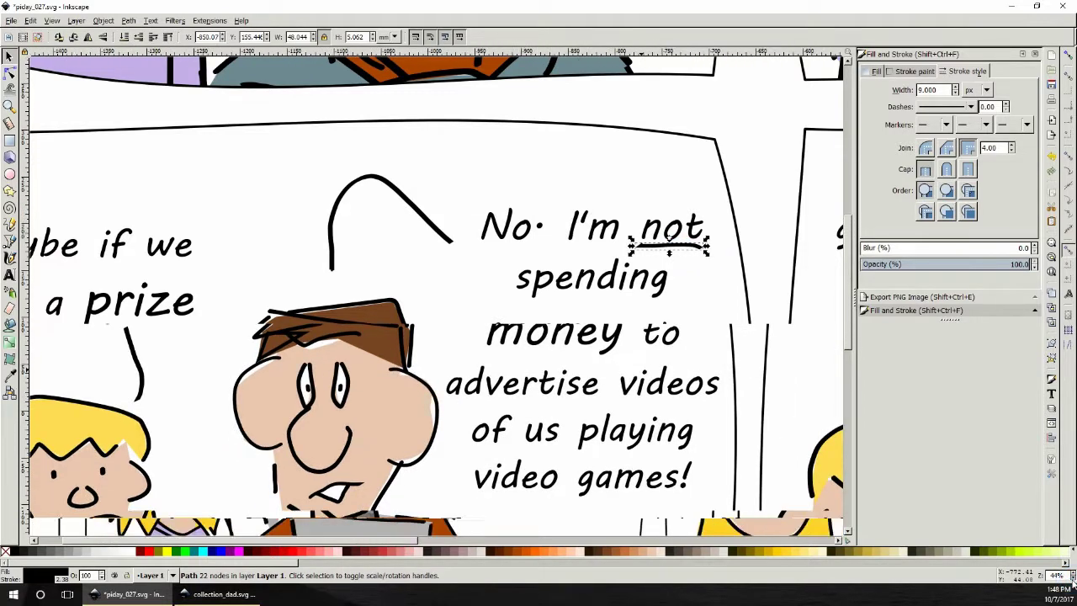
left_click_drag(420, 544, 596, 559)
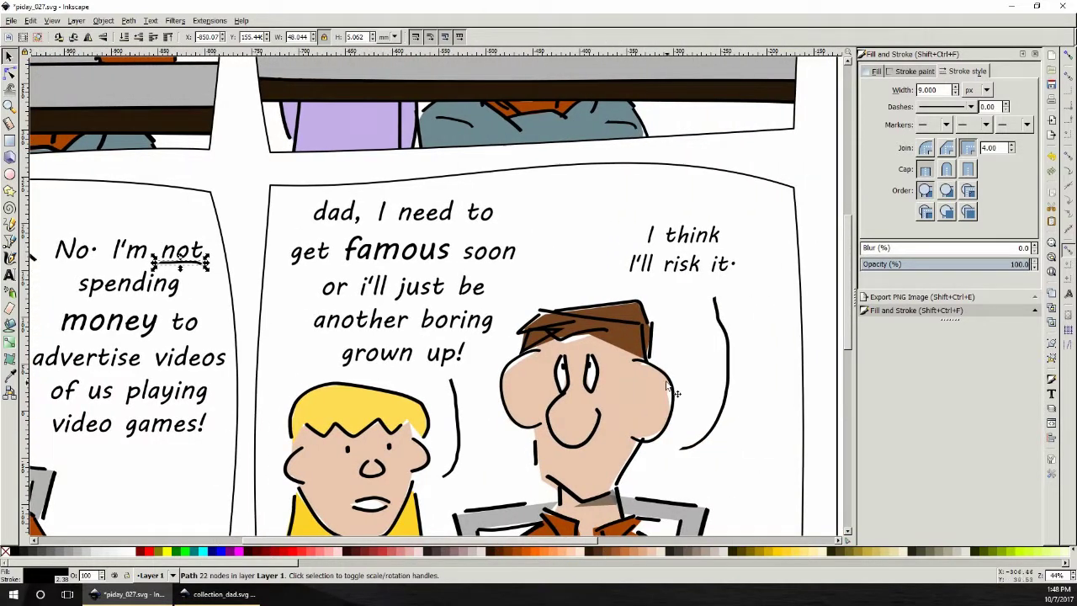
scroll(666, 380, "down", 5)
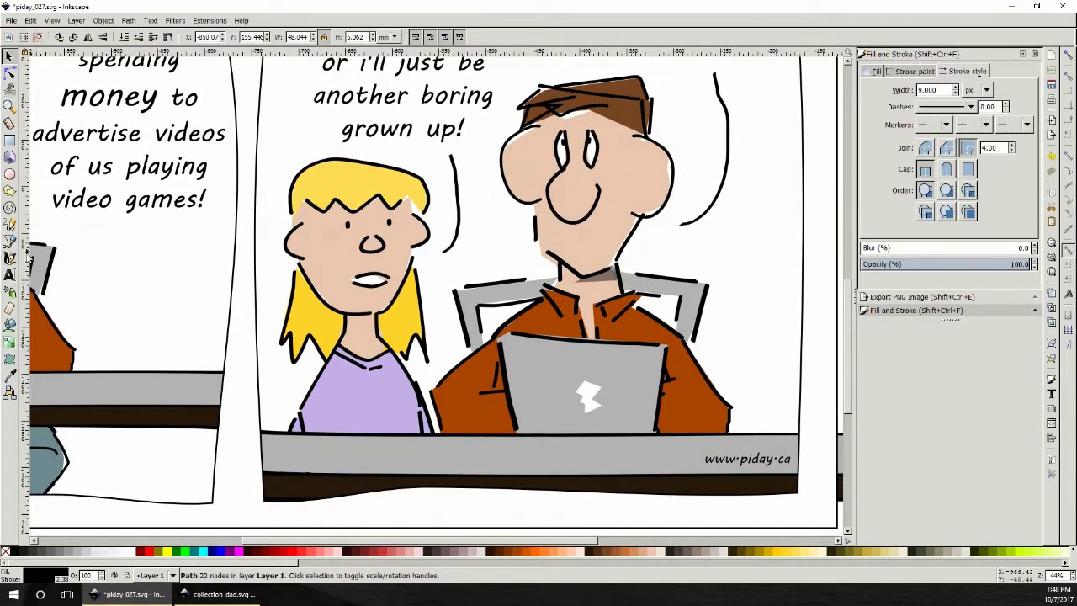
left_click(9, 258)
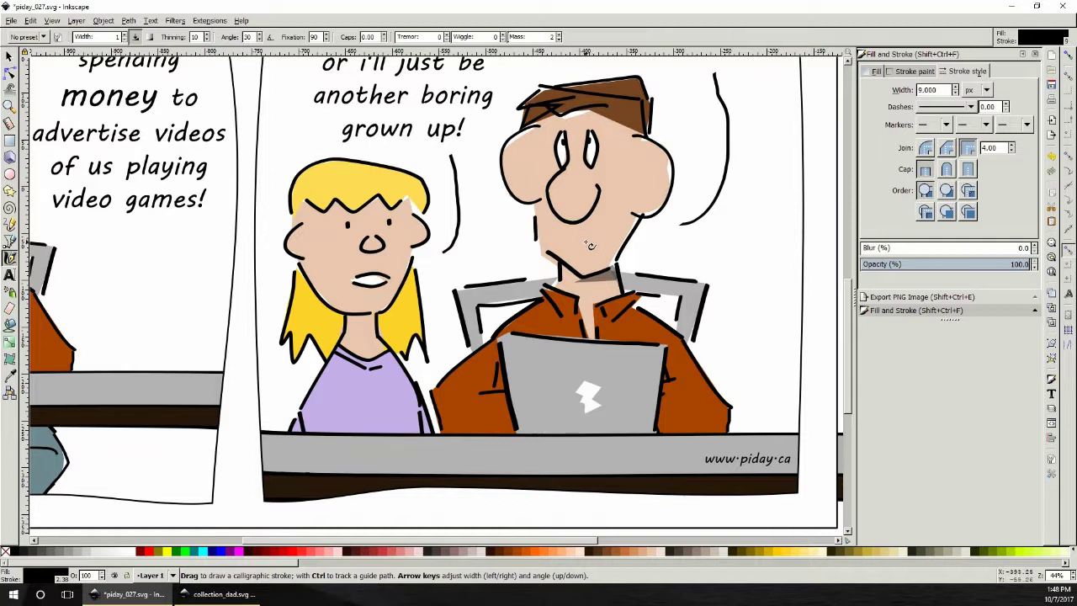
left_click_drag(589, 244, 607, 217)
key("ctrl+z")
mouse_move(587, 242)
left_mouse_down()
mouse_move(615, 226)
mouse_move(614, 247)
mouse_move(659, 249)
left_mouse_up()
- Trace a closed three-point path with straight segments along the inside of the dad's fourth-panel mouth outline
left_click(12, 75)
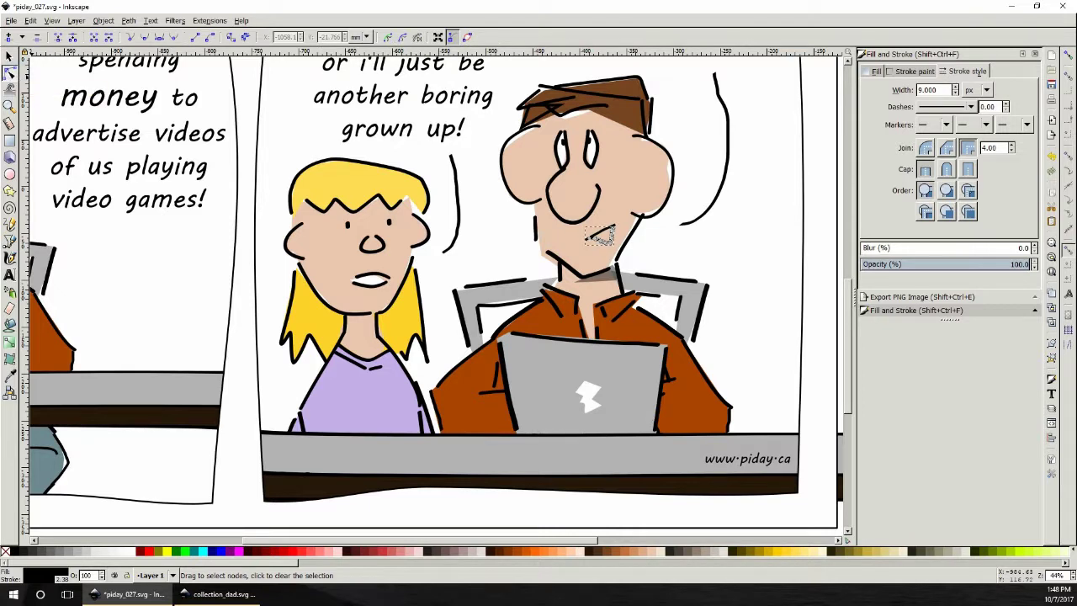
left_click(9, 105)
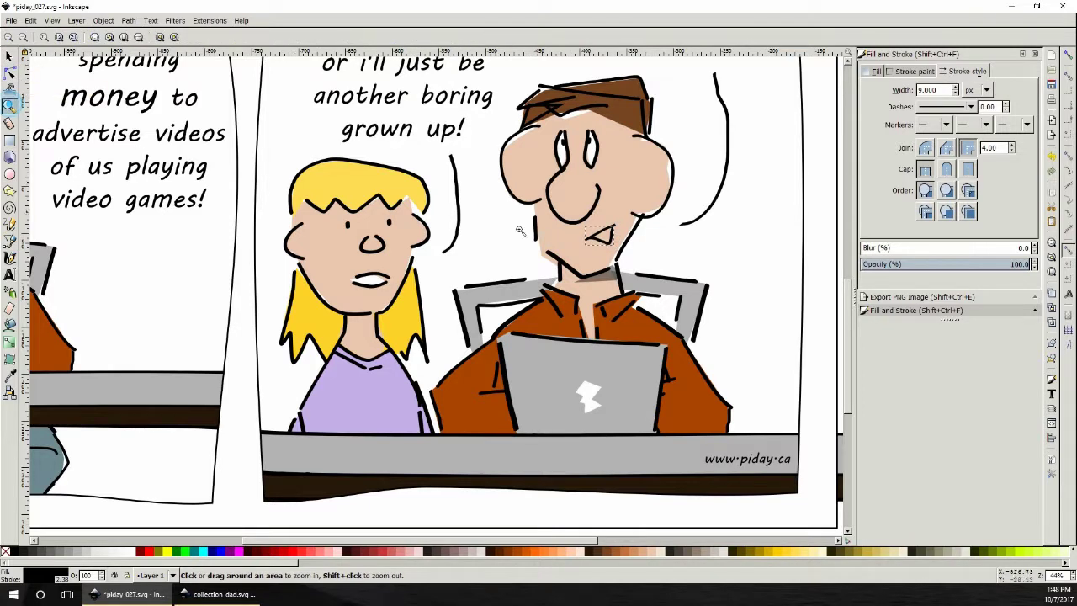
left_click(603, 237)
left_click(602, 237)
left_click(603, 238)
left_click(603, 237)
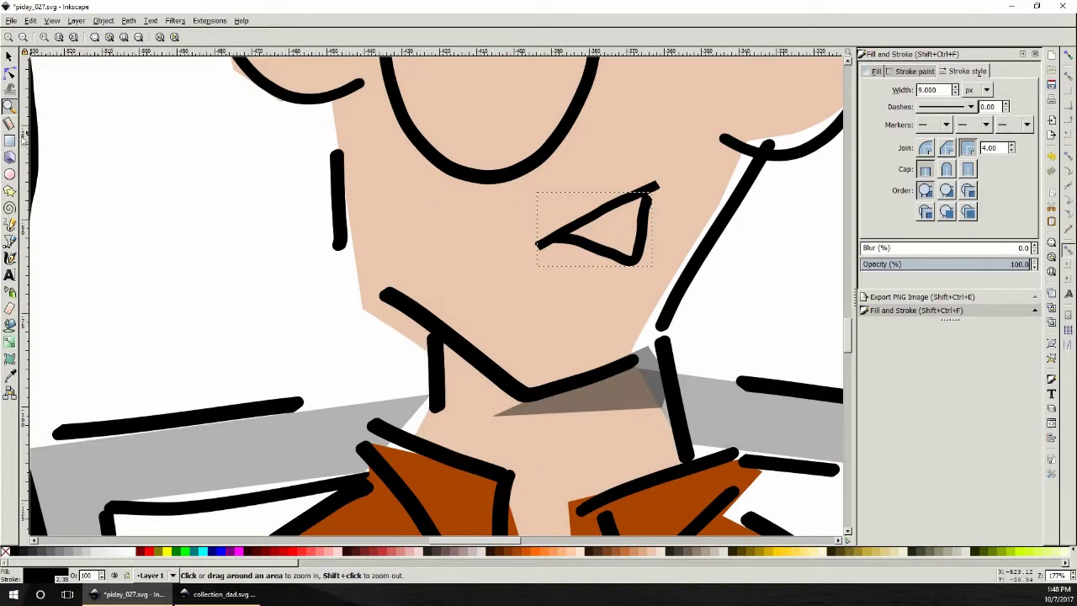
left_click(9, 239)
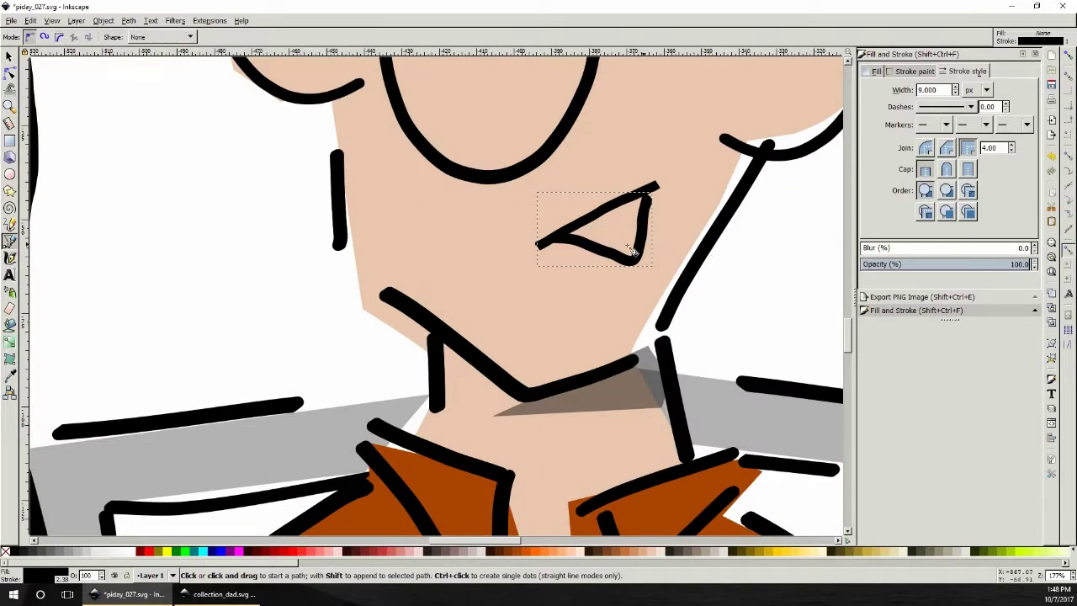
left_click(554, 235)
left_click(639, 258)
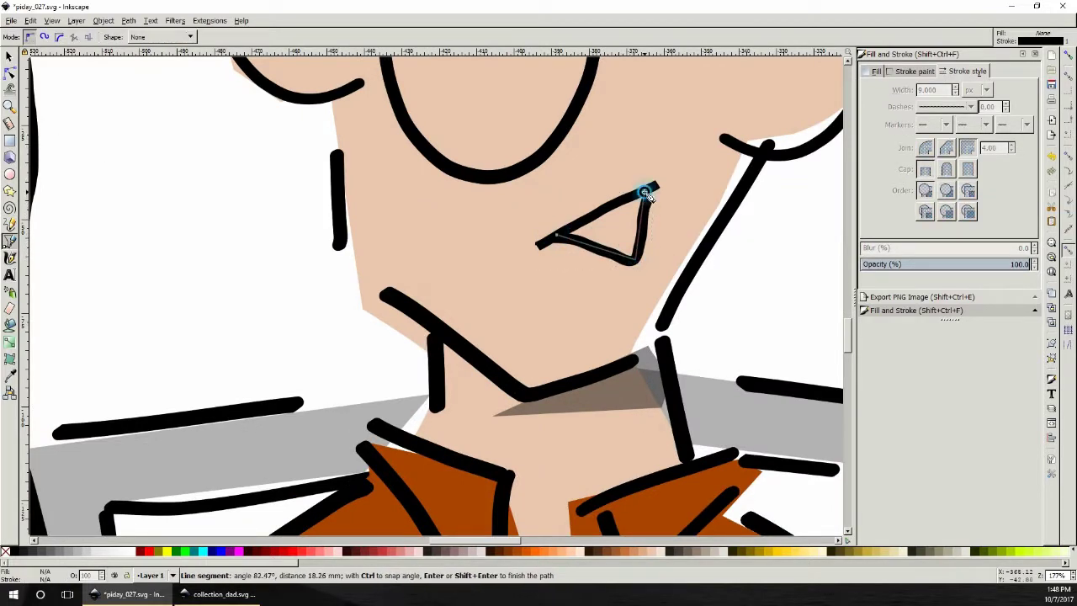
left_click(644, 192)
left_click(556, 236)
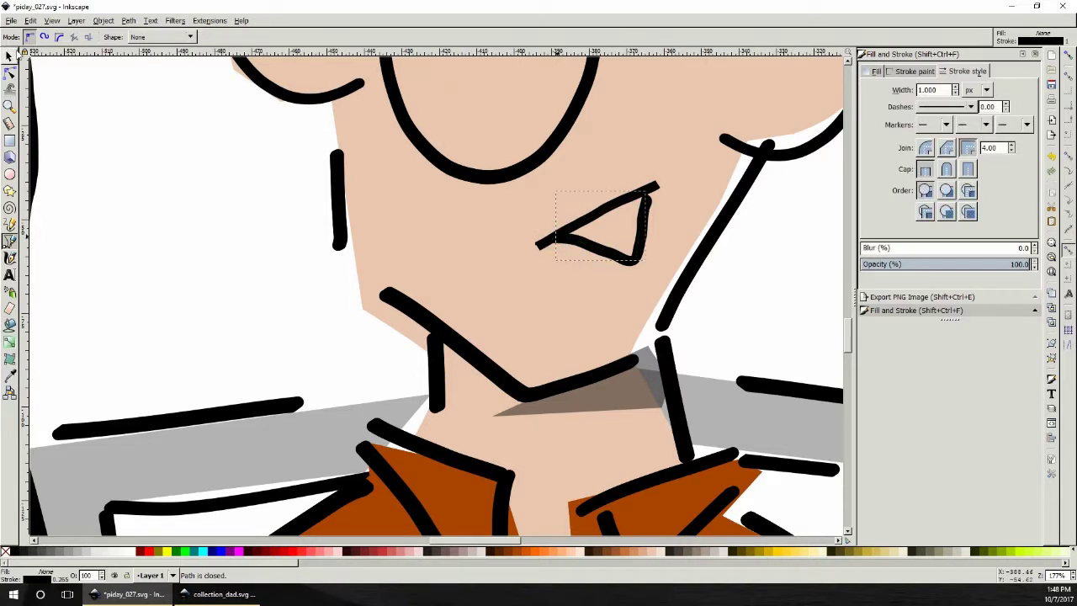
- Fill the traced mouth triangle white with a stroke width of 0 mm and lower it behind the black mouth outline
left_click(11, 54)
left_click(126, 551)
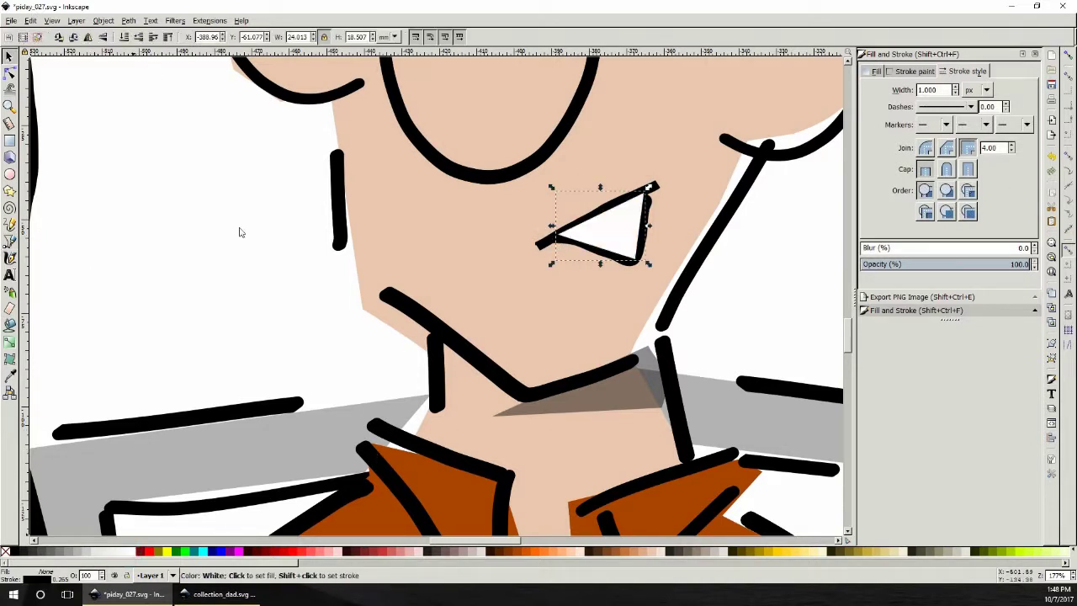
left_click(988, 91)
left_click(975, 24)
left_click(987, 91)
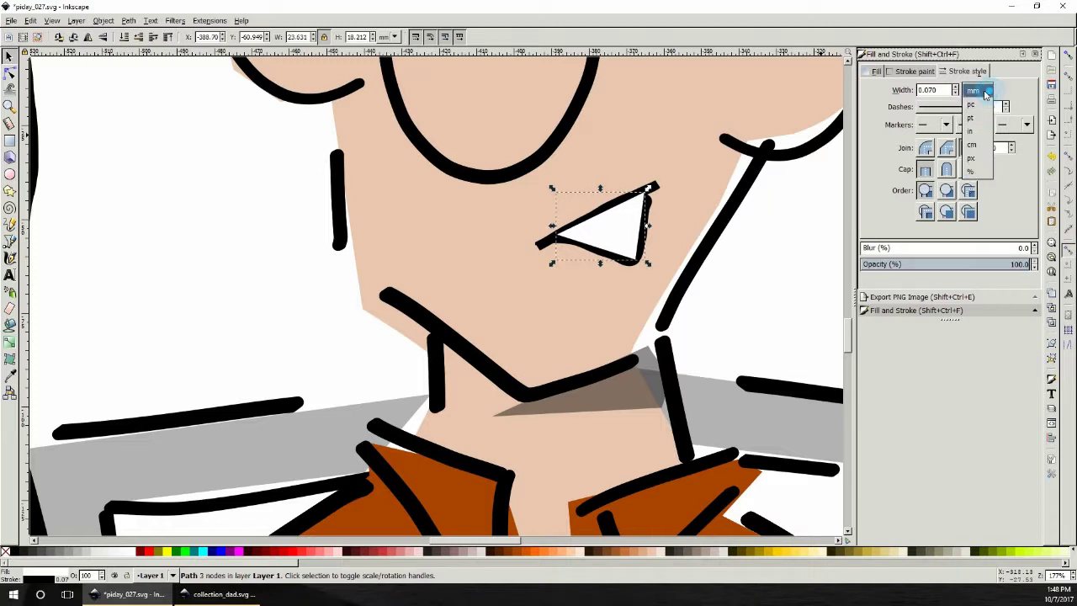
left_click(975, 91)
triple_click(930, 90)
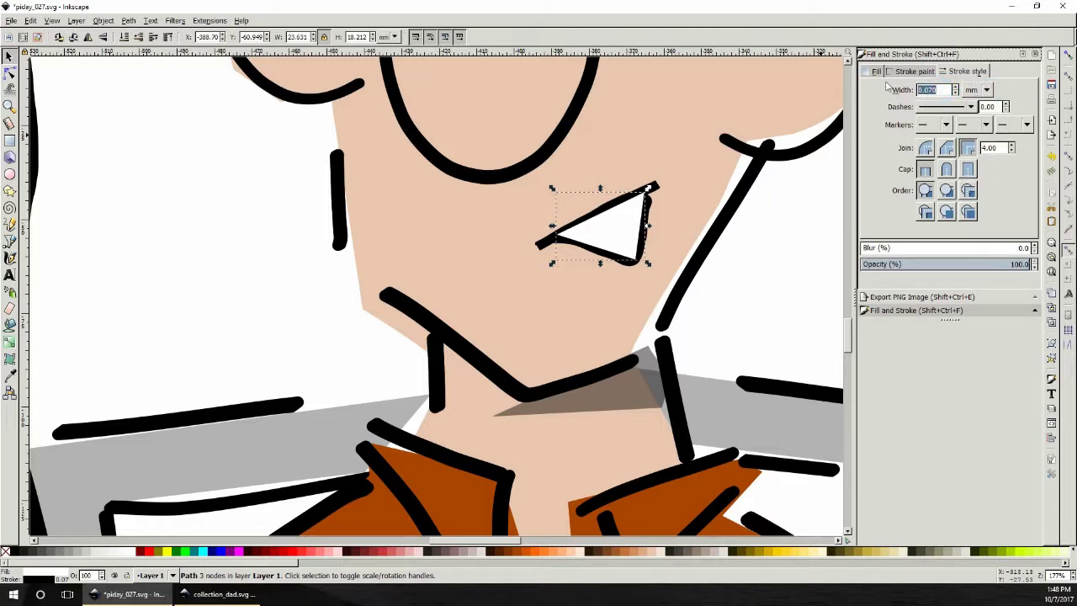
type("0")
key("Return")
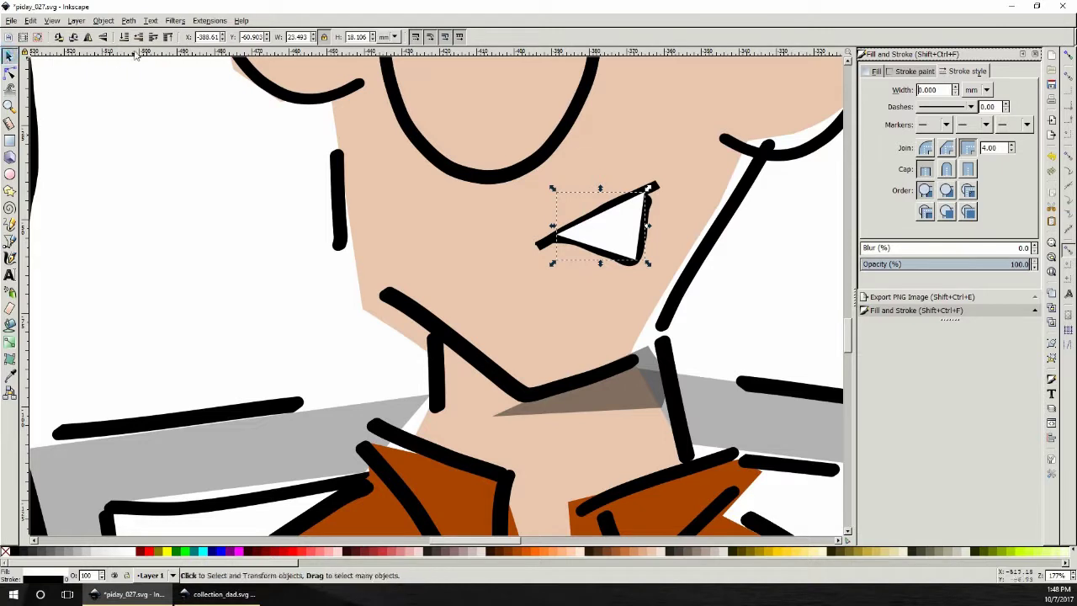
left_click(748, 291)
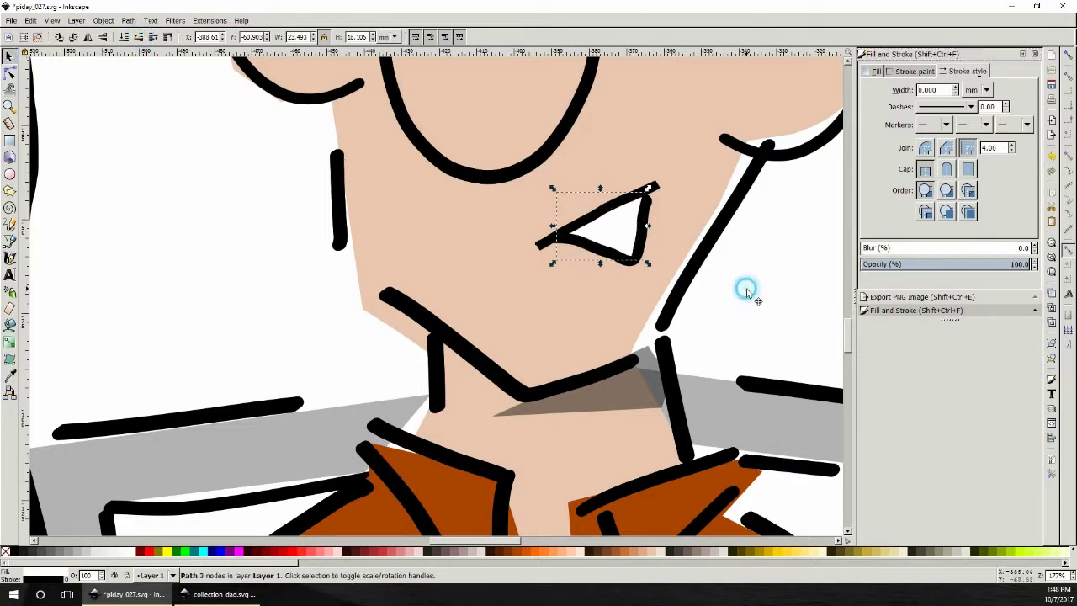
- Save piday_027.svg with the dad's finished fourth-panel mouth
key("minus")
key("minus")
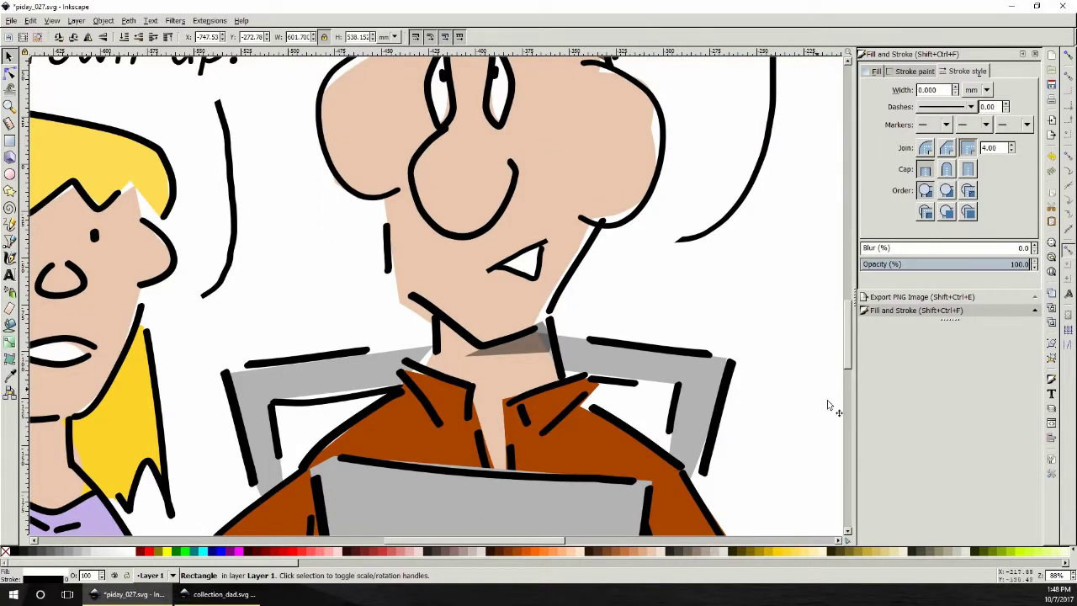
key("minus")
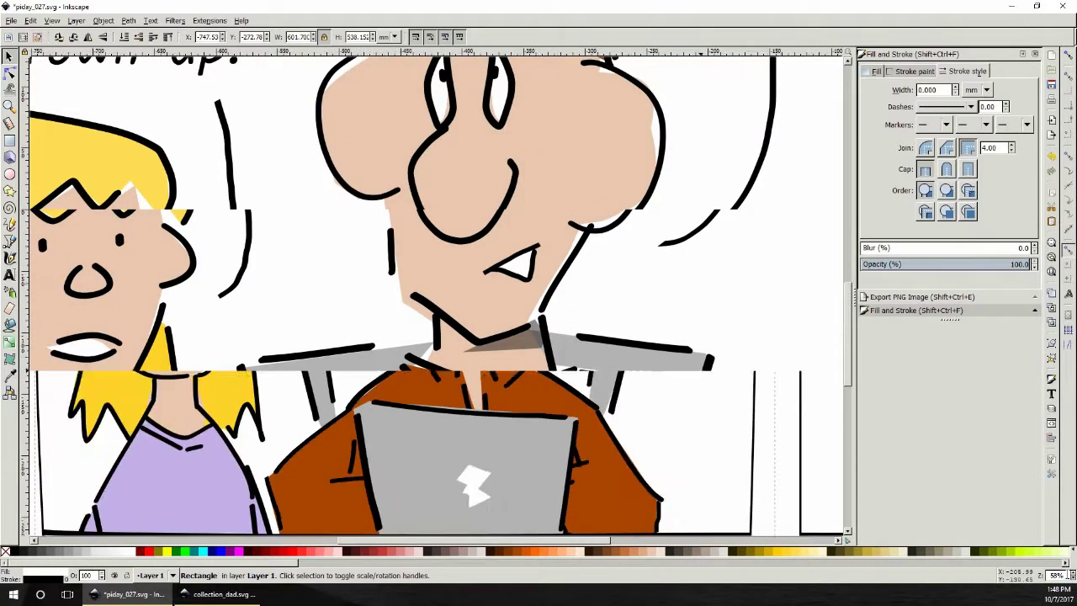
scroll(762, 412, "up", 4)
scroll(747, 389, "down", 4)
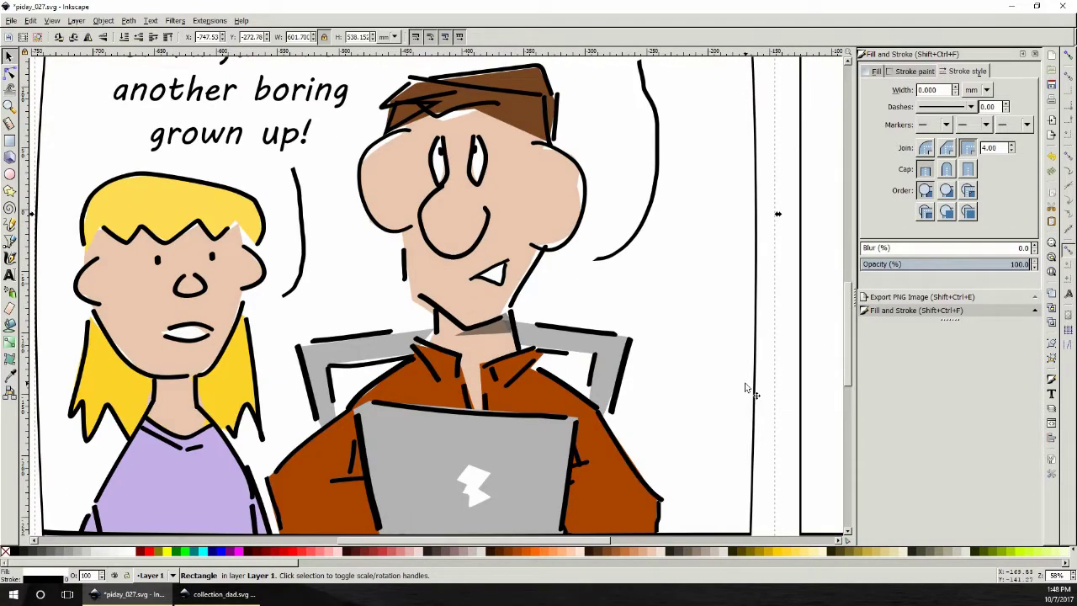
key("minus")
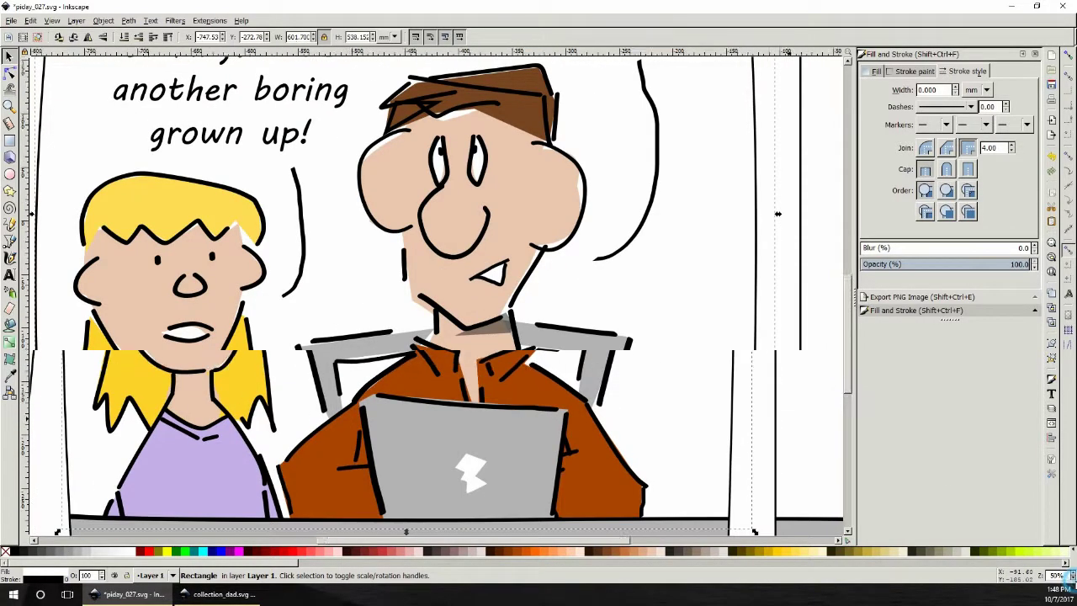
left_click(11, 20)
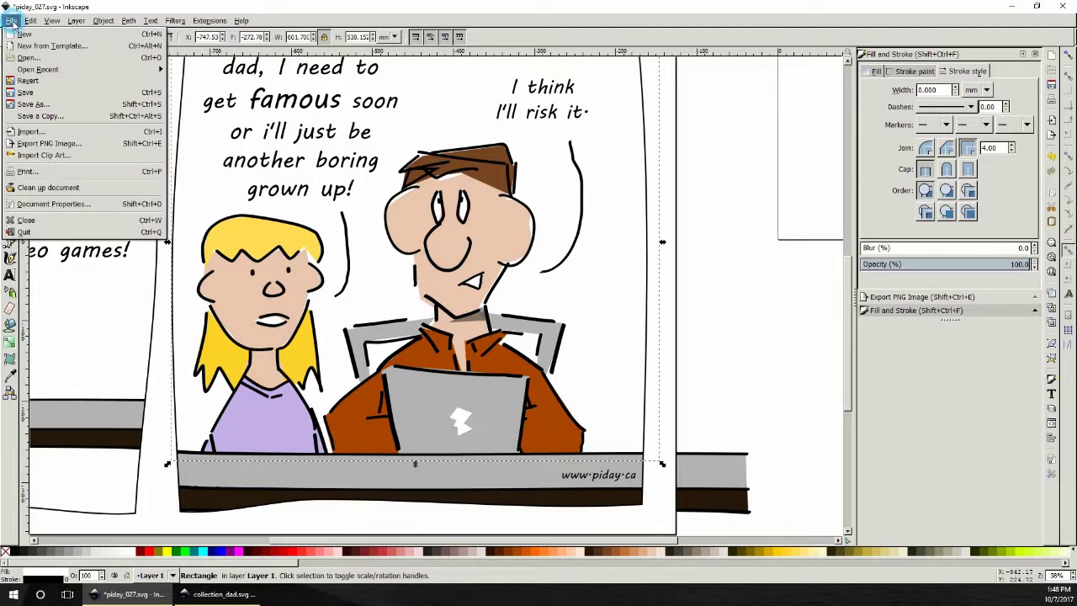
left_click(31, 94)
- Review all four comic panels, comparing the line weights of the drawn mouths and the placement of the speech text
scroll(743, 365, "up", 2)
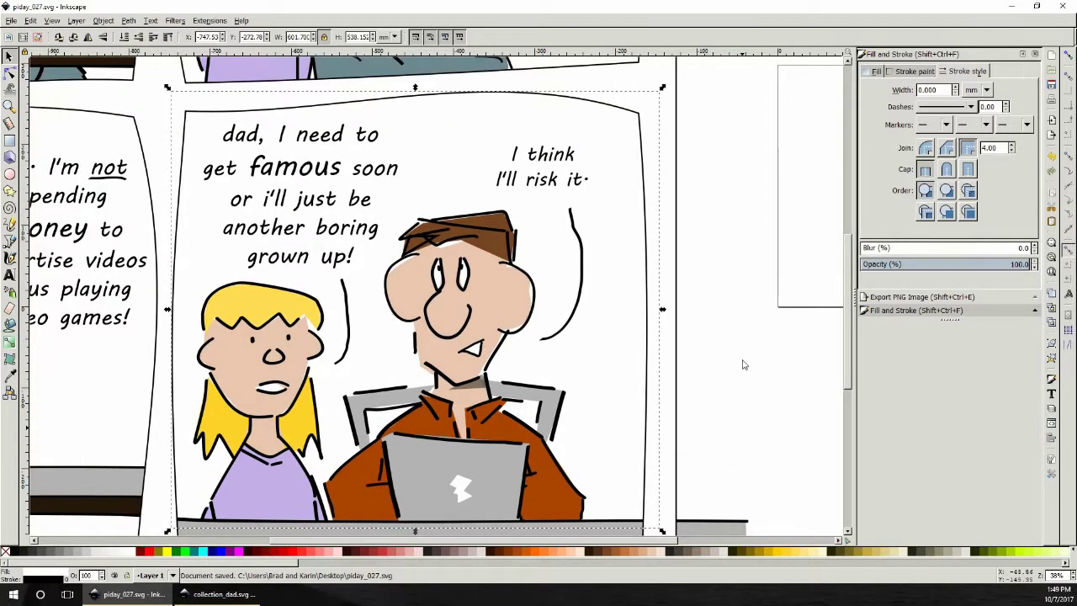
scroll(743, 365, "down", 3)
left_click(1073, 580)
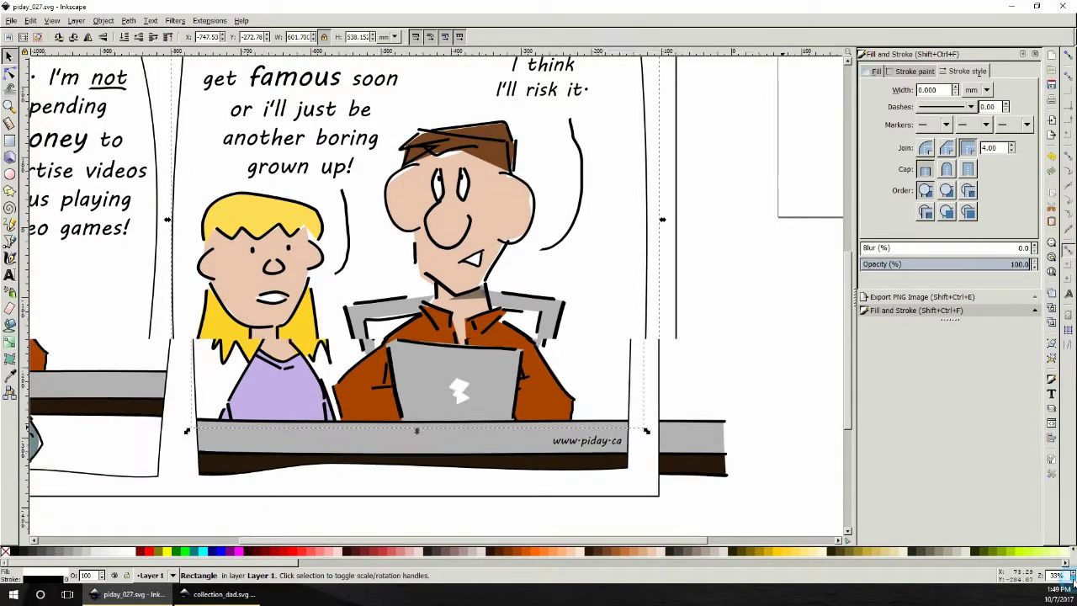
scroll(533, 529, "up", 3)
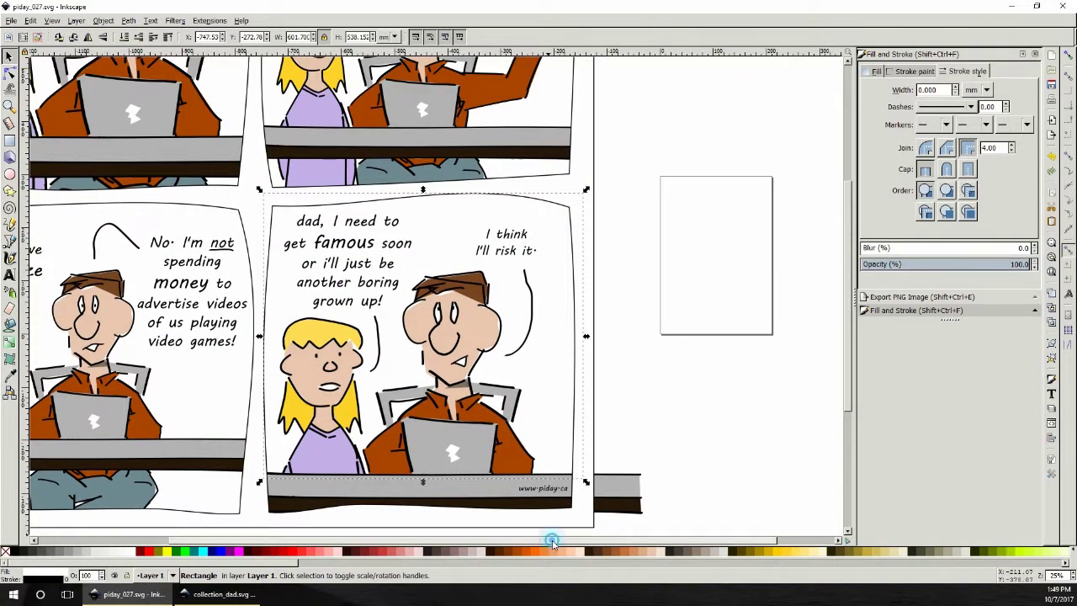
left_click_drag(543, 540, 436, 530)
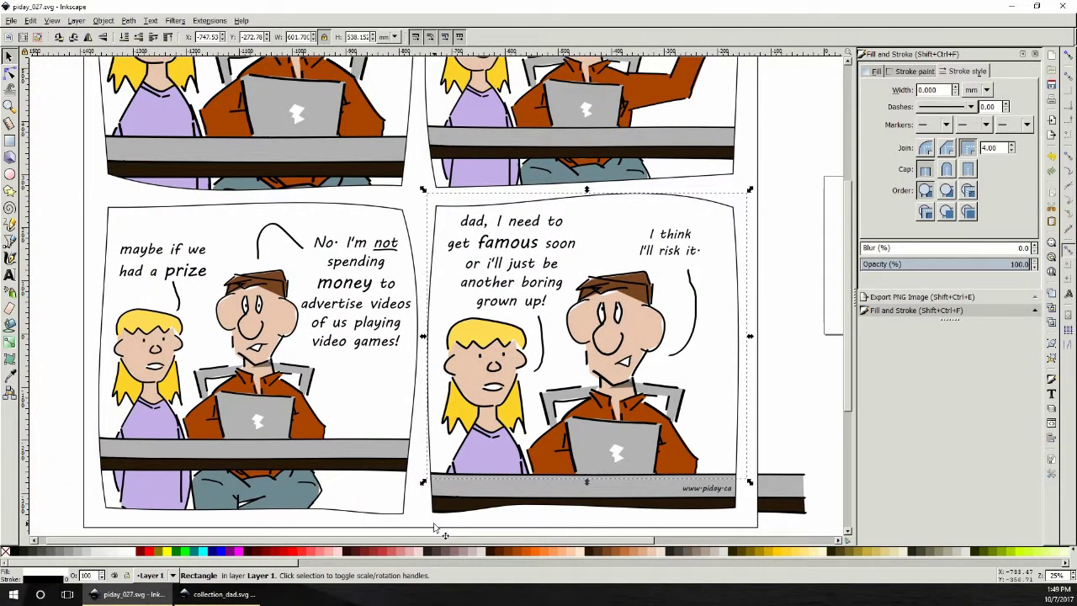
scroll(592, 368, "up", 5)
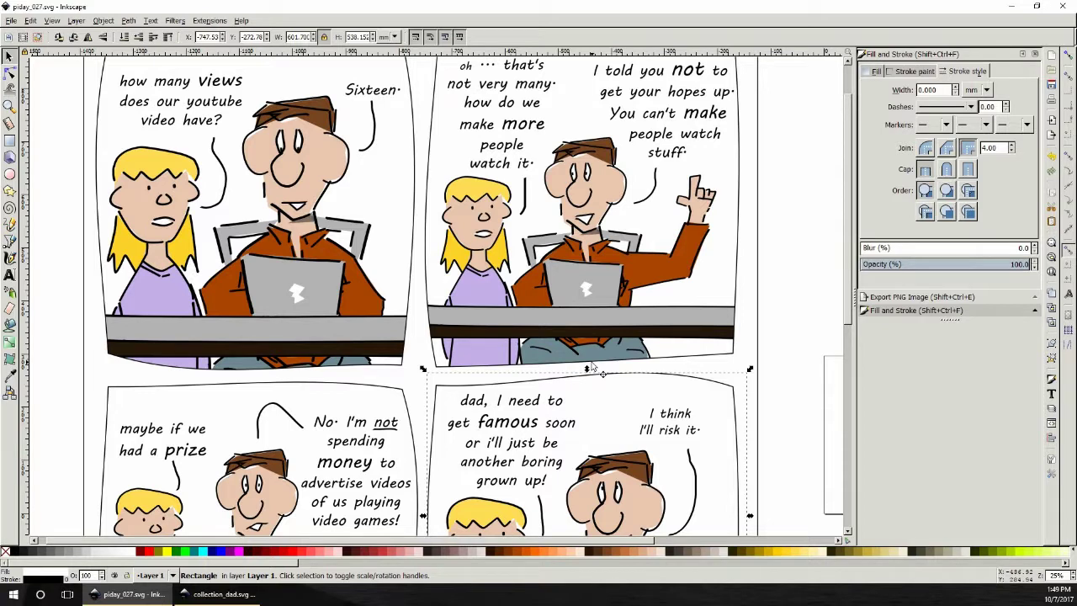
scroll(593, 368, "up", 2)
scroll(592, 368, "down", 6)
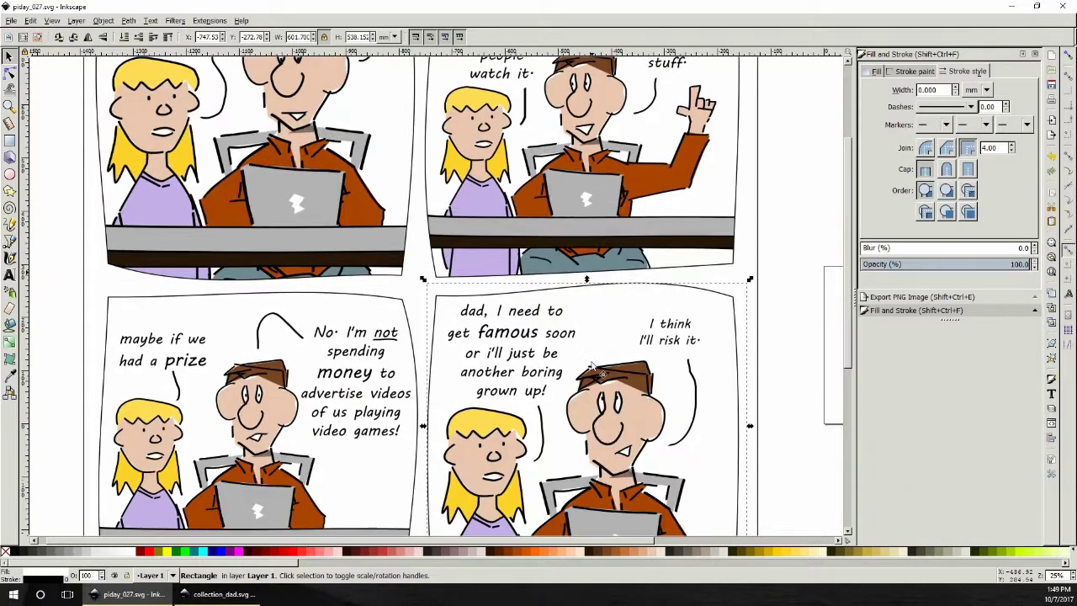
left_click(782, 330)
scroll(772, 343, "up", 1)
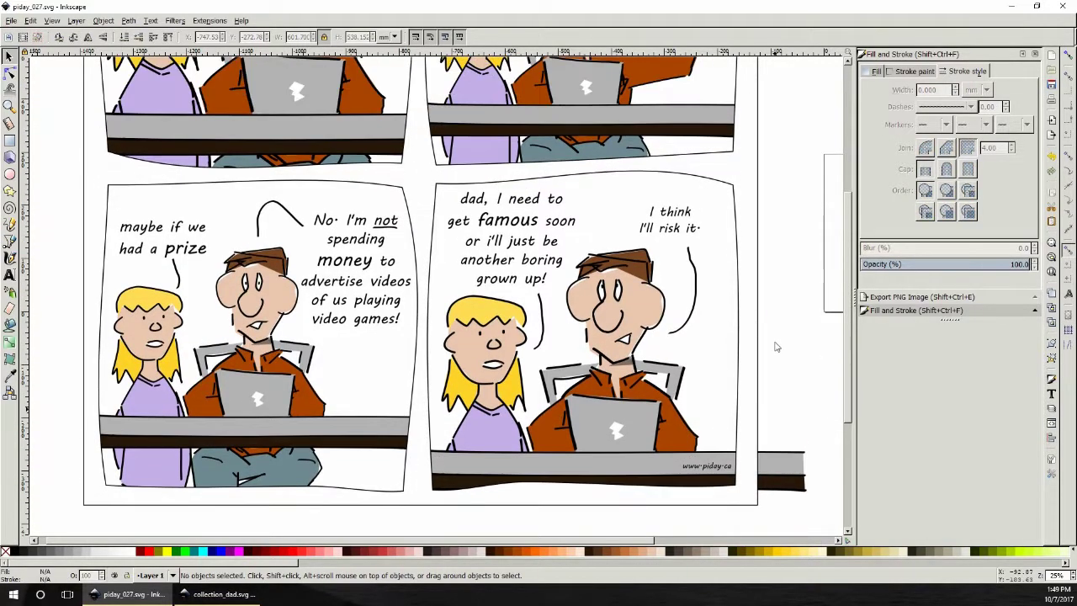
- Set the stroke width of both black strokes forming the dad's fourth-panel mouth outline to 11 px
left_click(624, 341)
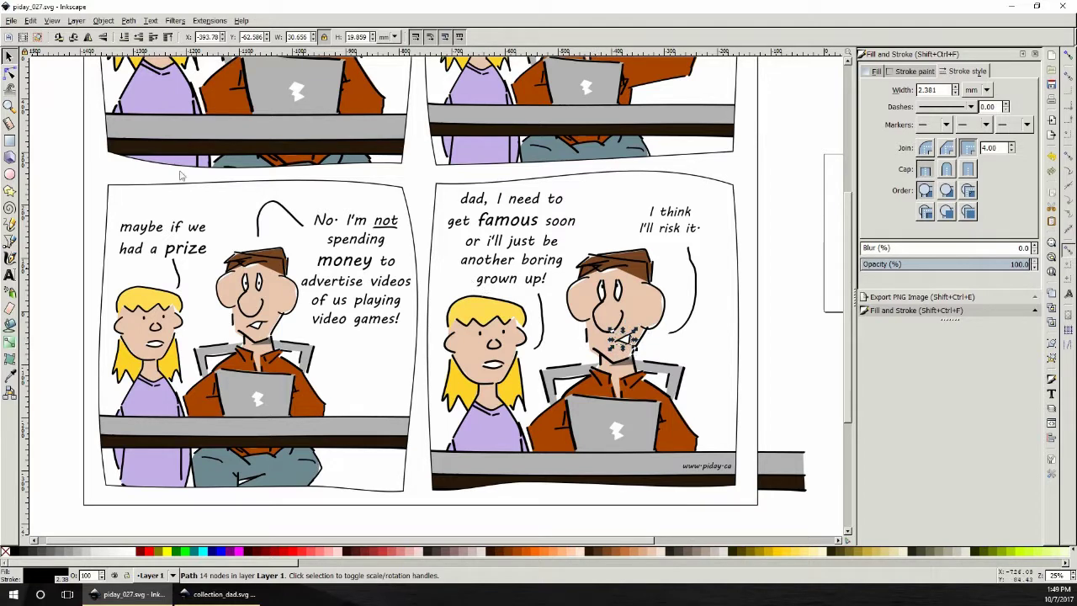
left_click(8, 106)
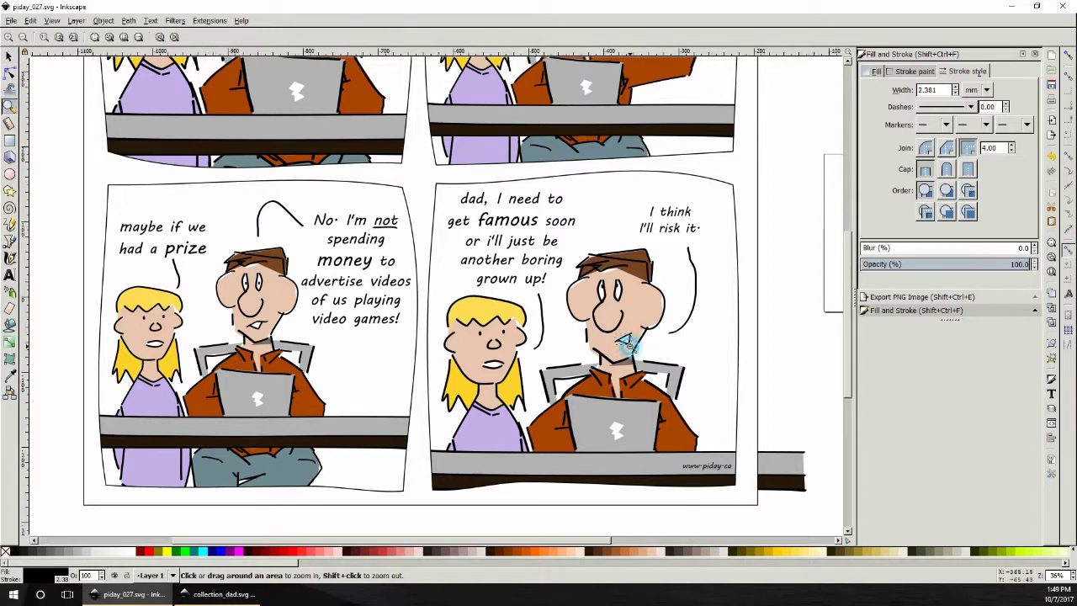
left_click(629, 330)
left_click(629, 330)
left_click(631, 329)
key("s")
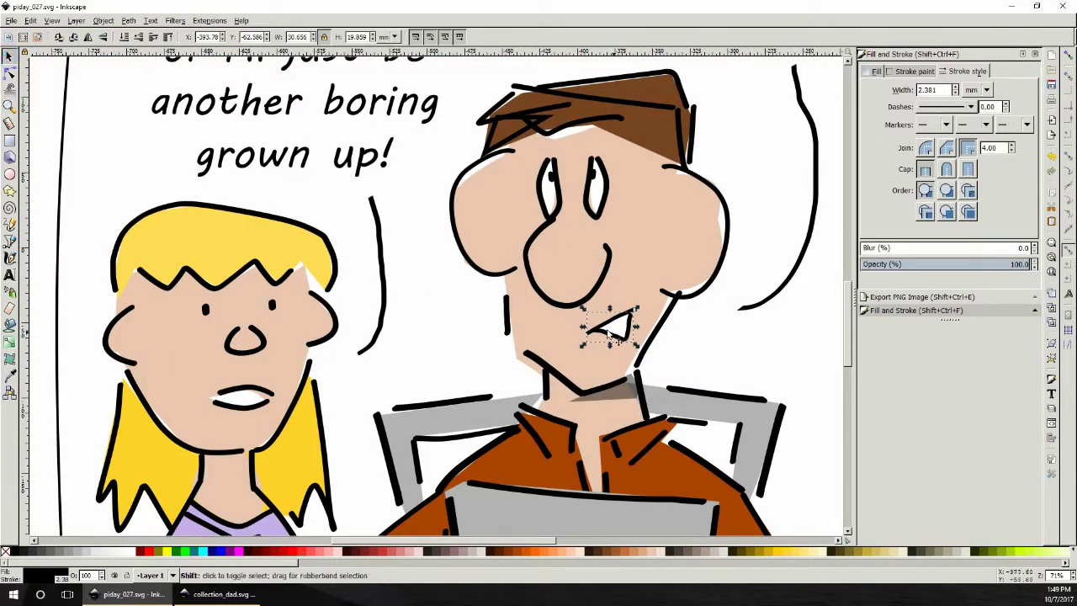
left_click(621, 330, "shift")
key("ctrl+plus")
left_click(622, 337)
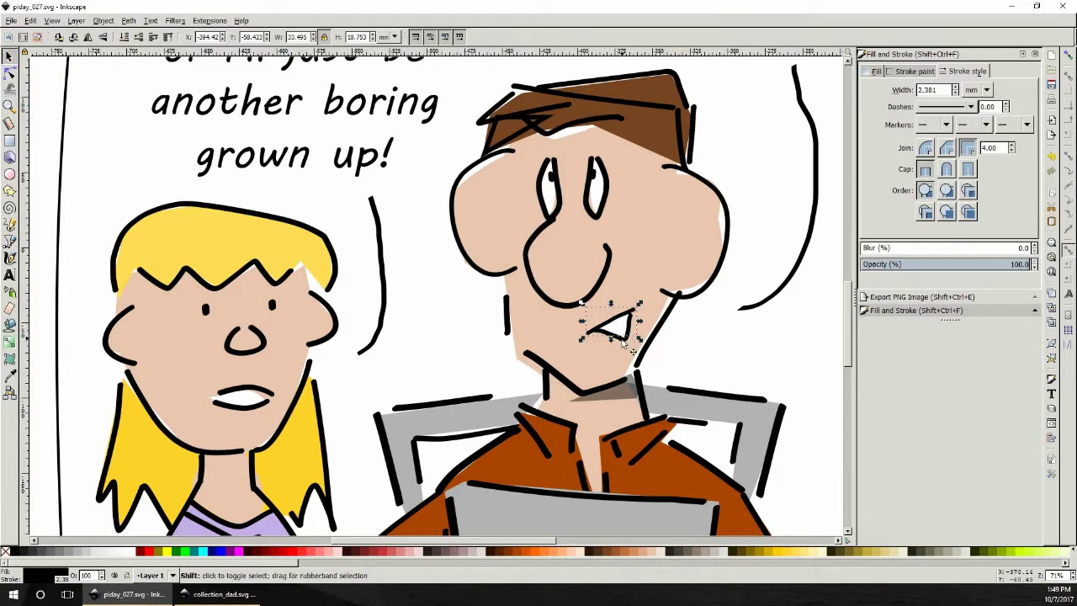
left_click(621, 331, "shift")
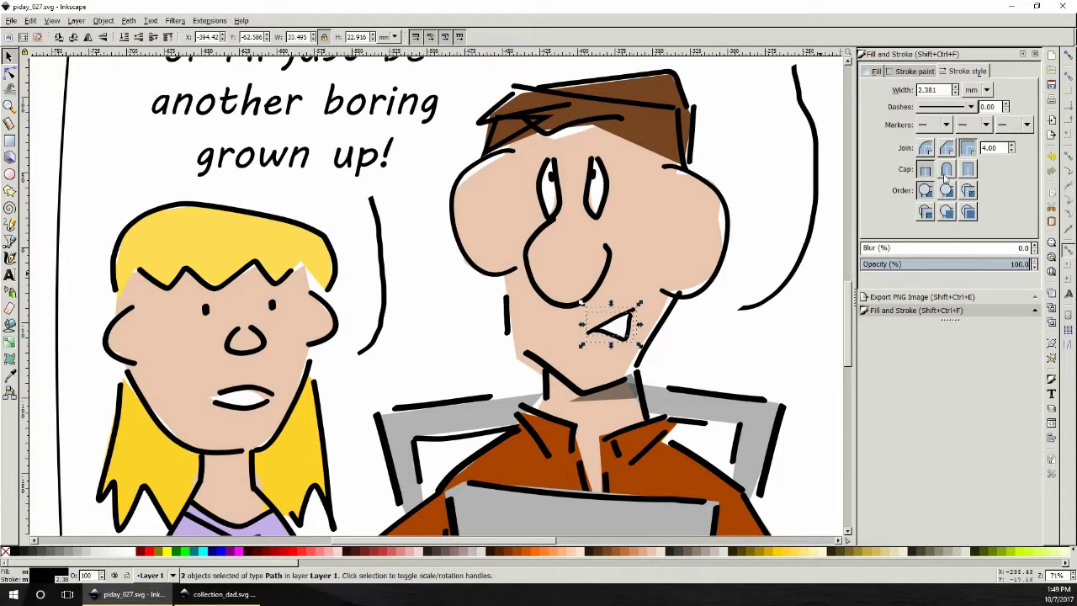
left_click(978, 89)
left_click(976, 90)
key("Up")
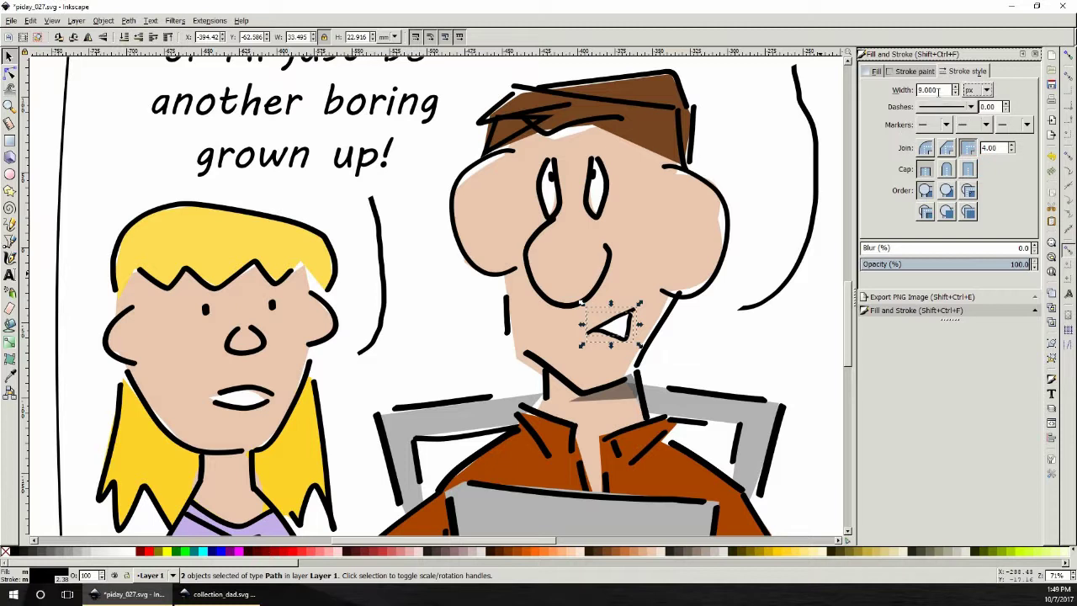
key("shift+Tab")
type("11")
key("Return")
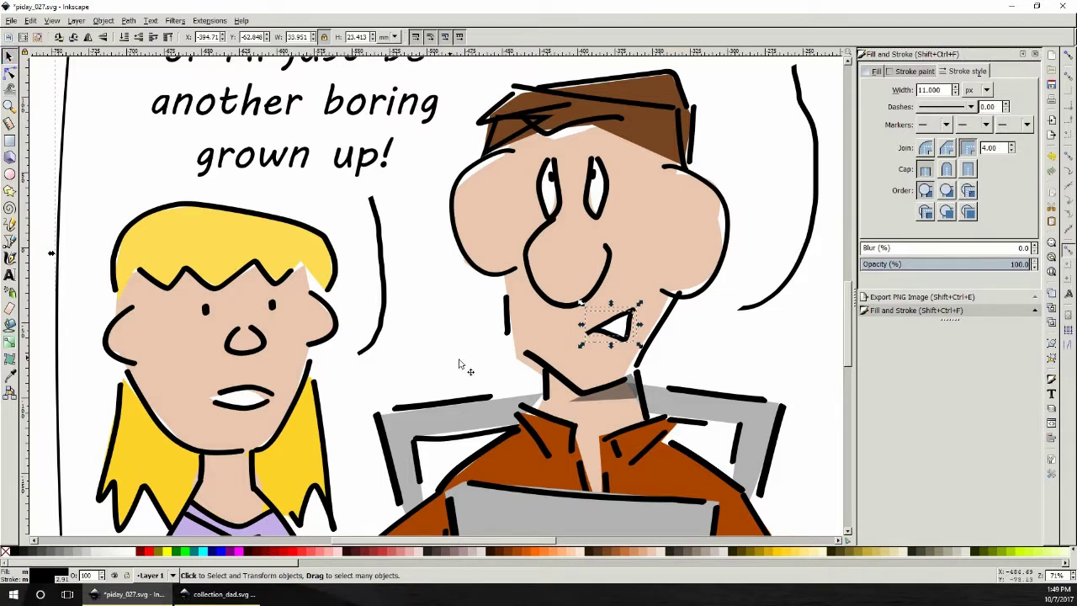
- Save the drawing again with the thickened mouth strokes in the fourth panel
left_click(830, 356)
scroll(831, 355, "up", 5)
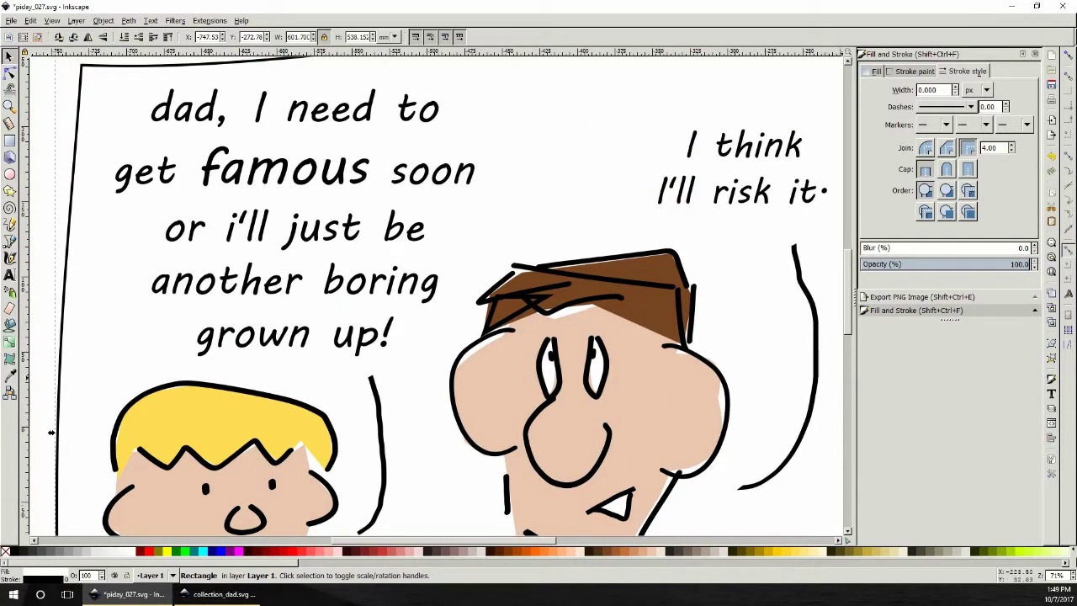
left_click(1073, 578)
left_click(1073, 579)
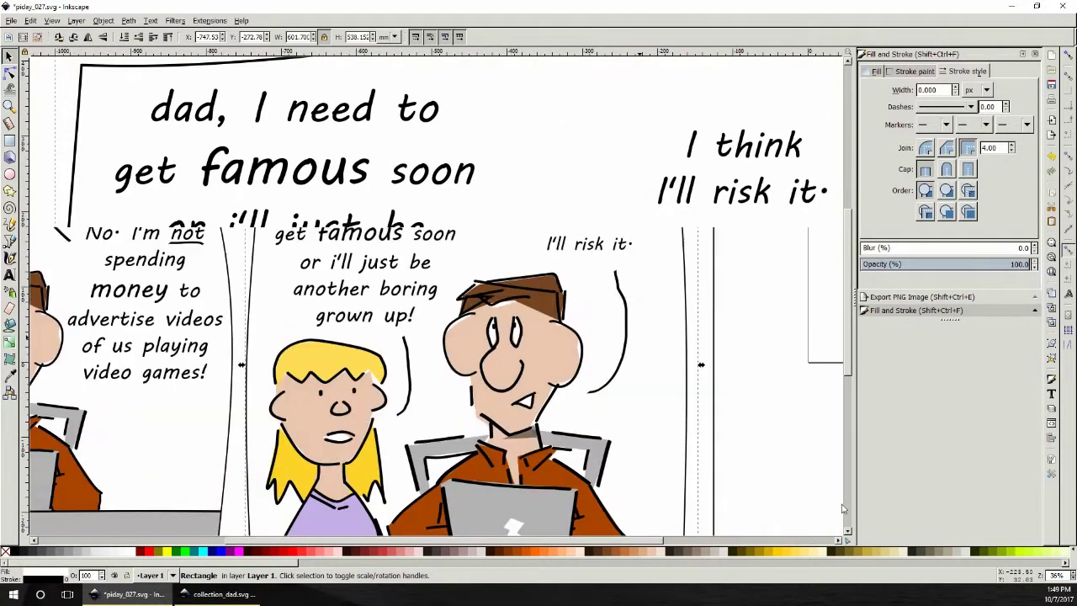
left_click(1073, 579)
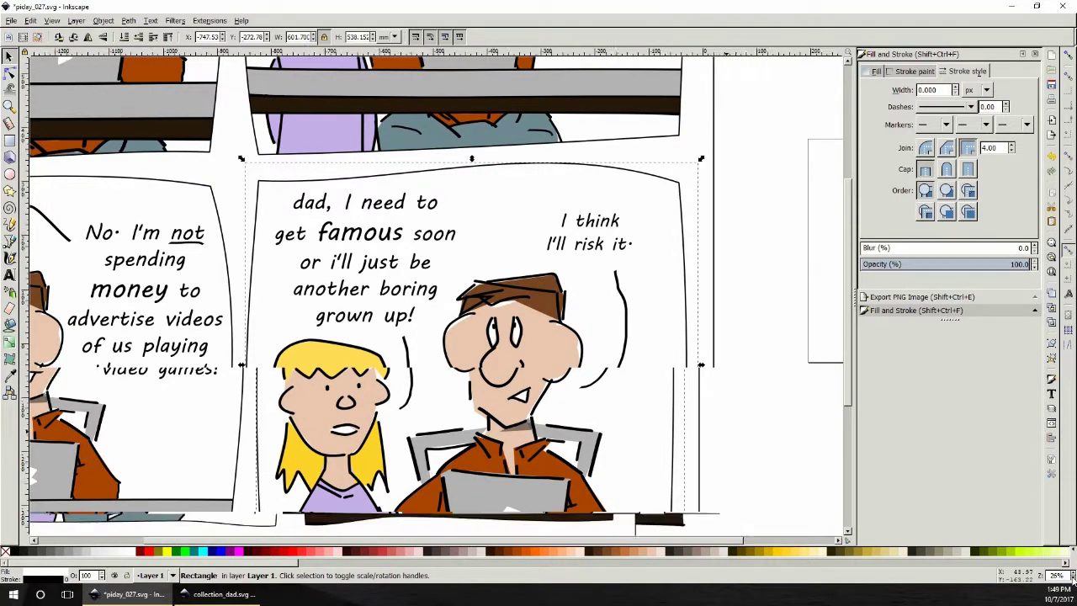
left_click(11, 20)
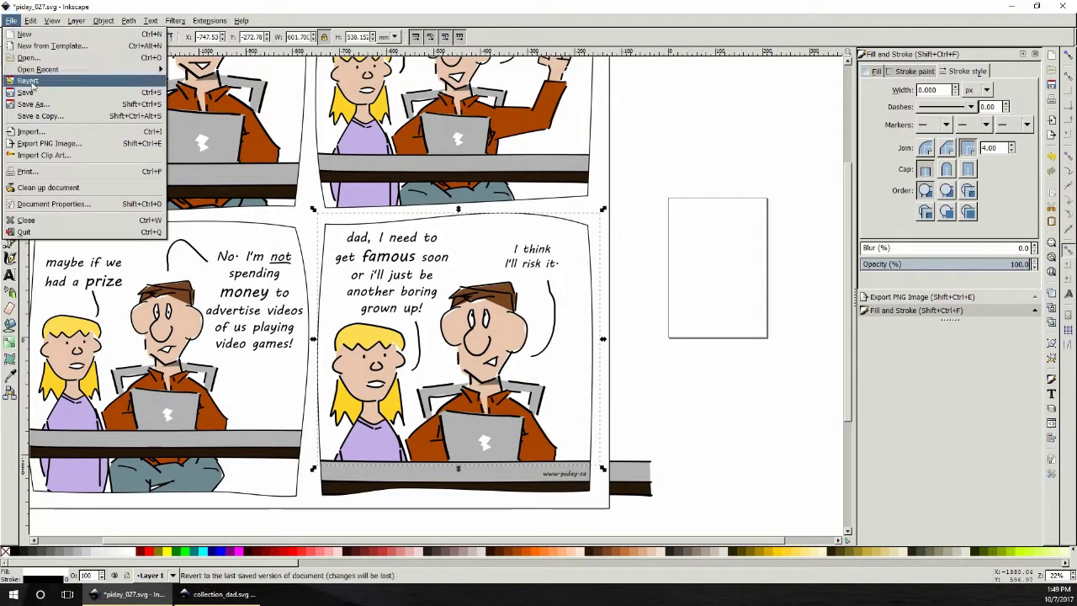
left_click(34, 91)
- Draw a white rectangle about 1523 mm wide and 1462 mm high around the whole comic and lower it to the bottom
left_click(1073, 579)
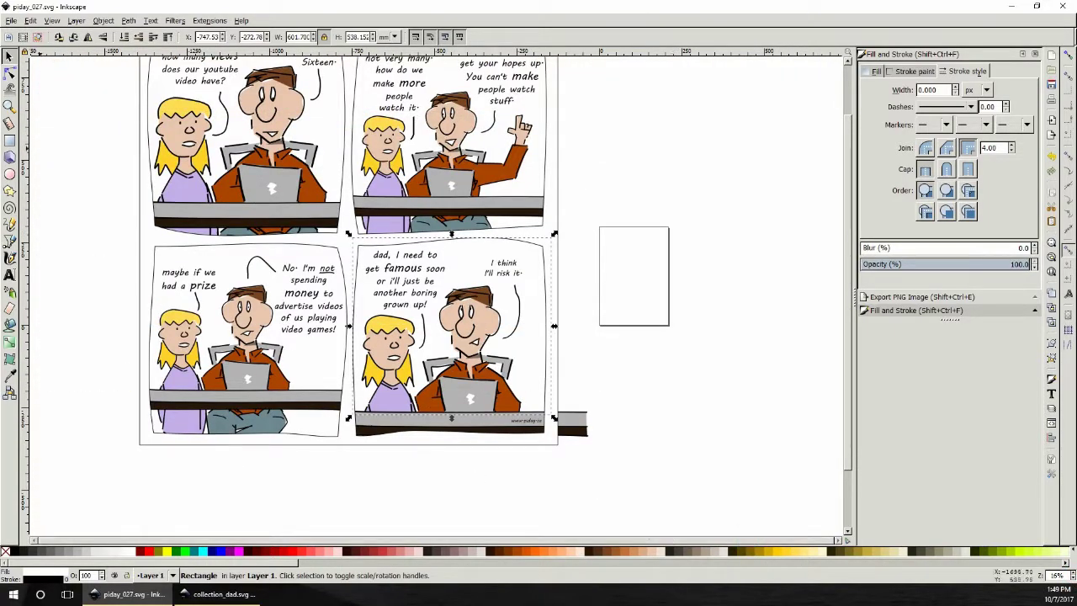
left_click(9, 141)
left_click_drag(603, 479, 105, 3)
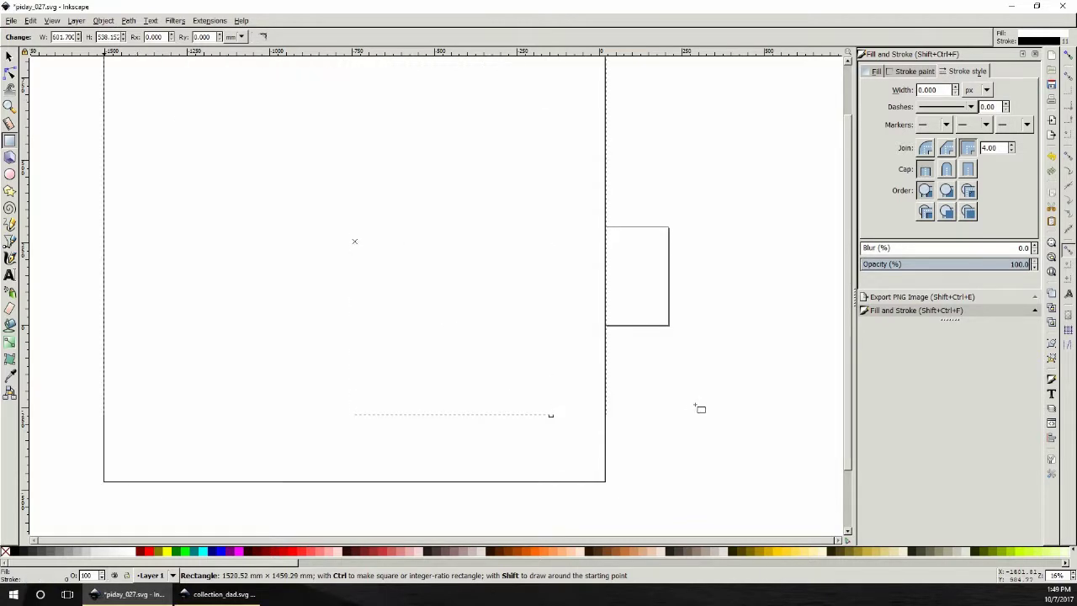
scroll(698, 406, "up", 5)
left_click(9, 56)
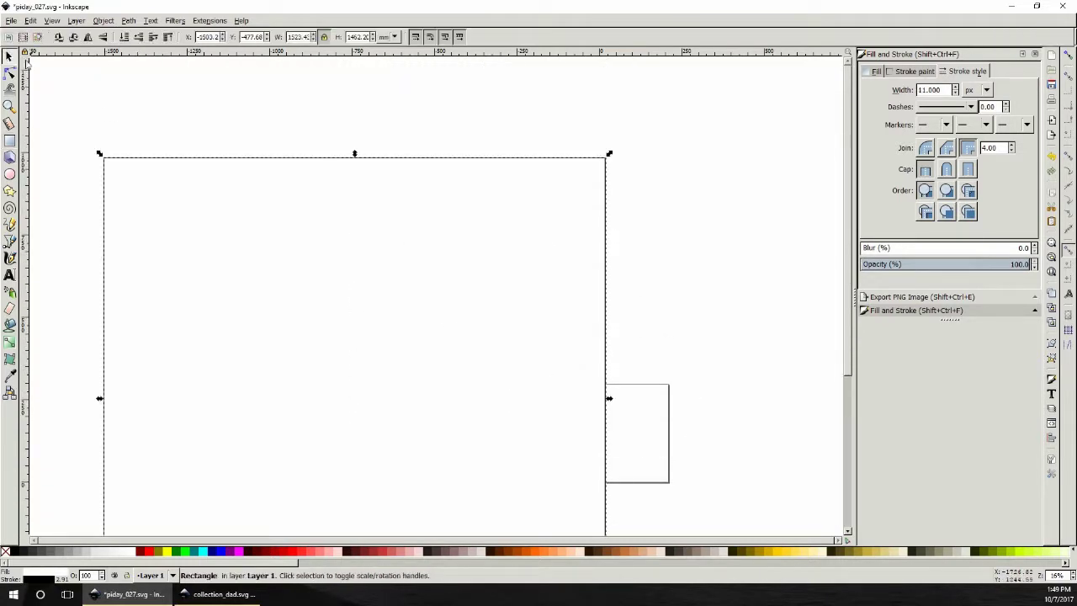
left_click(123, 37)
scroll(745, 354, "down", 3)
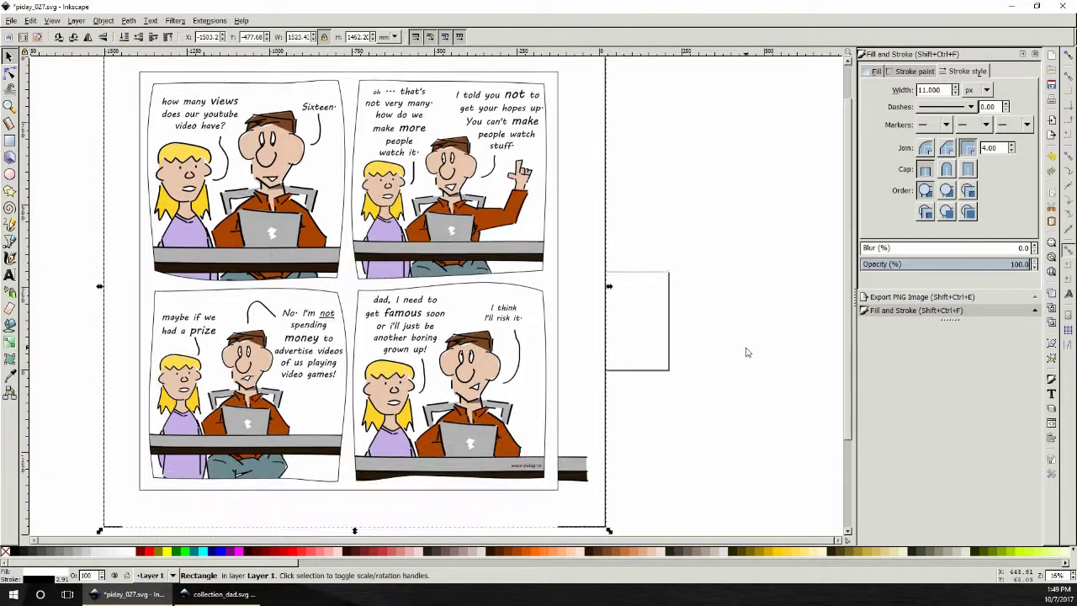
- Export the comic's square background frame area as piday_027.png in Renders\Finals at 4500 by 4500 pixels, and save the SVG
left_click(214, 73)
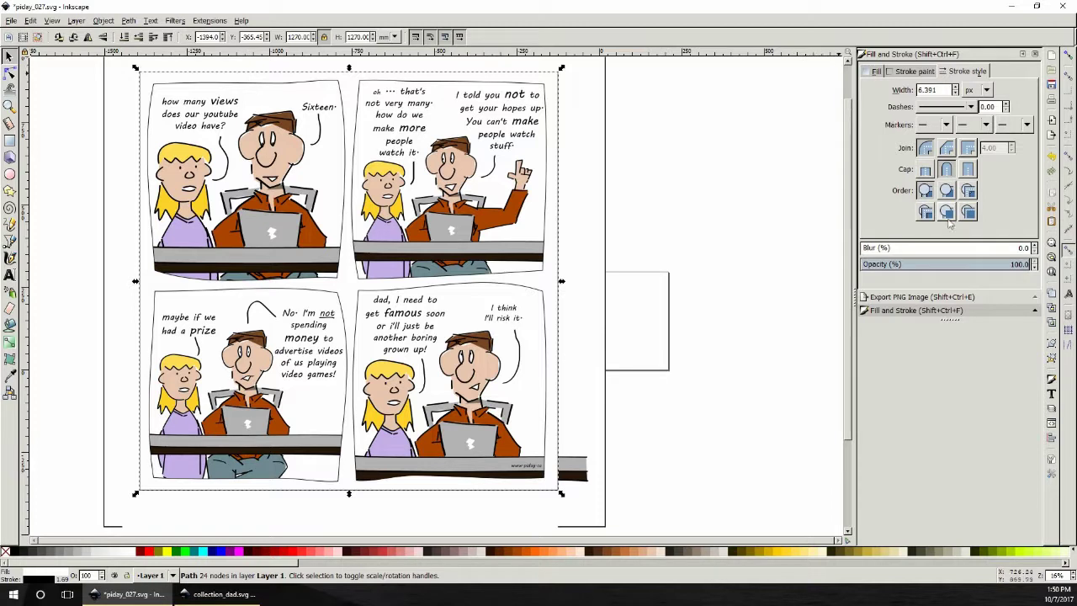
left_click(942, 297)
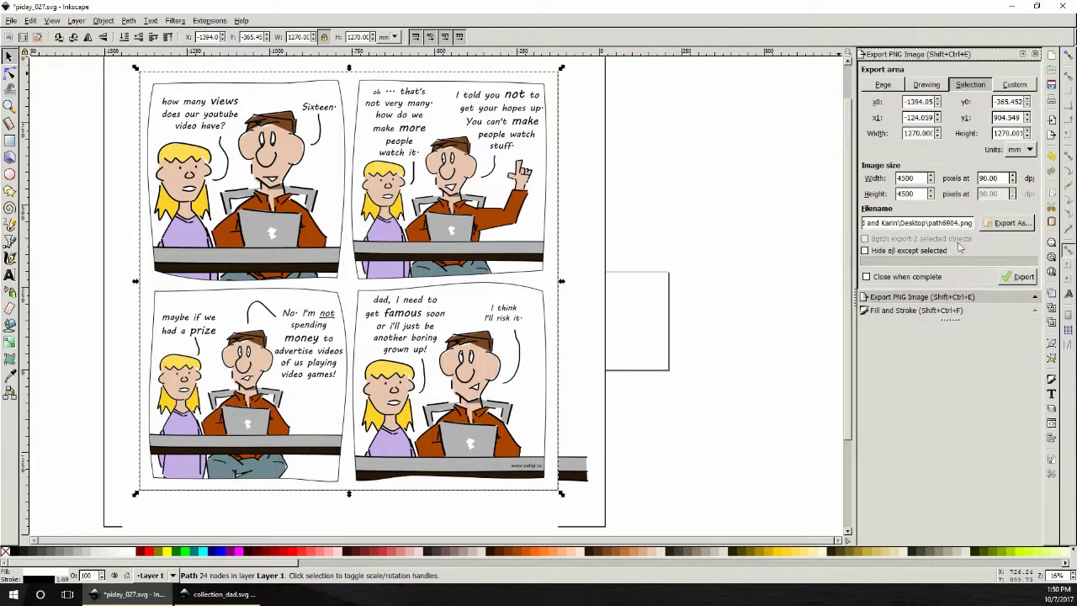
left_click(997, 226)
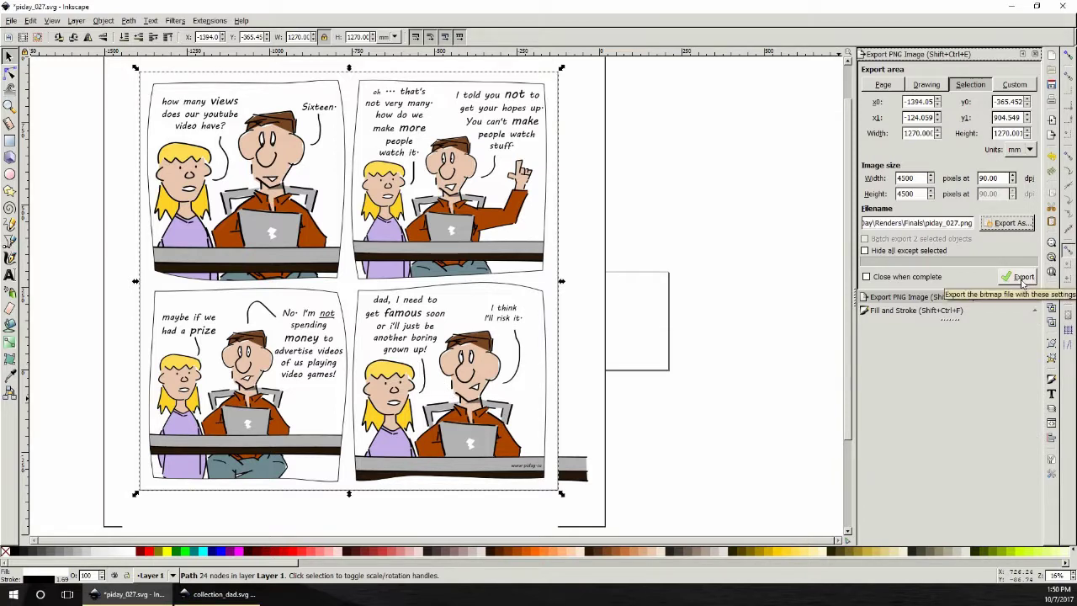
left_click(1022, 281)
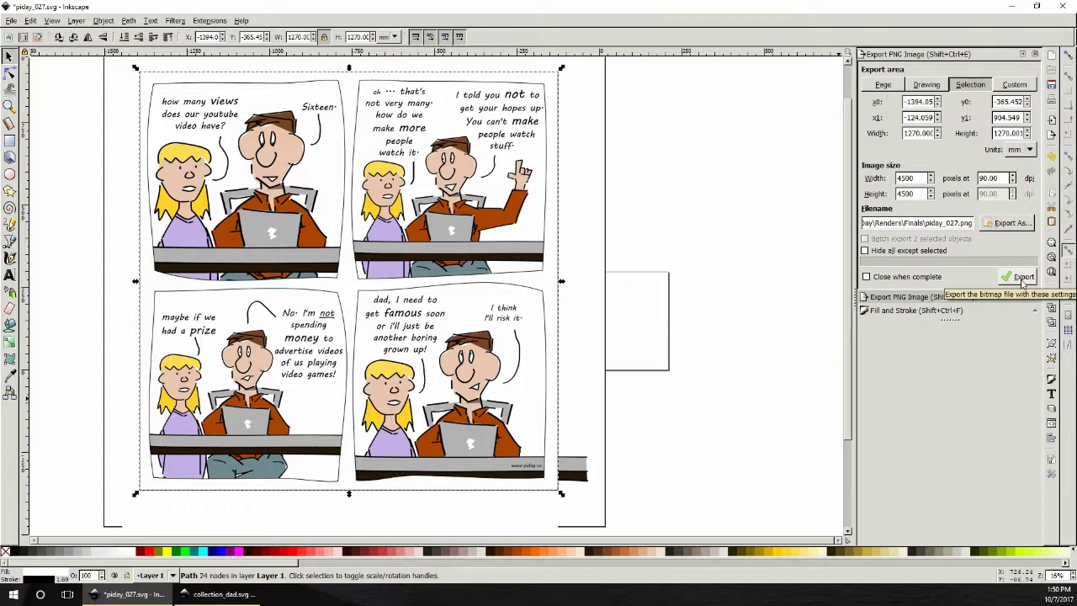
left_click(11, 20)
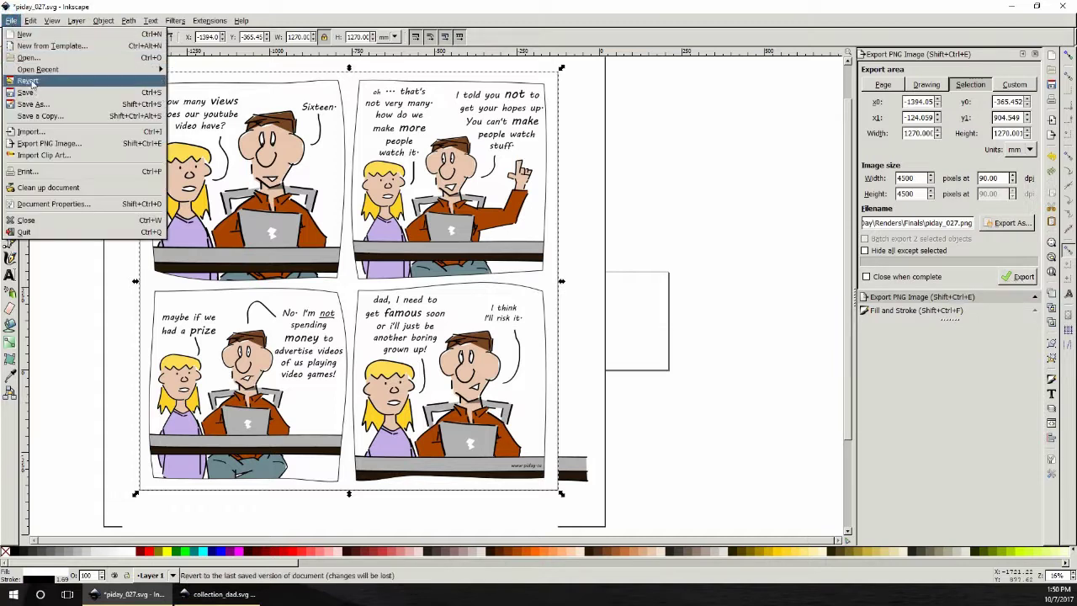
left_click(32, 92)
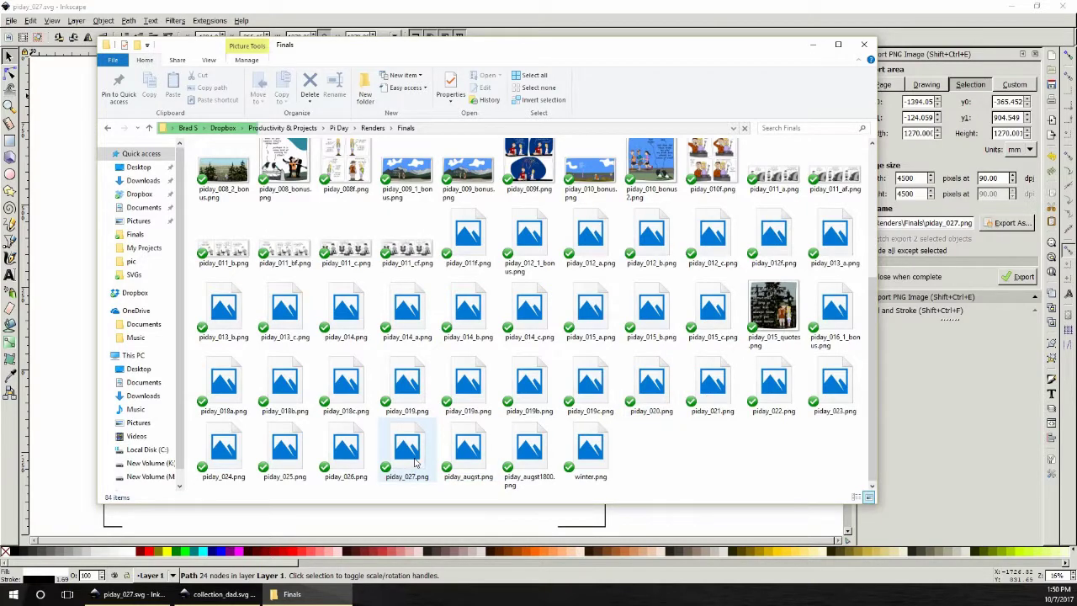
- Open the exported piday_027.png from the Finals folder in Photos to check the render, close both windows and save the SVG
double_click(410, 450)
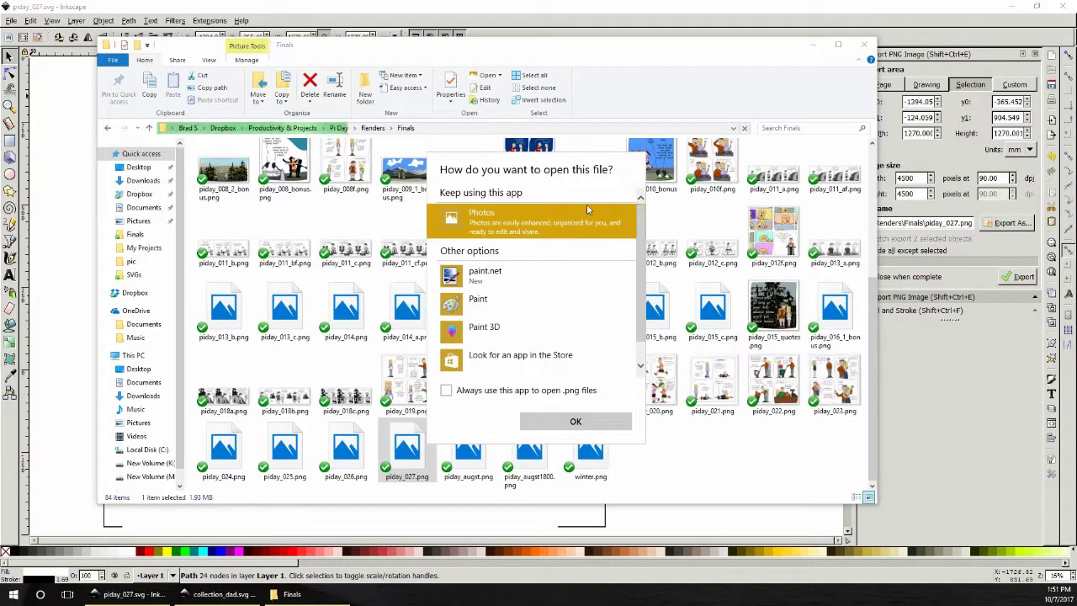
left_click(593, 423)
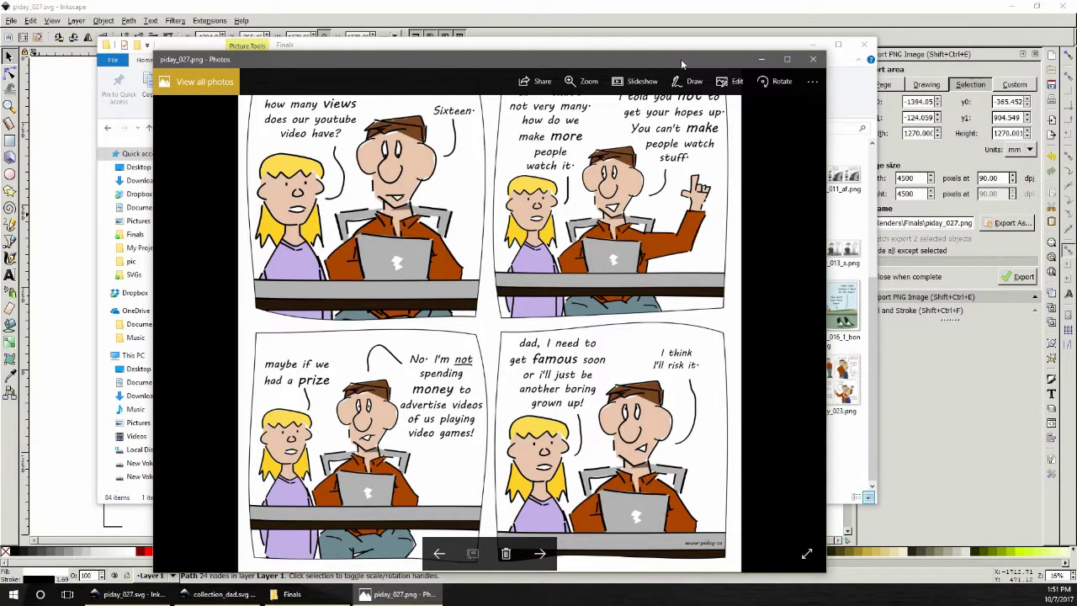
left_click_drag(681, 59, 697, 32)
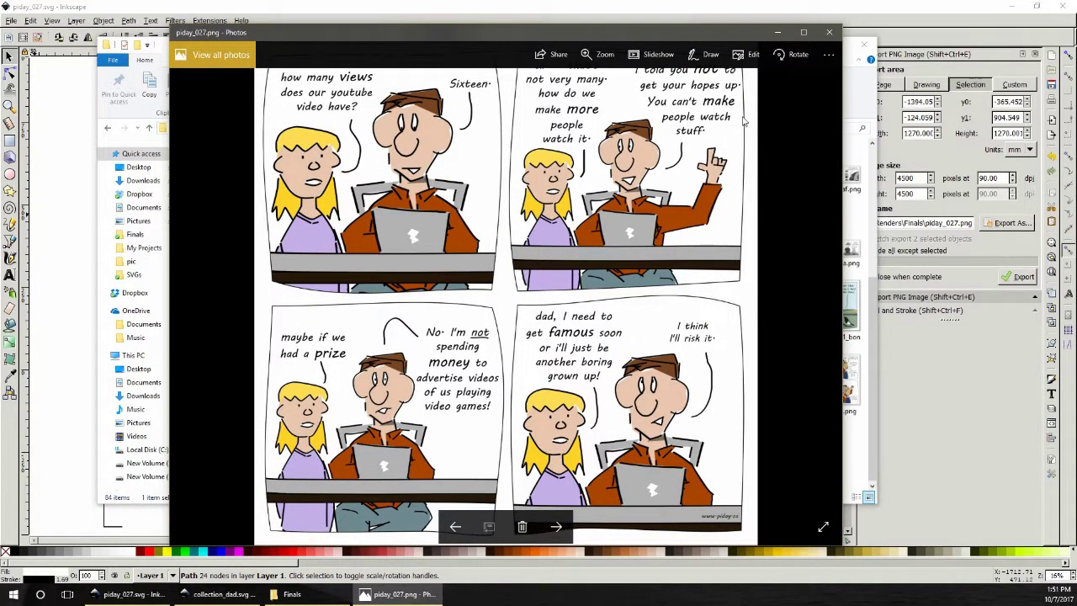
key("Left")
key("Right")
left_click(831, 33)
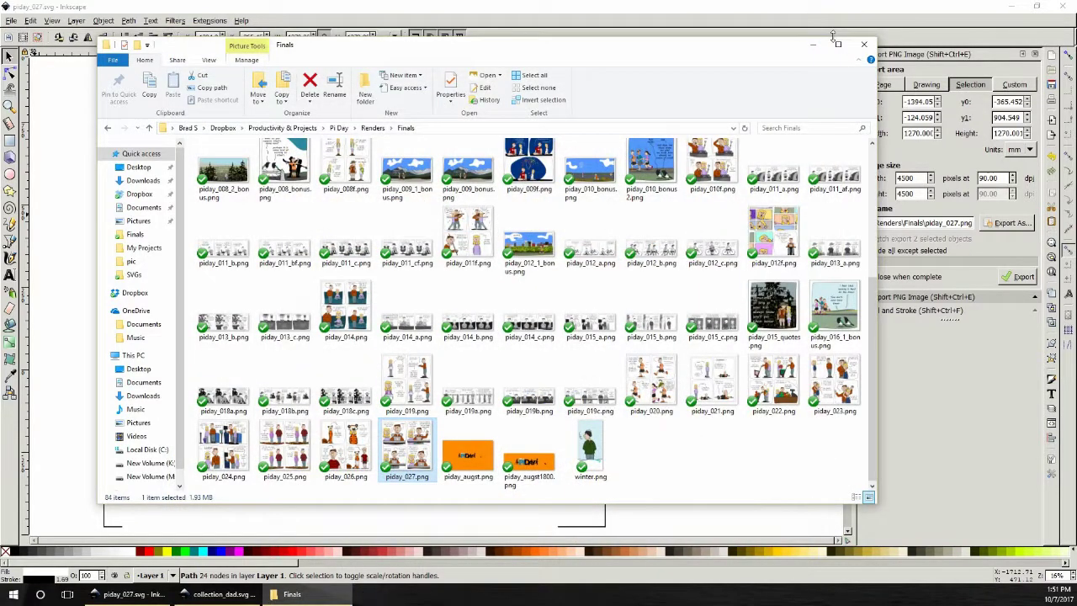
left_click(867, 44)
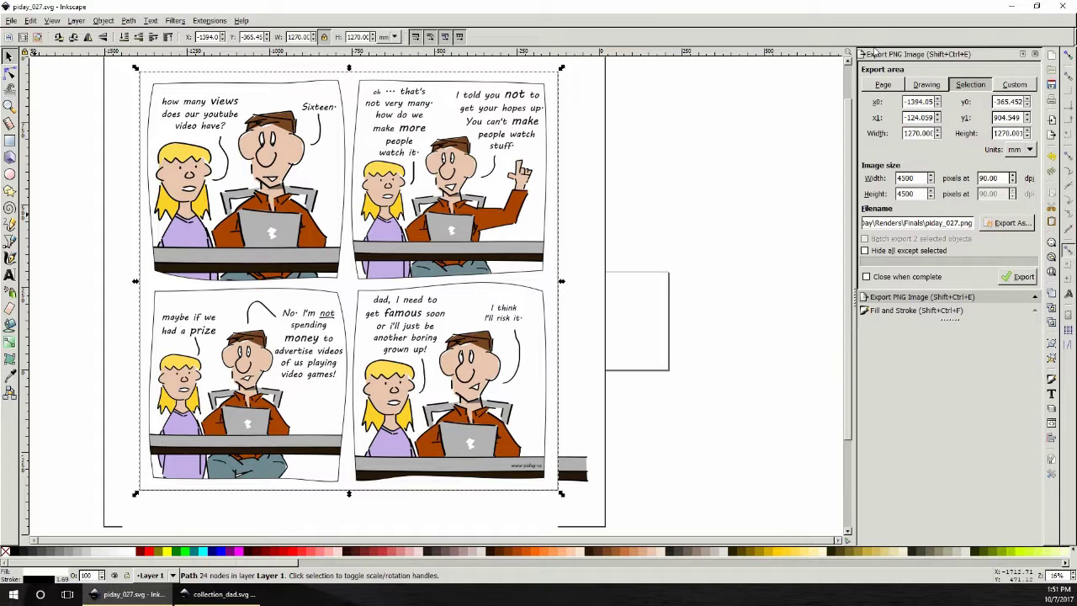
left_click(11, 20)
left_click(26, 92)
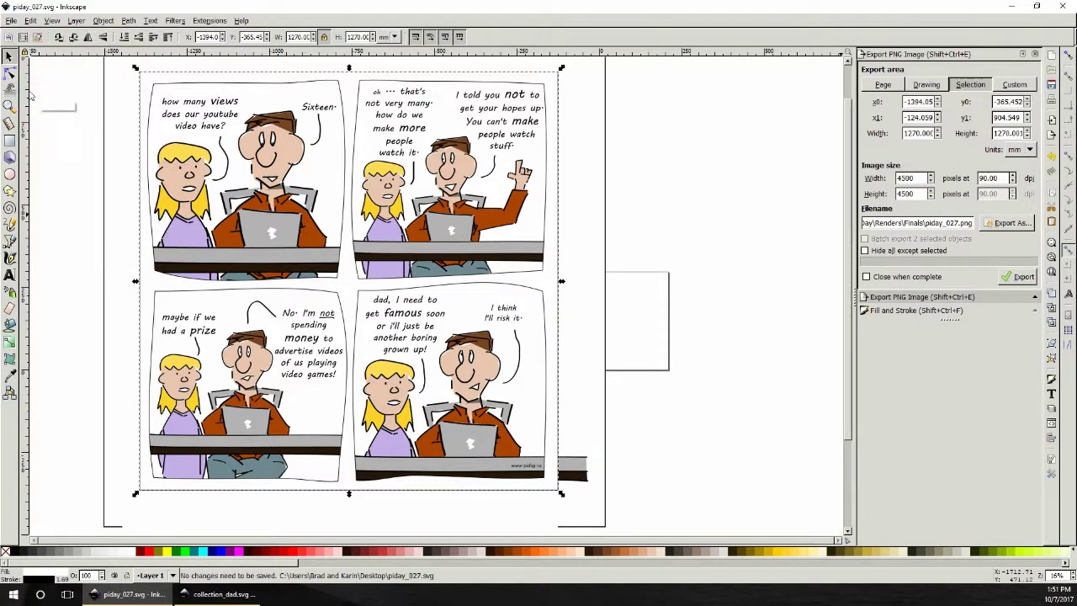